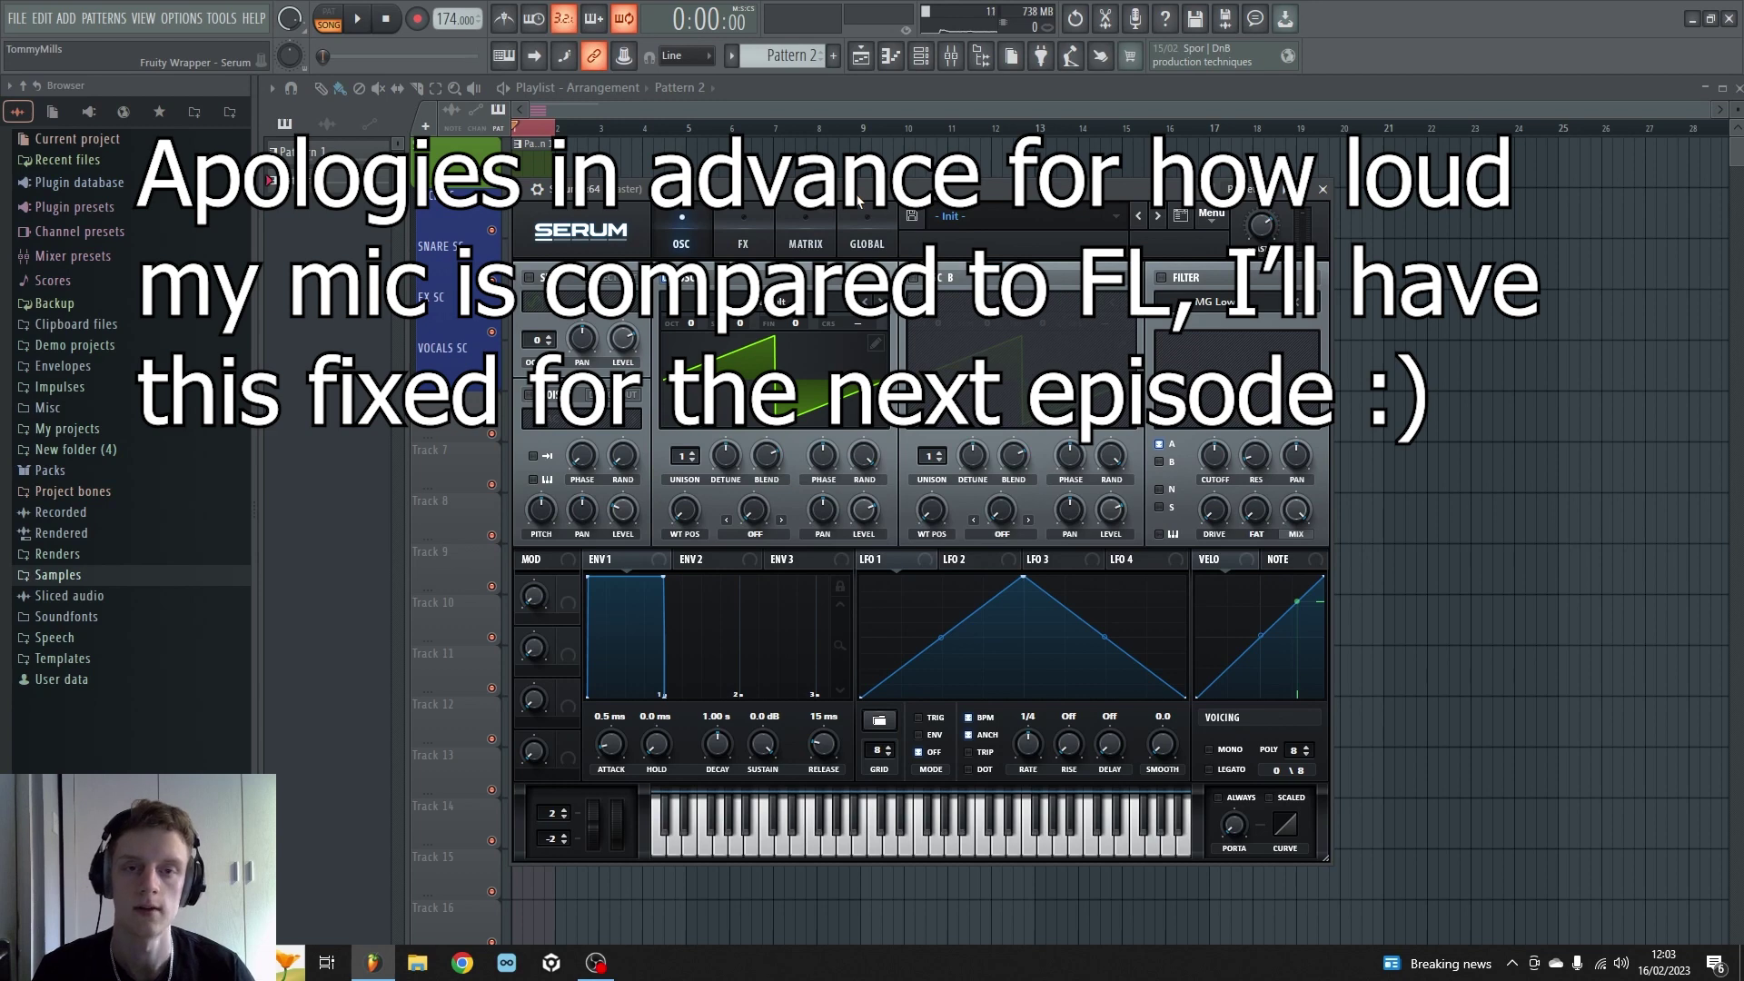
Step: Route the Serum channel to mixer insert 40, in the bass section
drag(858, 201, 899, 161)
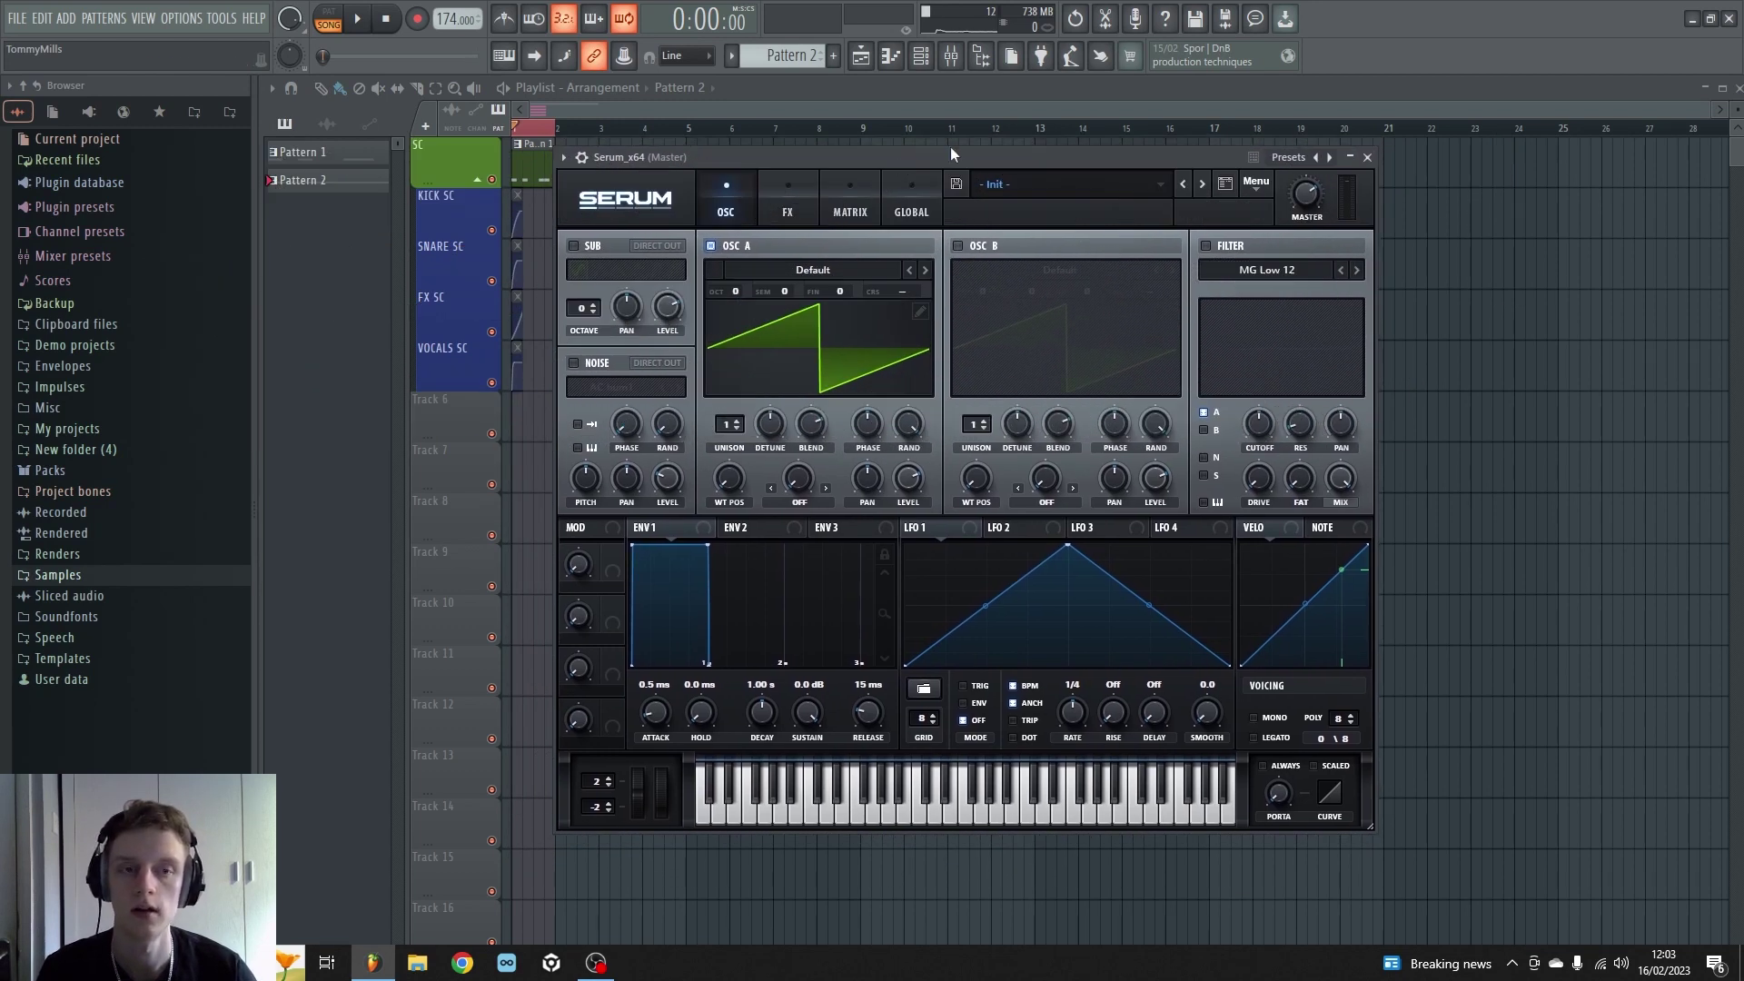
click(953, 57)
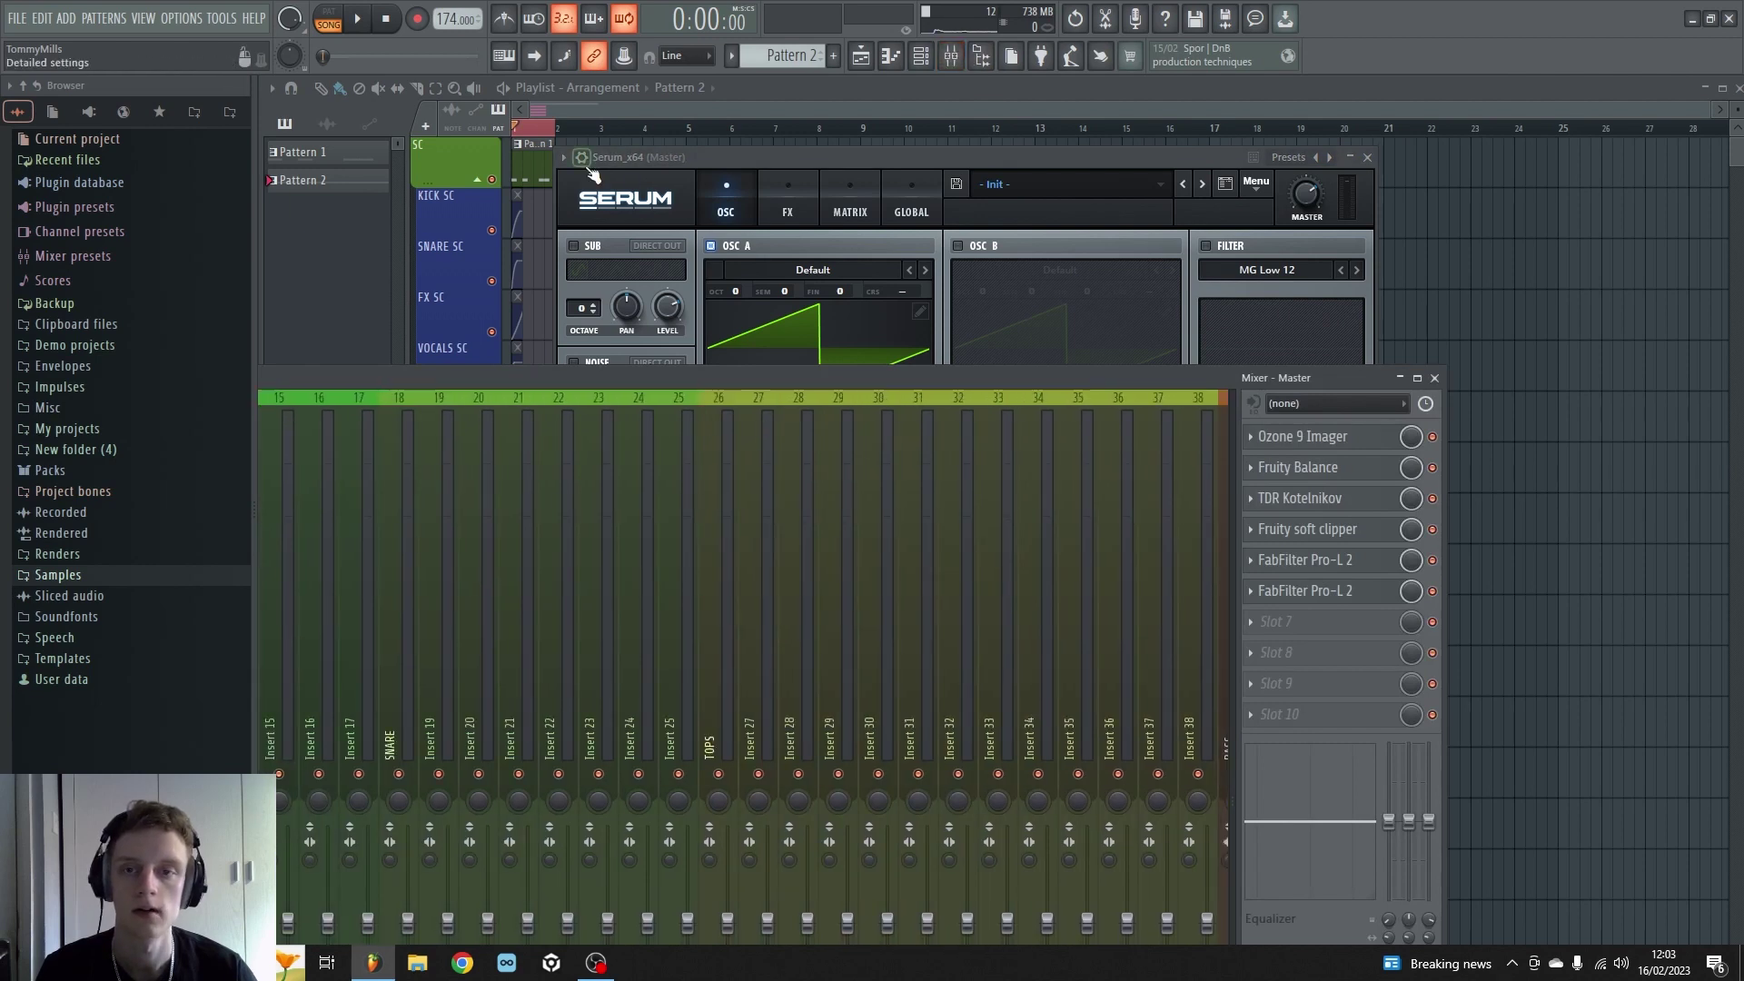
click(581, 157)
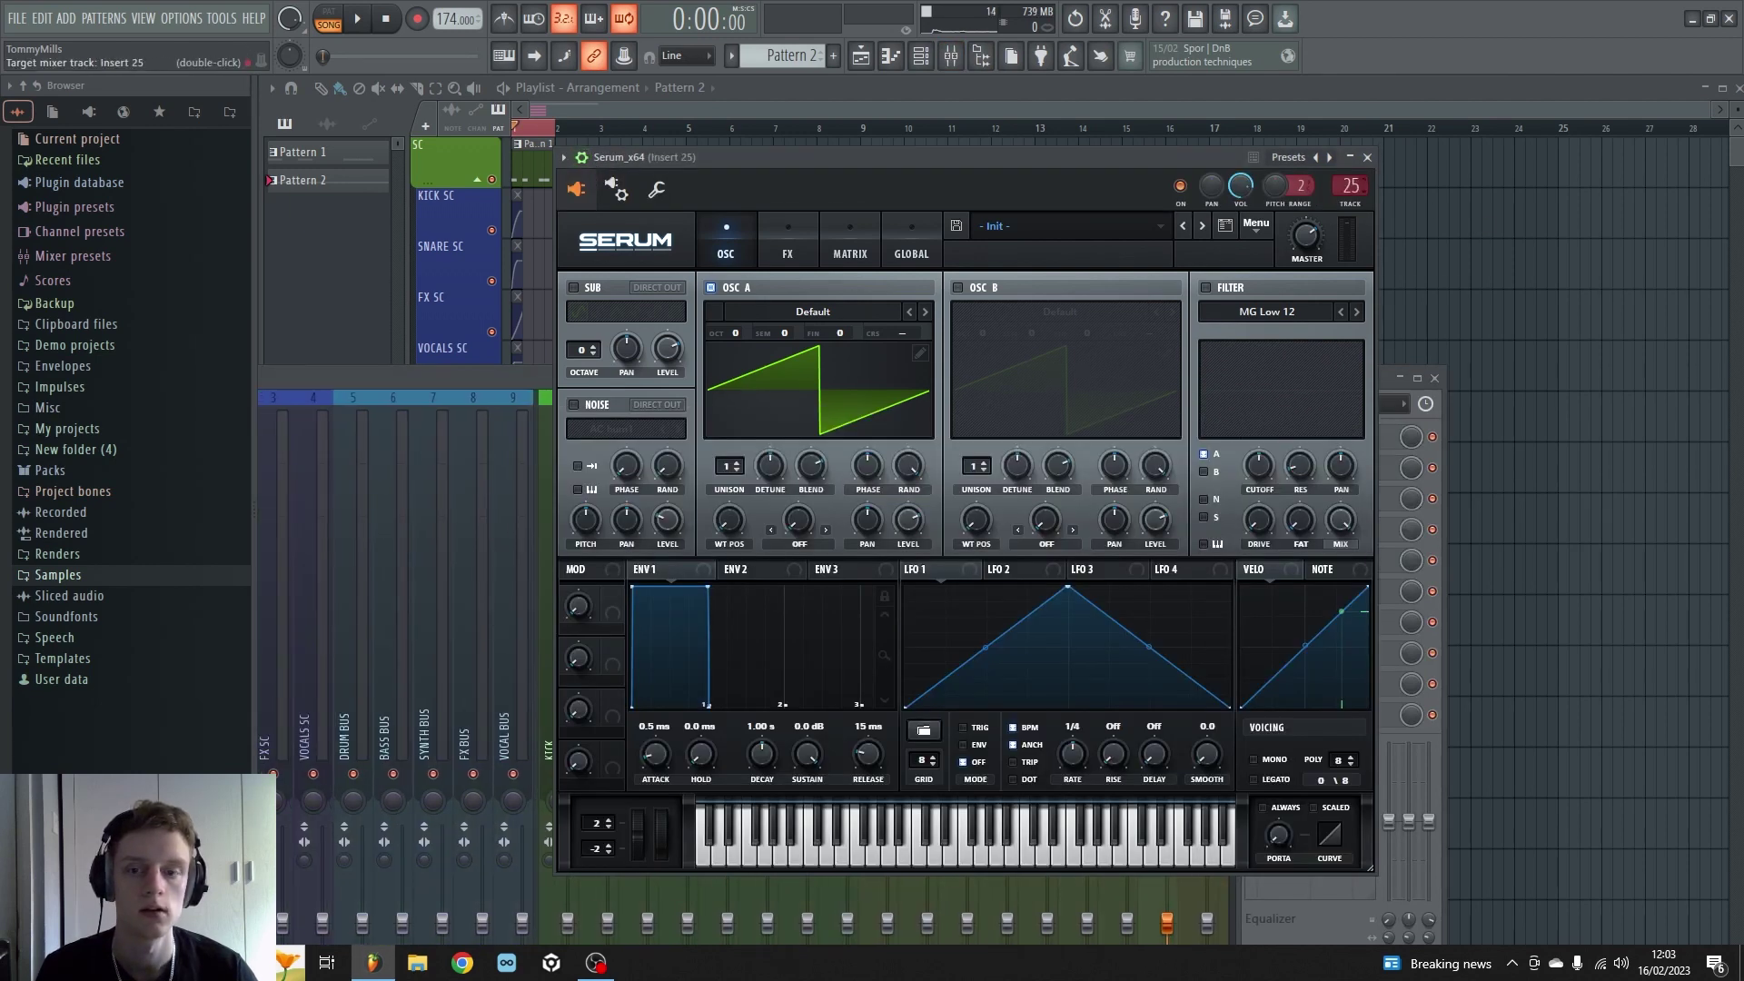
mouse_move(1353, 187)
mouse_down()
mouse_move(1353, 161)
mouse_move(1356, 187)
mouse_up()
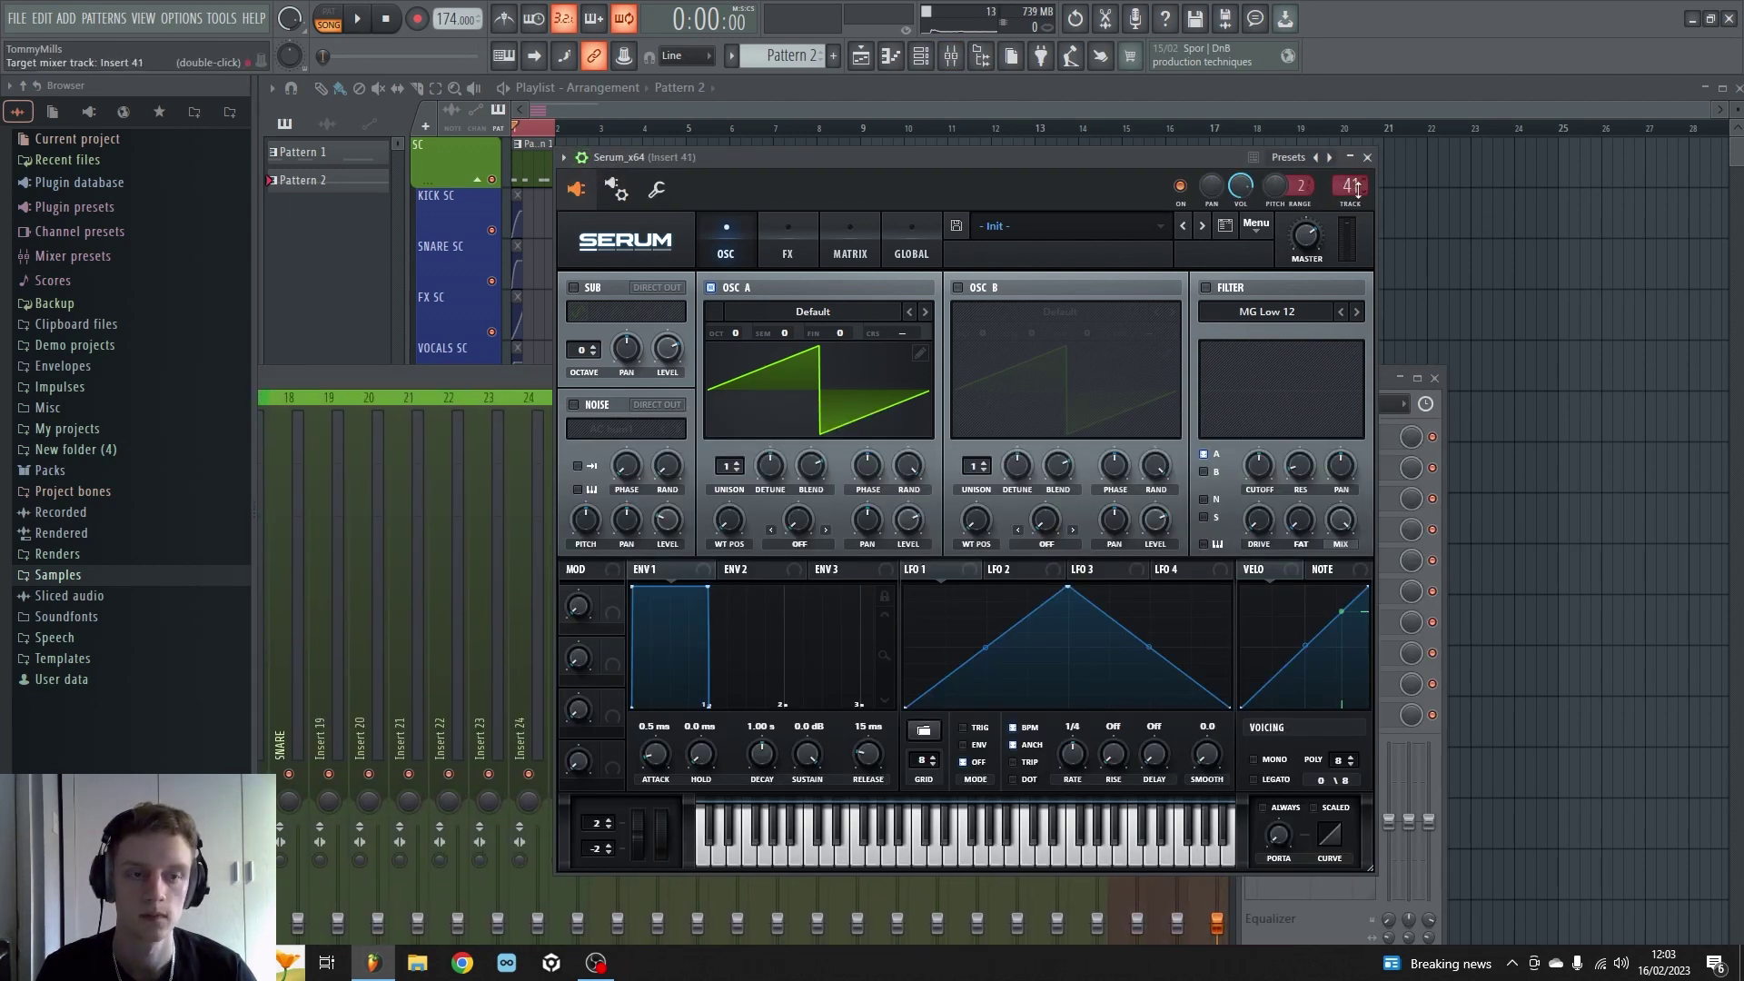
click(494, 411)
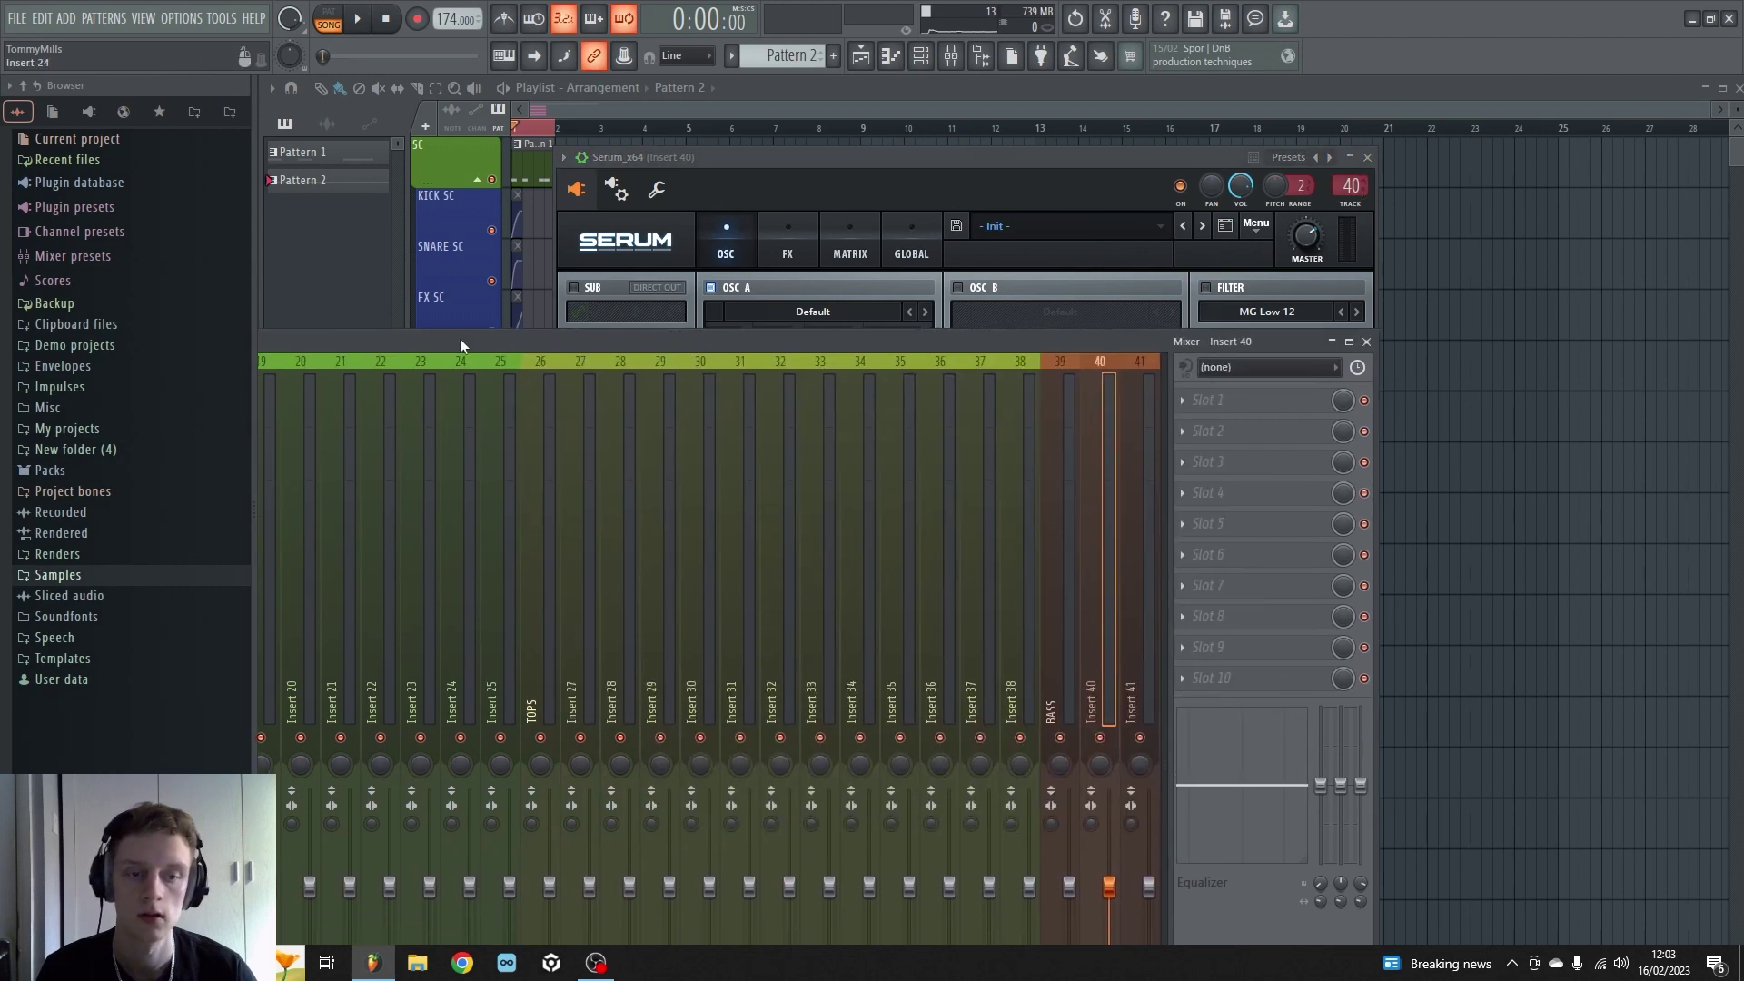
drag(459, 338, 687, 944)
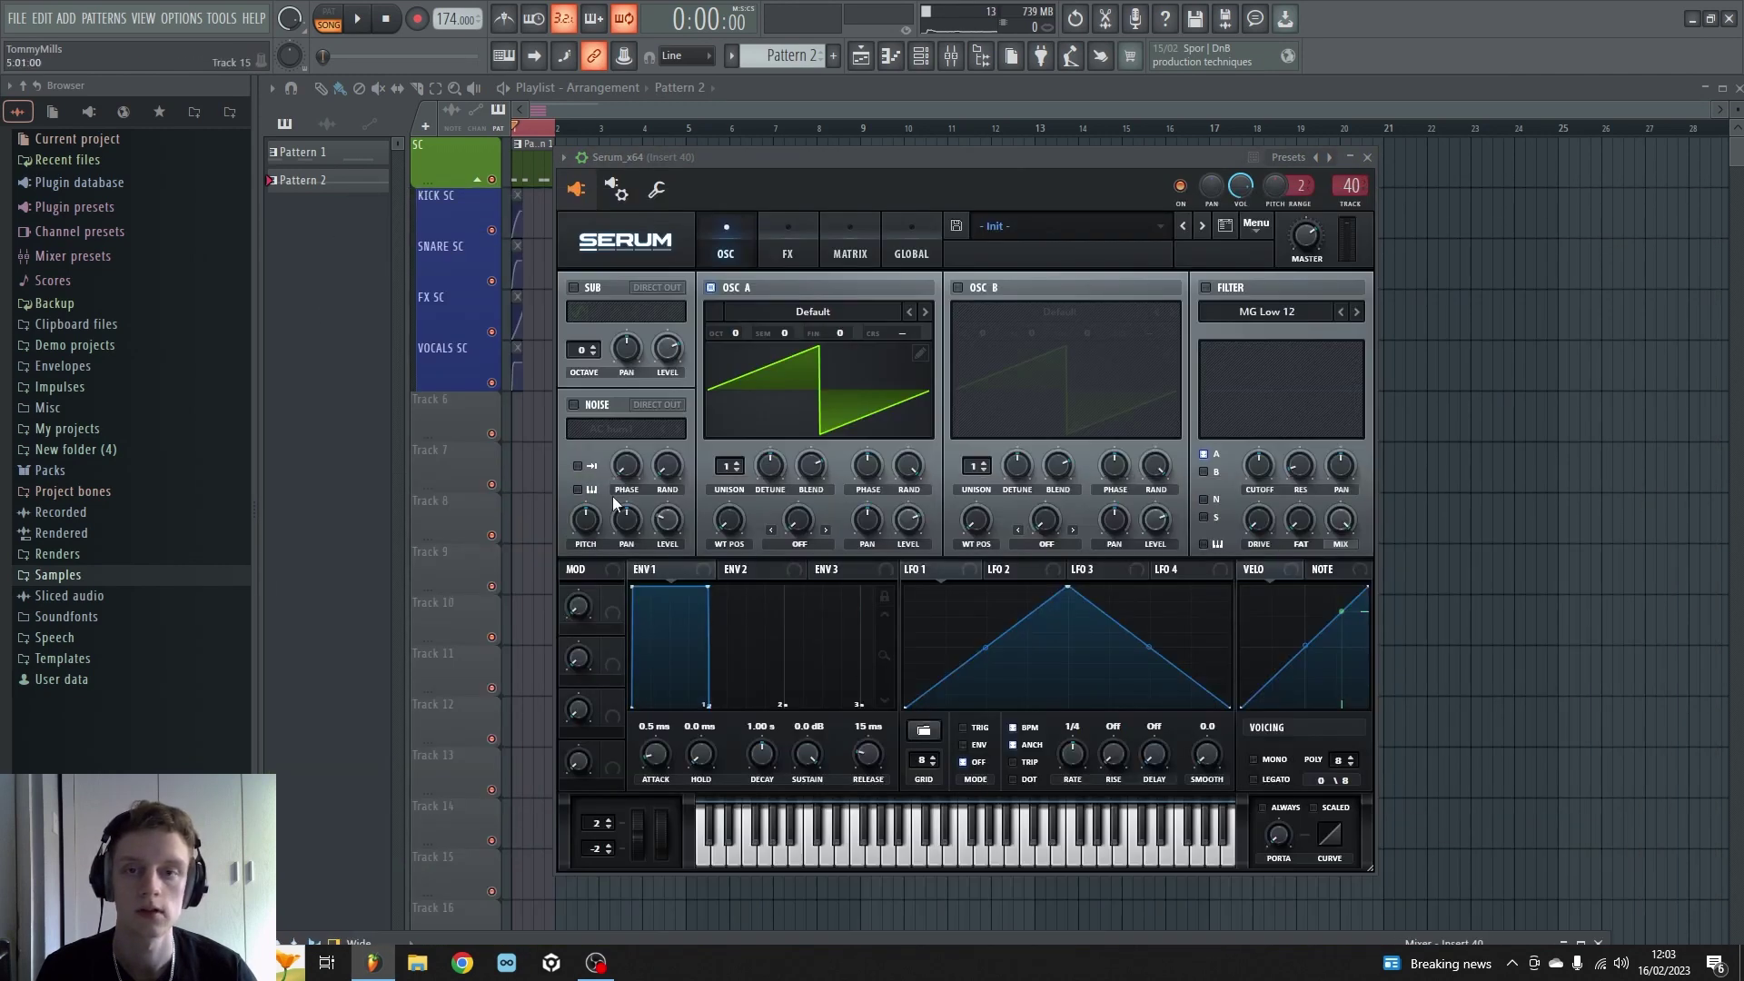
click(581, 158)
drag(803, 156, 765, 141)
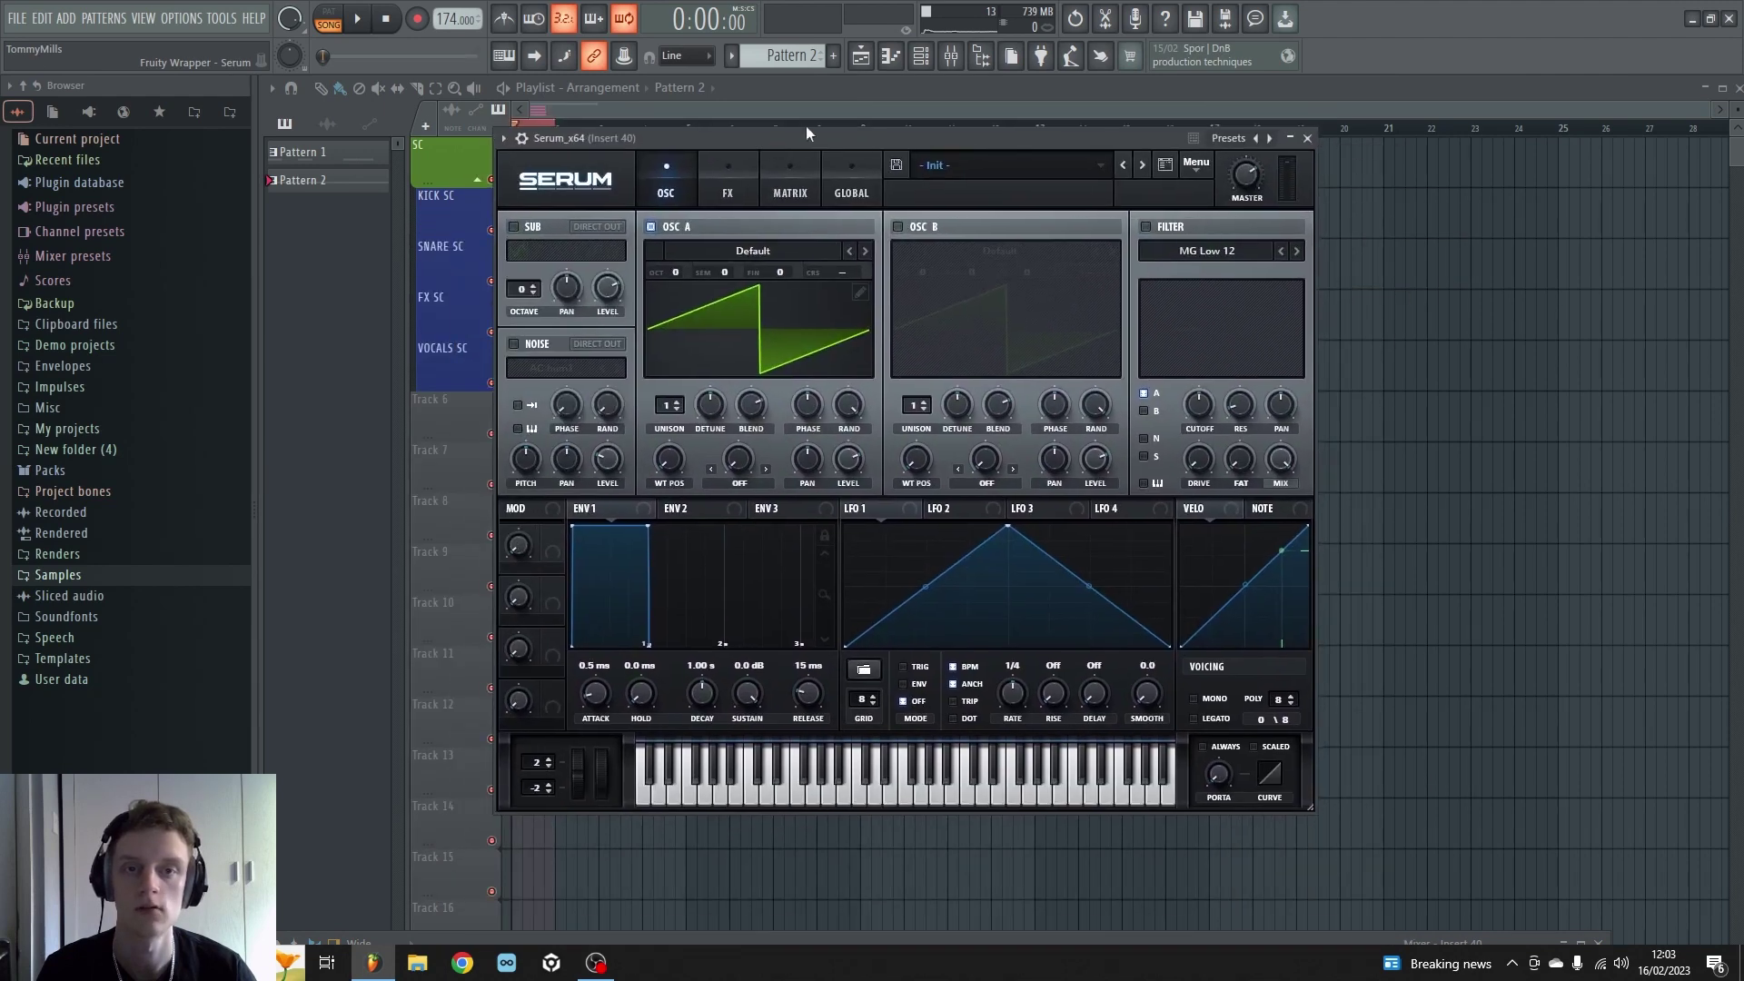
Step: Examine the full length of Serum's sustained note in the piano roll
click(908, 61)
scroll(816, 172, down, 2)
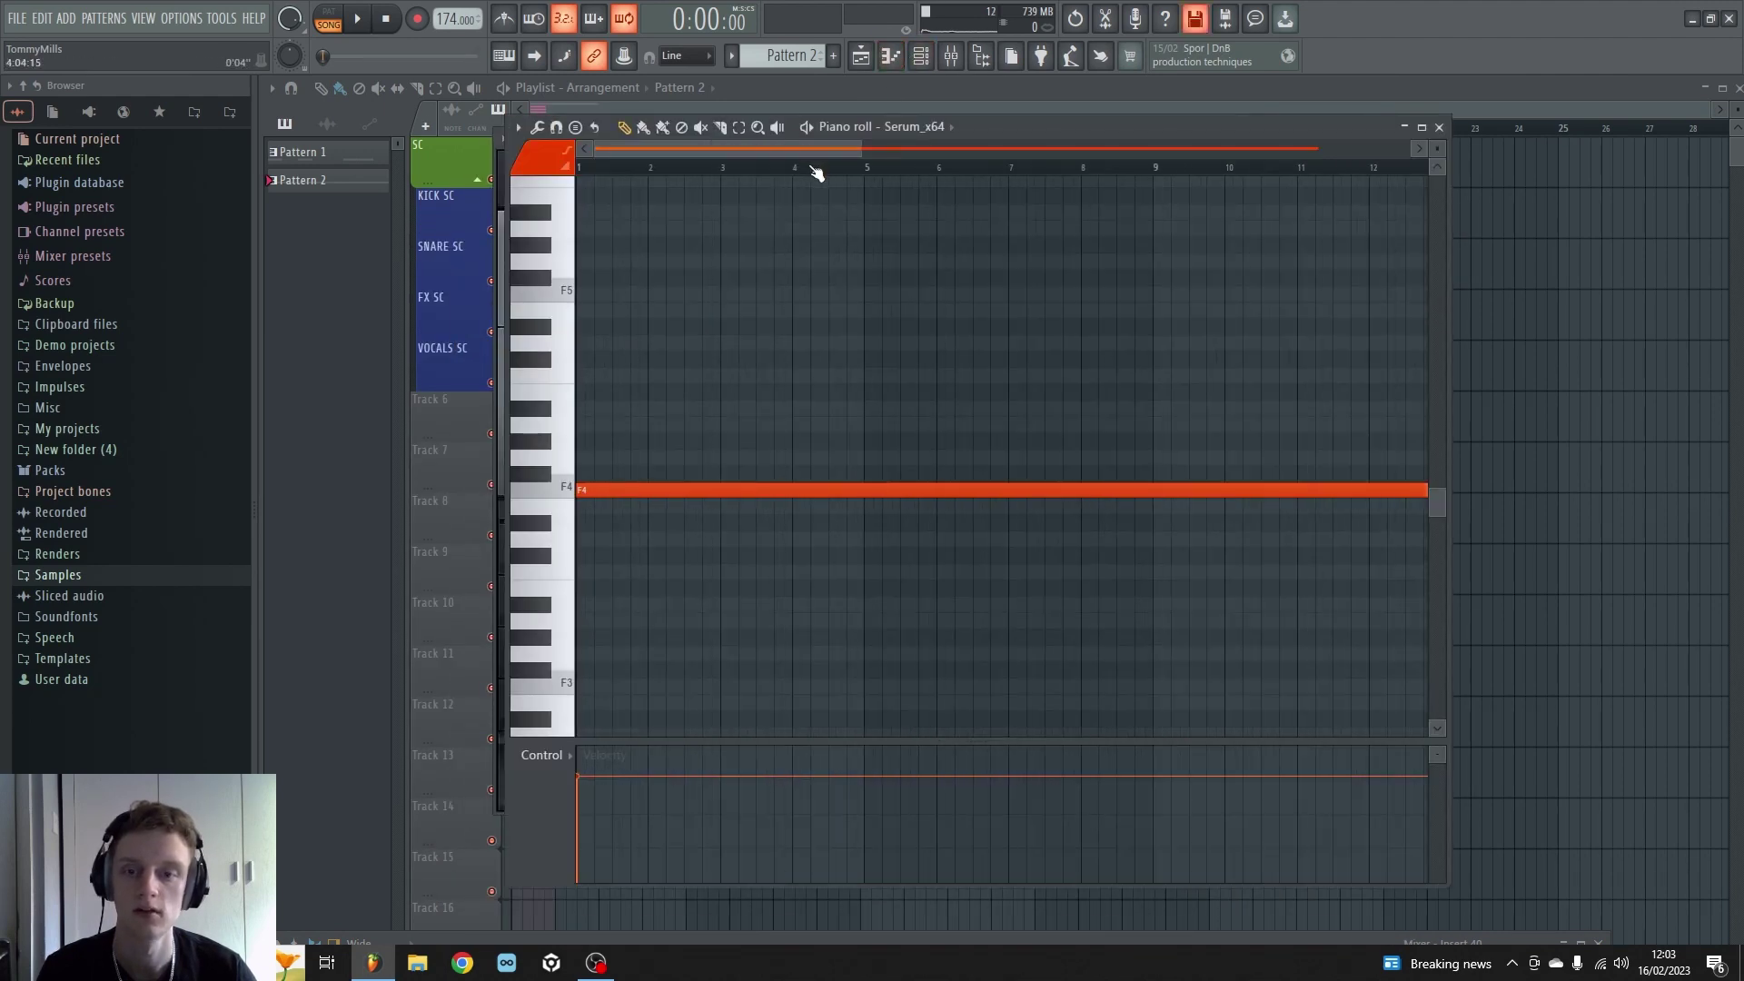
drag(775, 150, 683, 263)
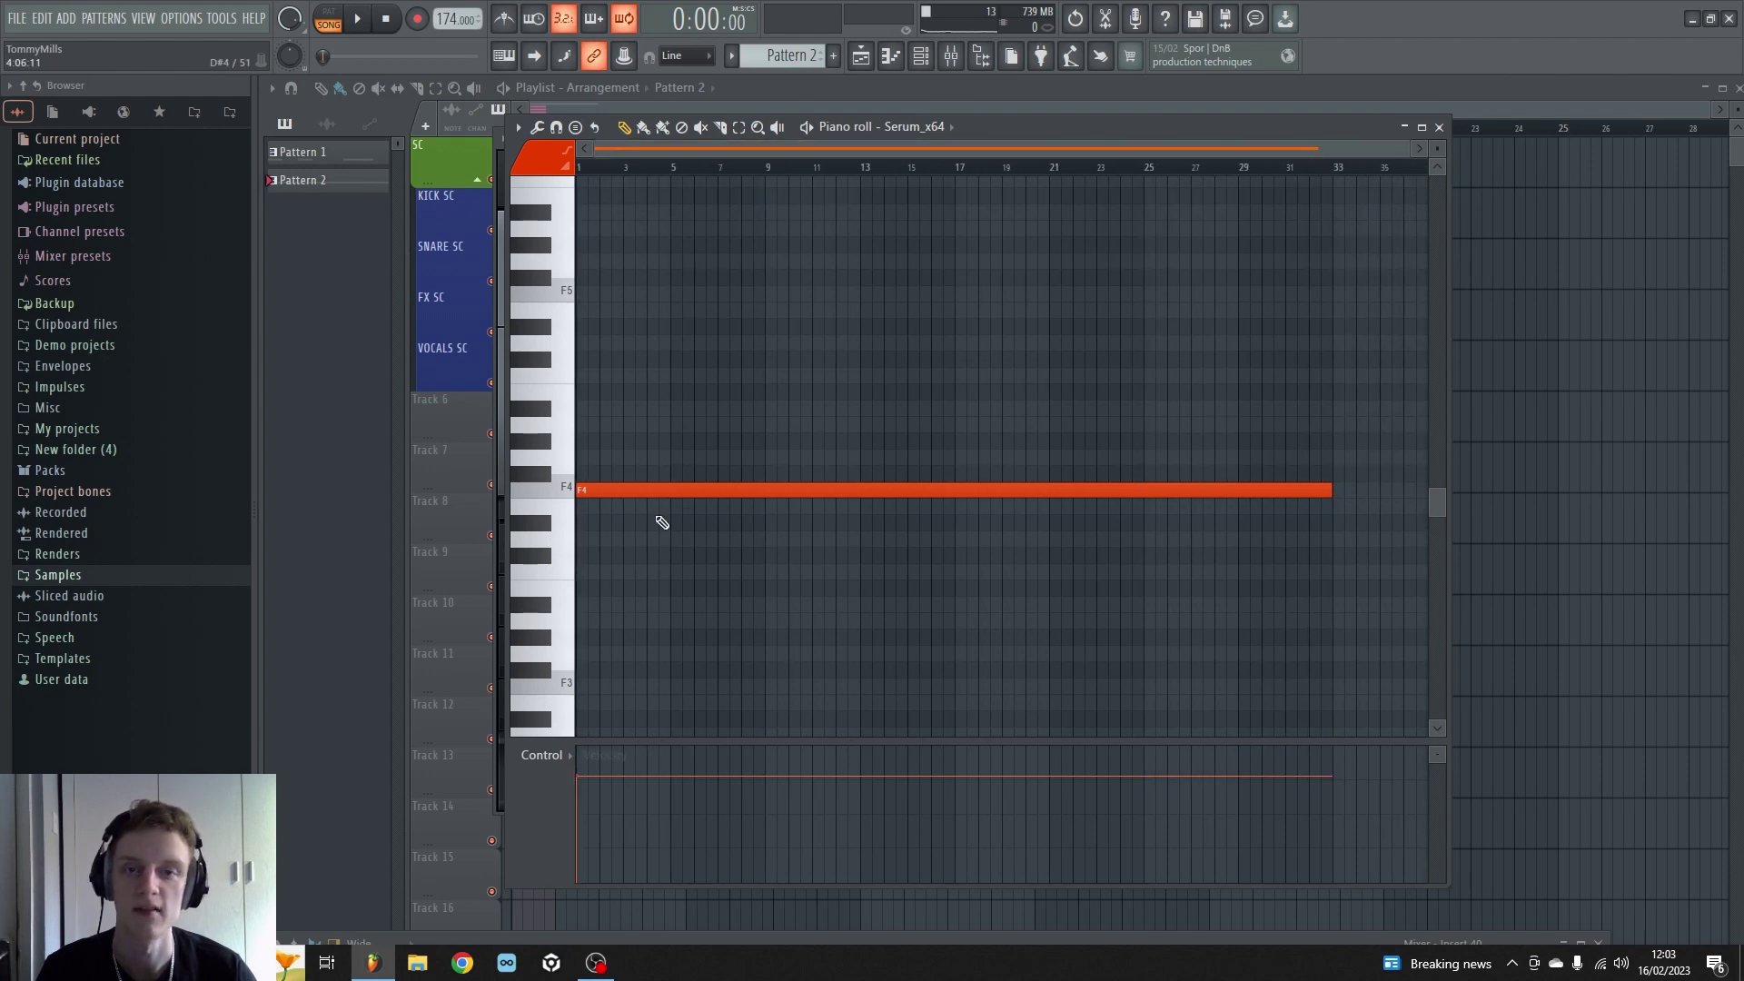
click(1438, 126)
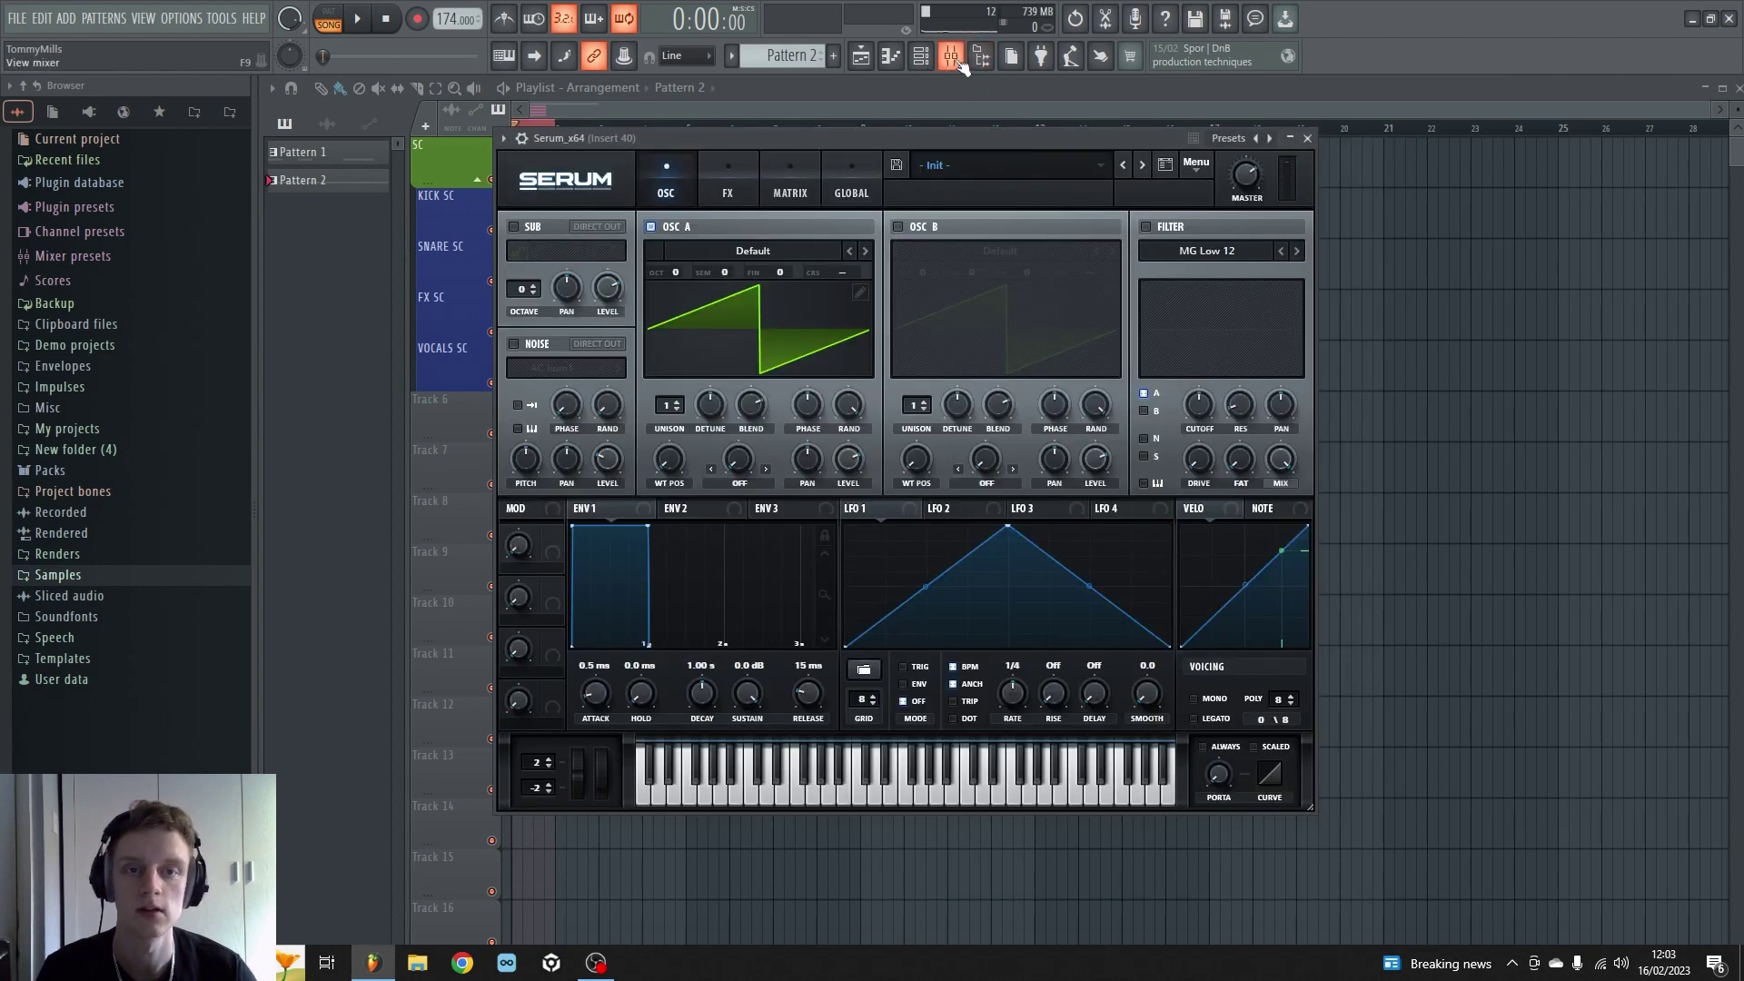
Step: Load Edison into slot 9 of mixer insert 40 and place its window over Serum
key(F9)
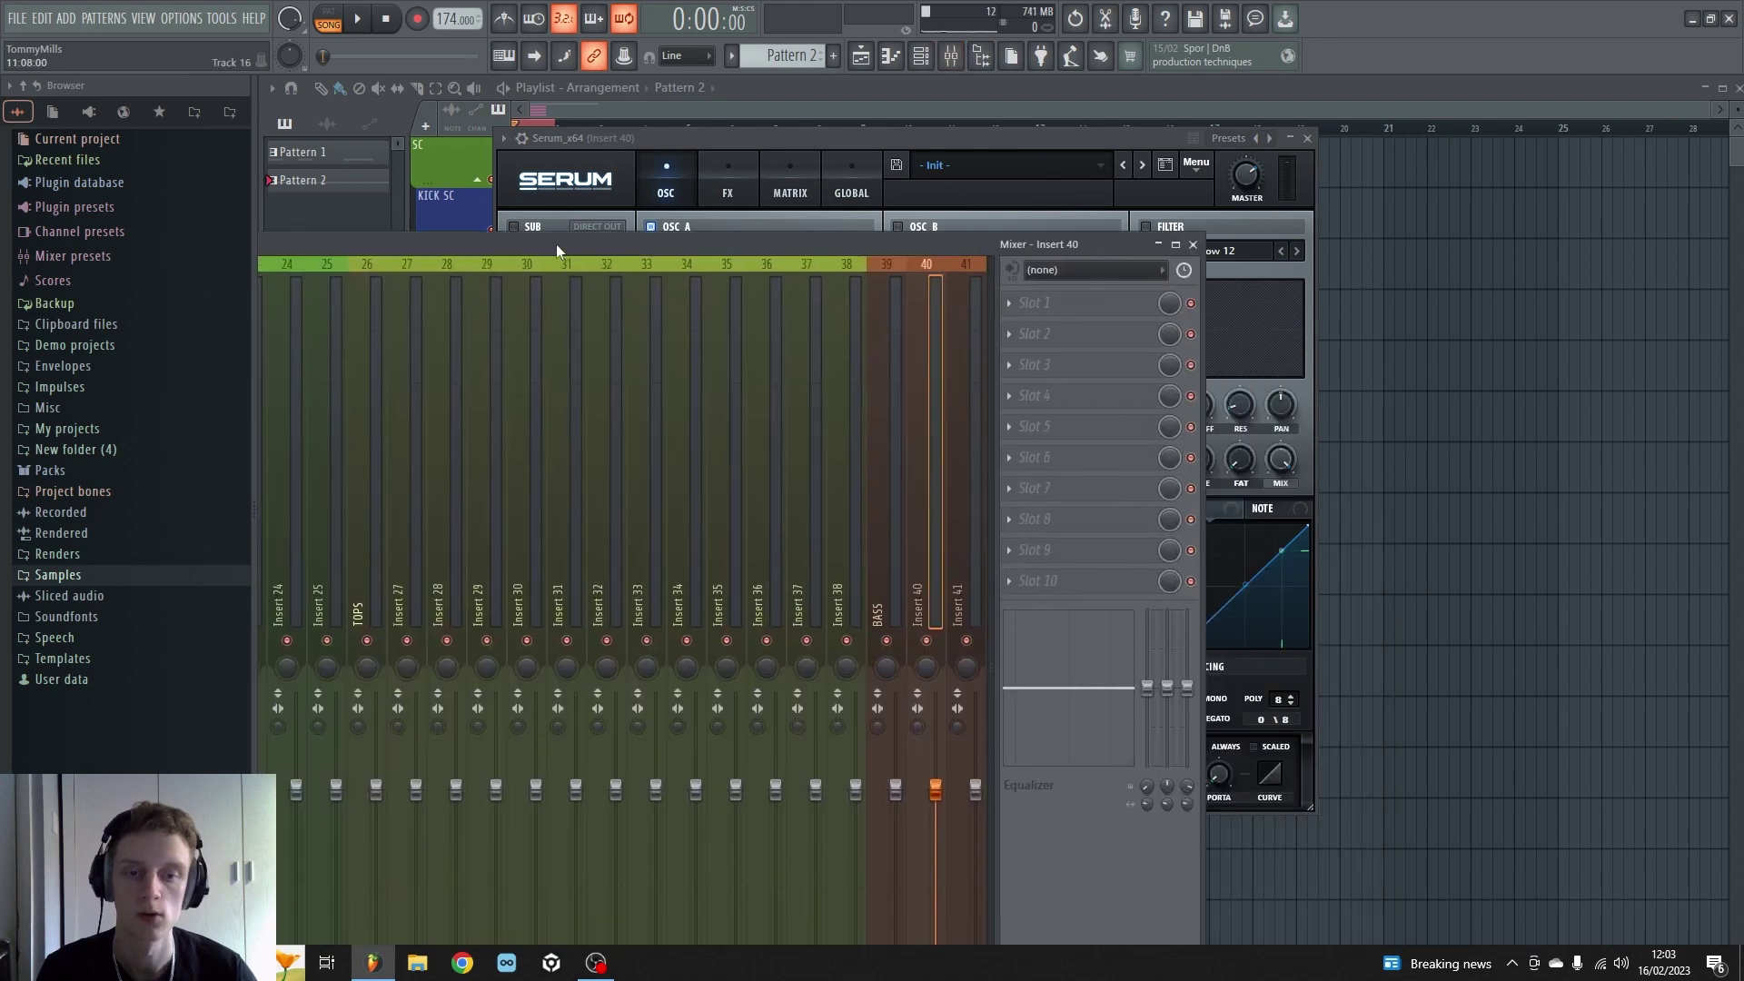
click(1113, 548)
click(1414, 783)
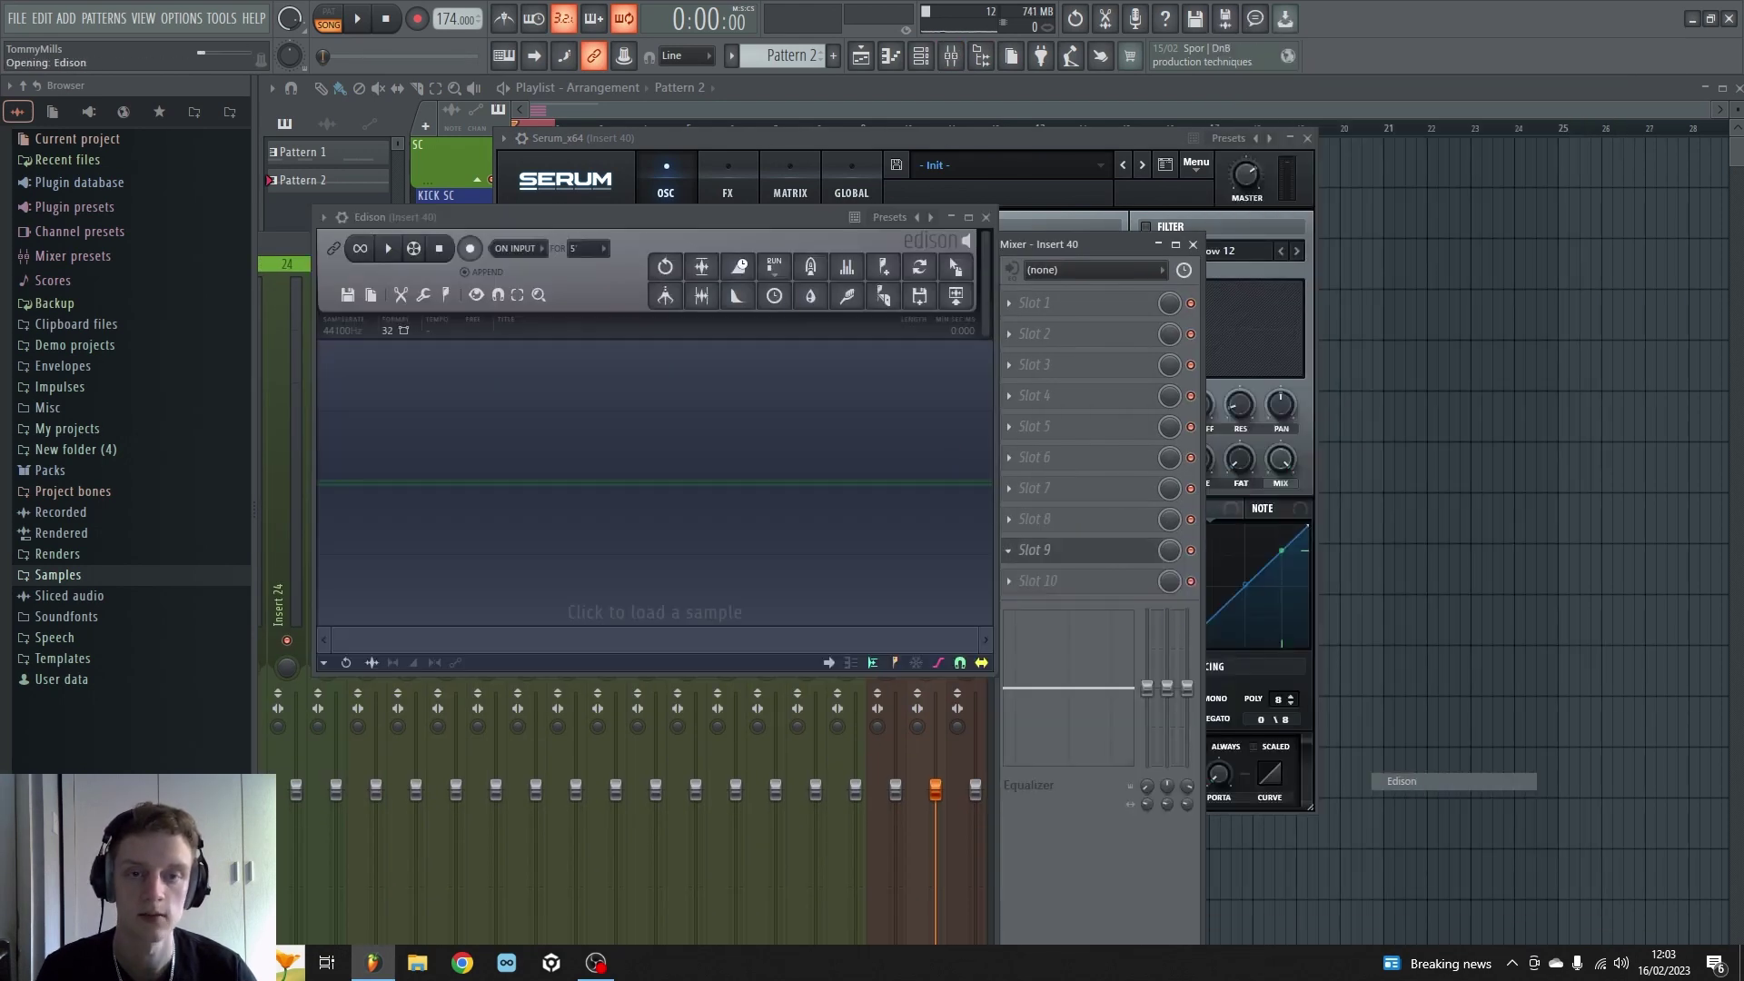
drag(888, 223, 1242, 159)
drag(568, 259, 569, 622)
click(1181, 606)
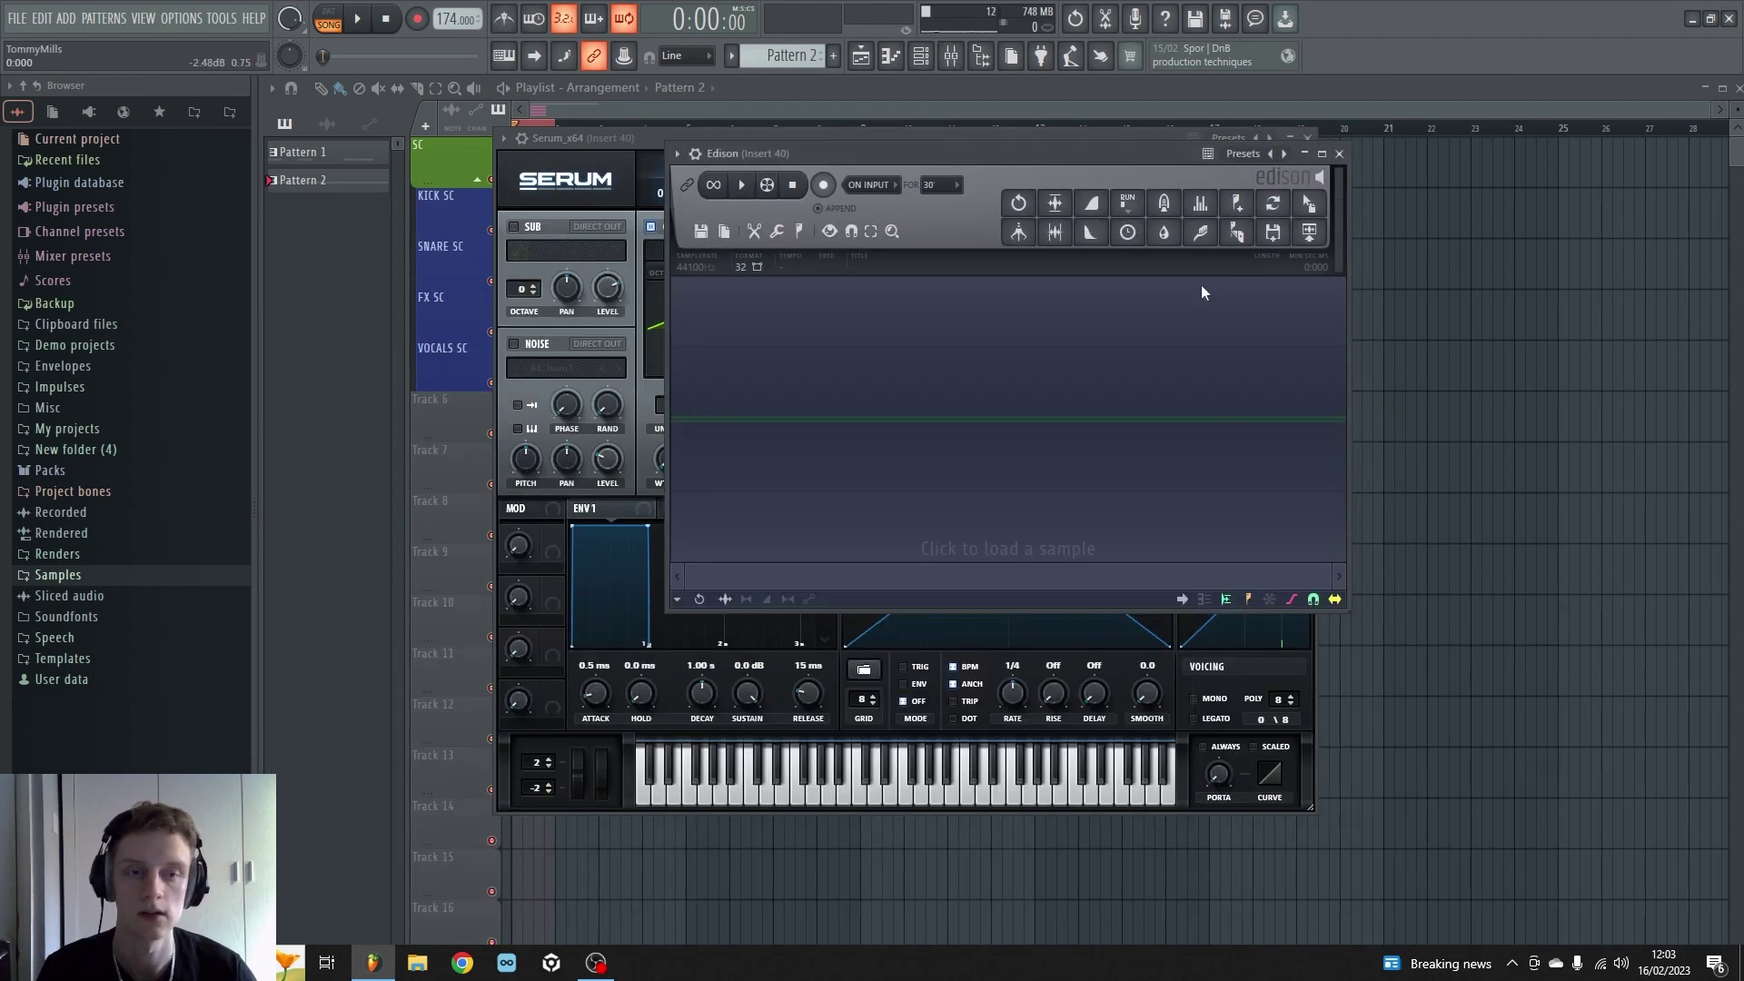
drag(1109, 154, 1082, 242)
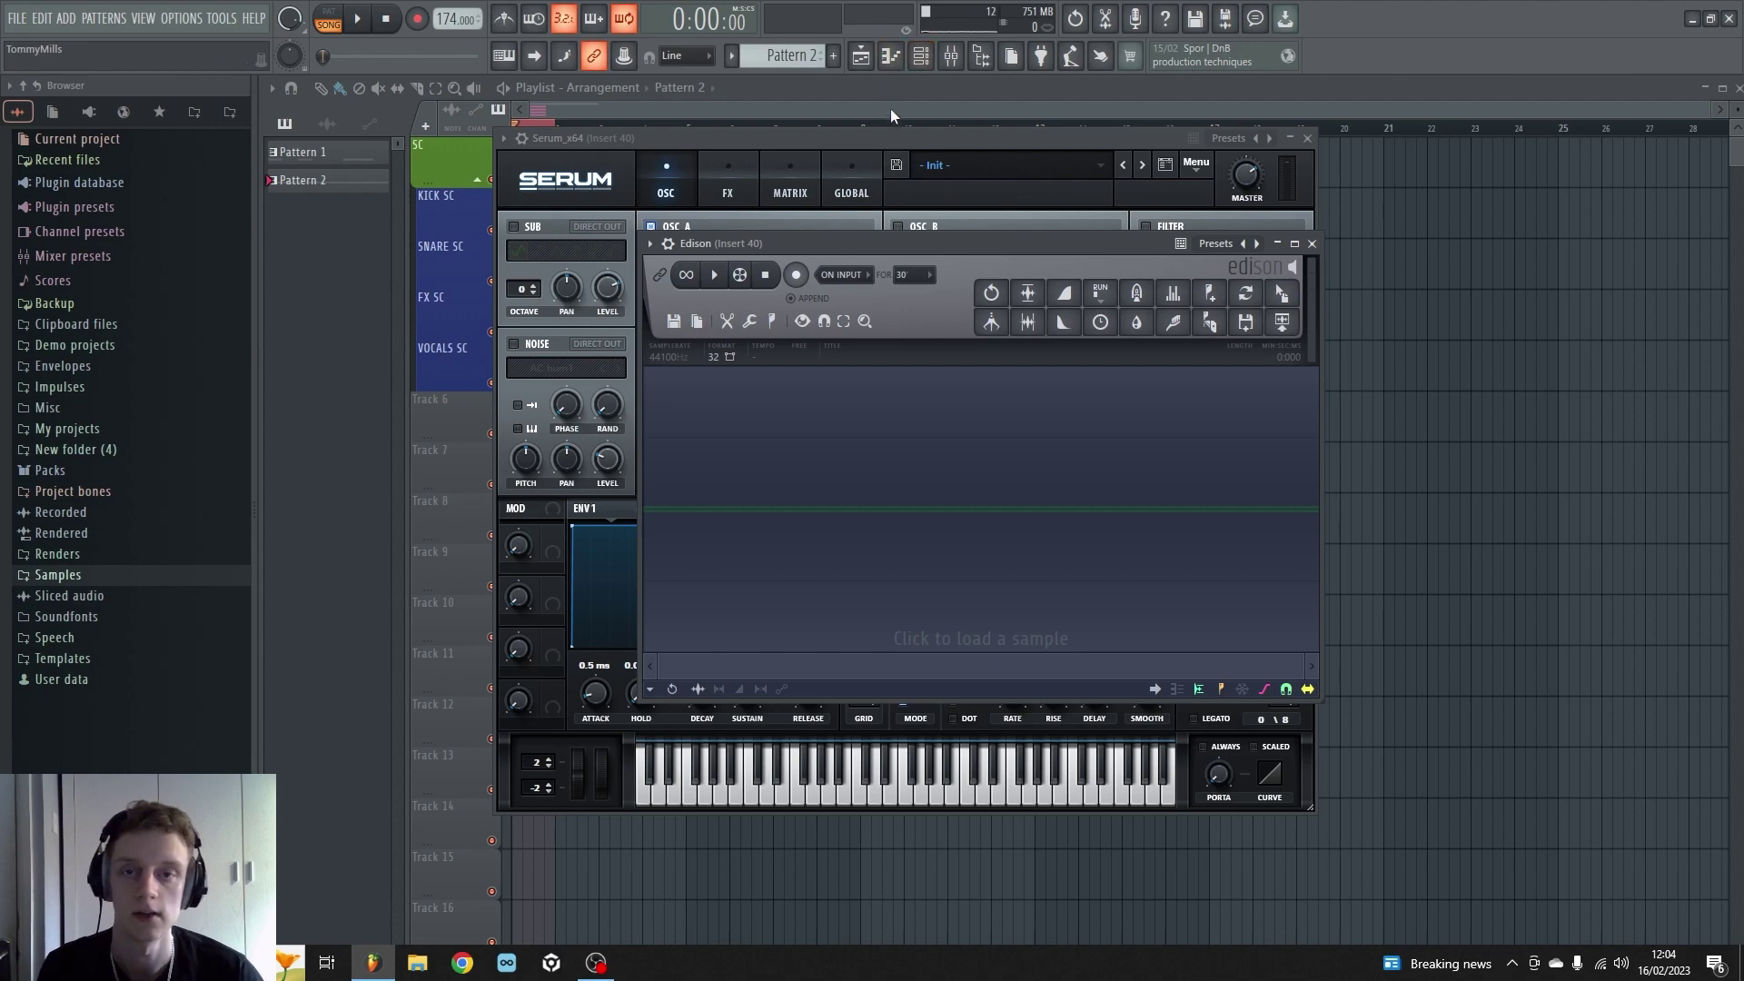
Step: Switch playback to pattern mode and set Serum's voicing to mono
click(890, 142)
mouse_move(890, 141)
mouse_down()
mouse_move(1004, 144)
mouse_move(996, 187)
mouse_move(872, 149)
mouse_move(885, 158)
mouse_up()
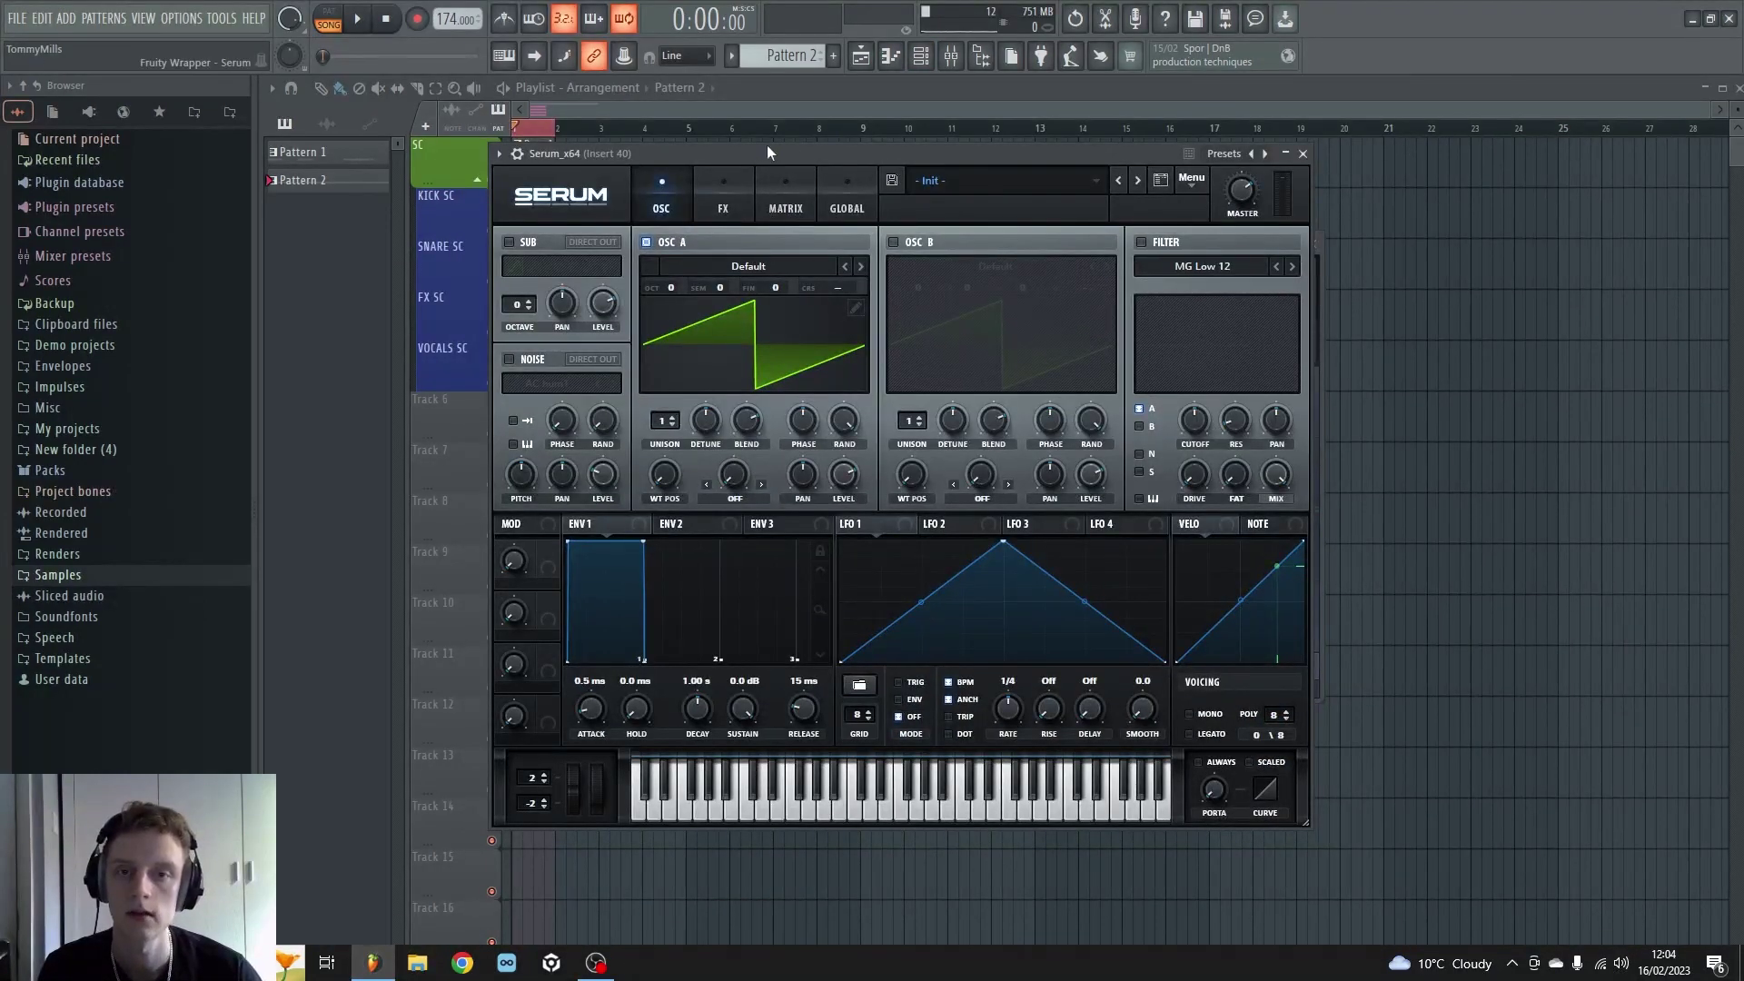
drag(747, 152, 787, 146)
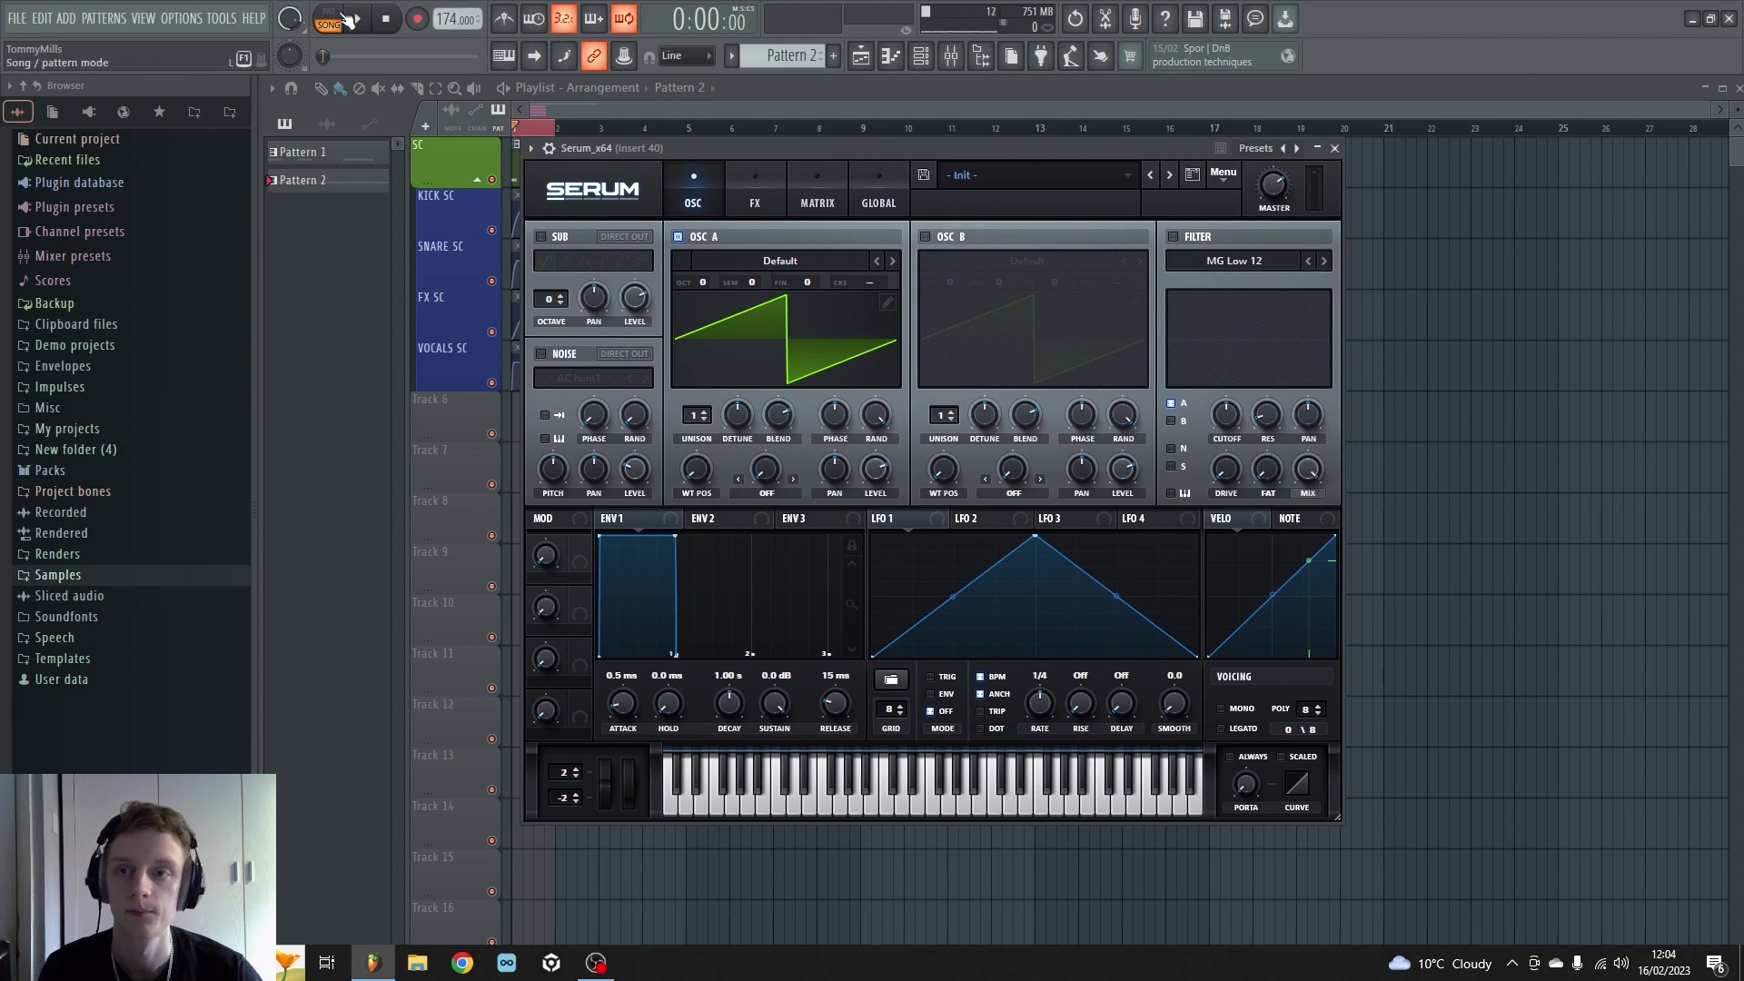
click(346, 20)
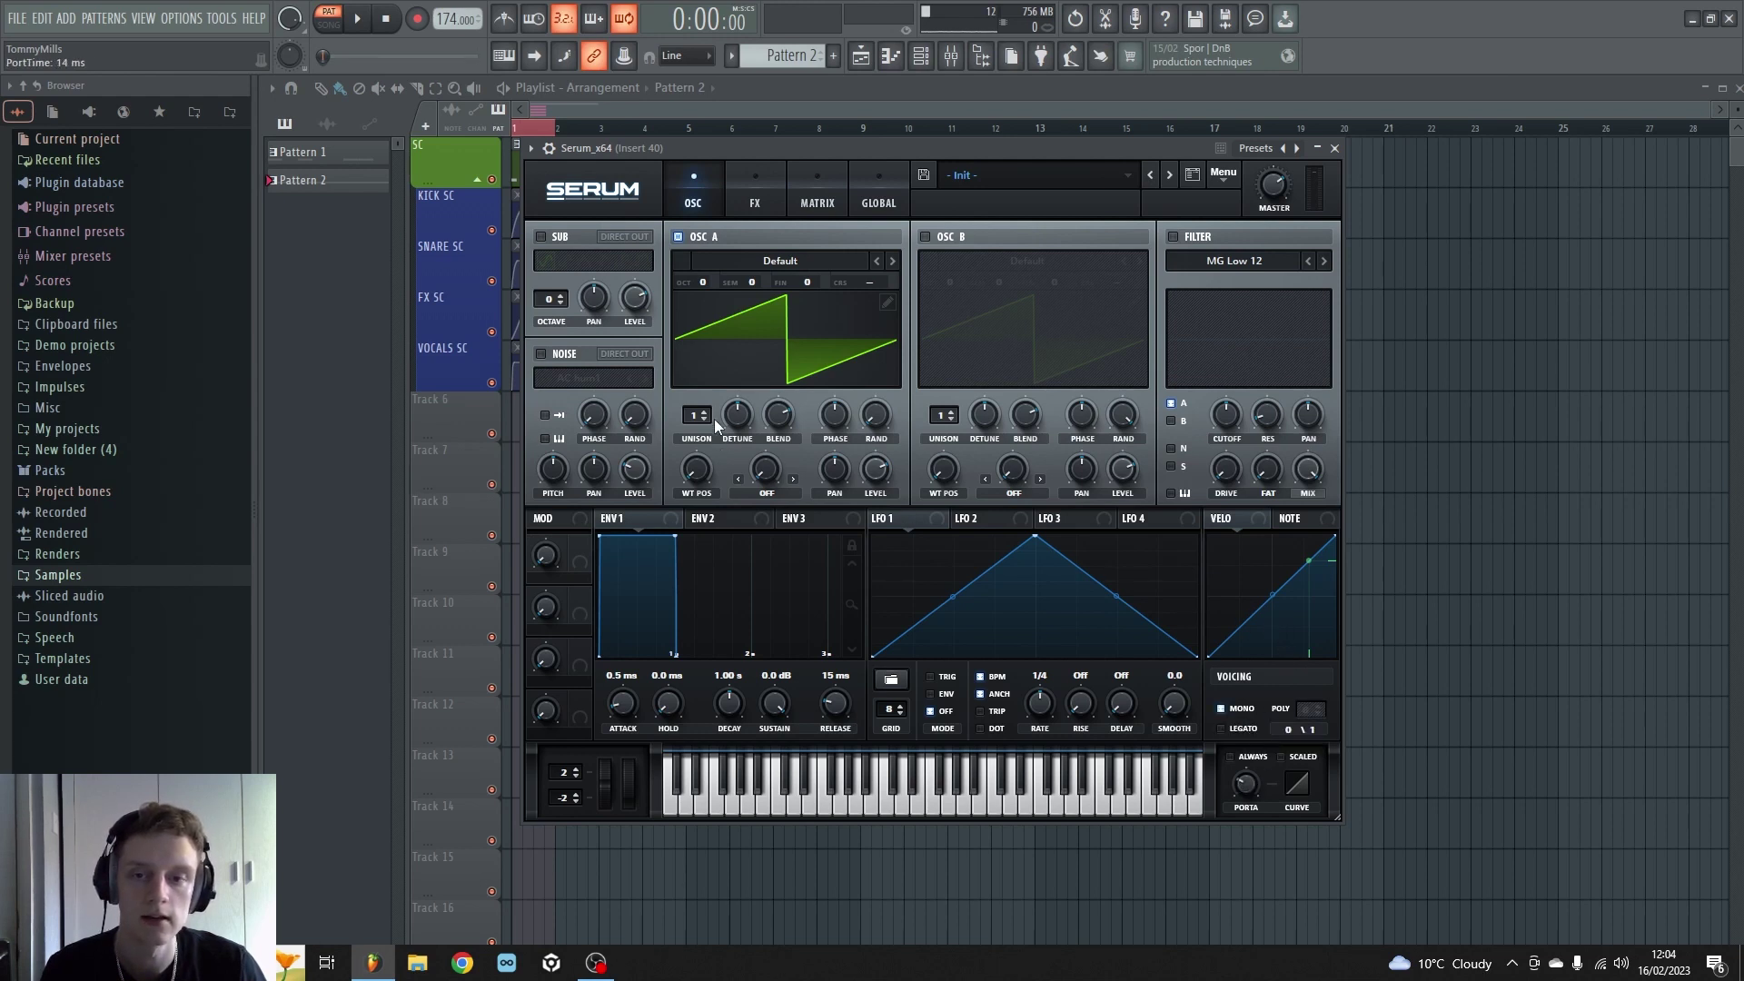
click(757, 205)
click(719, 198)
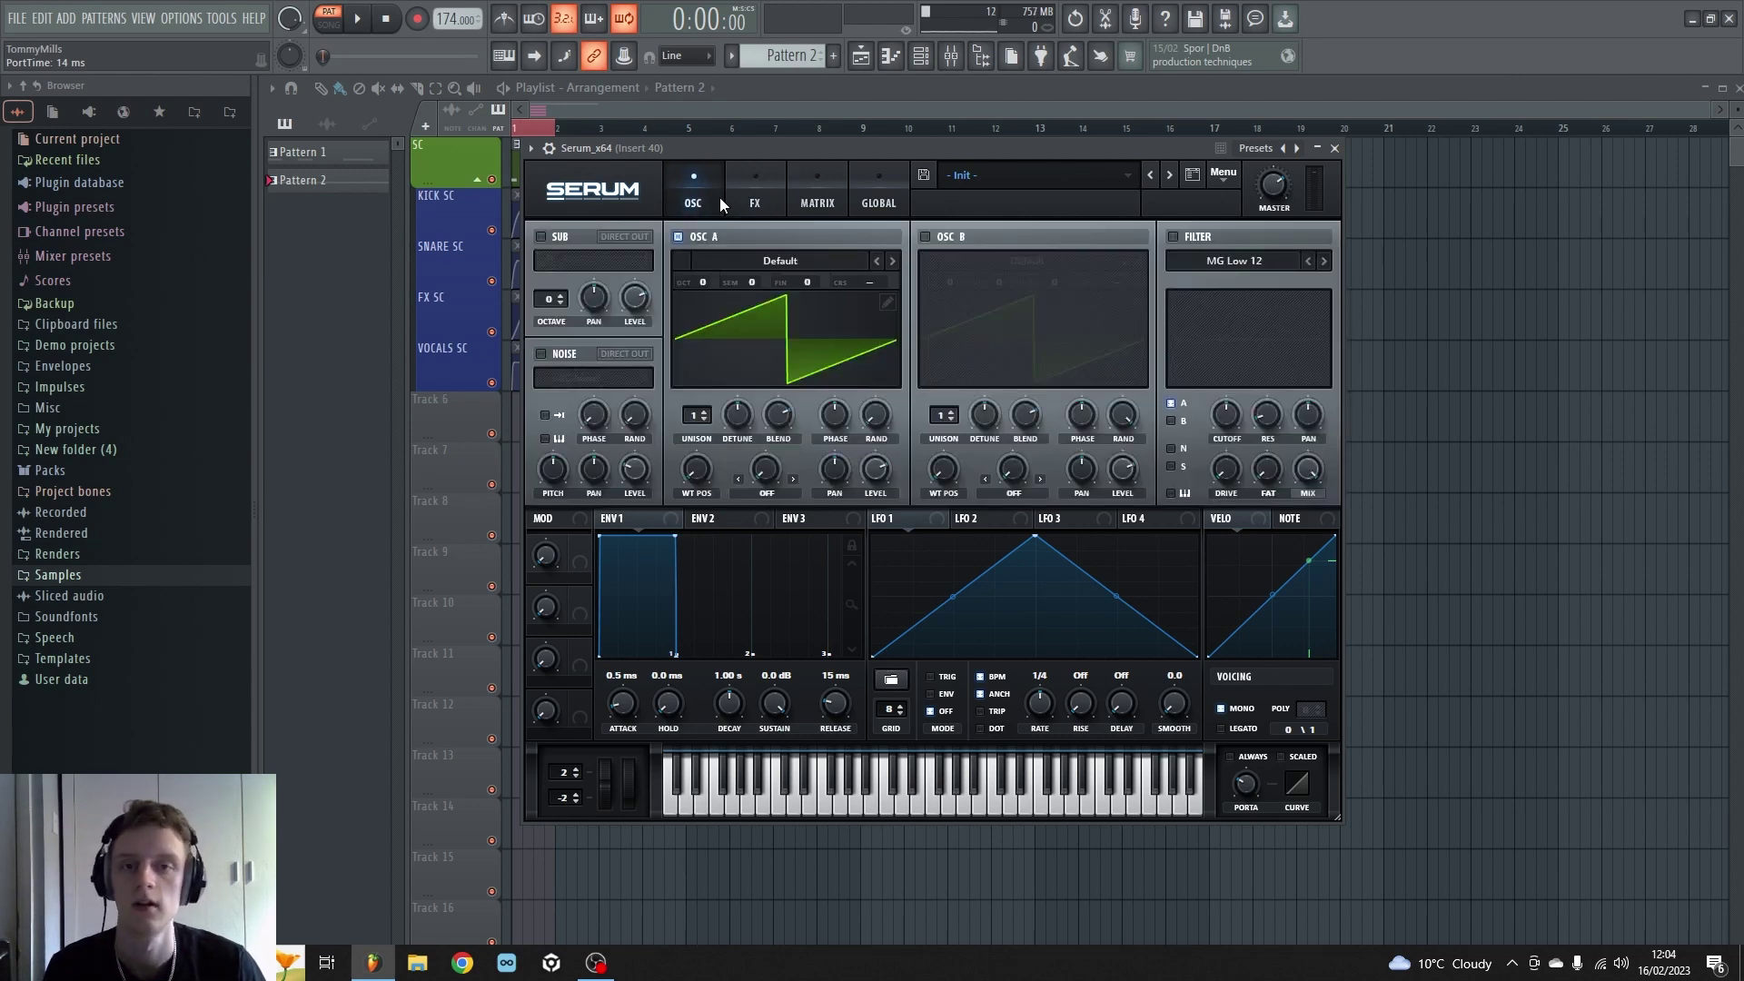
drag(1012, 148, 907, 128)
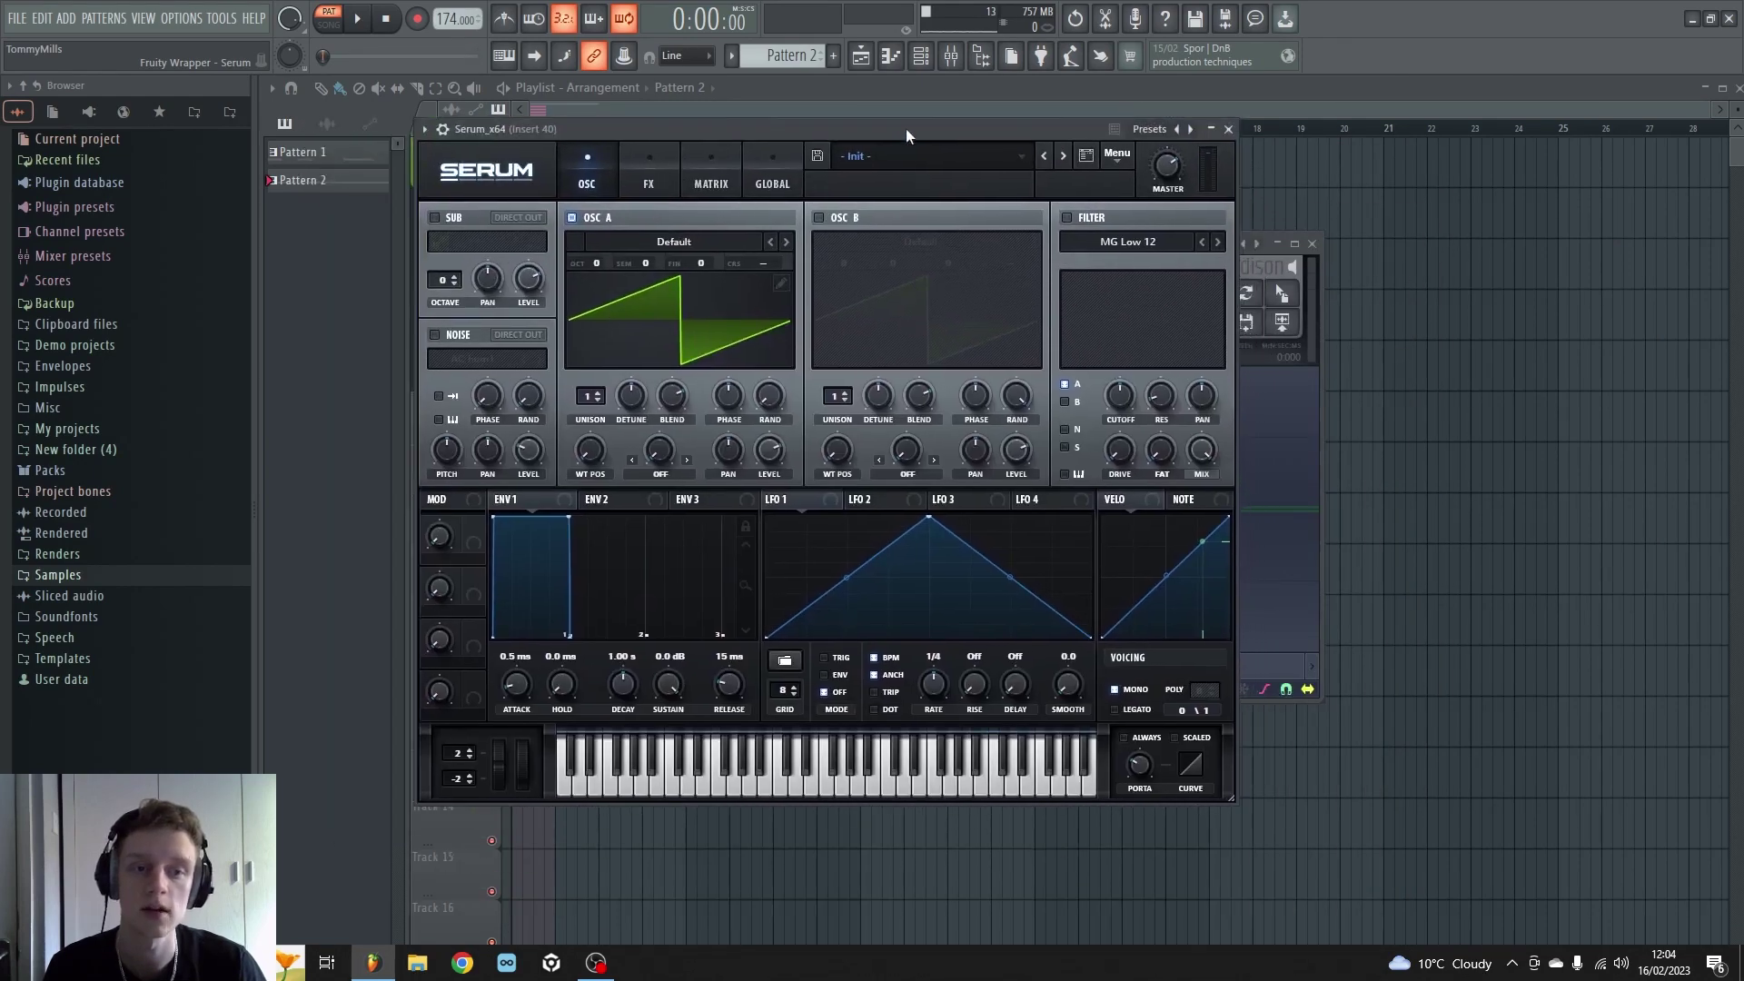
Step: Start recording on input in Edison and play the pattern to capture Serum's output
click(1316, 401)
click(1733, 9)
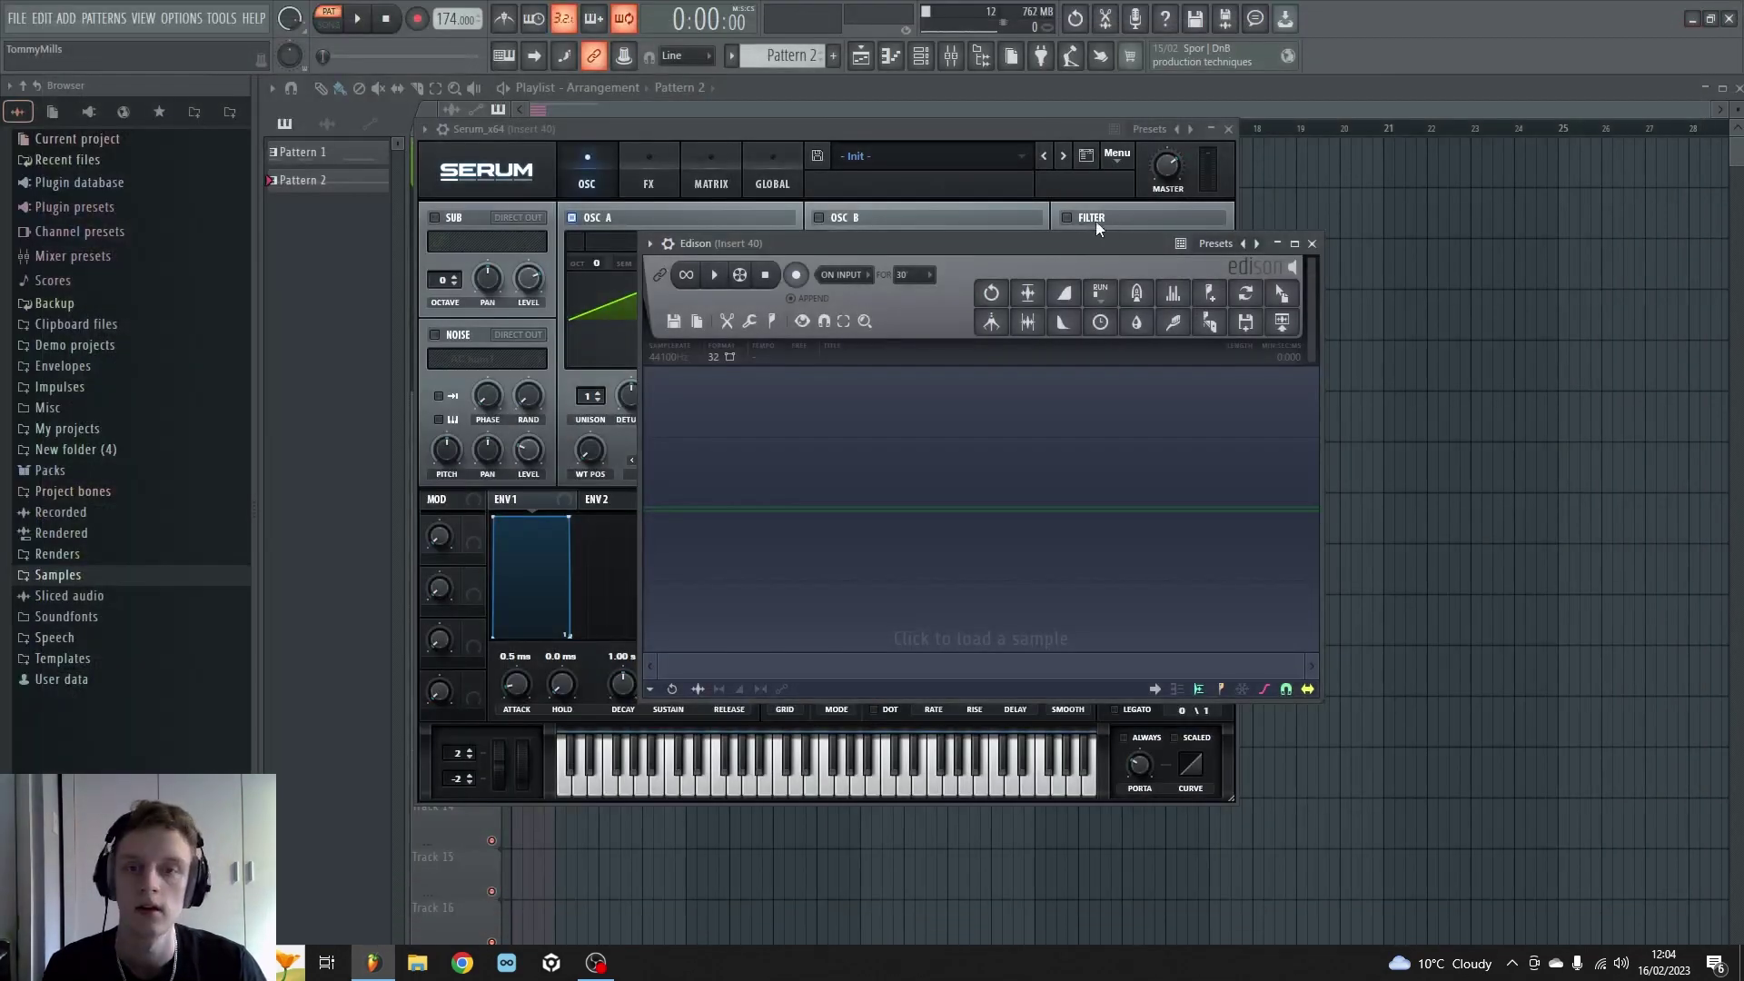
drag(984, 249, 1027, 450)
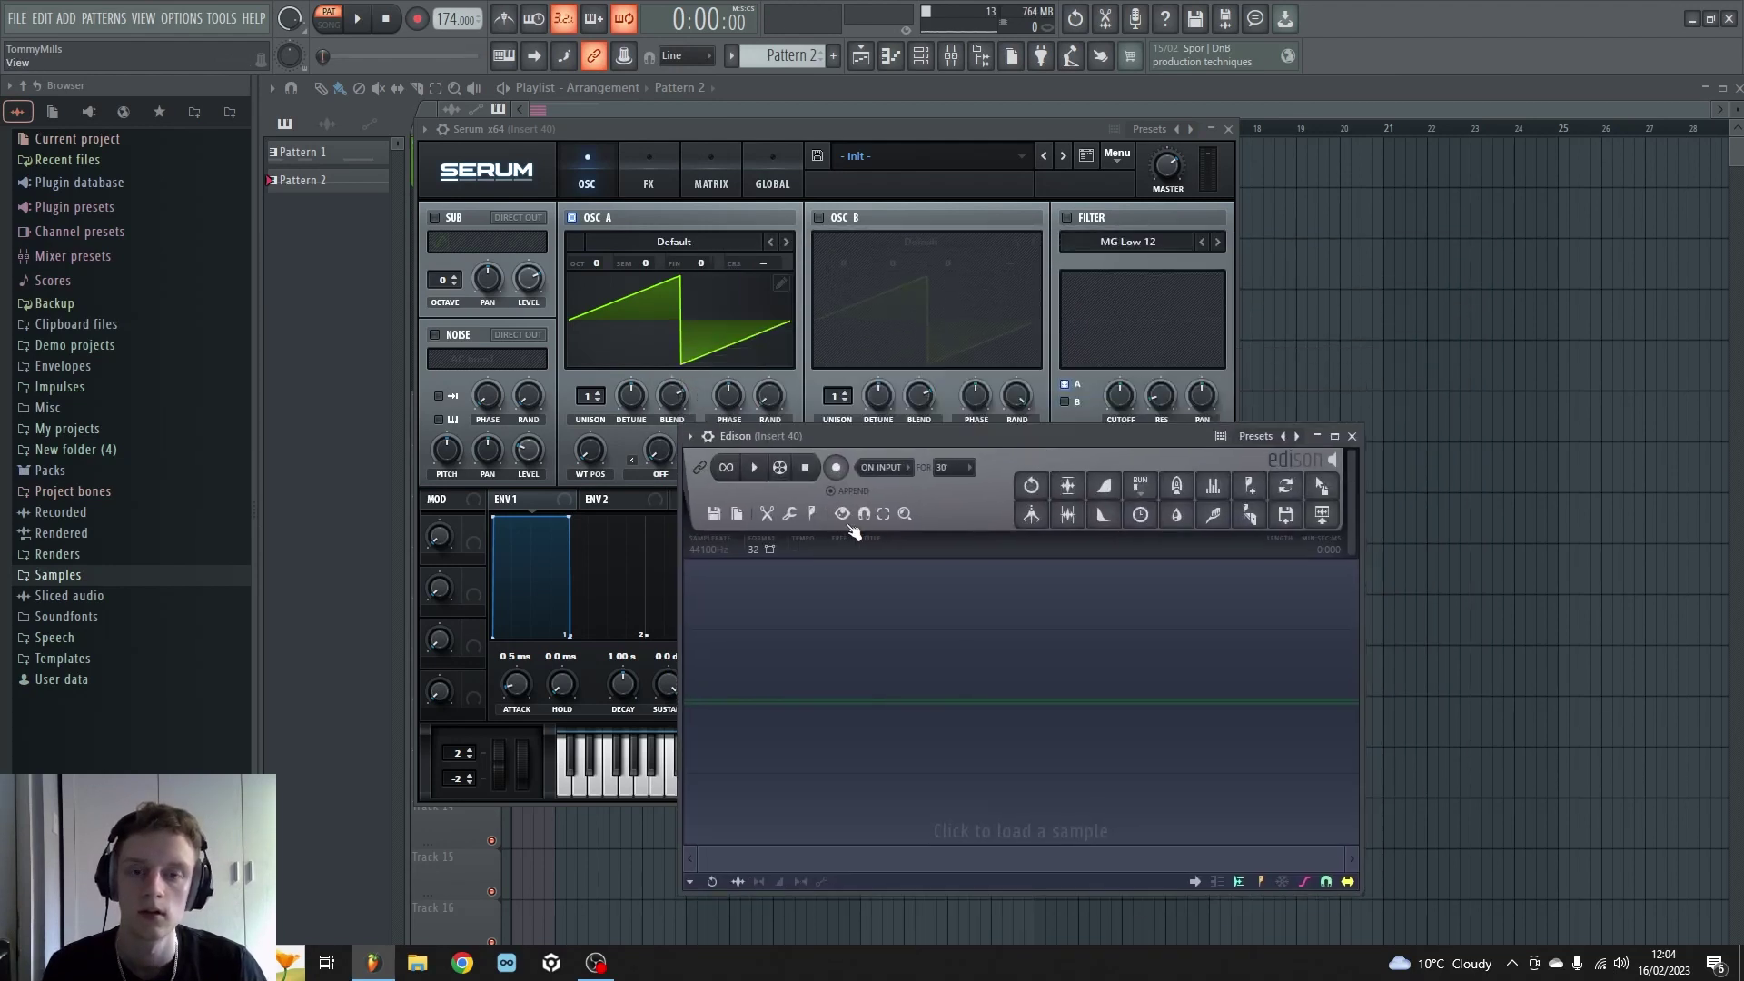
click(836, 466)
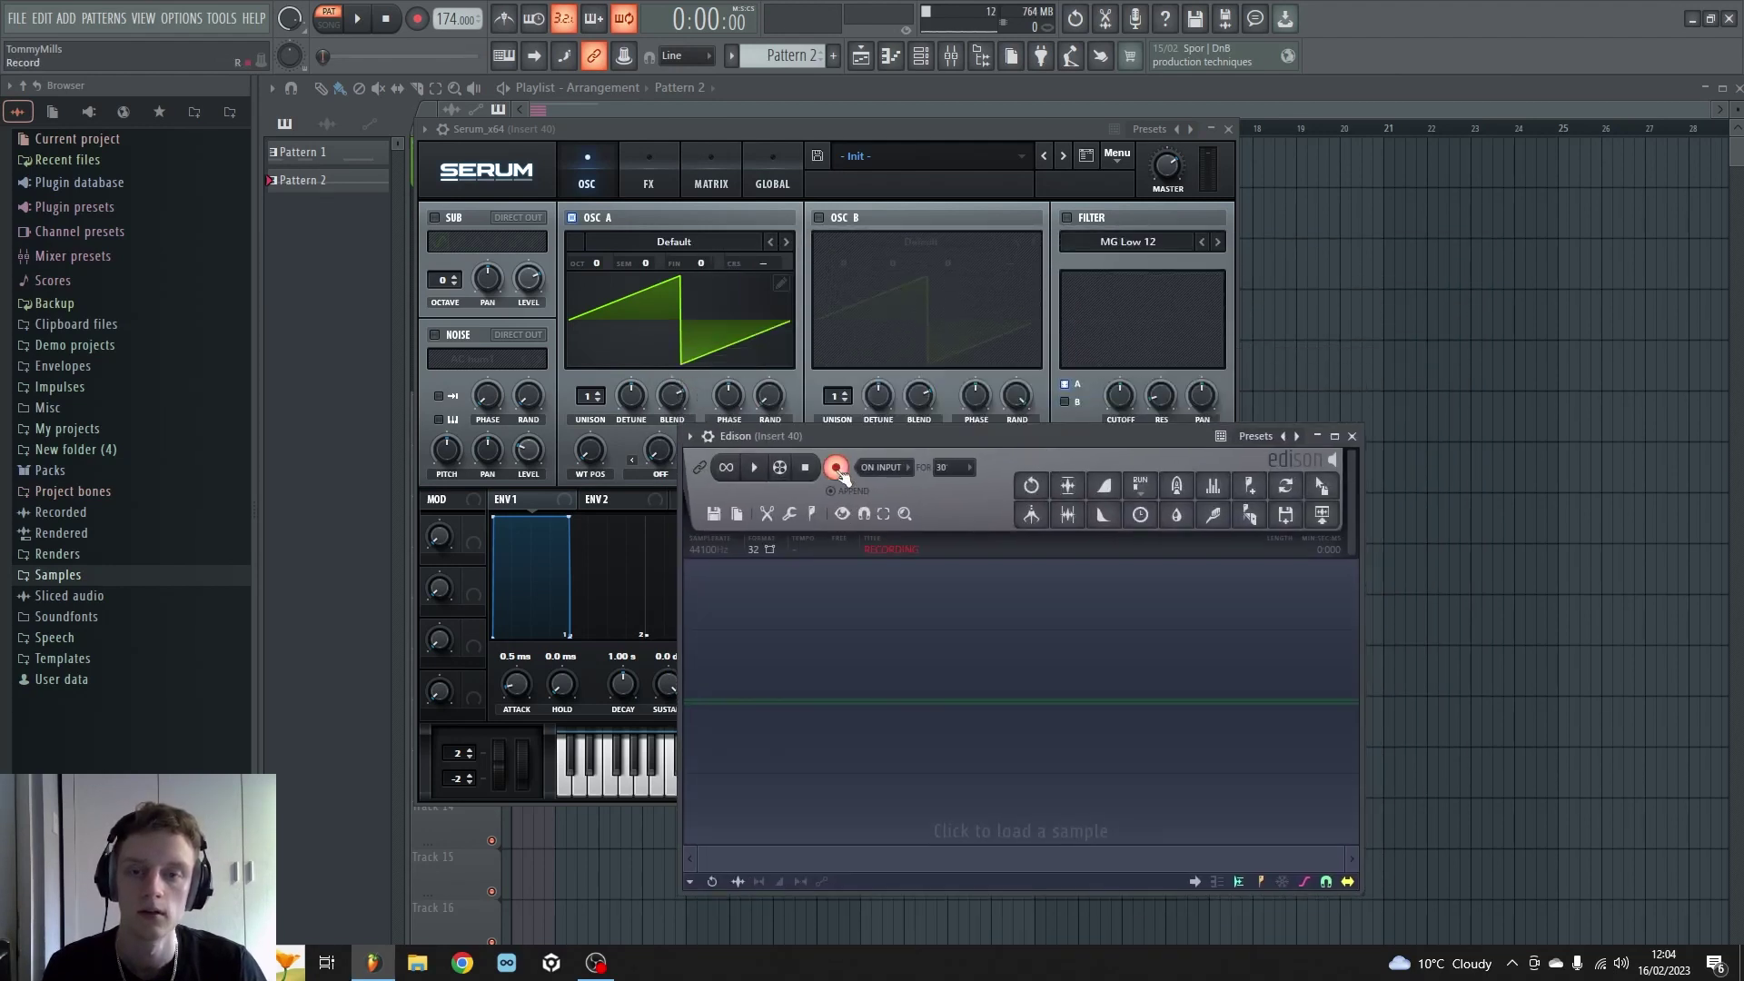
click(361, 20)
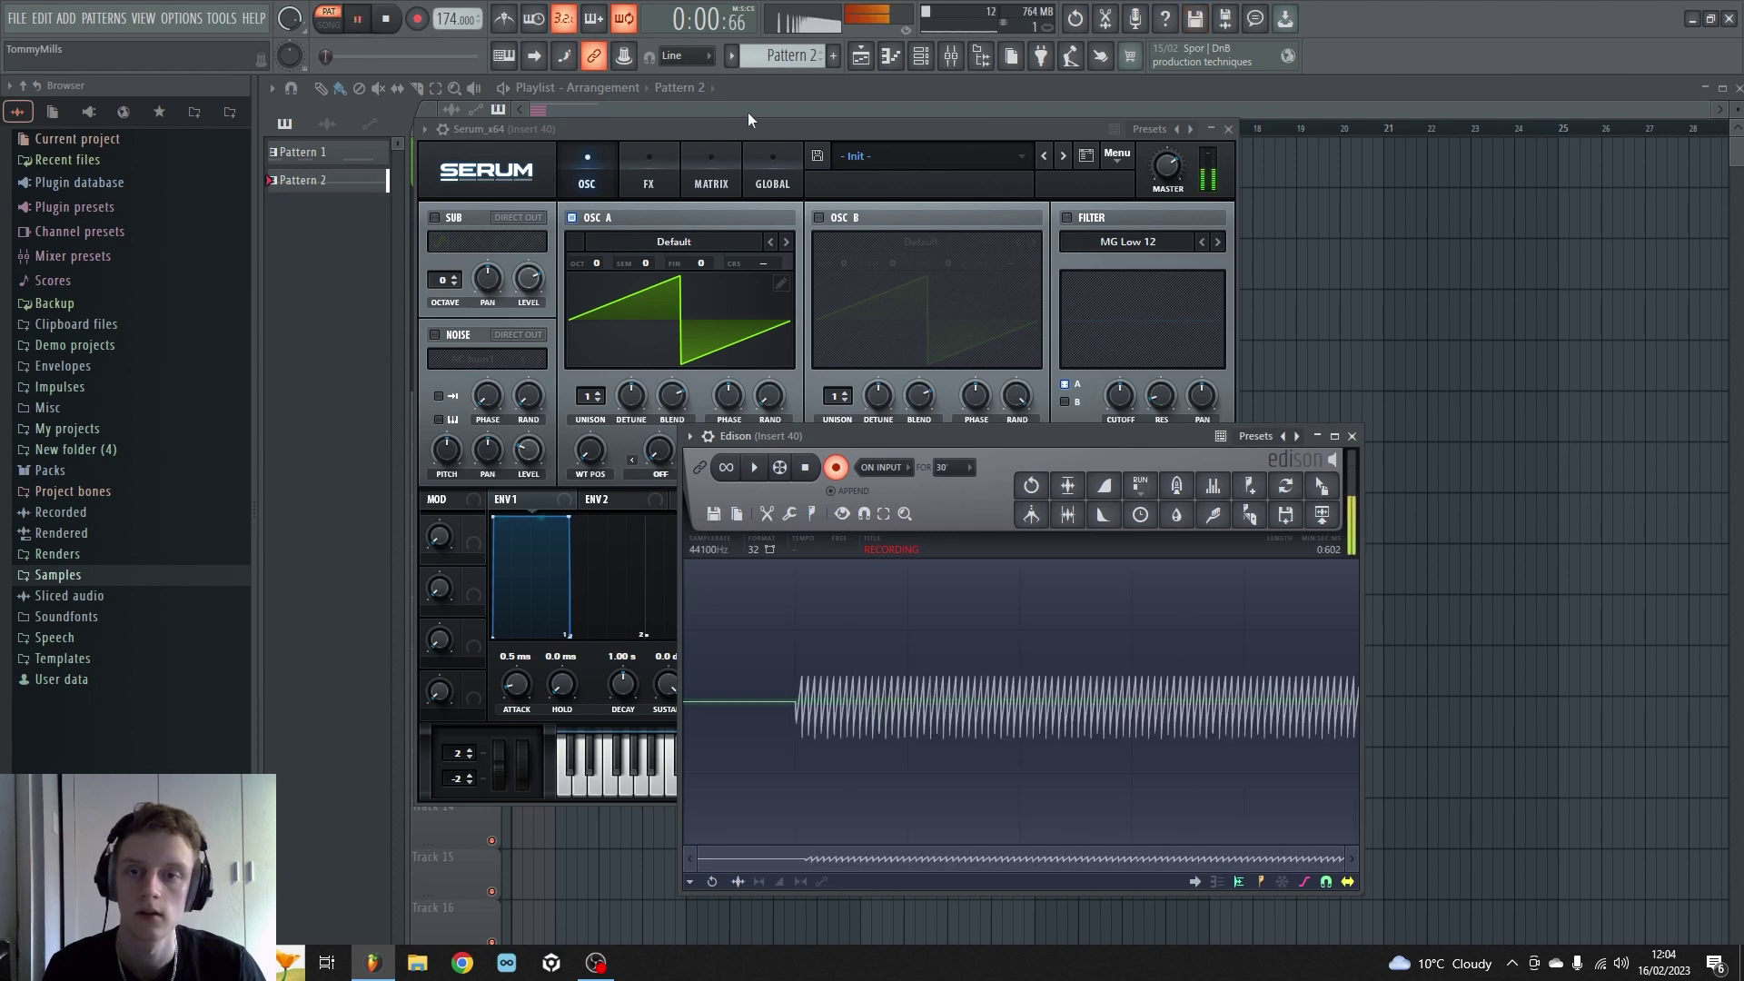
Step: Set oscillator A to octave -2 and load the analog wavetable BS2 - Subby Saw at wavetable position 17
click(532, 243)
drag(594, 265, 586, 319)
click(705, 243)
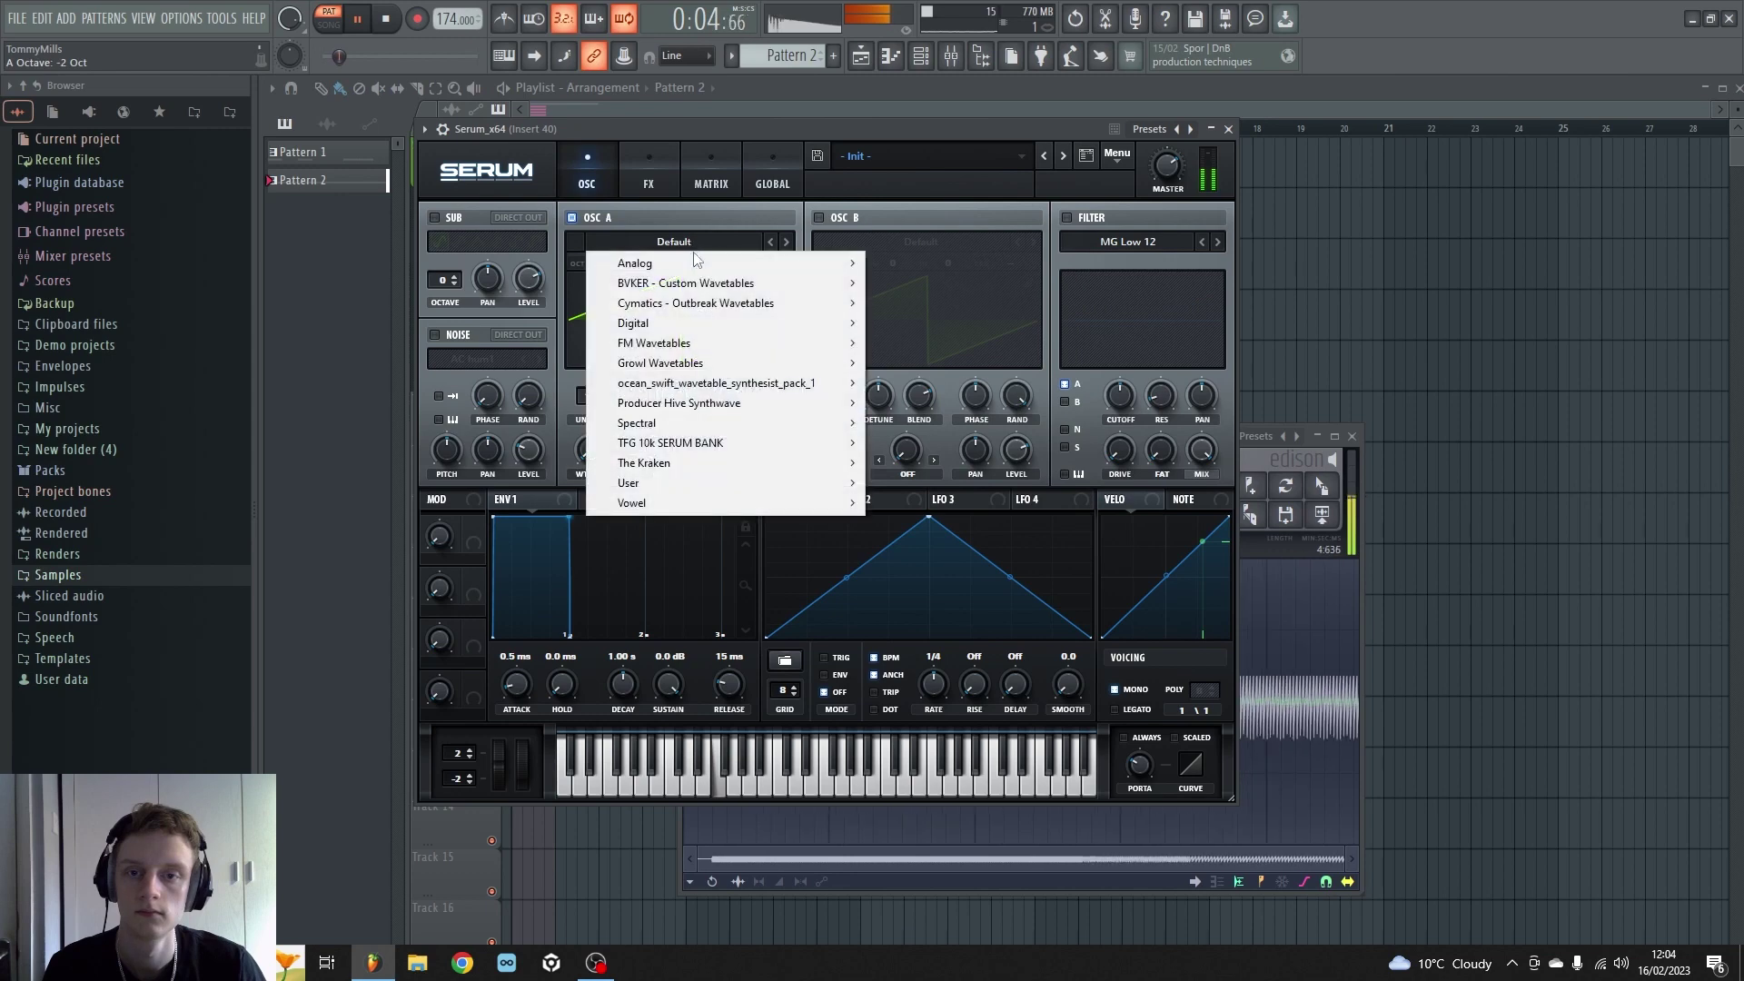
mouse_move(690, 263)
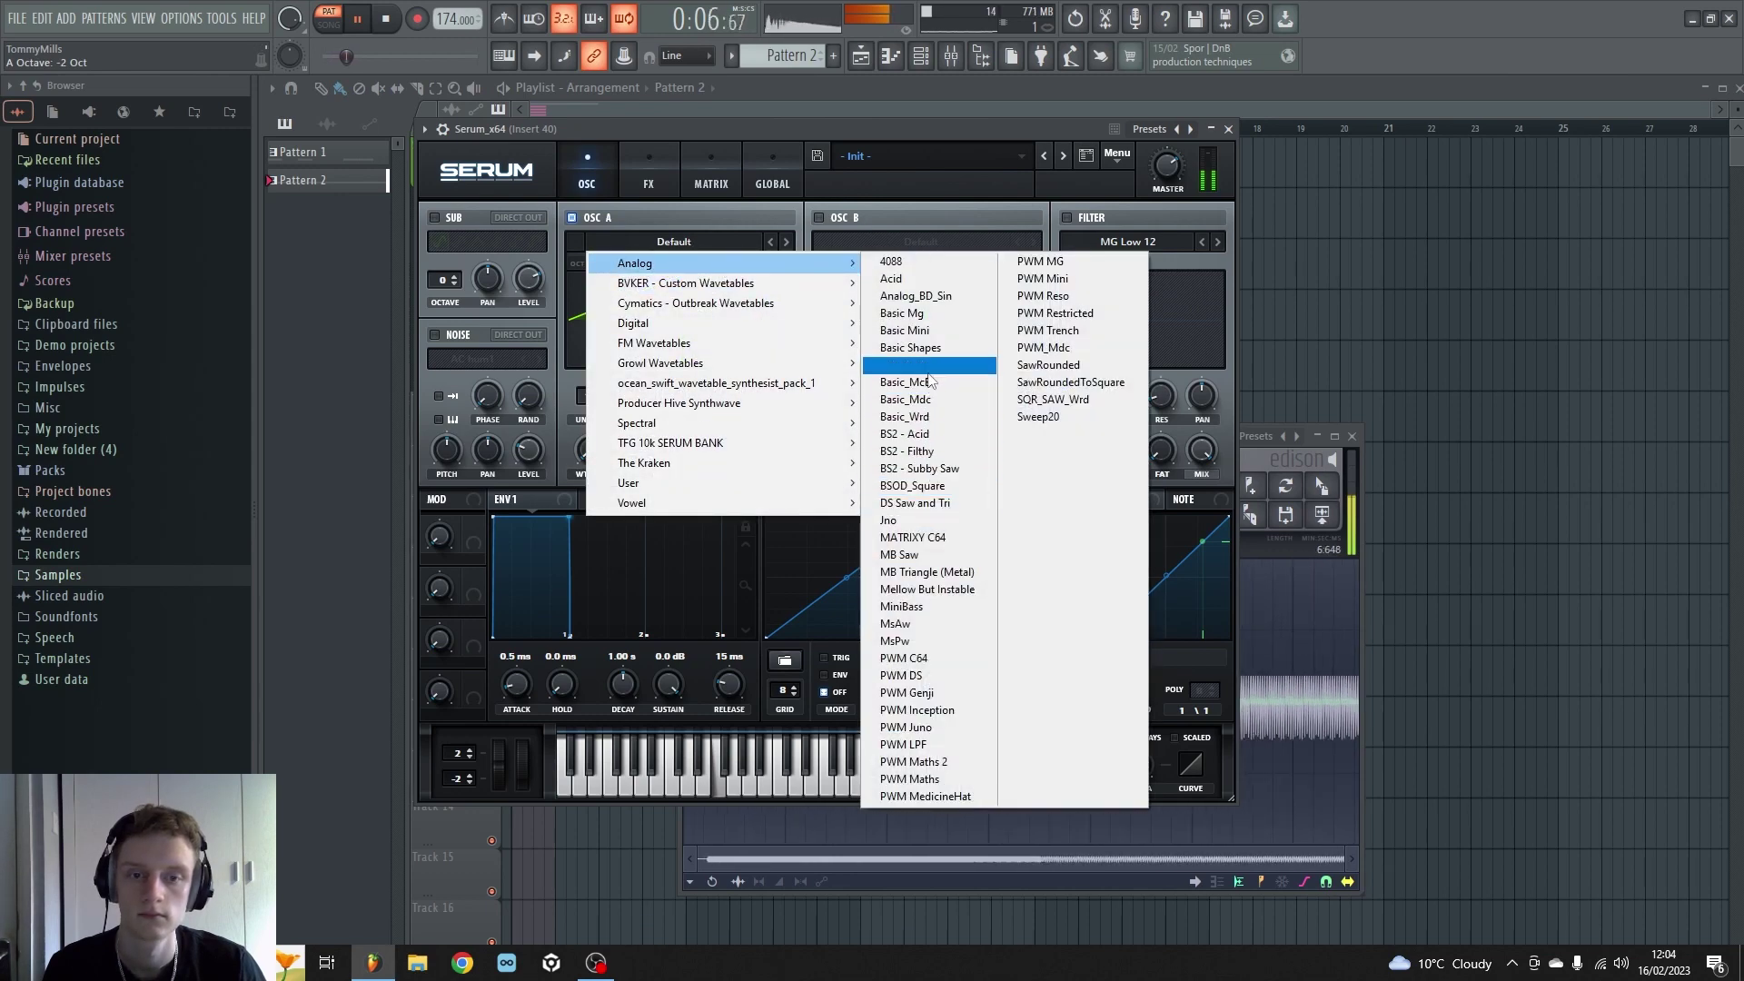
click(920, 468)
mouse_move(590, 450)
mouse_down()
mouse_move(626, 420)
mouse_move(608, 470)
mouse_up()
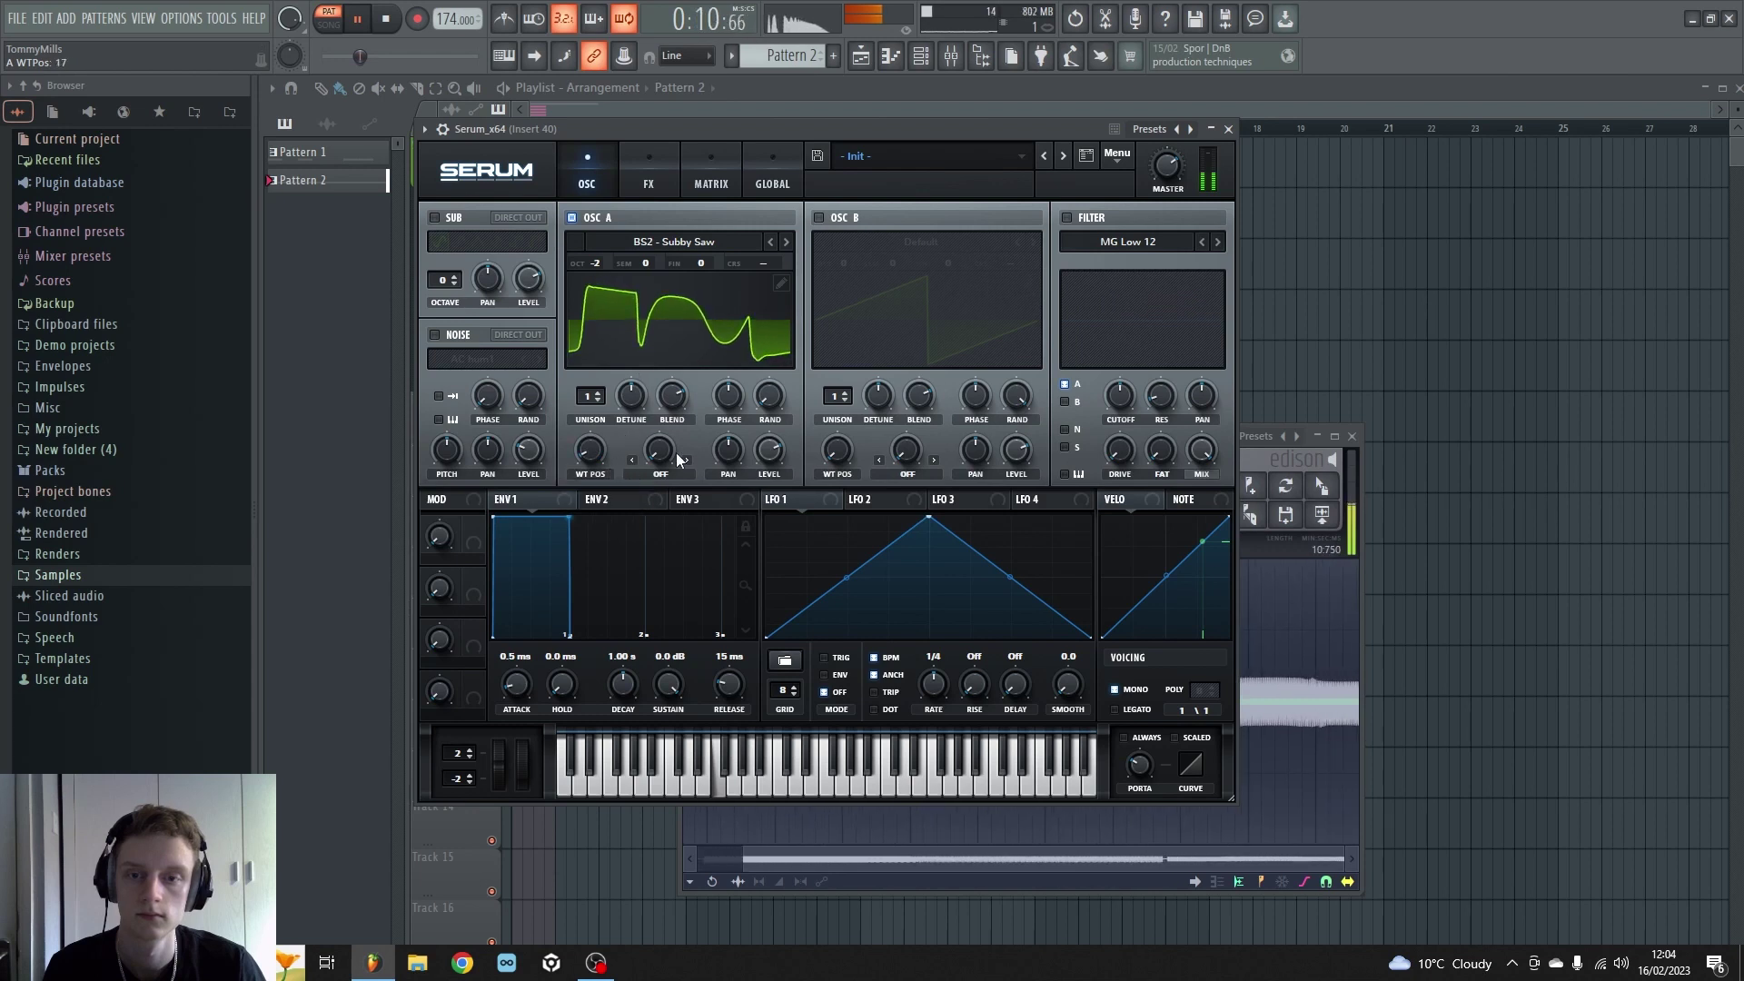
Step: Enable oscillator B at octave -1 with the analog wavetable Basic Shapes
click(817, 218)
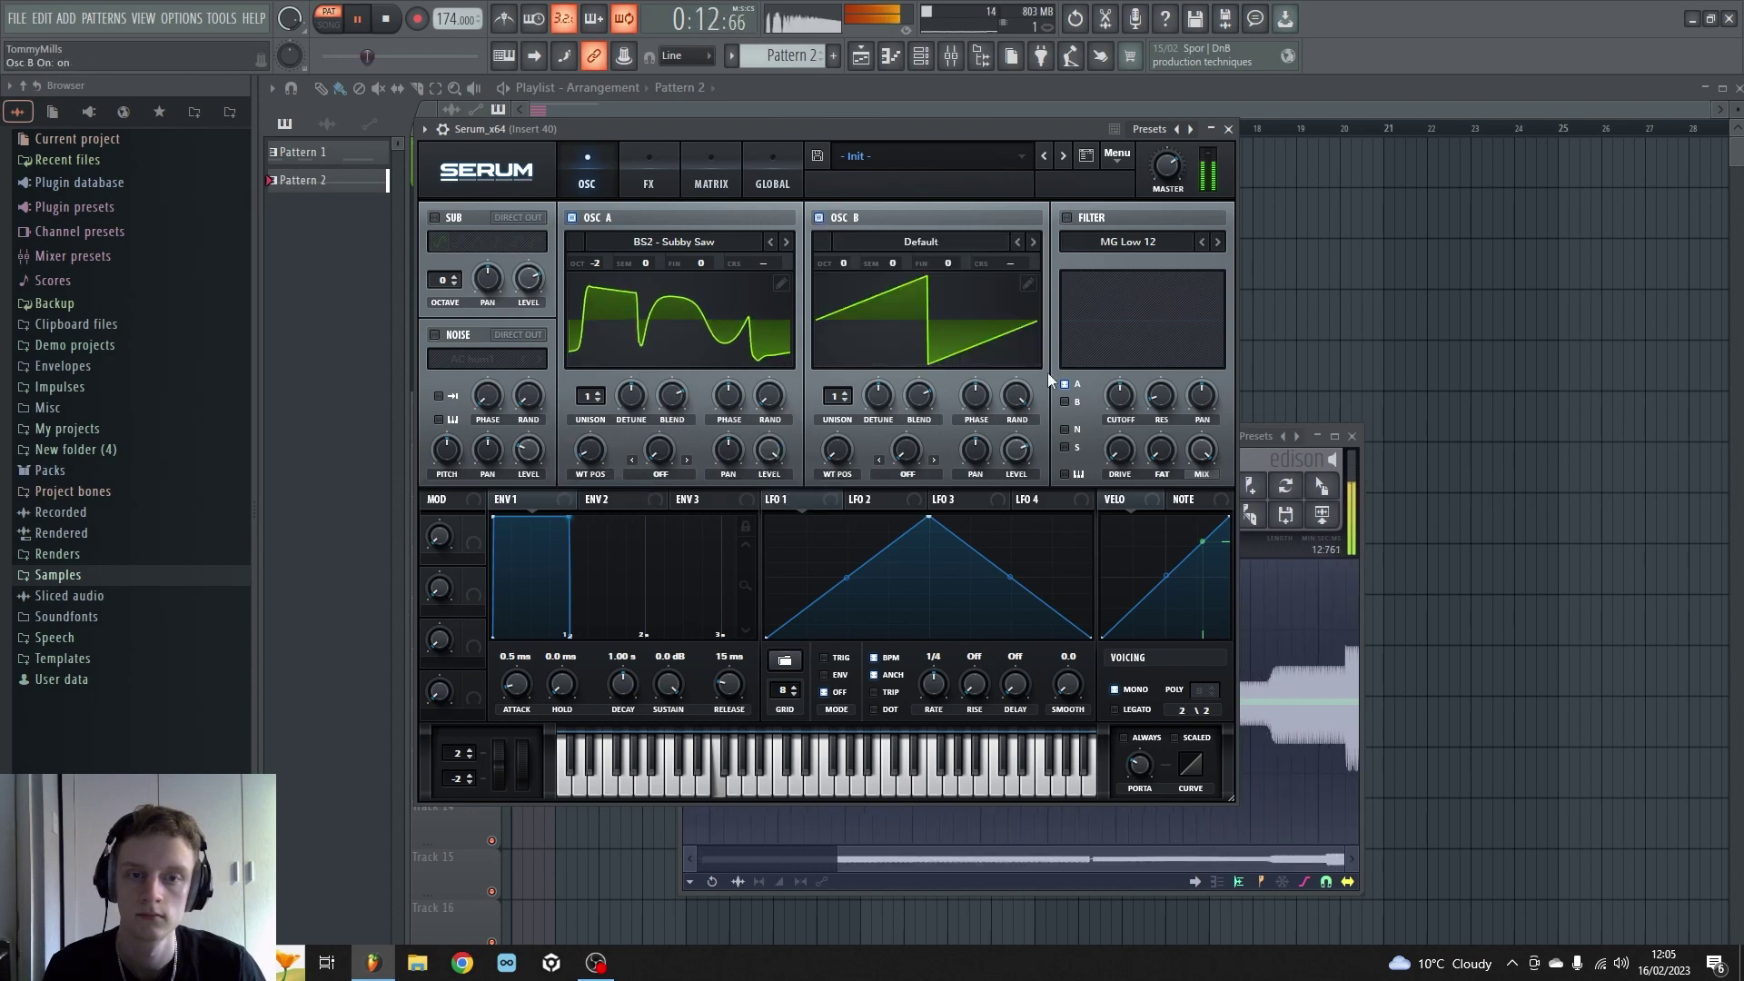
drag(841, 263, 842, 292)
click(904, 247)
mouse_move(1072, 265)
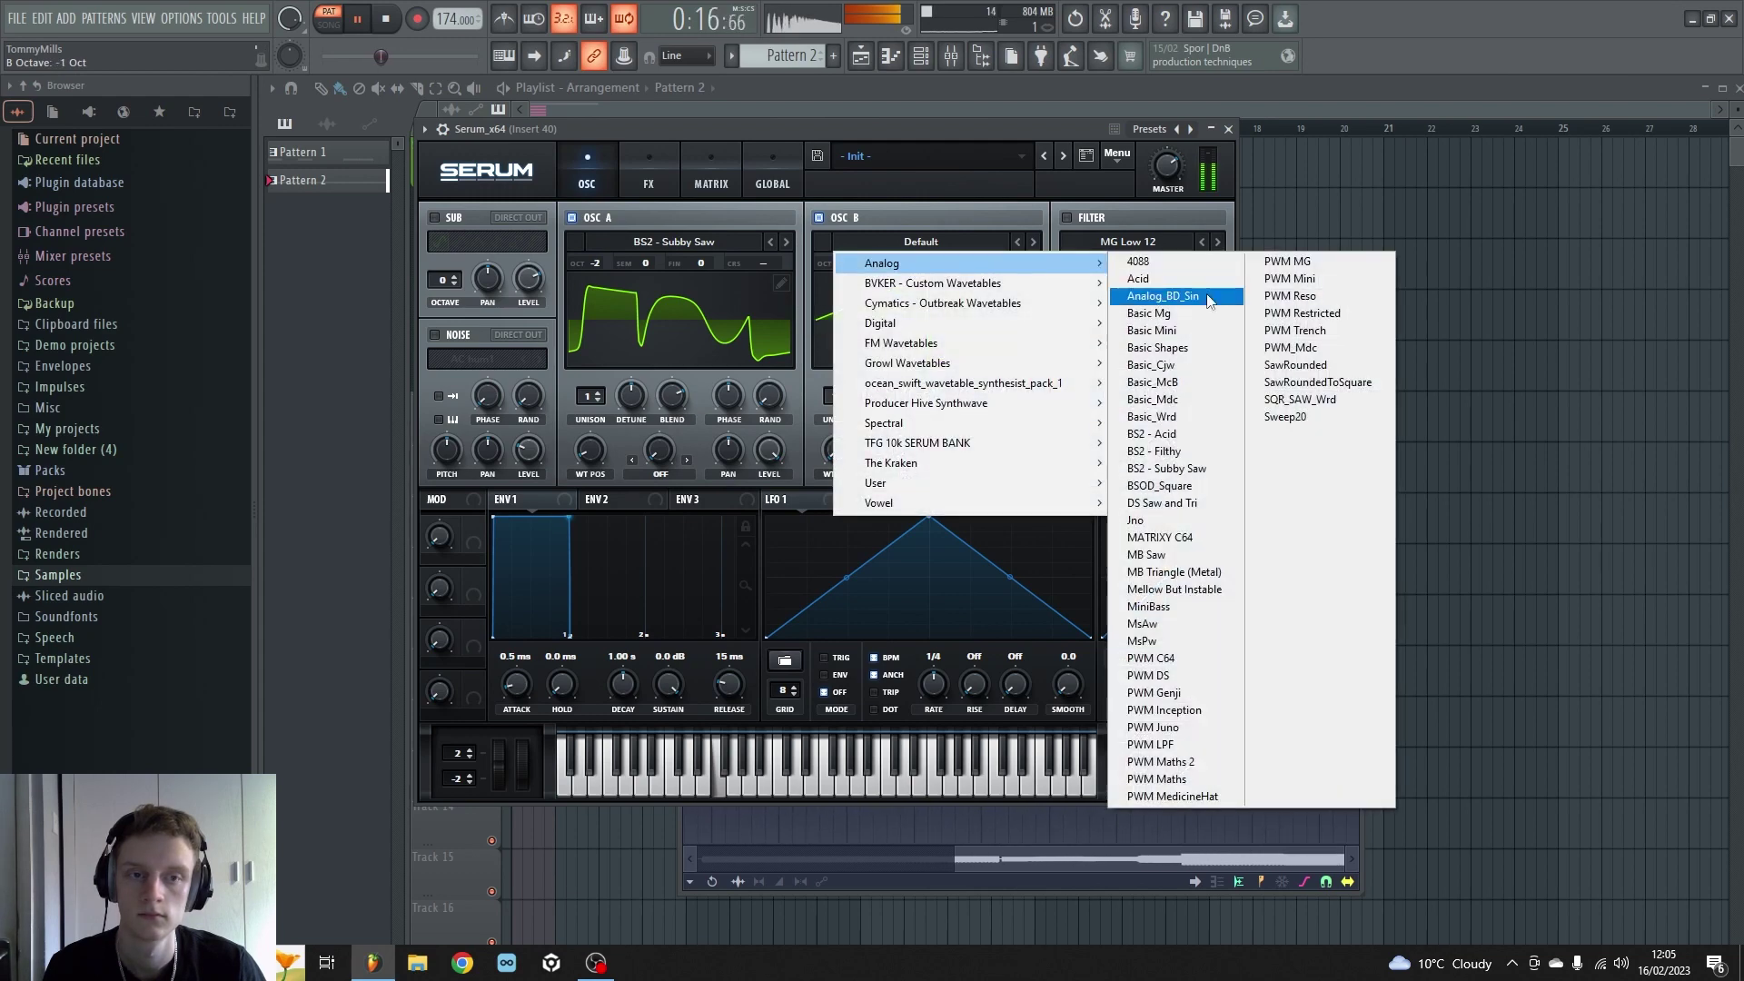
click(1131, 339)
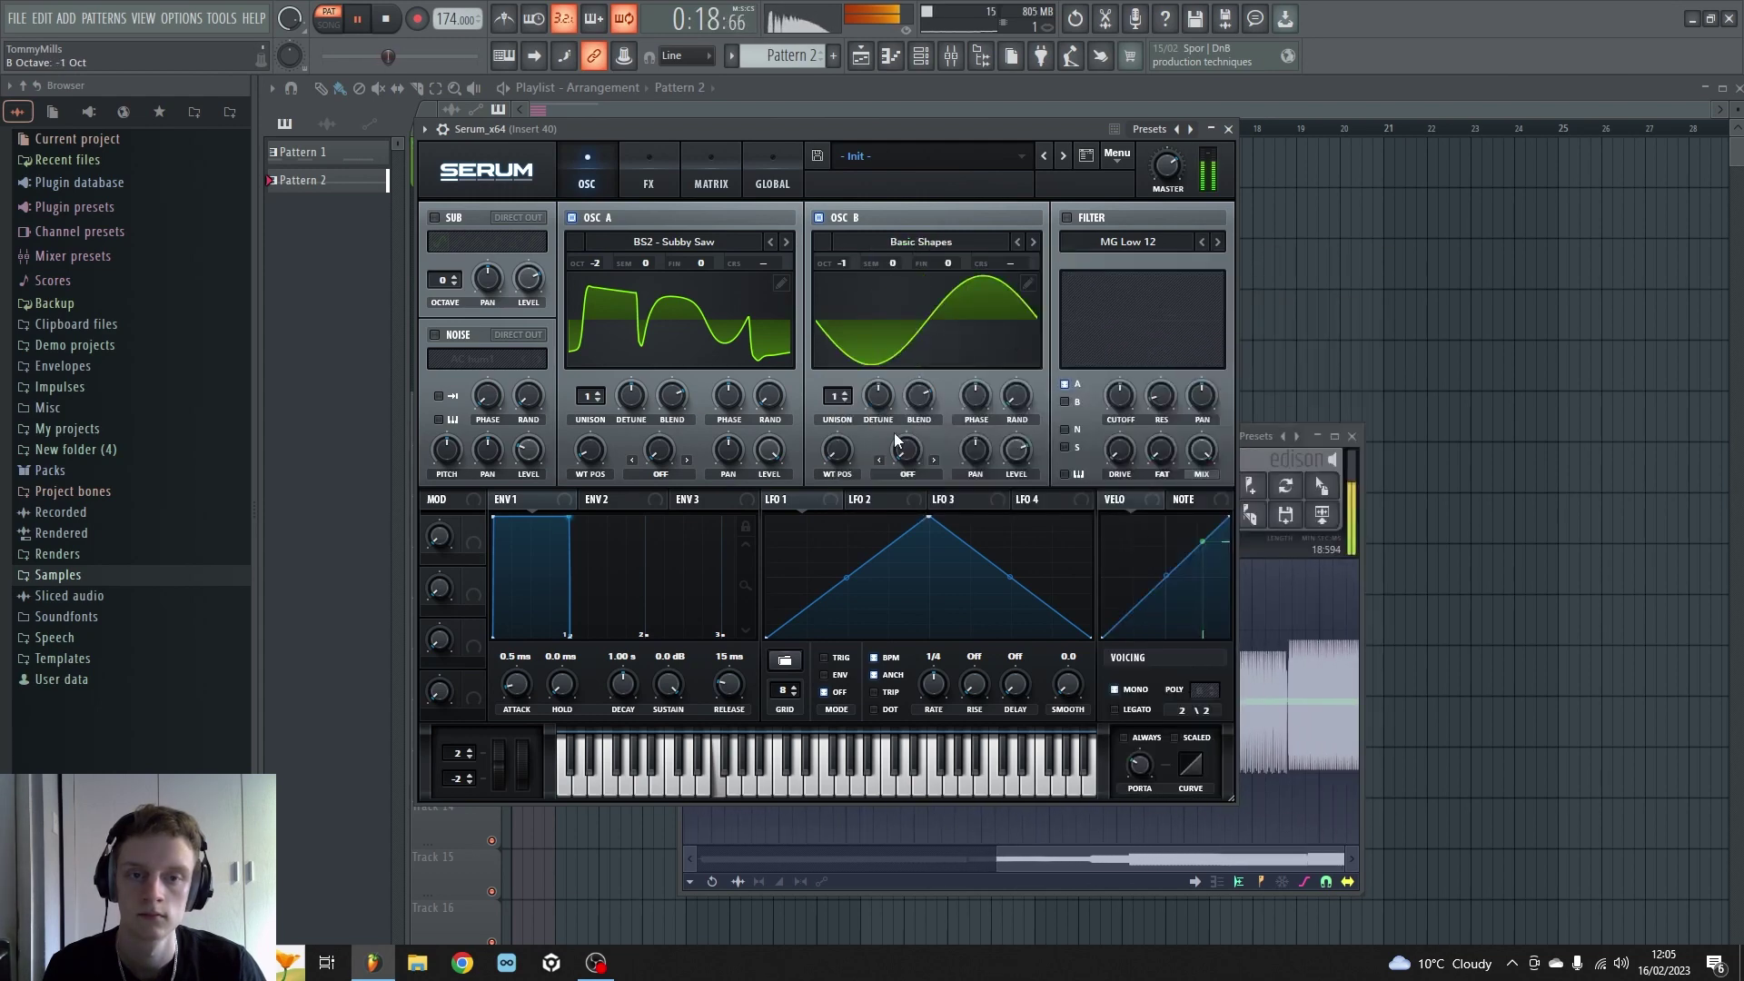
Step: Set oscillator B's warp mode to FM (from A) and its octave to -2, with oscillator A at octave -1
click(908, 478)
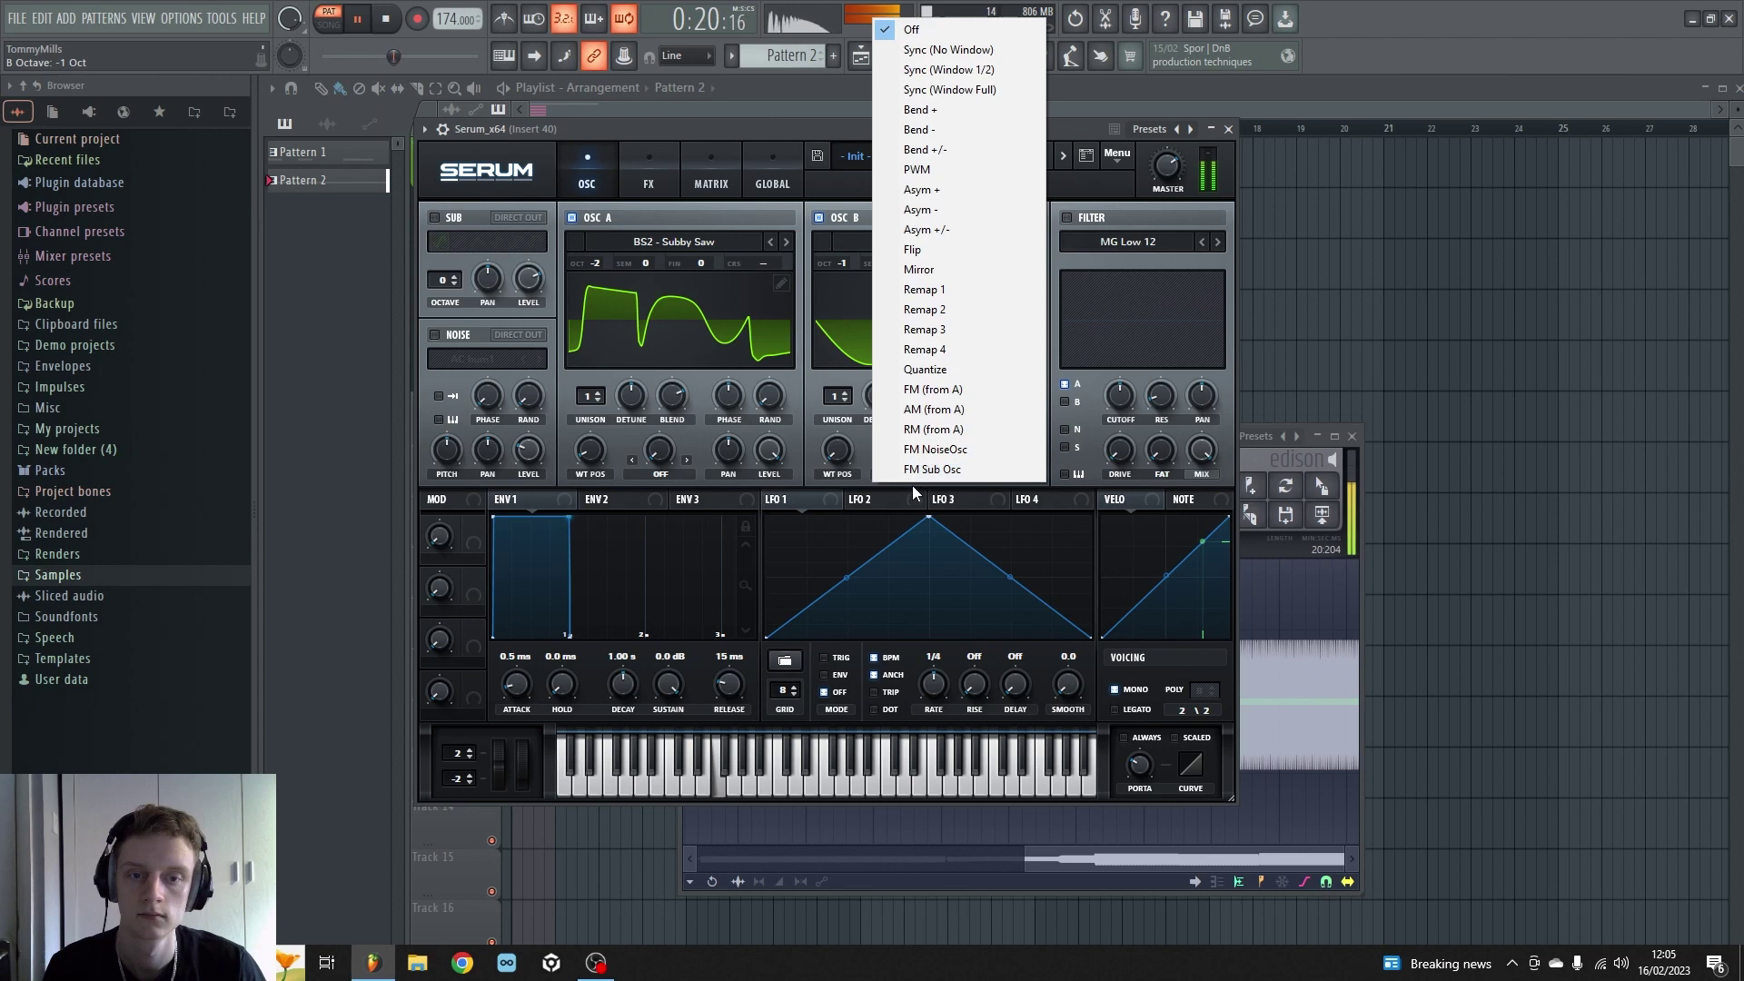
click(927, 389)
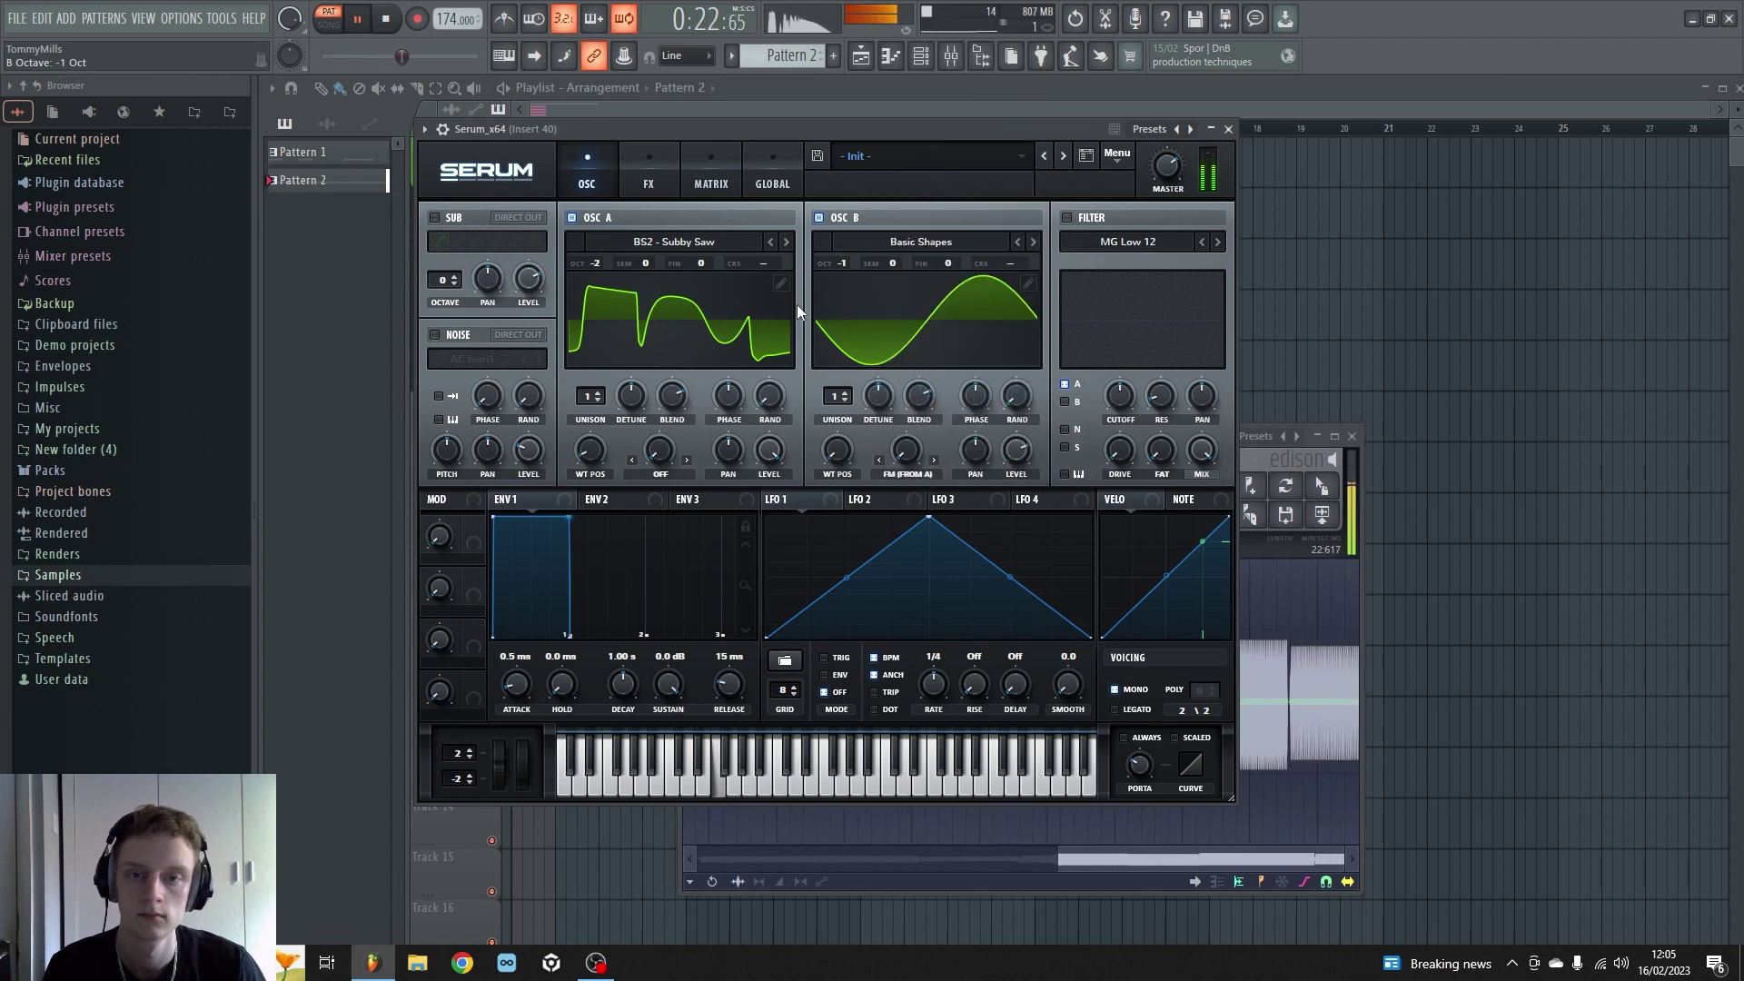
drag(842, 264, 841, 281)
drag(595, 272, 598, 251)
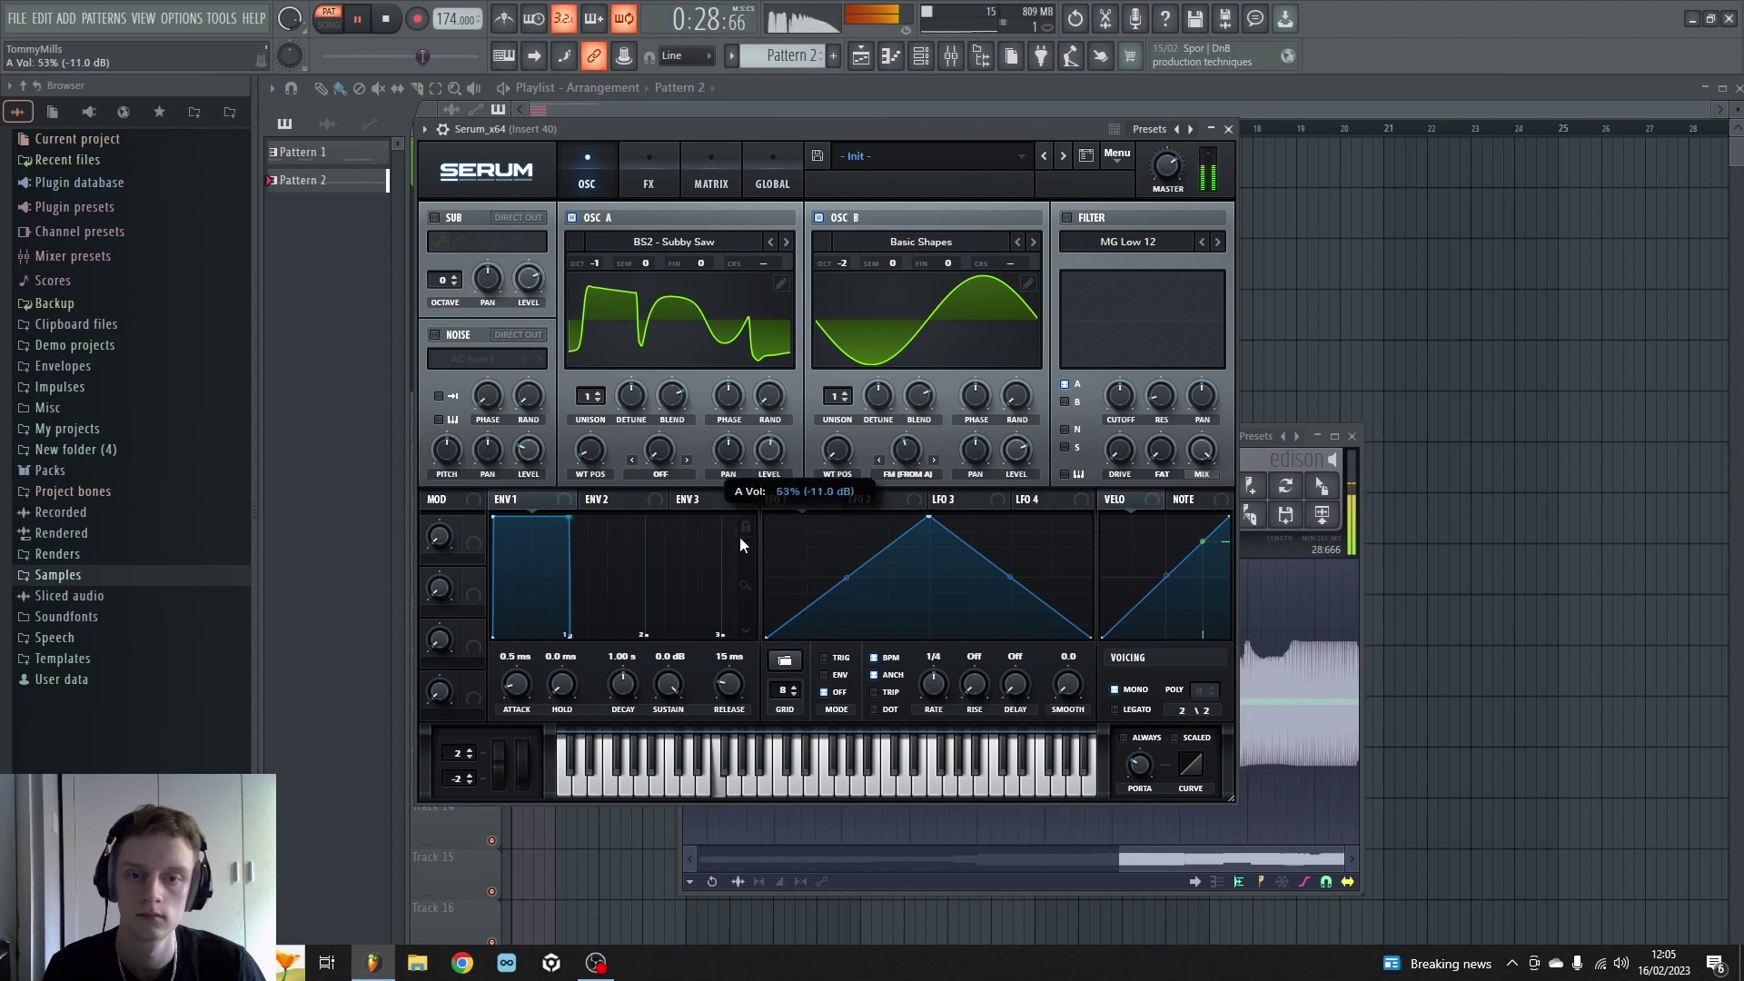
Step: Sweep oscillator B's FM warp amount down to about 45% and set oscillator A's unison to 6 voices with detune about 0.53
mouse_move(906, 431)
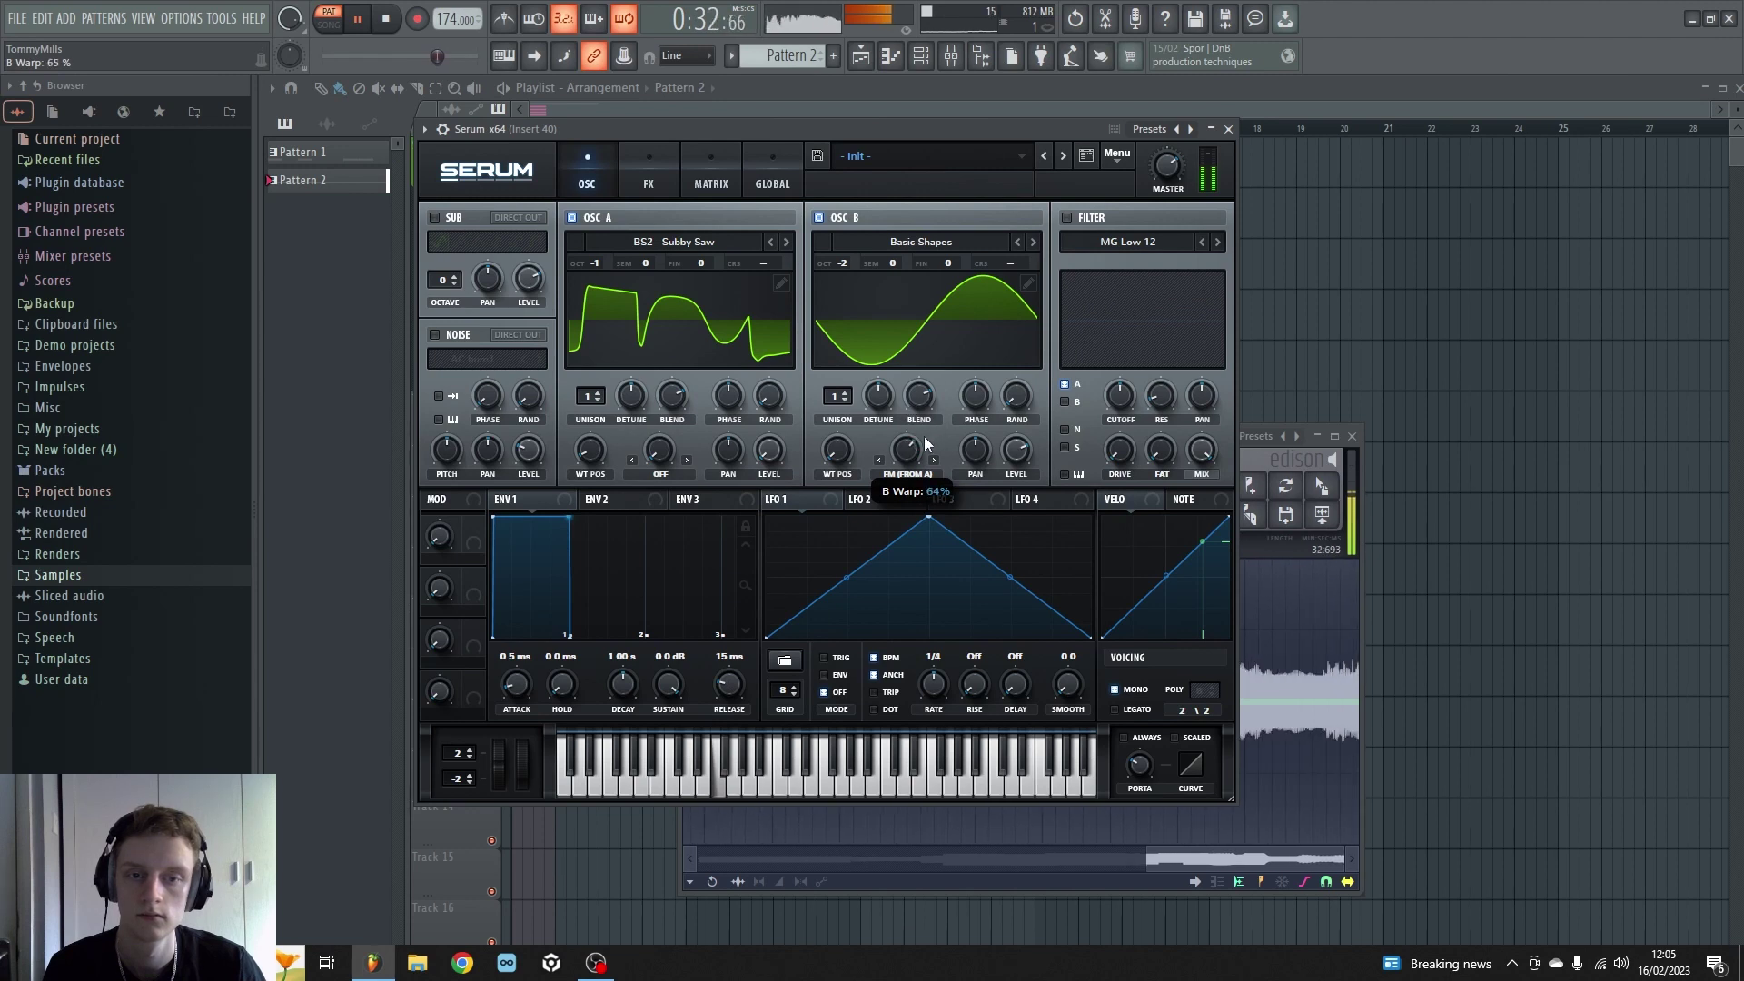
drag(919, 445, 908, 463)
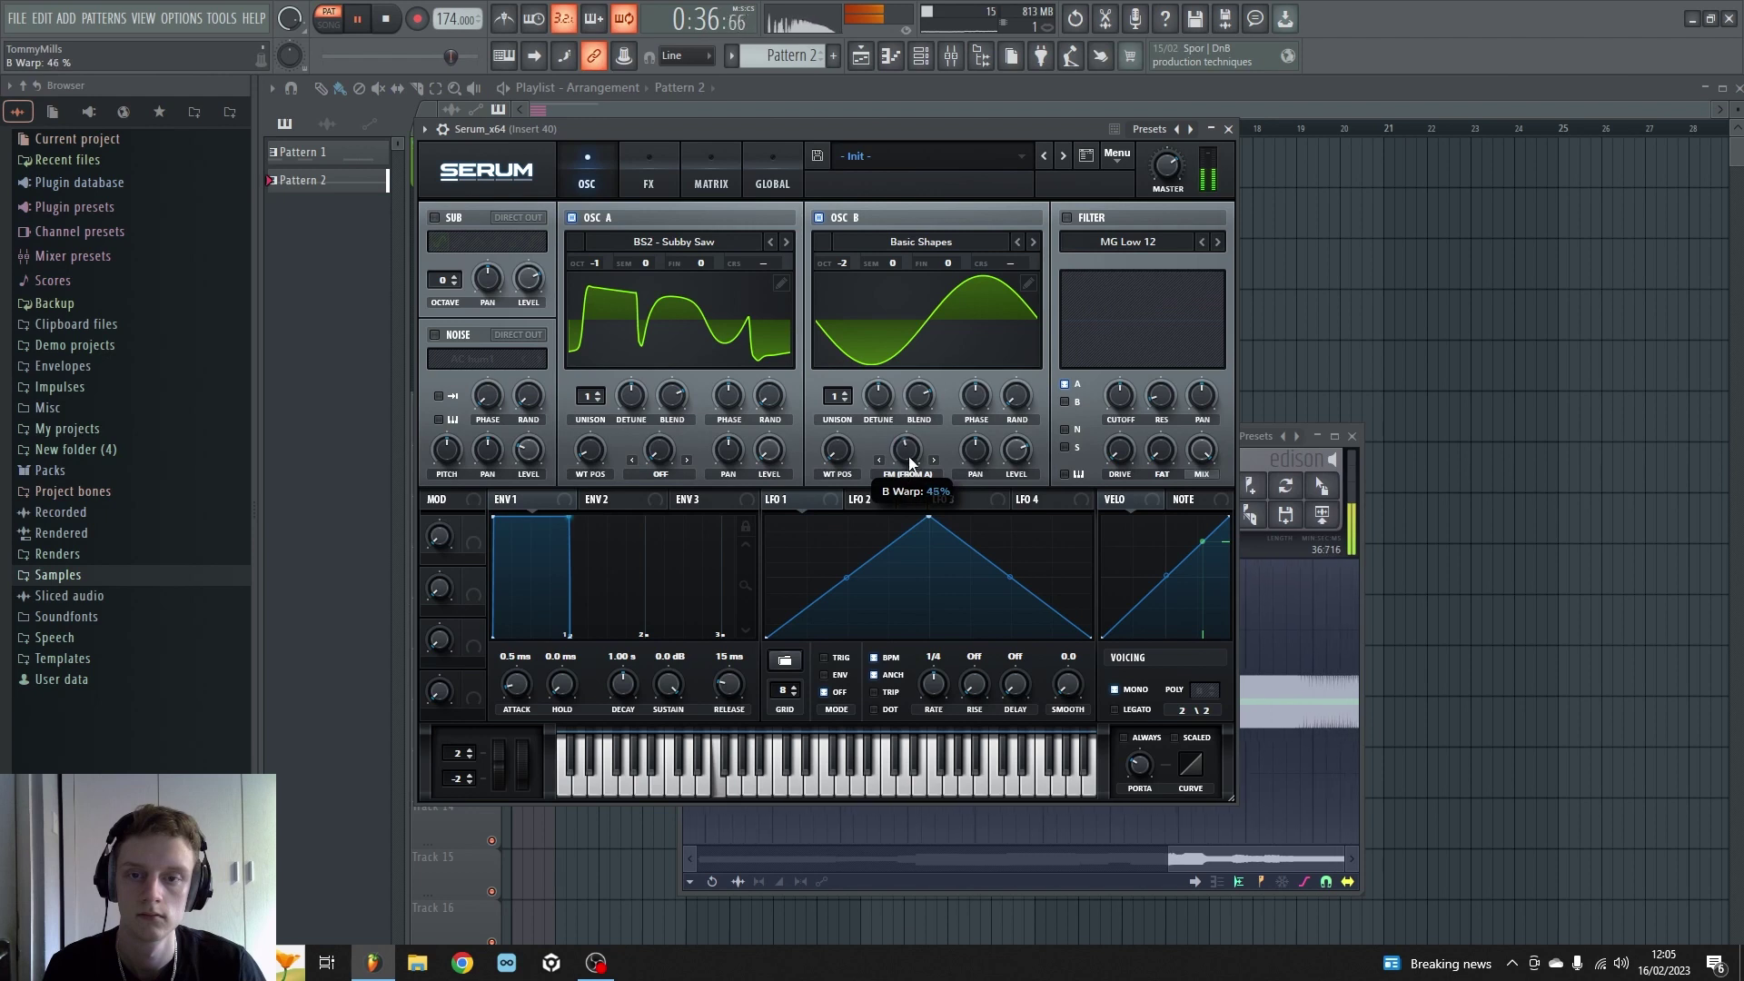
drag(589, 396, 673, 395)
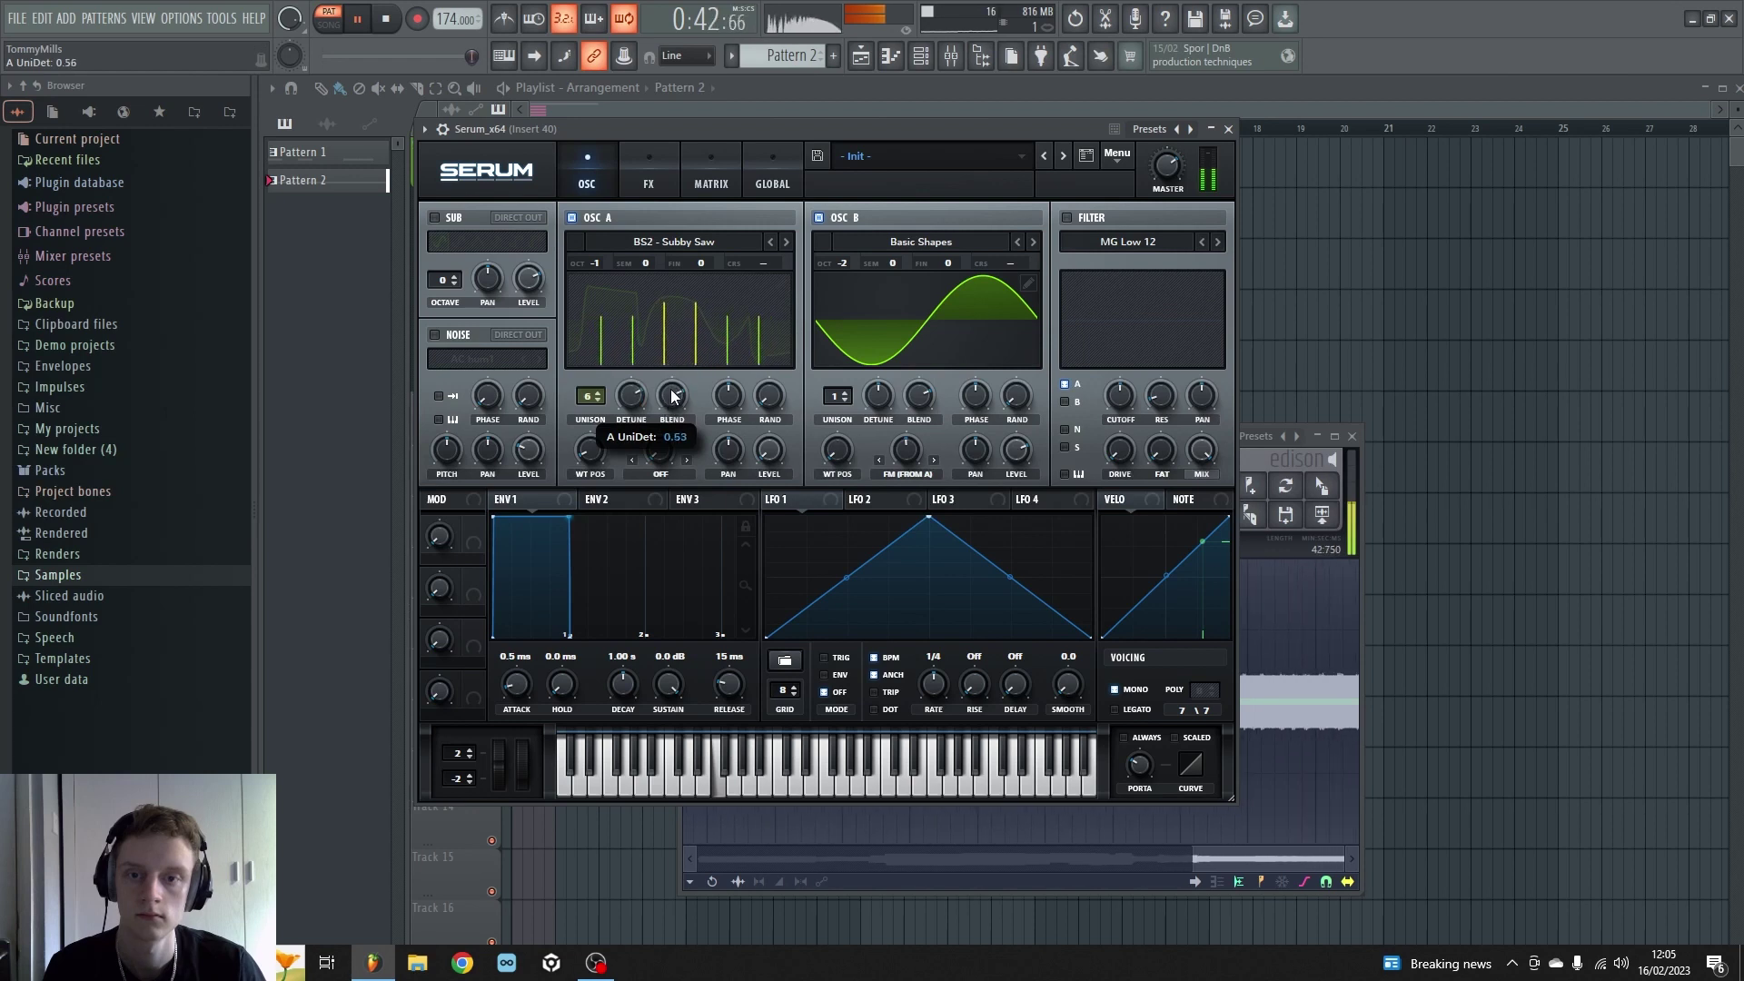
Step: Stop and restart the pattern playback while adjusting oscillator A's unison detune to about 0.43
click(384, 20)
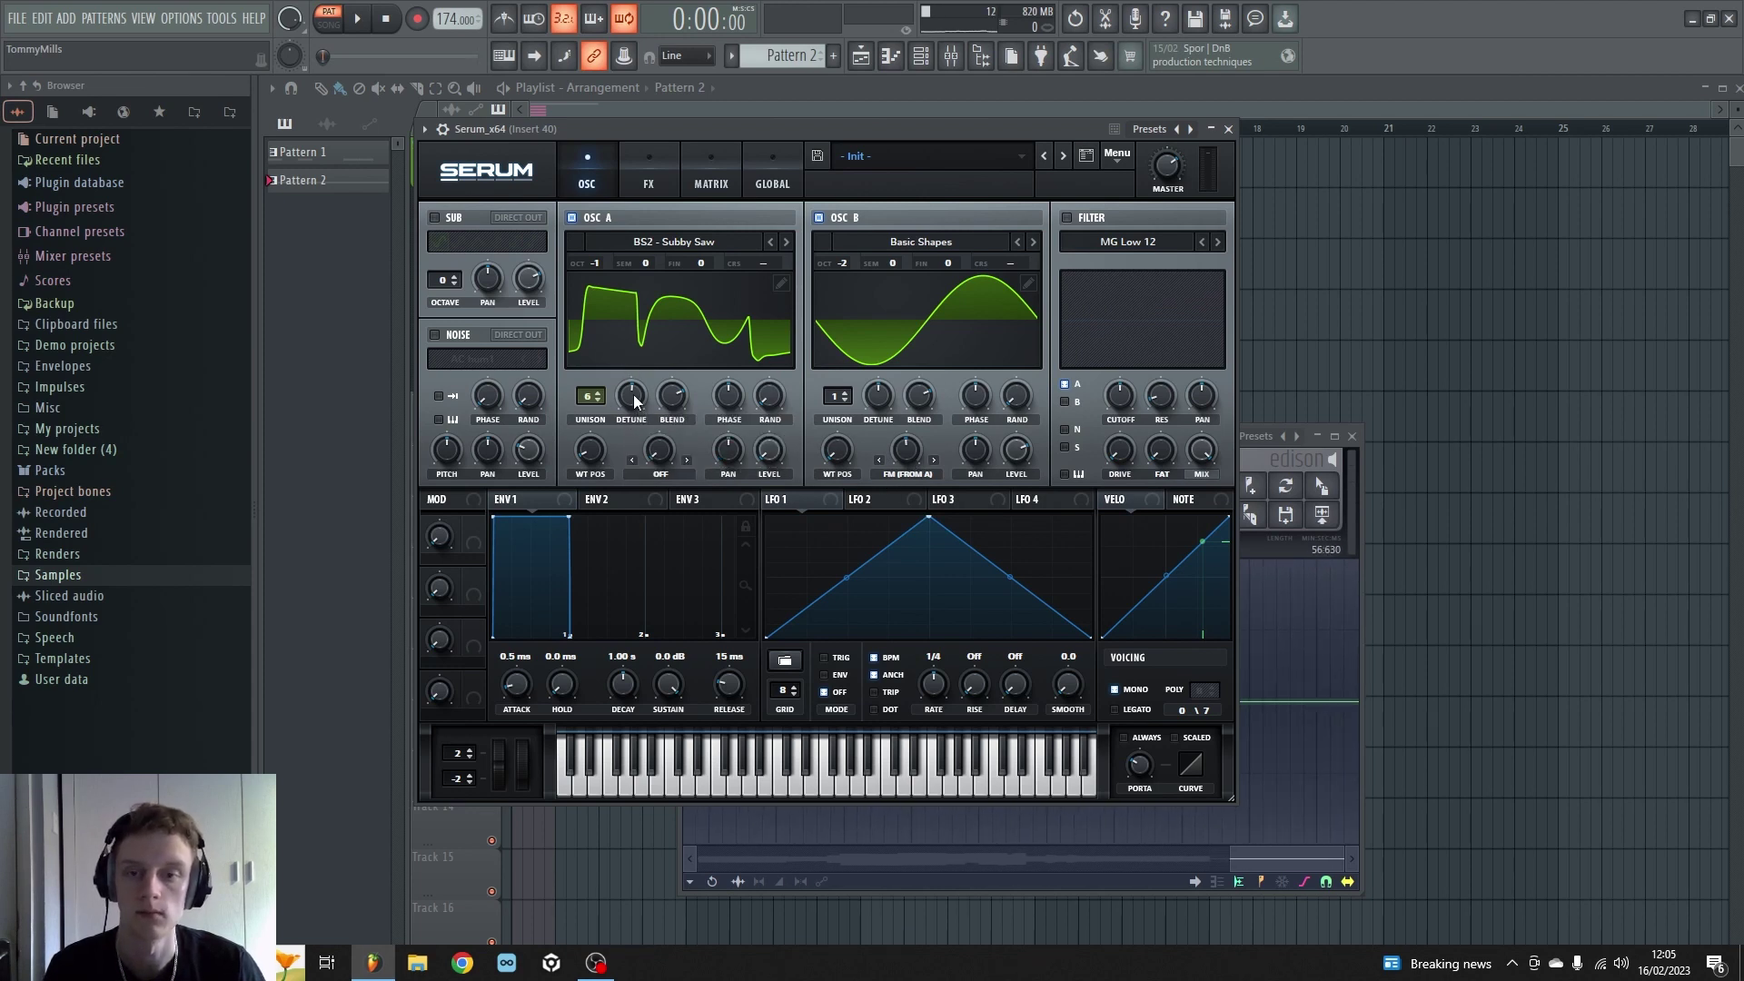
drag(634, 401, 683, 390)
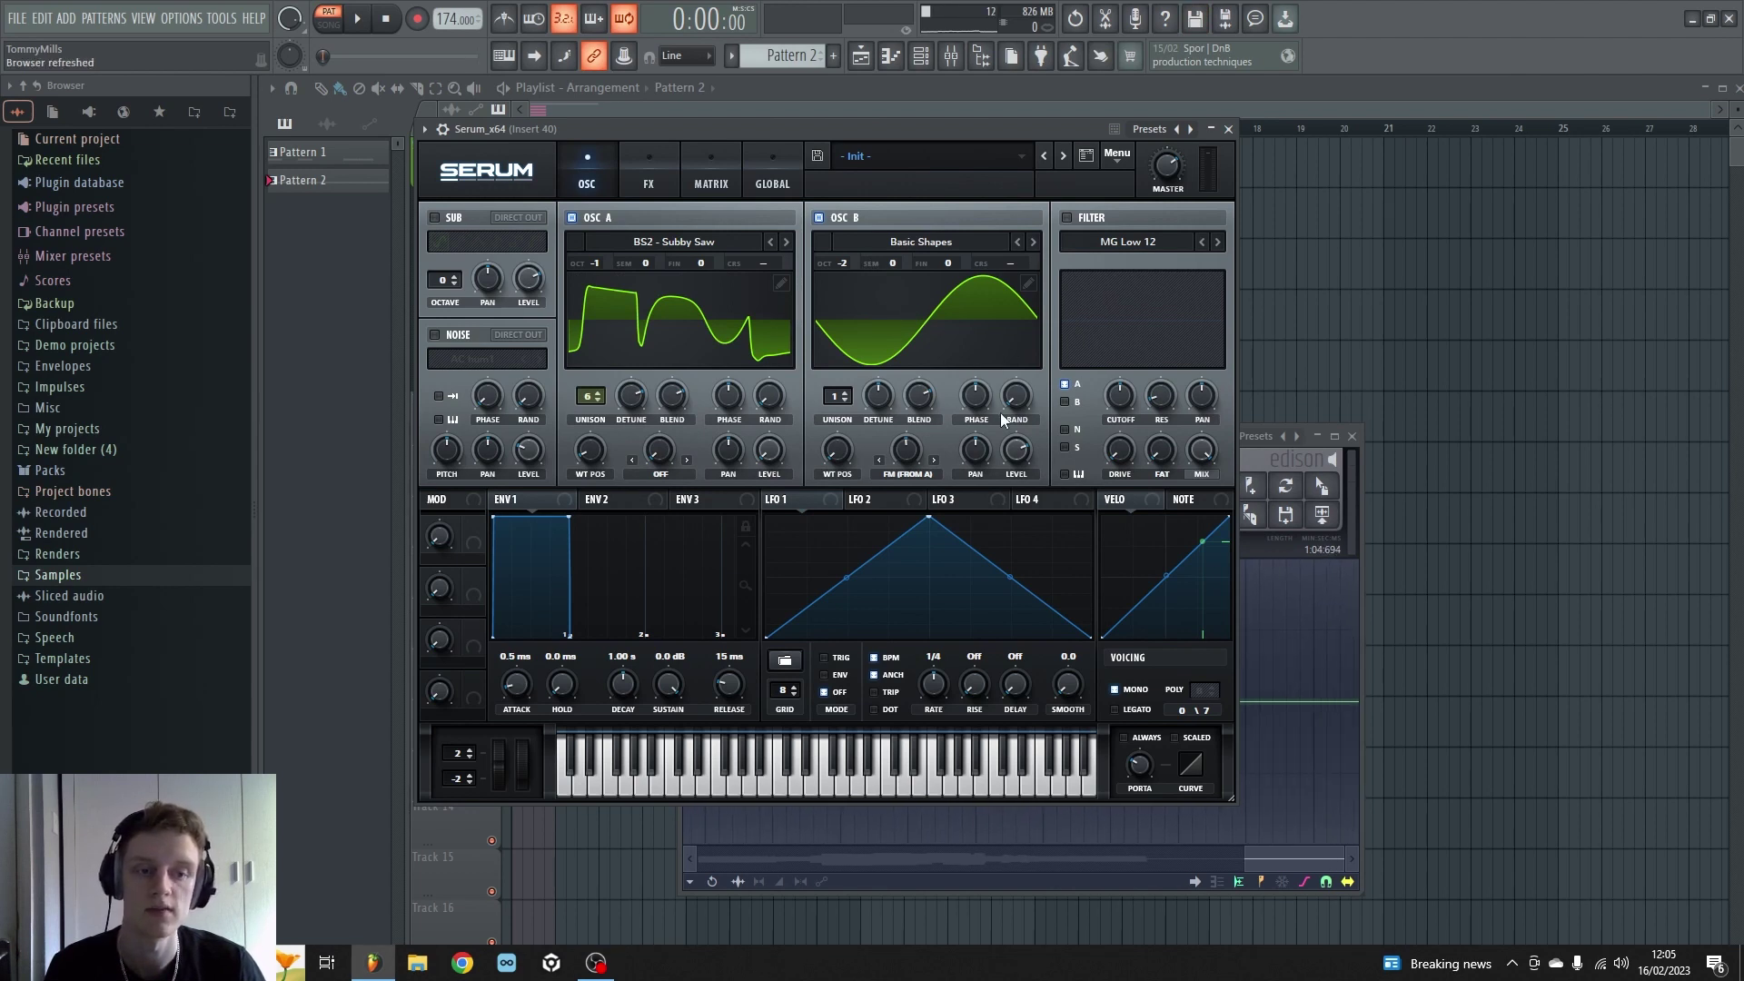
click(364, 19)
drag(631, 396, 652, 444)
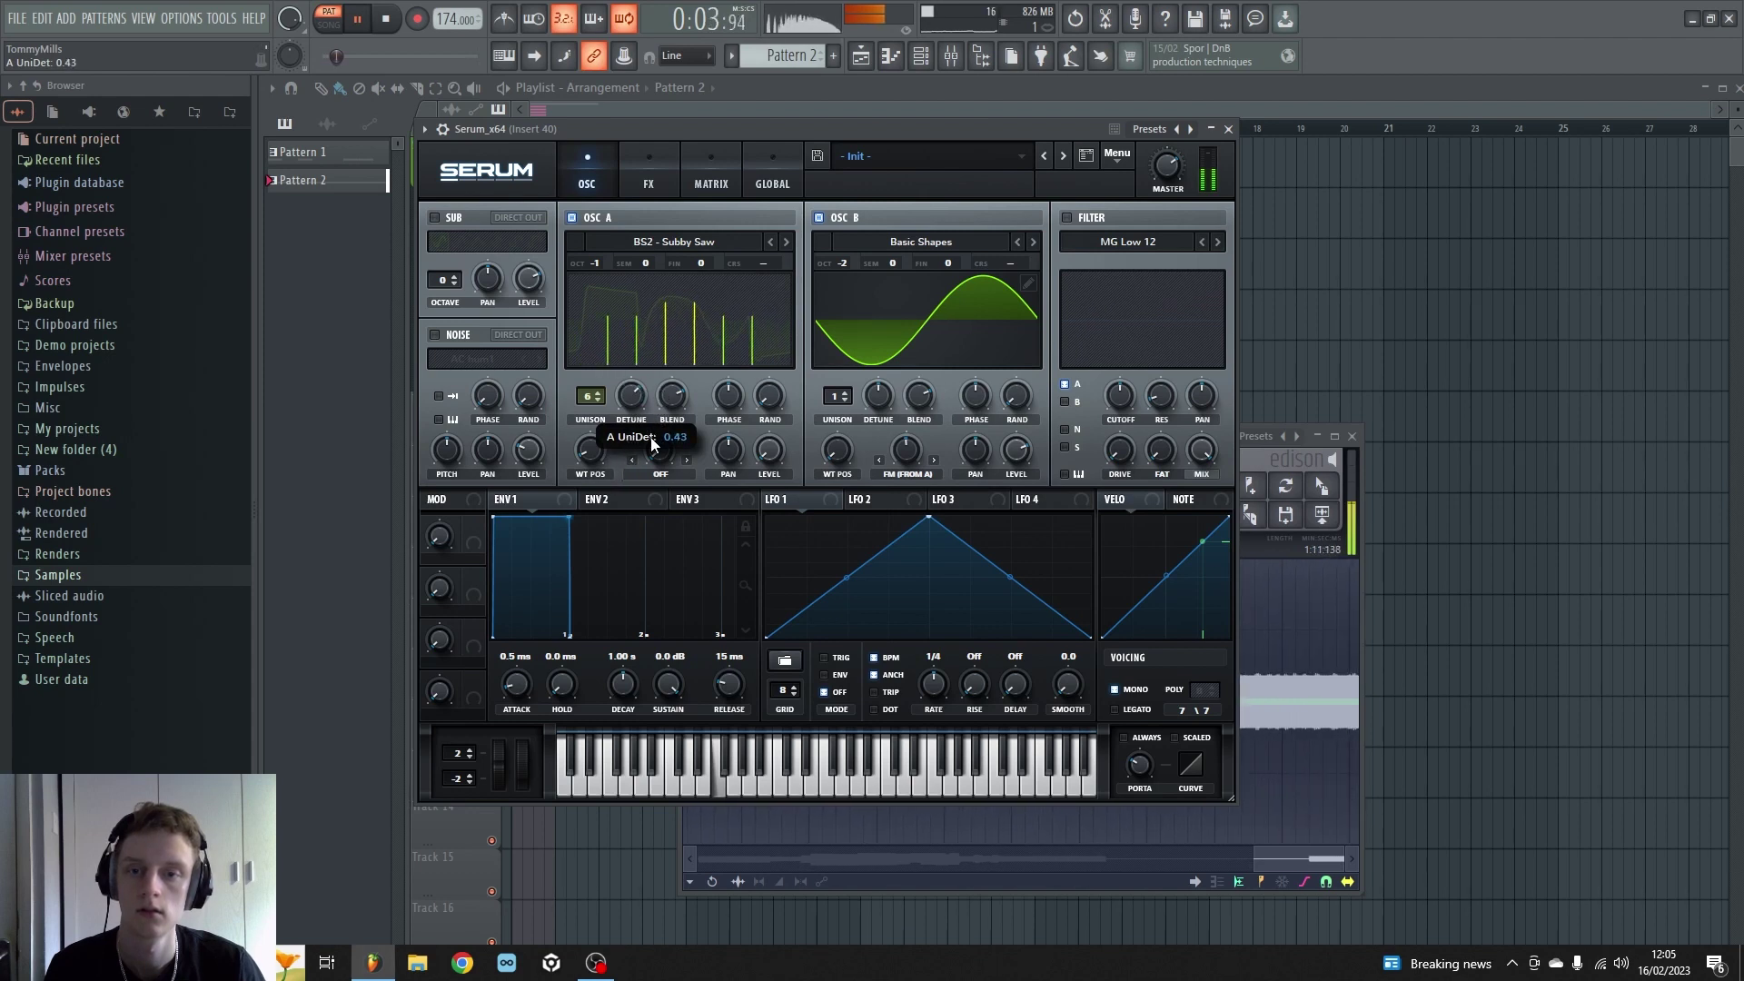
Step: Enable the sub oscillator at octave -2 and the noise oscillator with the BrightWhite sample at about 15% level
click(434, 218)
drag(442, 279, 442, 303)
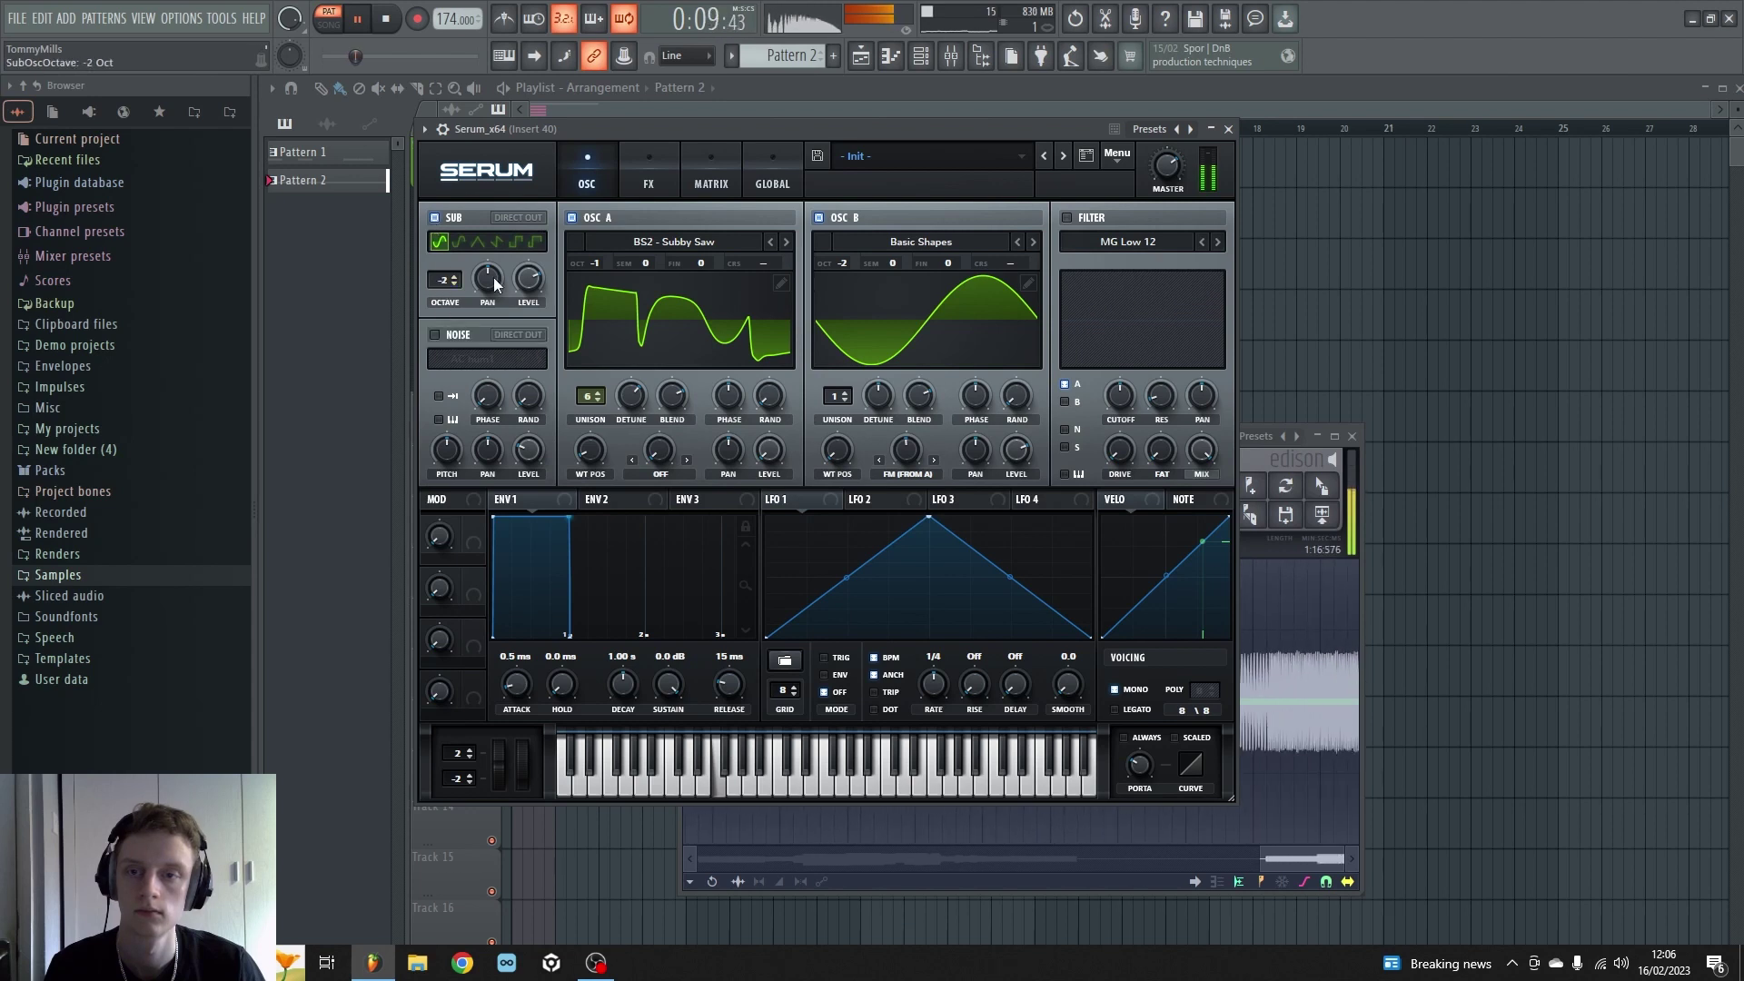
click(434, 334)
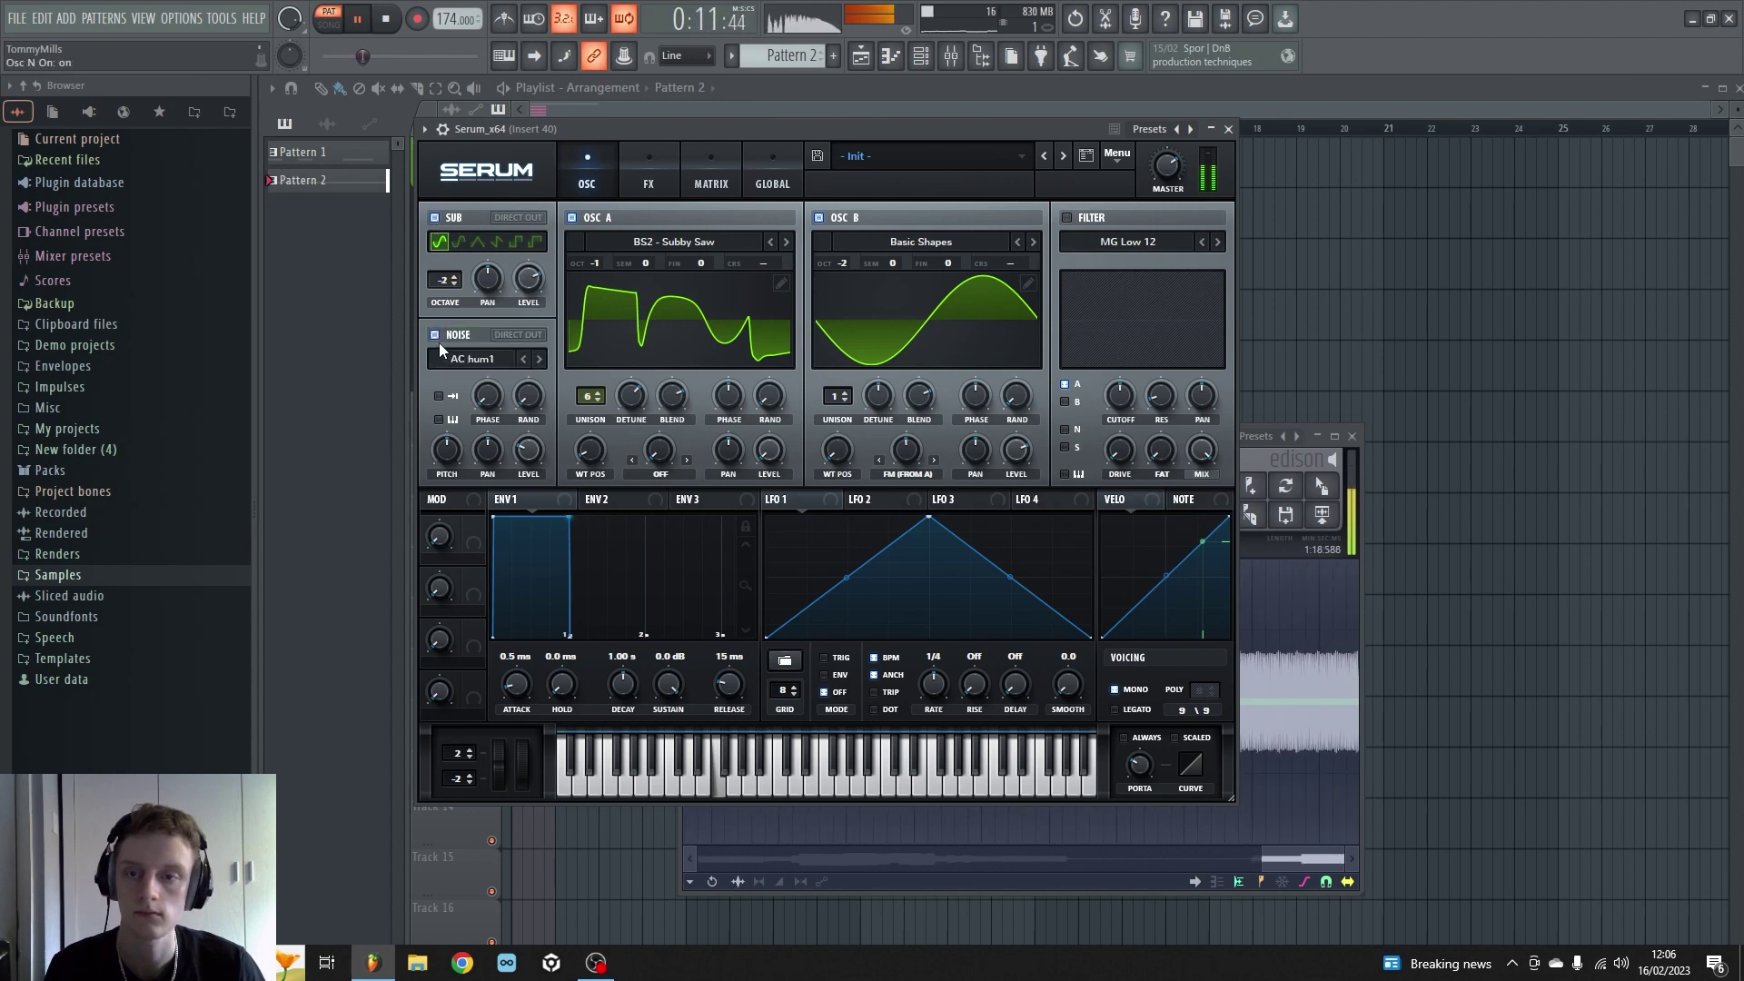
click(472, 359)
mouse_move(490, 382)
click(628, 461)
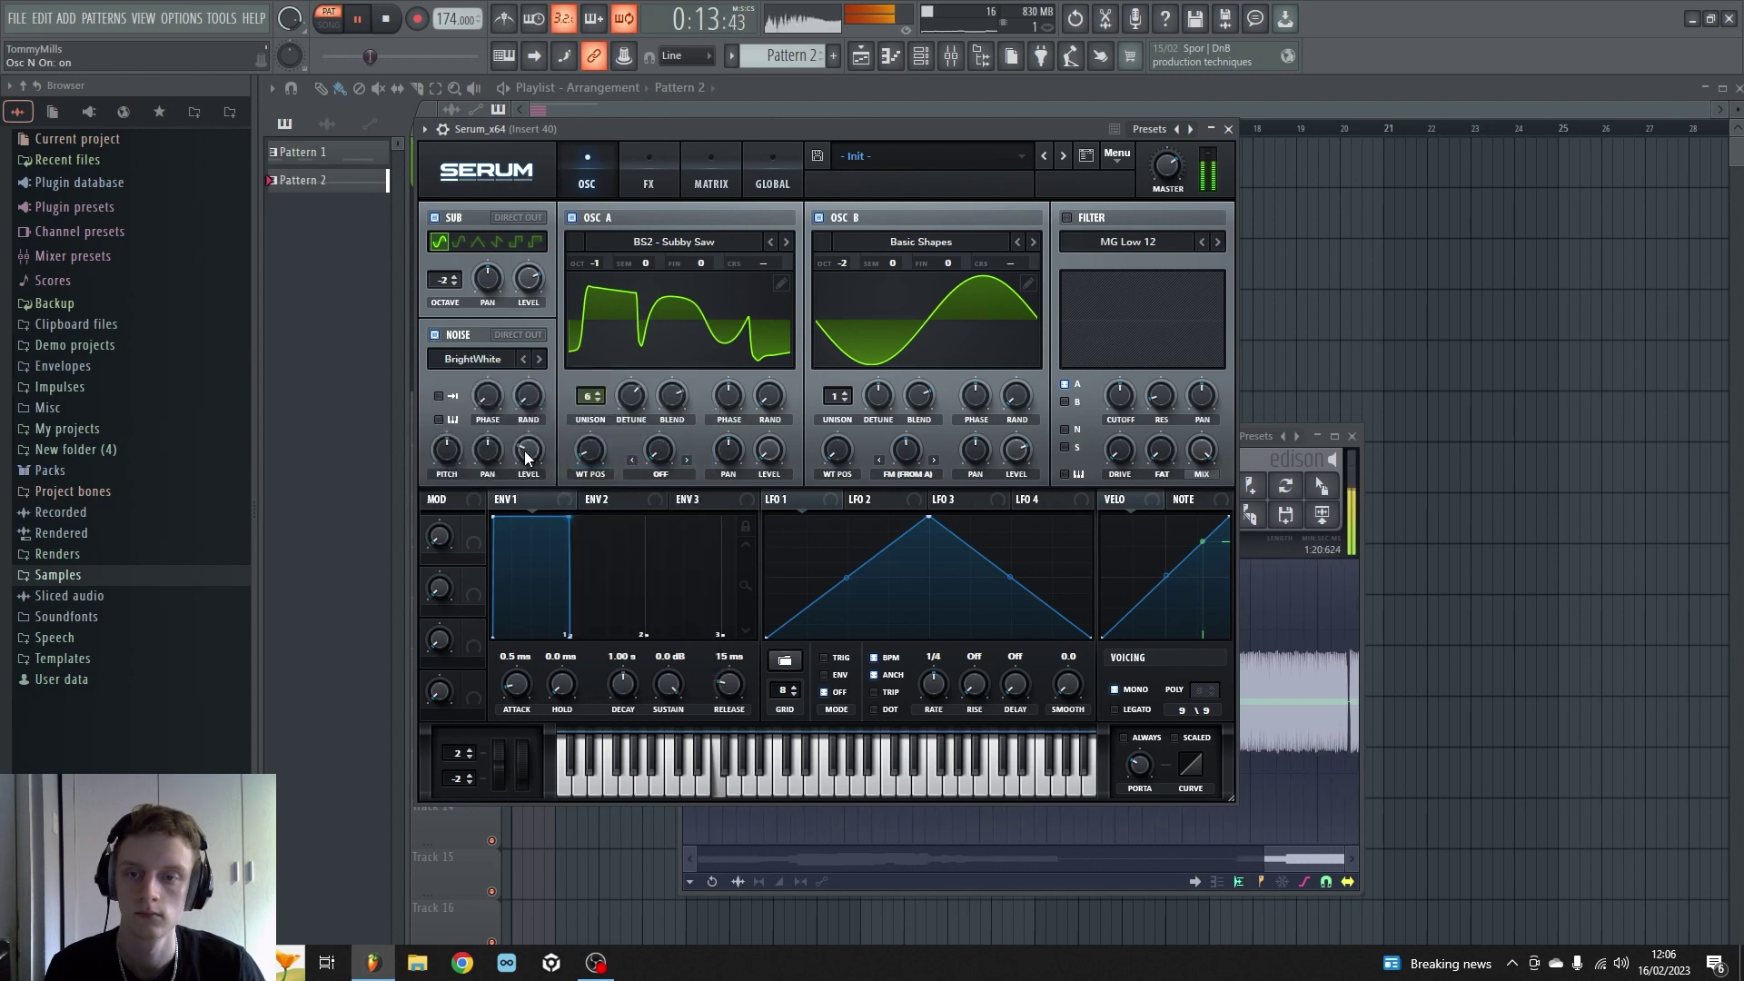
mouse_move(521, 477)
scroll(522, 473, up, 1)
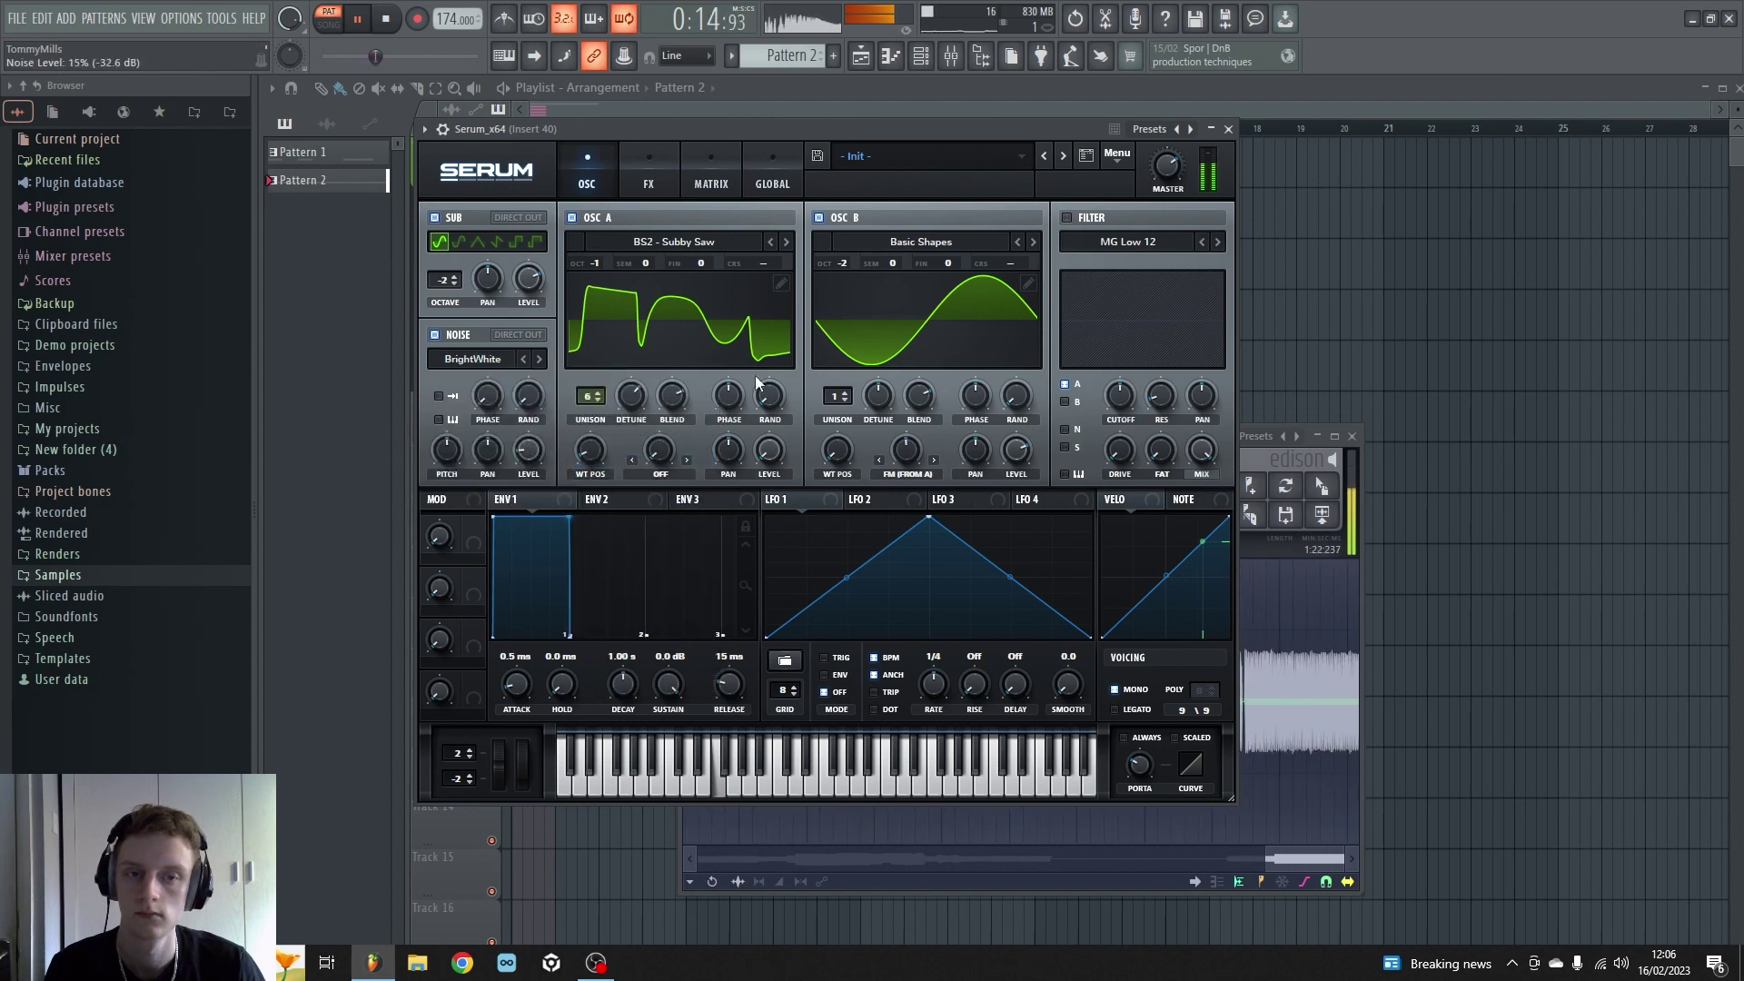
Step: Enable the MG Low 12 filter for oscillators A and B, noise and sub, and lower its cutoff to about 96 Hz
click(1068, 218)
click(1064, 402)
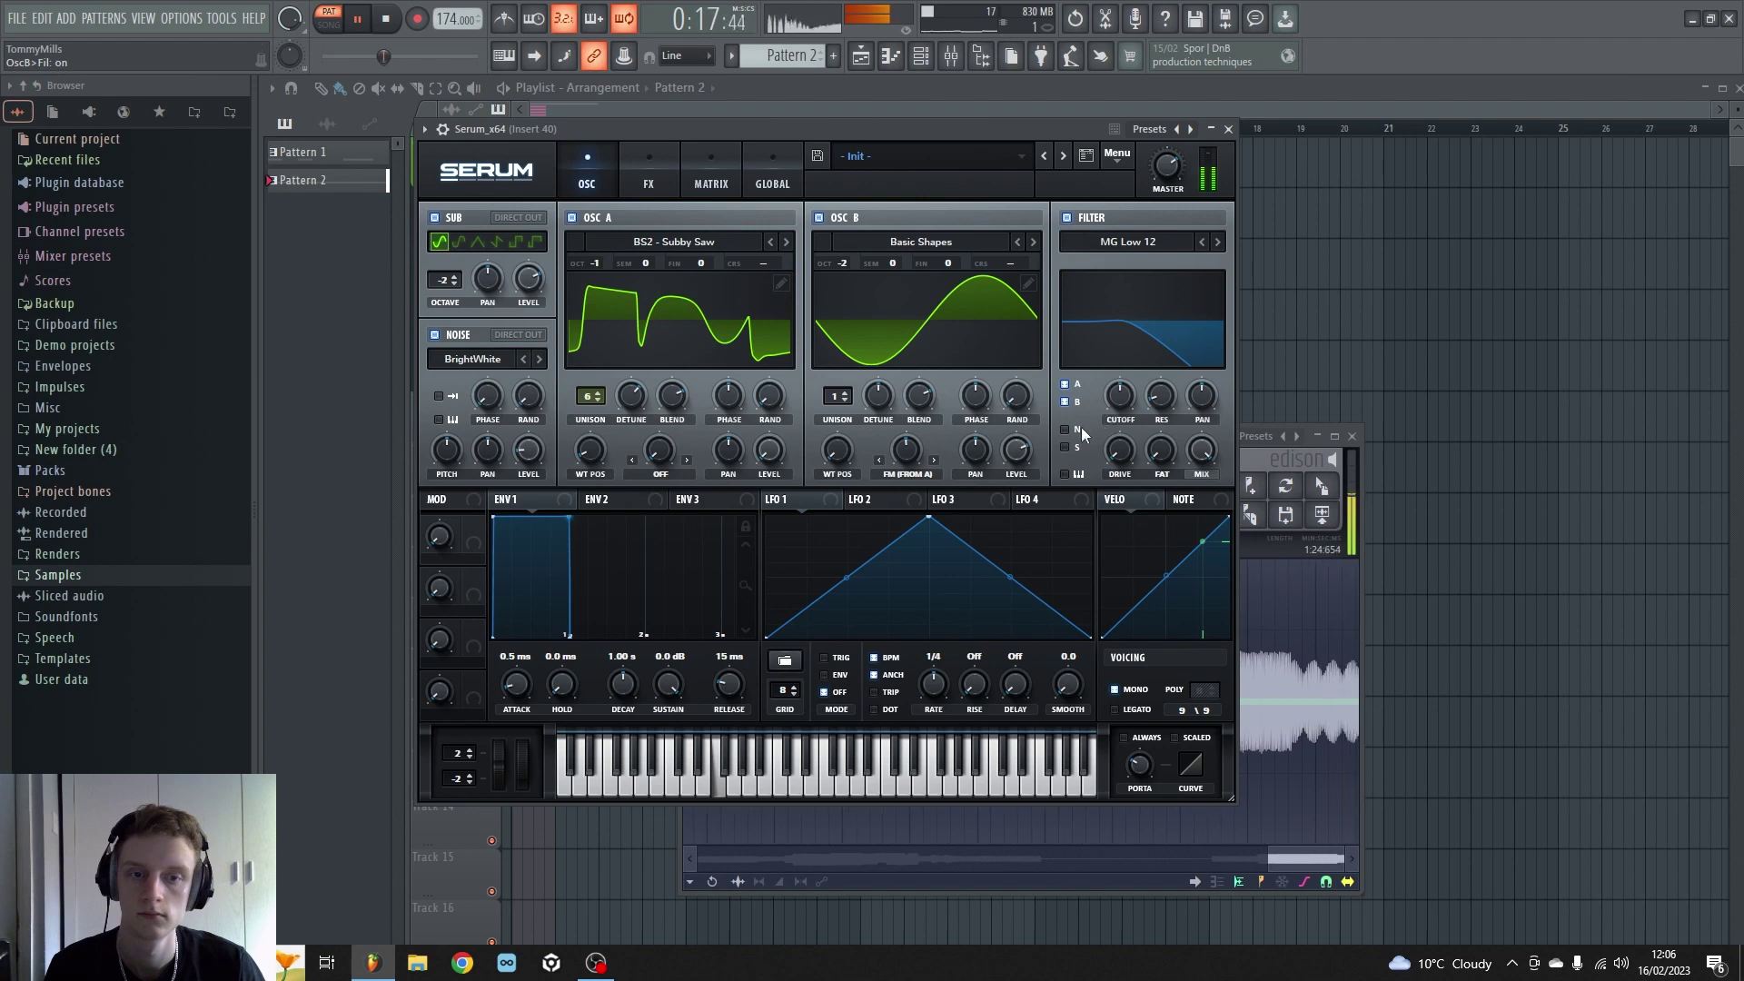
drag(1114, 399, 1146, 440)
Step: Set LFO 1 to trigger mode and assign it to the filter cutoff with a modulation amount of about 47
click(848, 659)
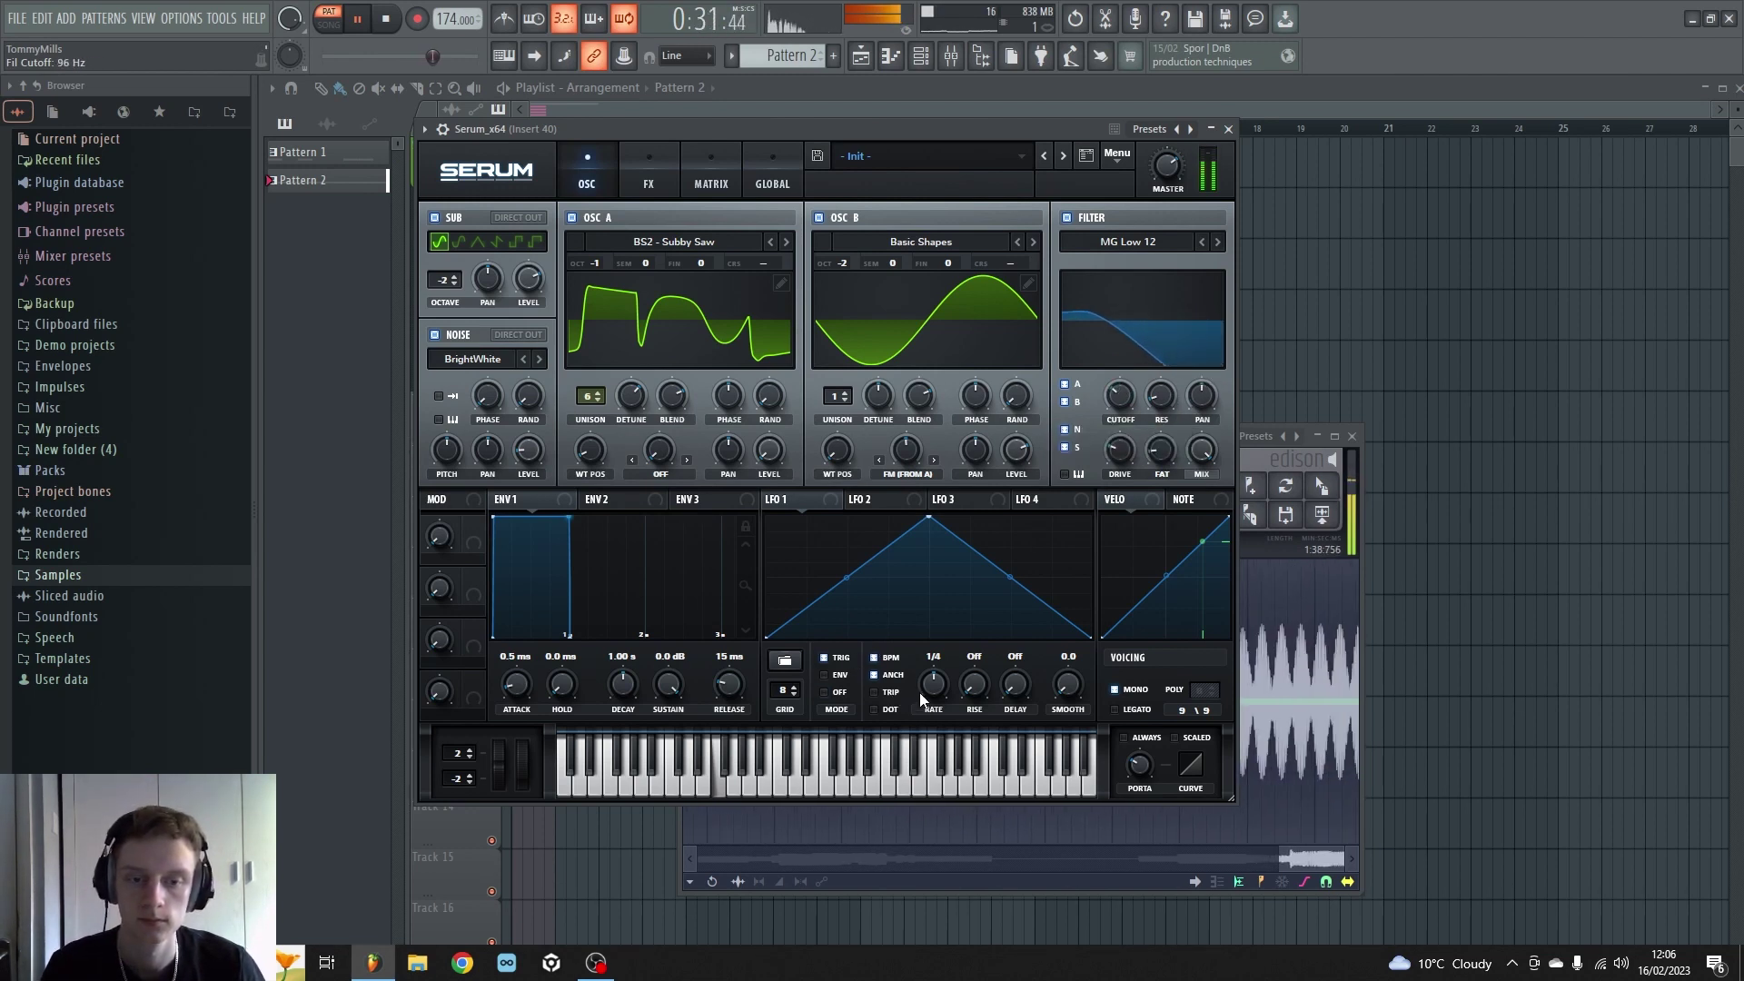
drag(770, 500, 1103, 395)
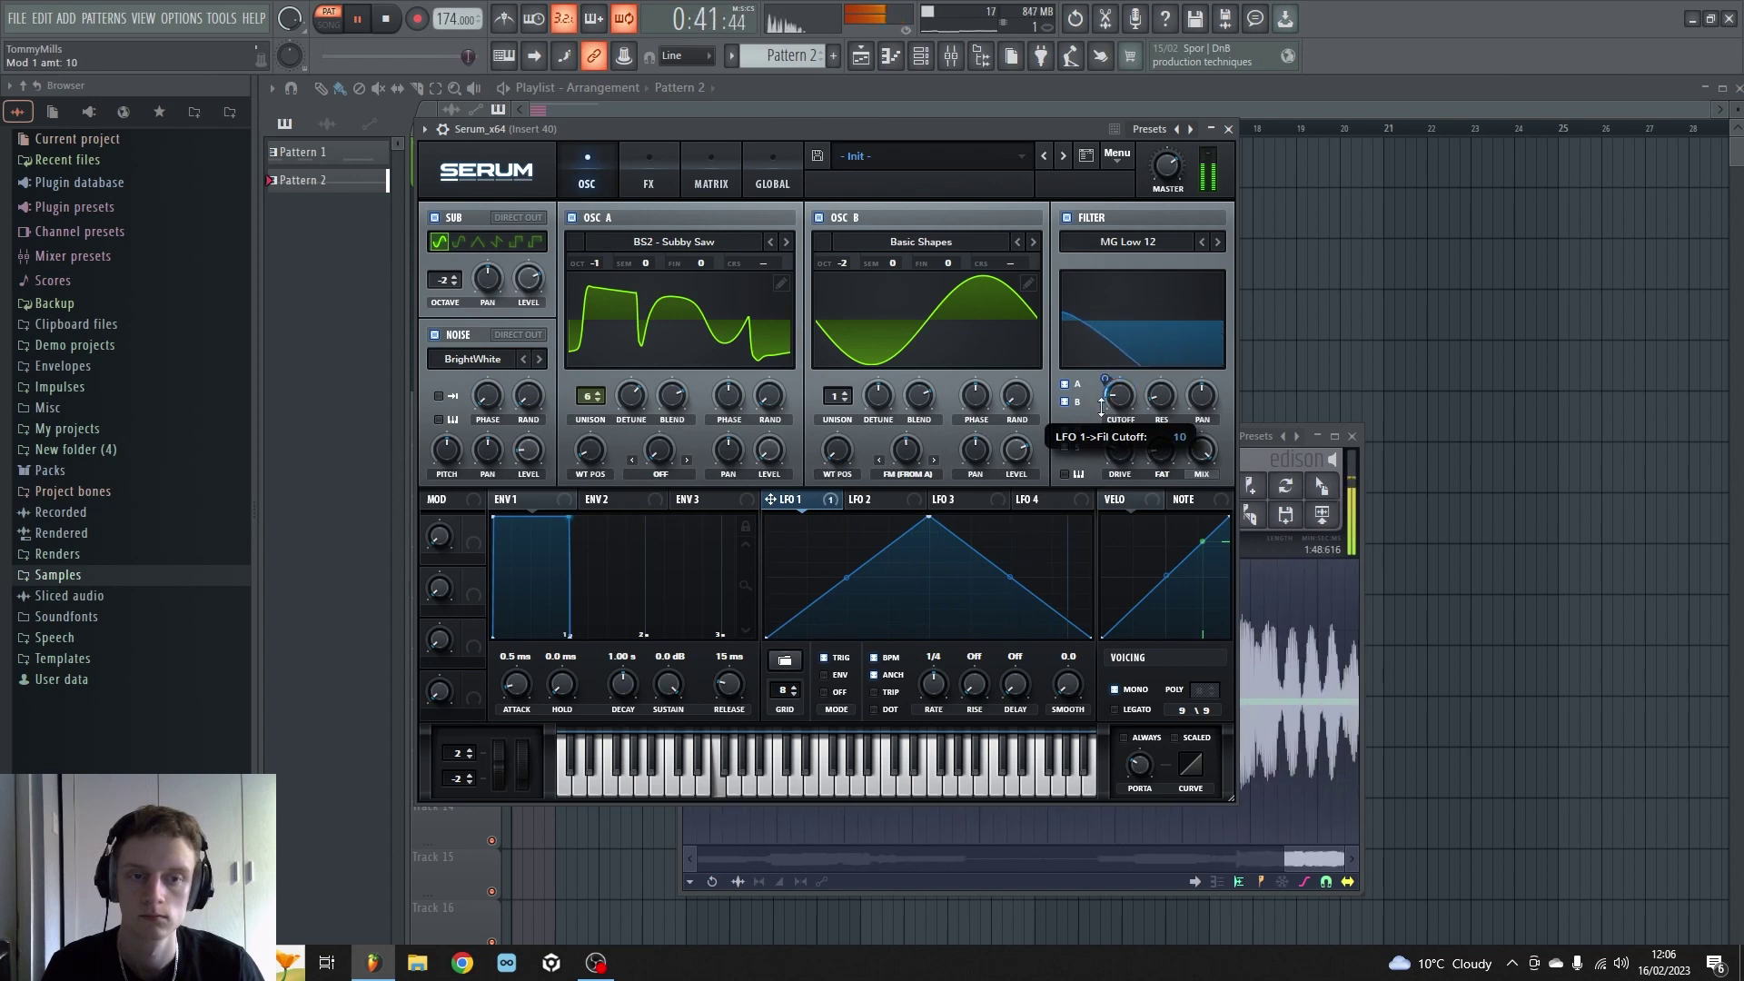
drag(1108, 389, 1128, 336)
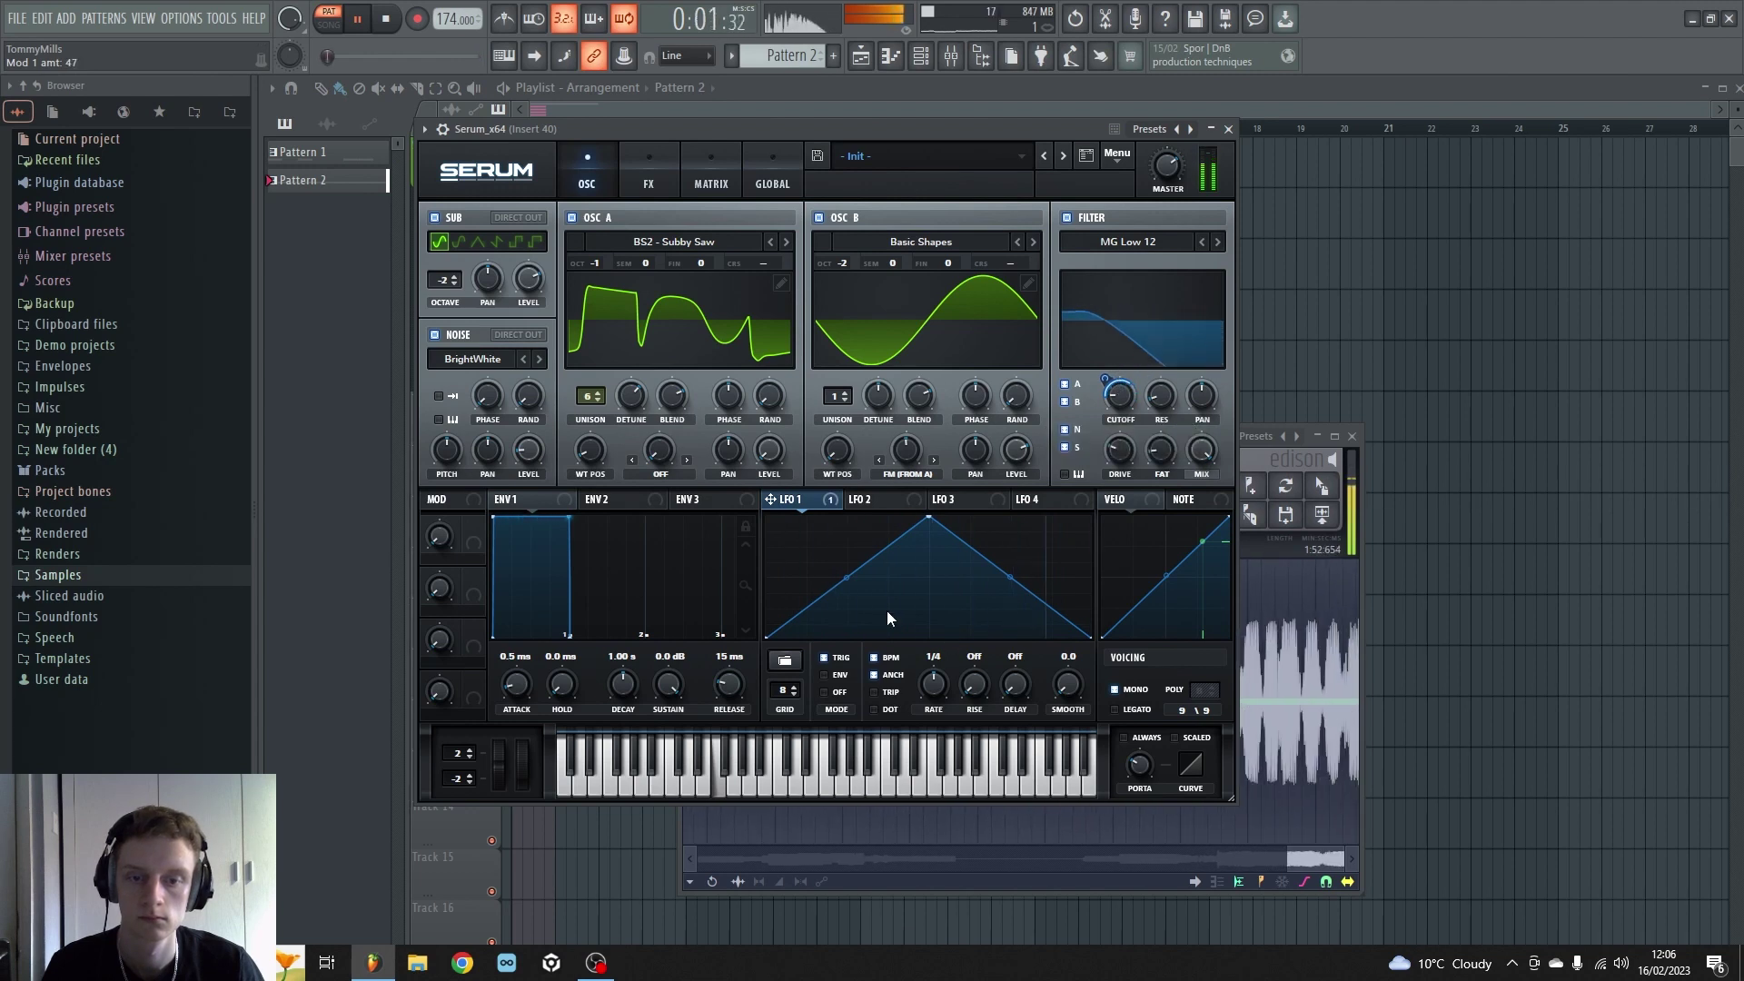
Step: Reshape LFO 1 with an earlier peak and inward-curved slopes, turn off its BPM sync and set the rate to about 0.7 Hz
drag(928, 518, 820, 516)
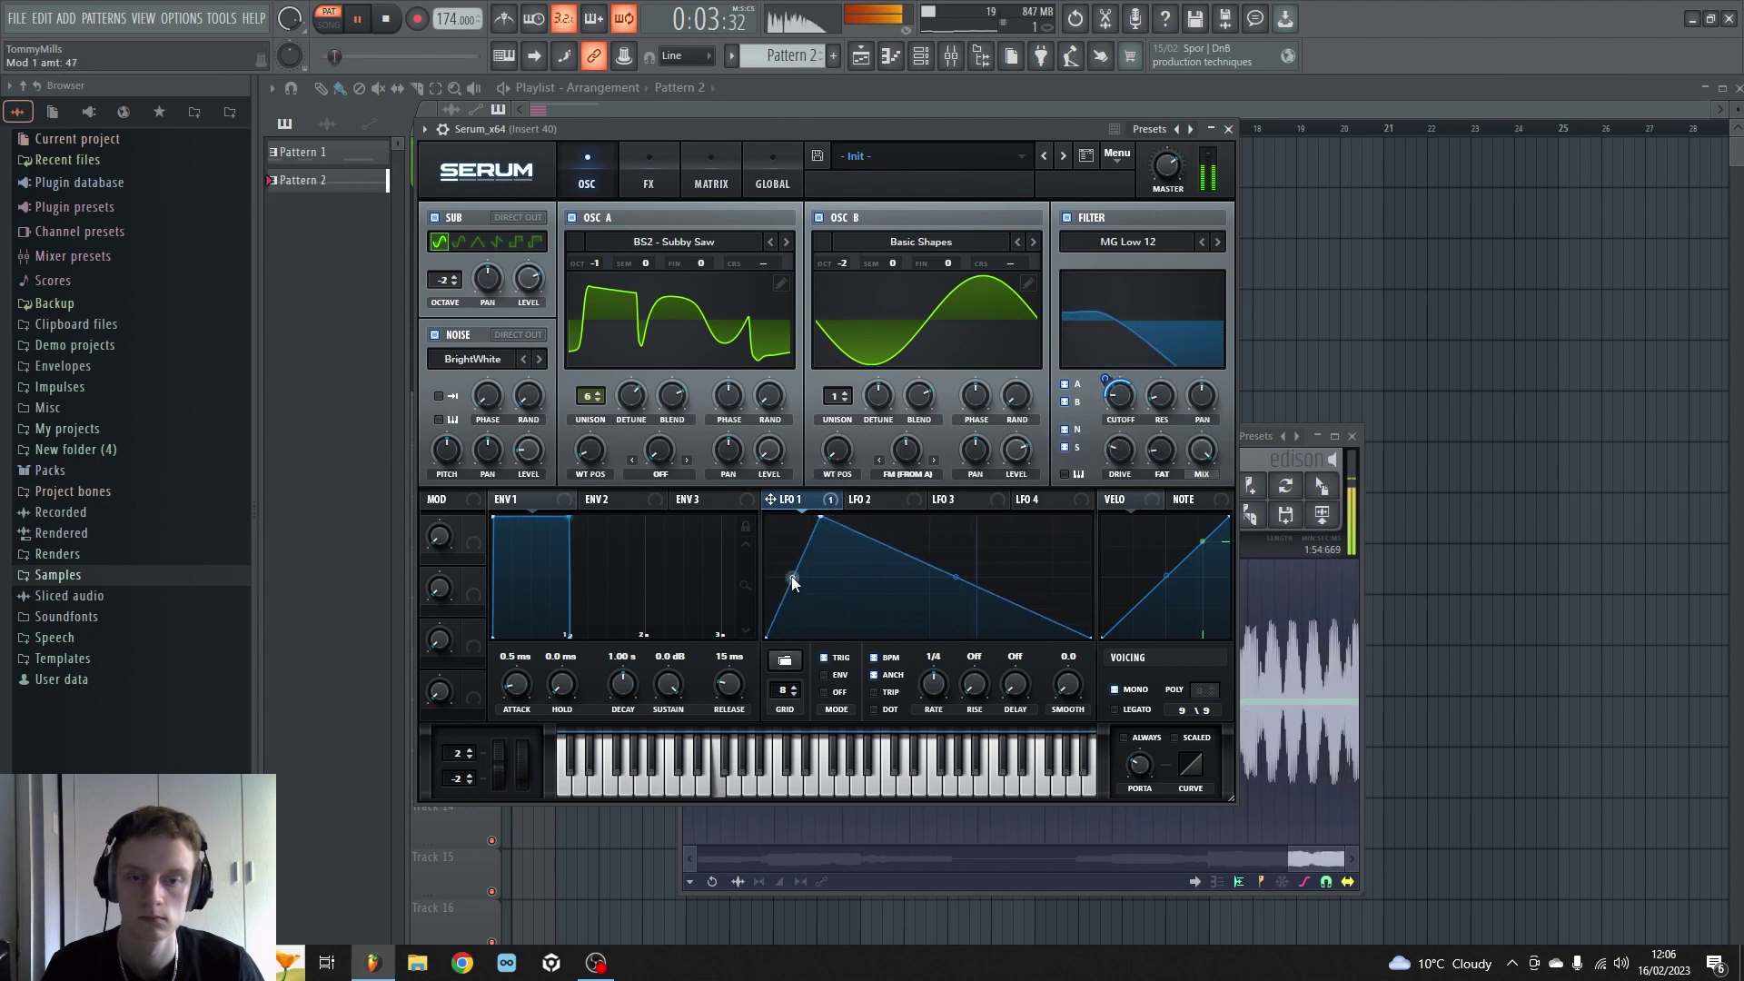
drag(792, 575, 805, 601)
drag(954, 576, 940, 599)
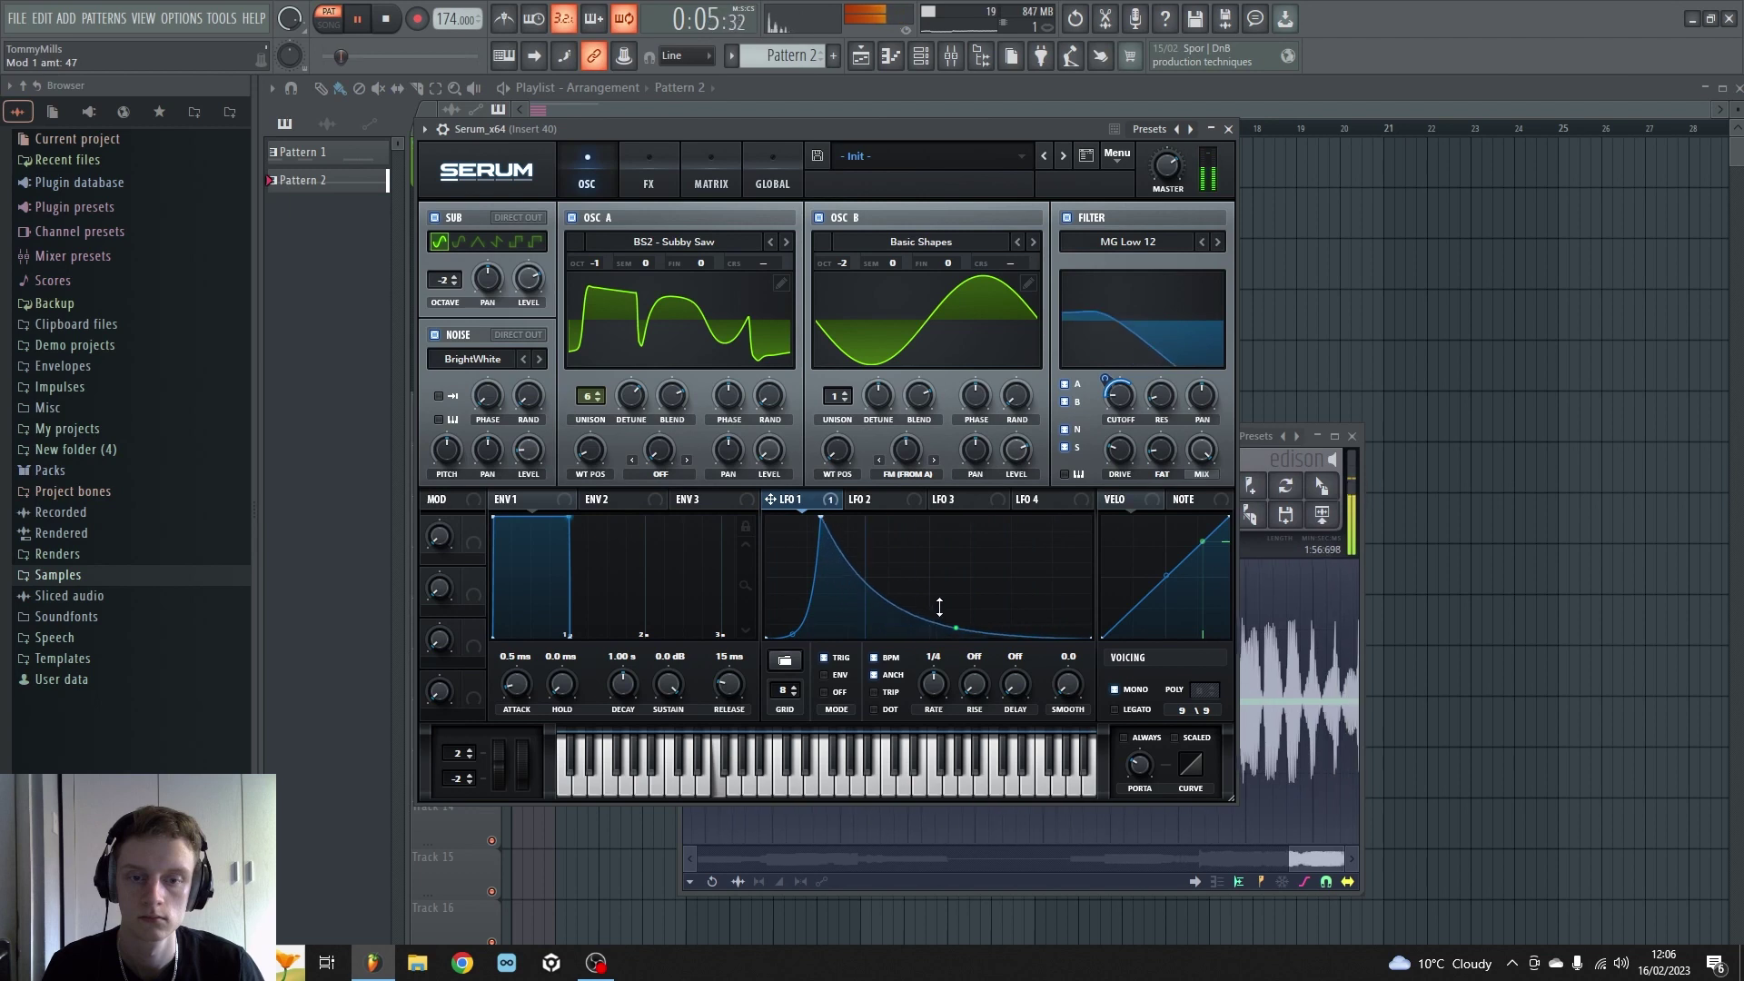
click(874, 657)
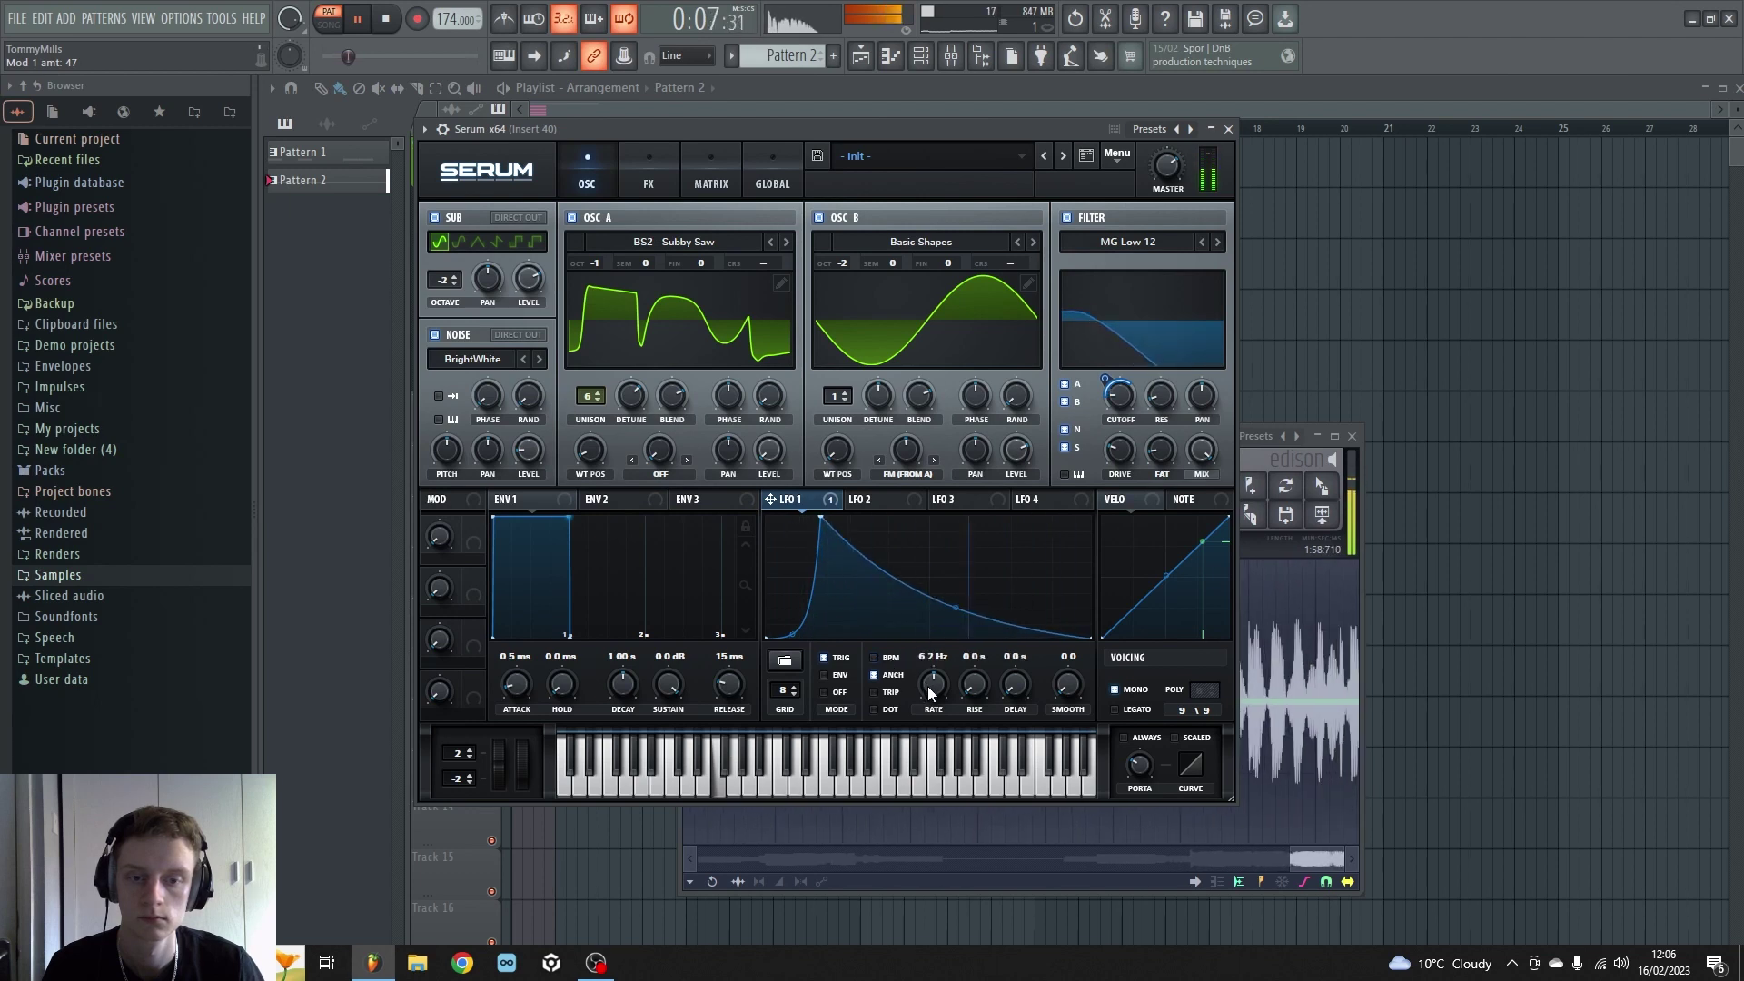
mouse_move(934, 710)
mouse_down()
mouse_move(944, 677)
mouse_move(923, 732)
mouse_move(930, 718)
mouse_up()
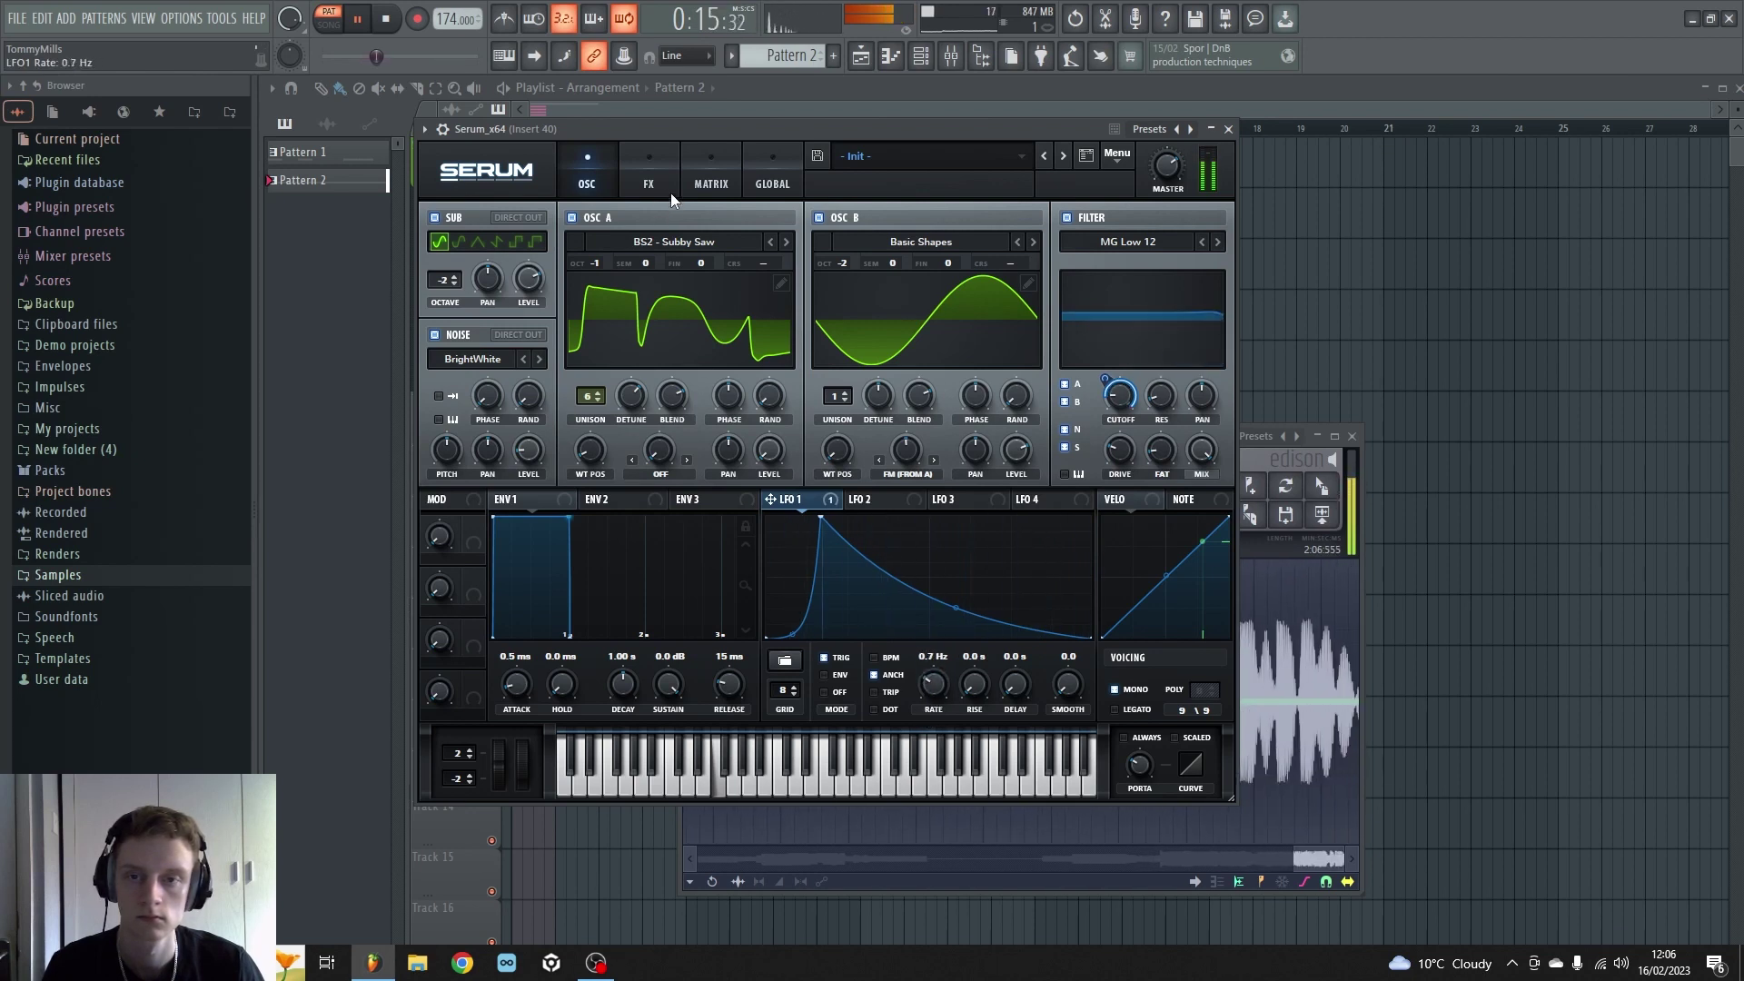
Step: Add a Tube distortion effect with the drive at about 88%
click(654, 178)
click(442, 248)
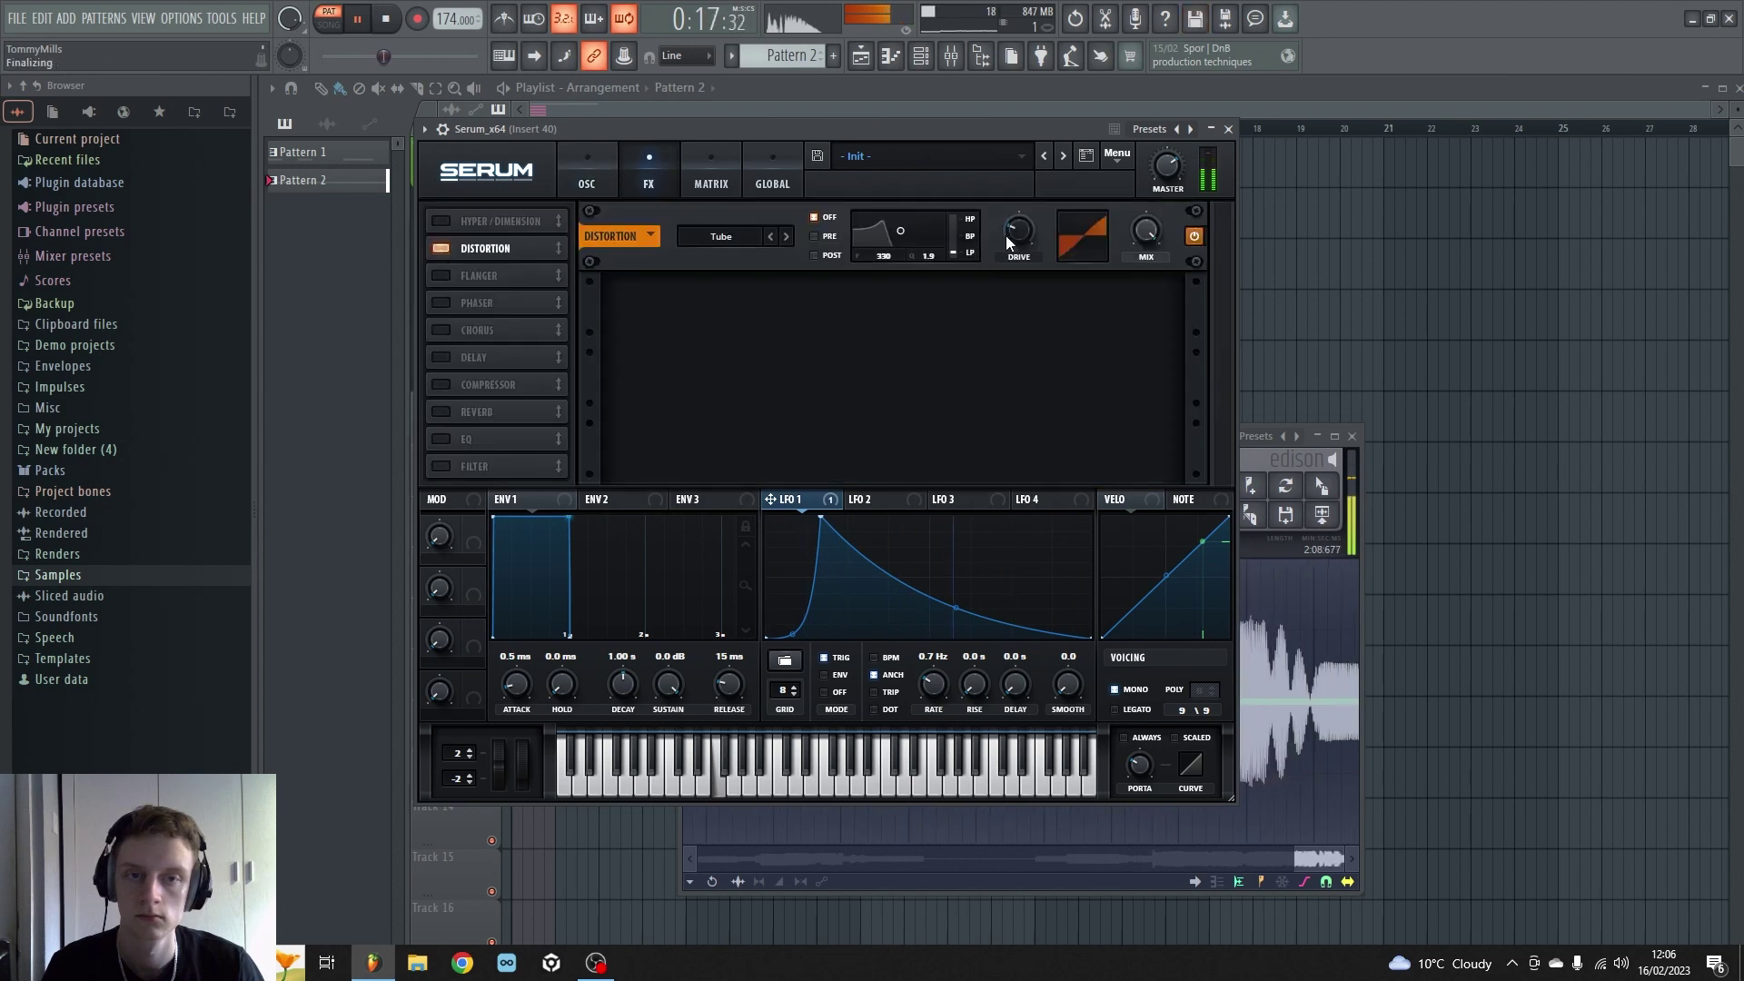
drag(1016, 233, 1114, 148)
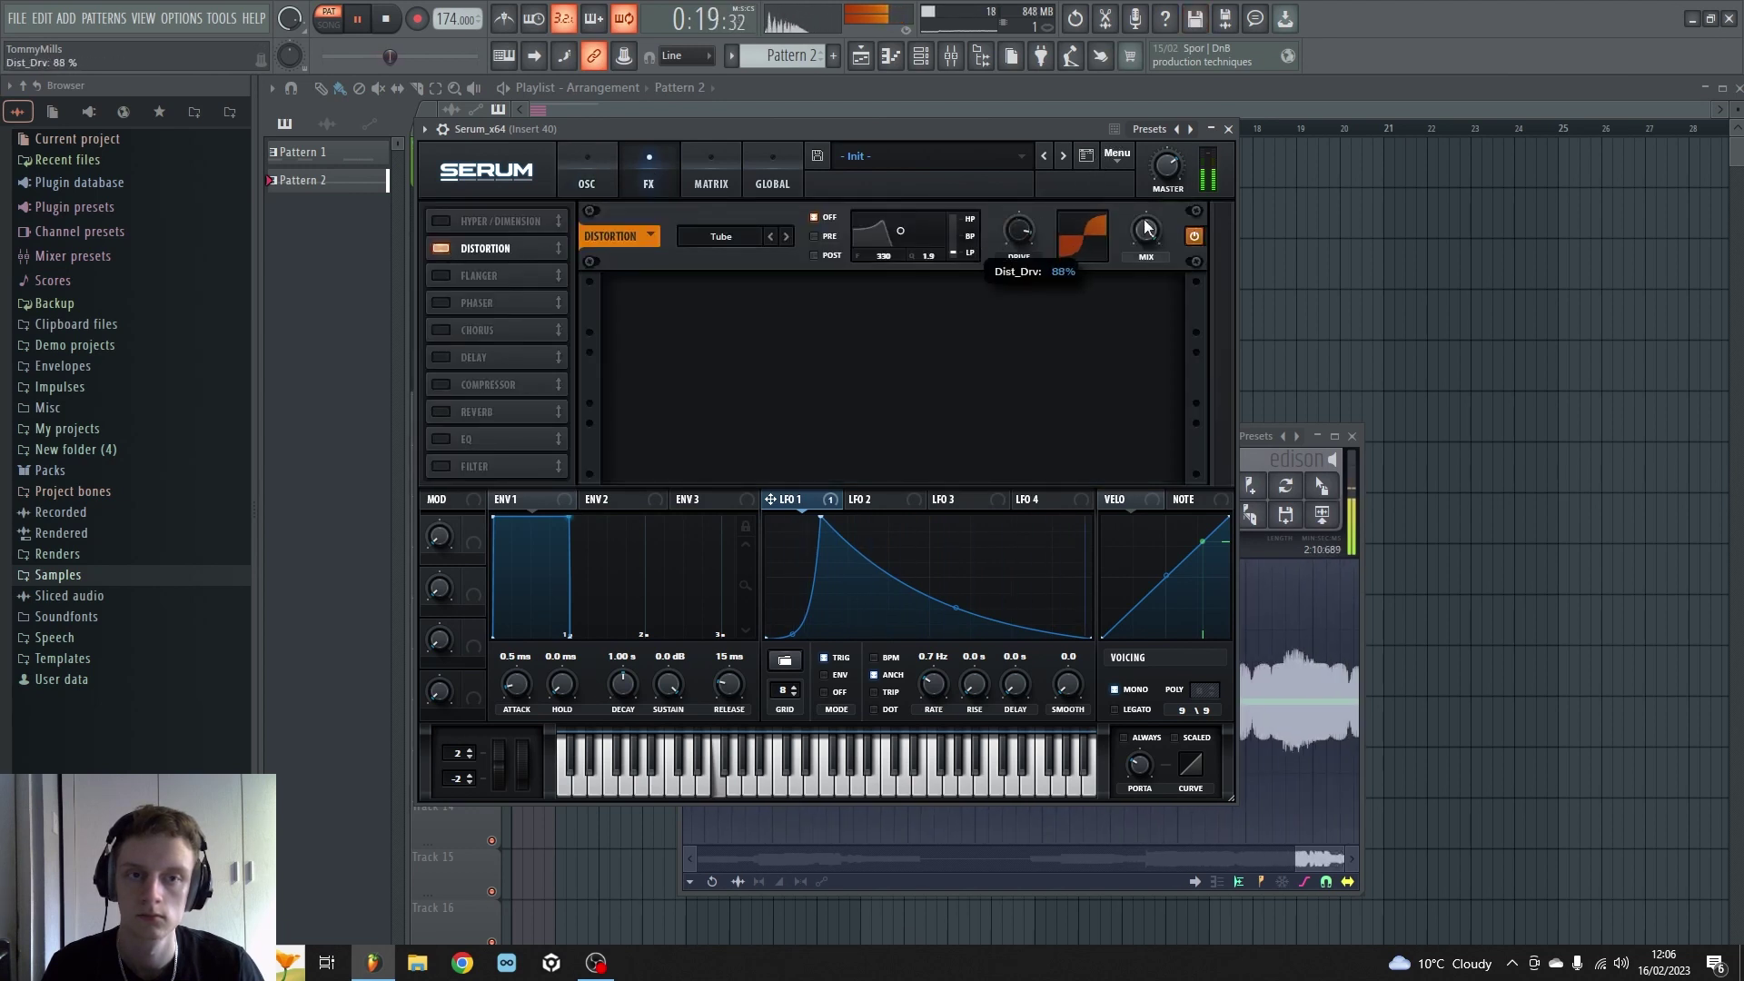
Step: Add a second full-height peak with an inward-curved fall to LFO 1 and set its rate to about 1.2 Hz
mouse_move(939, 696)
mouse_down()
mouse_move(980, 581)
mouse_move(911, 696)
mouse_up()
double_click(969, 610)
double_click(977, 581)
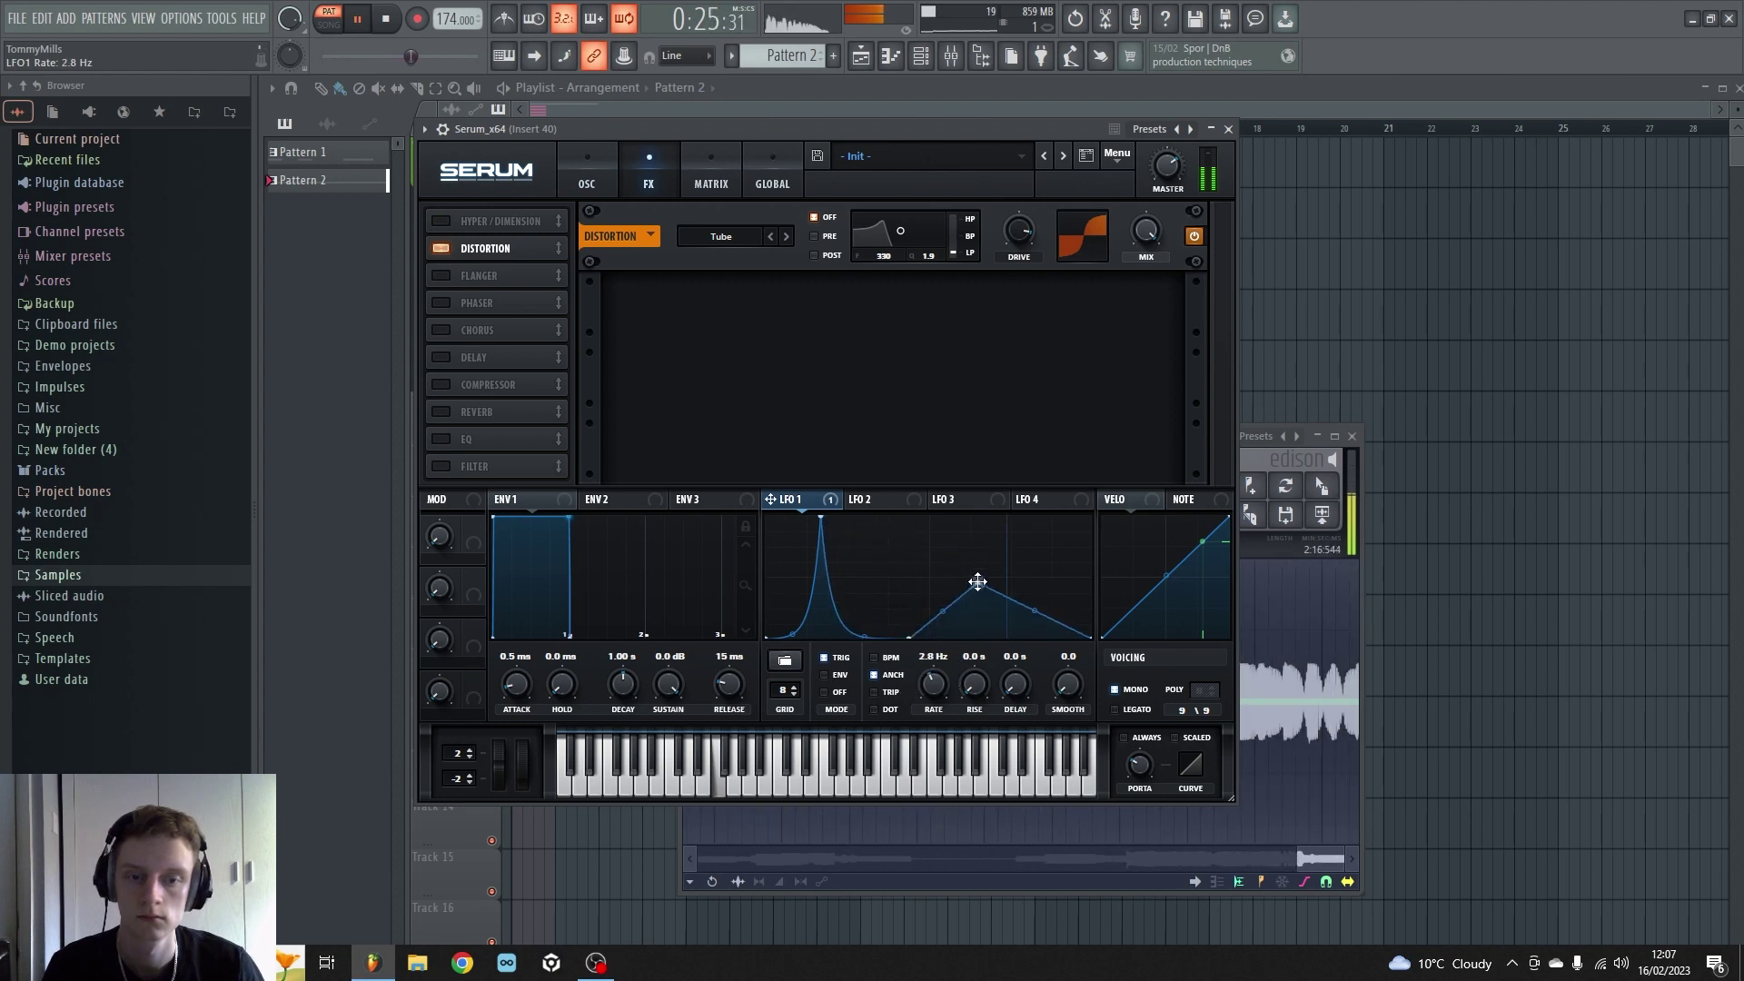
mouse_move(977, 581)
mouse_down()
mouse_move(1009, 520)
mouse_move(959, 607)
mouse_up()
drag(1029, 545, 1013, 576)
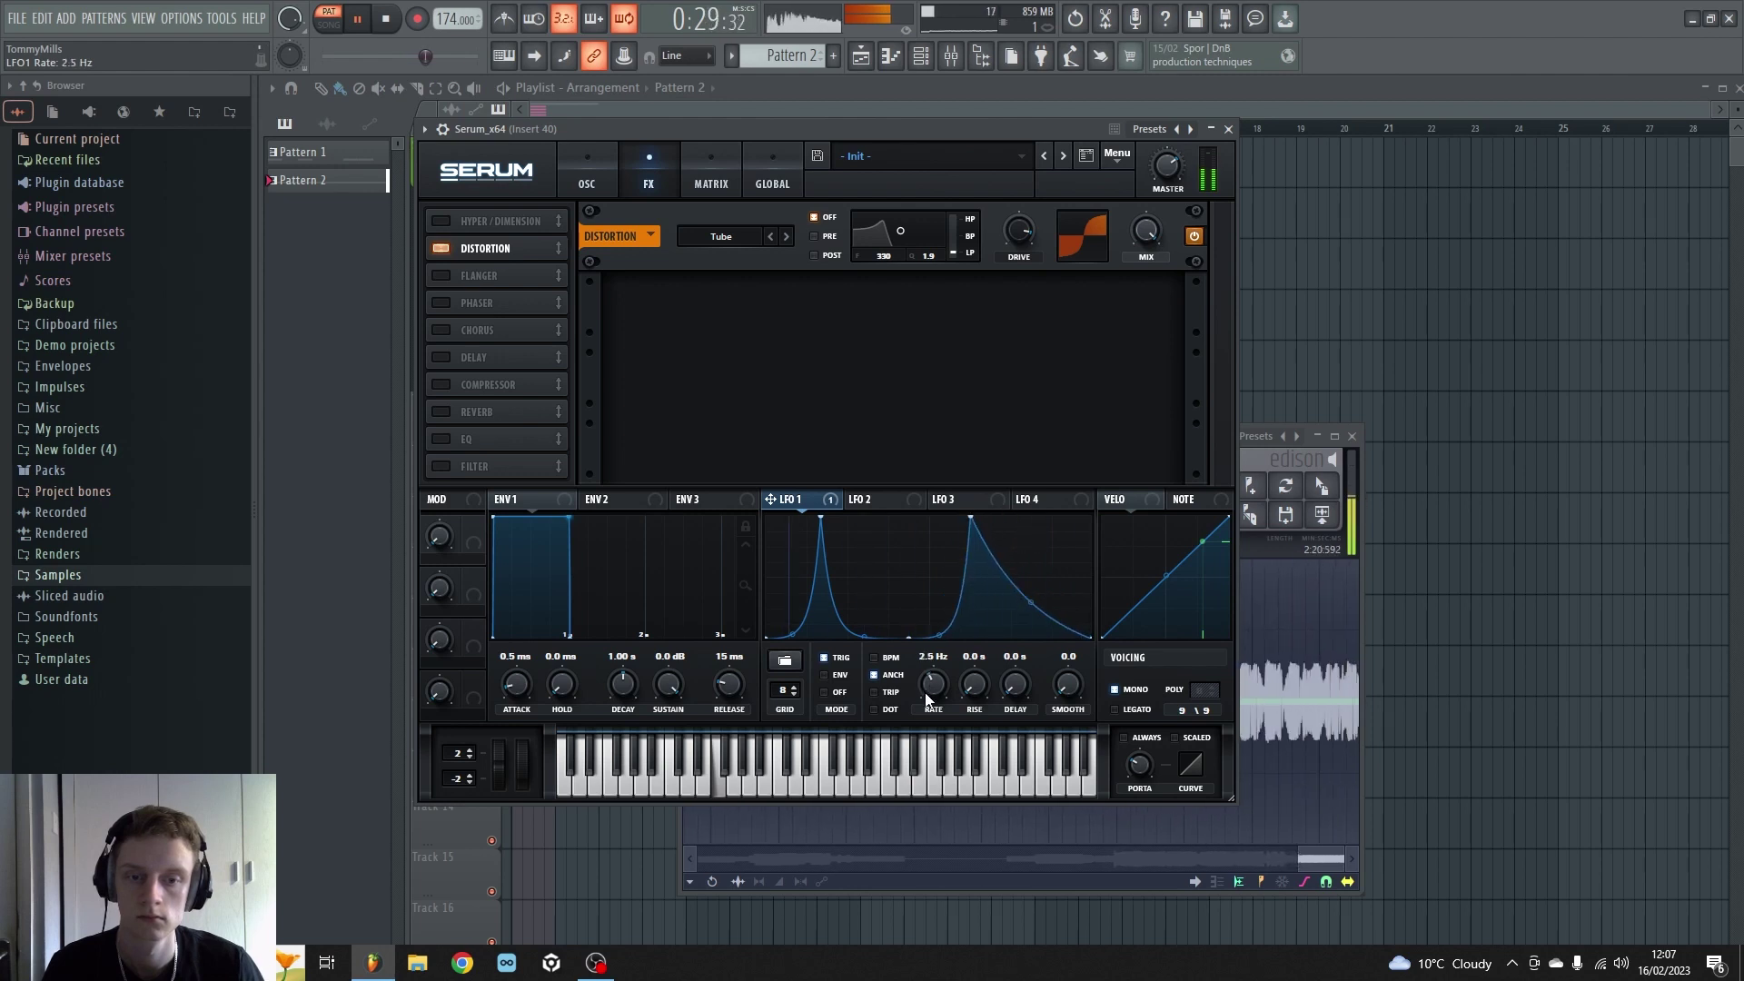
drag(918, 703, 918, 710)
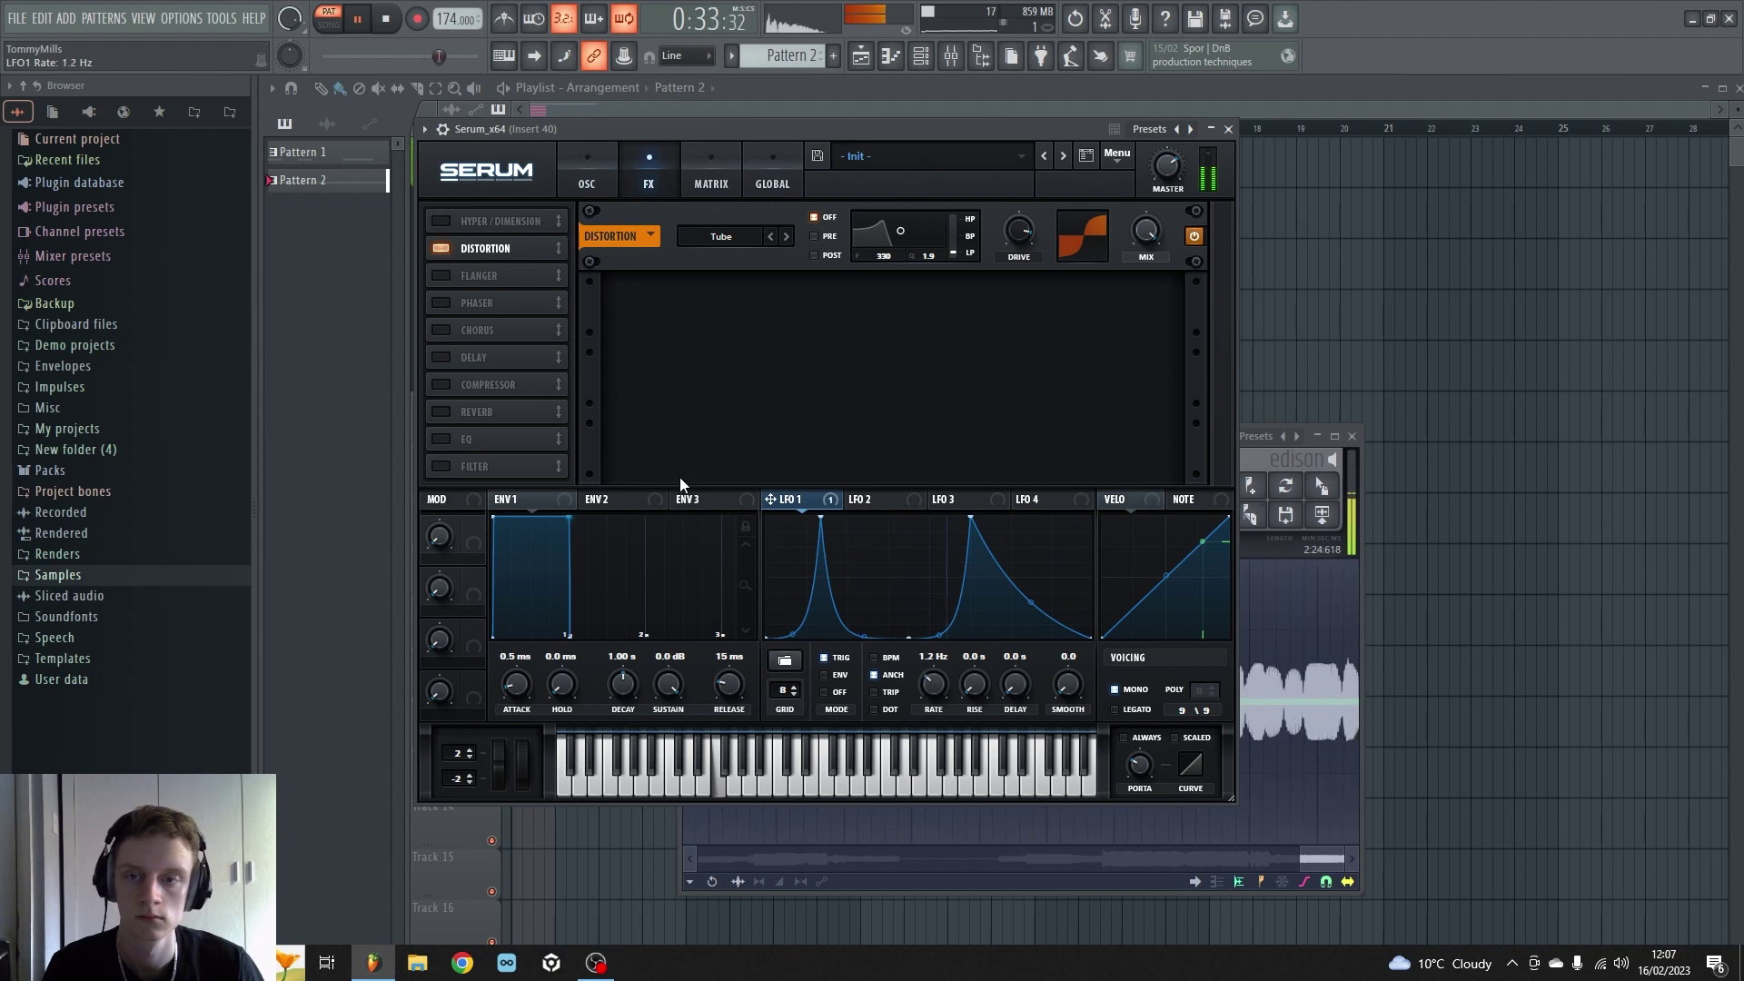
Step: Enable the compressor in multiband mode with about 10.5 dB gain, adjusting its threshold and the high band to about 67%
click(440, 384)
drag(918, 302, 951, 280)
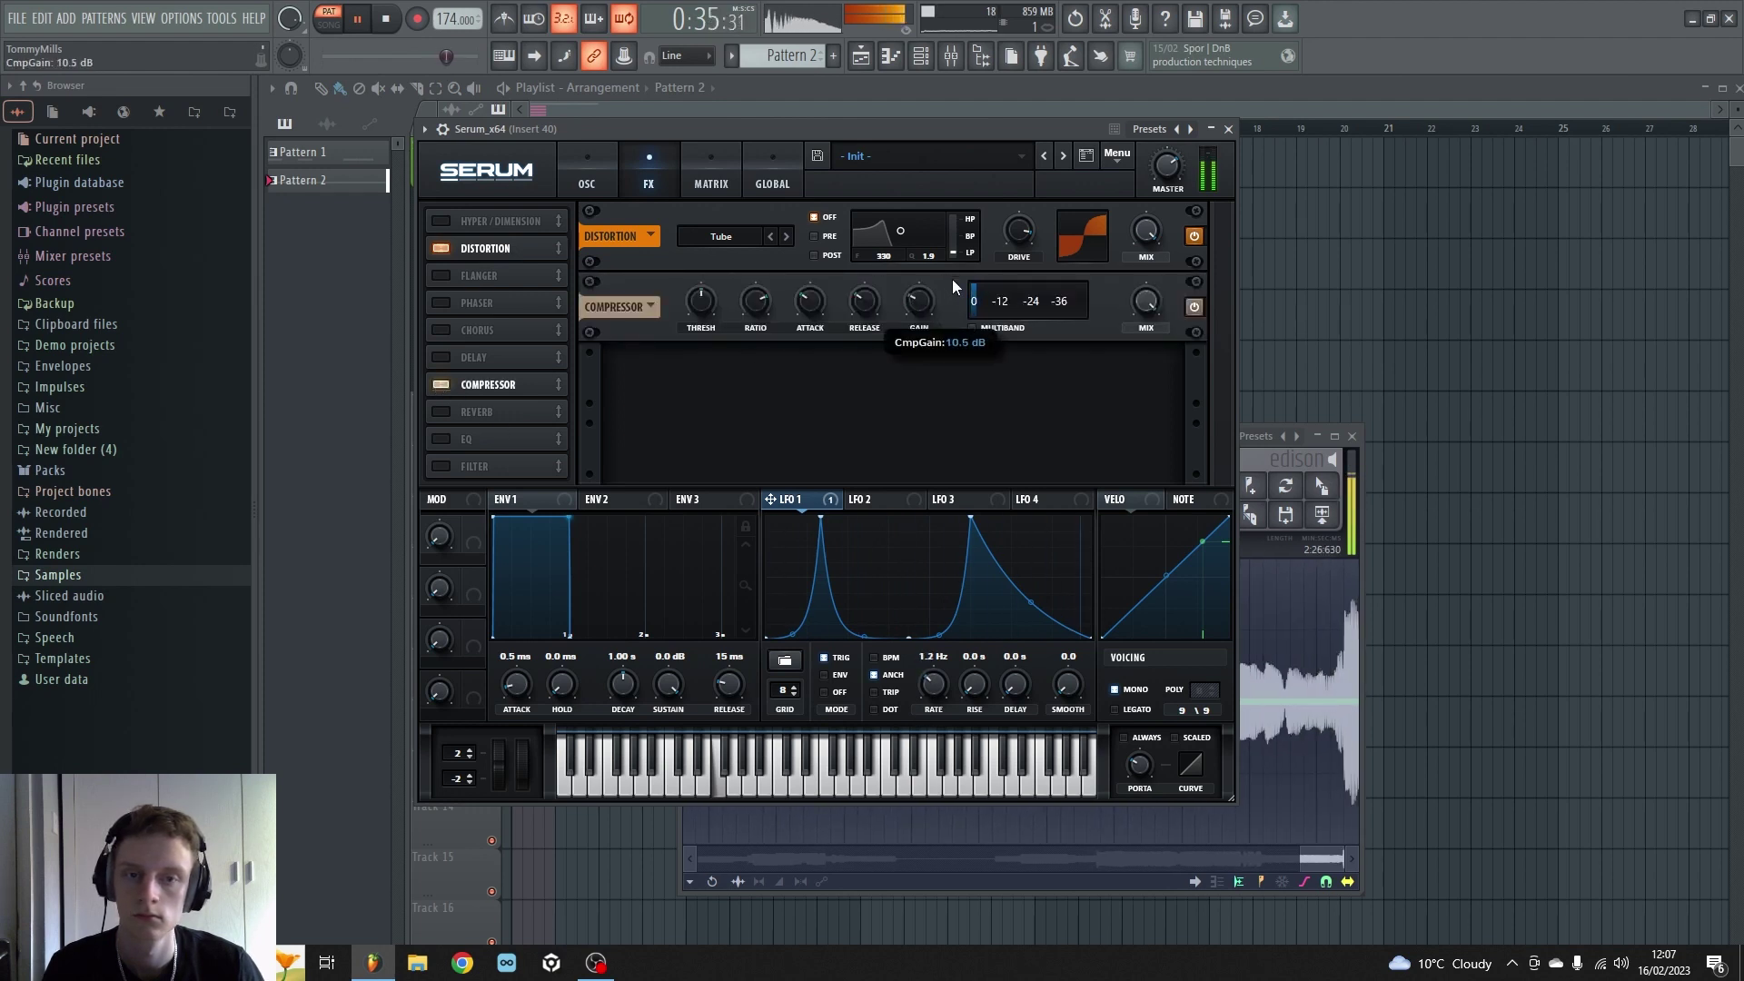
click(972, 329)
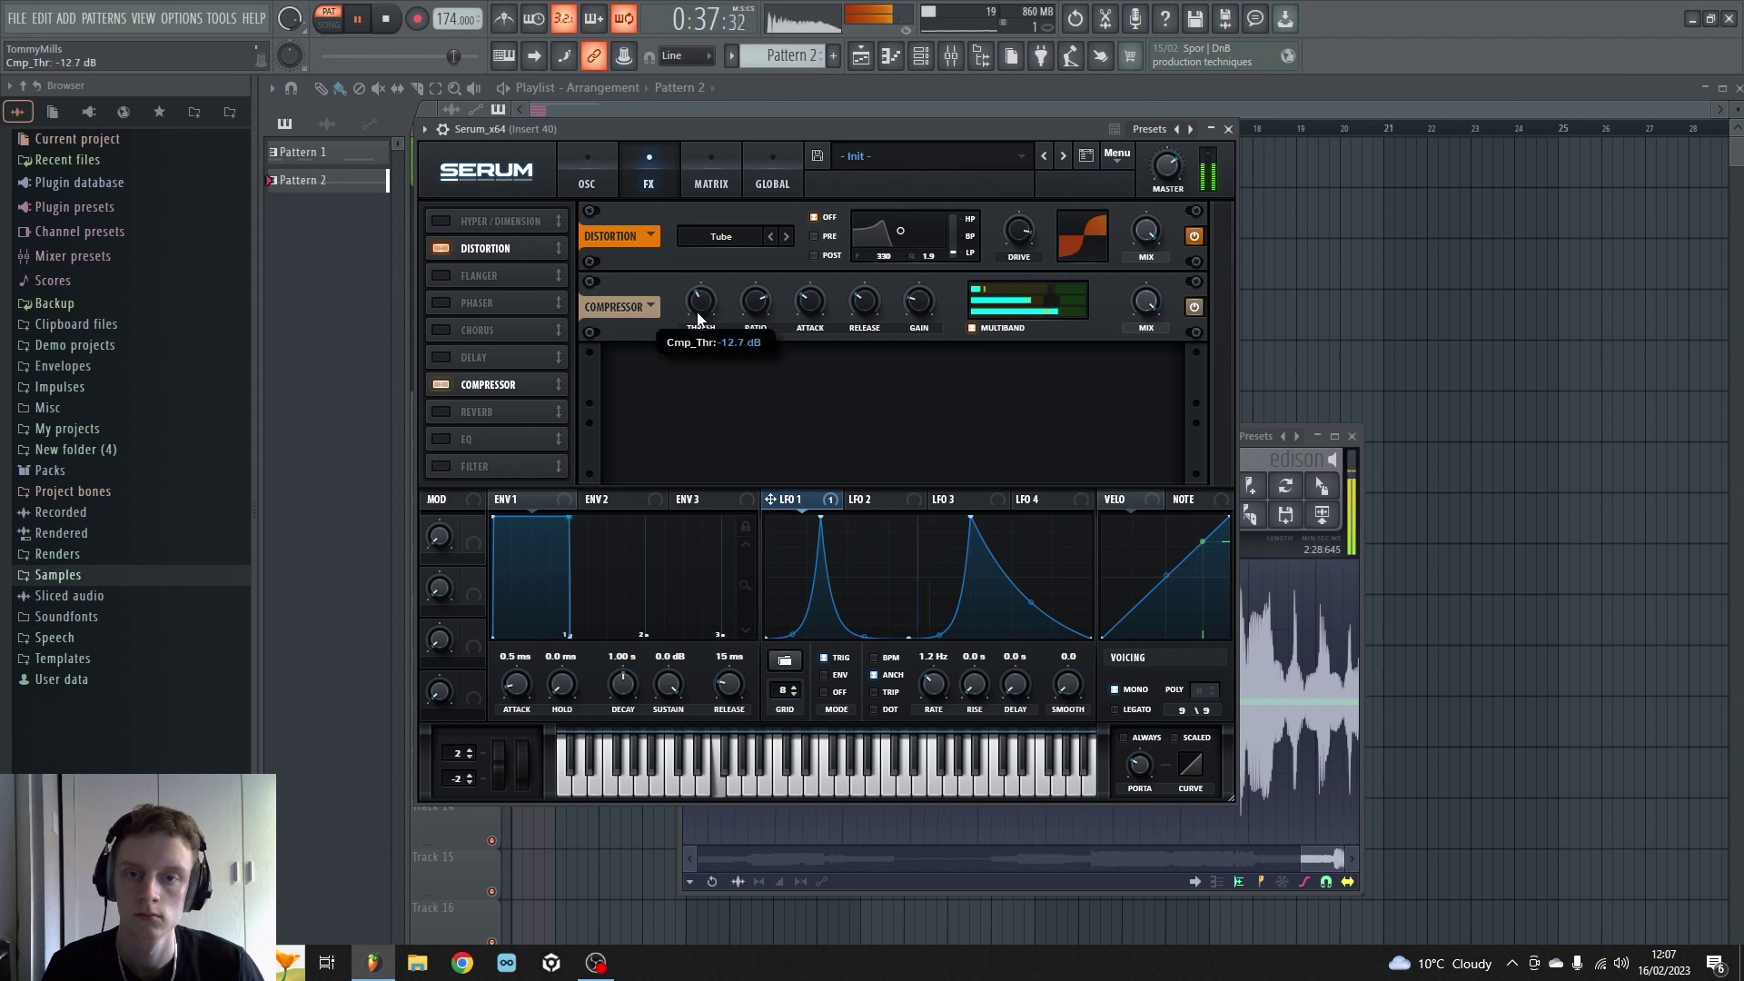
scroll(704, 304, down, 8)
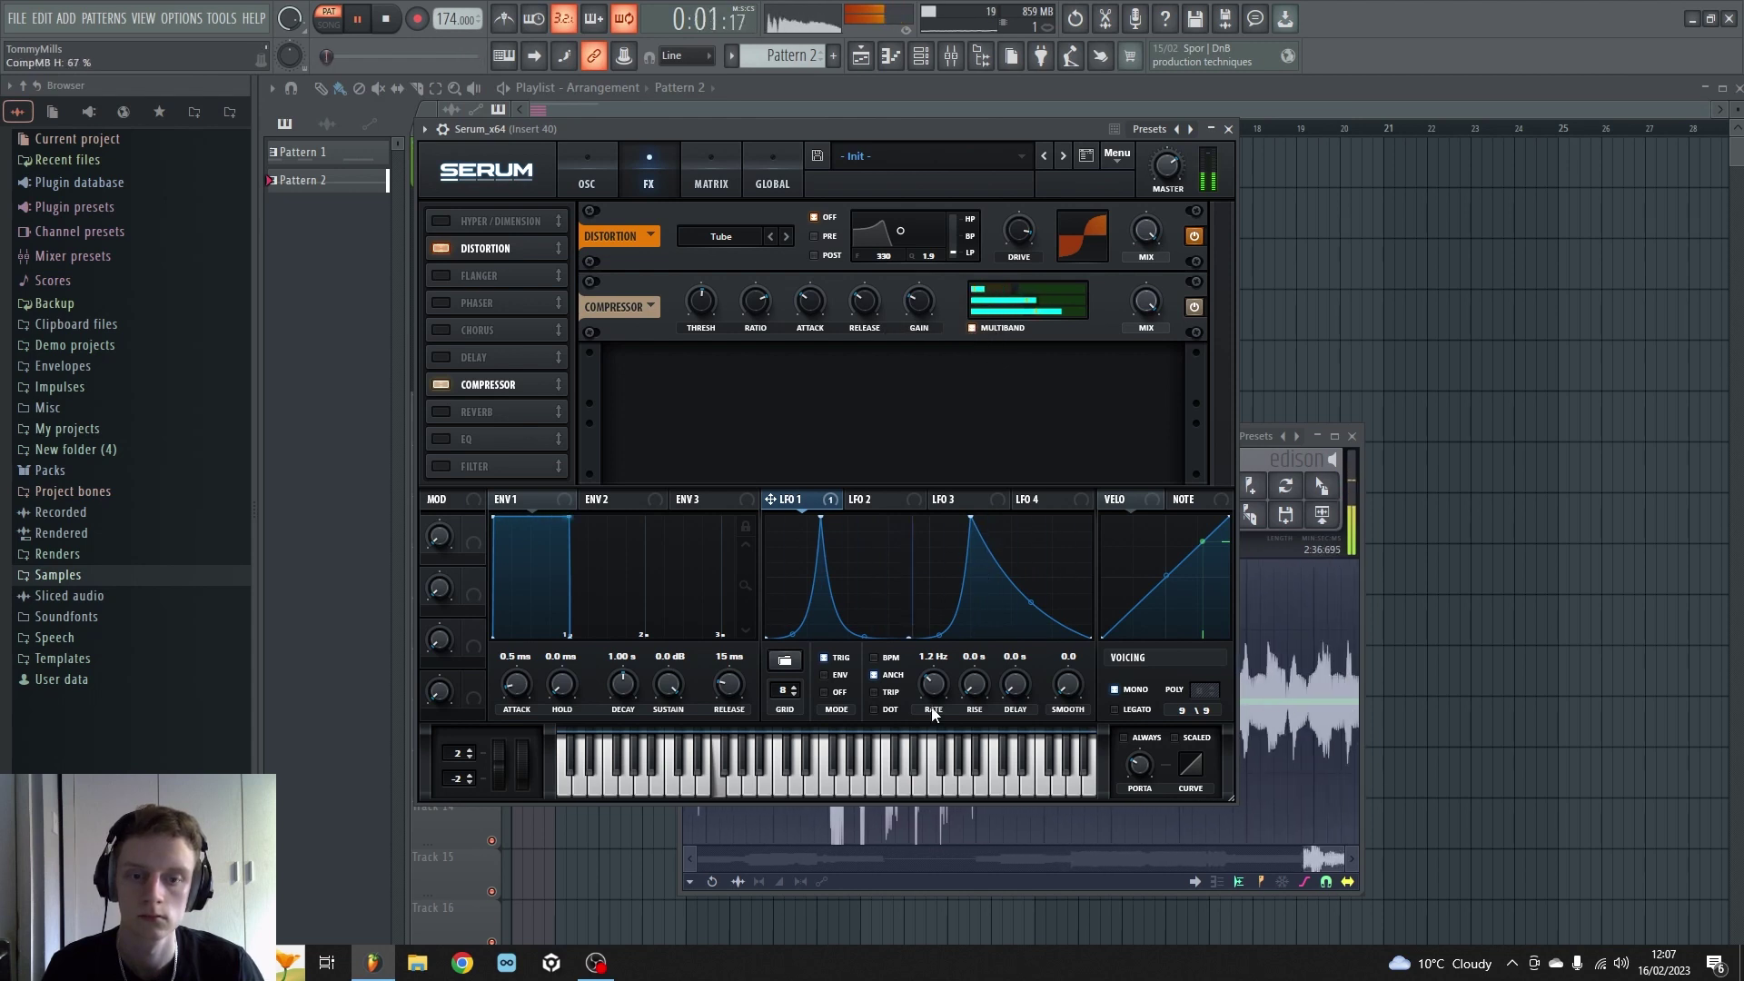
Step: Slow LFO 1's rate down to about 0.4 Hz
scroll(934, 689, up, 5)
mouse_move(934, 688)
mouse_down()
mouse_move(923, 717)
mouse_move(922, 700)
mouse_up()
Step: Raise oscillator B's FM warp amount to about 65% and lower oscillator A's unison detune to about 0.16
click(603, 169)
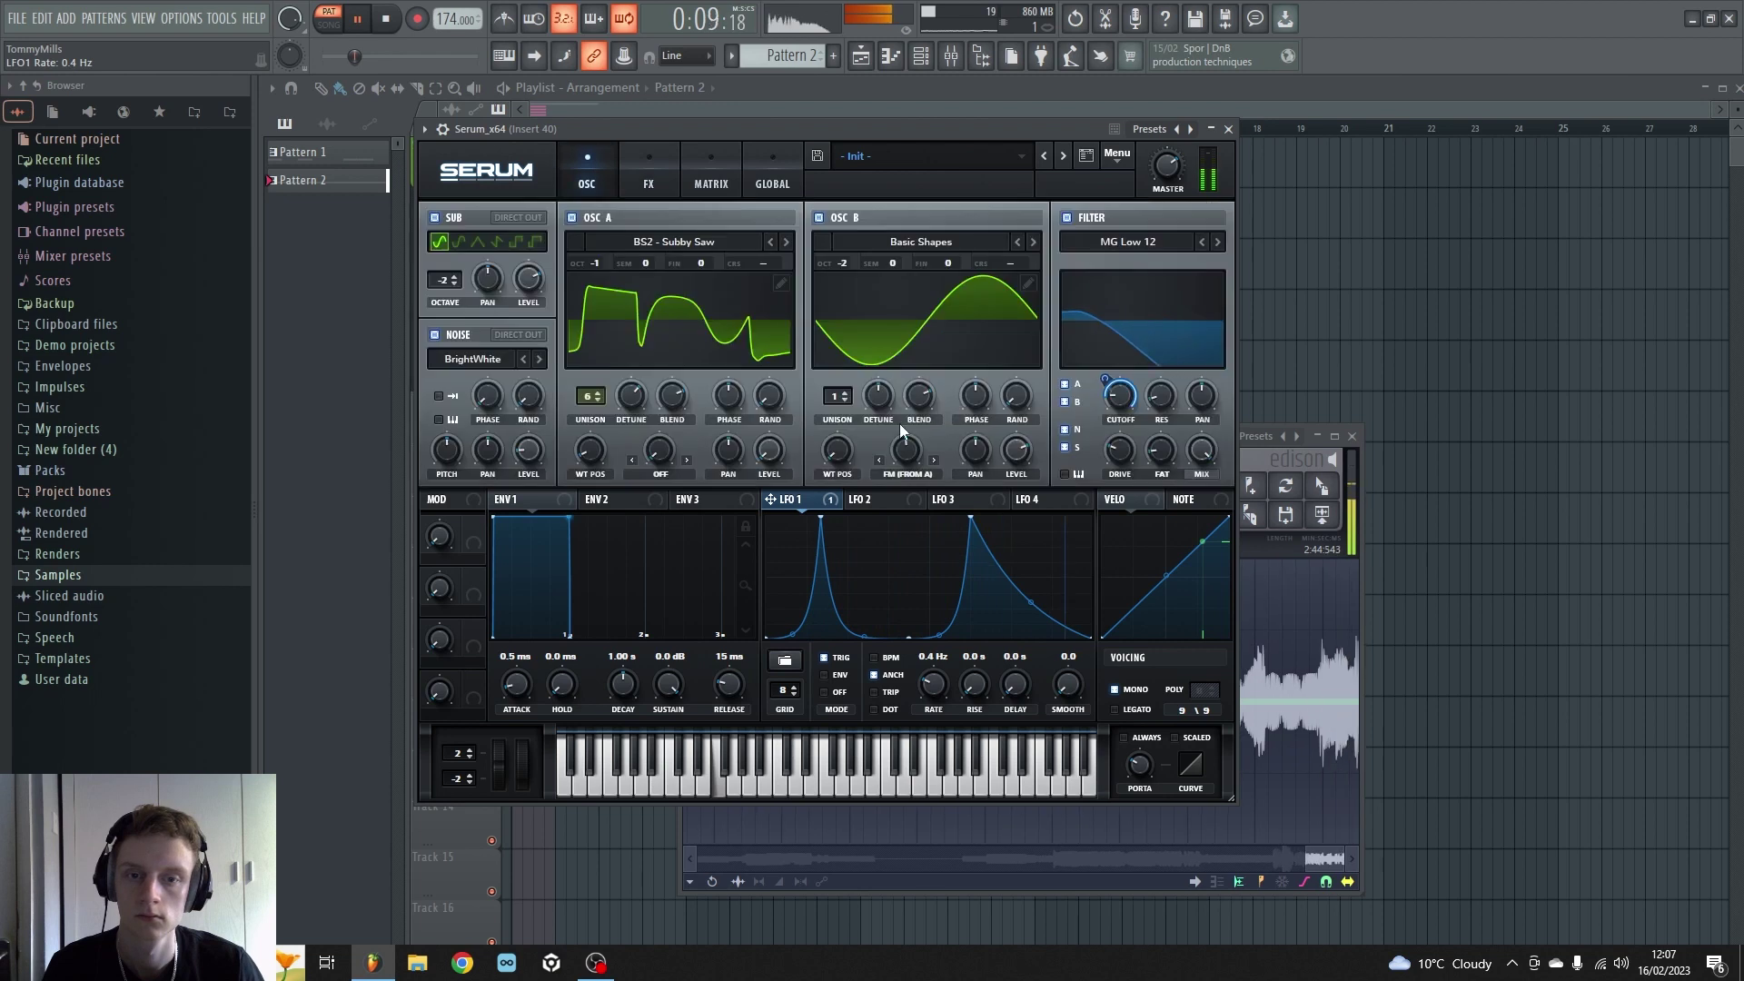
drag(904, 433, 926, 438)
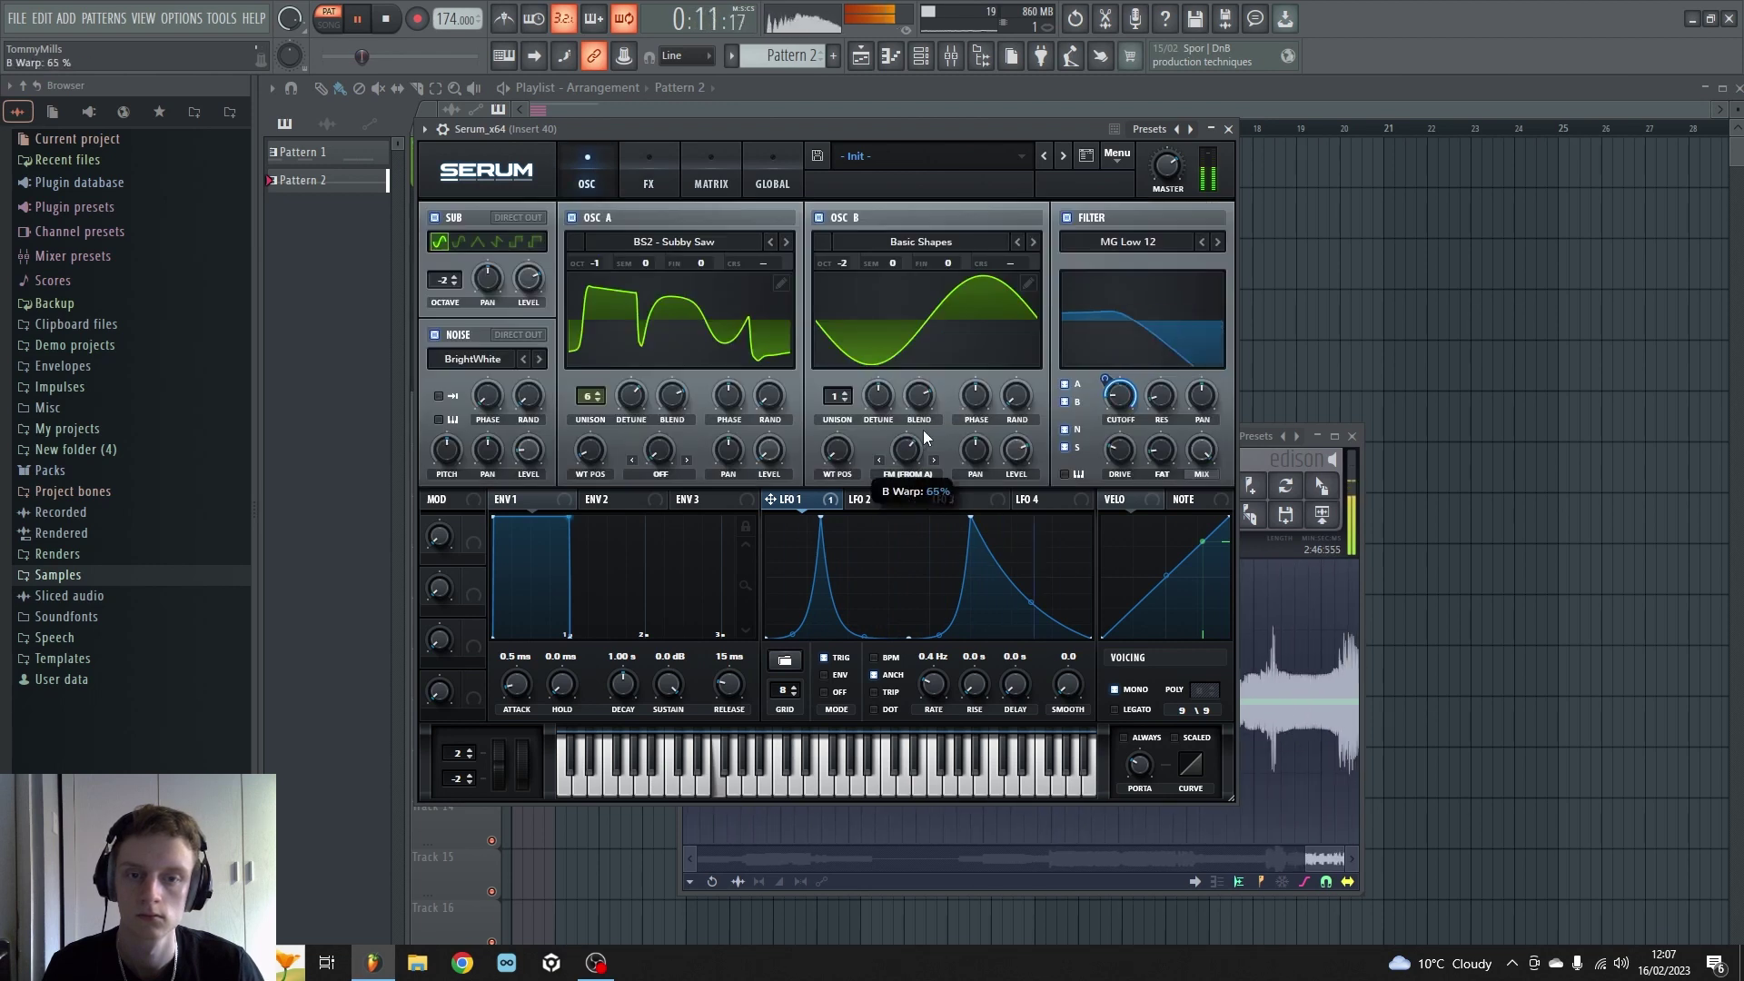
drag(630, 397, 622, 449)
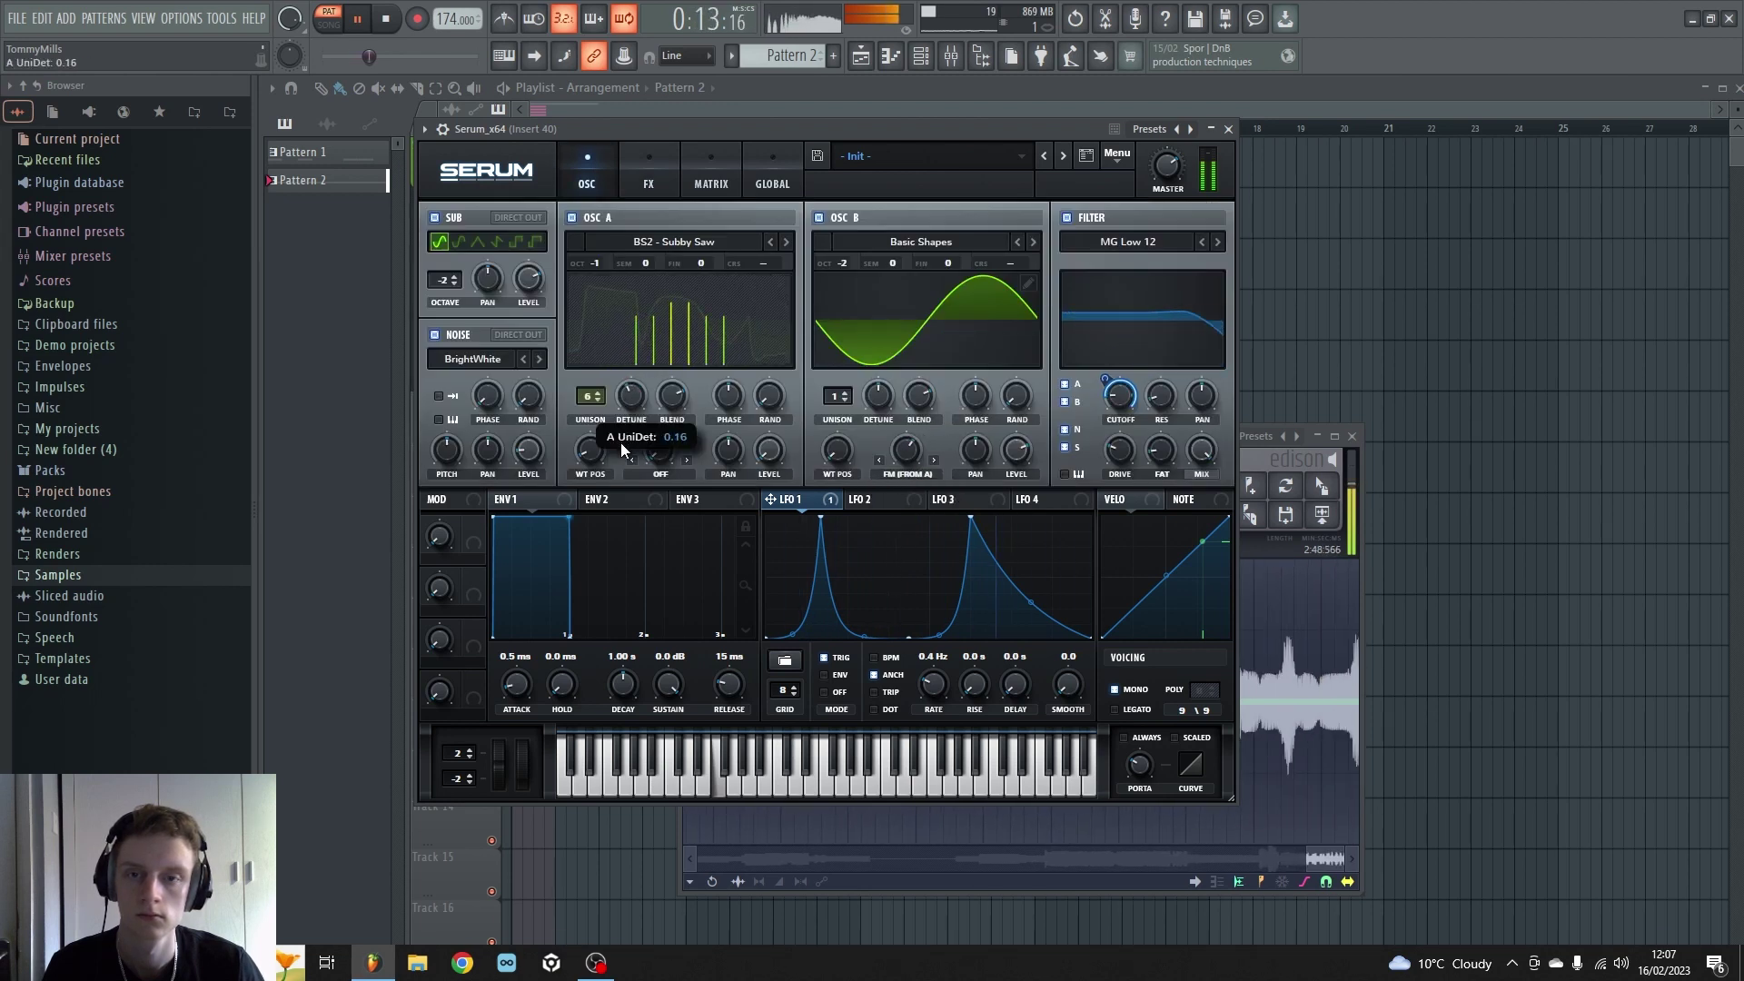
Step: Set LFO 1's rate to about 0.06 Hz and remove the noise oscillator from the filter routing
mouse_move(934, 683)
mouse_down()
mouse_move(940, 653)
mouse_move(912, 688)
mouse_move(915, 655)
mouse_move(906, 670)
mouse_move(933, 678)
mouse_move(943, 660)
mouse_move(937, 694)
mouse_up()
click(1067, 430)
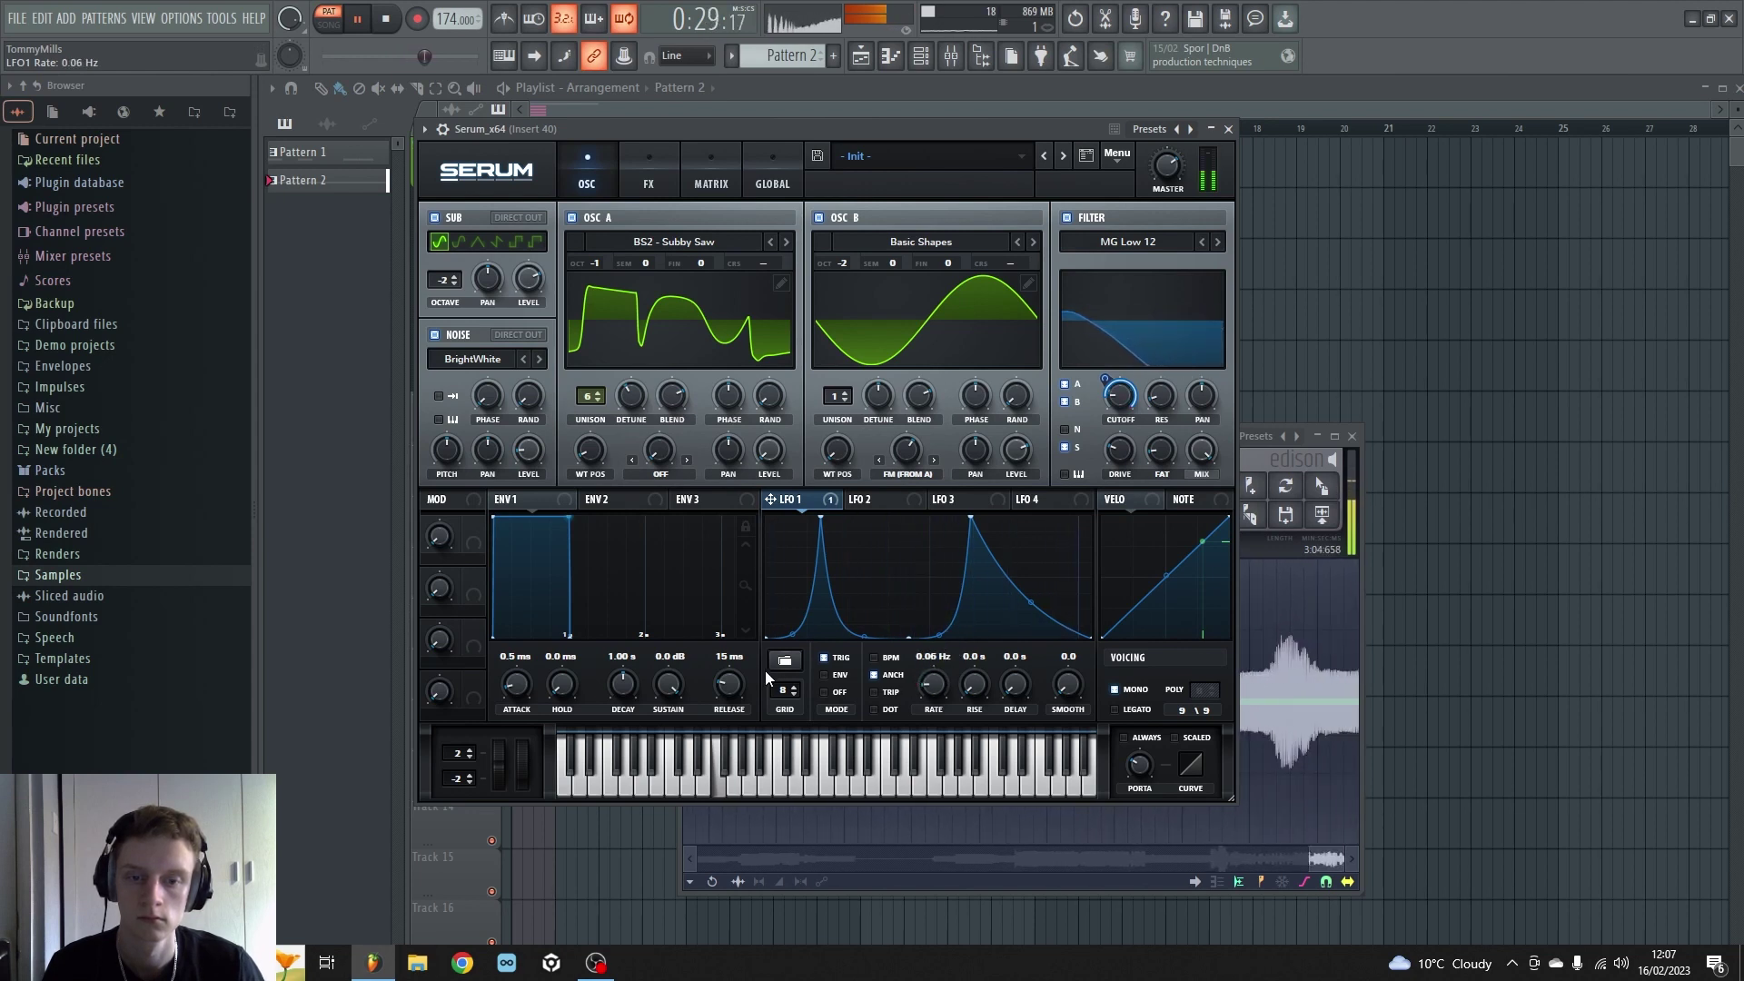
Step: Load shape 28 from the Sonicspore - Free Serum LFO Shapes into LFO 1 and sync its rate to BPM at 4 bar
click(785, 670)
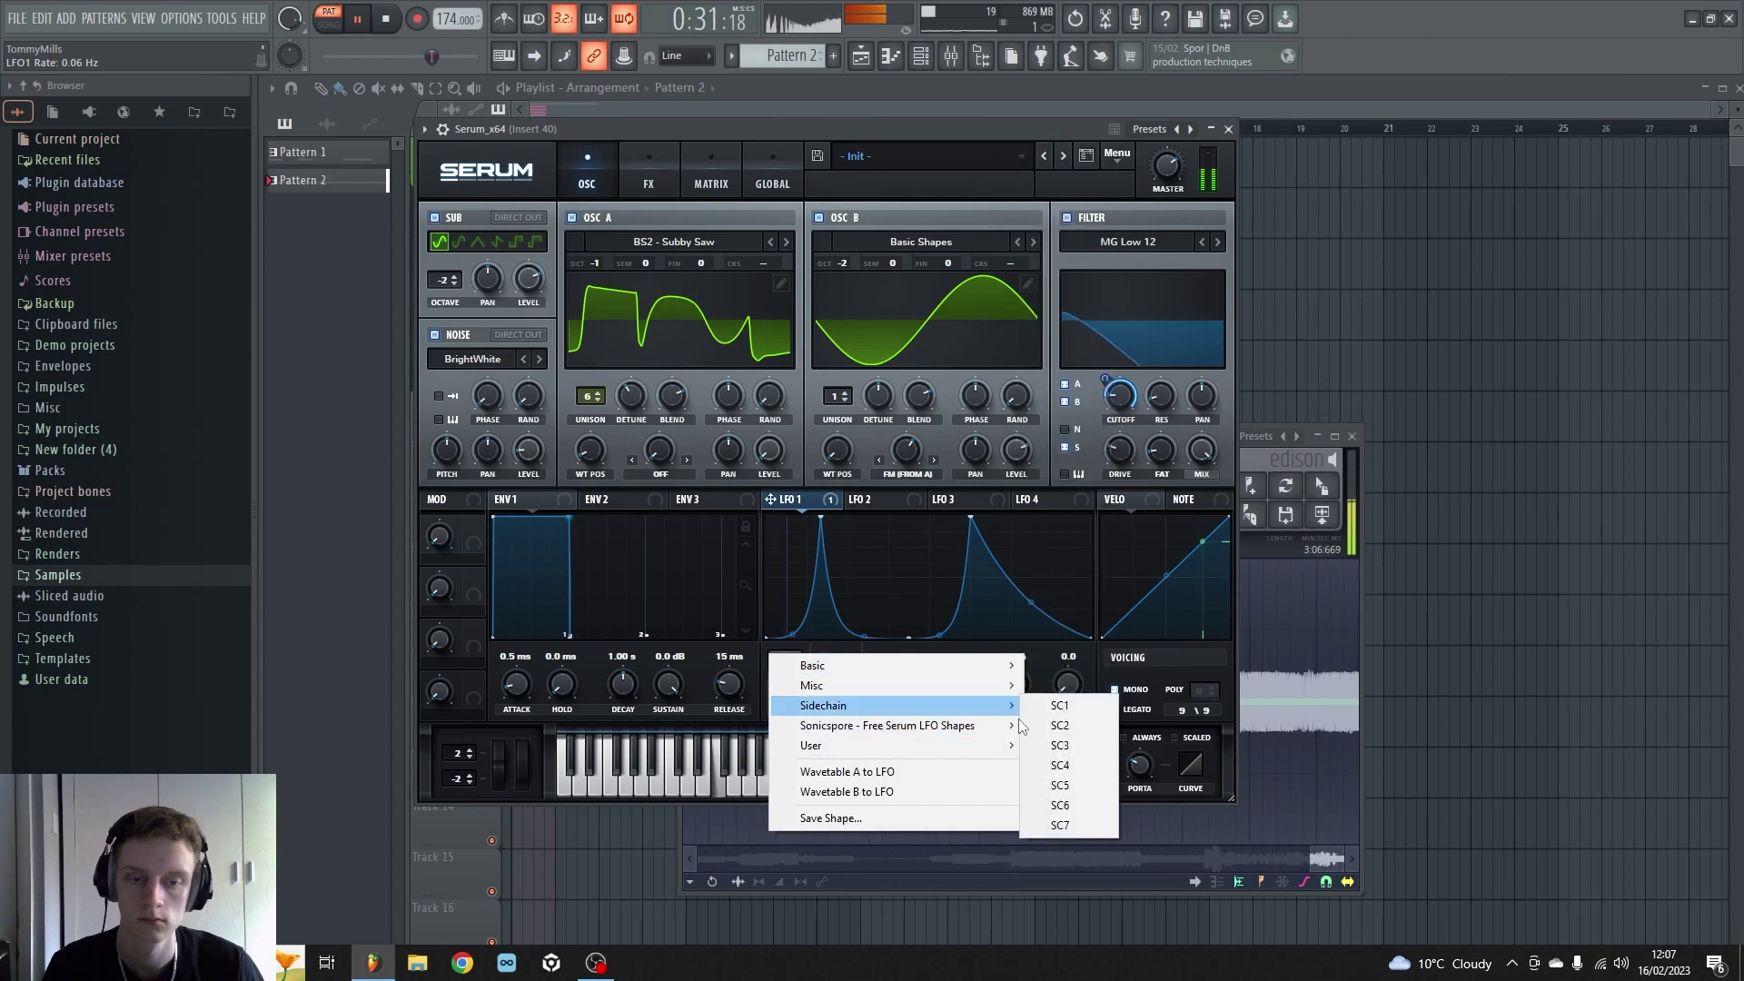
mouse_move(908, 725)
click(1065, 690)
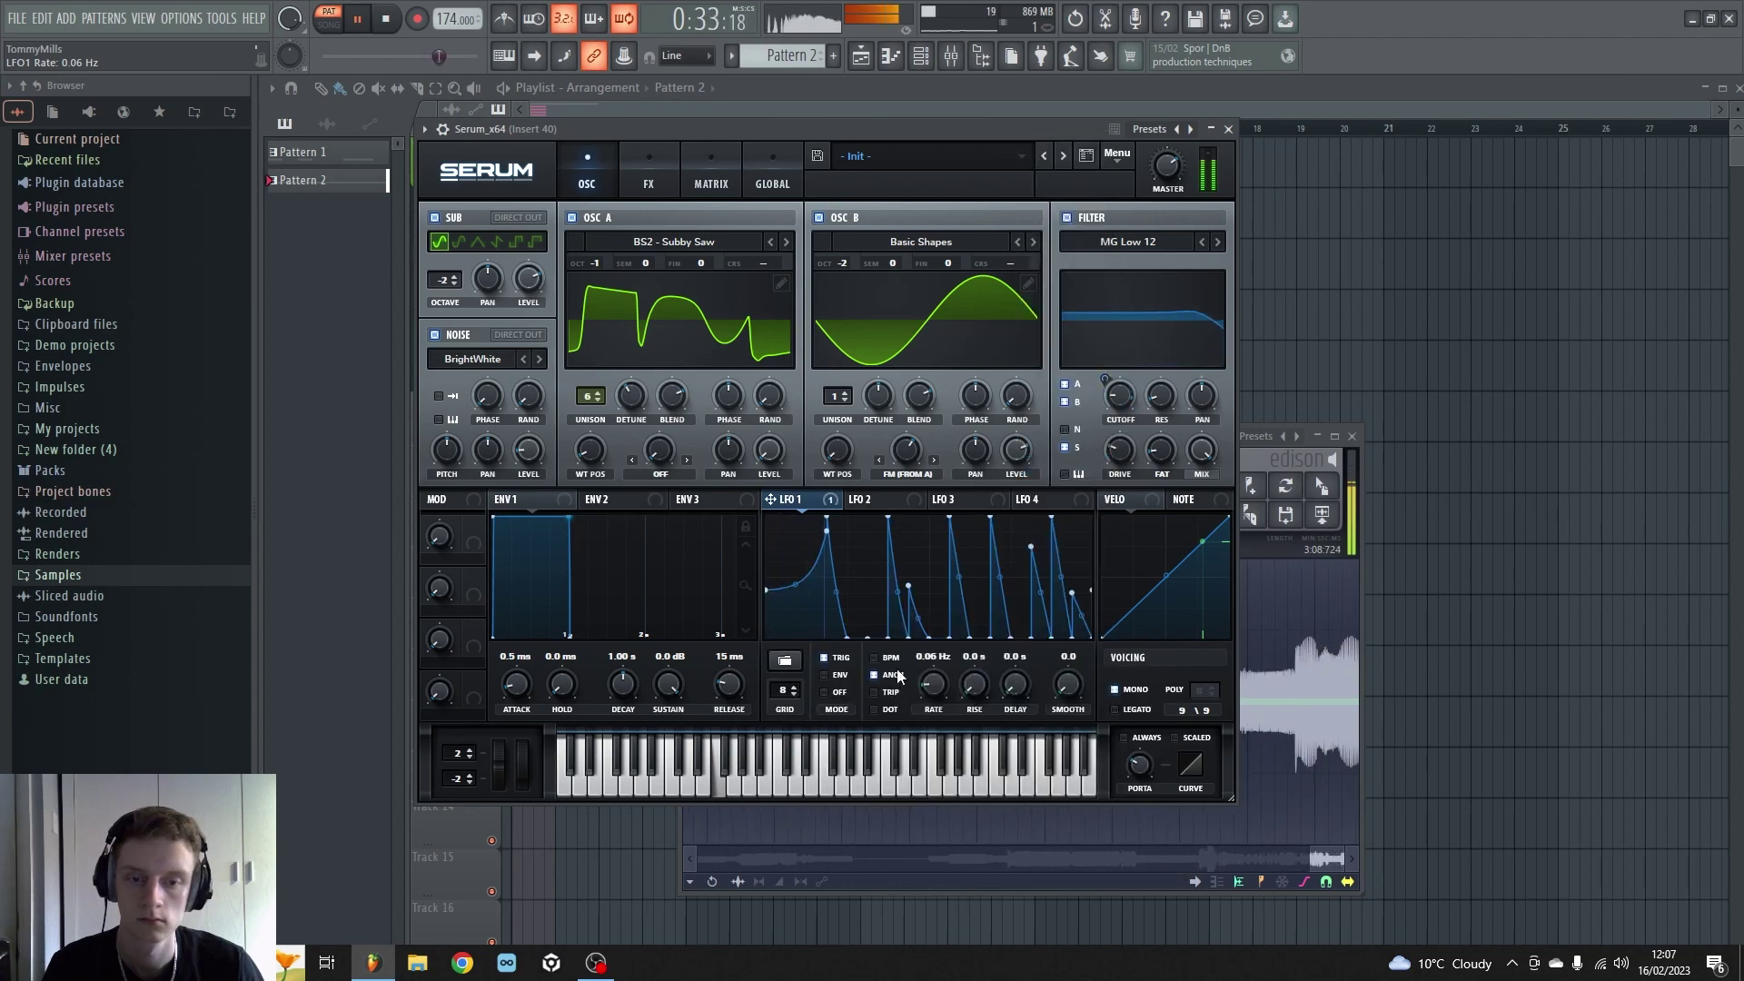
drag(933, 683, 946, 663)
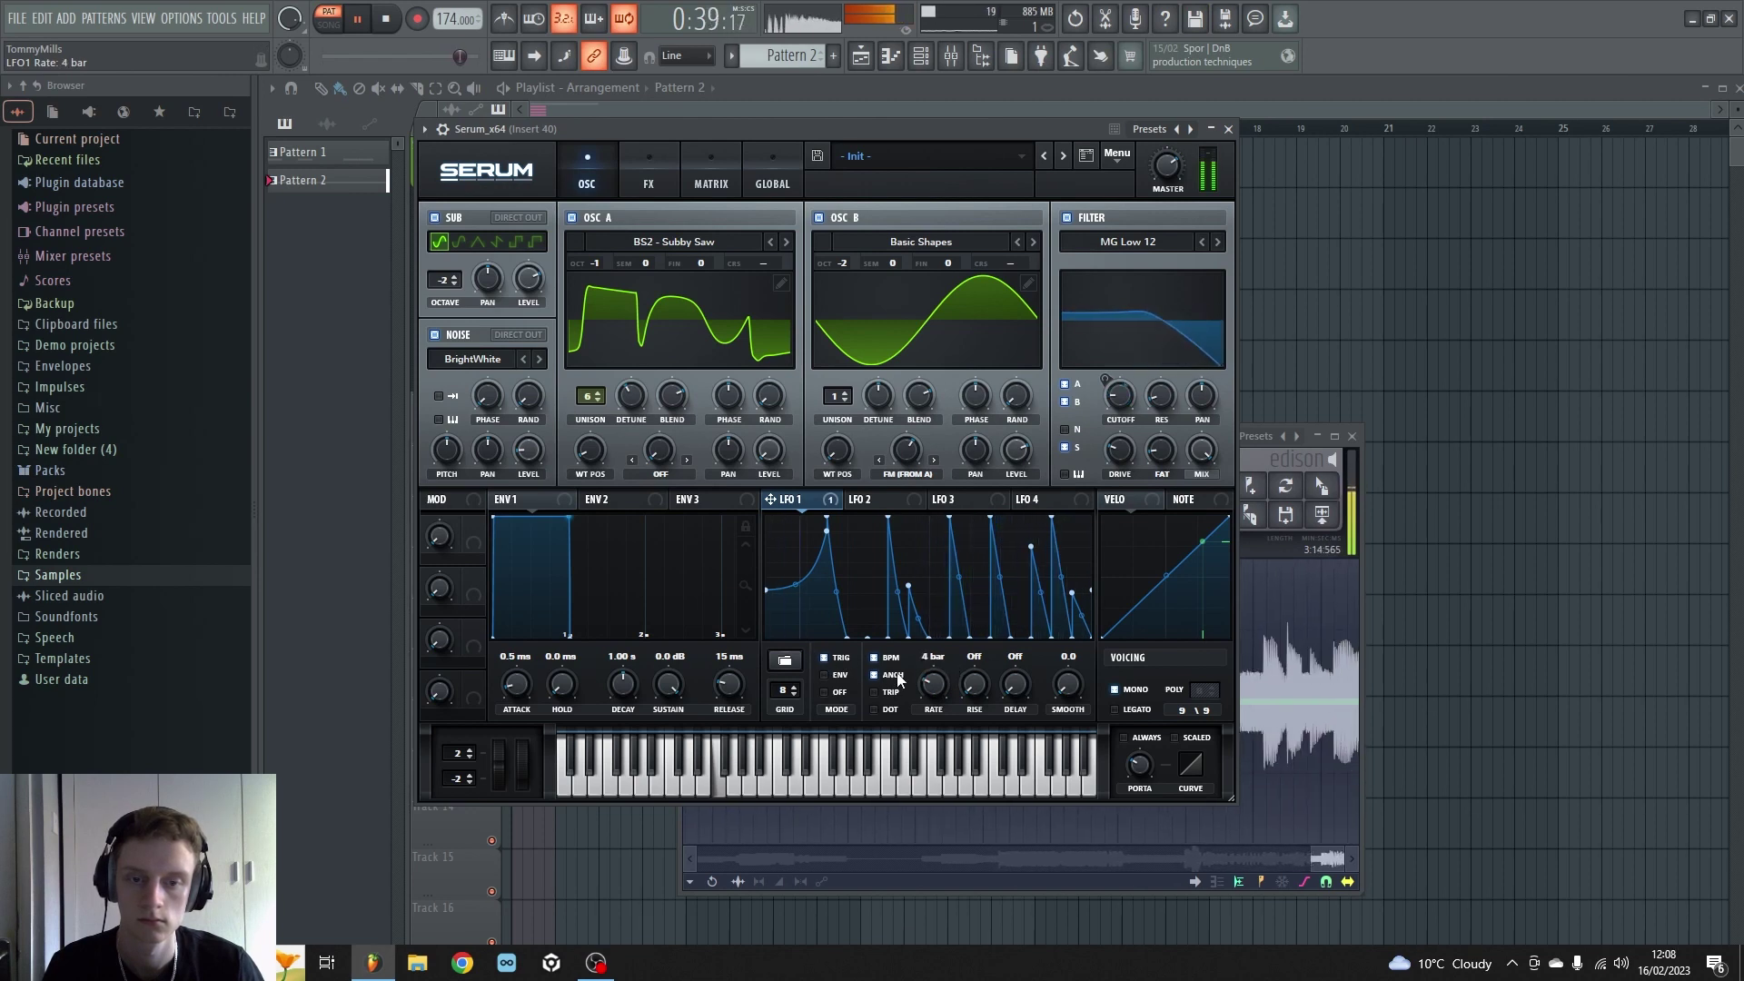
Step: Load a different Sonicspore - Free Serum LFO Shapes preset into LFO 1 and set its rate to 2 bar
click(785, 660)
mouse_move(890, 721)
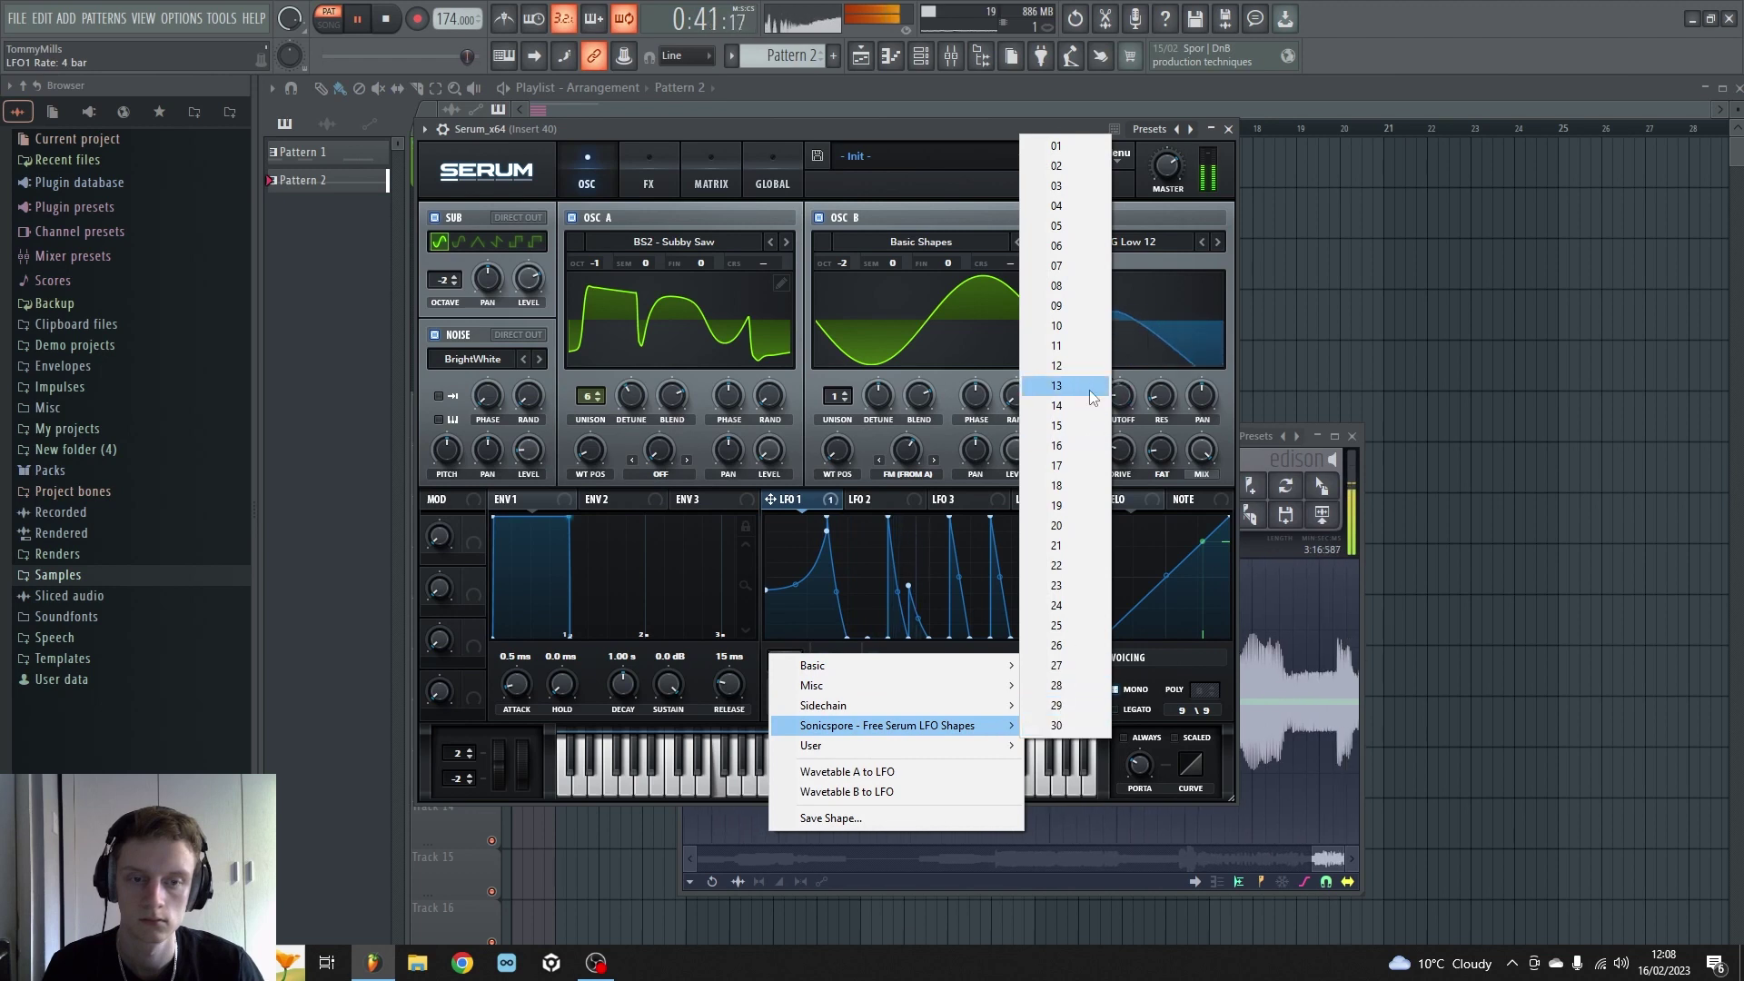
click(1059, 494)
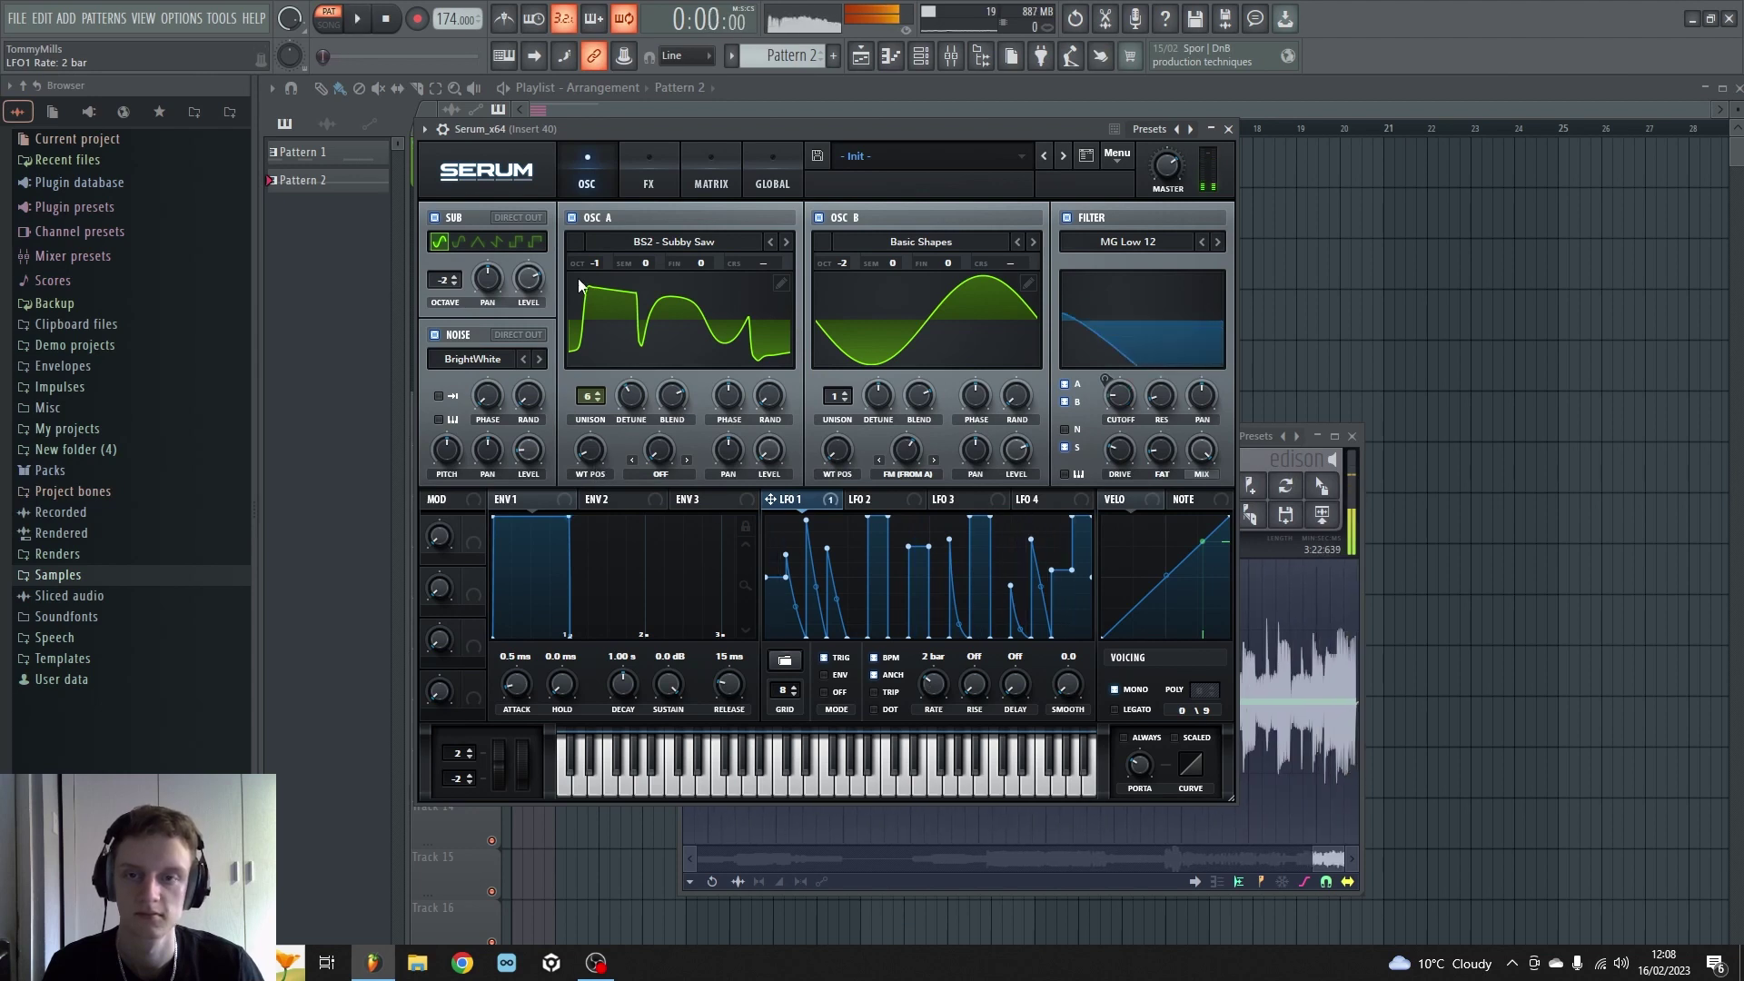
Step: Stop playback and reset the synth to its init preset
key(space)
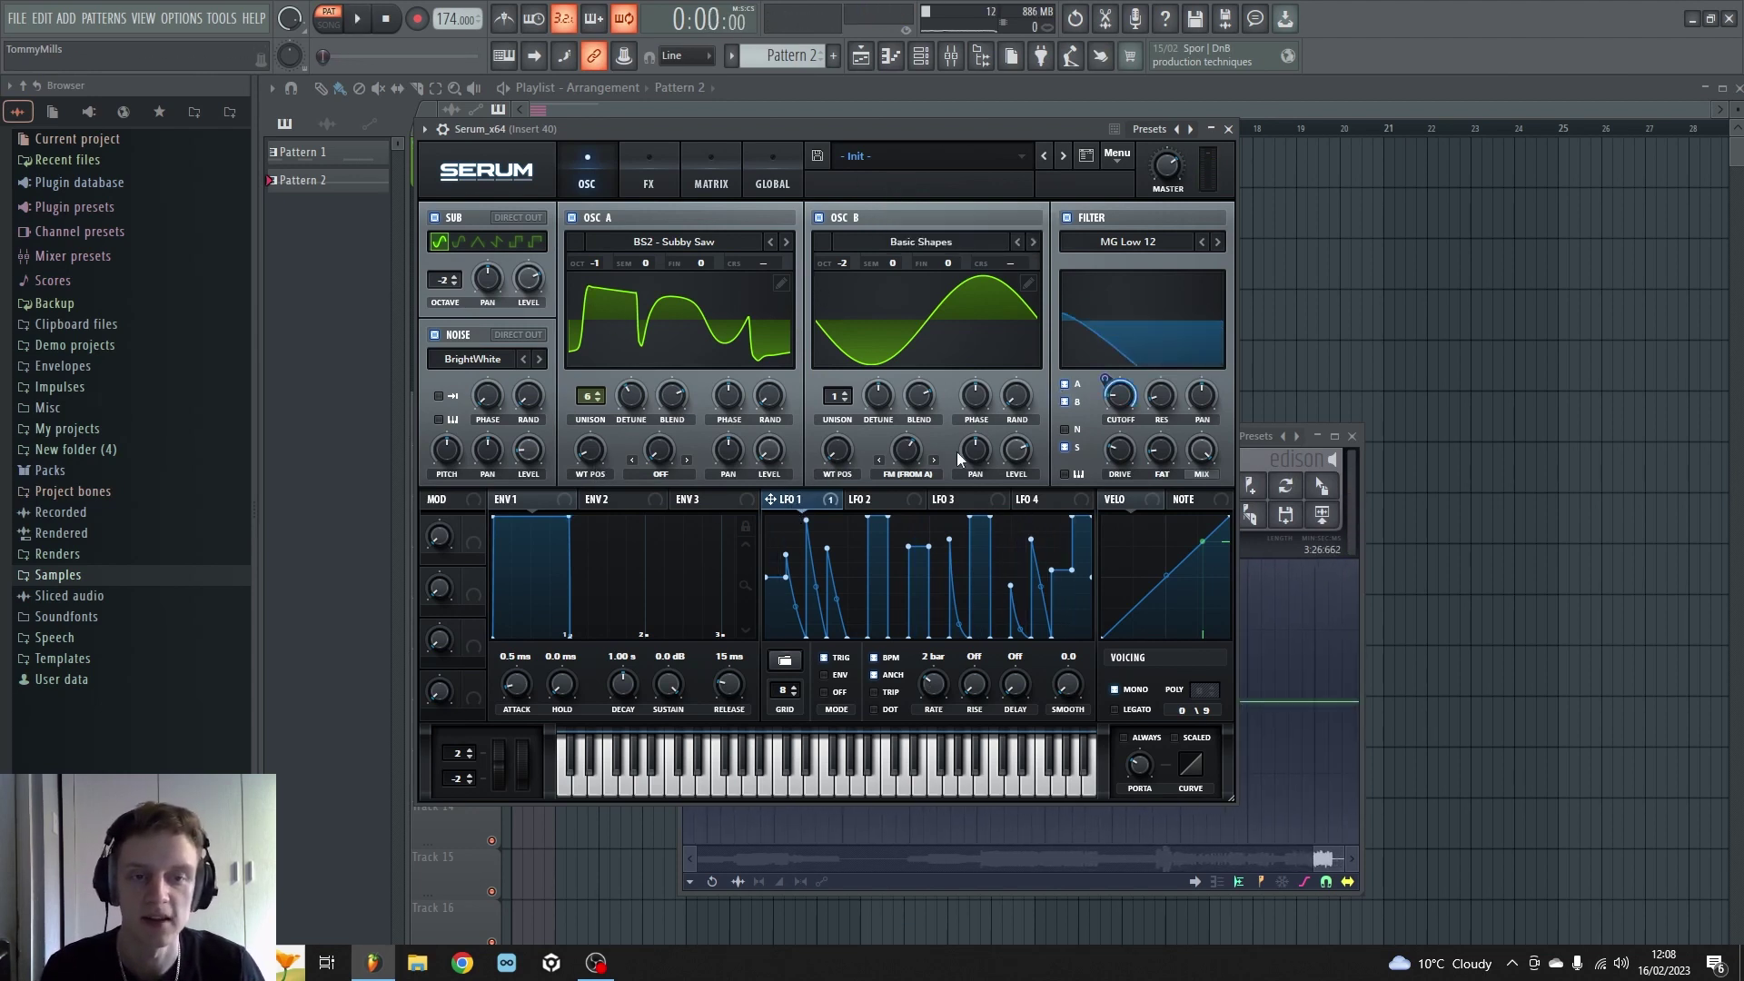
drag(977, 132, 1066, 124)
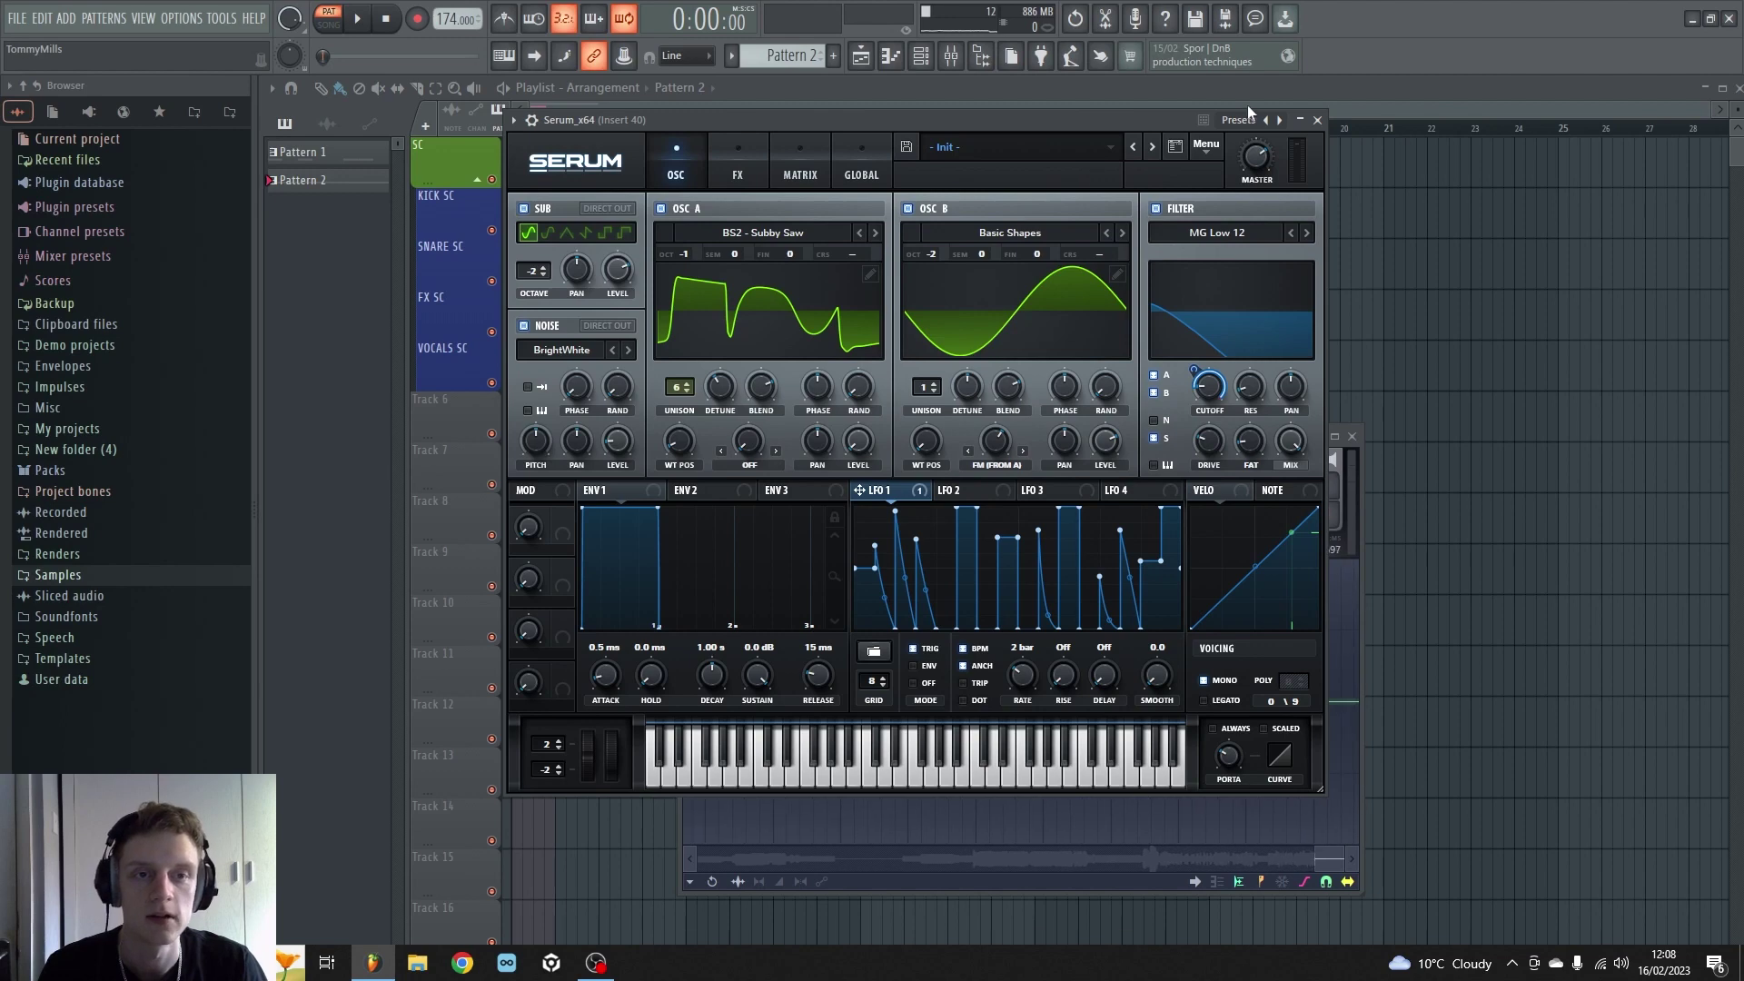
click(1206, 146)
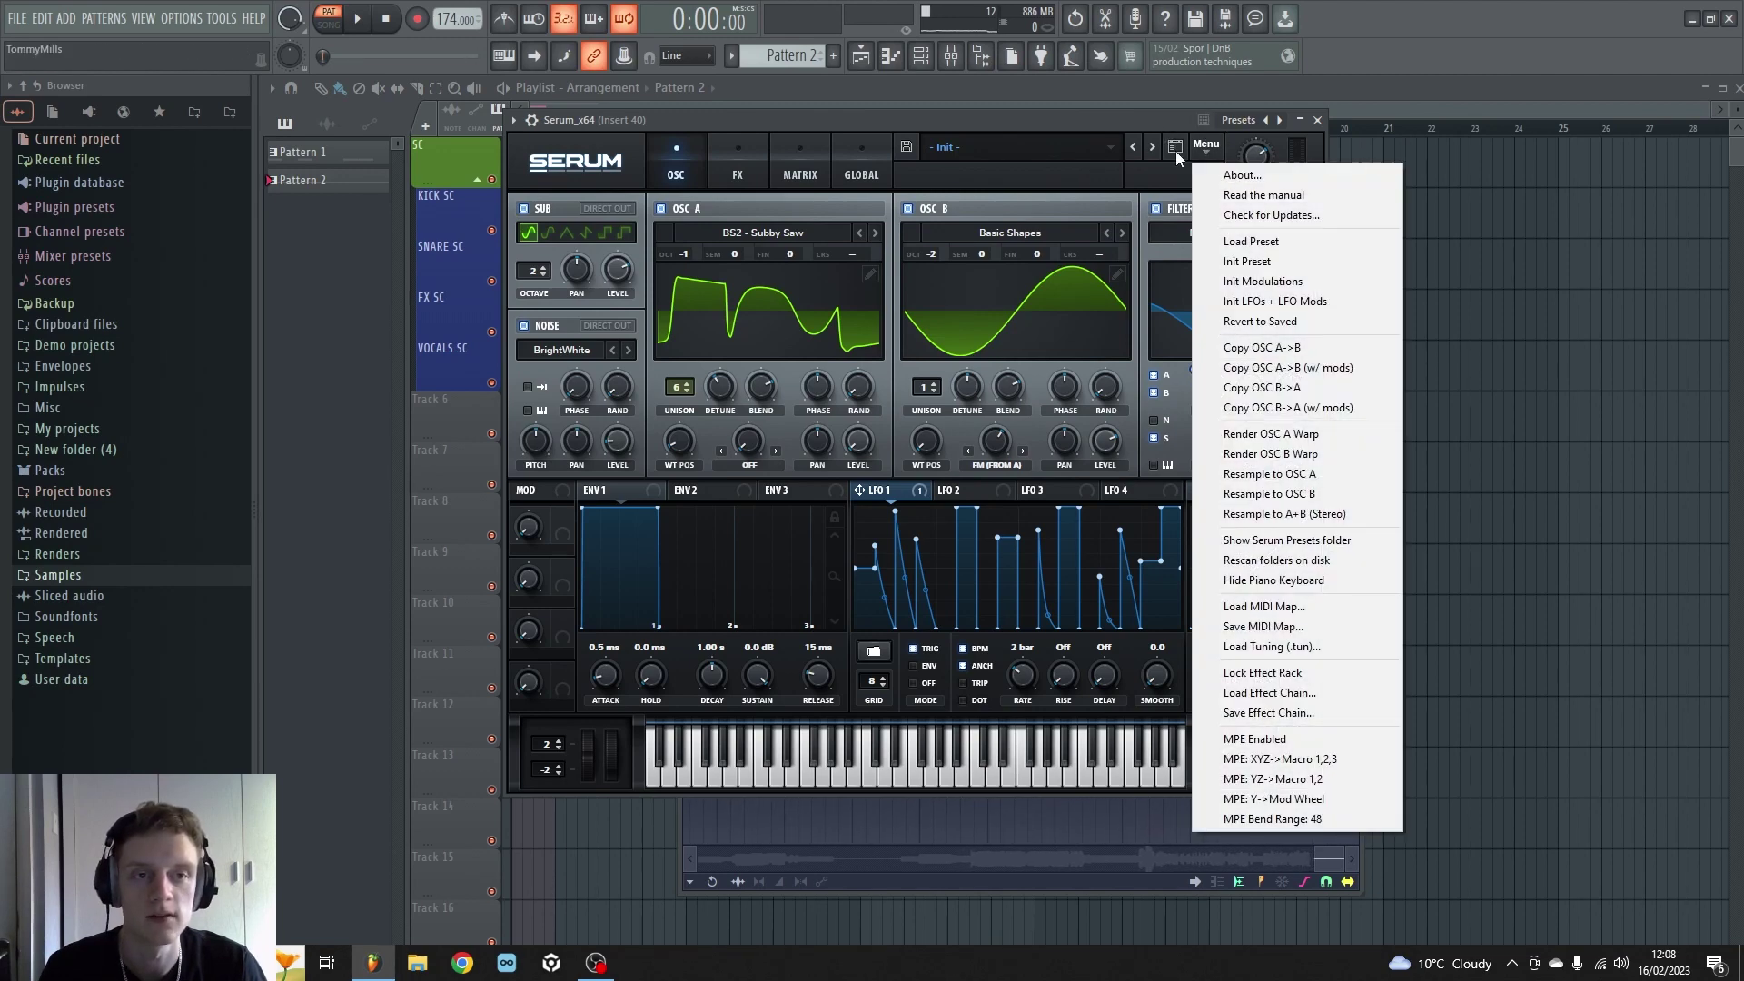
mouse_move(1074, 116)
mouse_down()
mouse_move(1071, 182)
mouse_move(1084, 156)
mouse_move(1050, 132)
mouse_up()
click(1195, 165)
click(1291, 275)
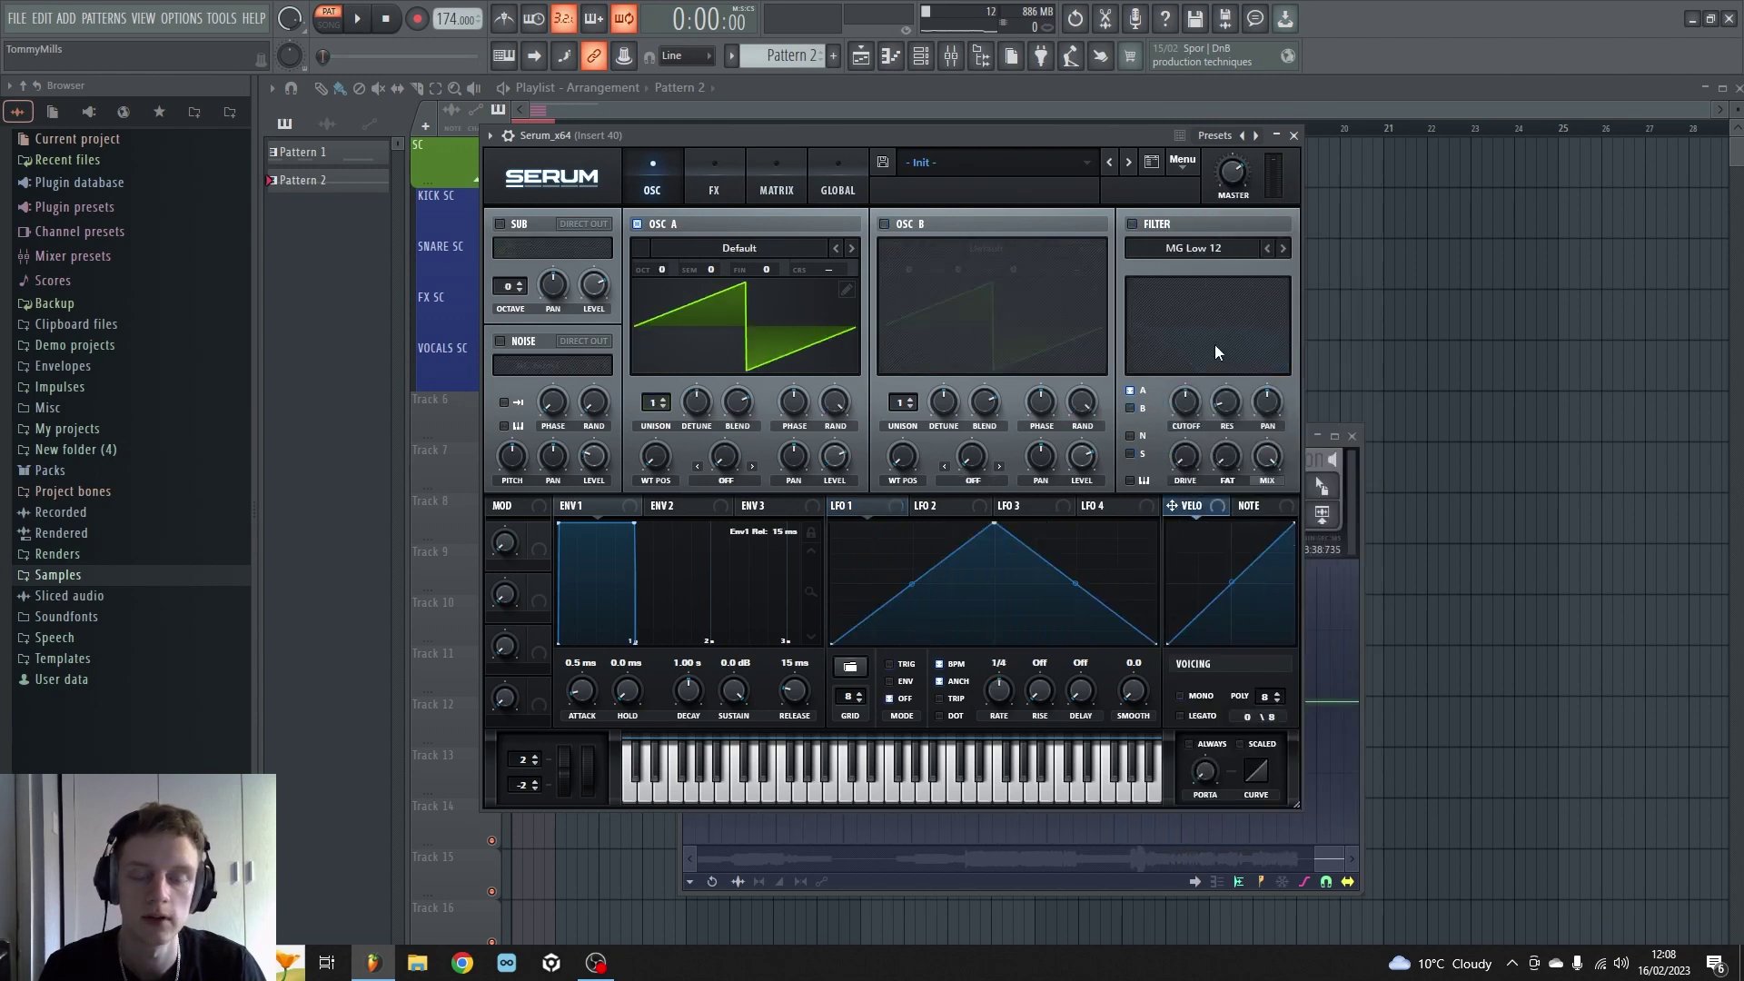
Step: Start playback, set oscillator A's octave to -2, and load the BVKER Analog PWM Saw 03 wavetable at wavetable position 1
drag(675, 144, 688, 203)
click(360, 28)
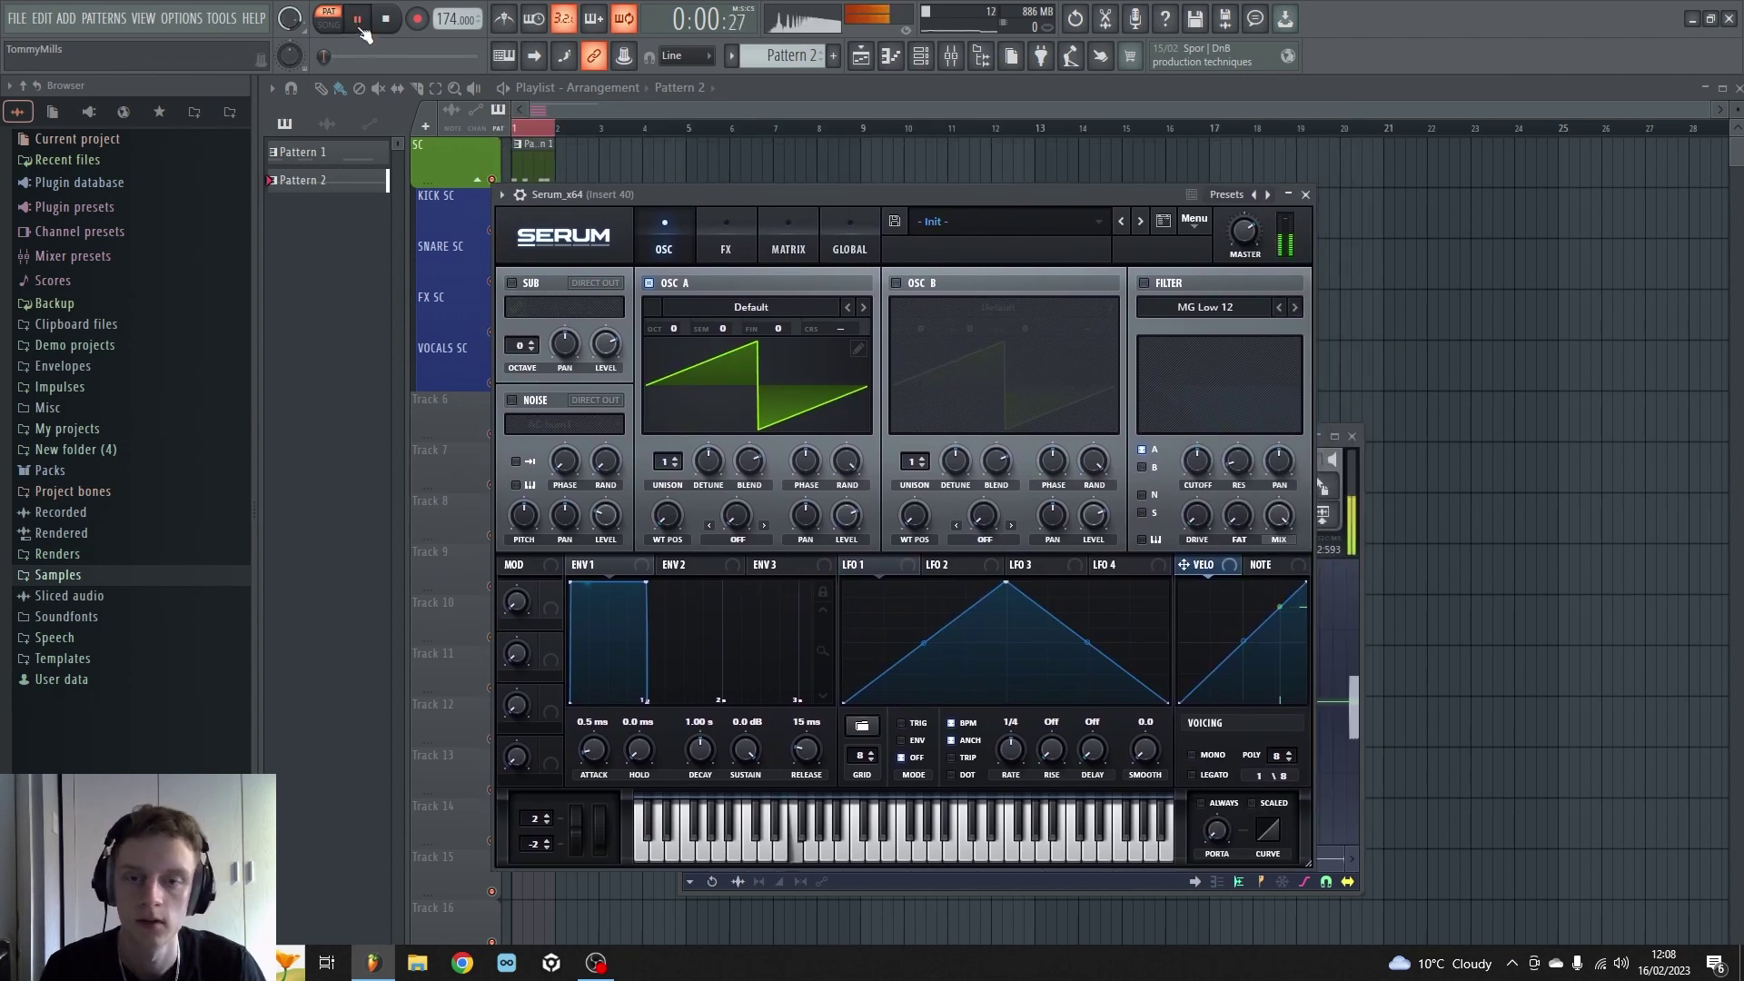
drag(665, 342, 666, 365)
click(775, 313)
mouse_move(817, 349)
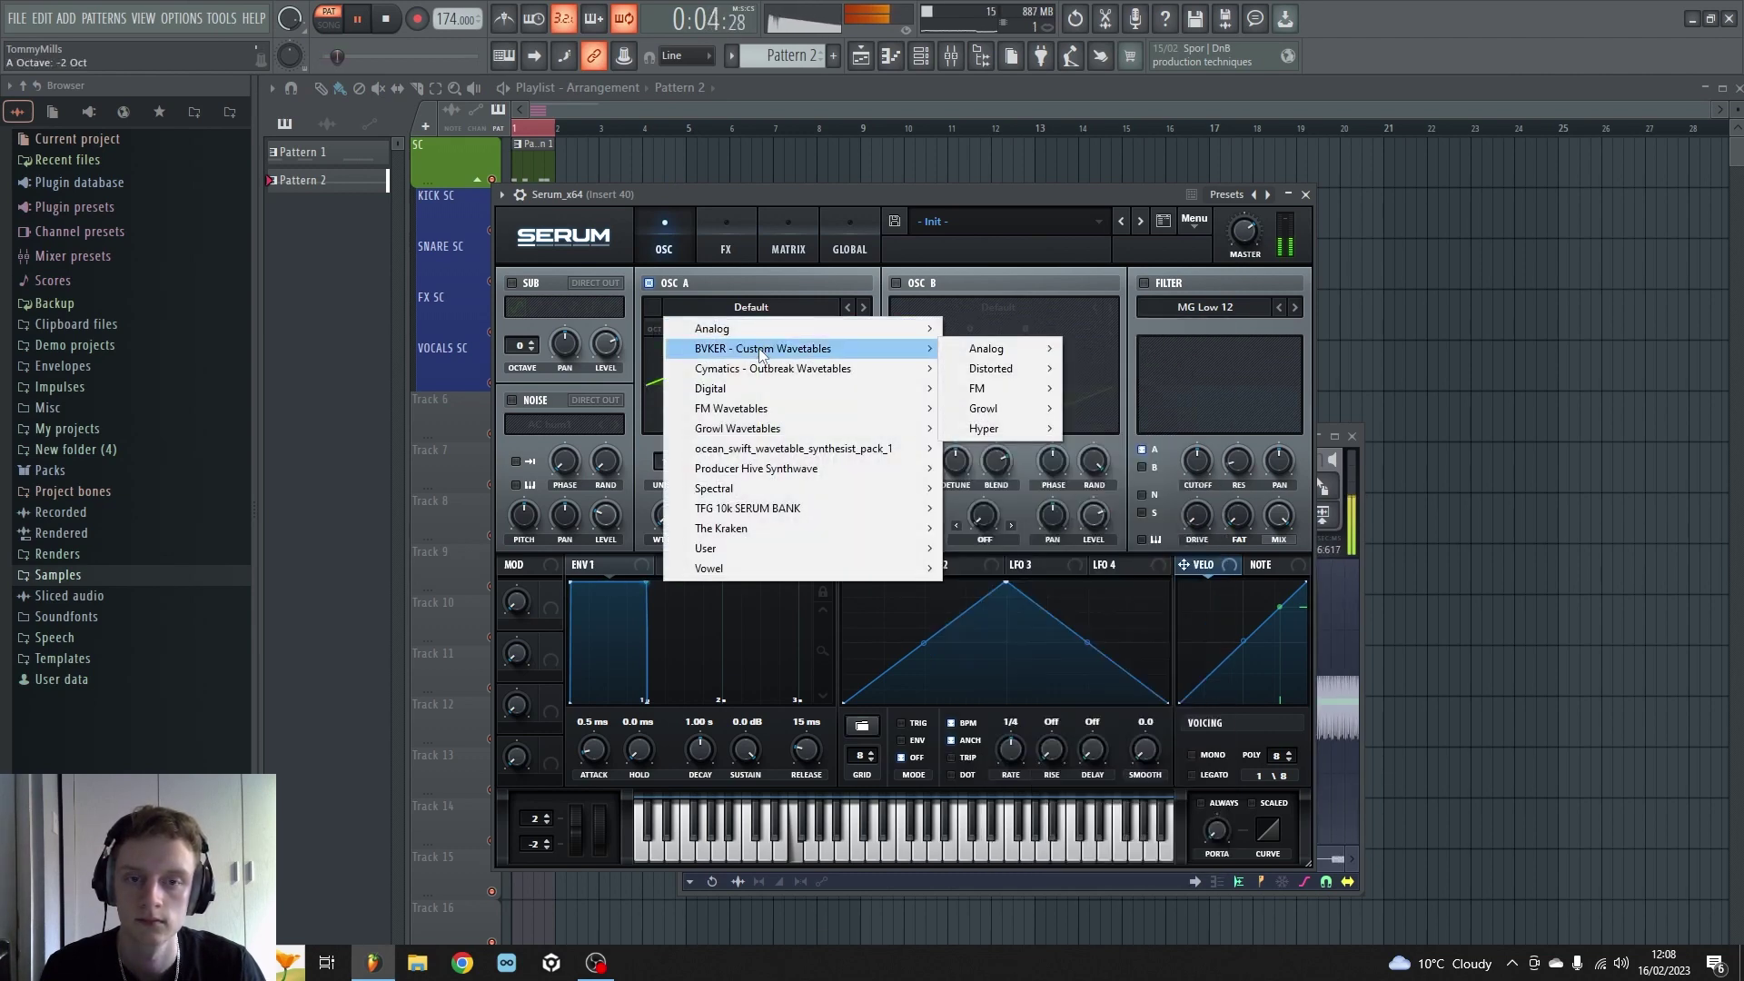
mouse_move(999, 349)
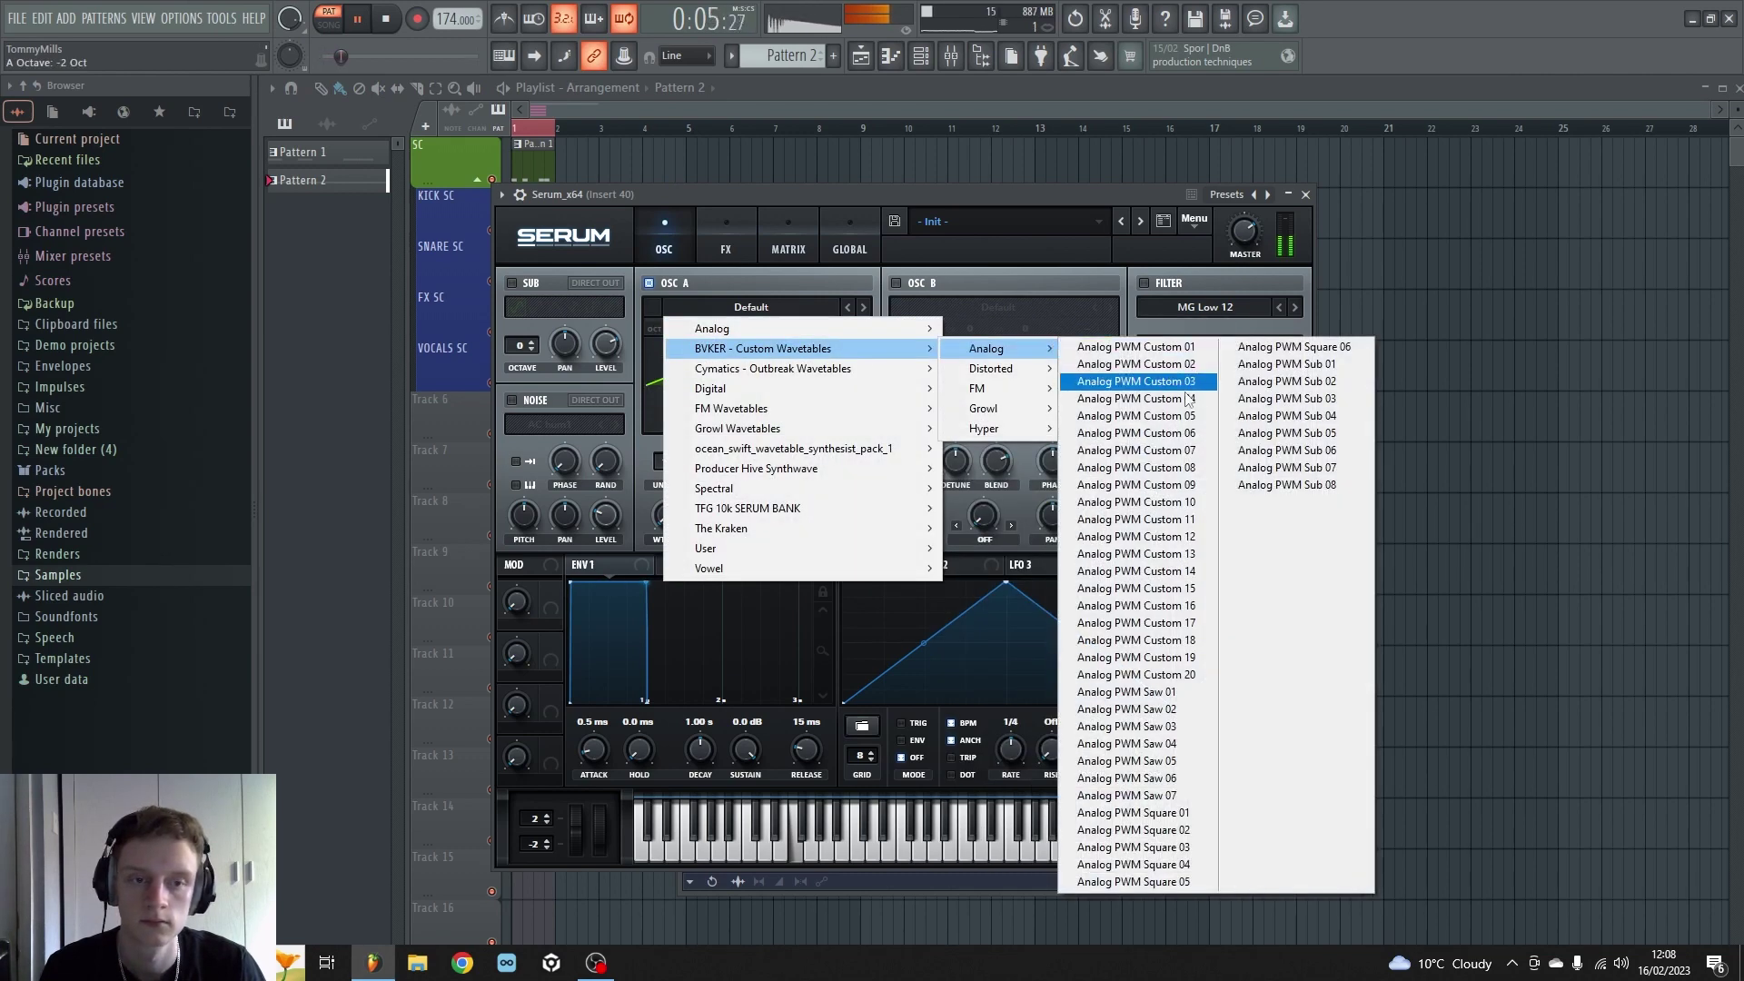
click(1179, 726)
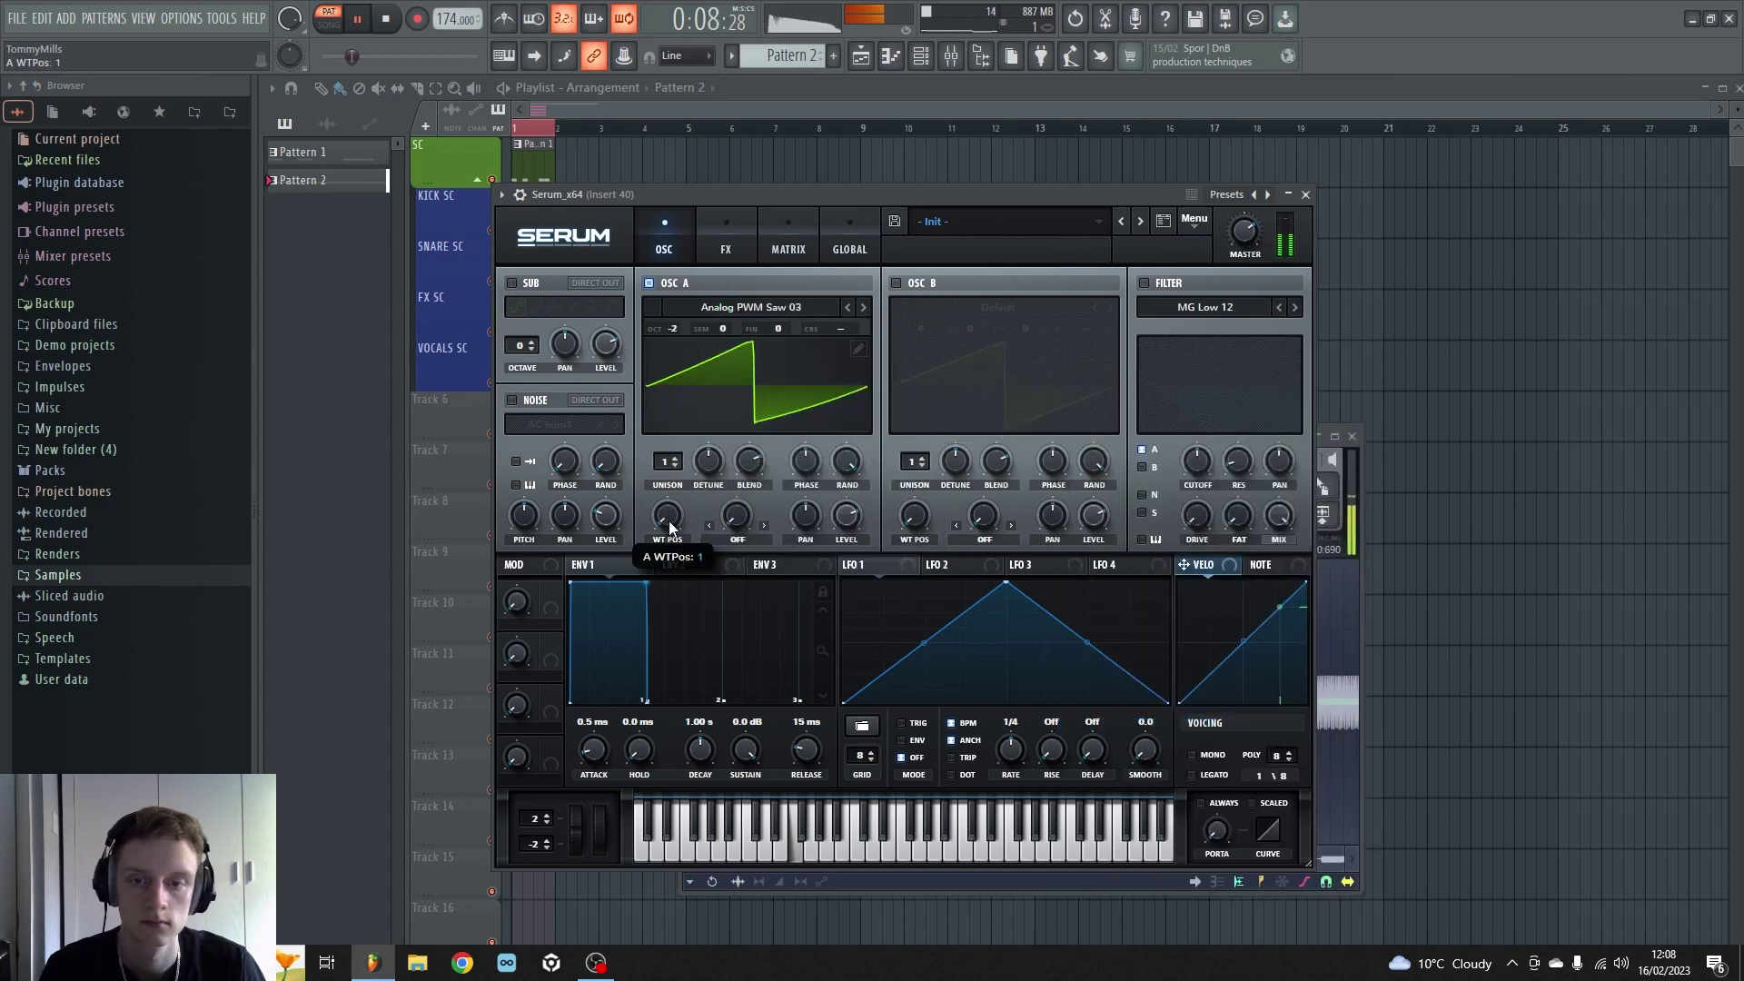
drag(668, 520, 648, 580)
Step: Enable oscillator B and load the BVKER Analog PWM Saw 03 wavetable into it
click(912, 287)
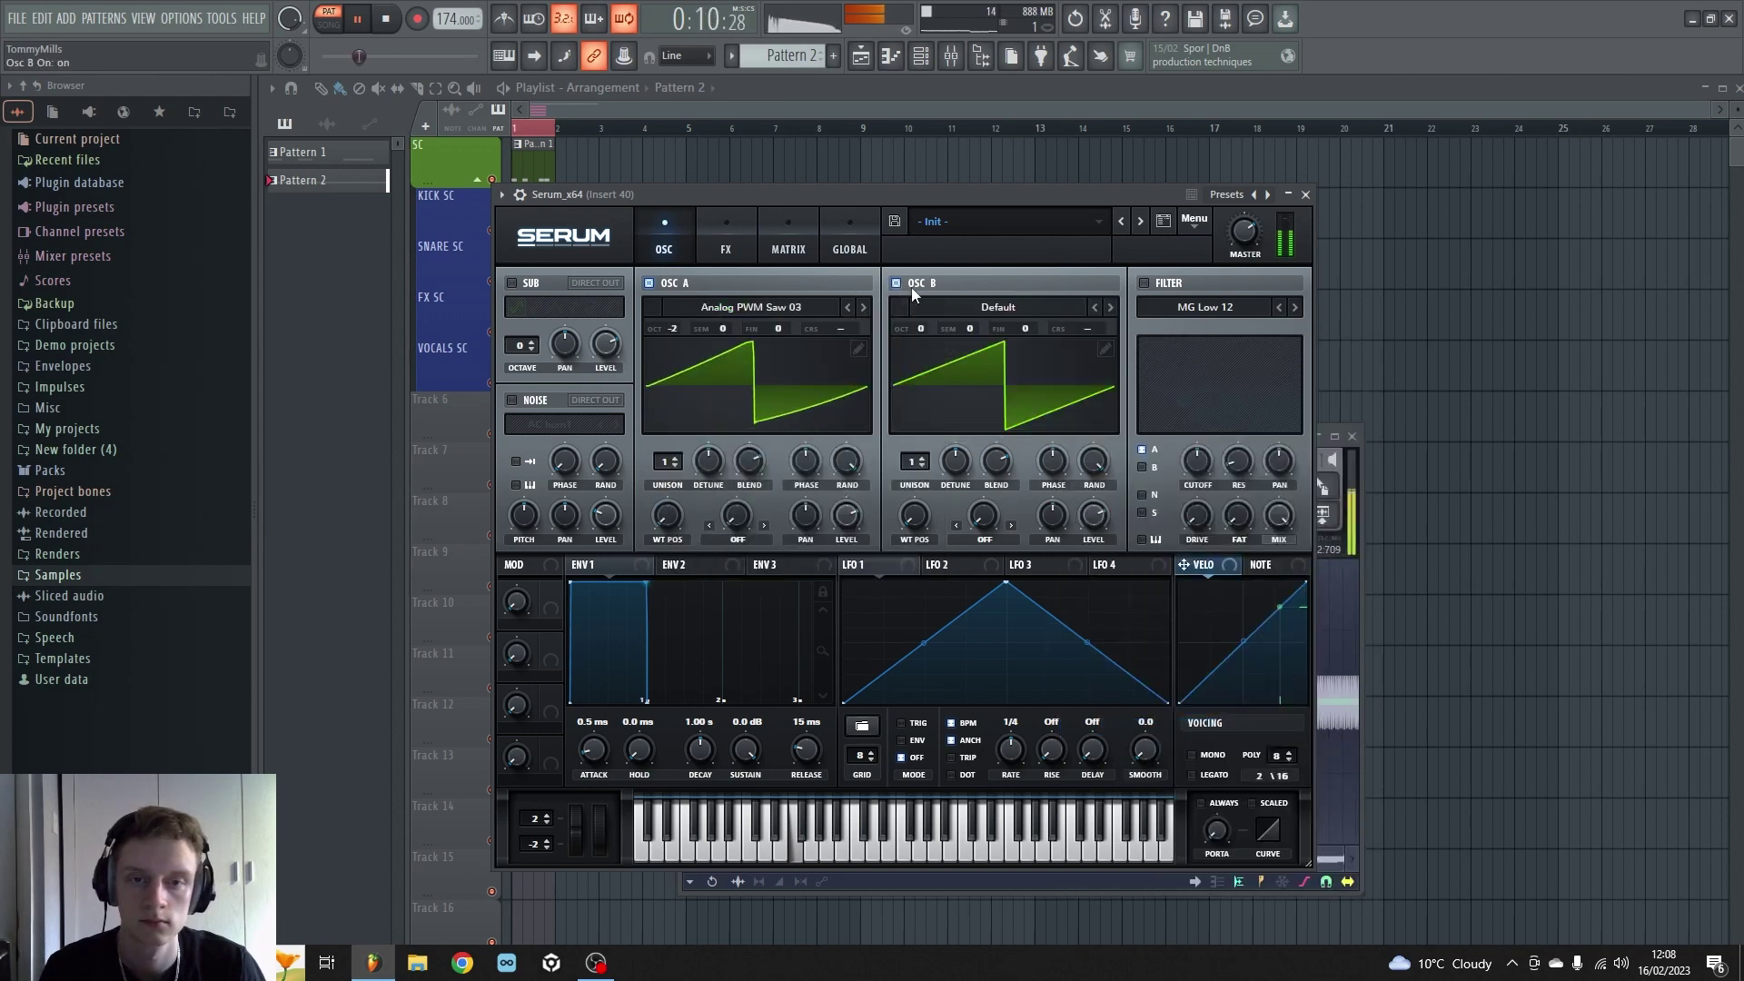
click(917, 308)
mouse_move(1008, 349)
mouse_move(1233, 349)
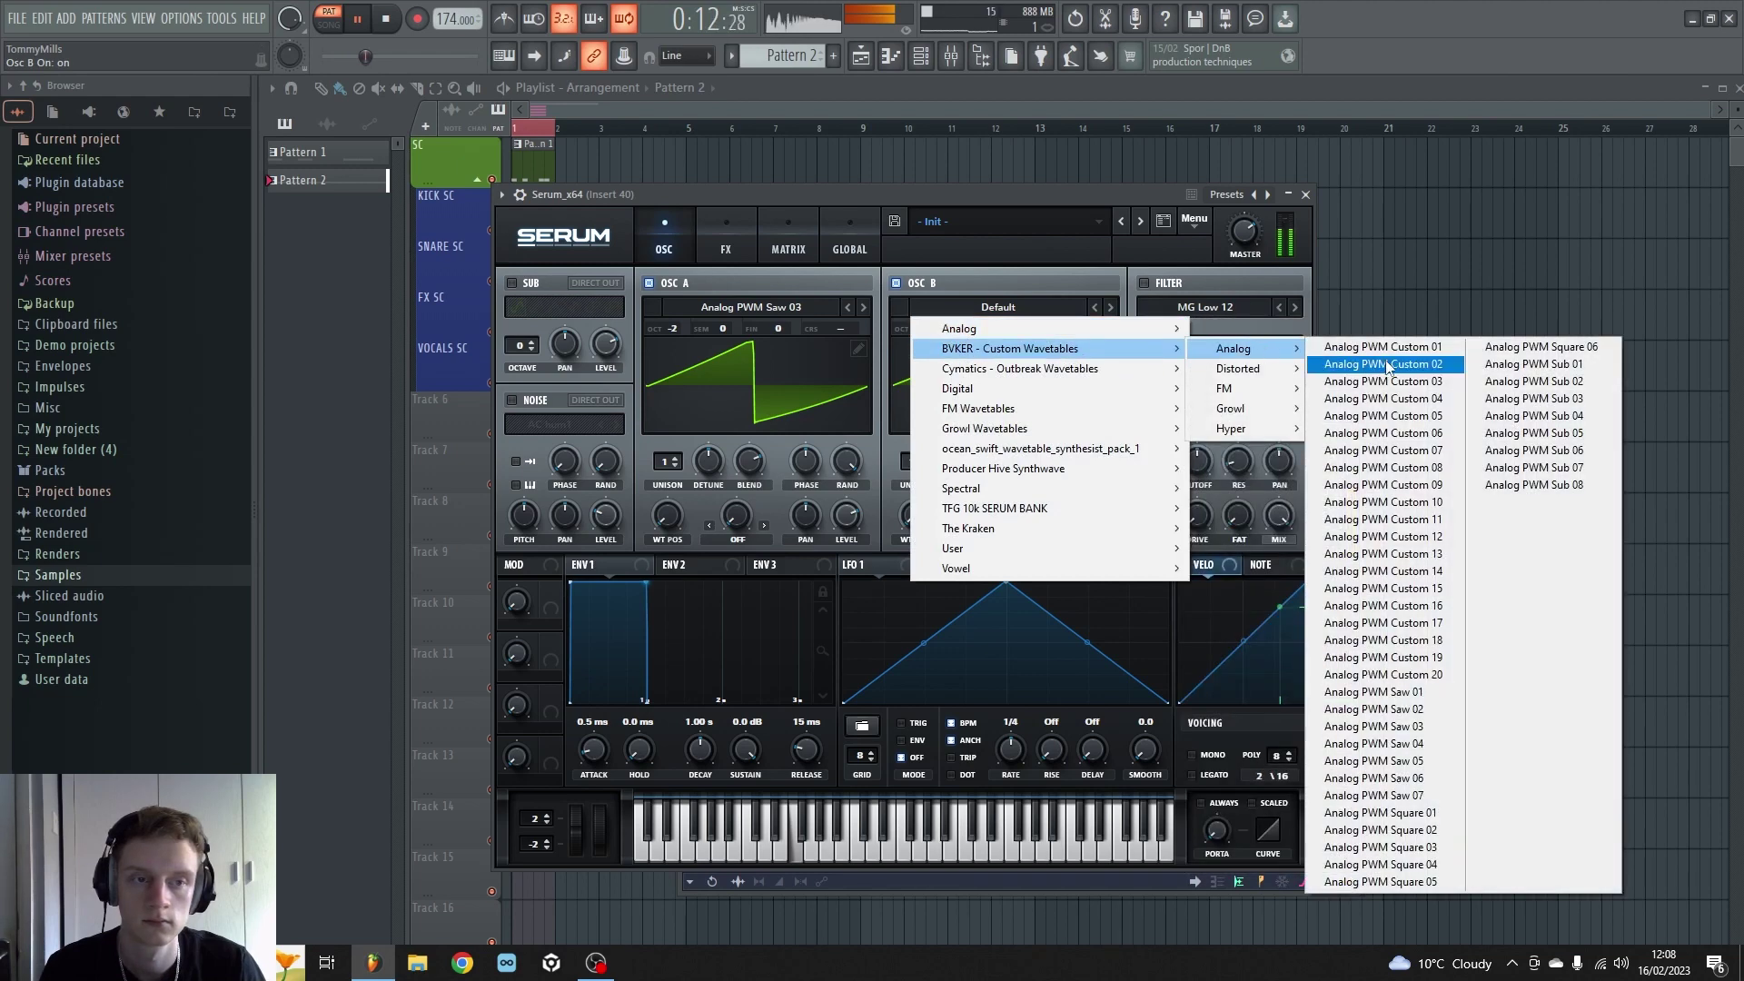
click(1373, 725)
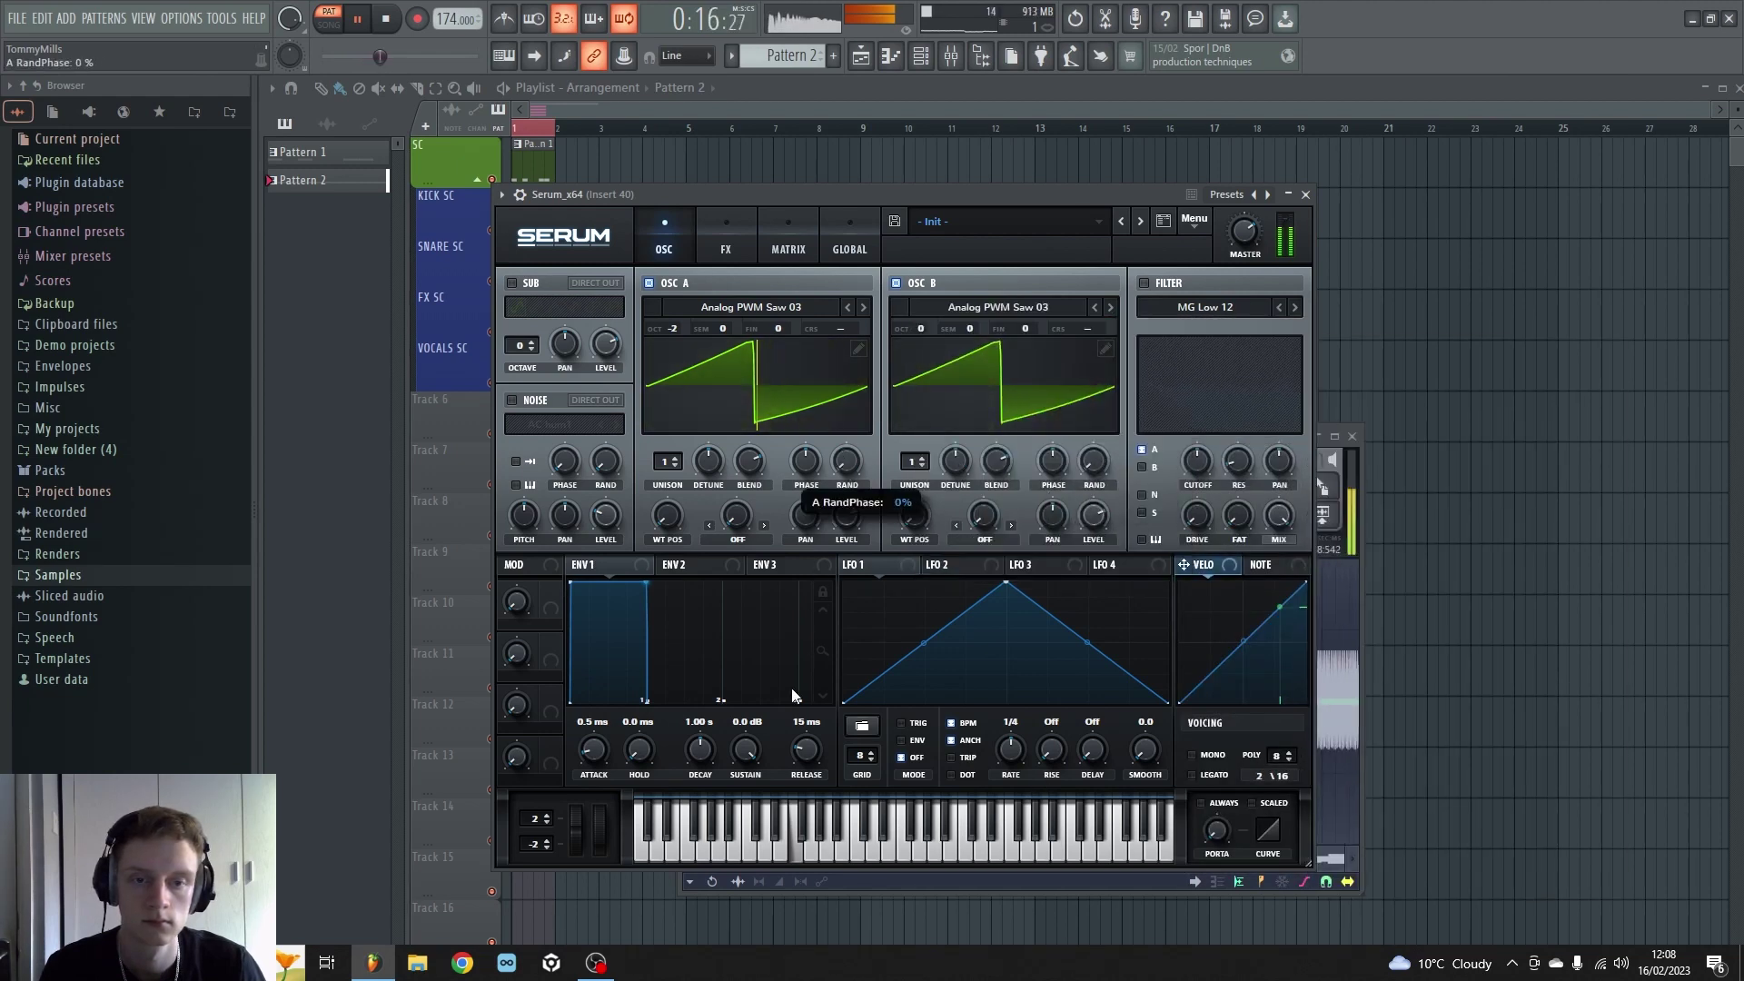
Step: Remove the fundamental from all frames of oscillator A's wavetable using the Remove Fundamental (HPF) process
click(858, 349)
click(731, 408)
click(650, 405)
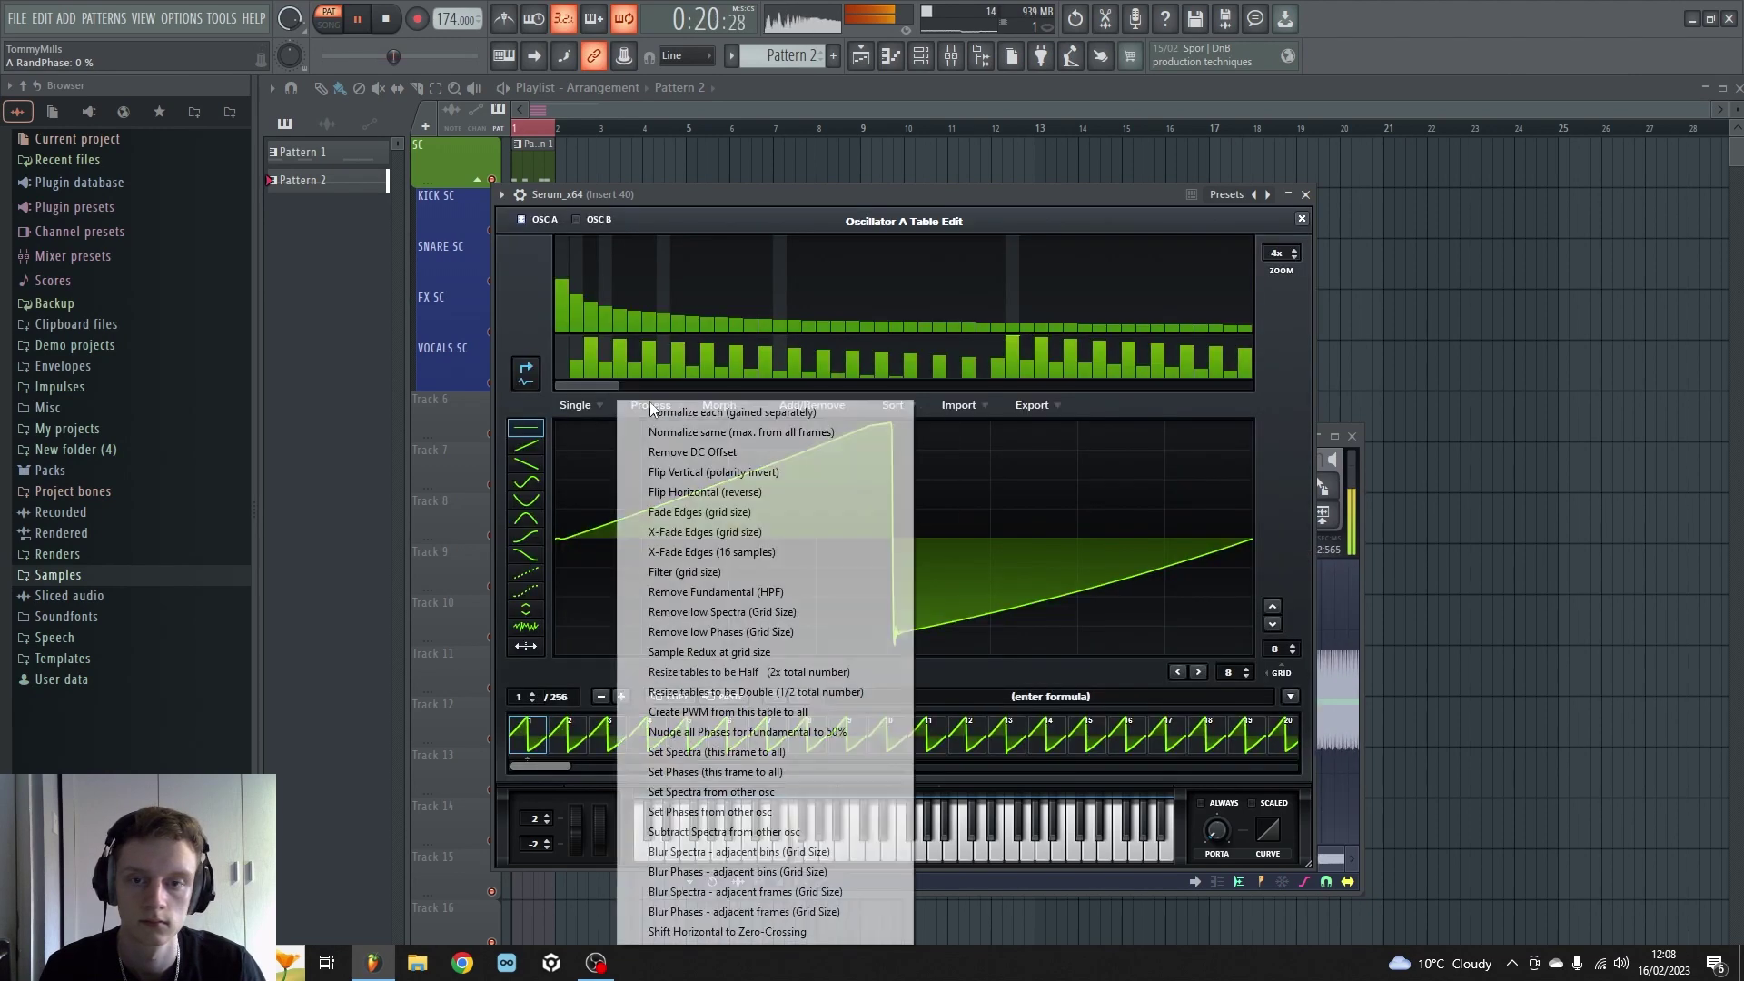
click(716, 591)
click(1301, 219)
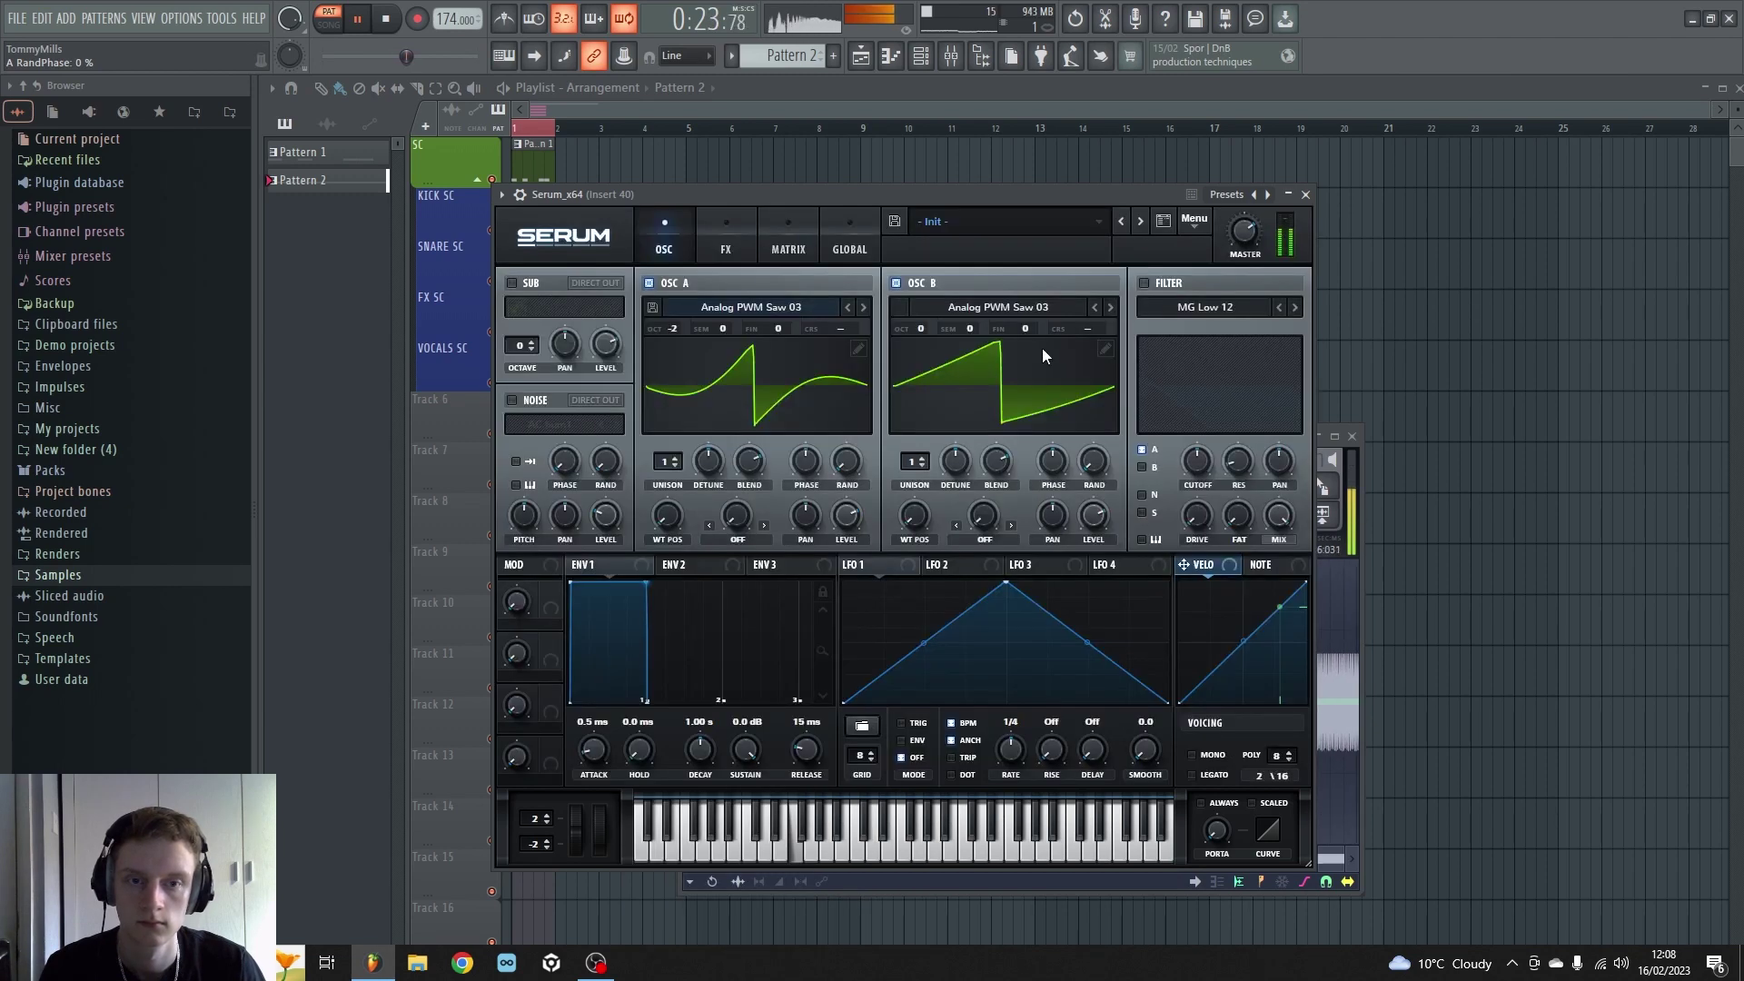
Step: Apply the Remove Fundamental (HPF) process to oscillator B's wavetable
click(1106, 341)
click(665, 406)
click(686, 399)
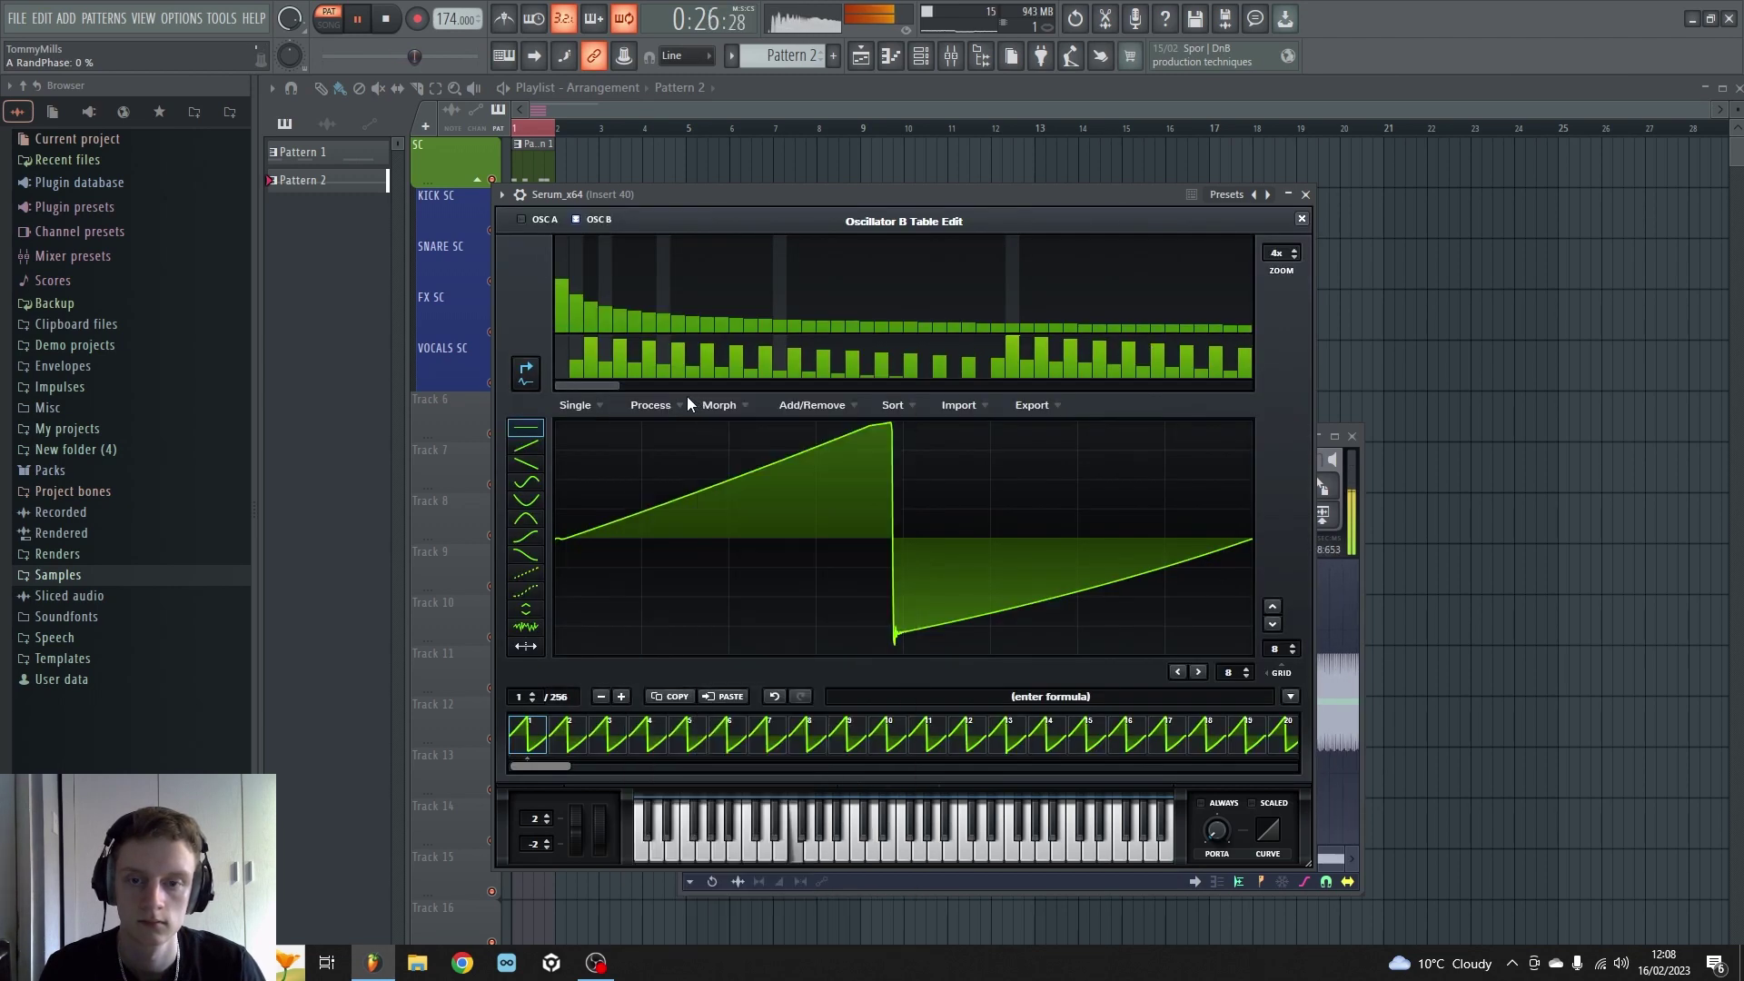
click(686, 399)
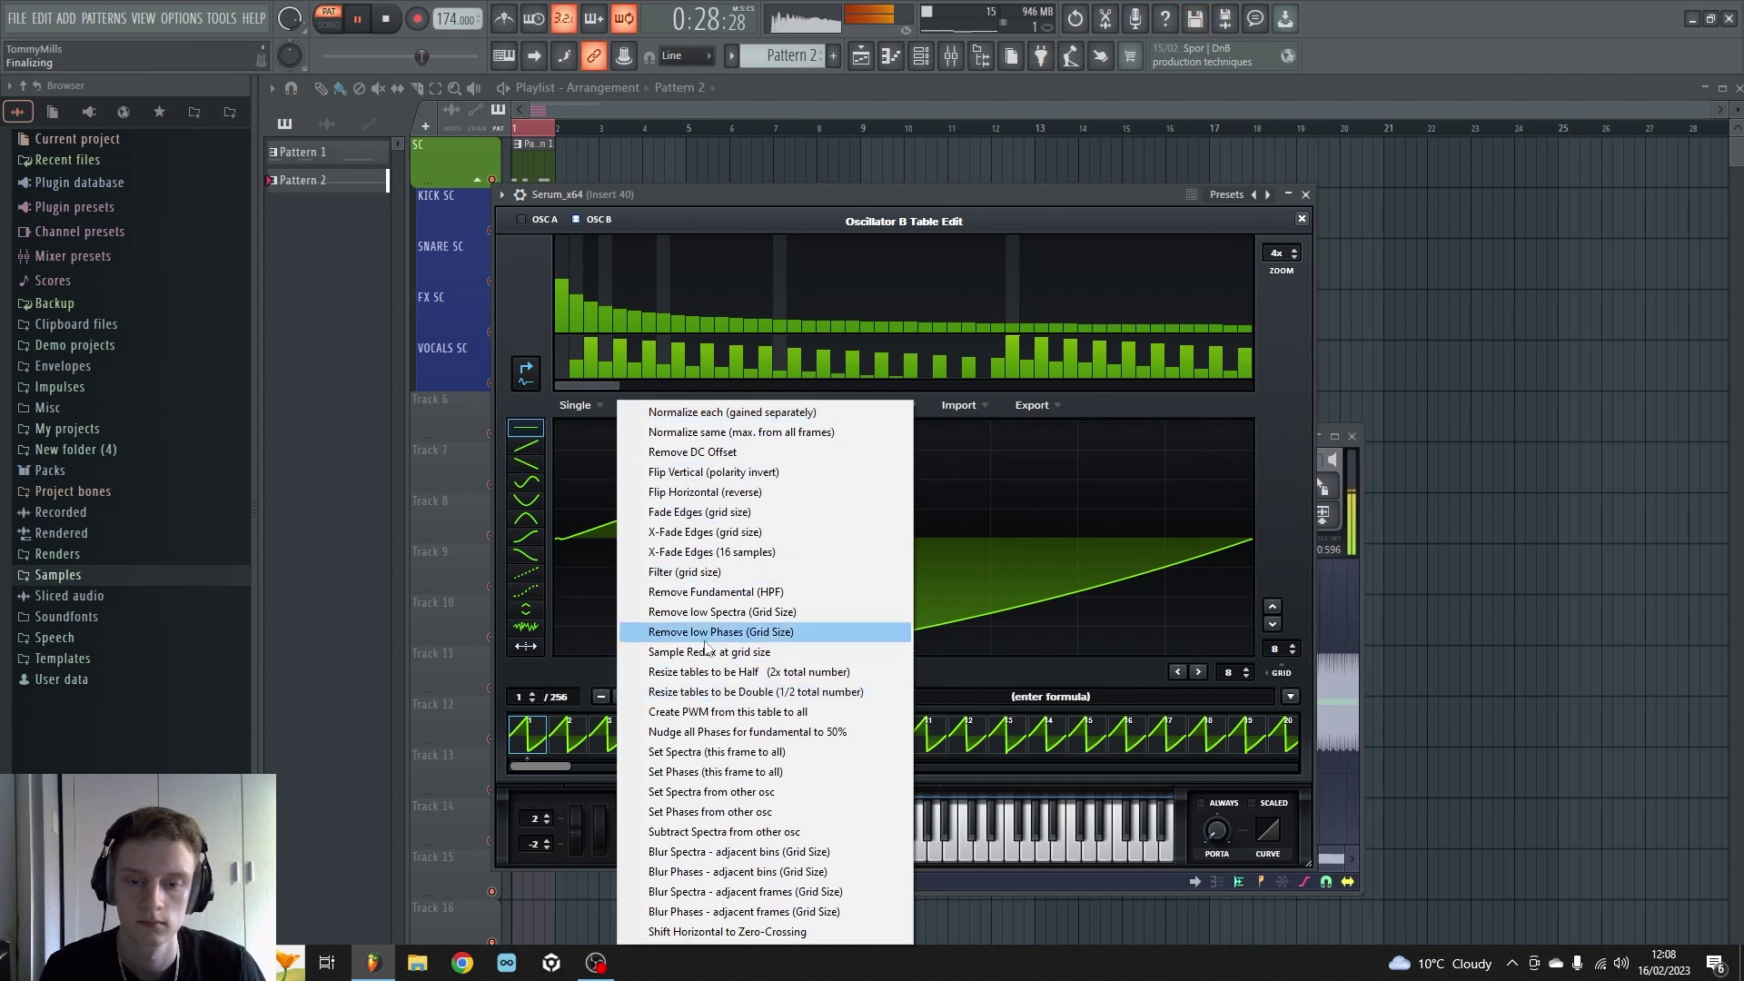
click(747, 611)
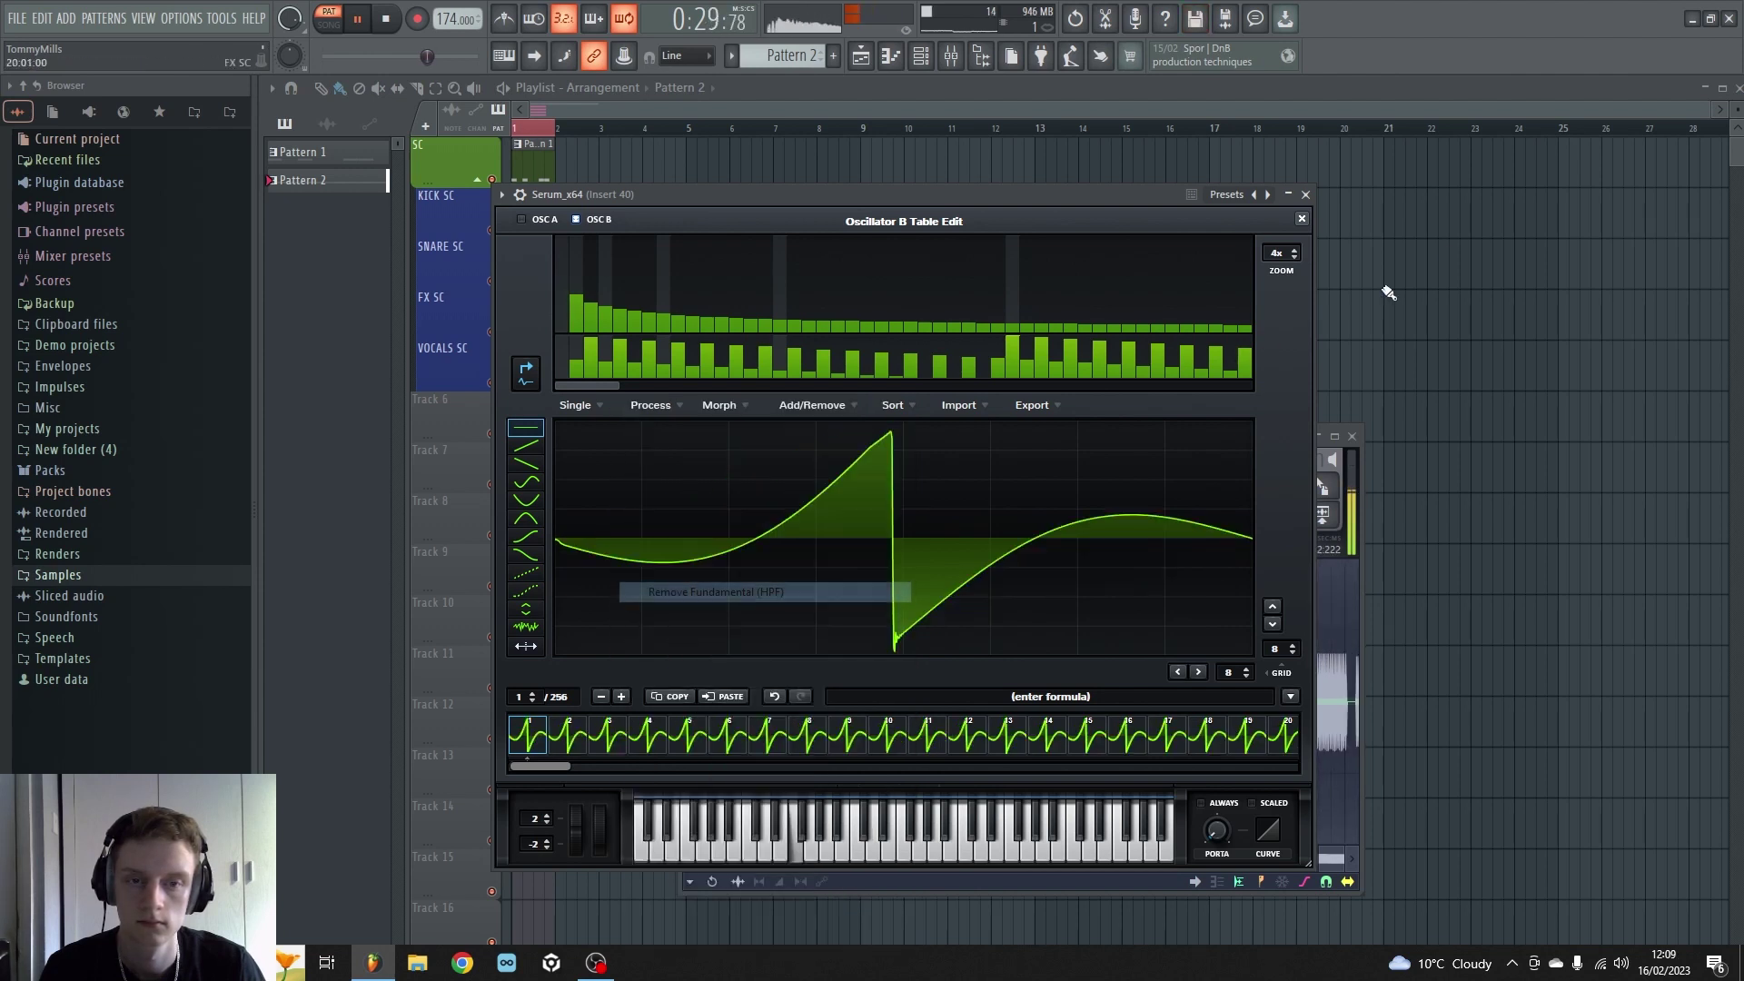
click(1301, 219)
Step: Detune oscillator A by -36 cents and set oscillator B to octave -2 with a fine tuning of about 34 cents
drag(766, 331, 766, 358)
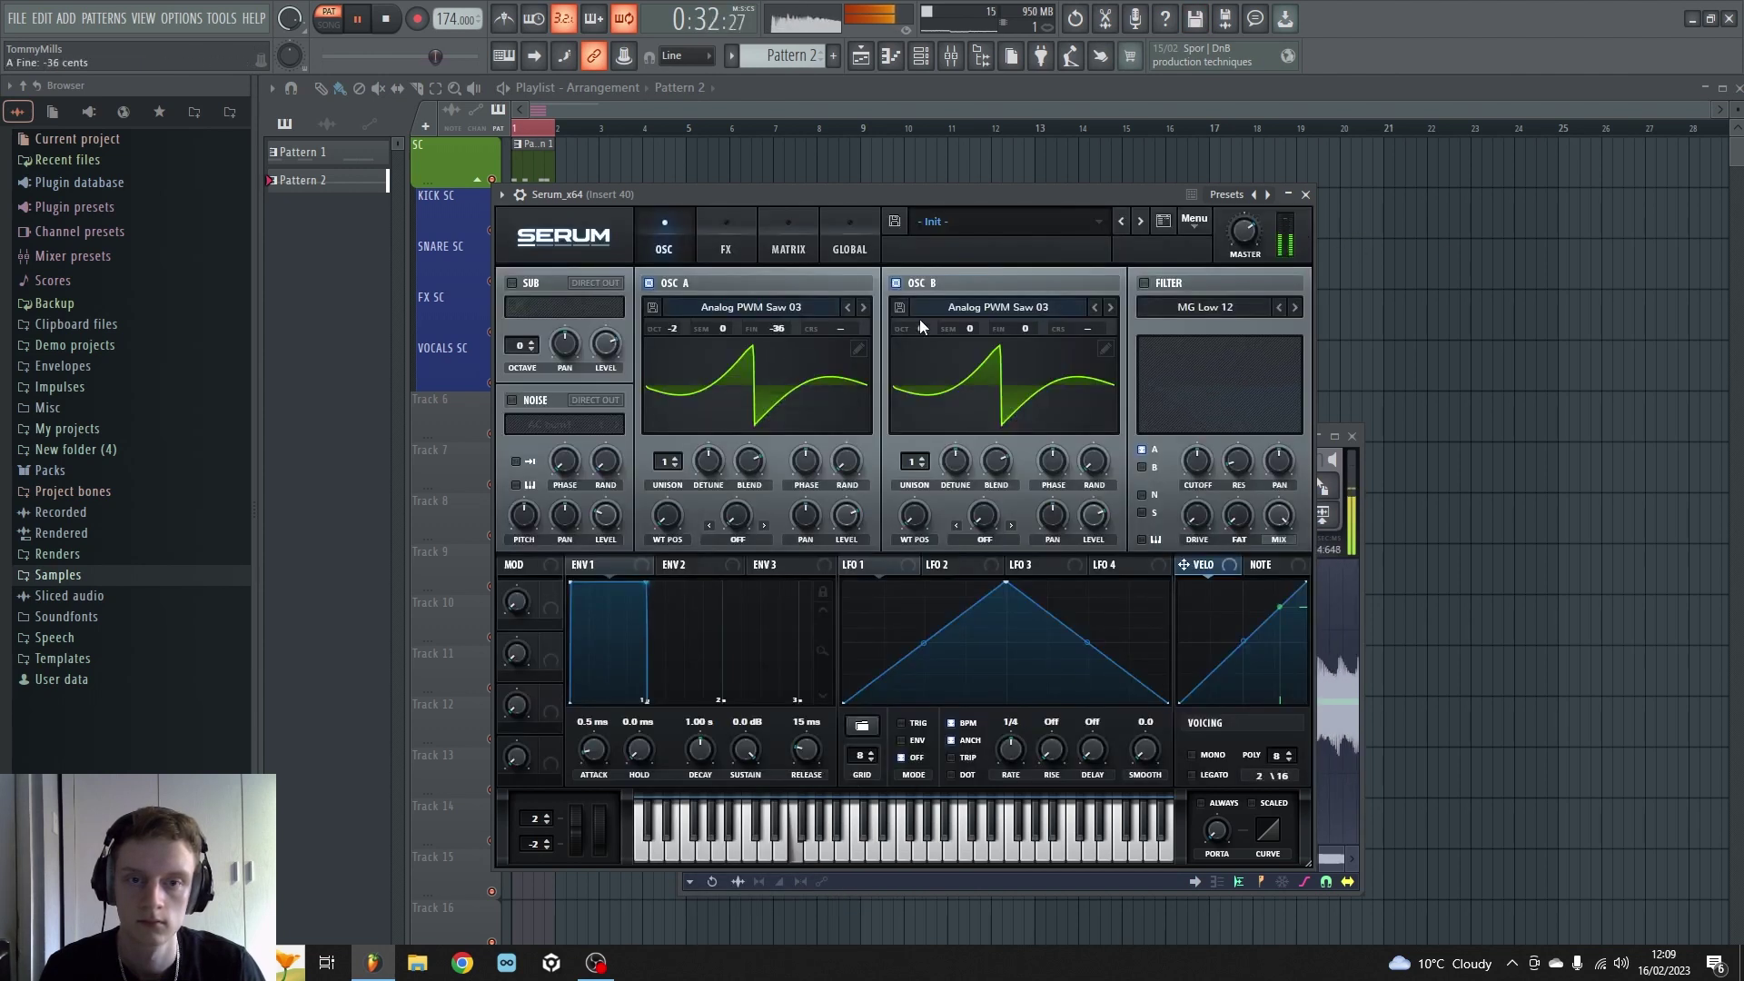
drag(919, 320, 912, 376)
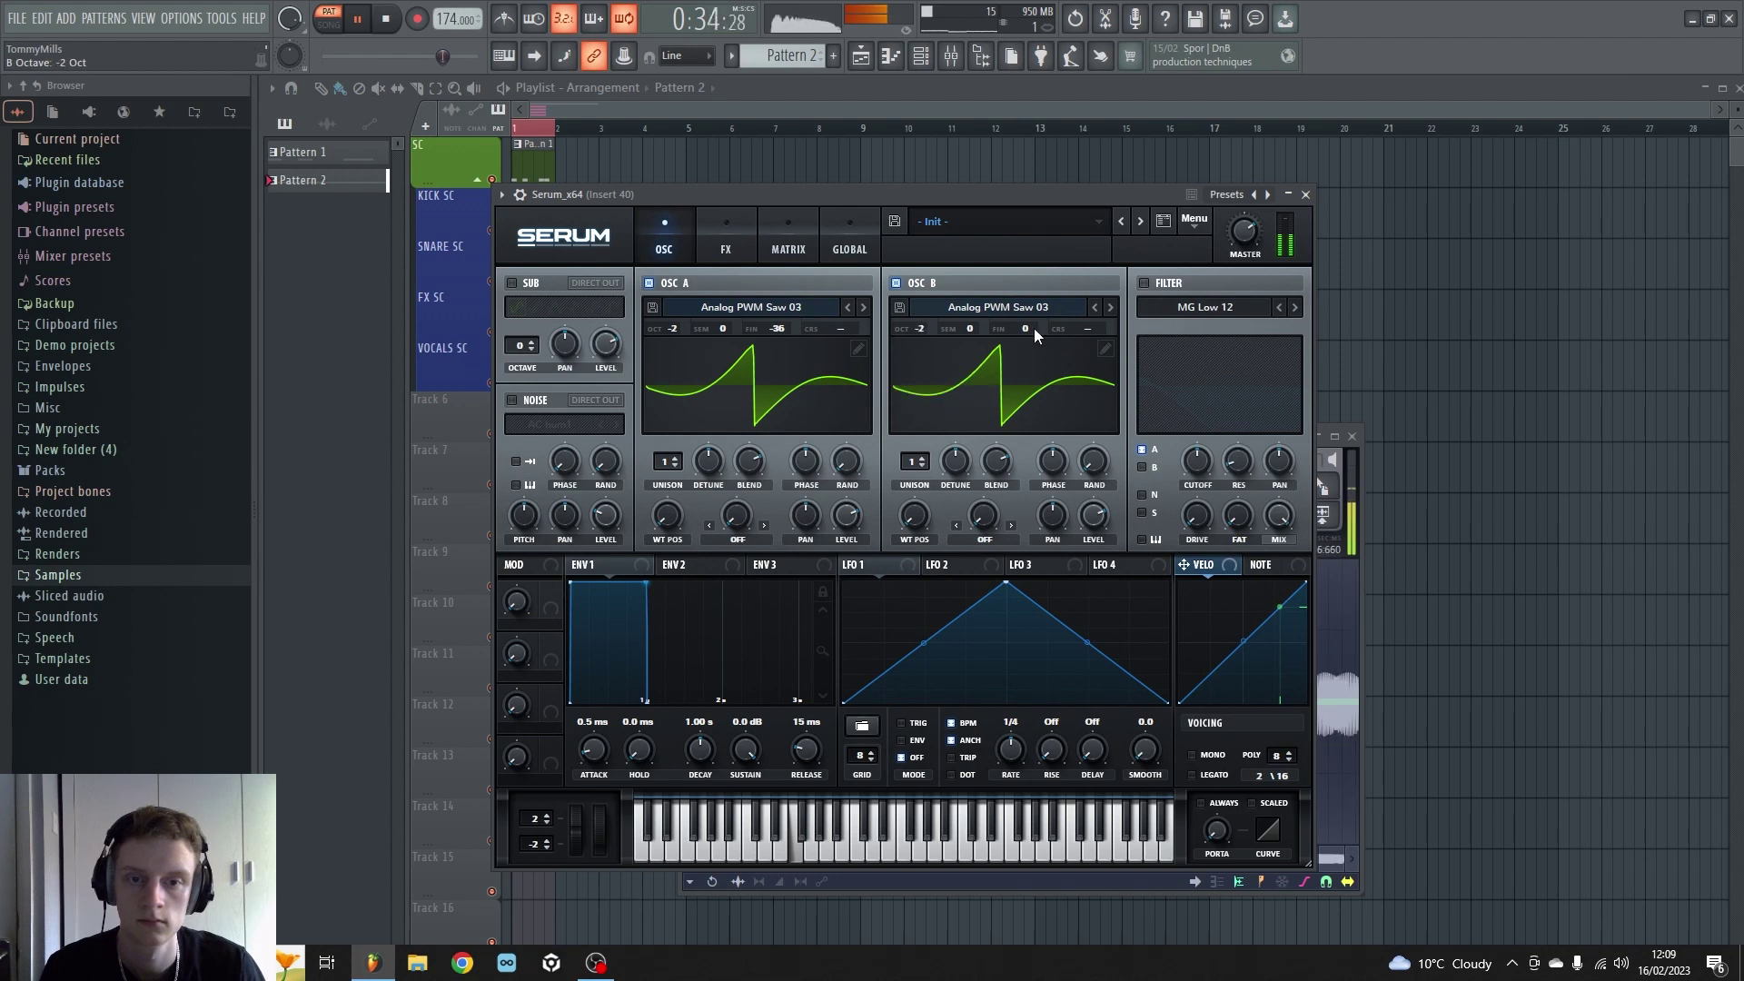
drag(1034, 329, 1048, 313)
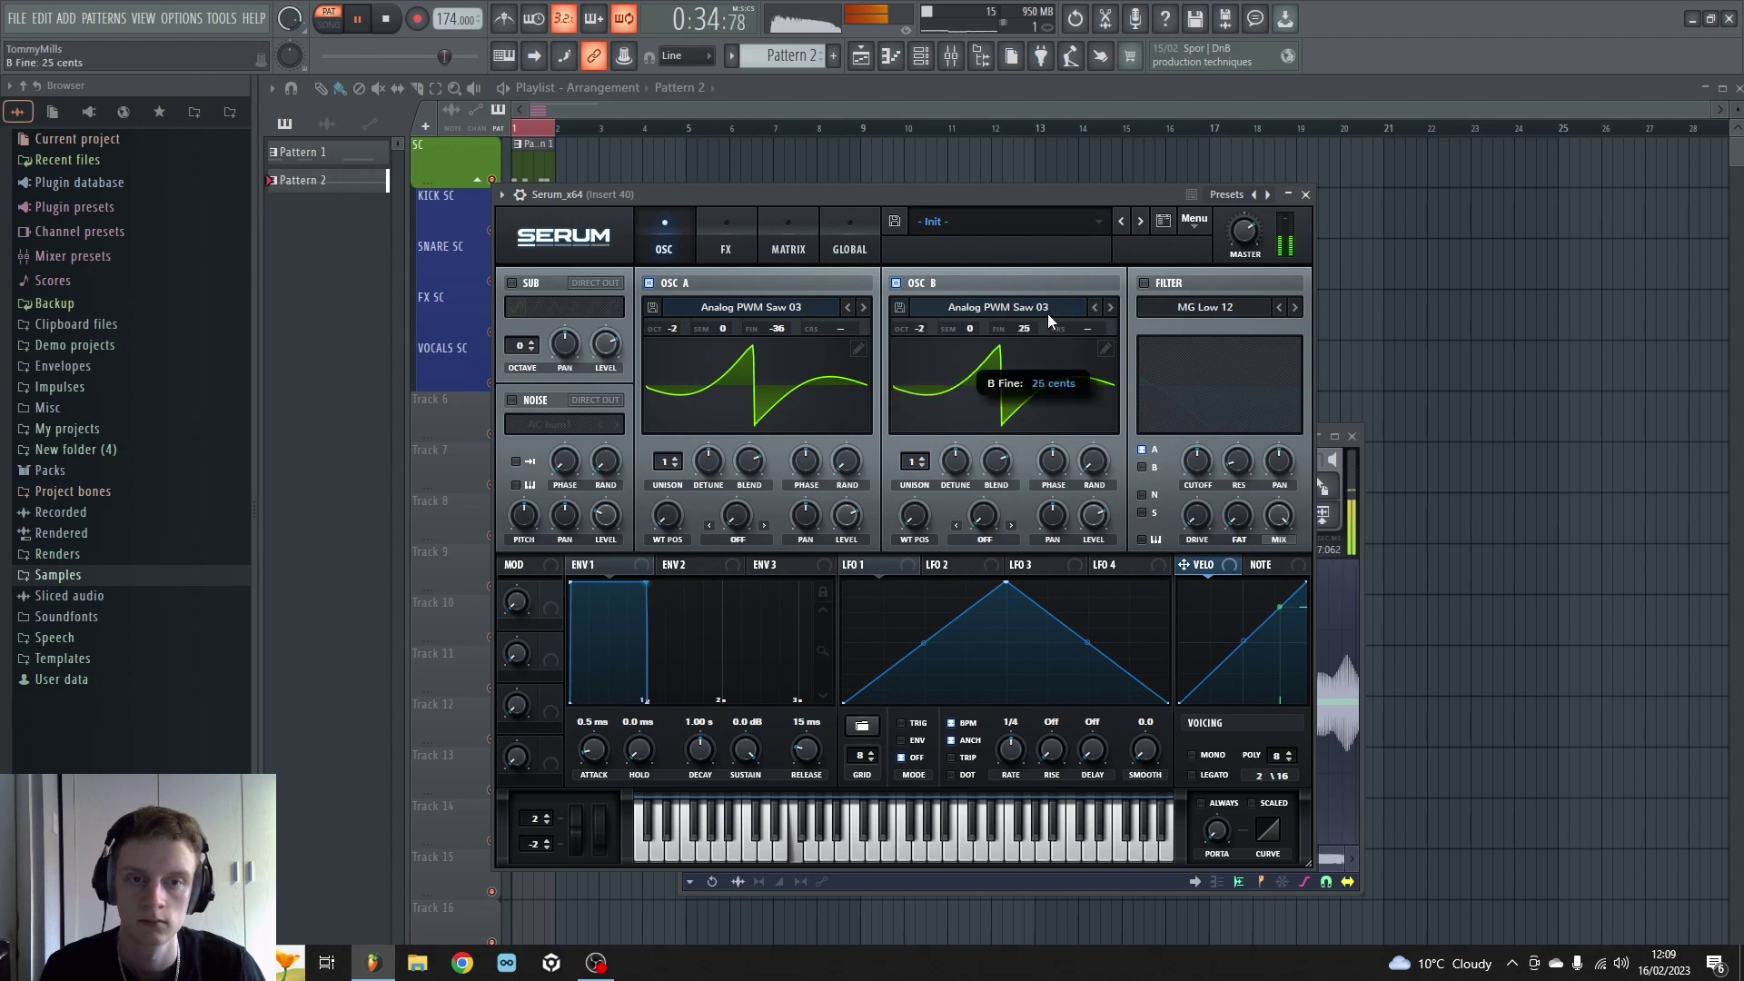
Step: Enable the sub oscillator at octave -2 and raise oscillators A and B to octave -1
click(511, 282)
drag(523, 353, 518, 374)
drag(684, 325, 686, 312)
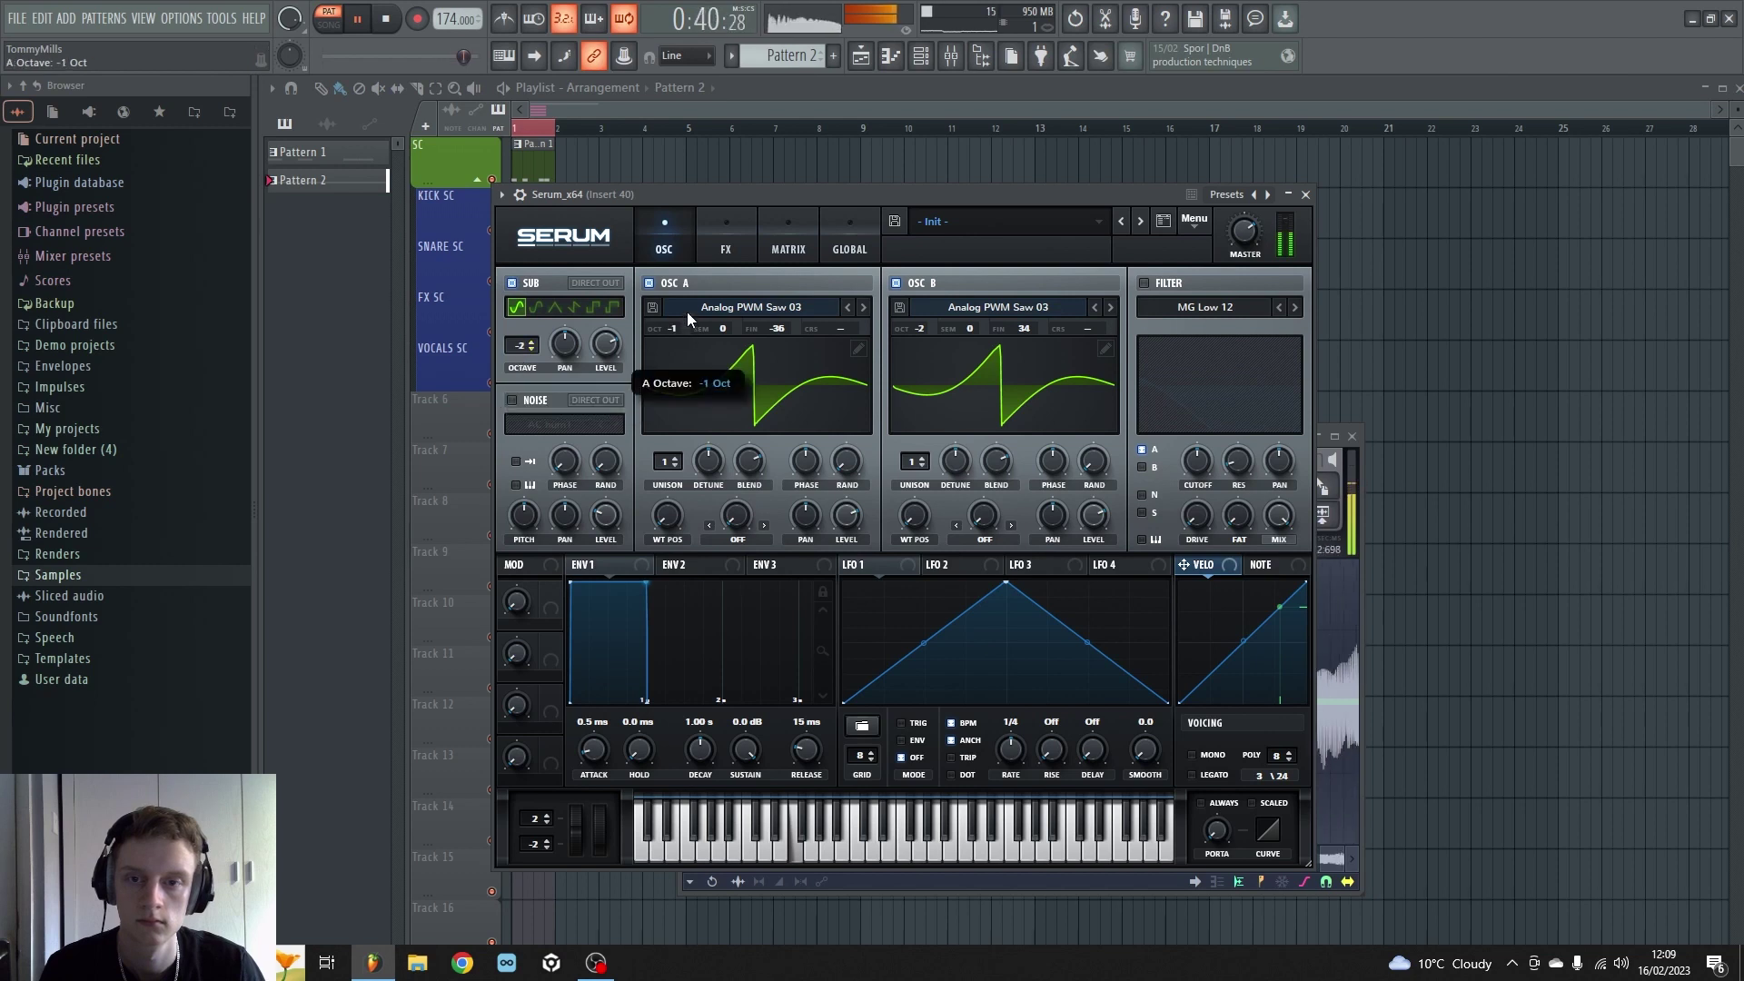
drag(923, 329, 922, 312)
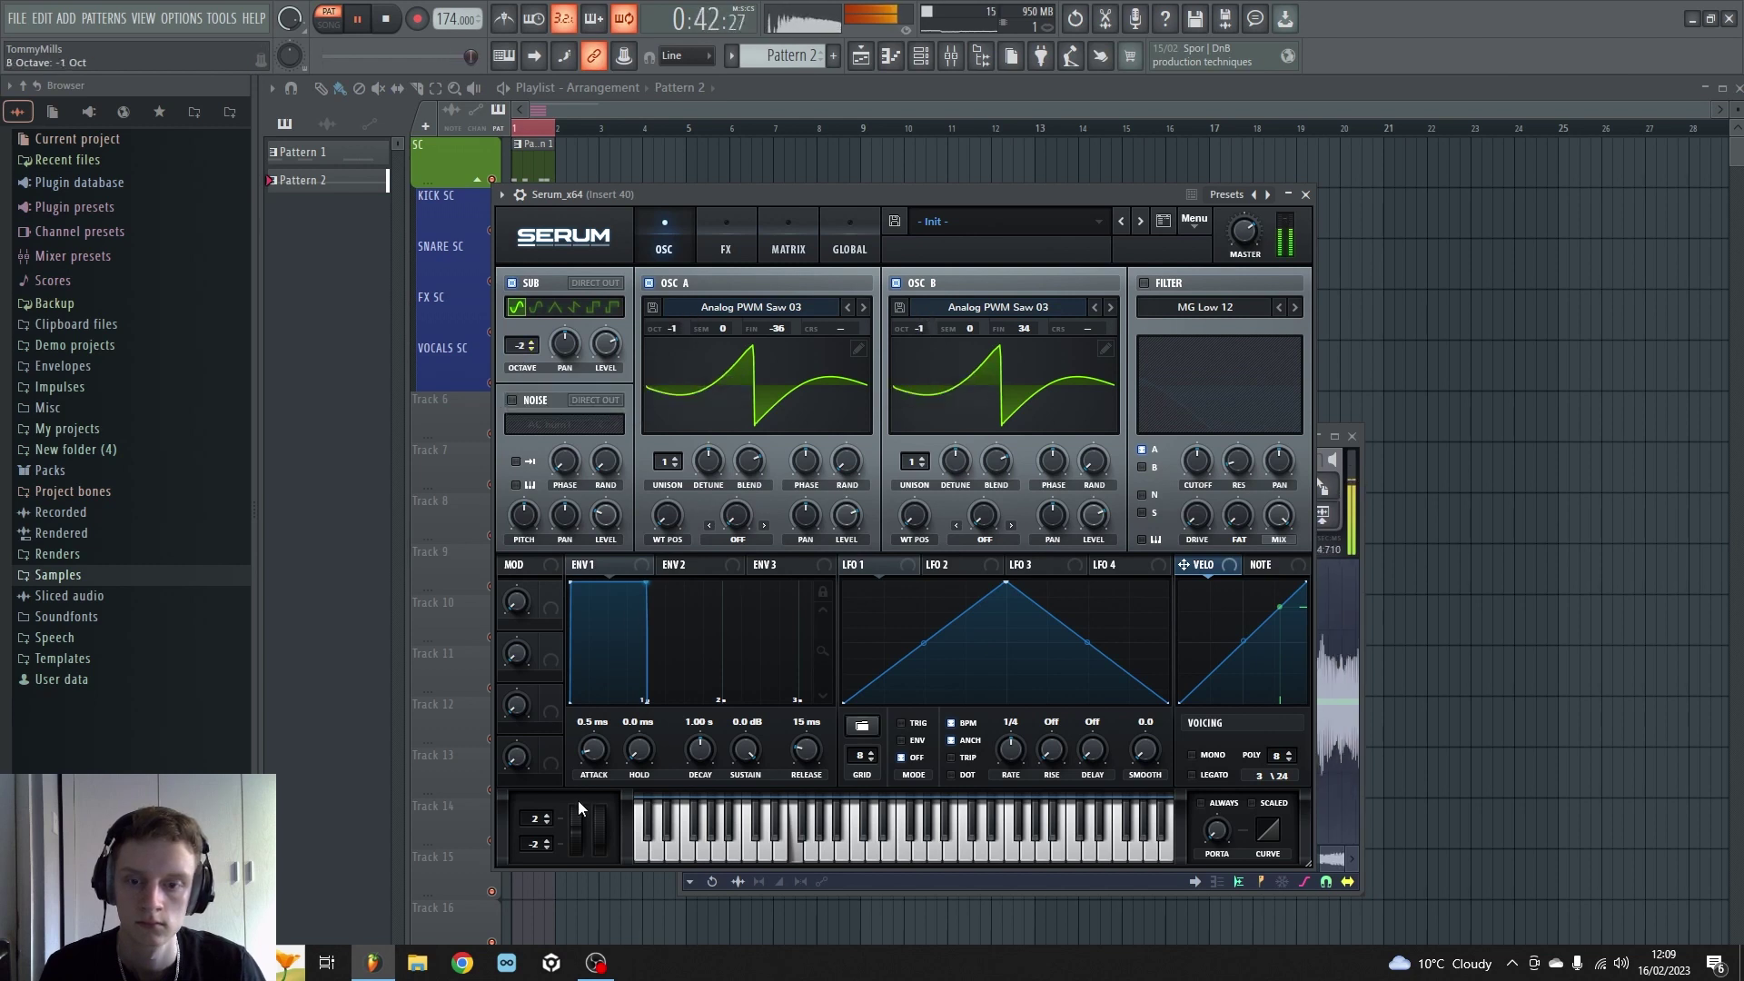
drag(517, 350, 523, 352)
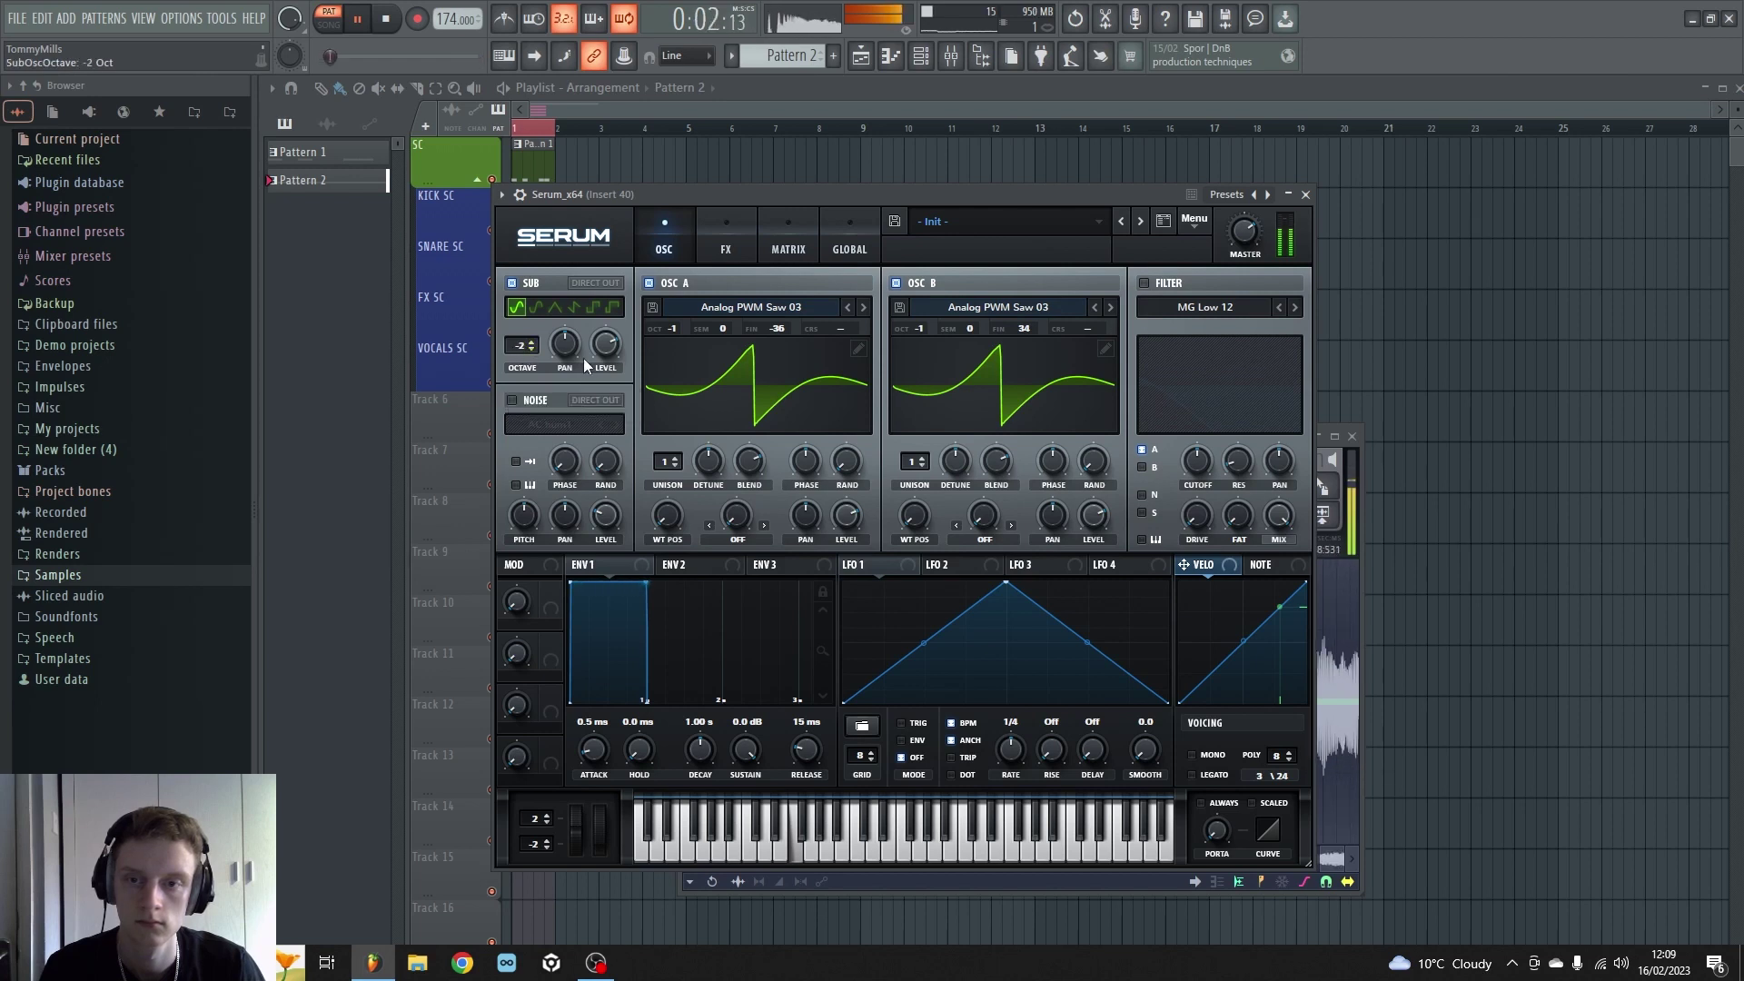
Step: Enable the Tube distortion effect and raise its drive to about 86%
click(736, 241)
click(556, 313)
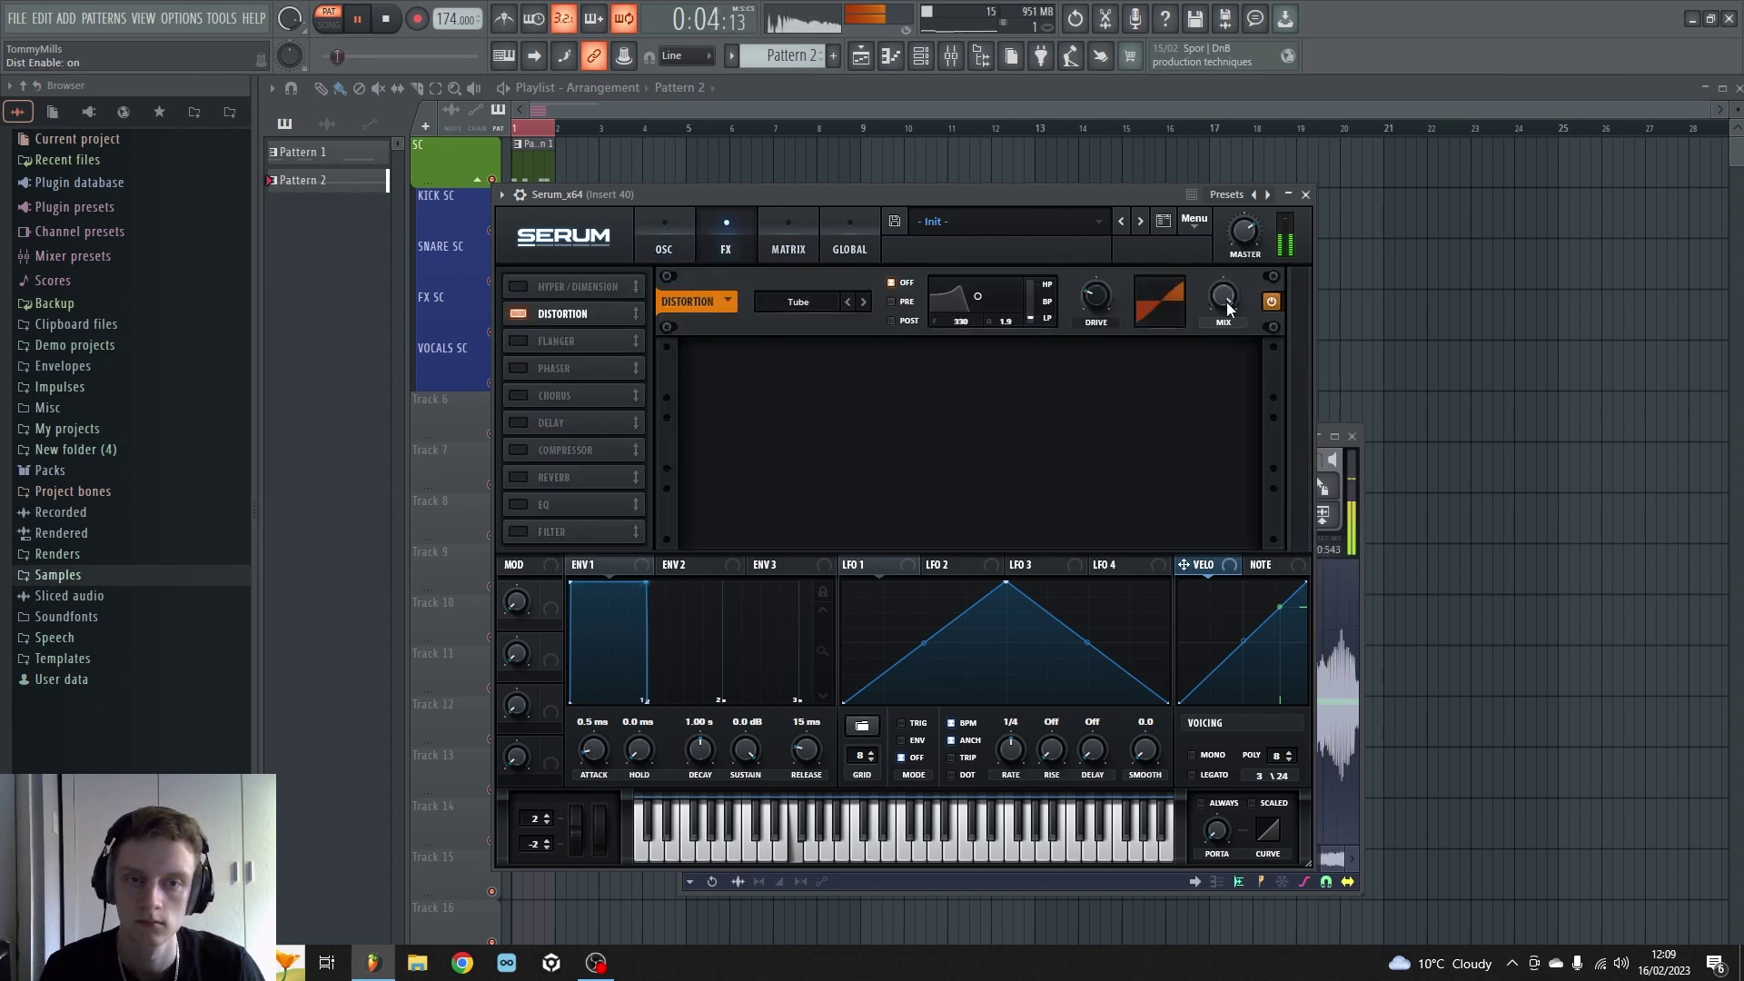
drag(1096, 295, 1152, 216)
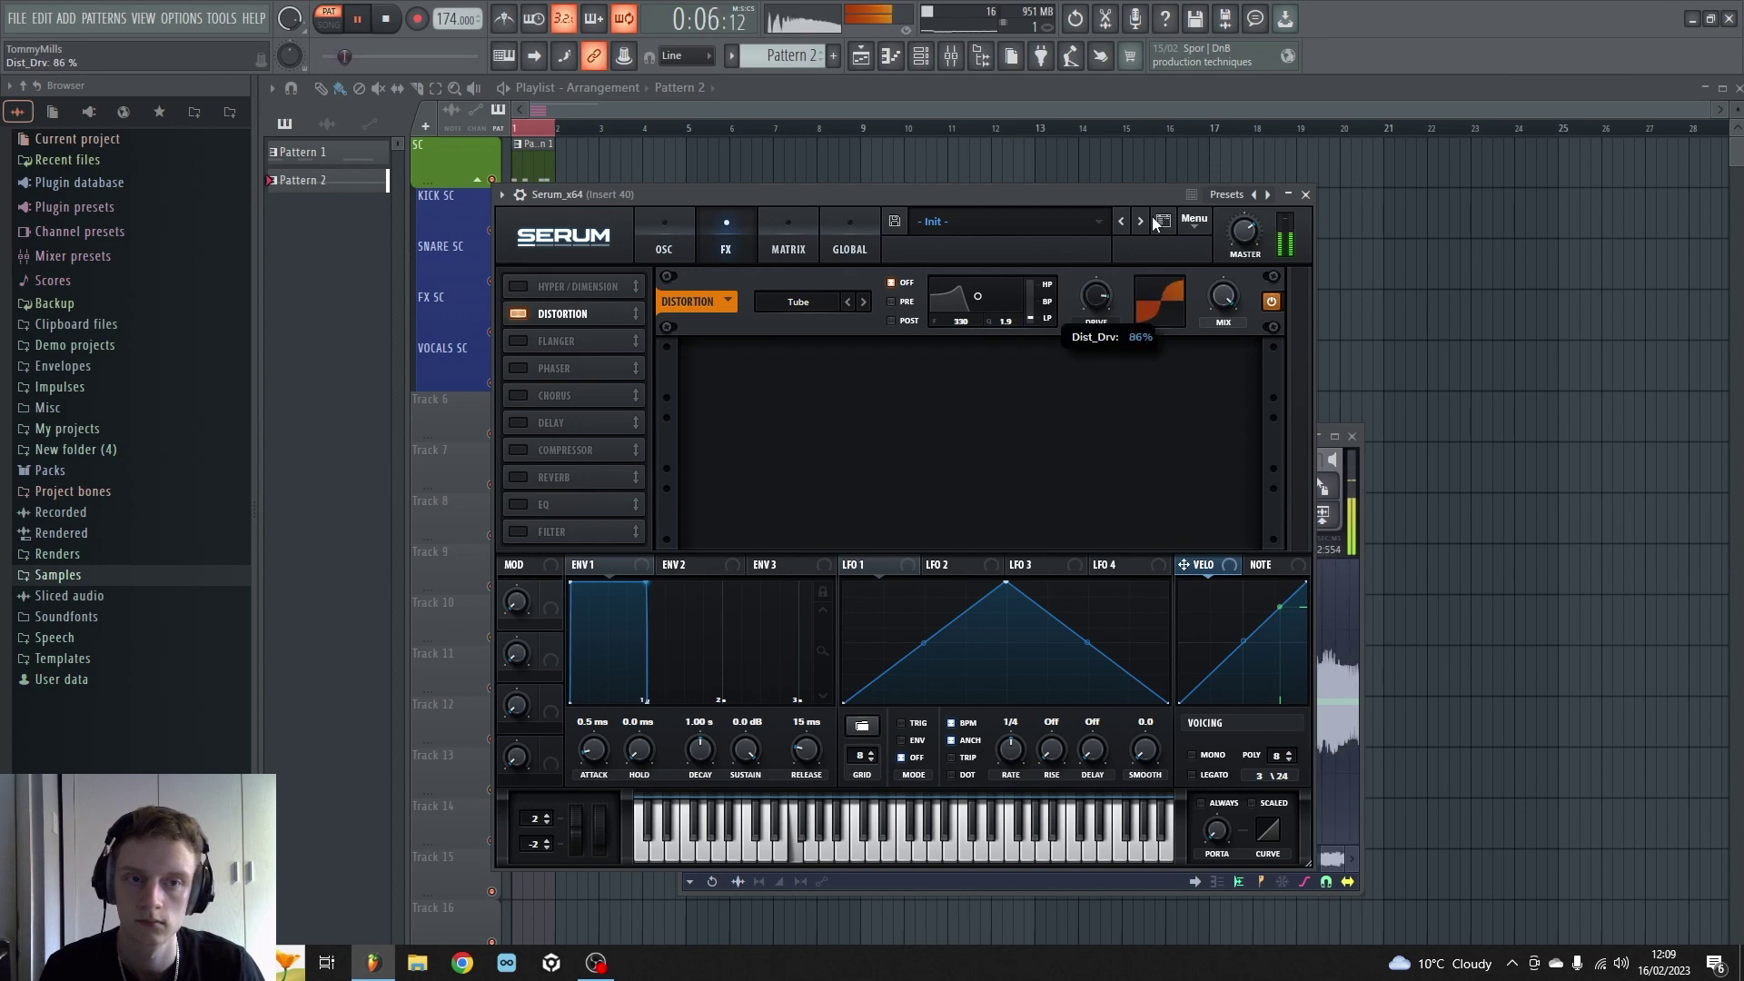
Step: Set the upward pitch bend range to 12 semitones, sweep the pitch wheel during playback, and stop playback
click(681, 252)
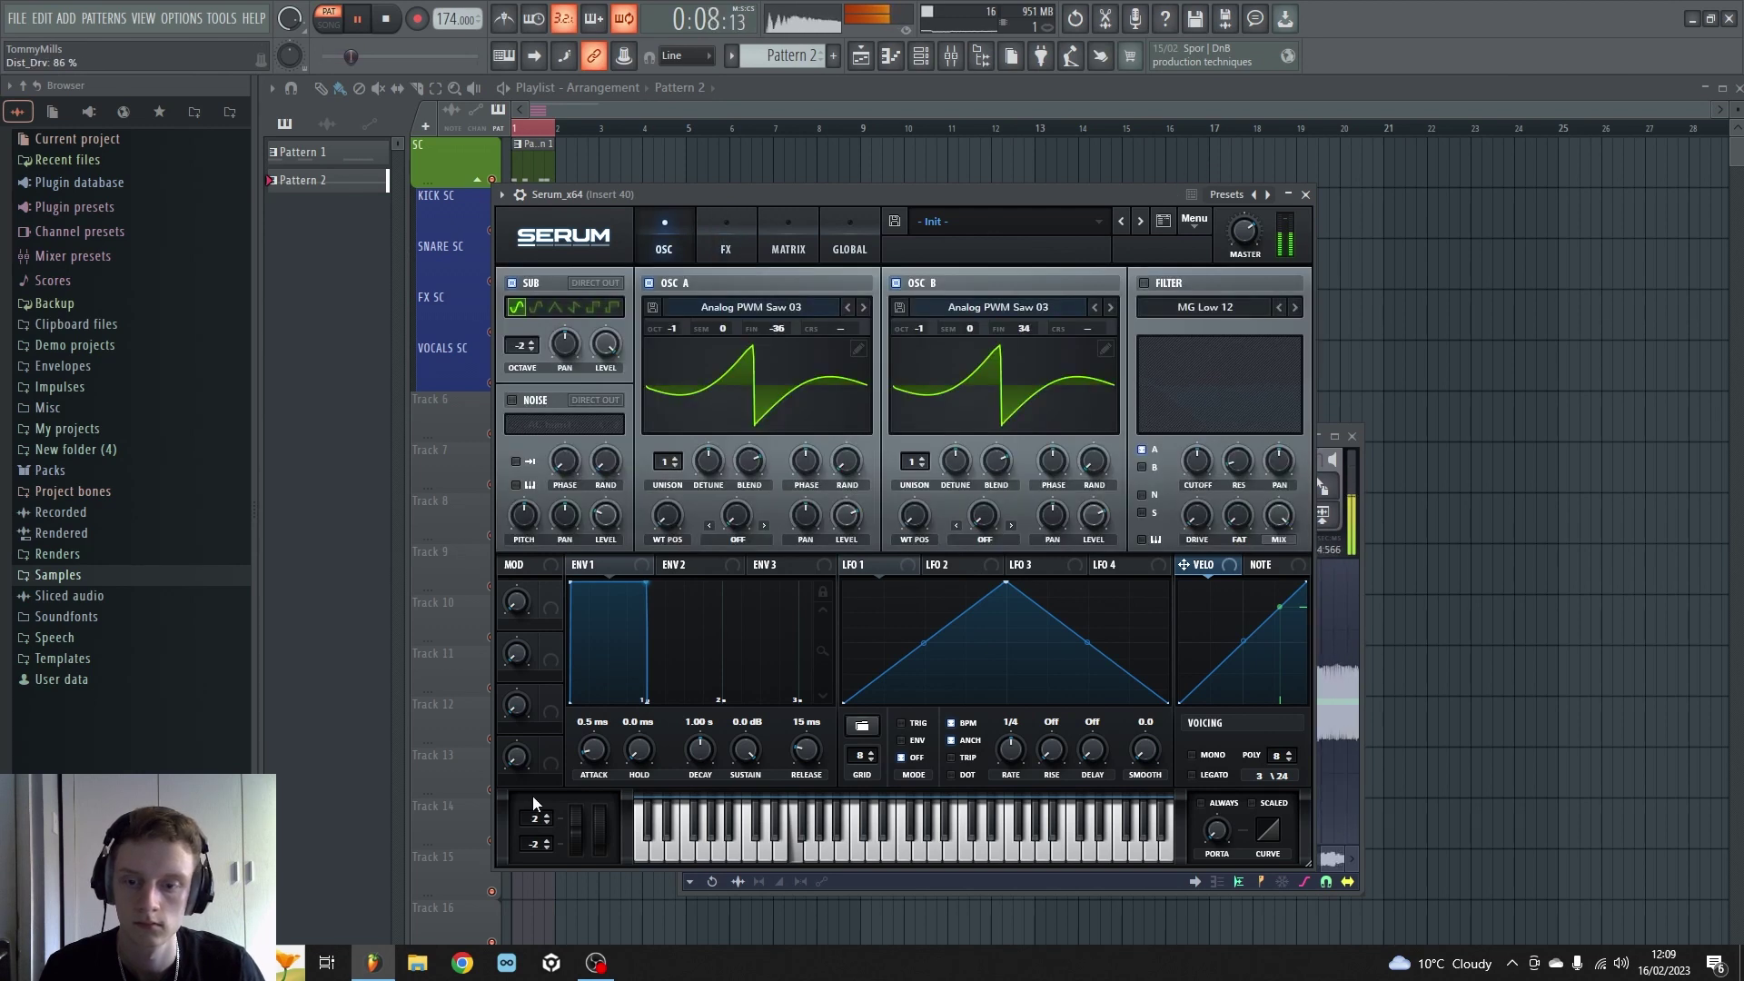
drag(534, 818, 595, 786)
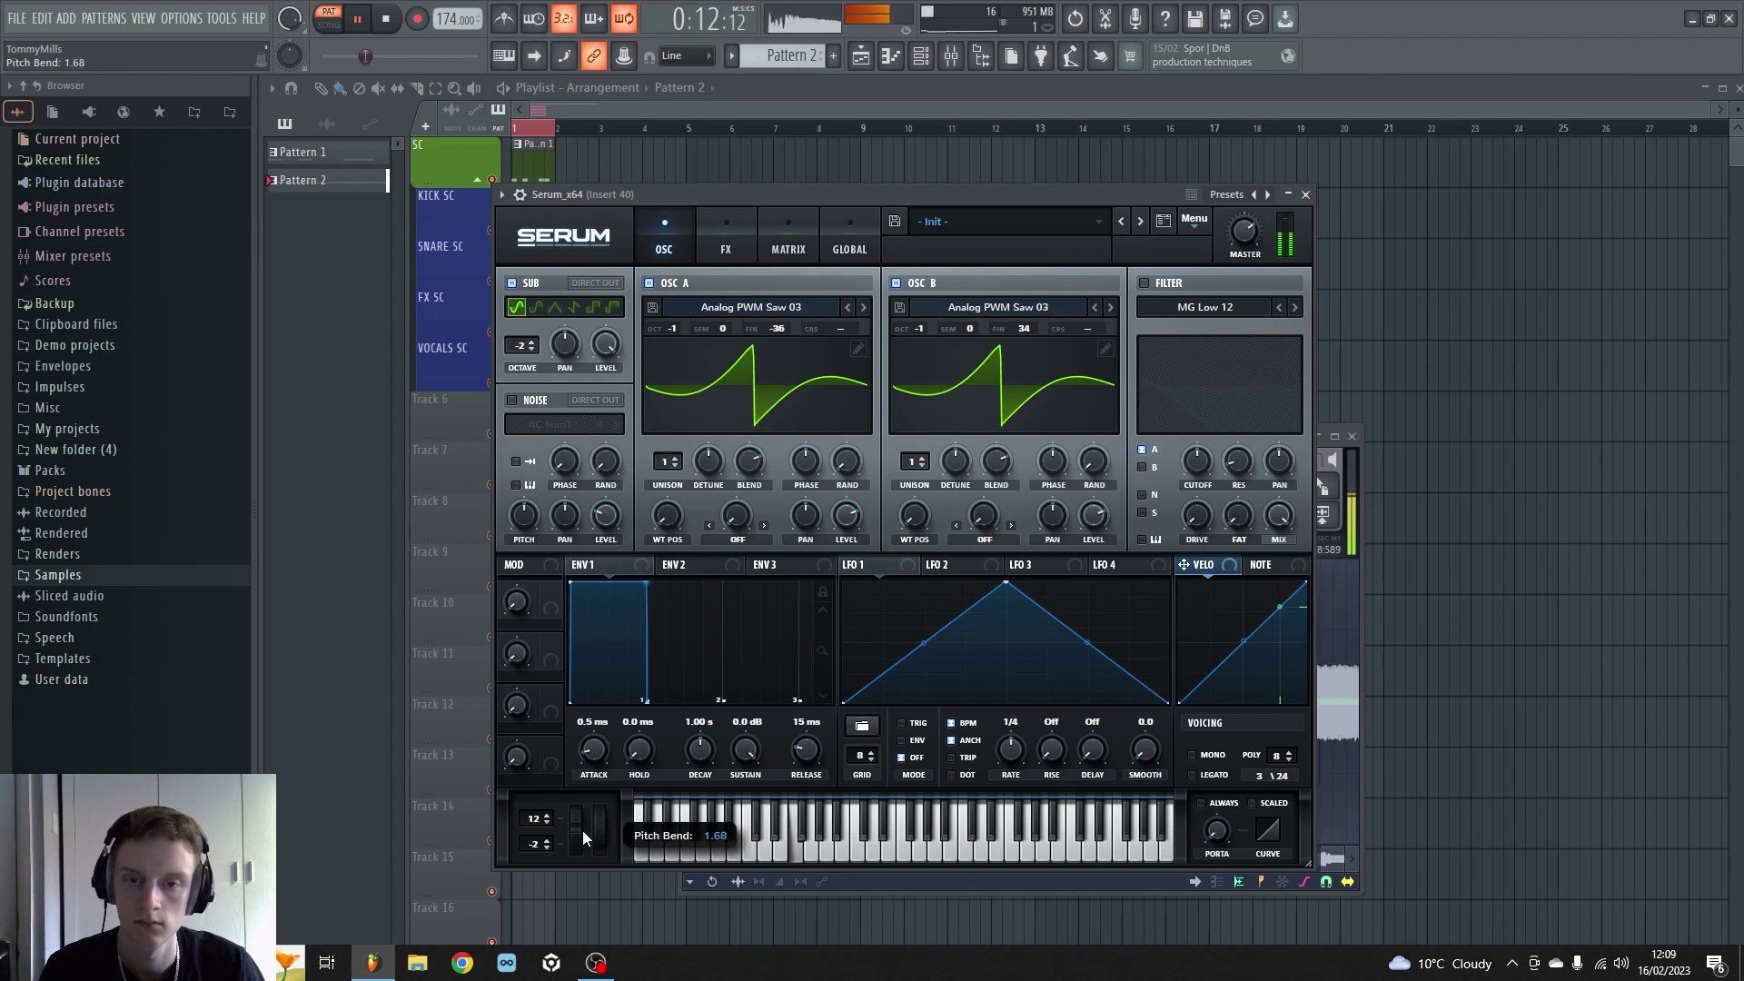
drag(569, 879, 608, 722)
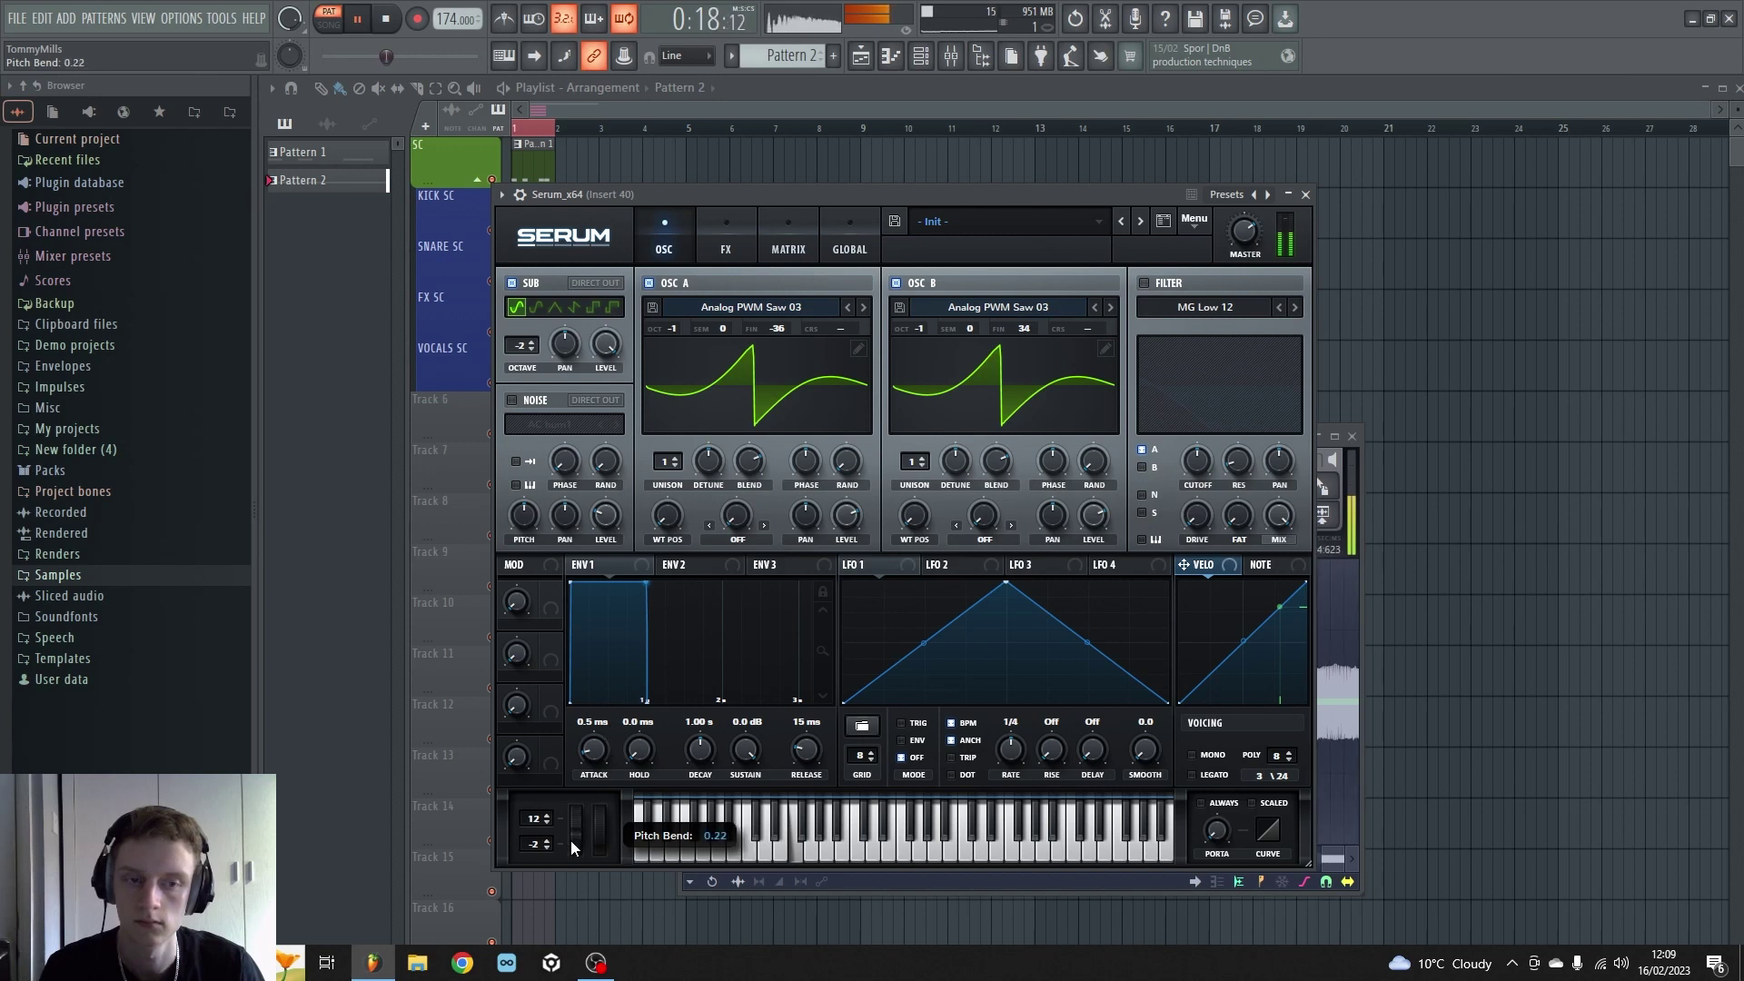
drag(570, 841, 570, 839)
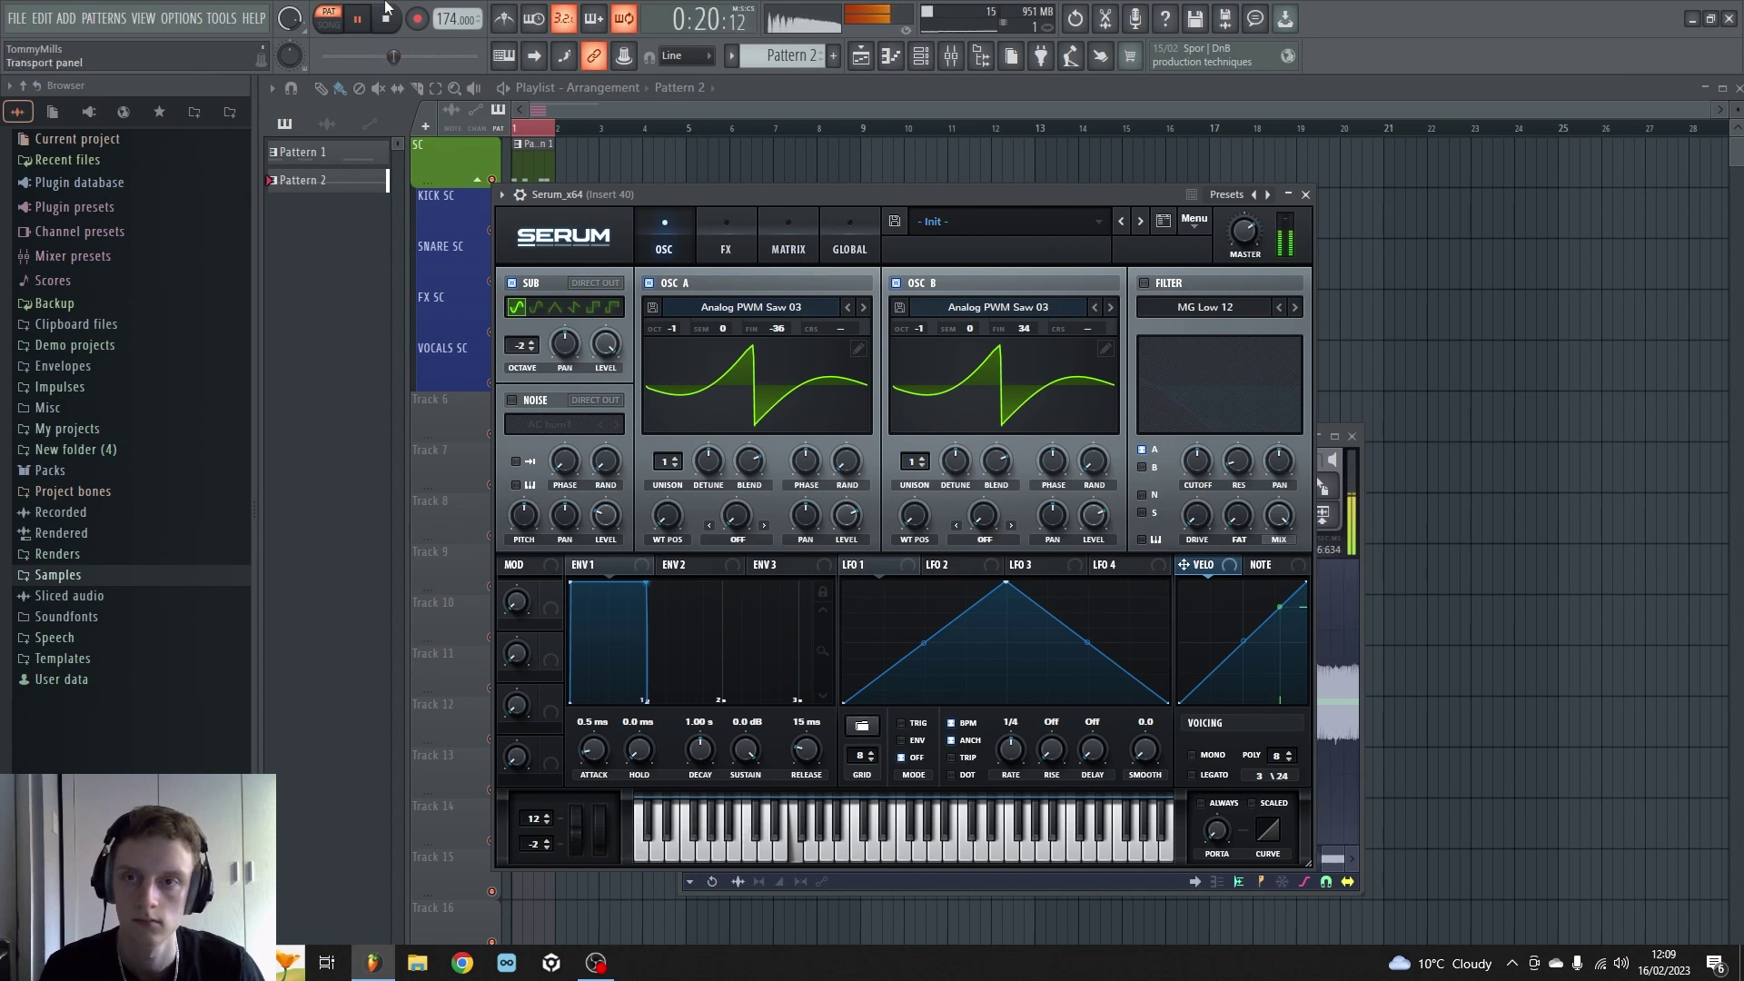
key(space)
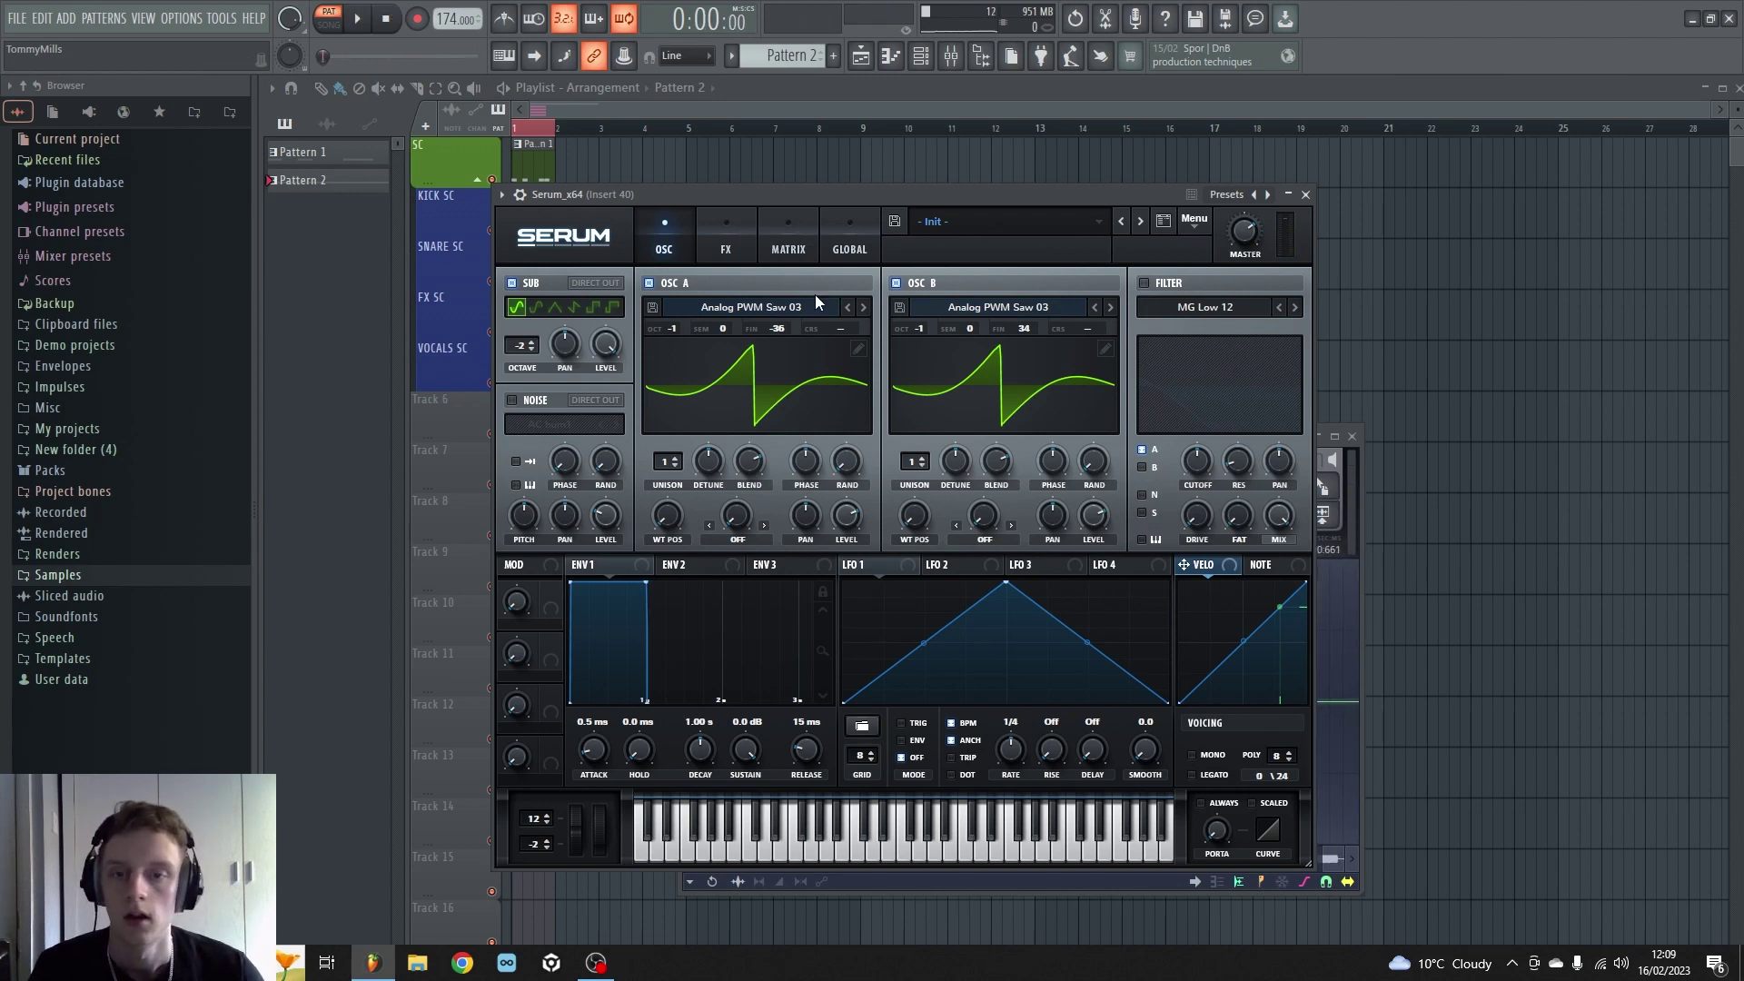
Step: Examine the Remove Fundamental (HPF) process option in oscillator A's wavetable editor
click(858, 348)
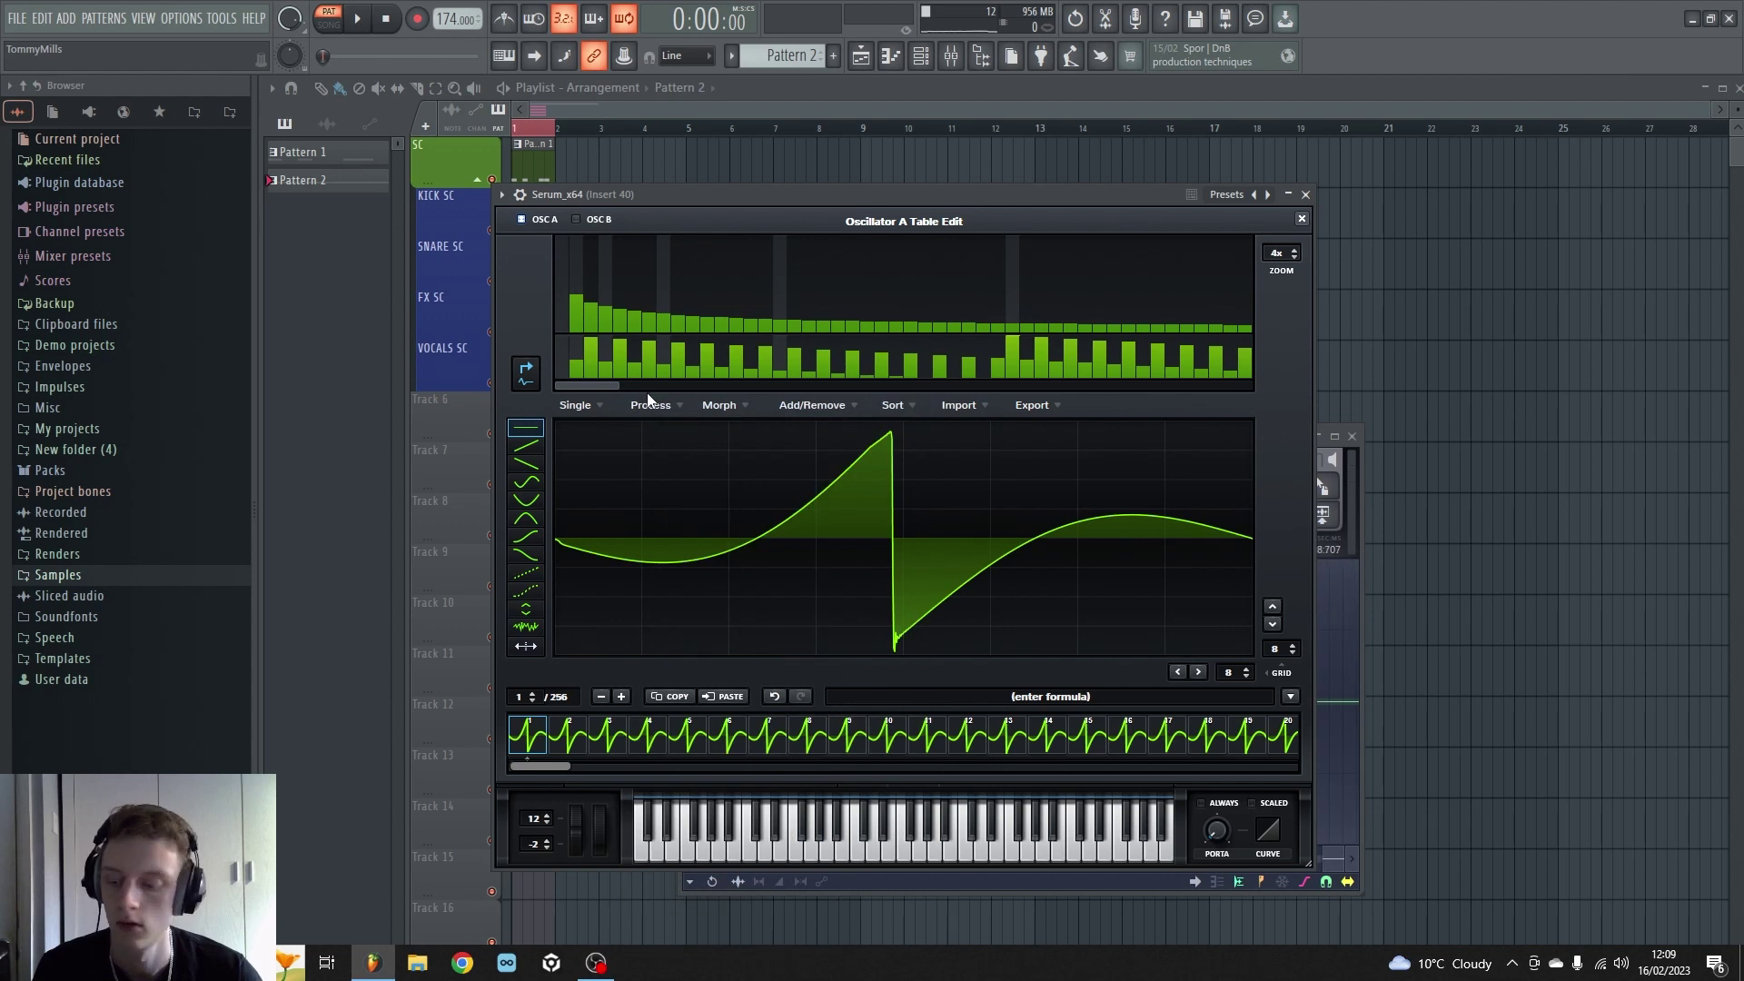
click(648, 401)
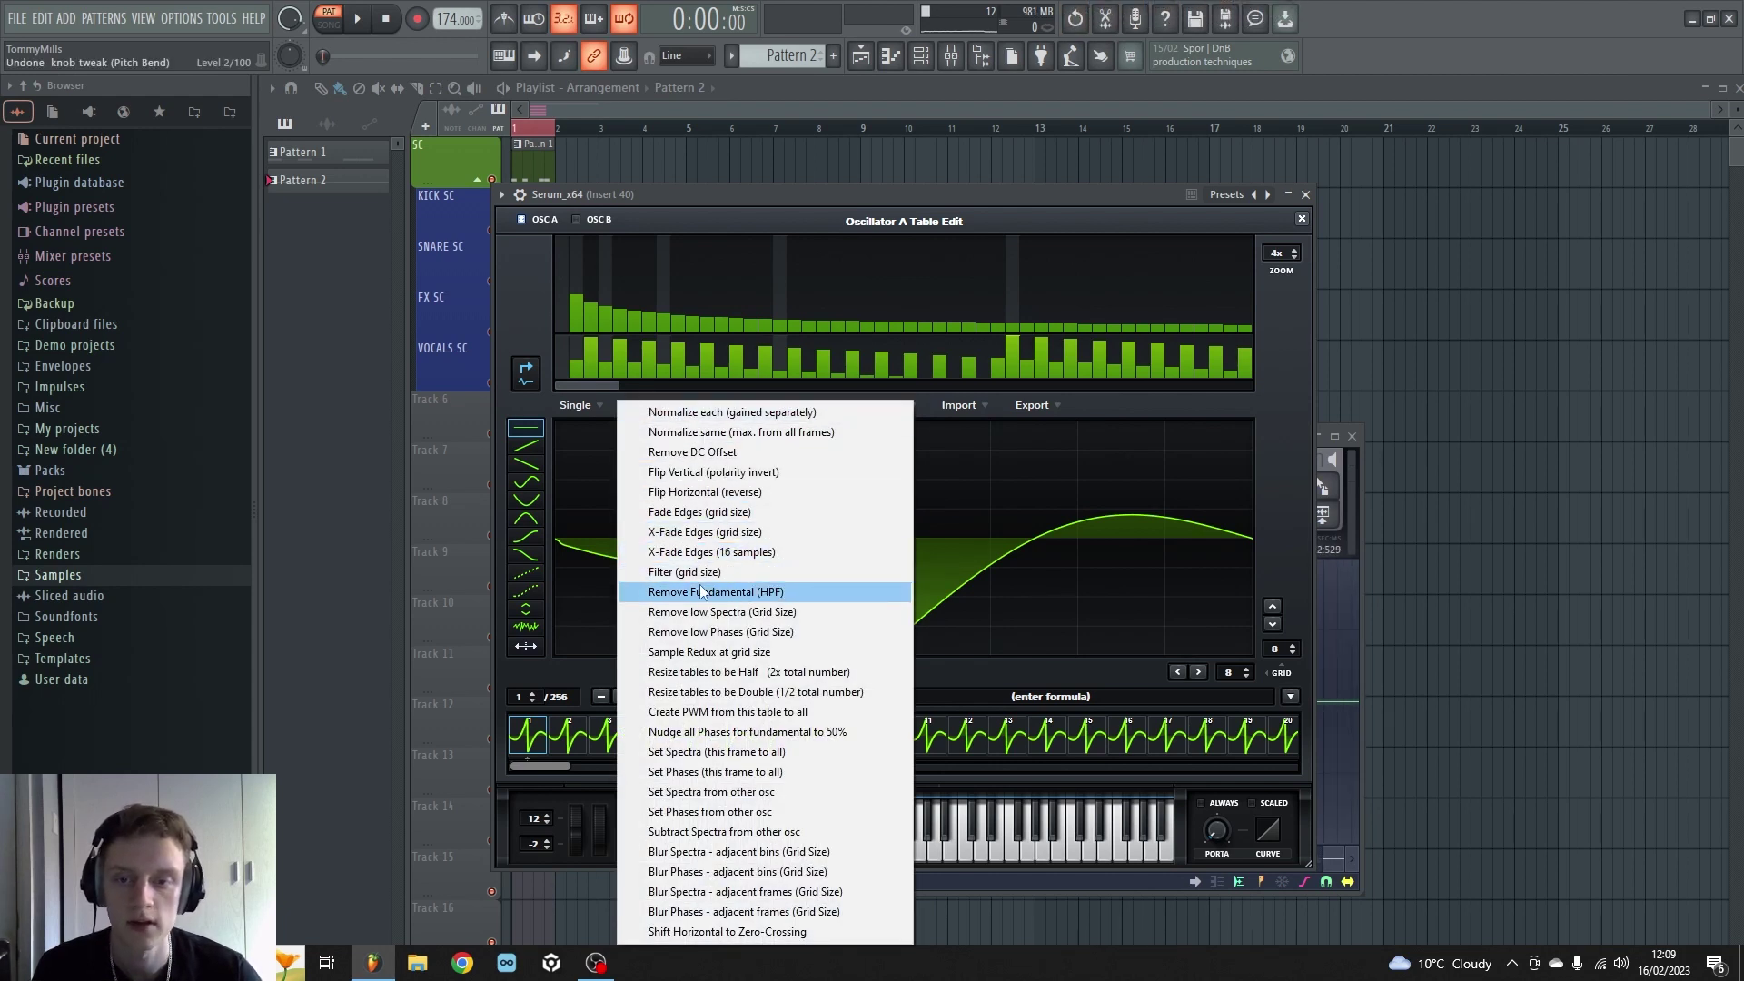
click(531, 288)
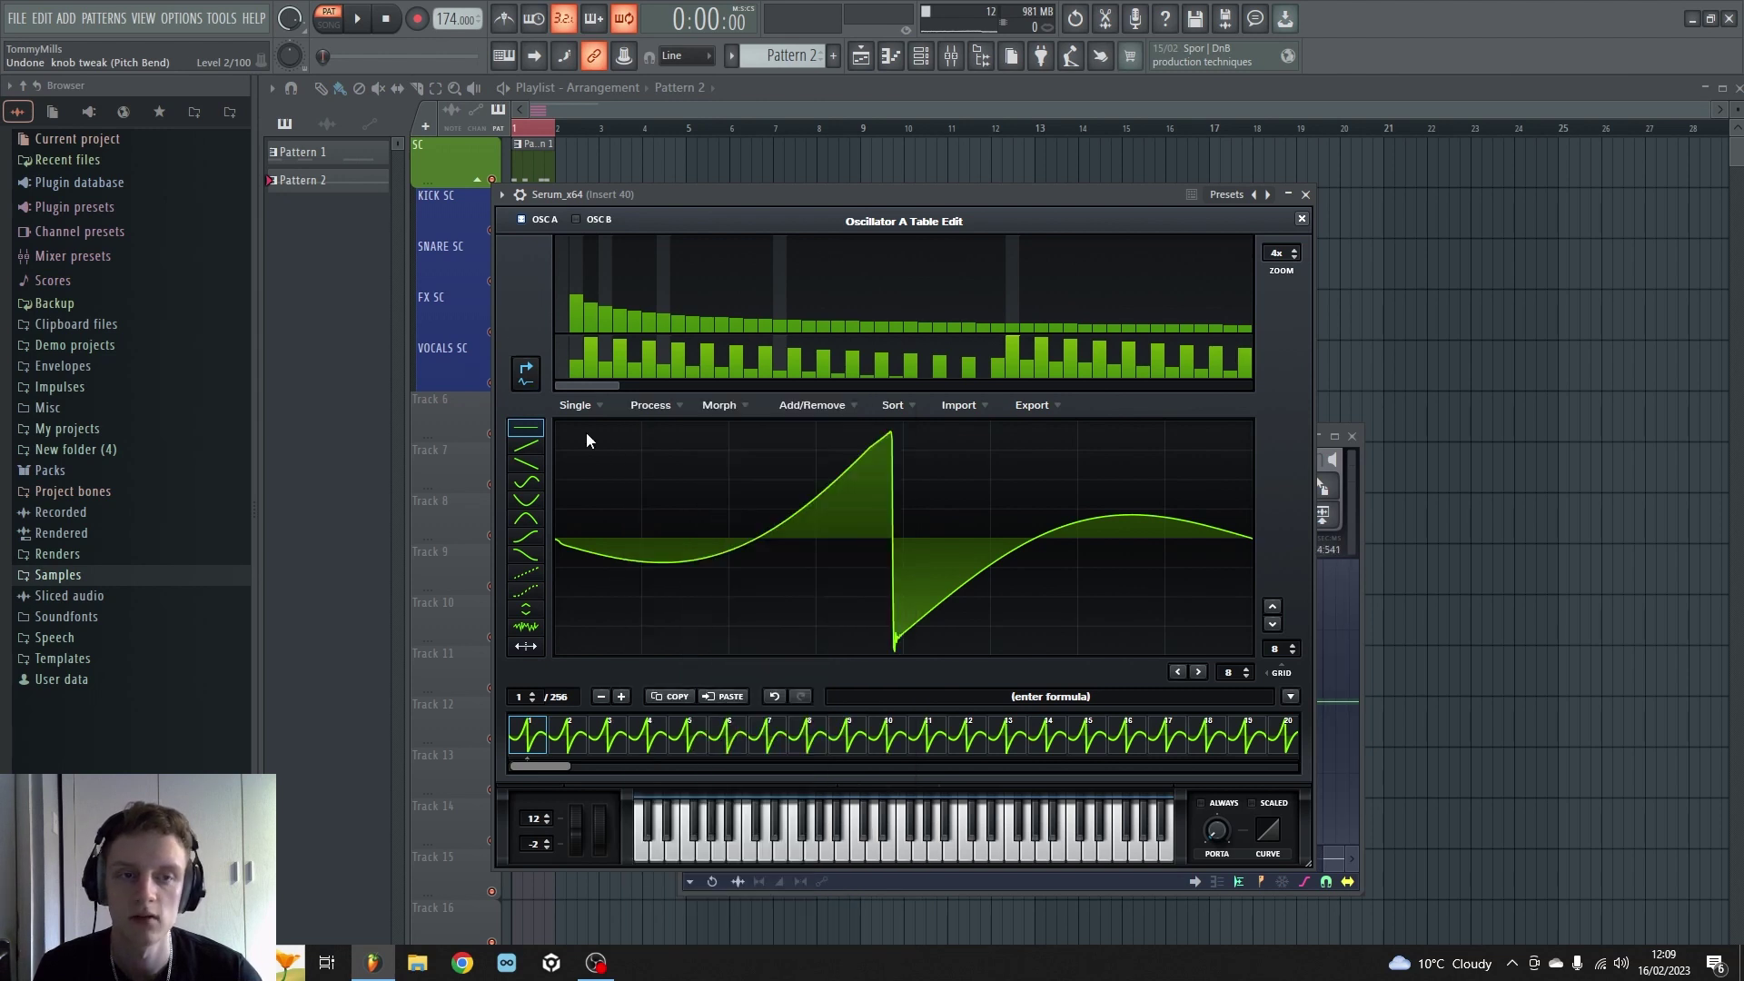
click(1301, 219)
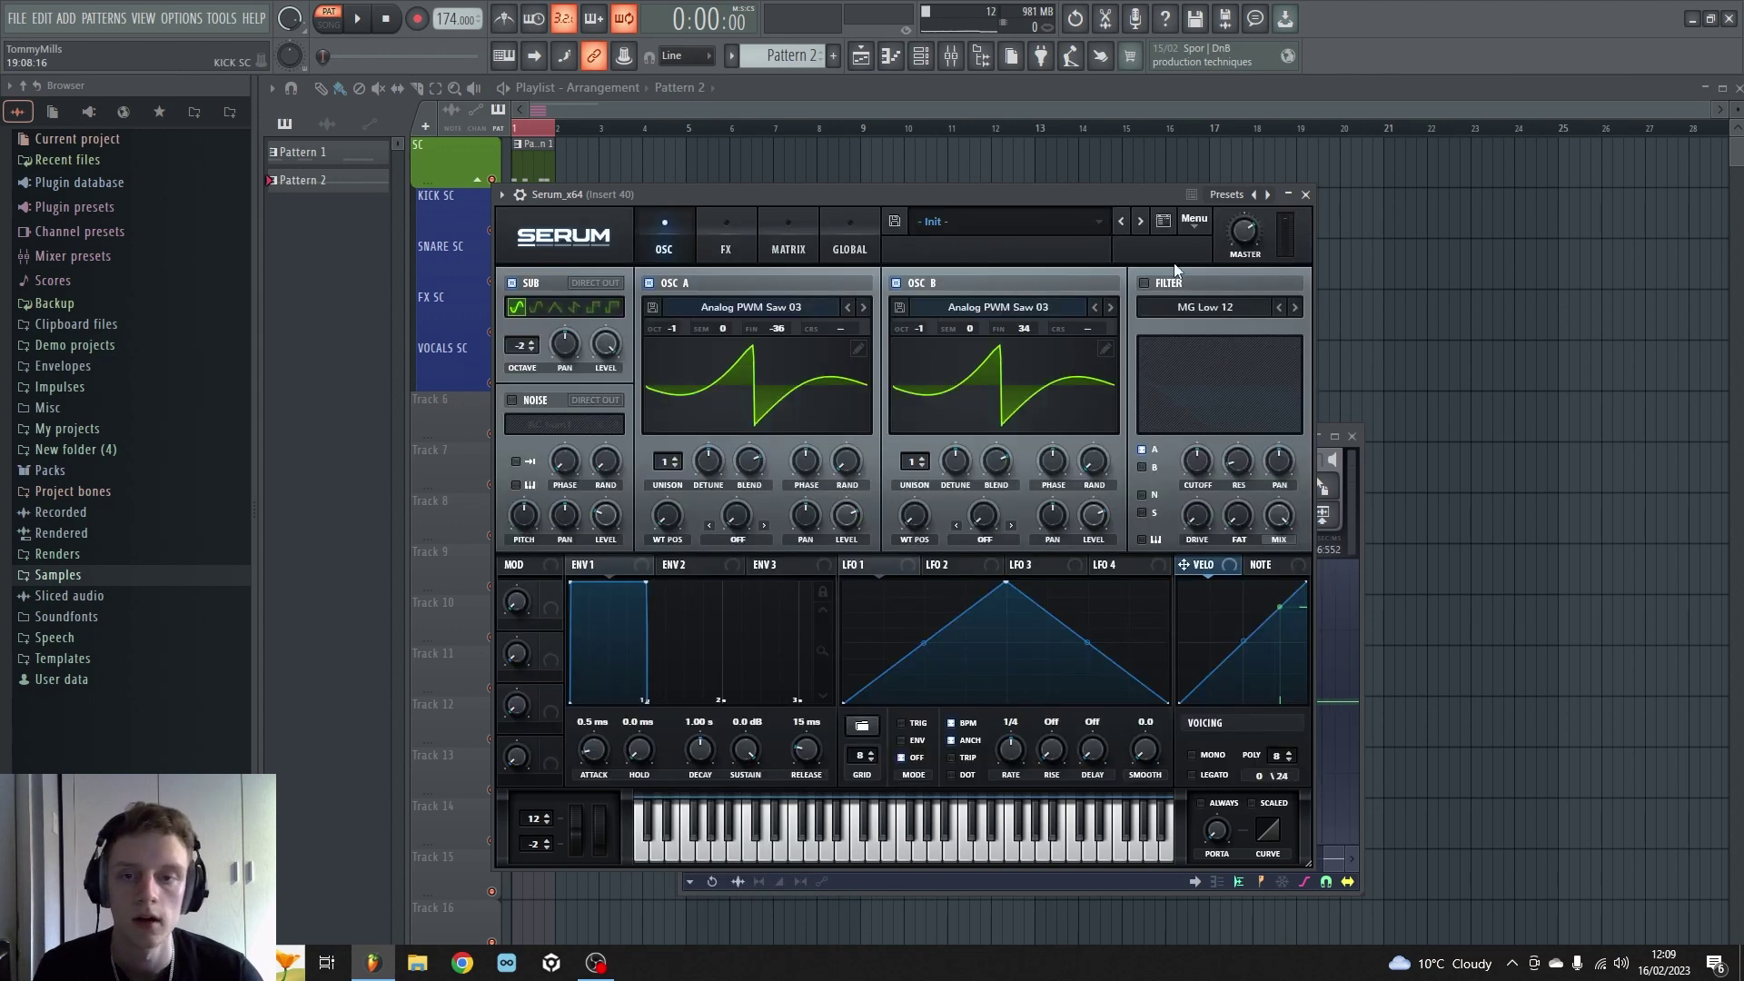
Step: Turn off the sub oscillator and play the pattern to hear the two oscillators without it
click(512, 284)
key(space)
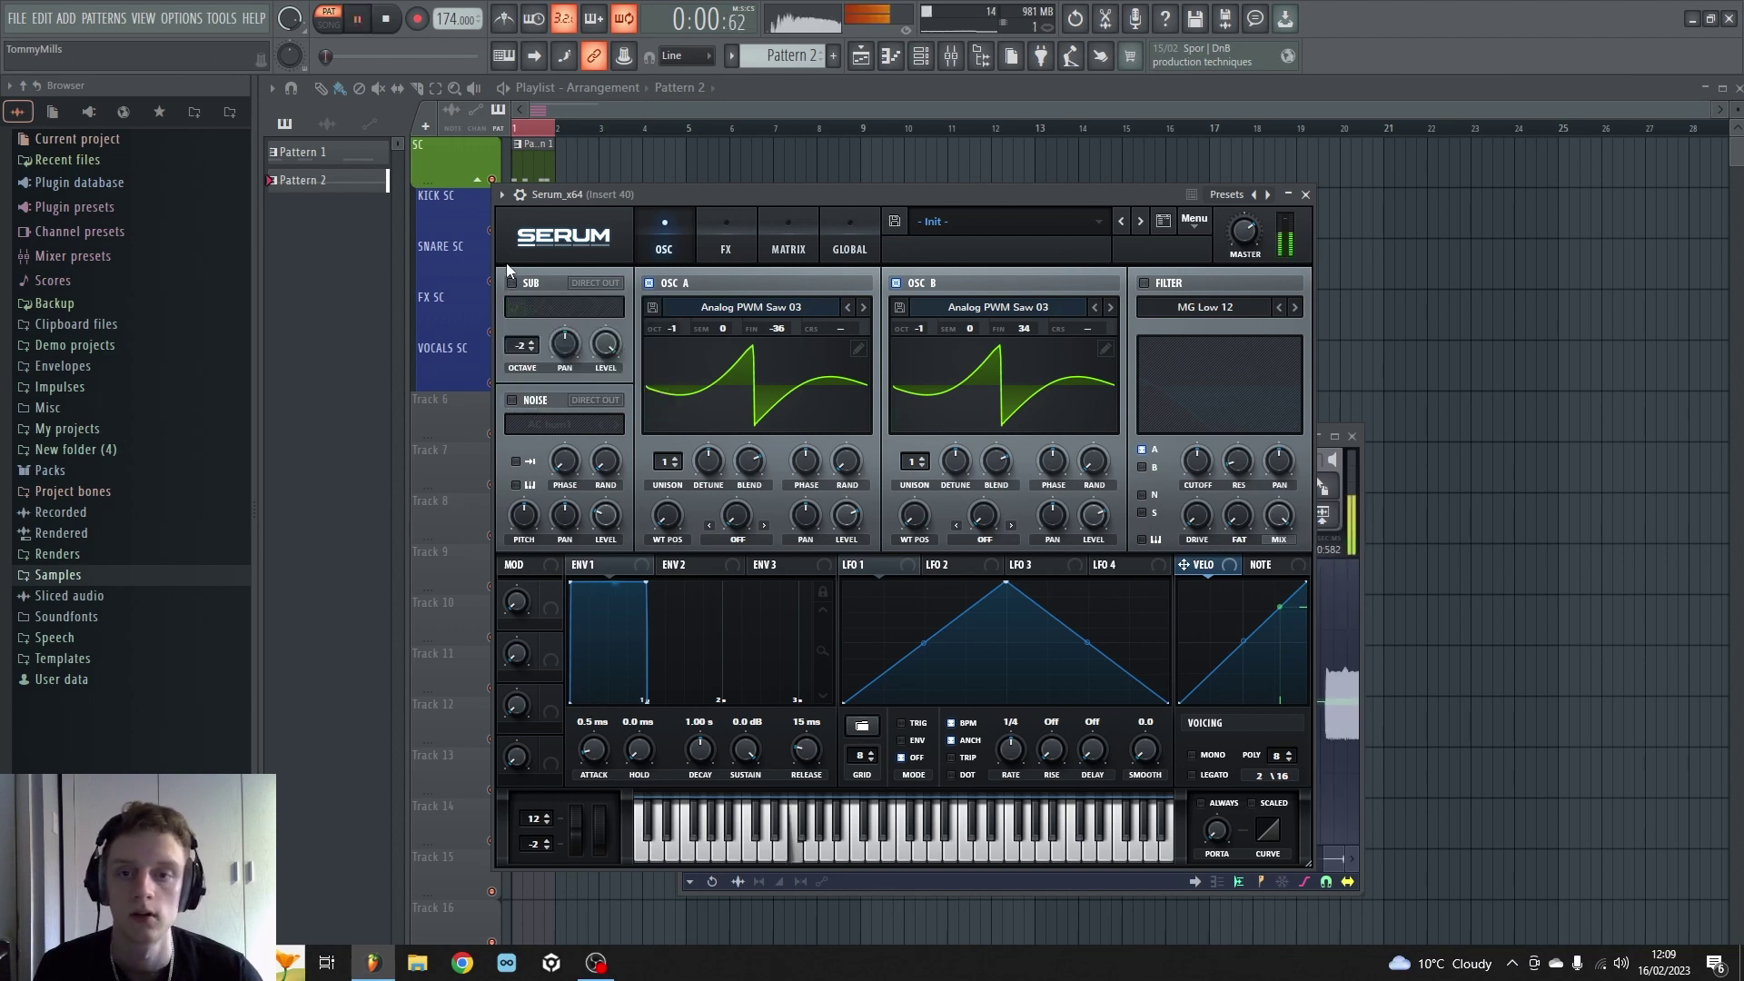
key(space)
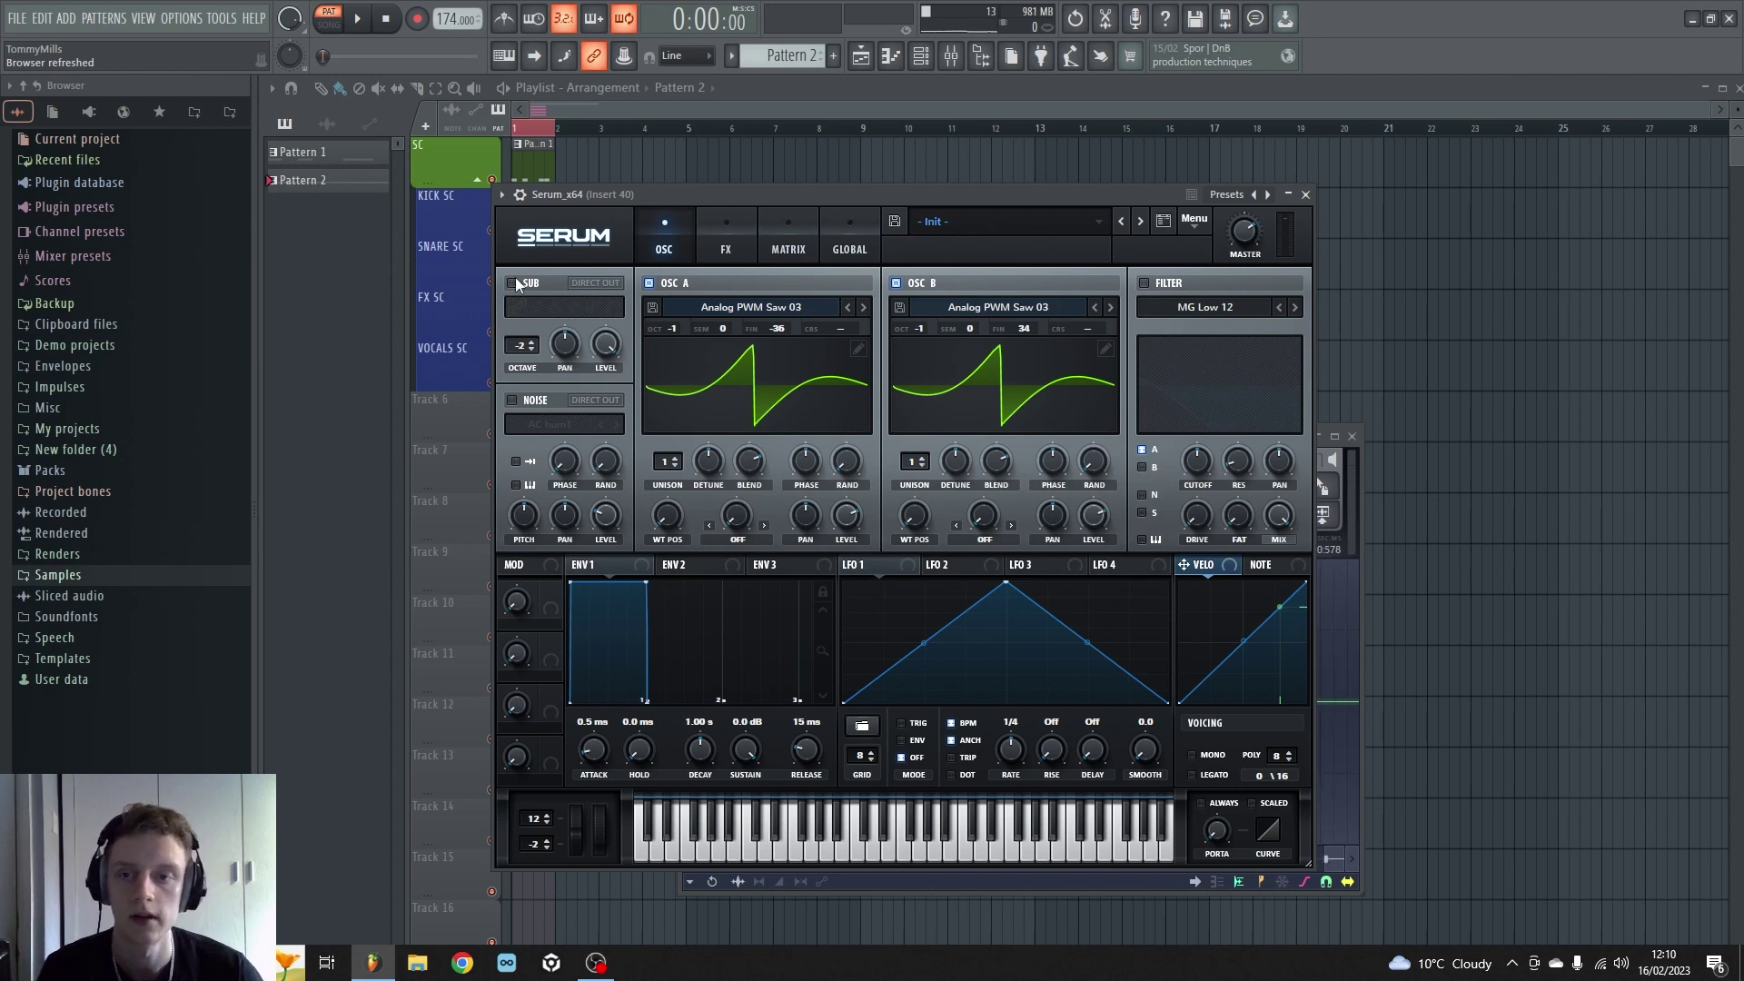
Step: Turn the sub oscillator back on and play the pattern to hear it with both oscillators
click(514, 284)
key(space)
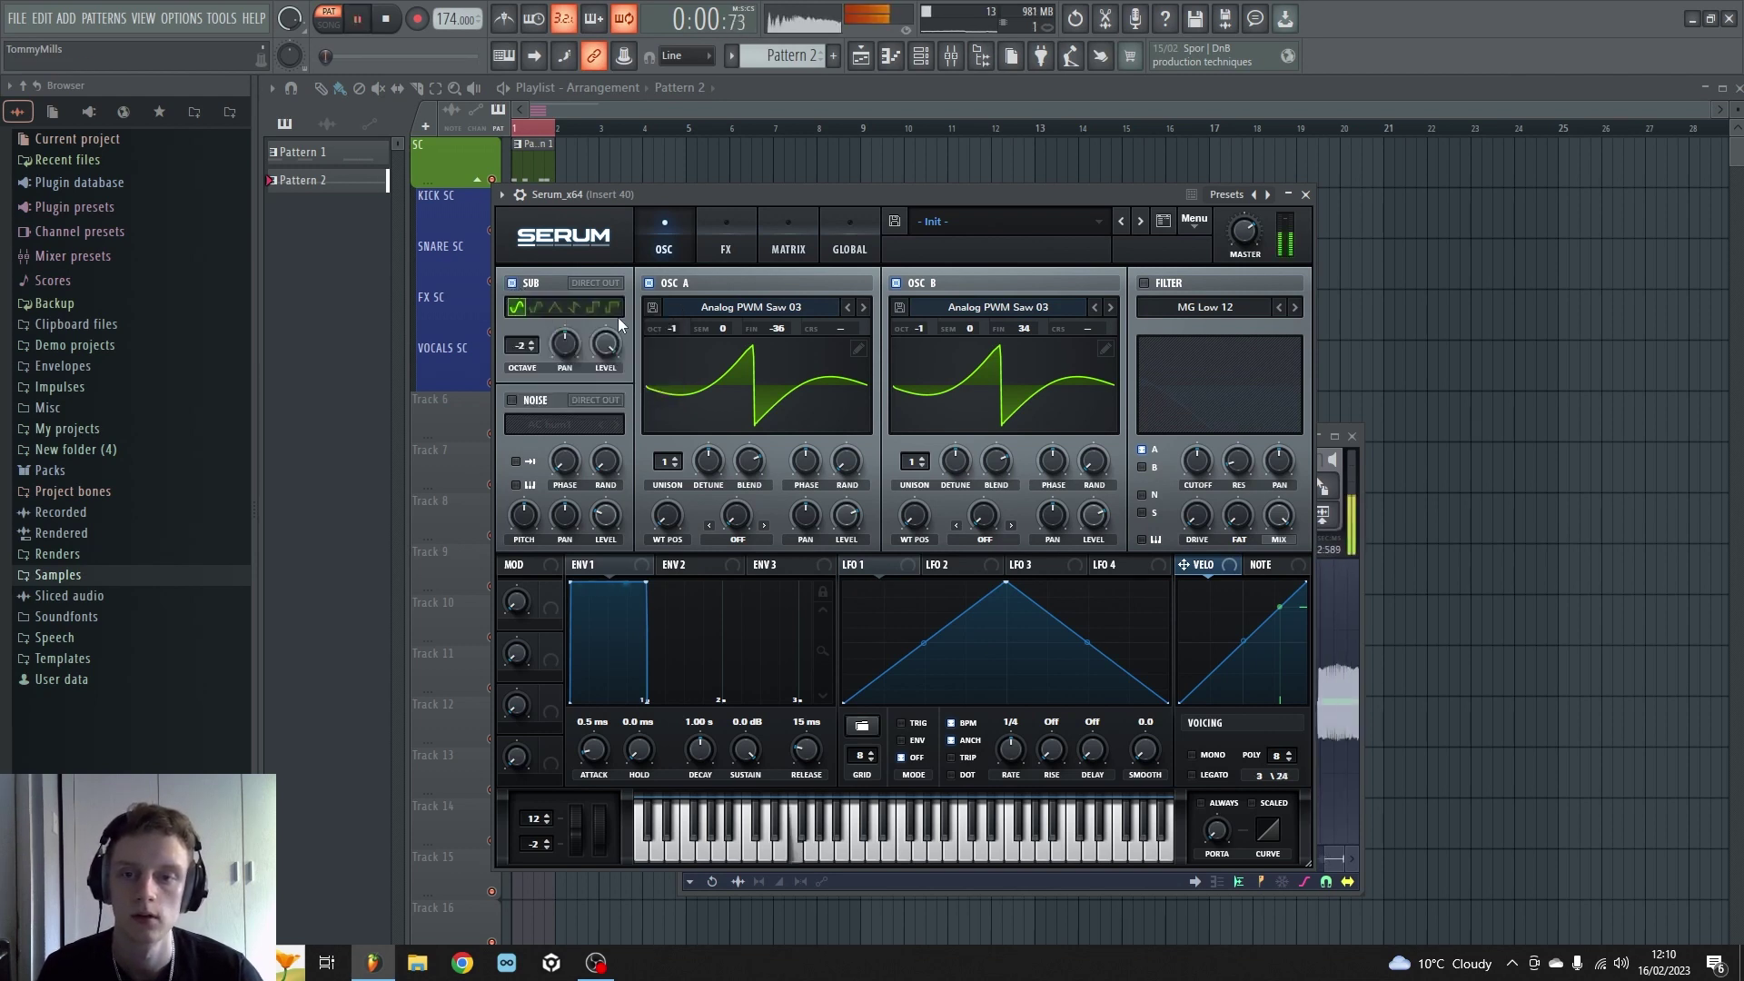
key(space)
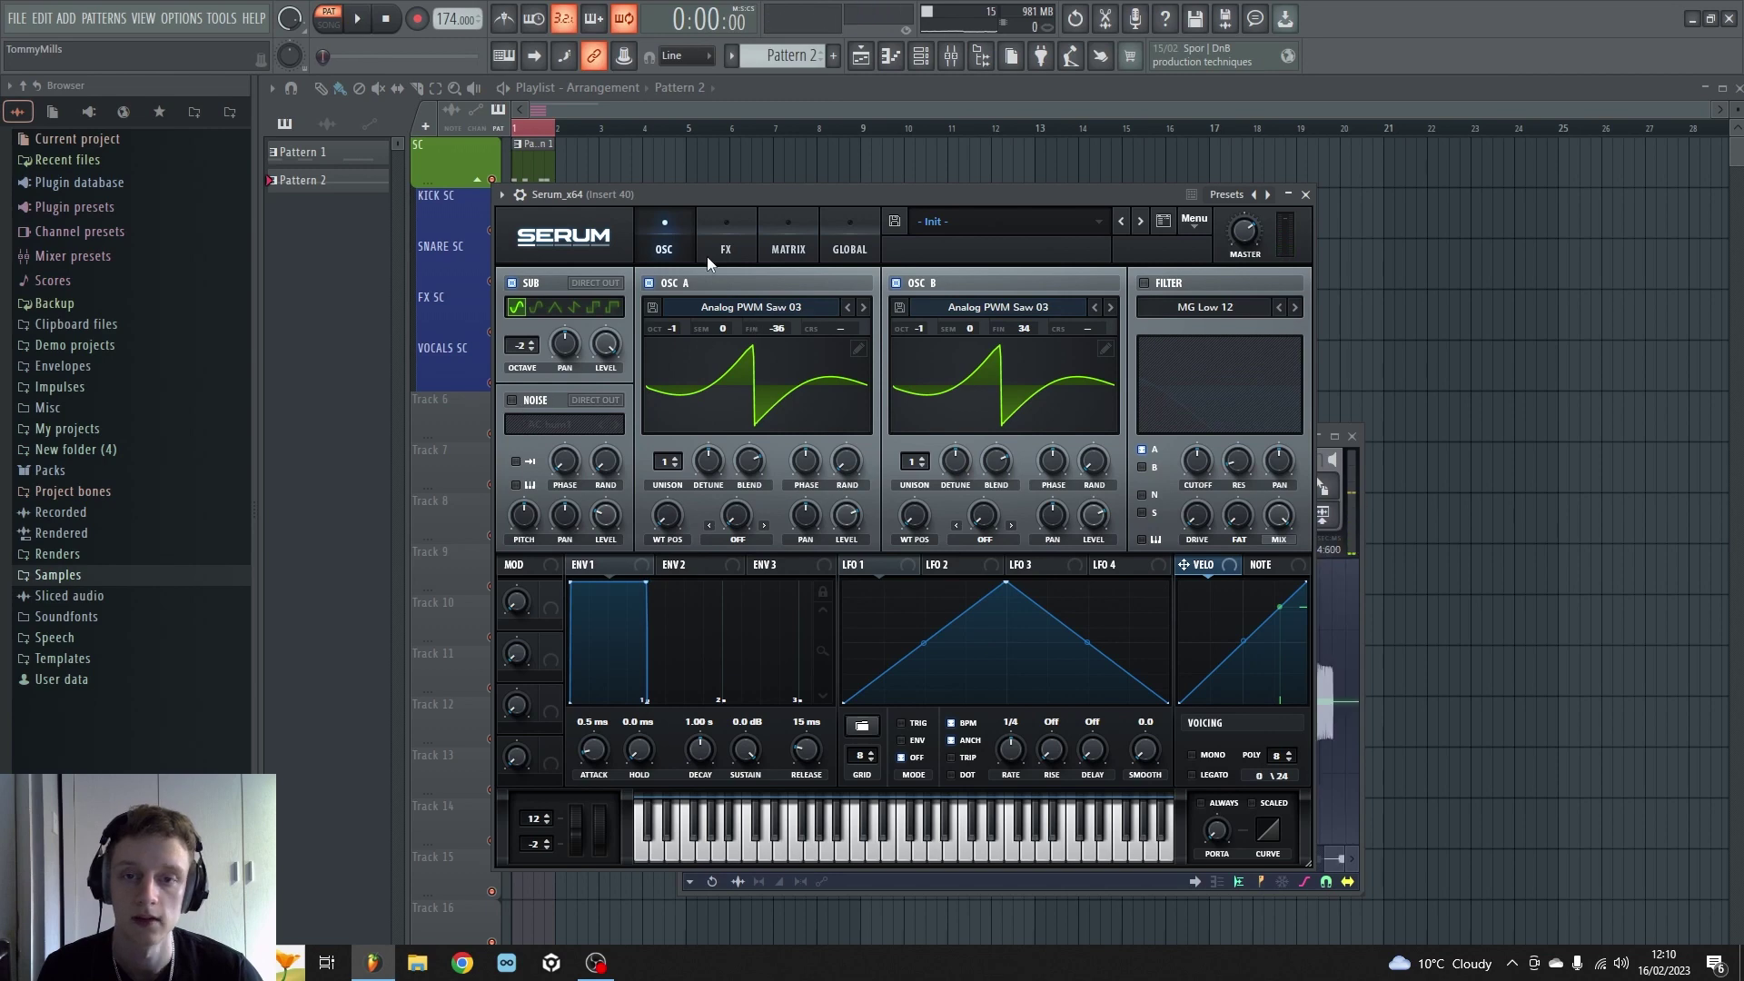
click(717, 249)
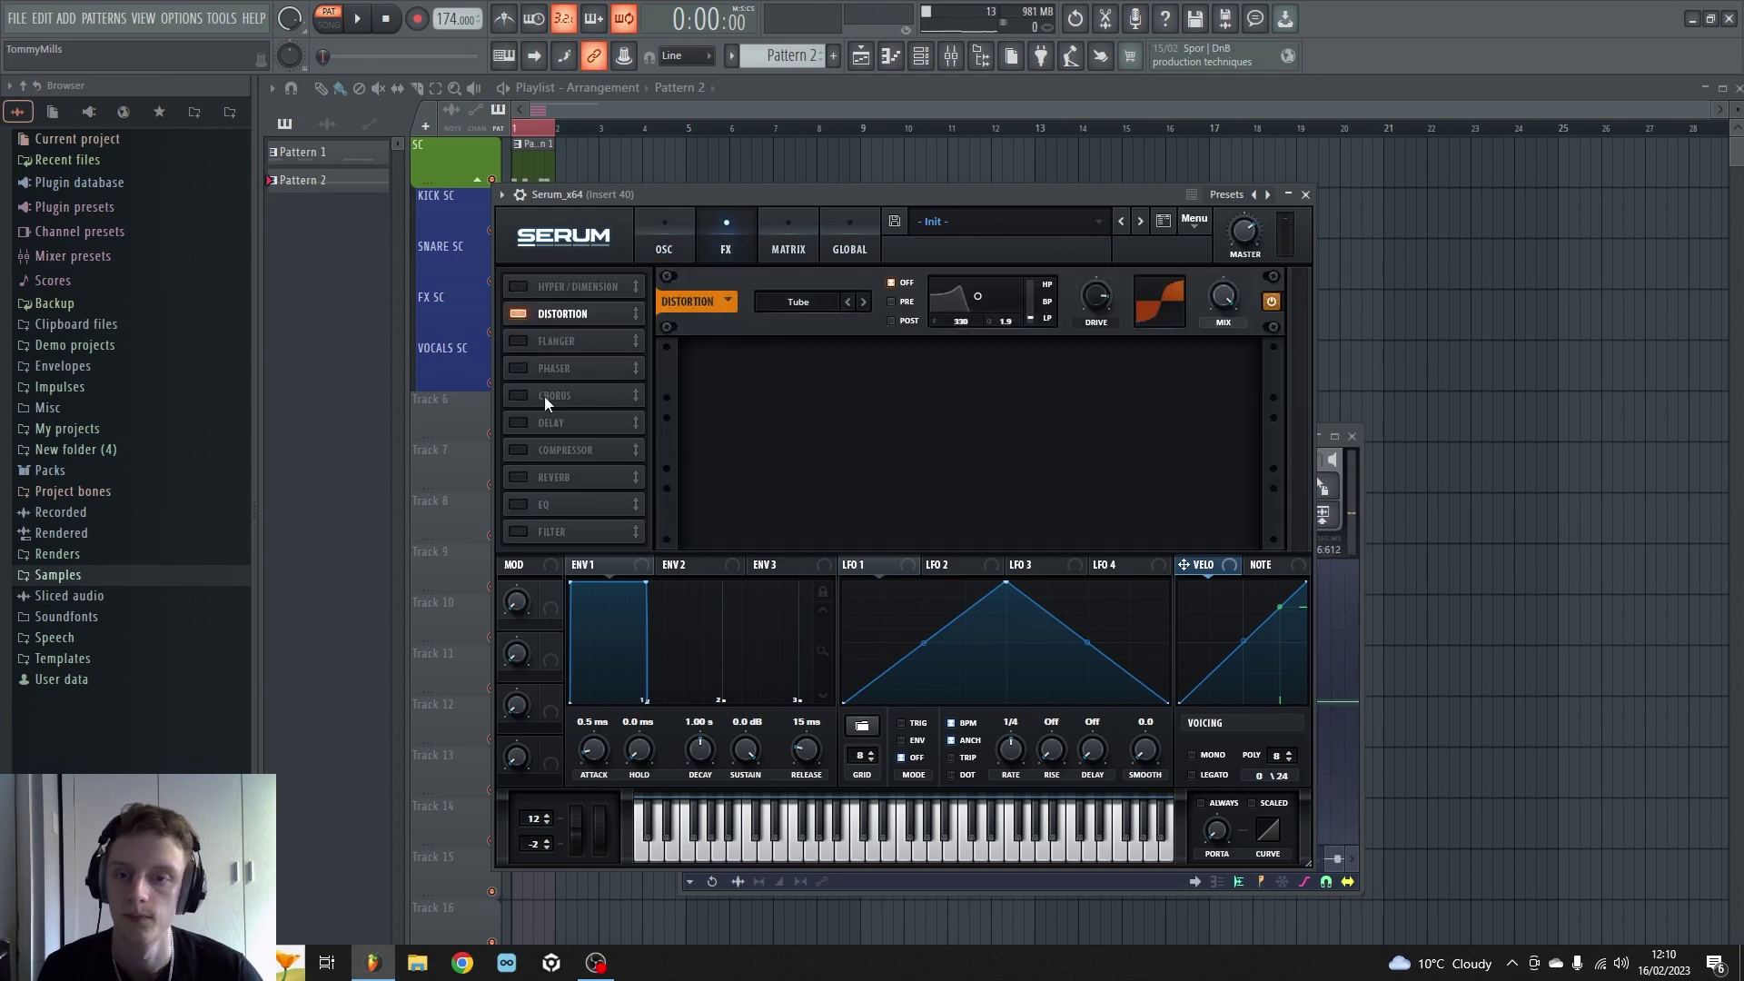
click(667, 240)
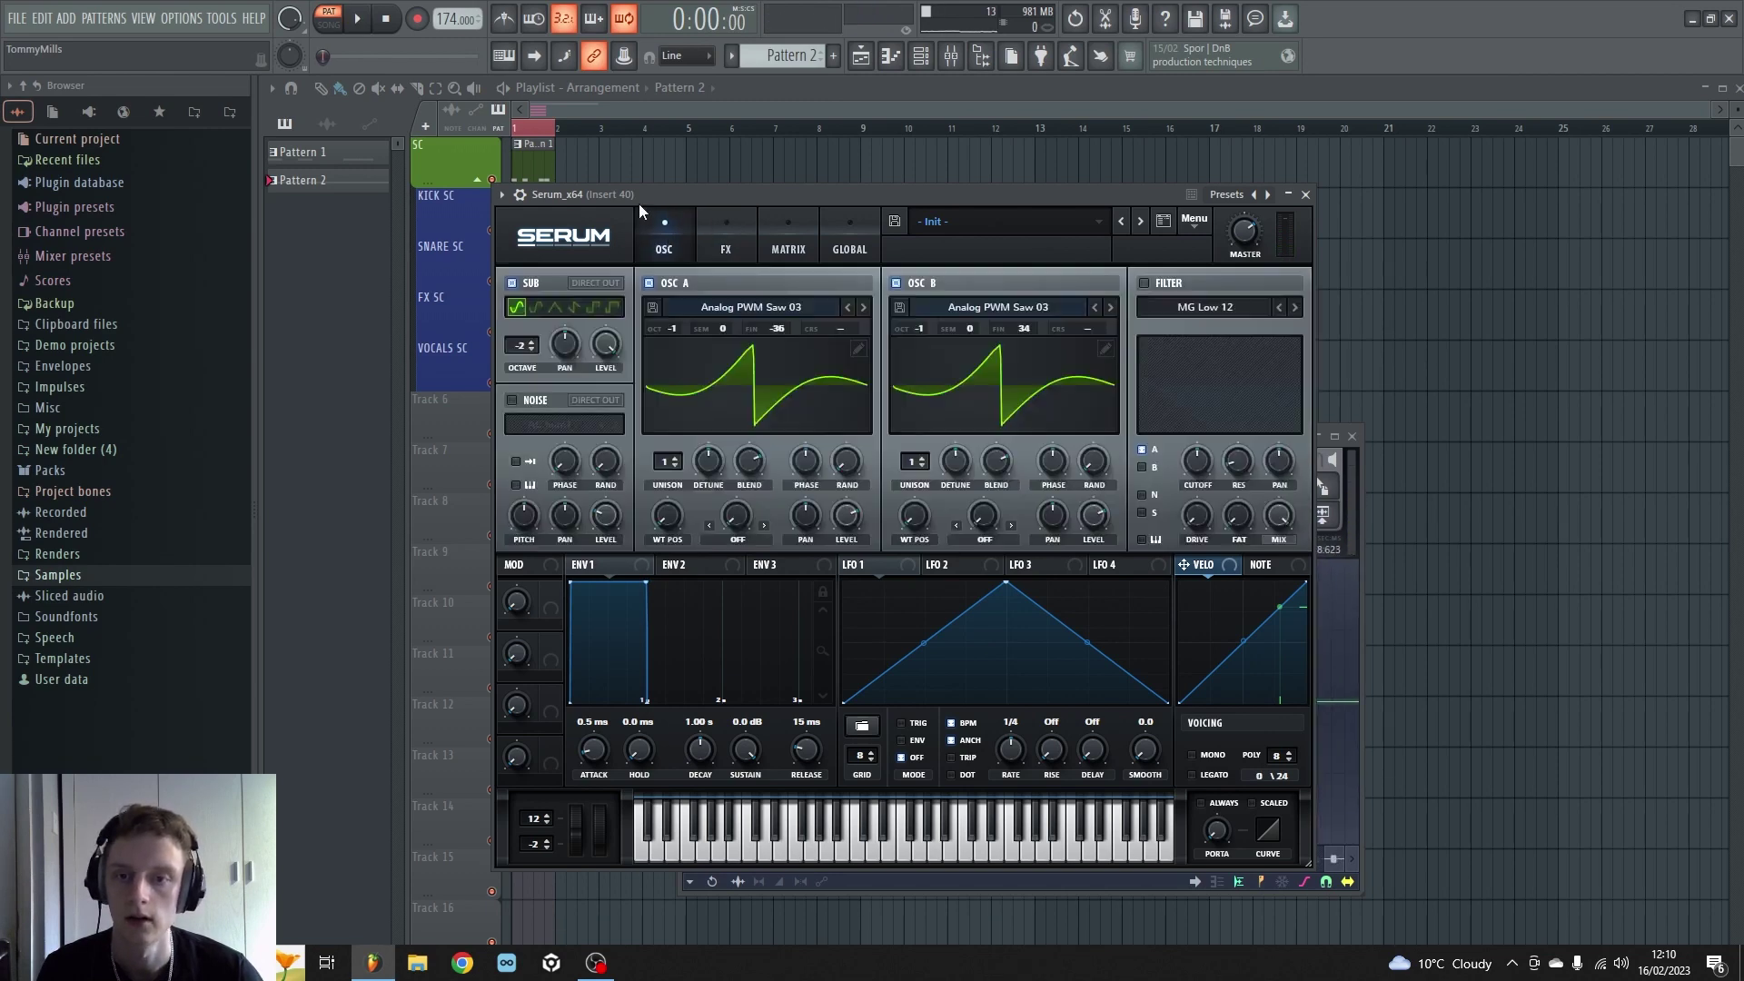
Step: Enable the noise oscillator with the BrightWhite sample and sweep the pitch wheel during playback
key(space)
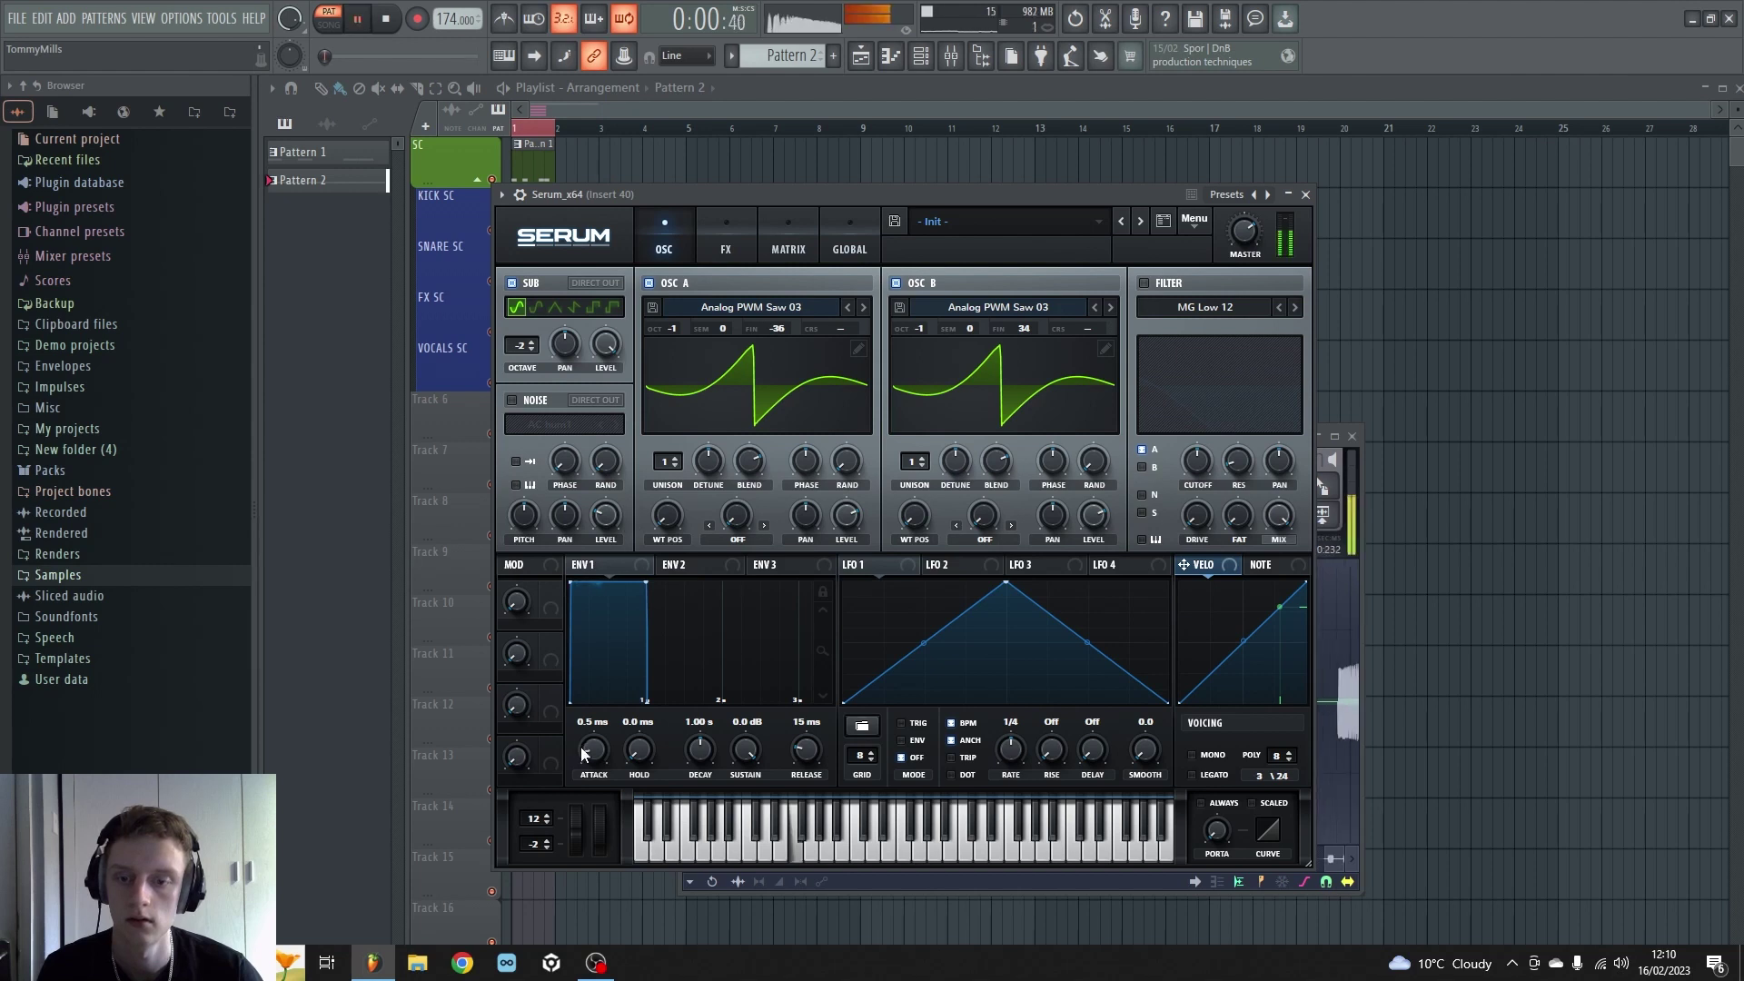
click(511, 401)
click(571, 424)
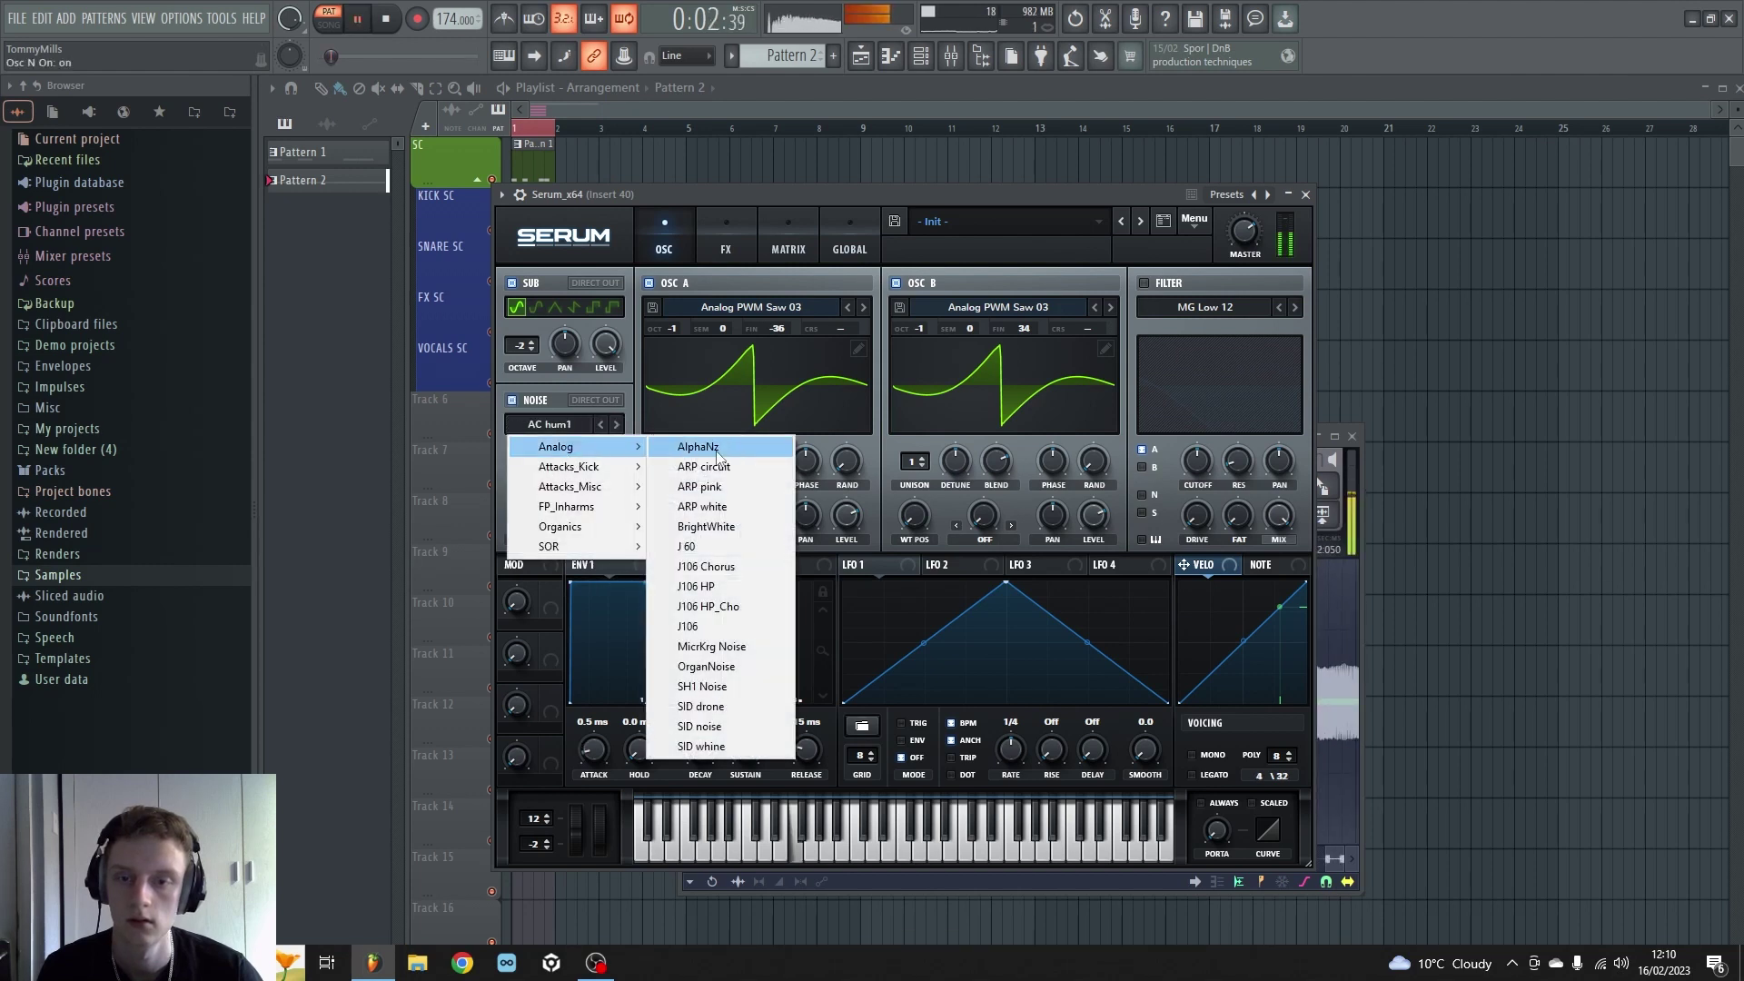
click(726, 522)
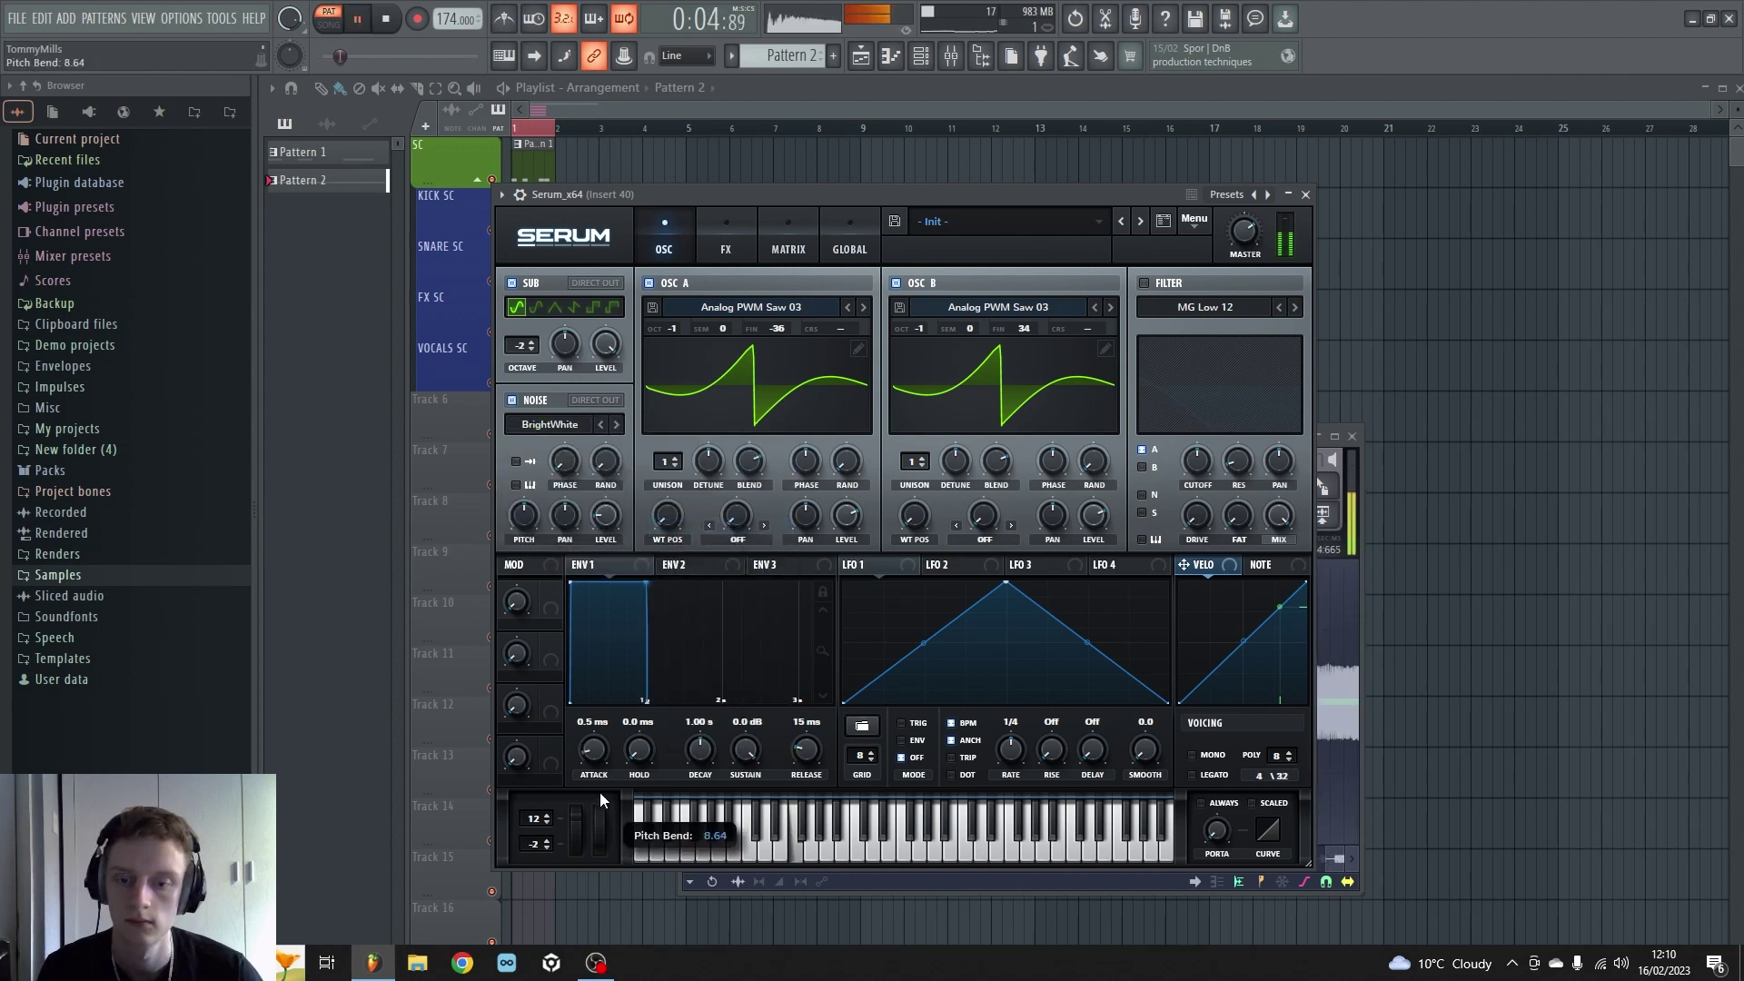
drag(580, 841, 596, 804)
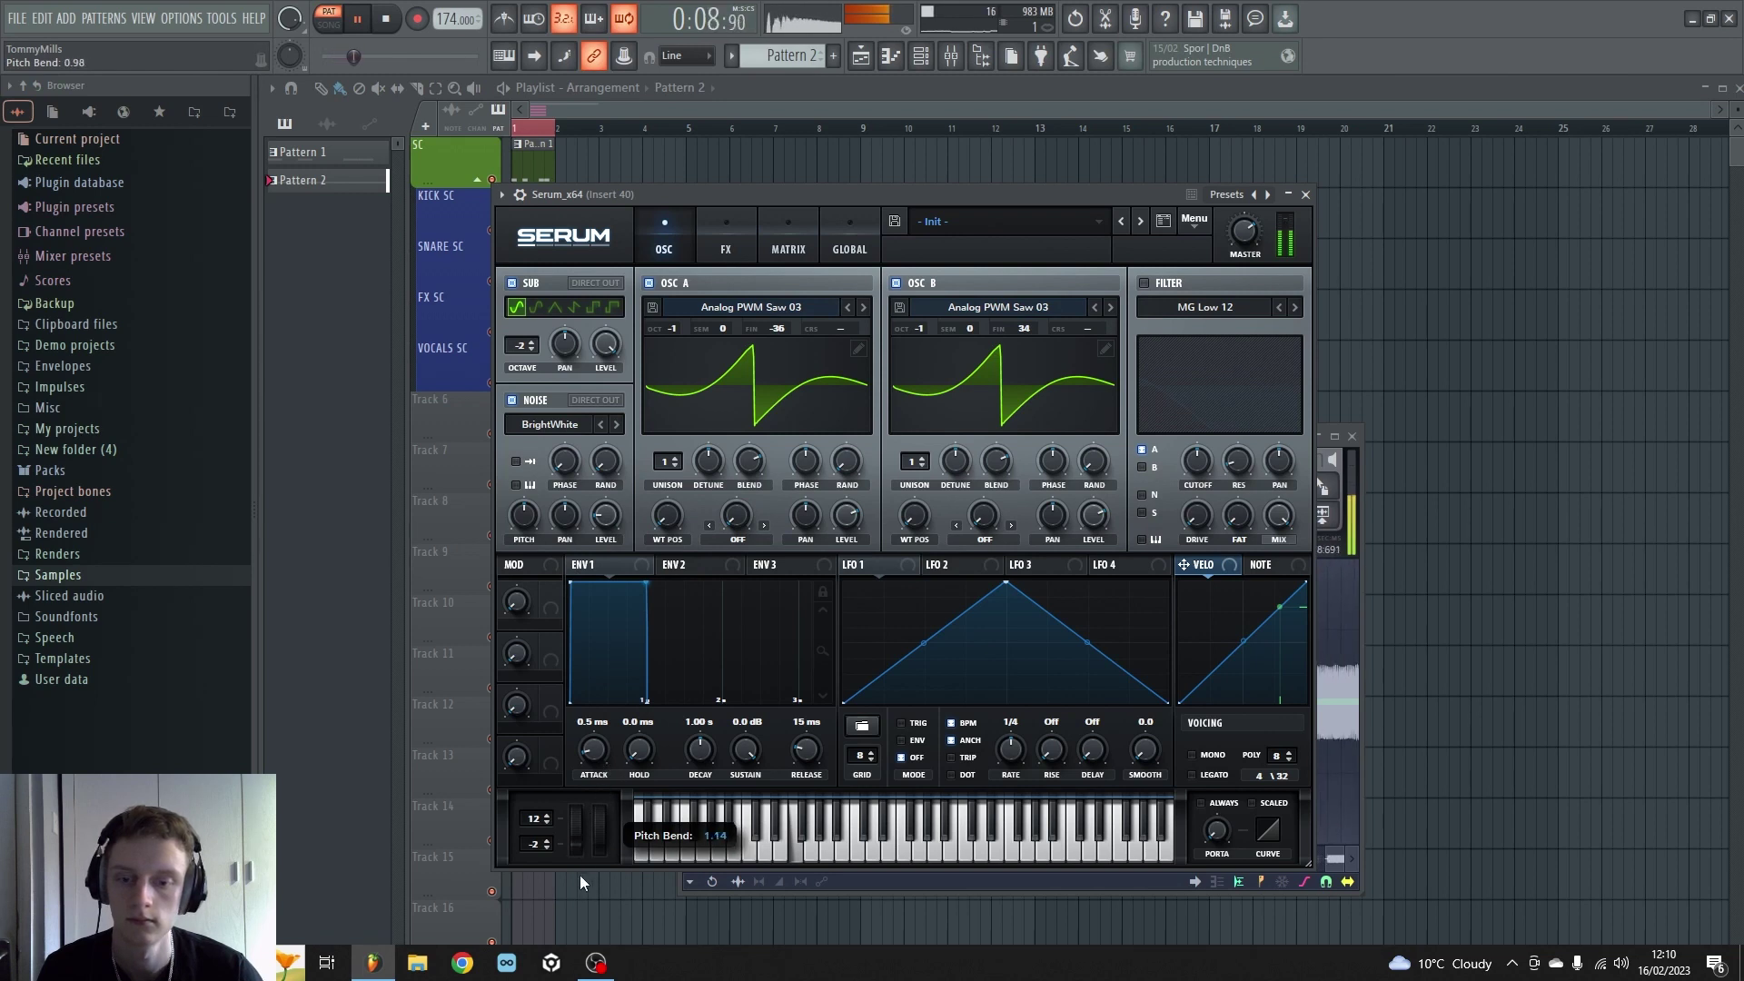
drag(594, 806, 591, 826)
key(space)
Step: Enable the compressor effect in multiband mode and set its gain to about 9.2 dB during playback
click(739, 232)
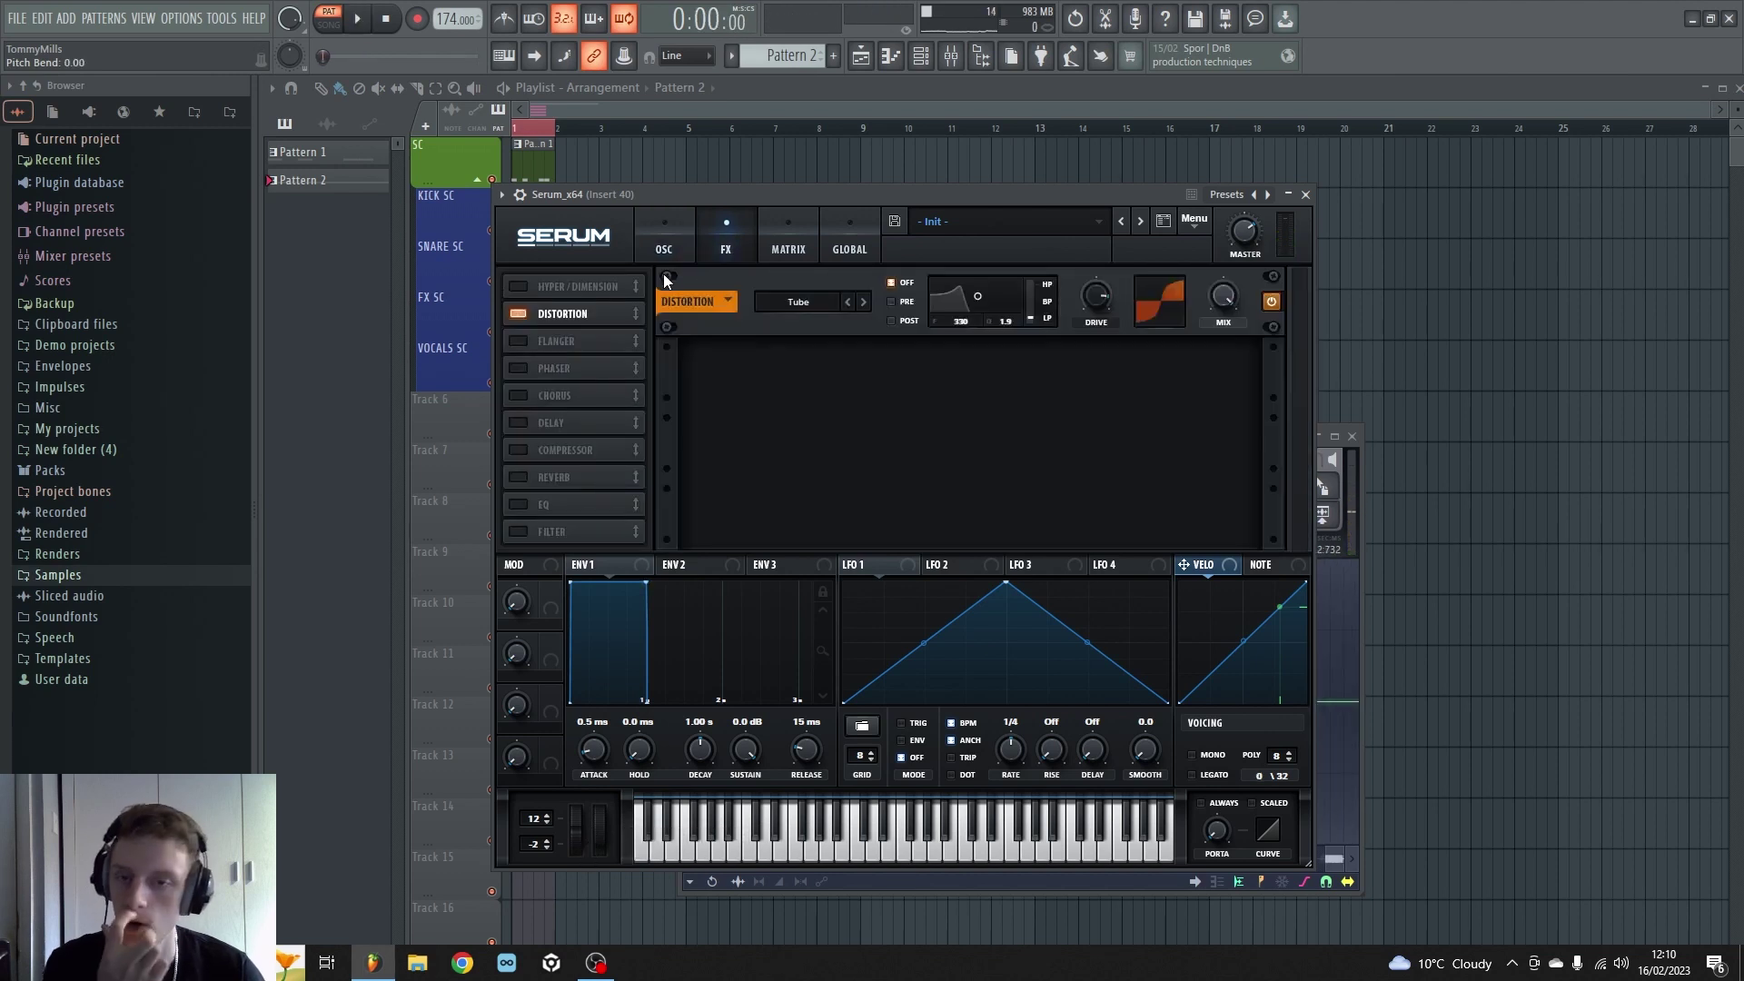
click(514, 451)
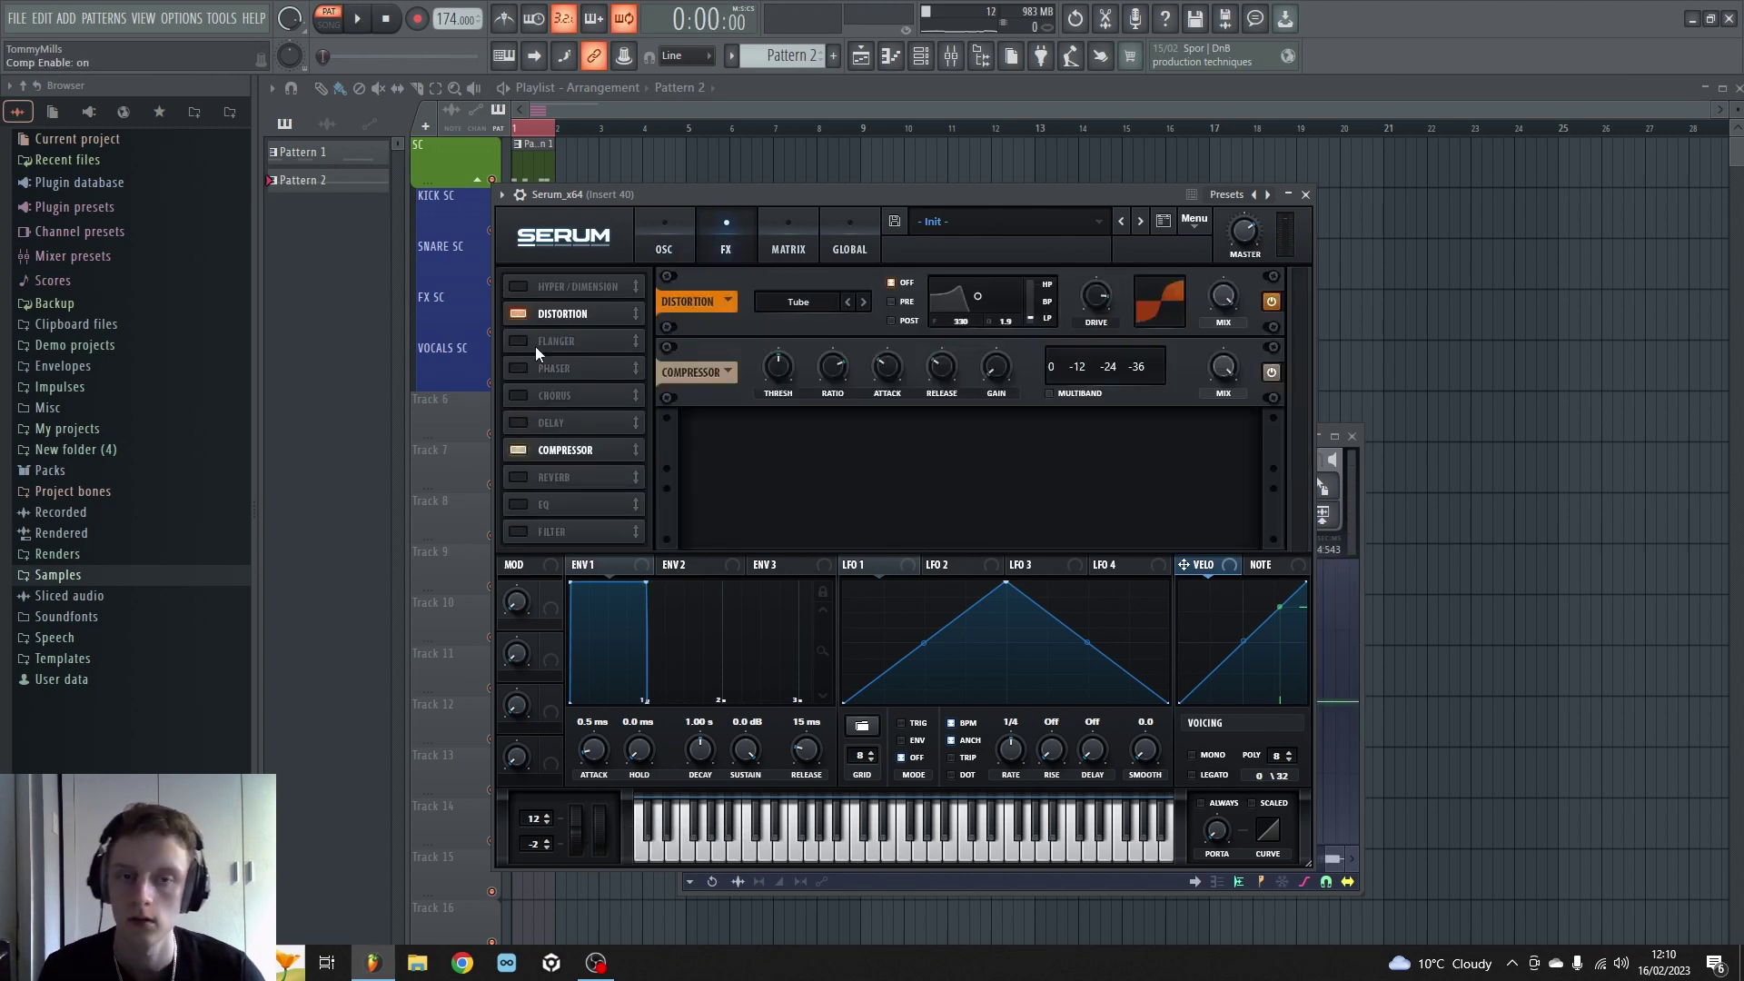
scroll(995, 369, up, 5)
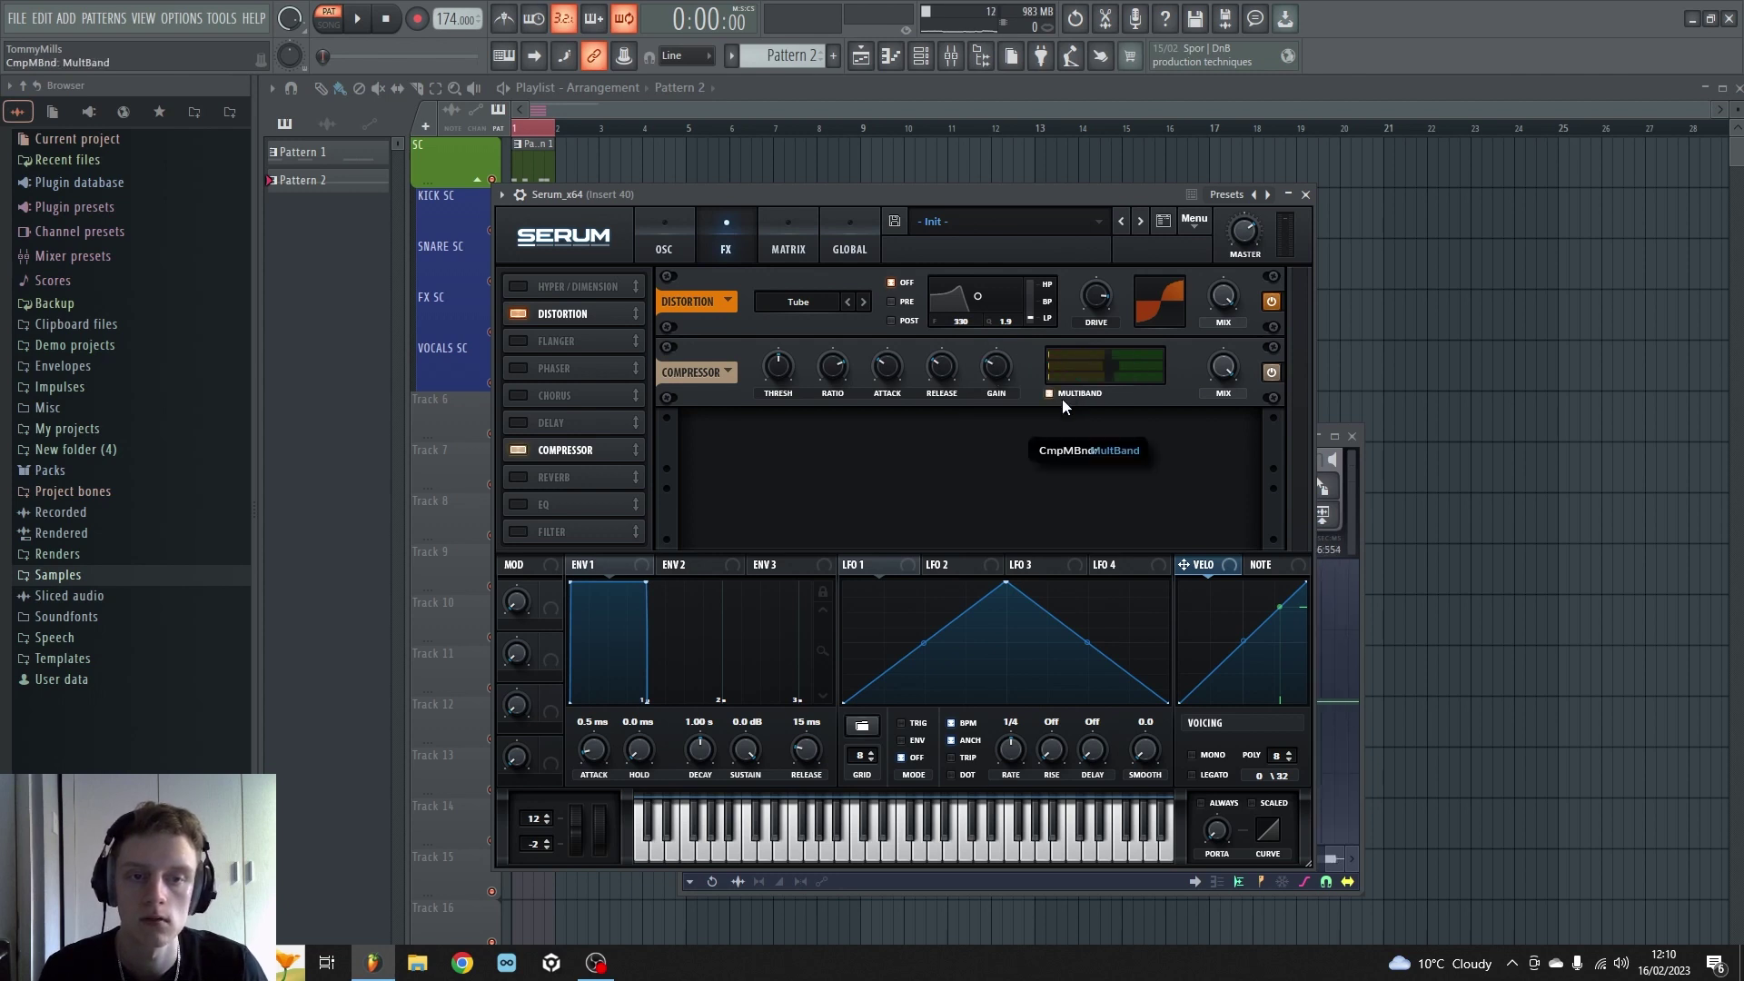
key(space)
click(1094, 356)
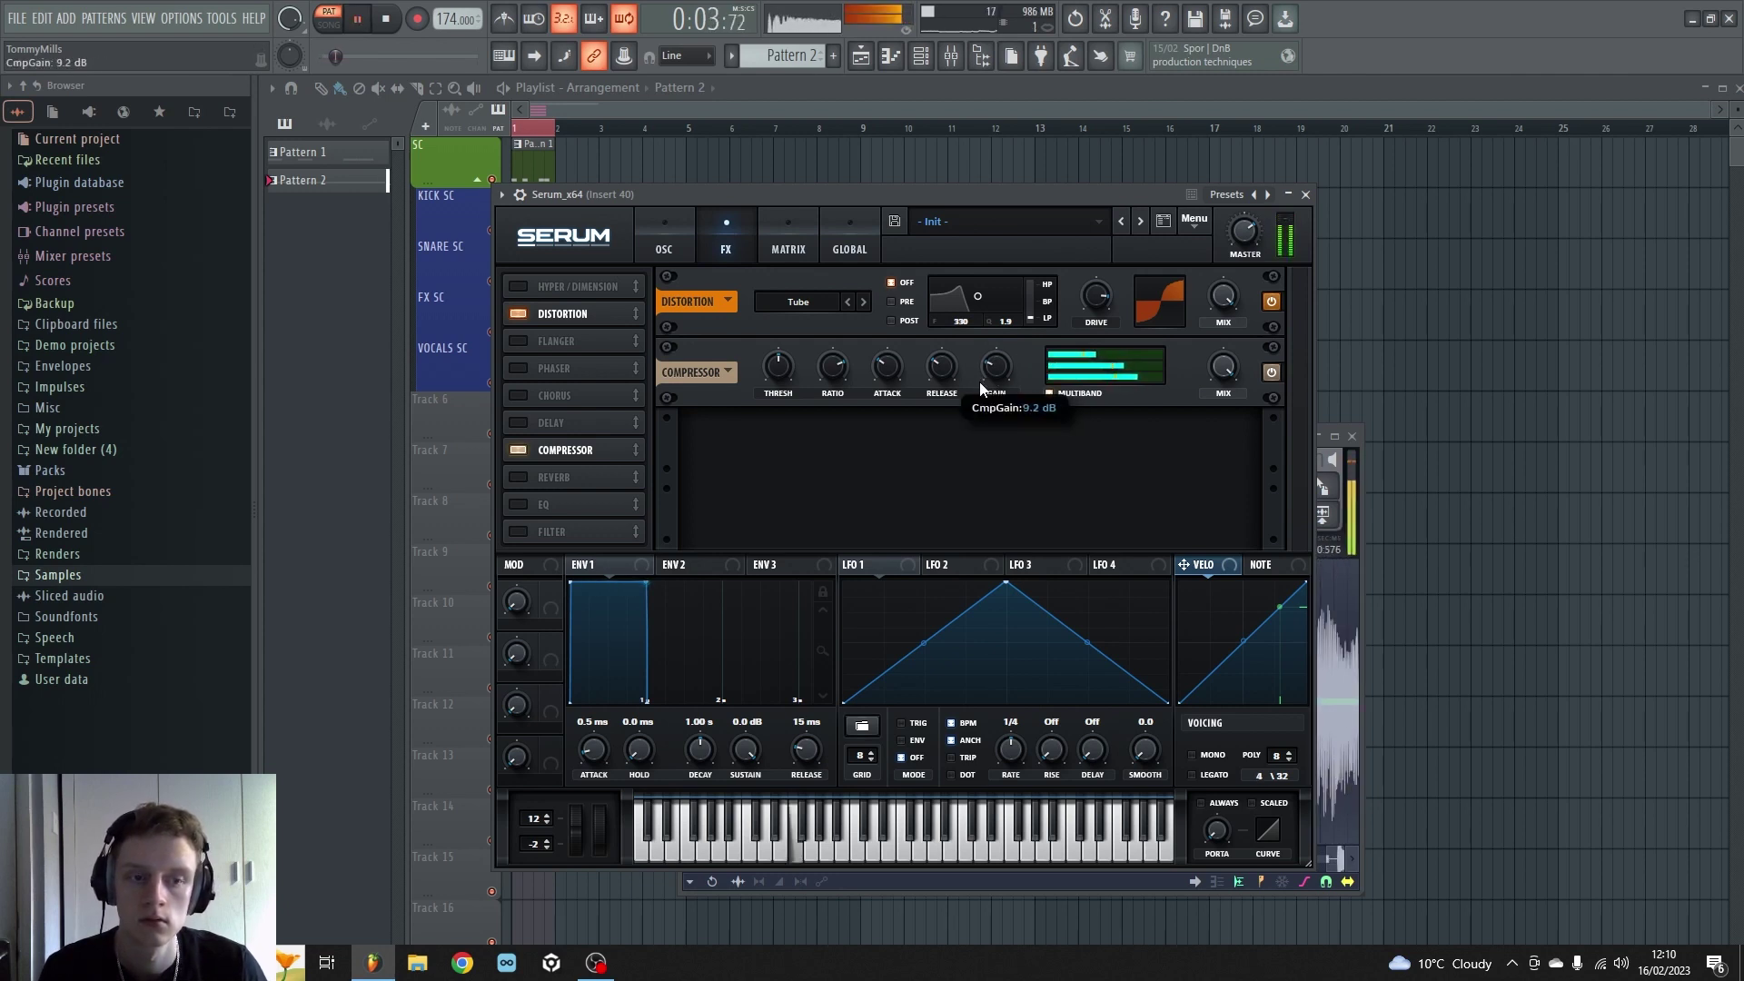
Step: Try a flanger between the distortion and compressor, adjusting its rate, depth, feedback and mix during playback, and bypass it
click(516, 342)
drag(777, 366, 794, 350)
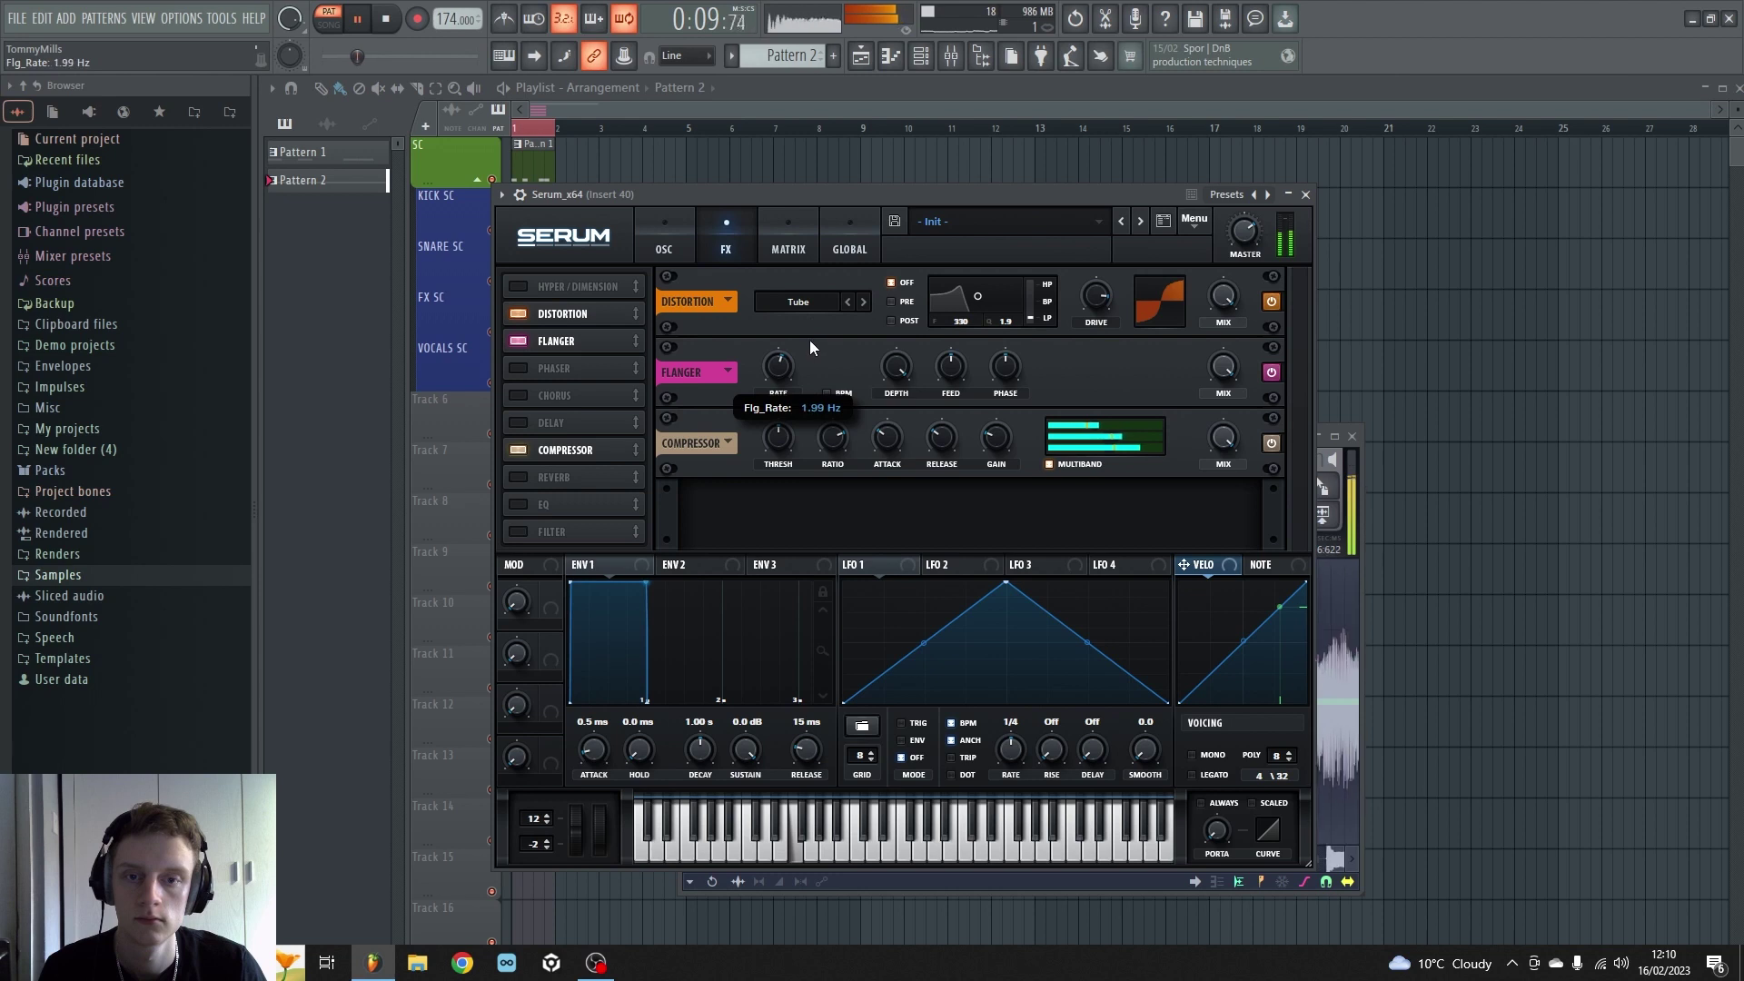
drag(896, 366, 877, 445)
mouse_move(951, 366)
mouse_down()
mouse_move(970, 339)
mouse_move(956, 386)
mouse_up()
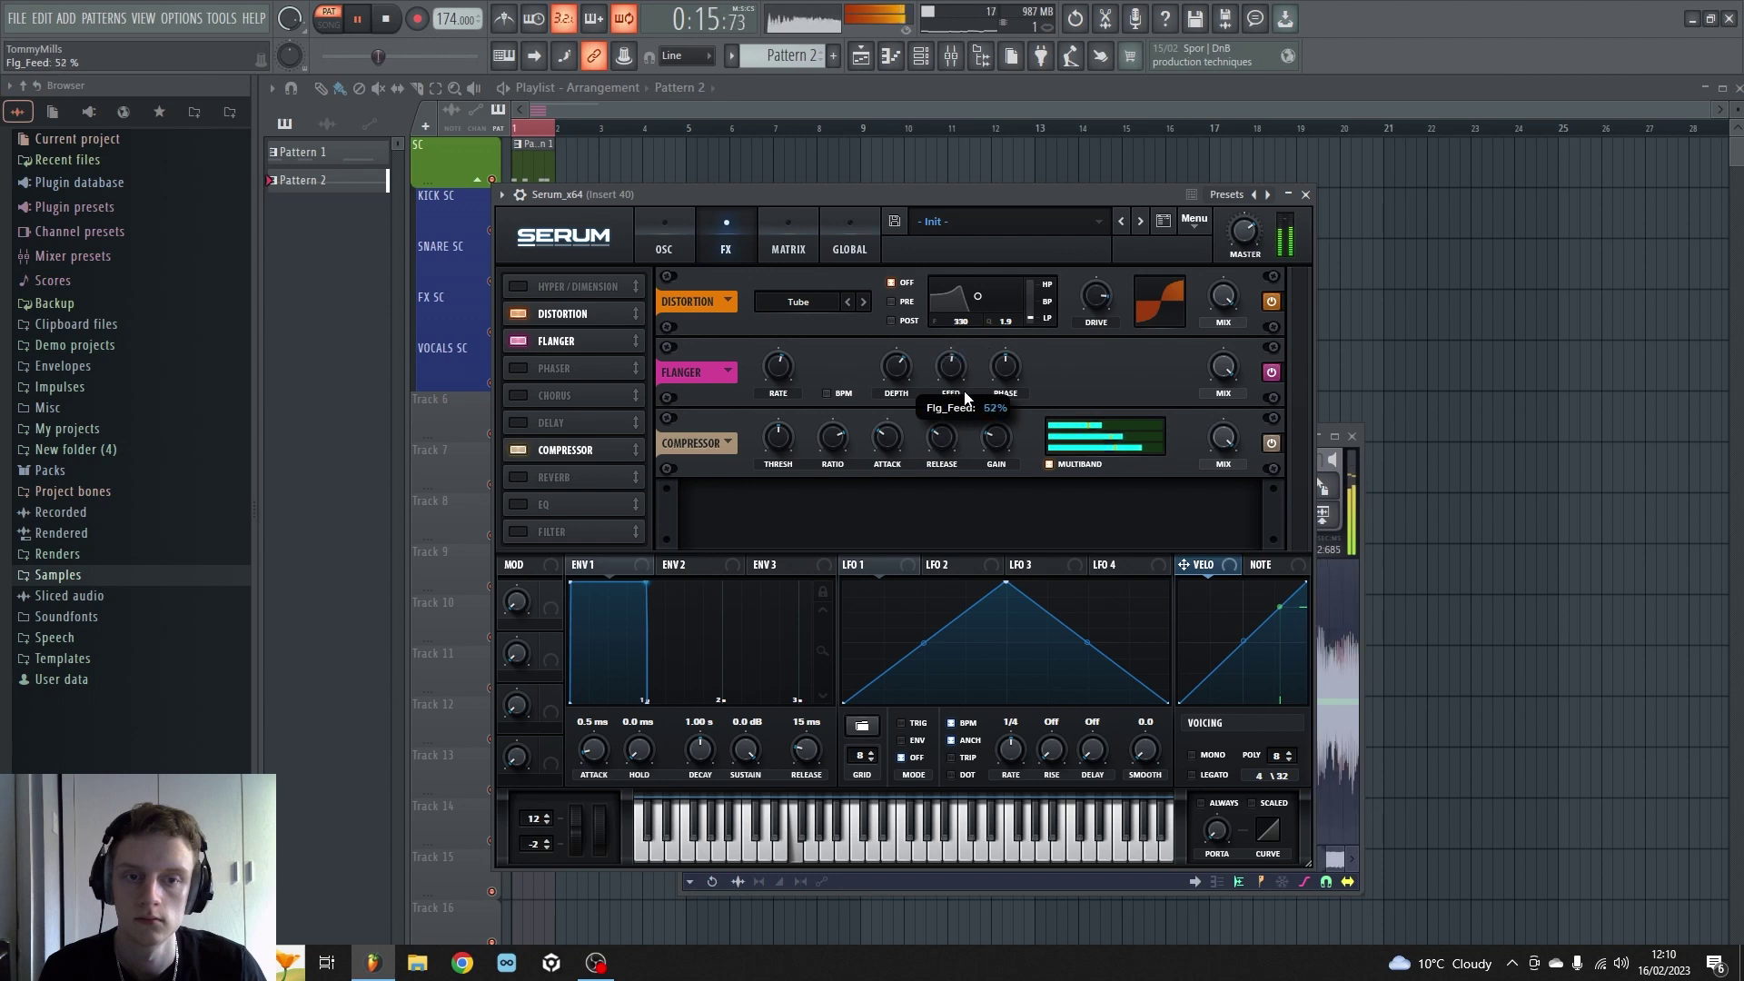
drag(776, 367, 770, 411)
drag(1223, 368, 1194, 403)
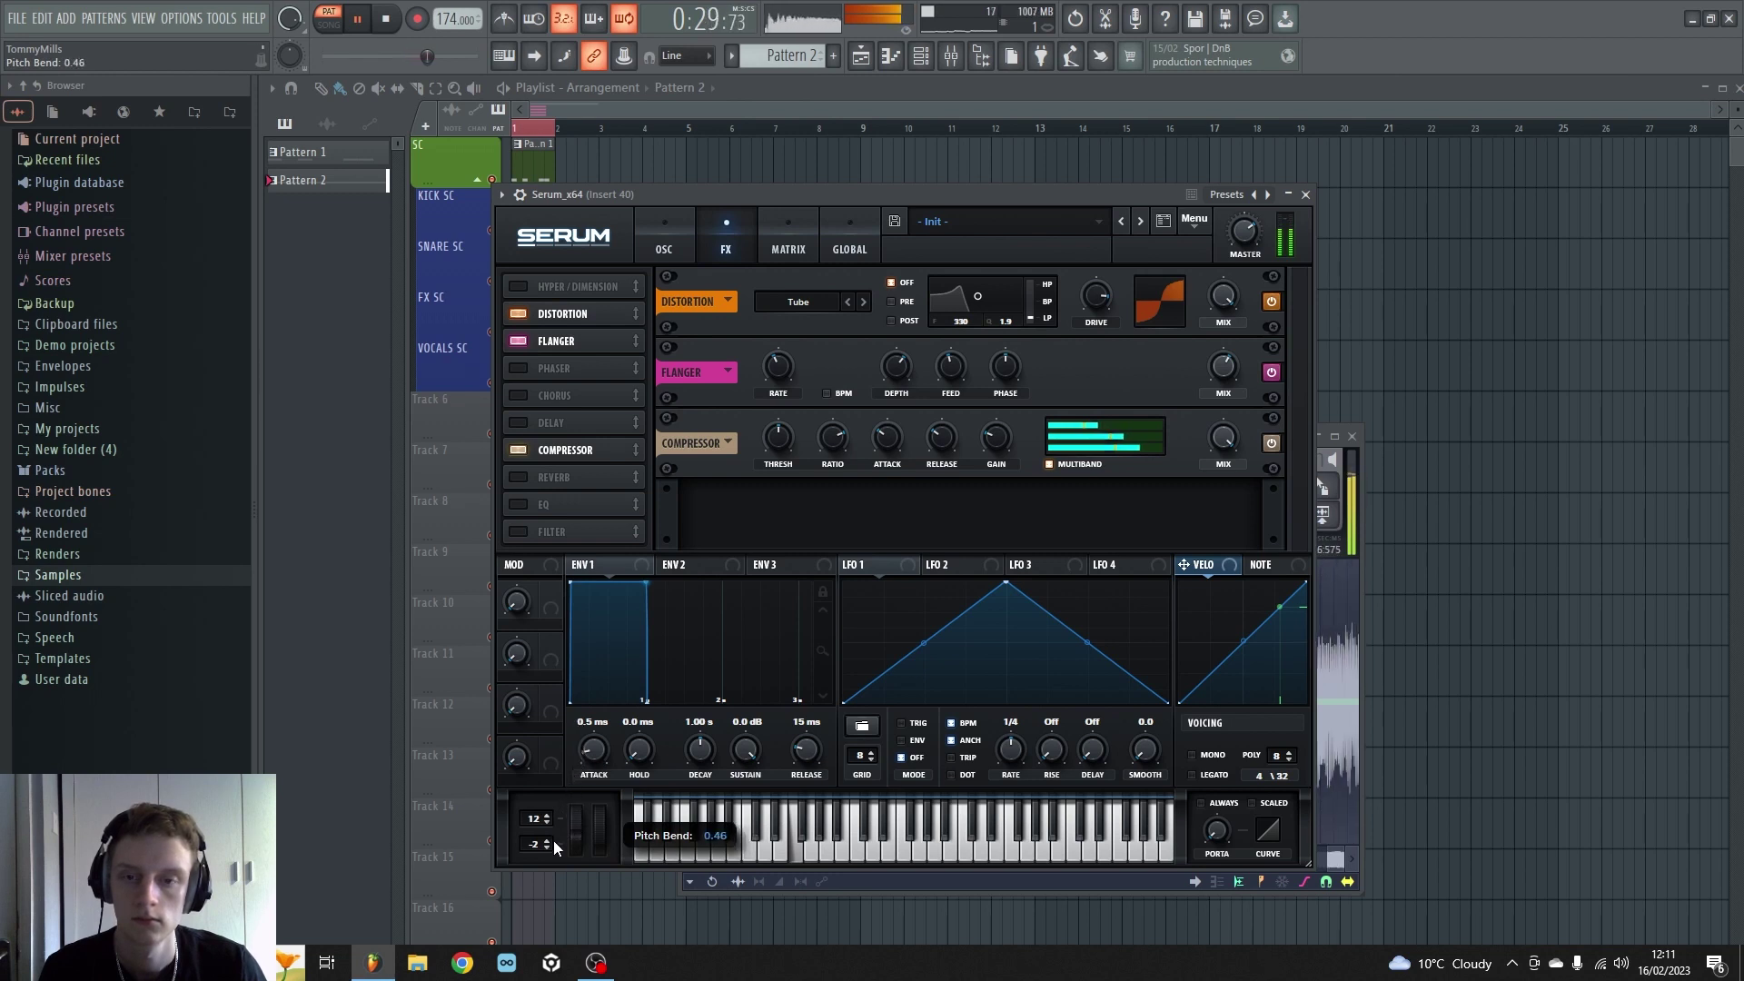
key(space)
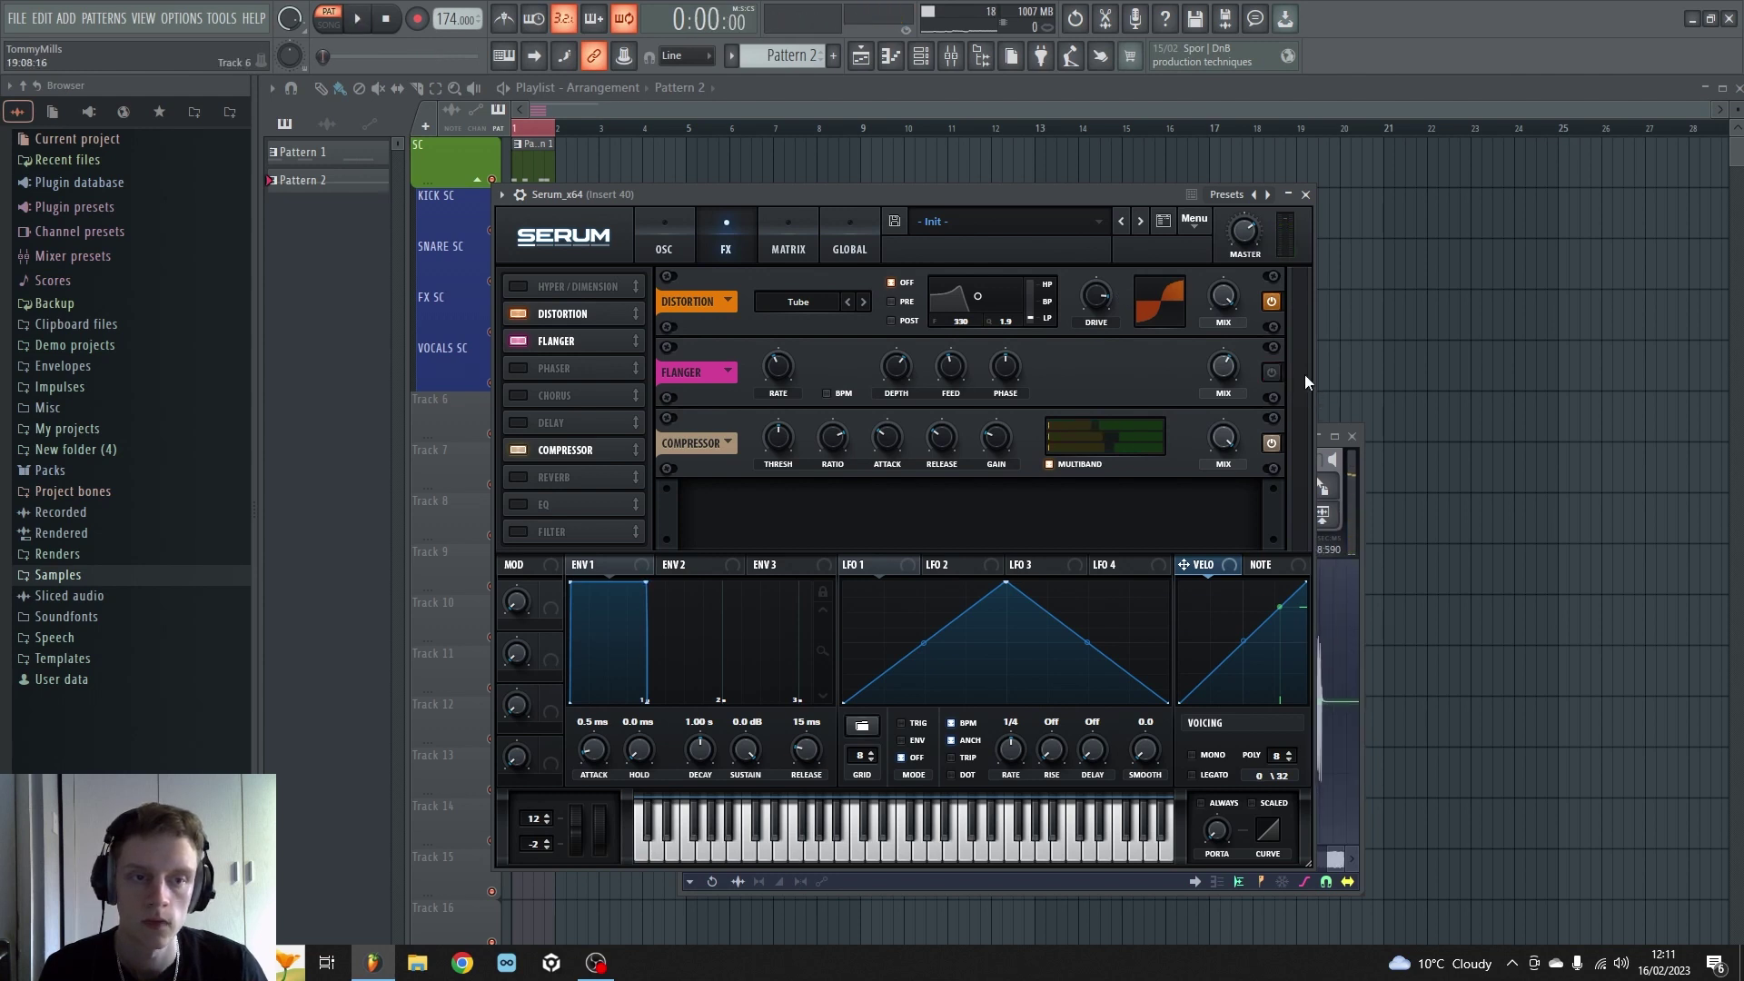
click(1271, 371)
Step: Swap the flanger for a filter effect placed between the distortion and compressor, using the Phs 48+ type
click(546, 534)
drag(547, 534, 530, 346)
click(523, 338)
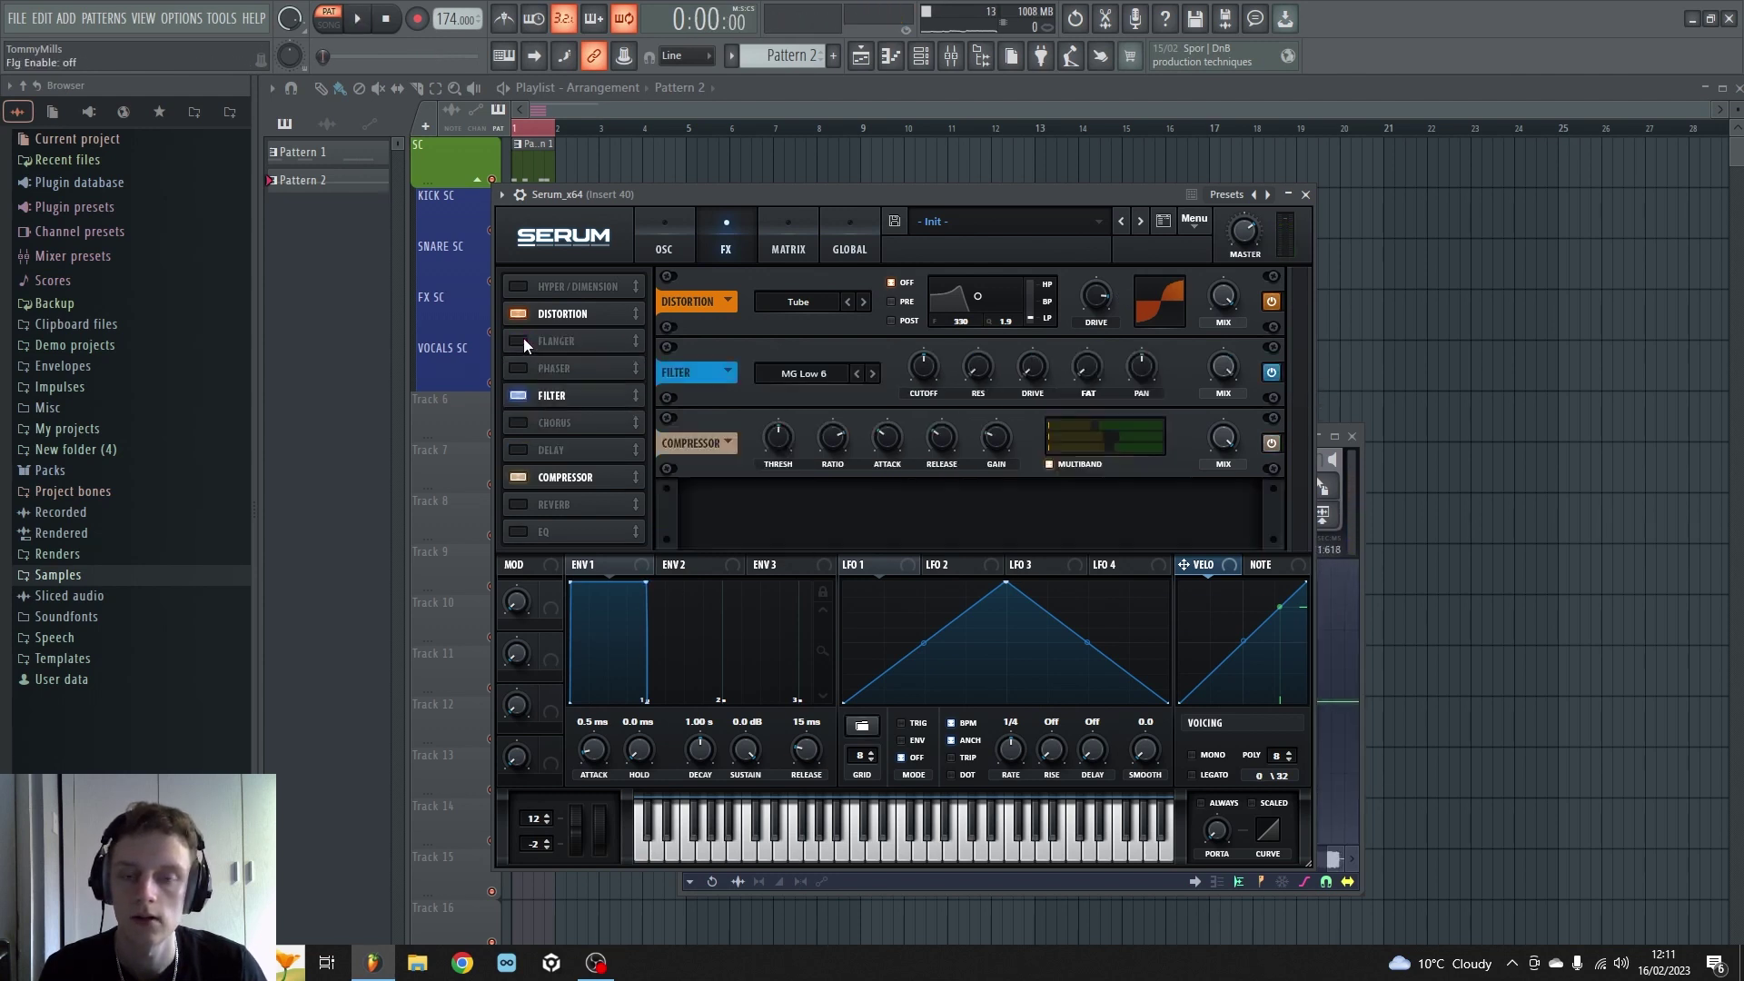
click(818, 375)
mouse_move(811, 441)
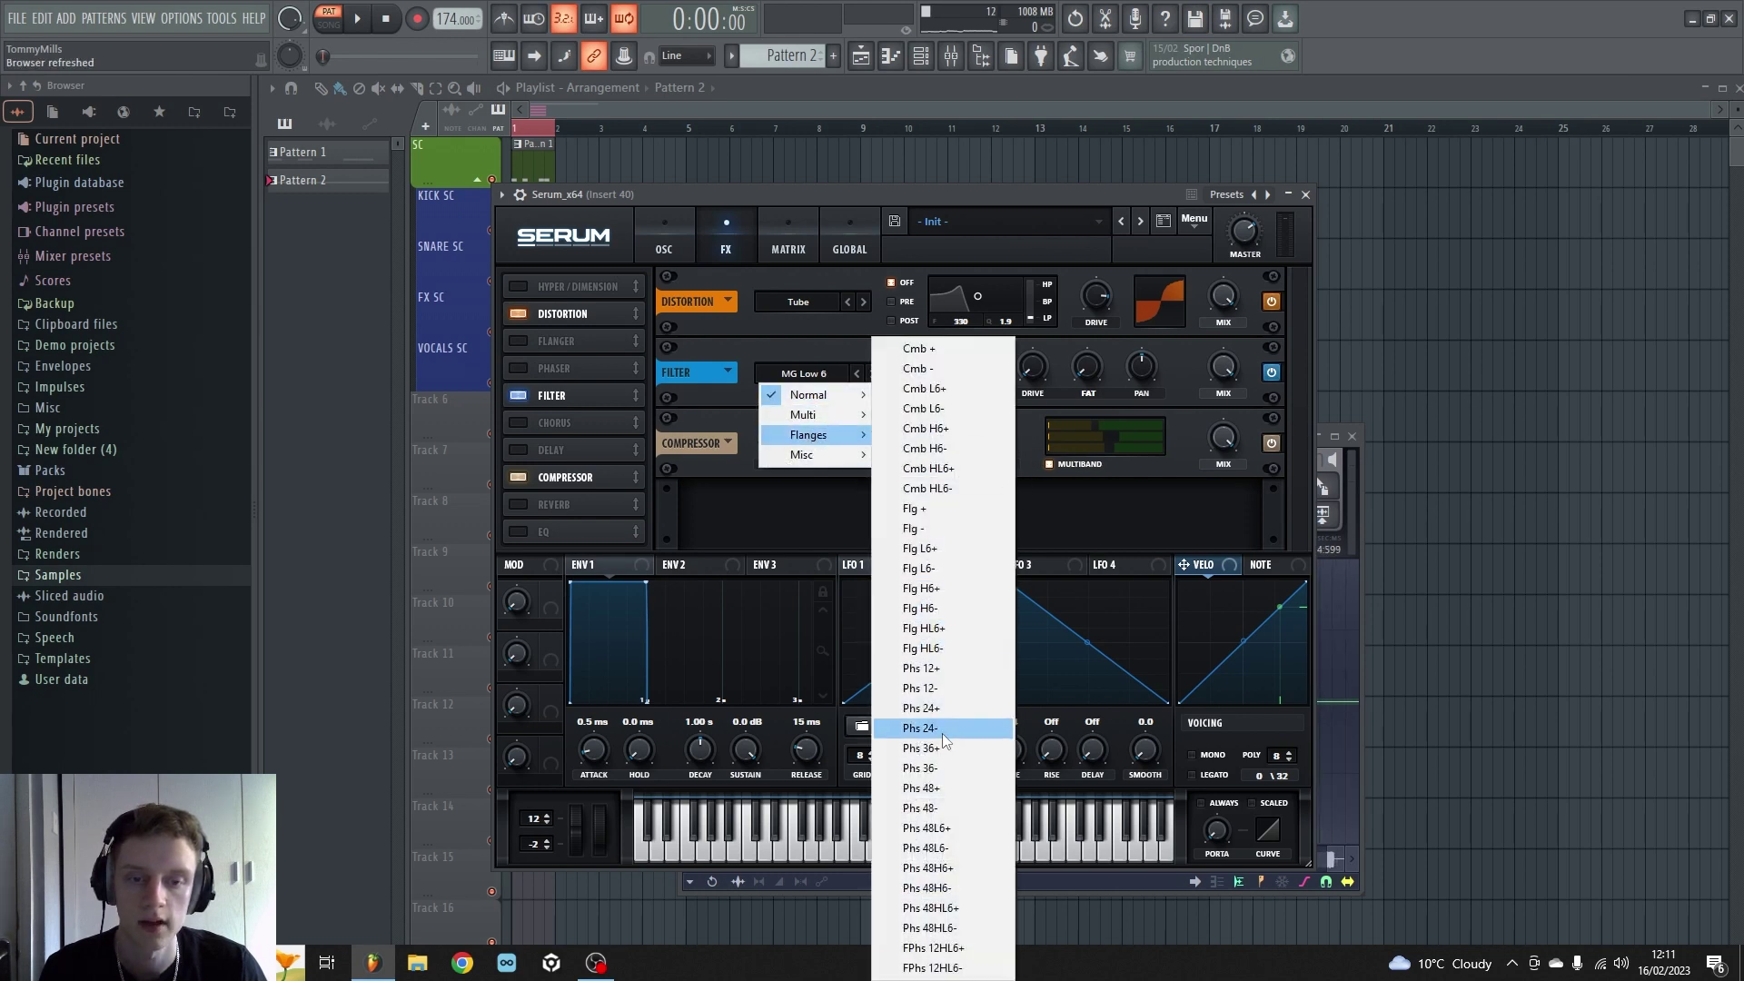
click(940, 790)
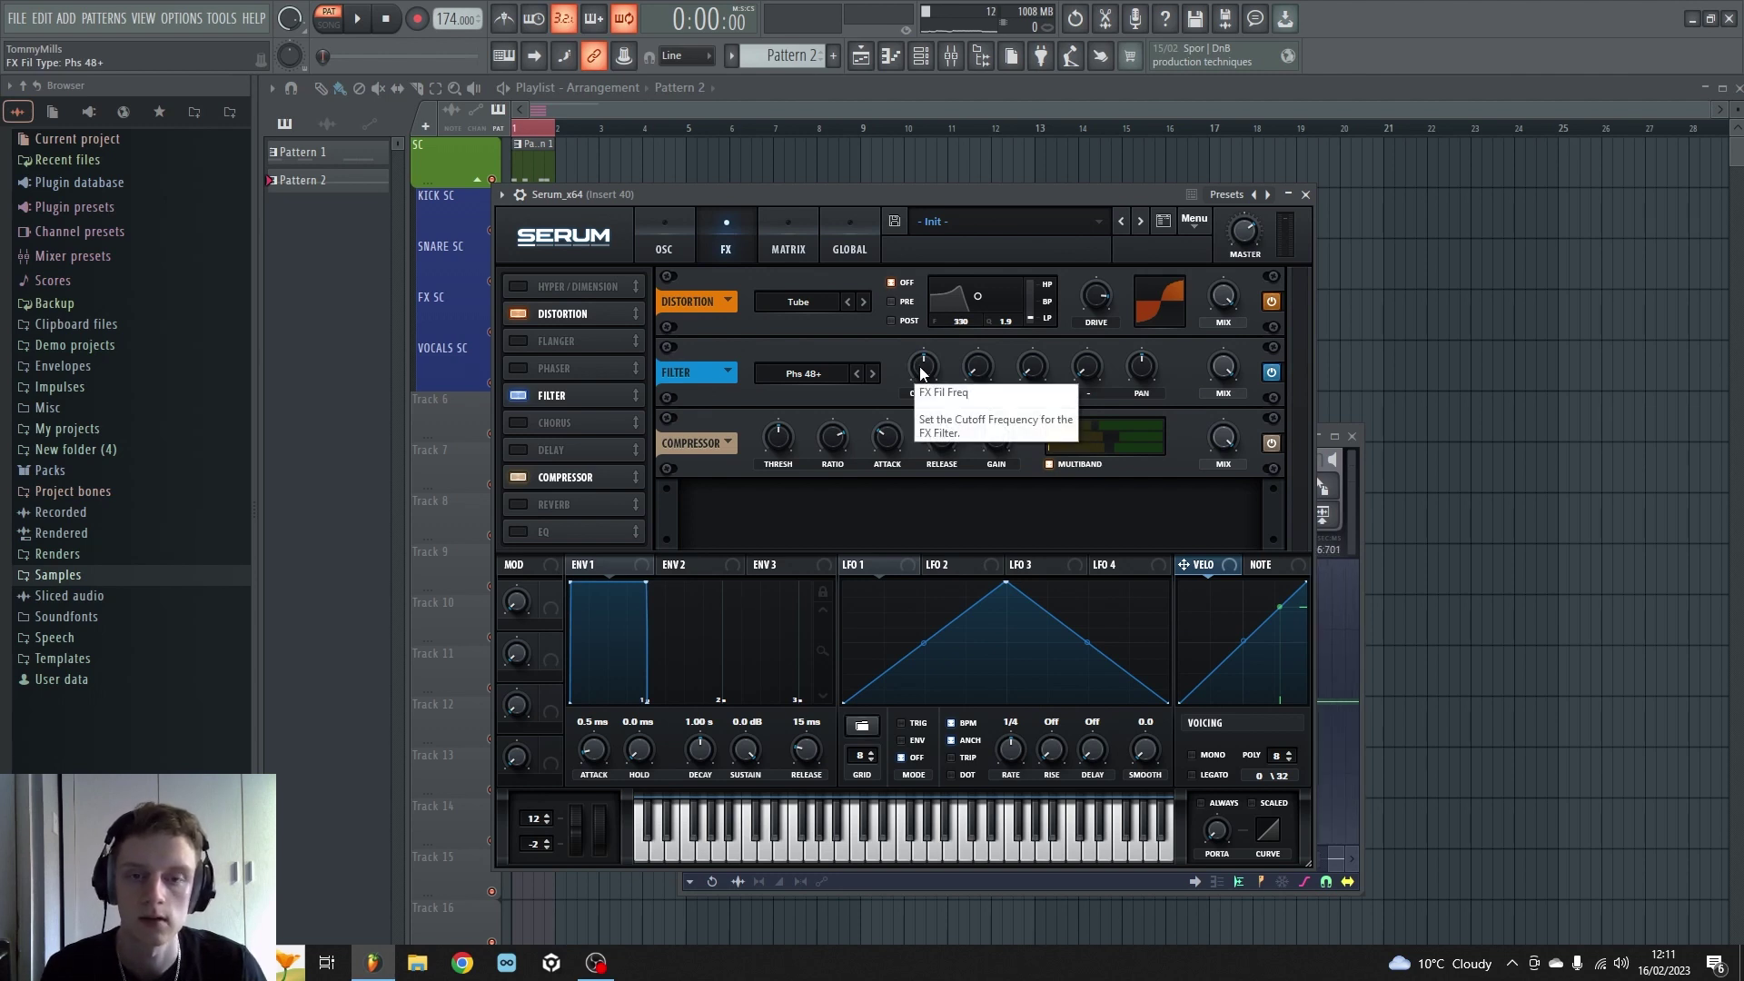
Step: Adjust the filter effect's drive, set its cutoff to about 3753 Hz and lower its mix to about 23% during playback
key(space)
drag(920, 372, 929, 320)
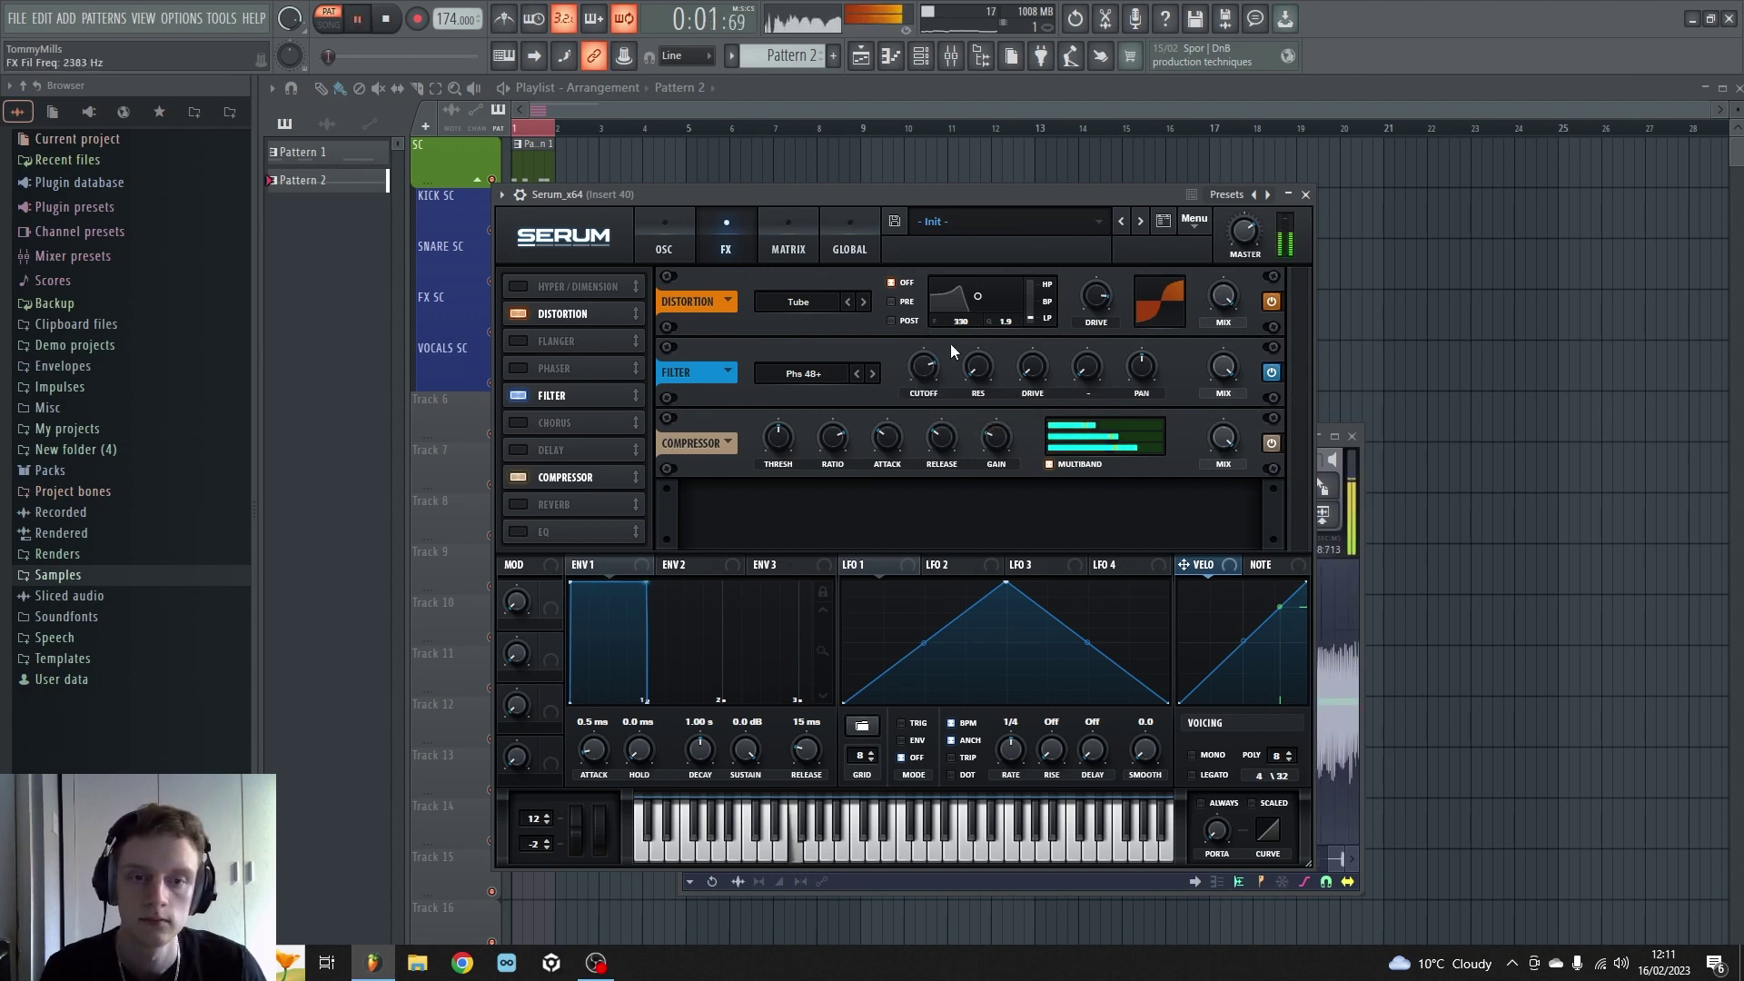
drag(1032, 366, 1089, 324)
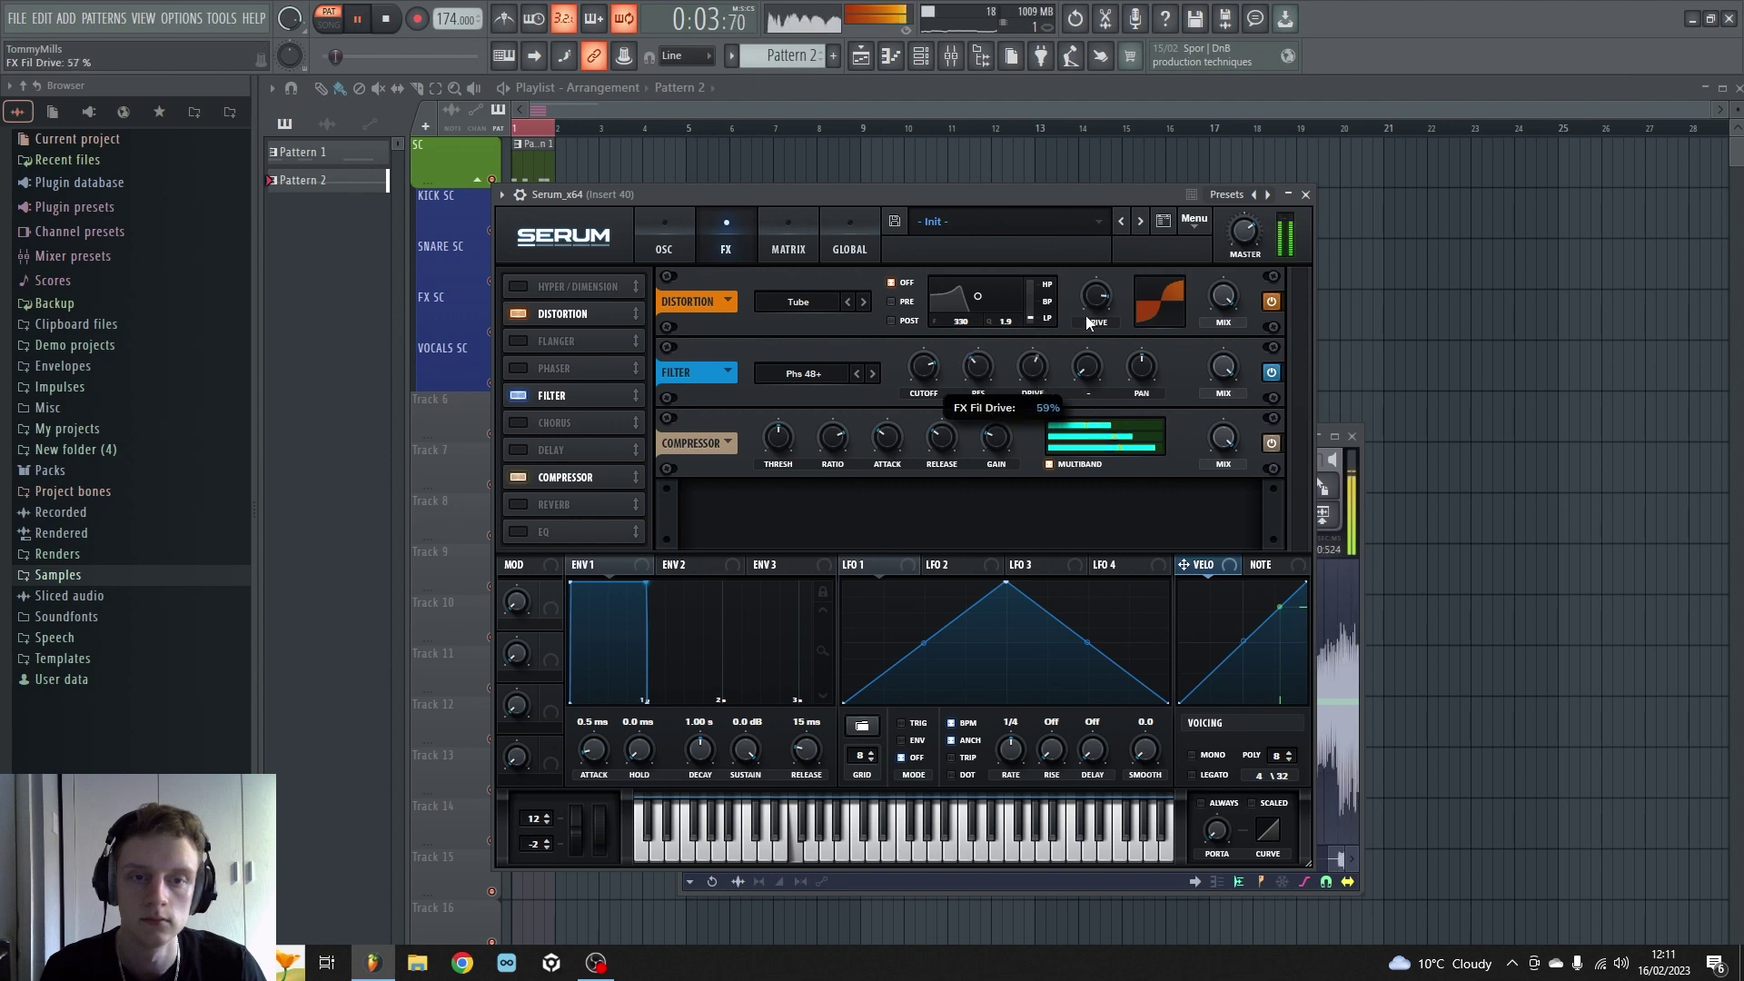
mouse_move(945, 384)
mouse_down()
mouse_move(896, 471)
mouse_move(926, 393)
mouse_up()
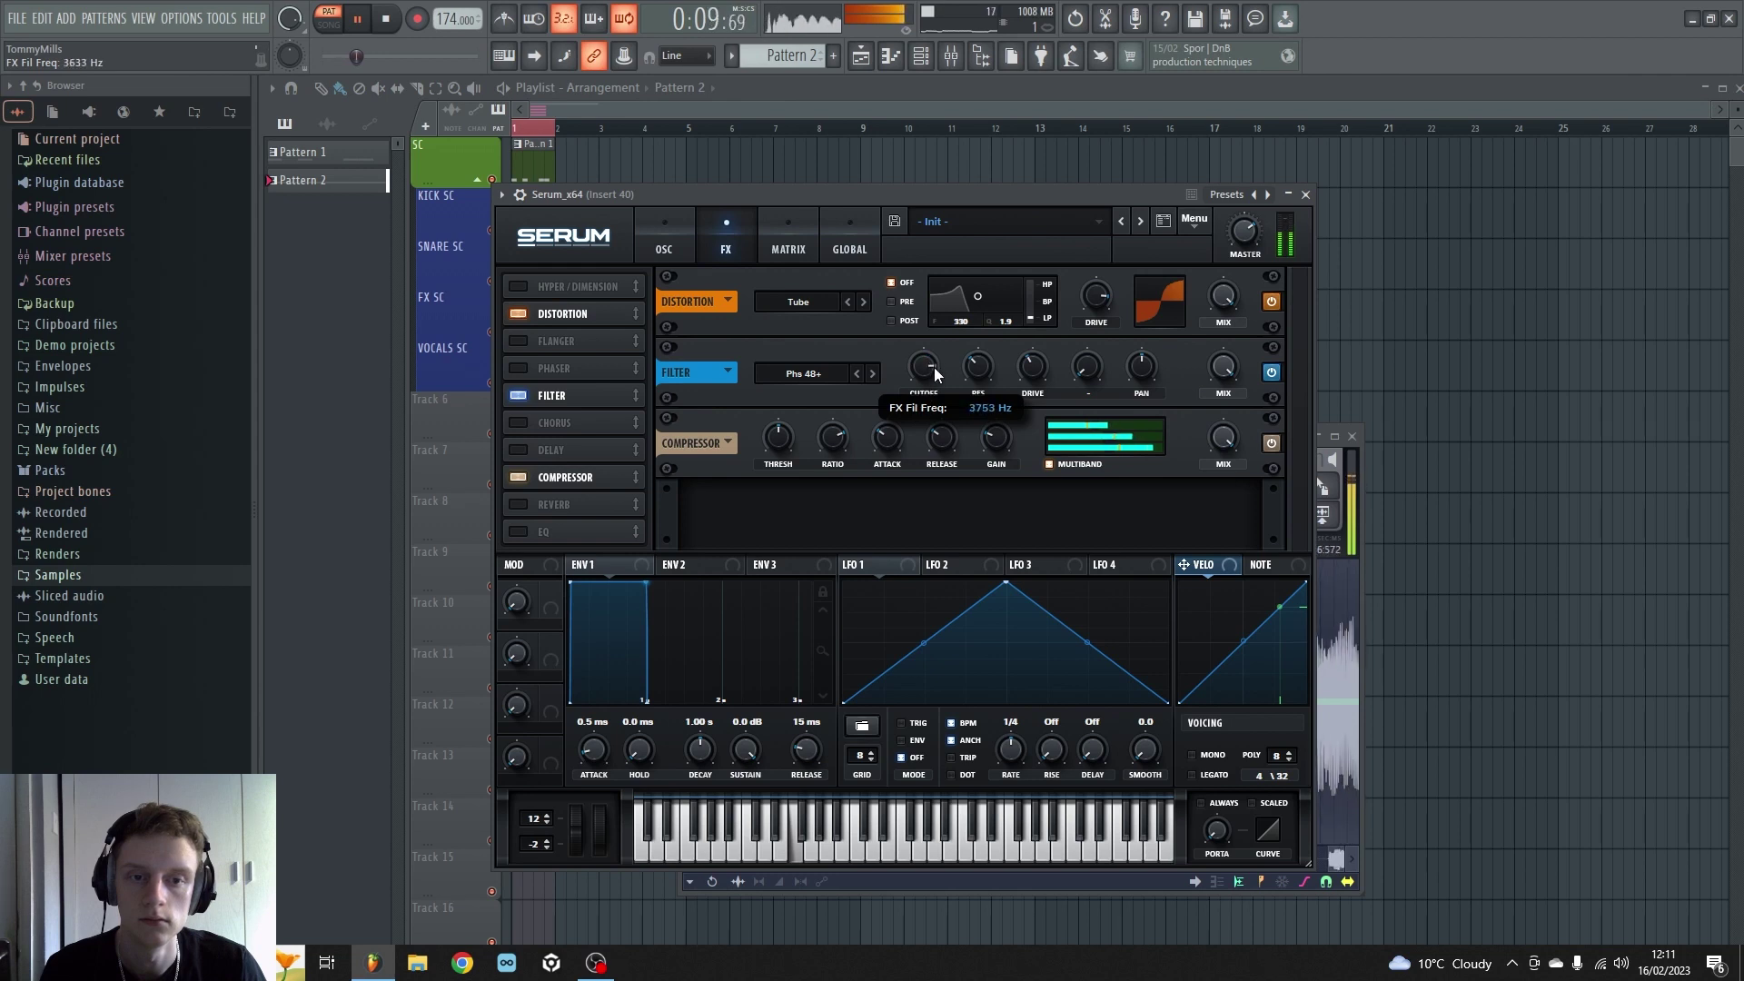
drag(933, 376, 933, 369)
drag(1229, 372, 1192, 445)
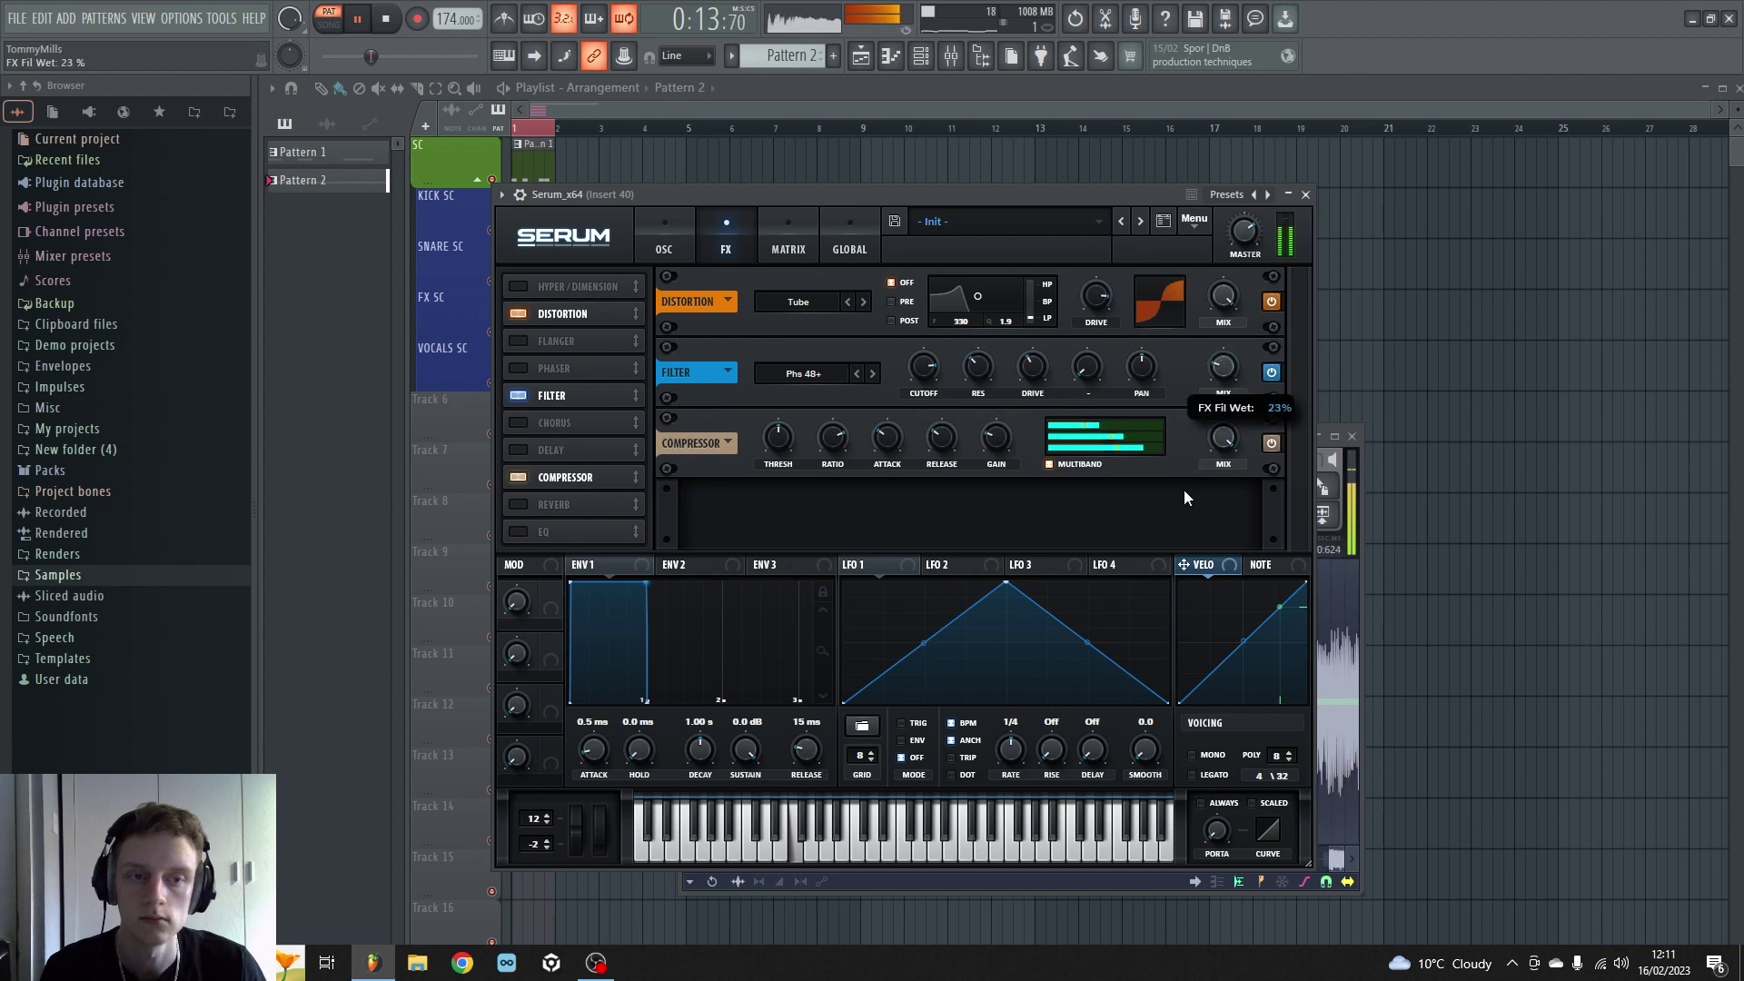
mouse_move(1076, 431)
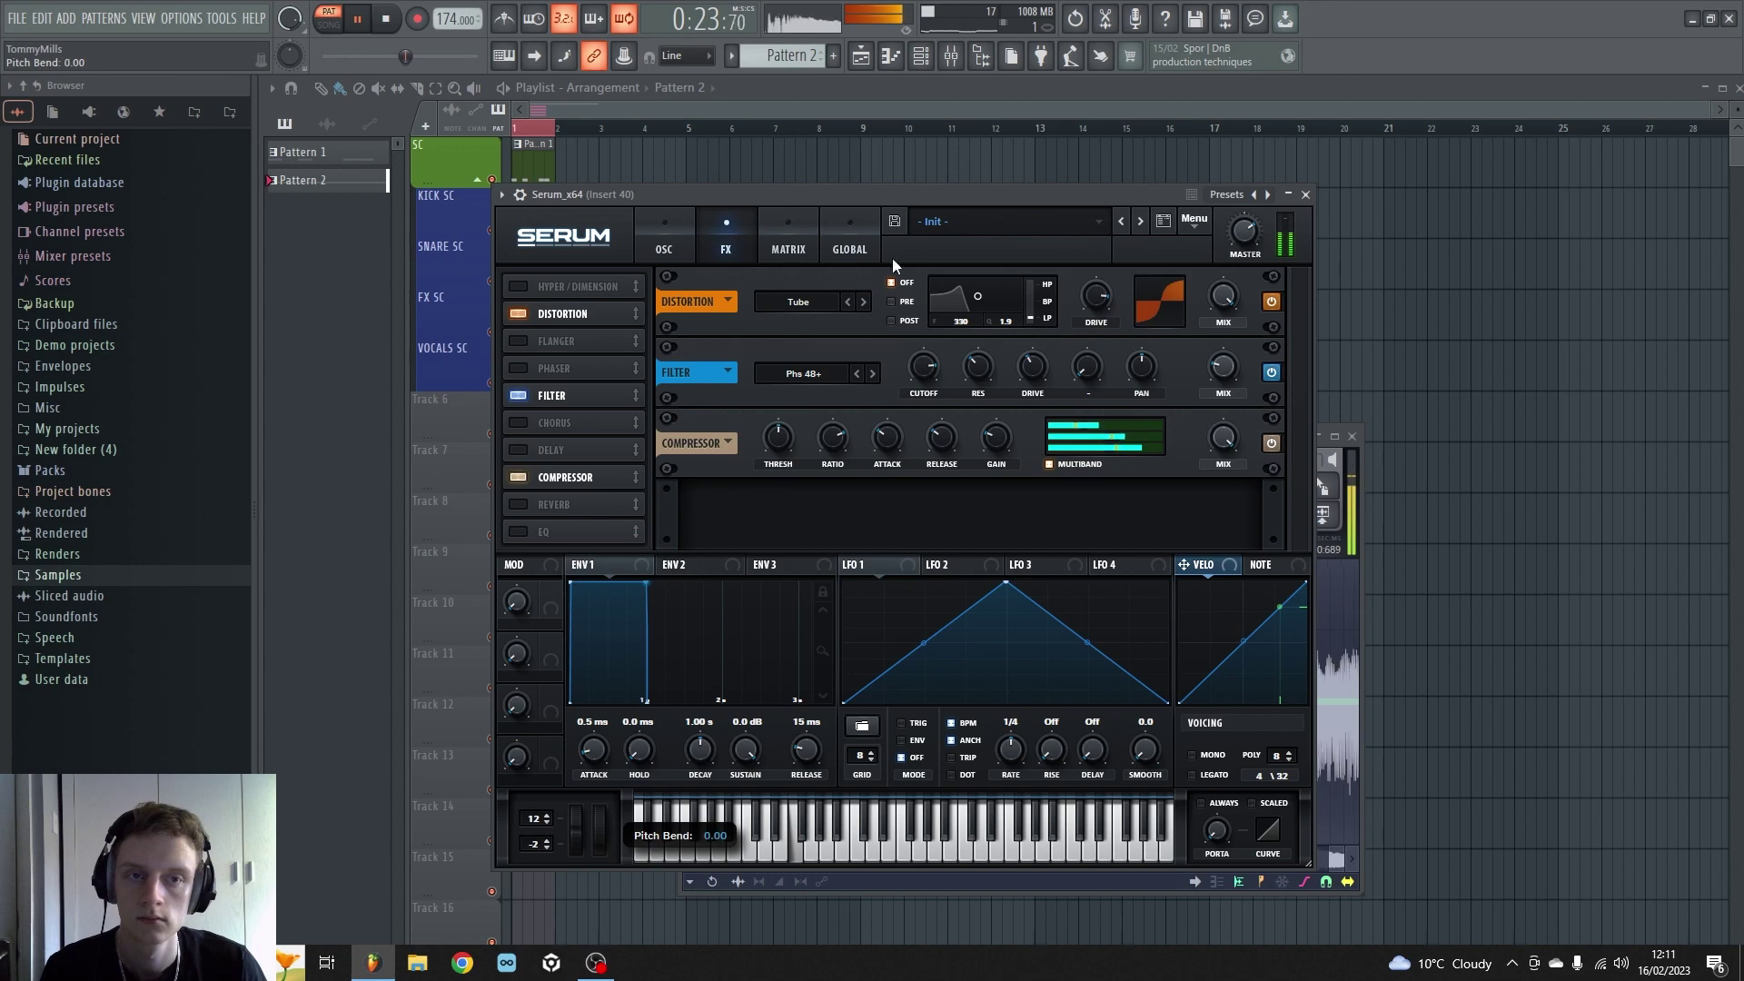
key(space)
Step: Load FabFilter Pro-Q 3 into slot 2 of mixer Insert 40
click(951, 56)
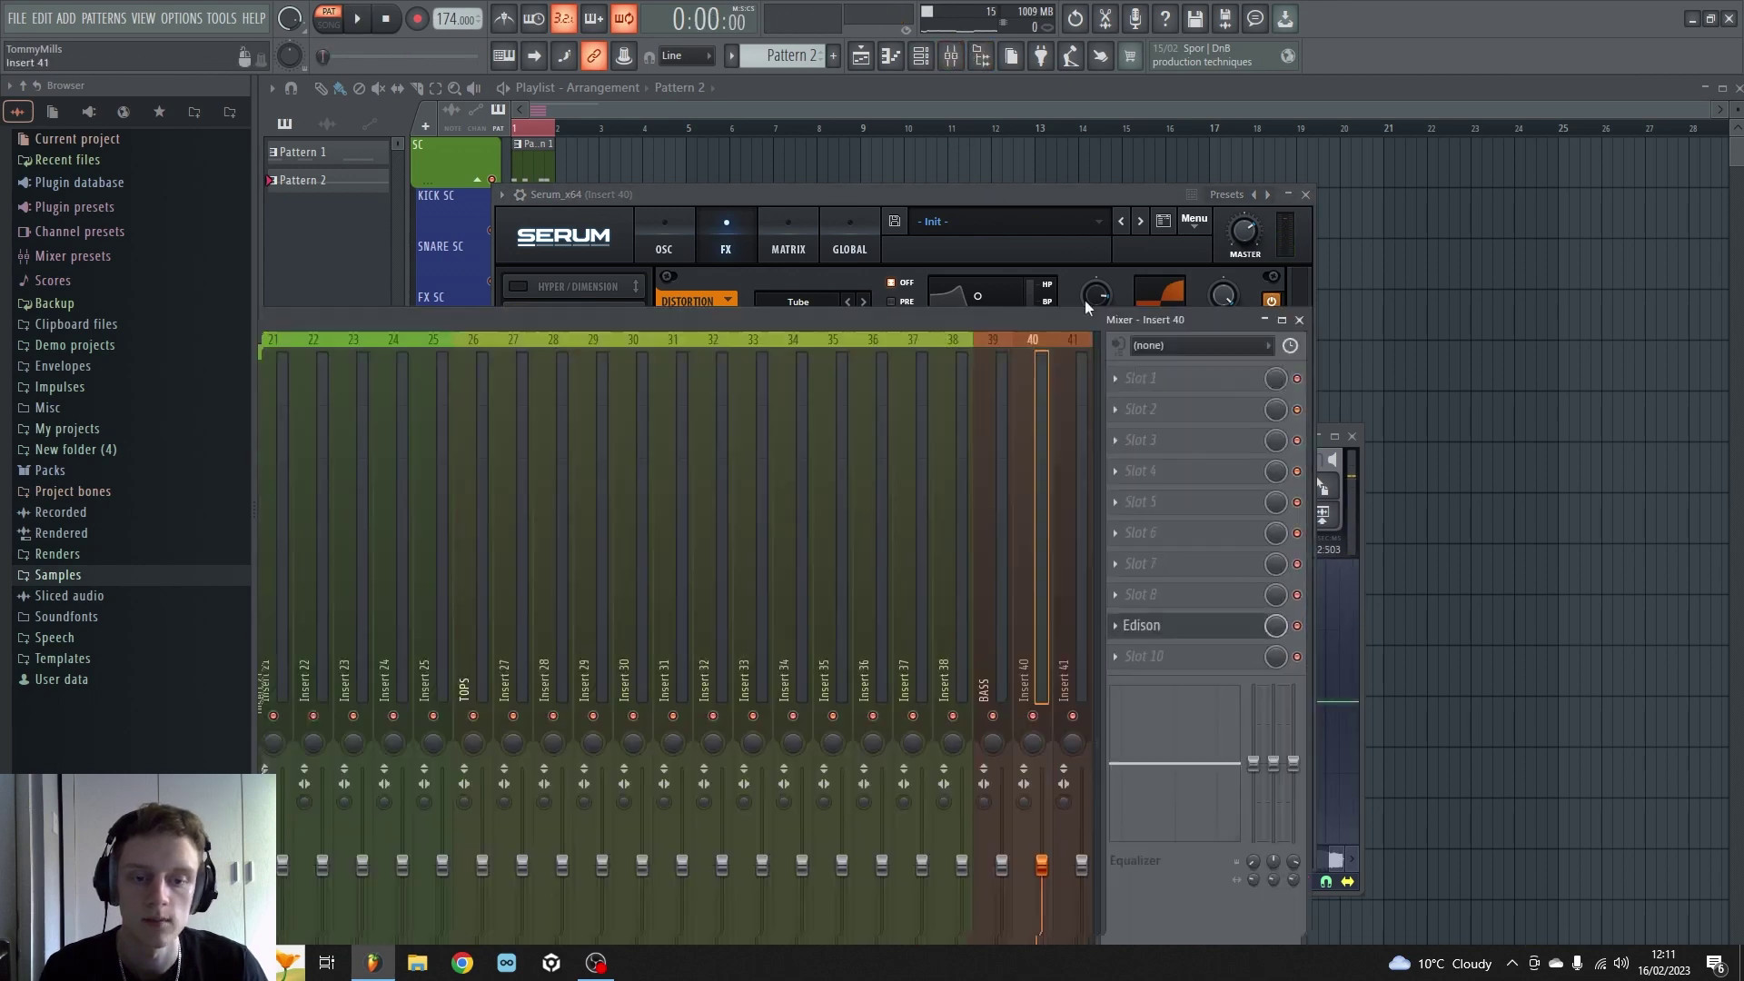
click(1140, 332)
click(1253, 263)
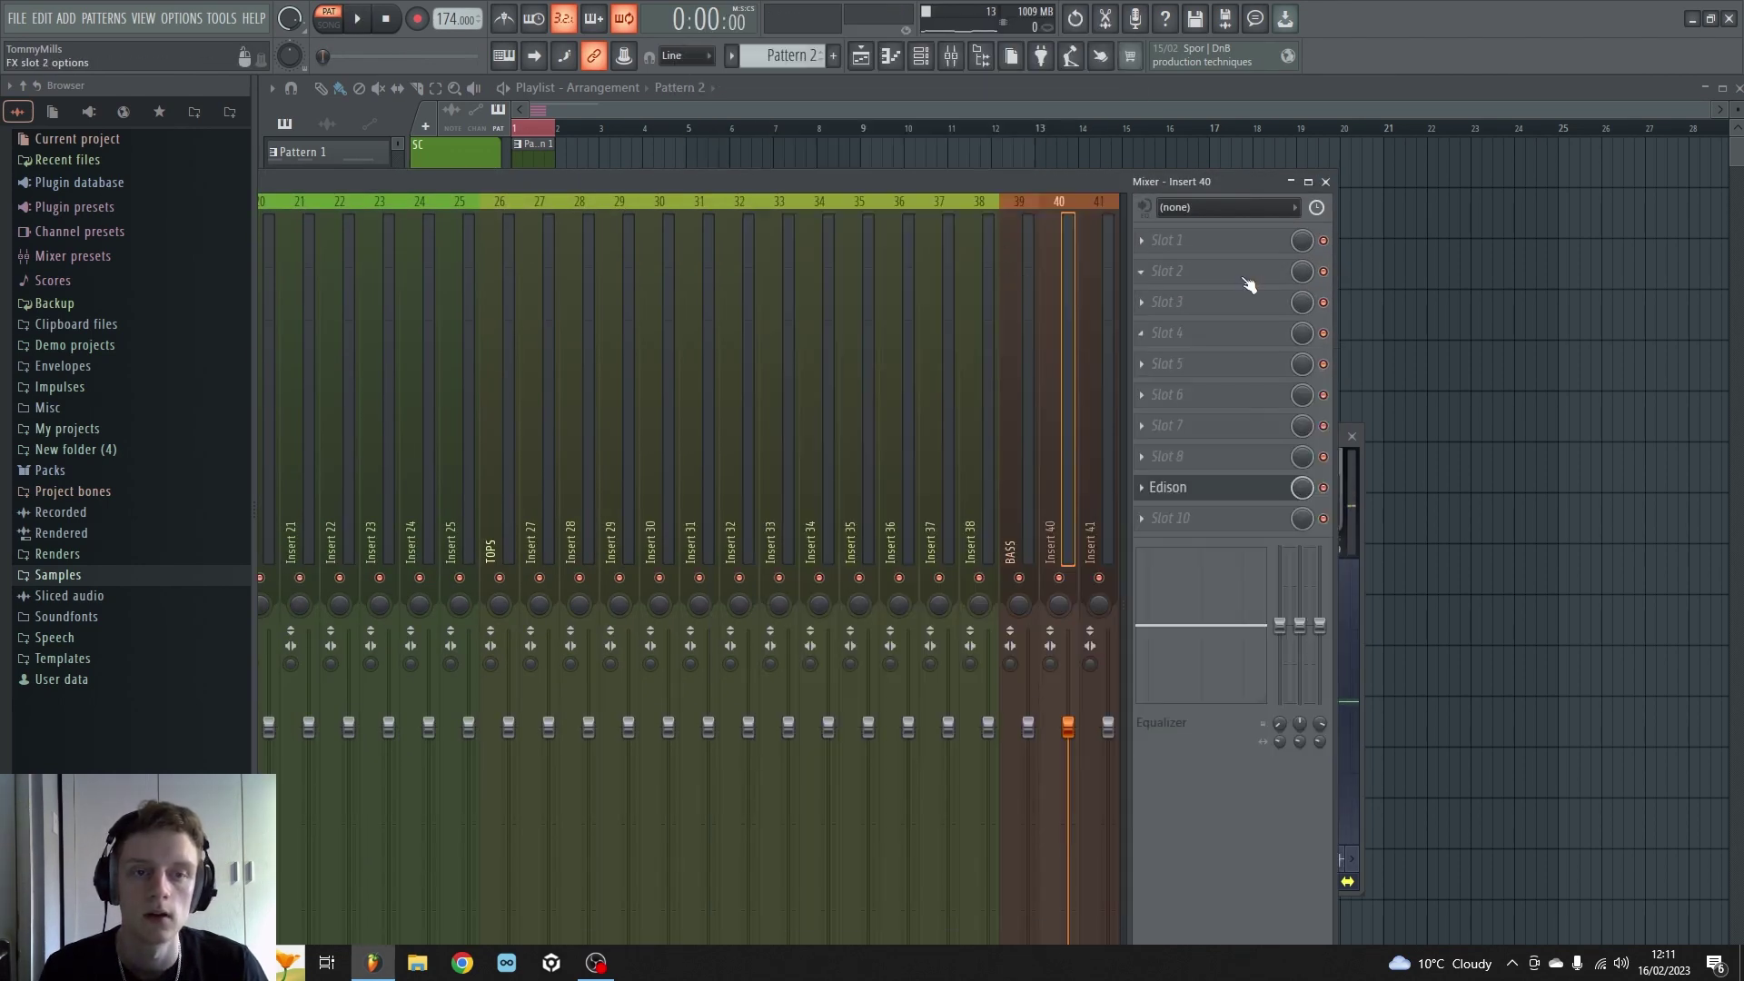
click(1199, 273)
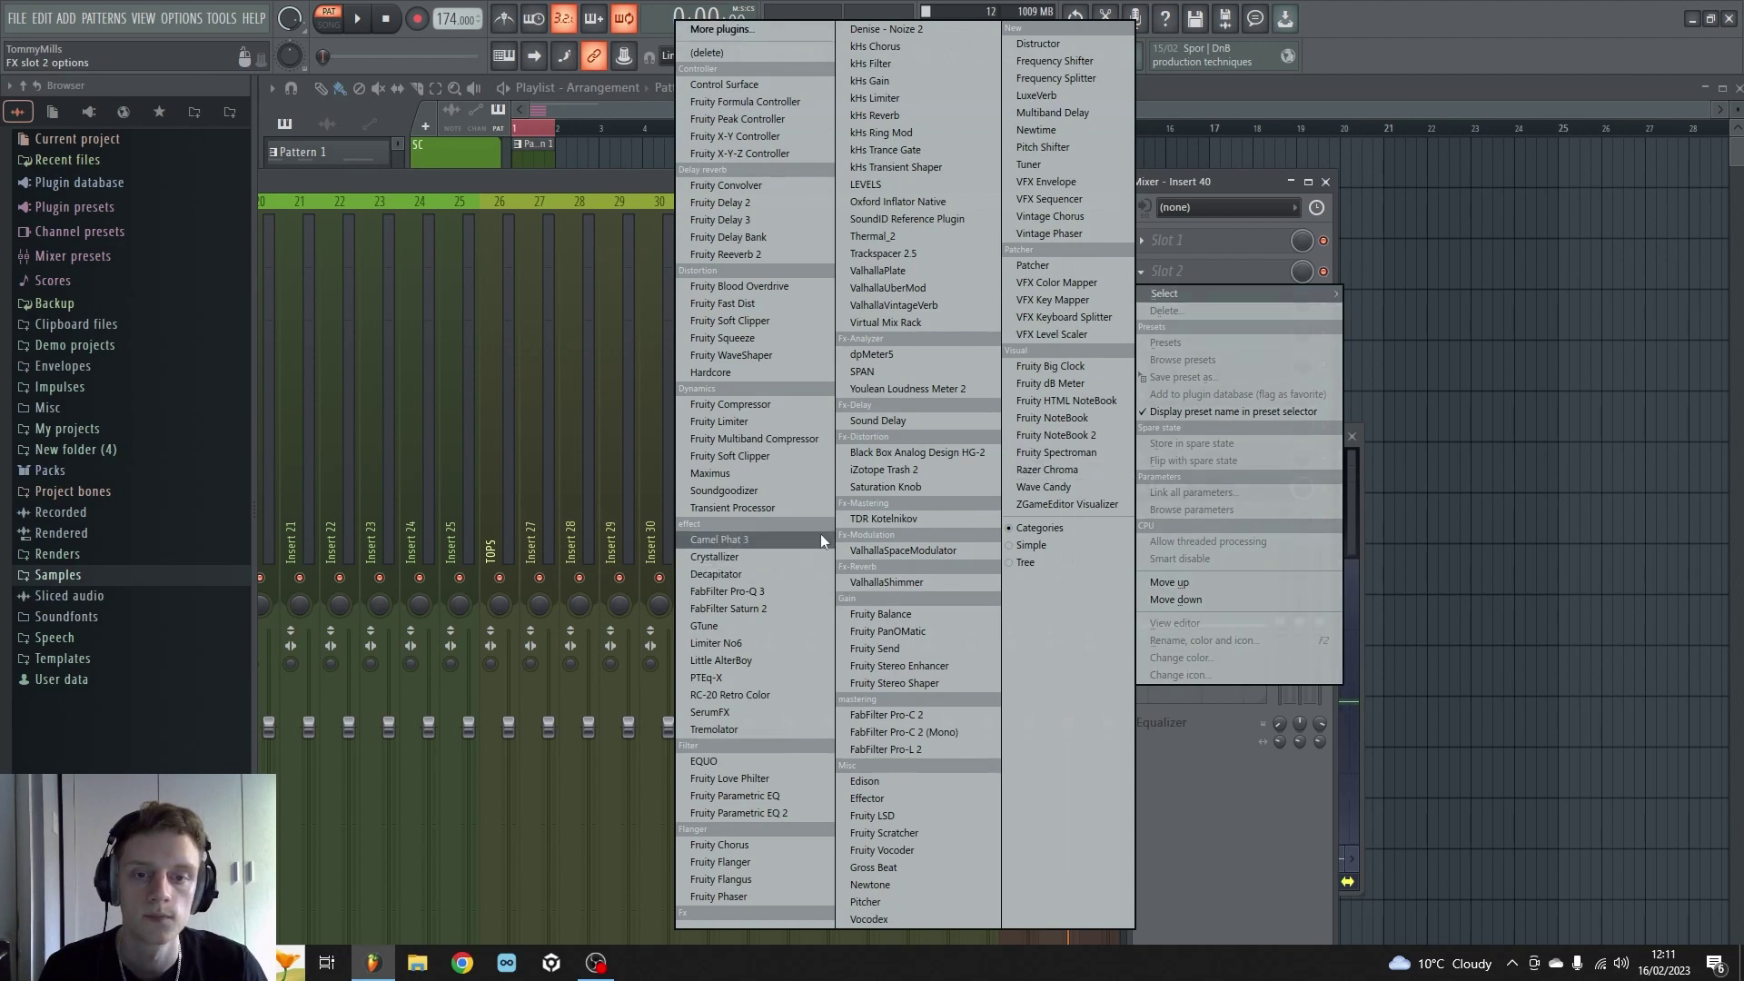
click(801, 596)
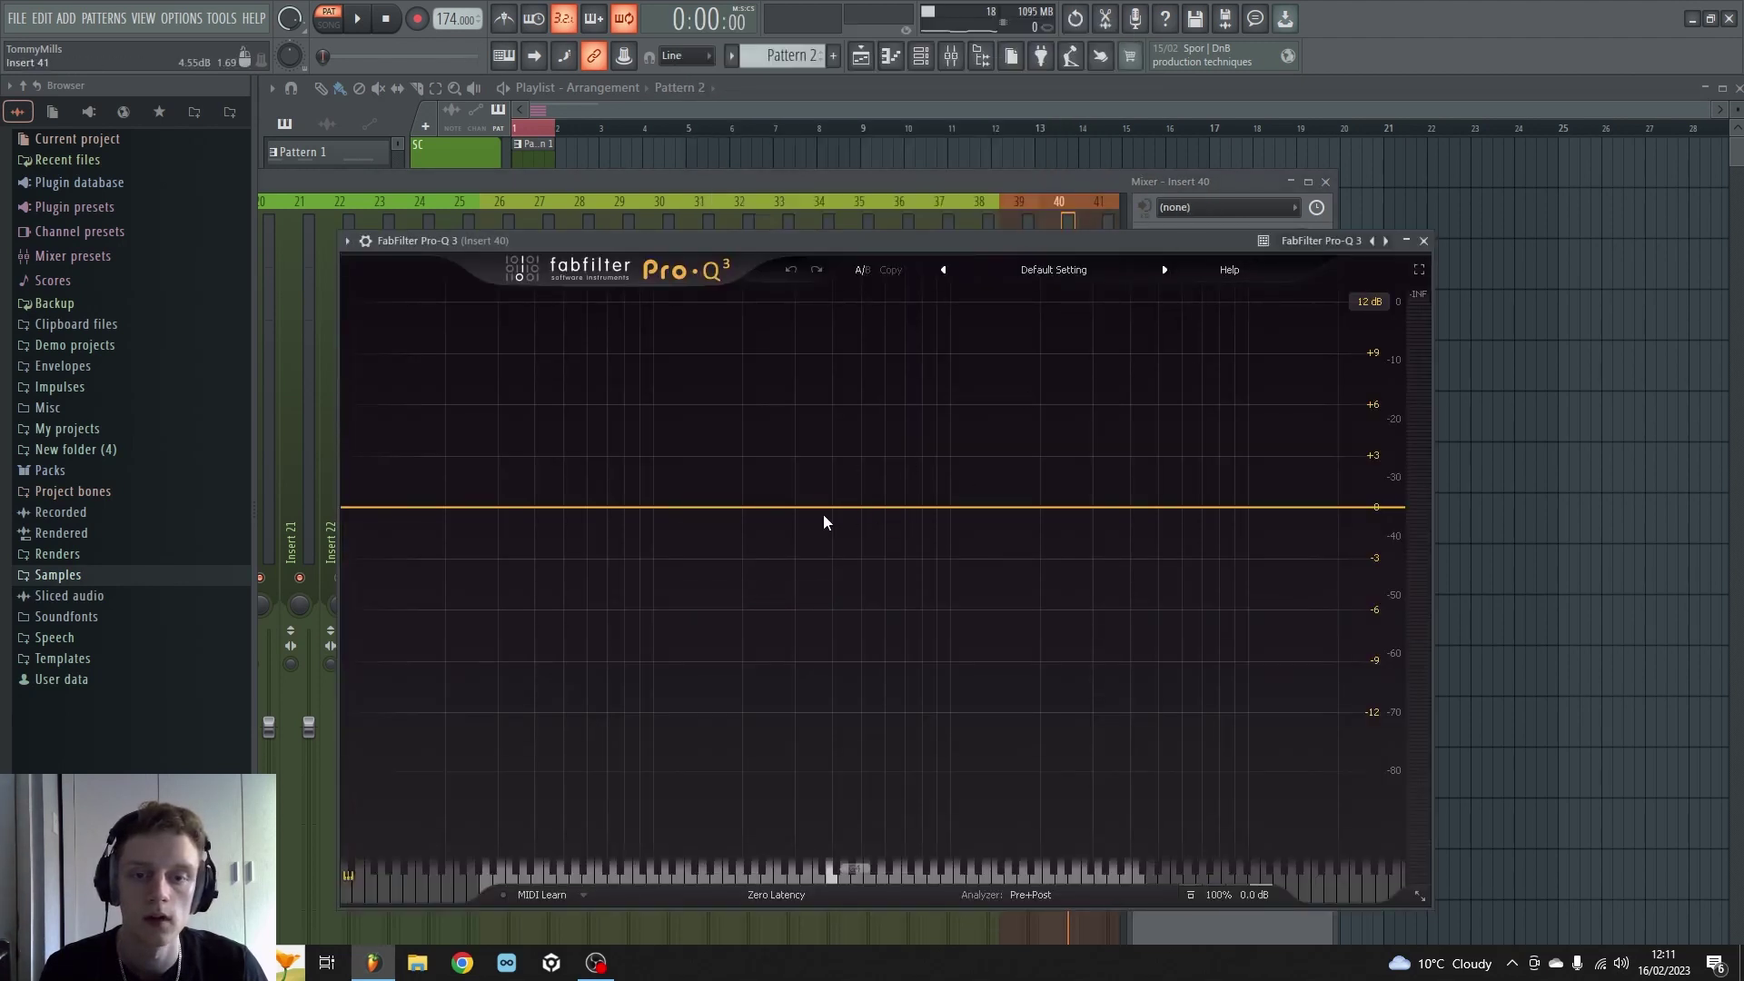
Step: Add a bell boost of about 8.5 dB near 98 Hz in Pro-Q 3 and play the pattern to check it
click(741, 508)
drag(740, 508, 735, 406)
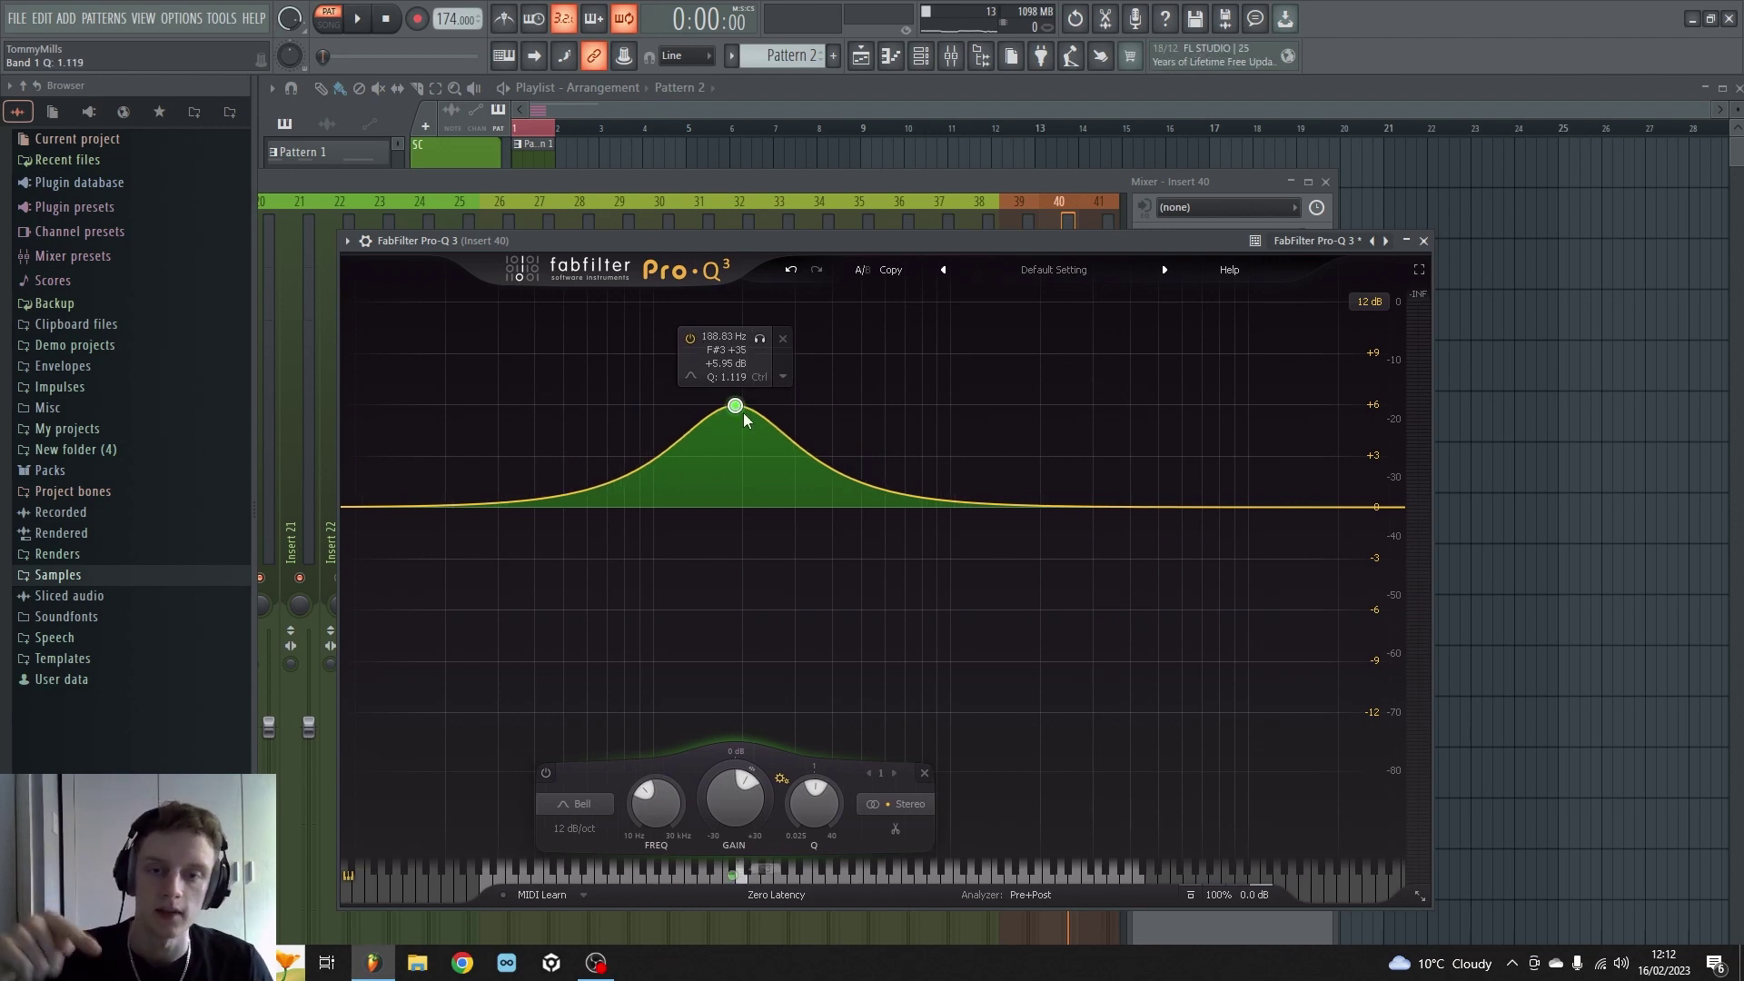
drag(735, 405, 651, 365)
scroll(672, 440, up, 1)
key(space)
key(space)
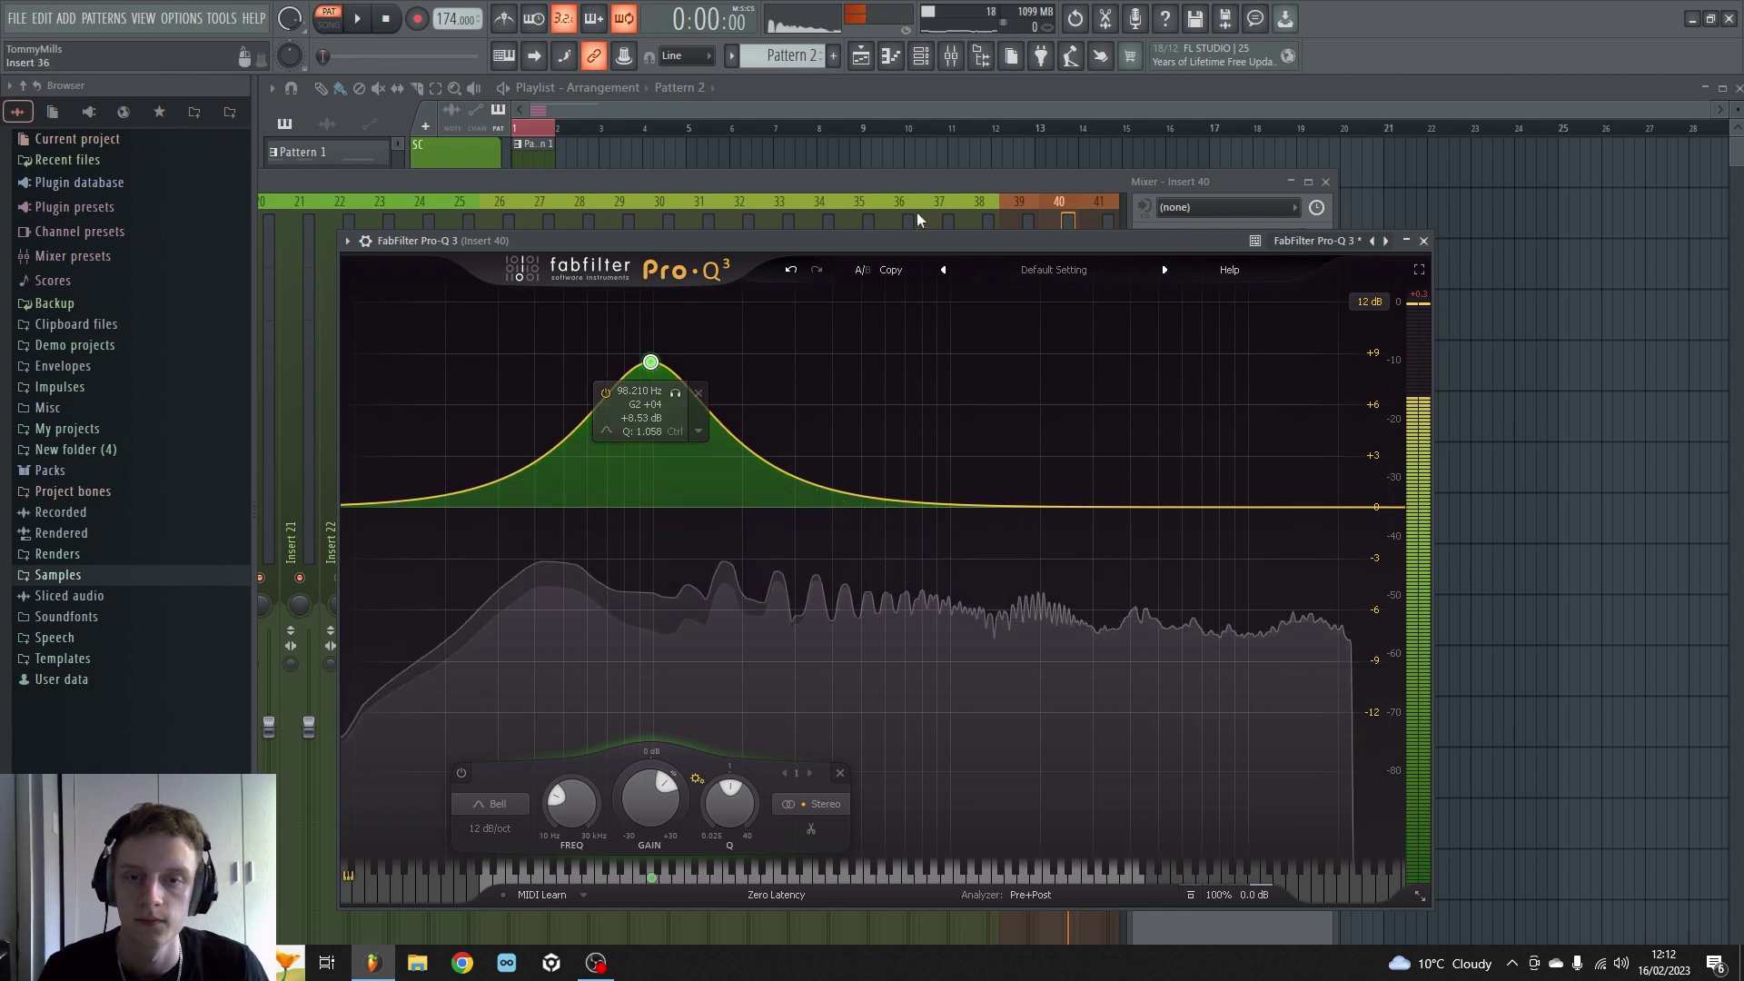
Step: Load iZotope Trash 2 into slot 5 of mixer Insert 40 and reposition its window
click(917, 211)
click(1132, 356)
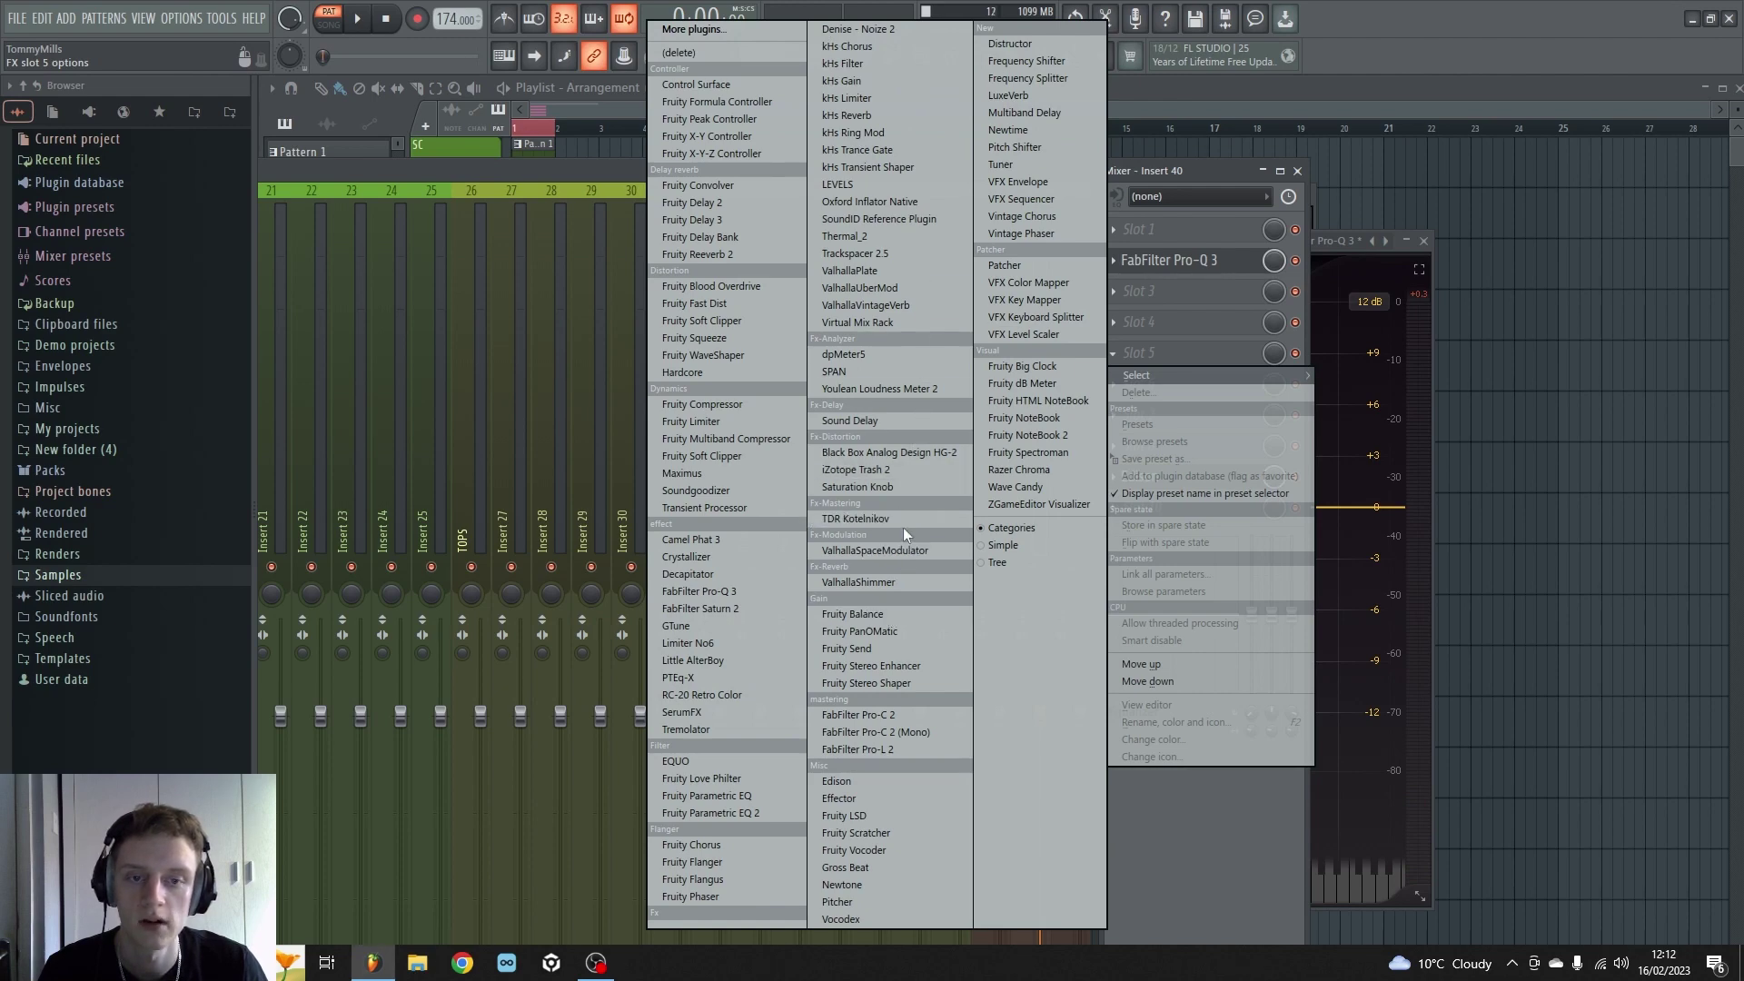
click(900, 470)
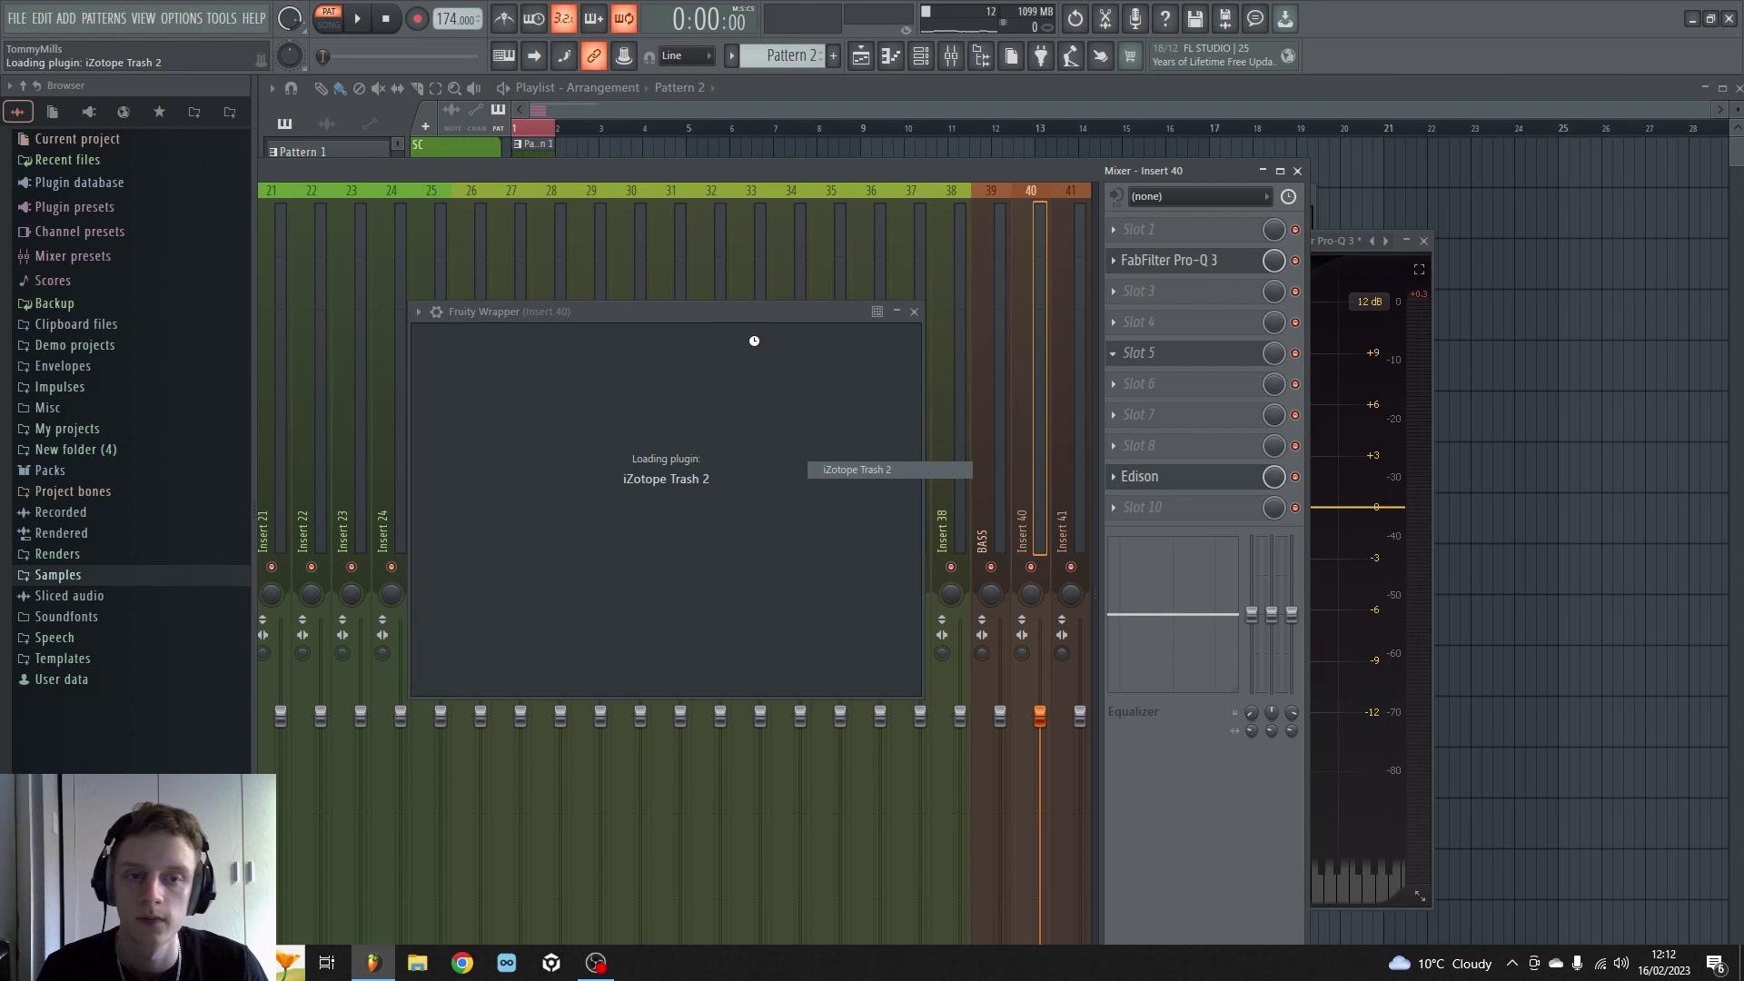
drag(985, 308, 1010, 166)
click(1067, 582)
Step: Set Trash 2's Stage 1 distortion type to Elastic Trash and lower the stage gain to about -8.3 during playback
key(space)
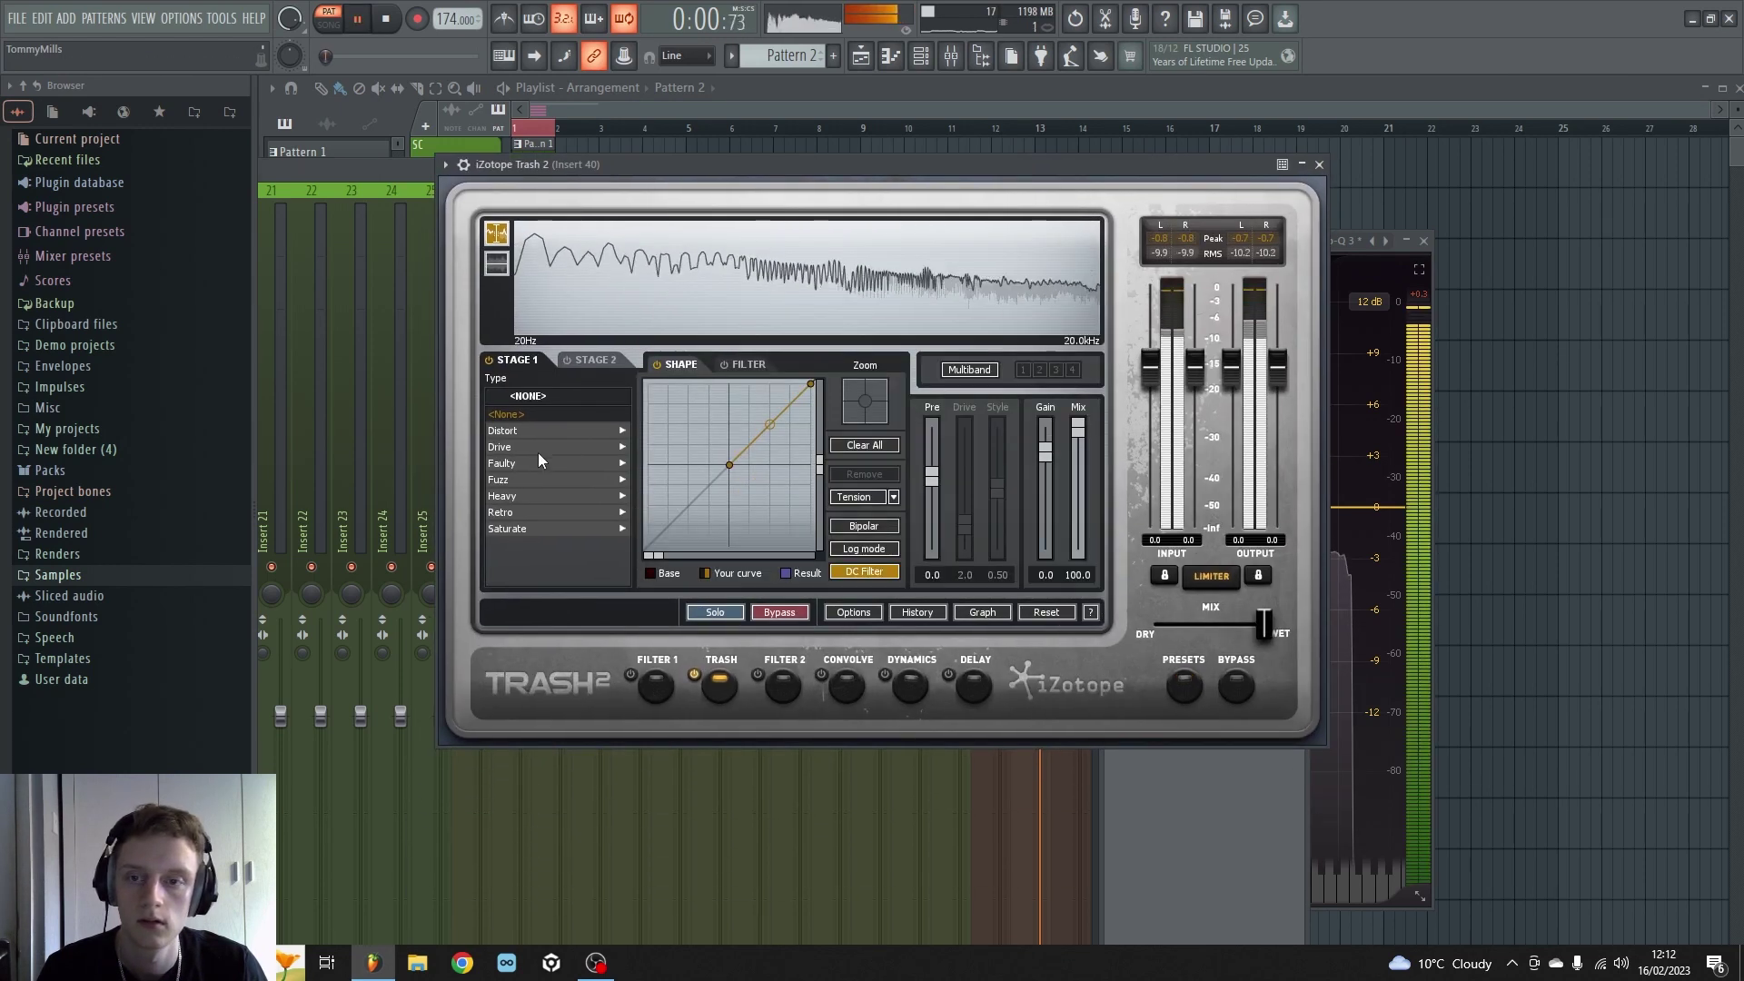
click(525, 434)
click(514, 513)
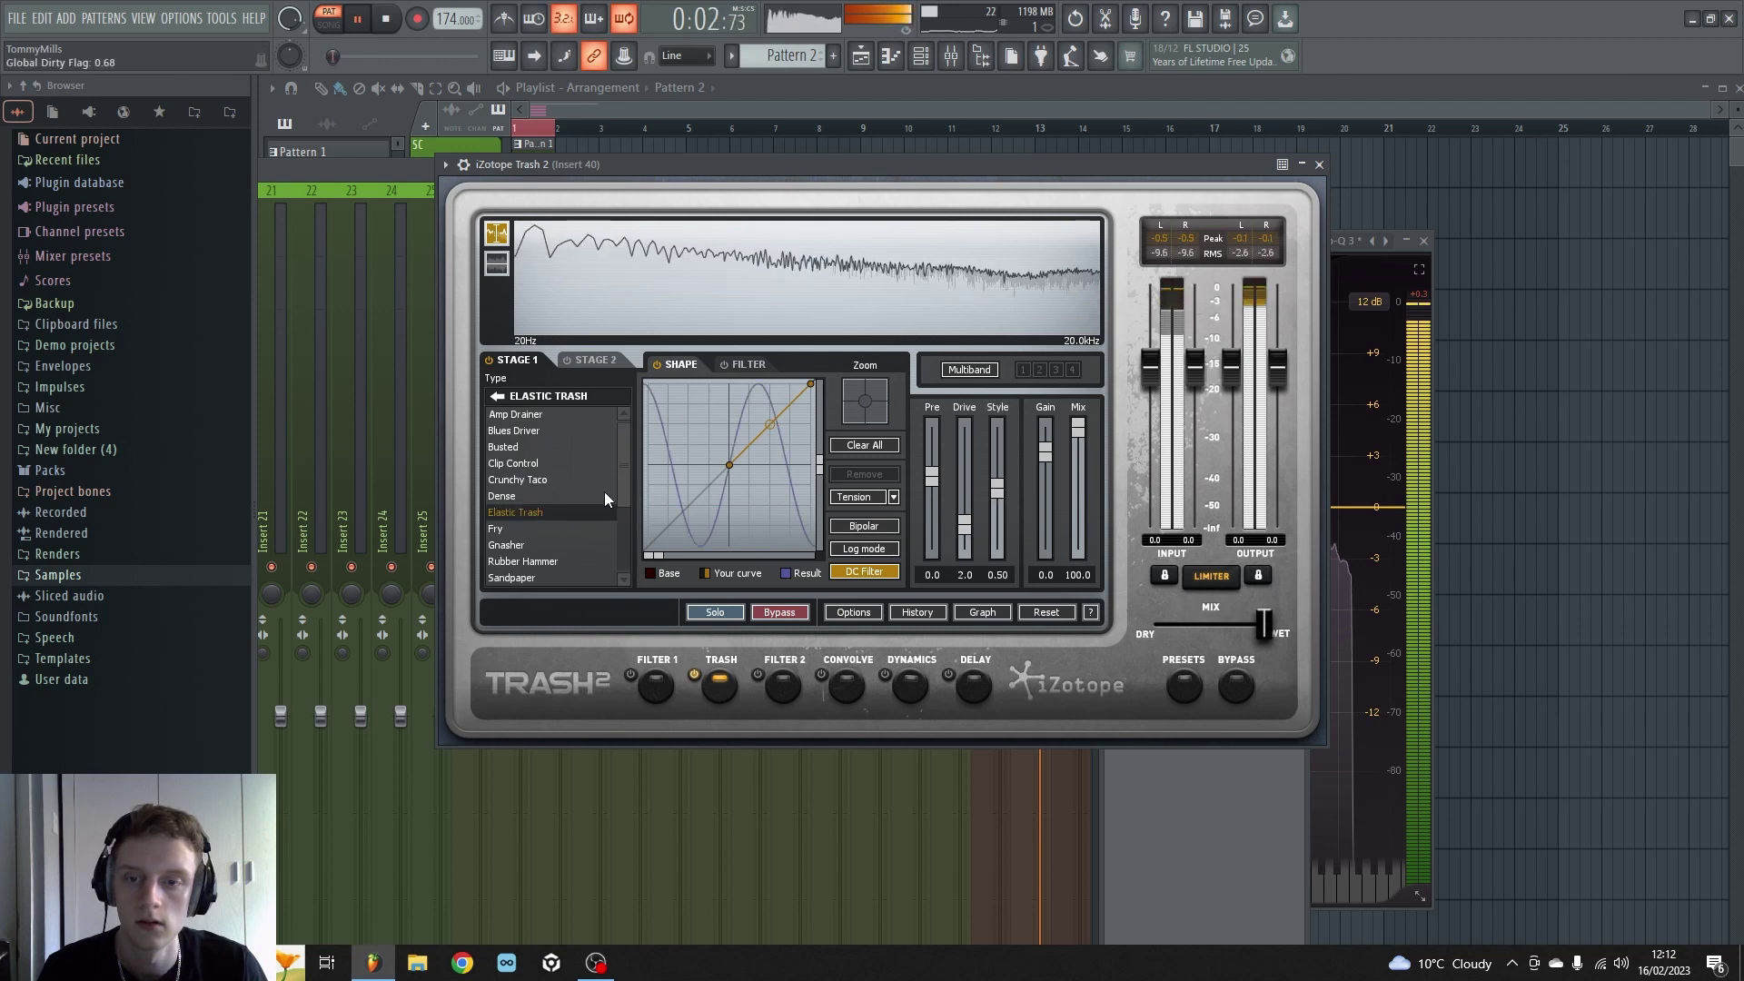
drag(1046, 451, 1046, 476)
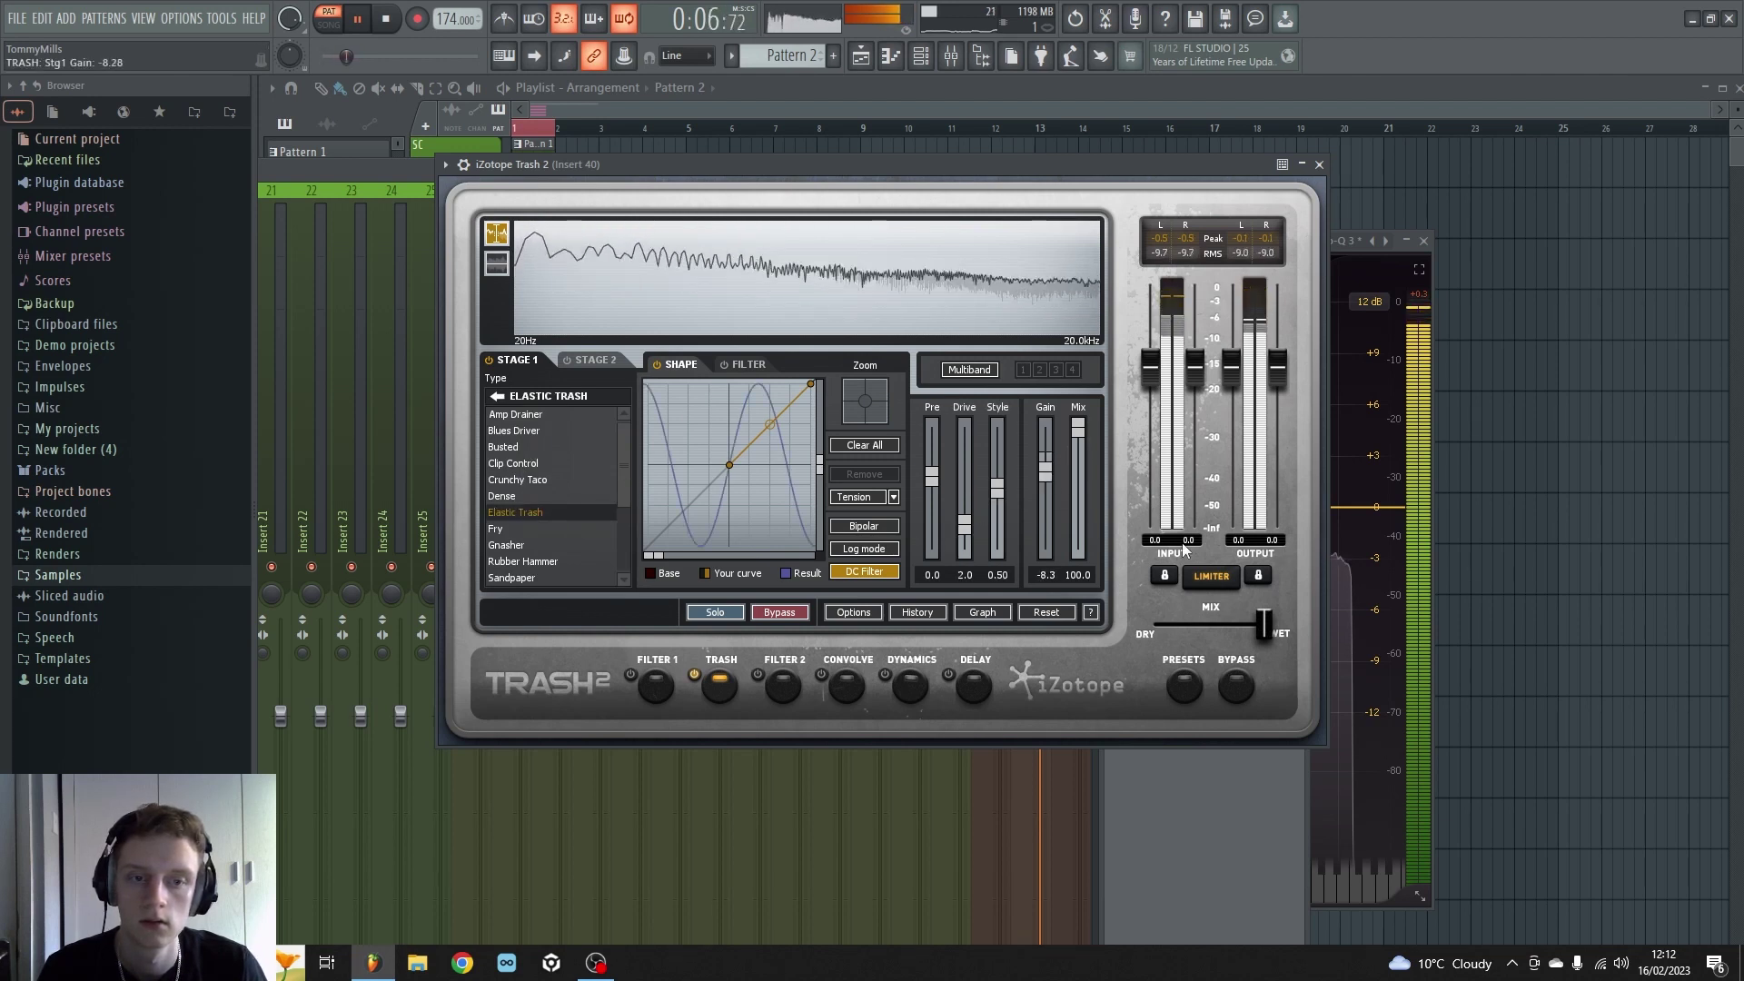
Step: Turn off Trash 2's output limiter and stop playback
click(1207, 581)
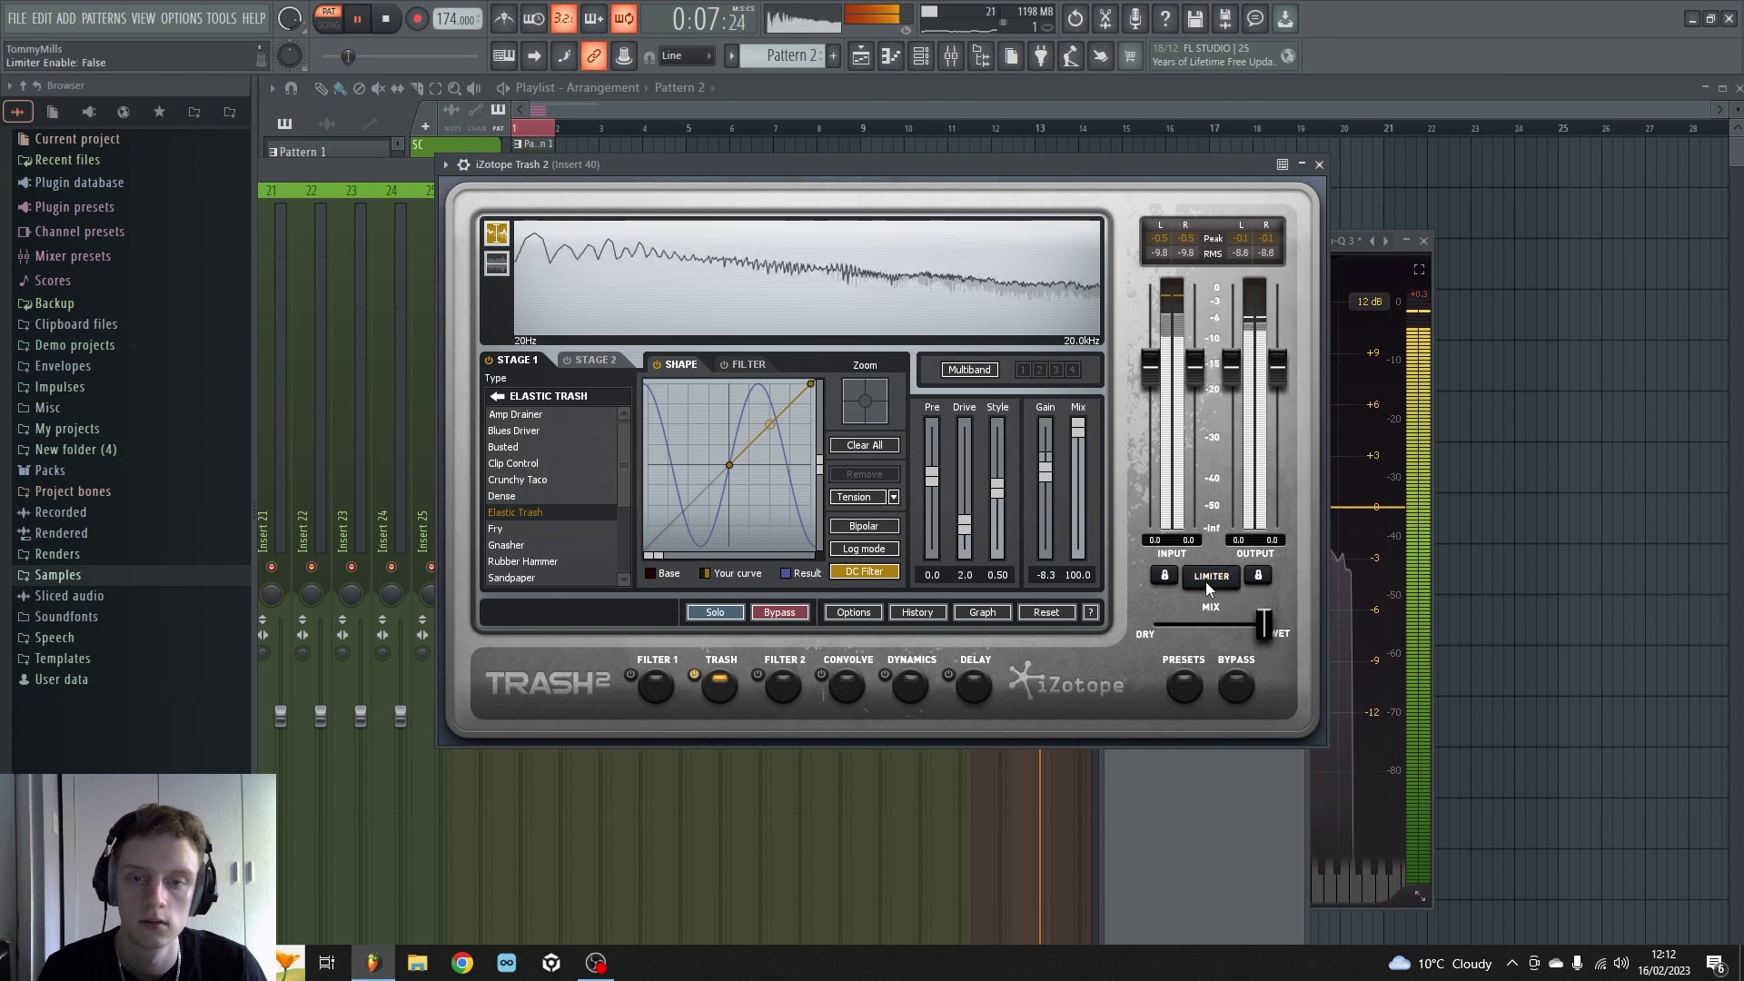
key(space)
click(920, 56)
click(872, 560)
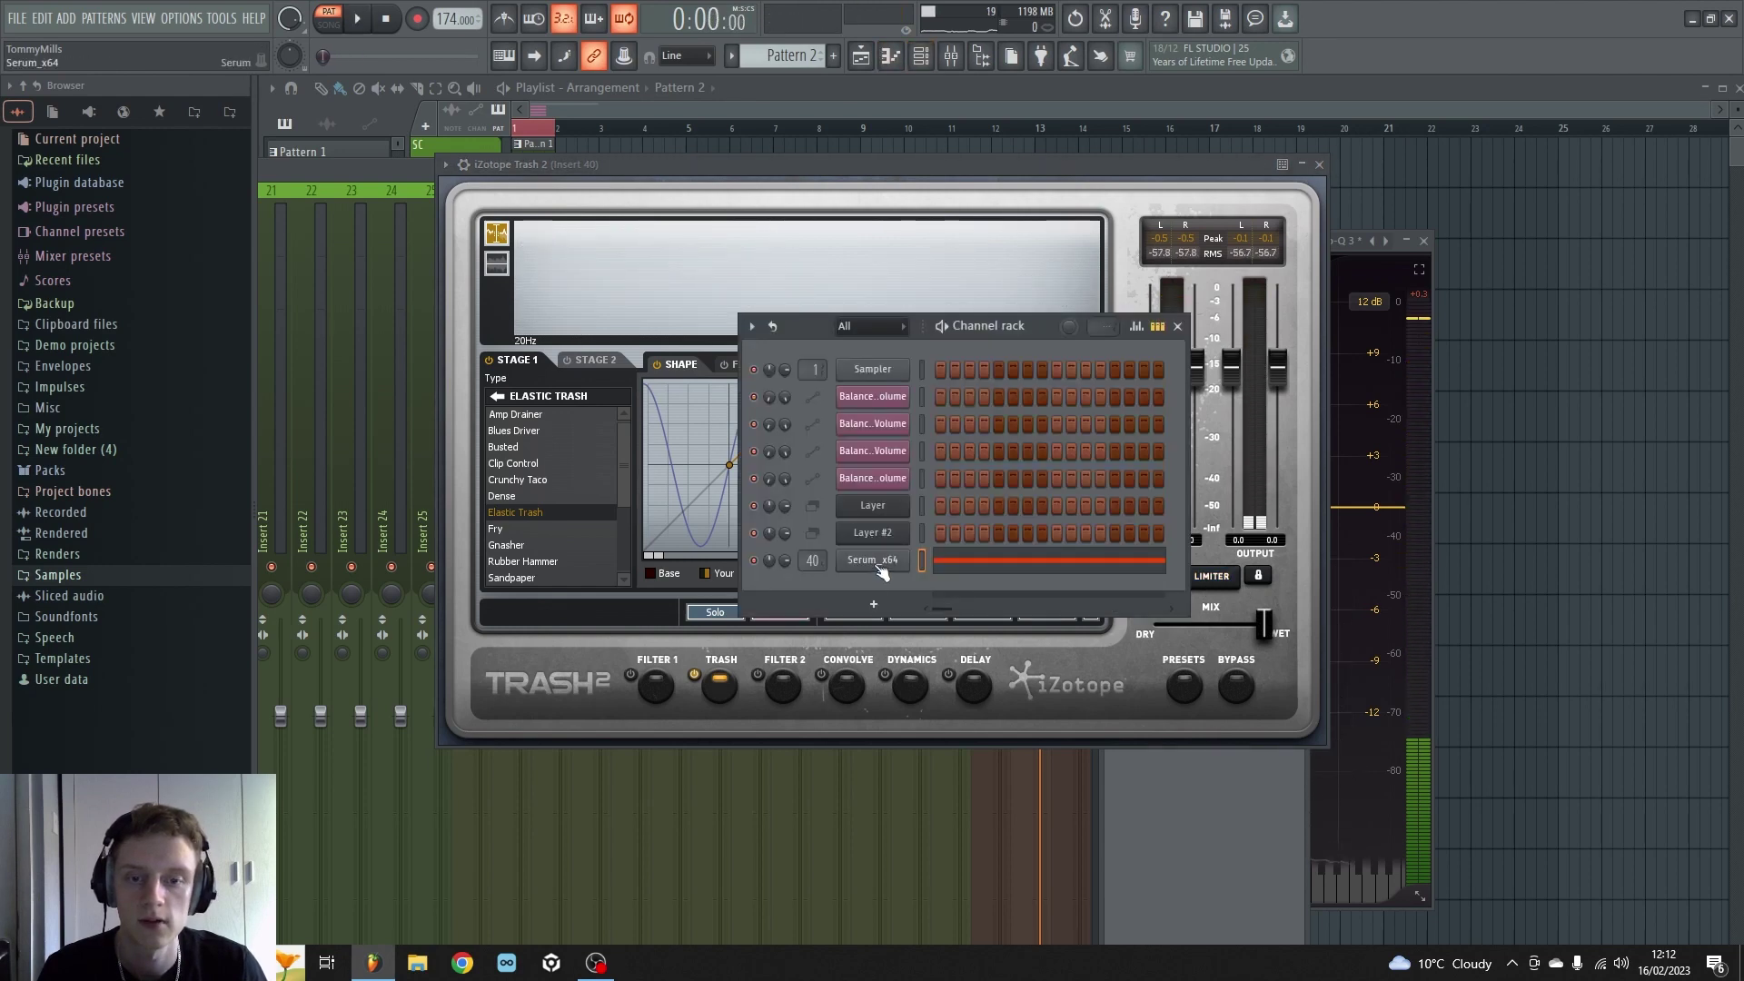
Step: Load FabFilter Pro-Q 3 into slot 6 of mixer Insert 40, reposition its window and start playback
click(950, 56)
click(1174, 406)
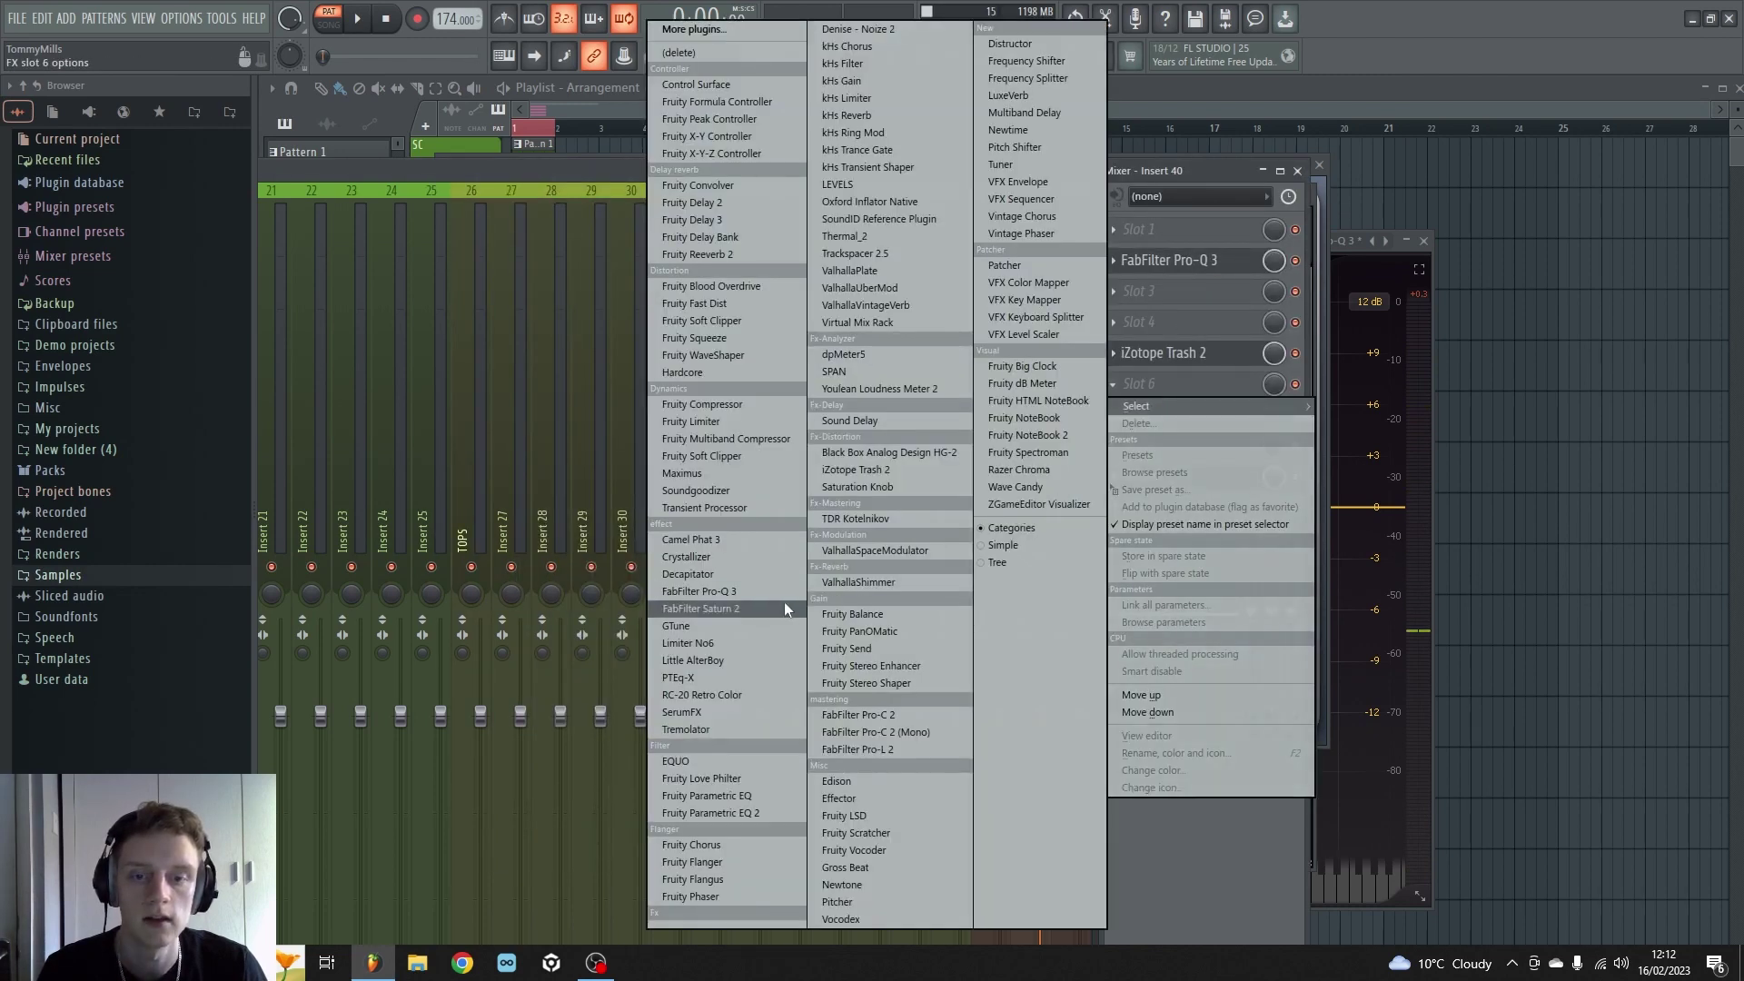
click(777, 594)
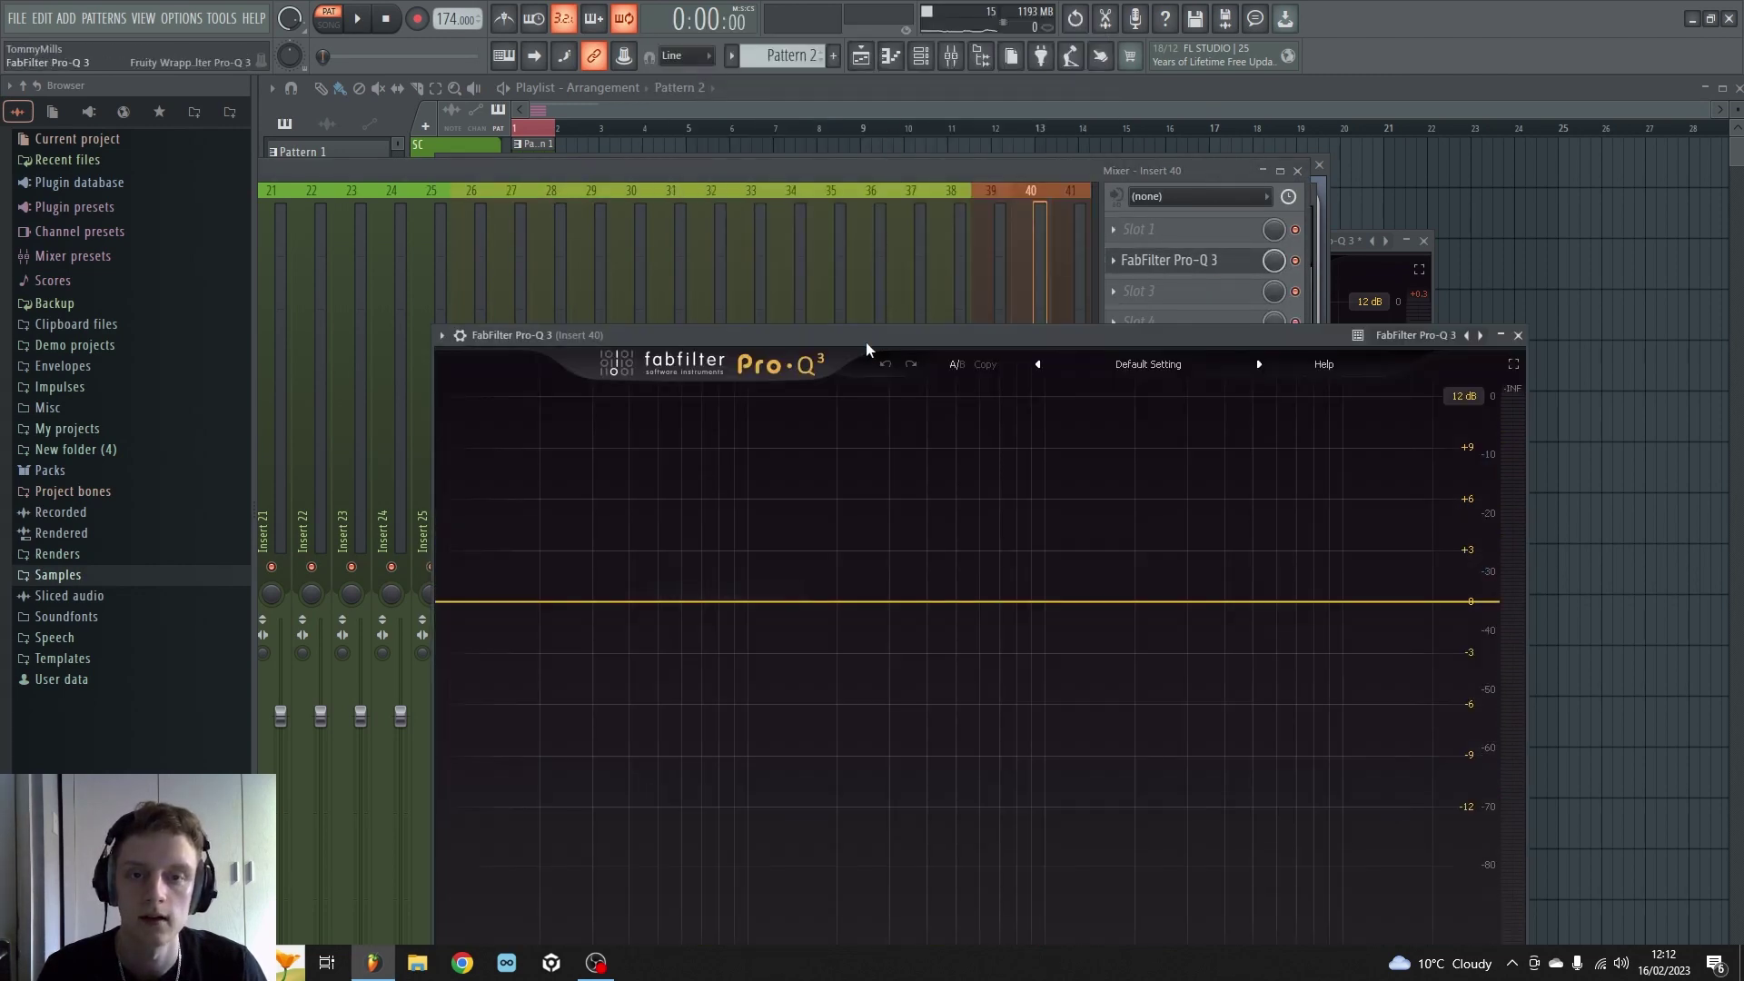
drag(865, 342, 770, 174)
key(space)
Step: Place Serum beside Pro-Q 3 and sweep its pitch bend wheel during playback to examine the moving harmonics in the spectrum
key(F6)
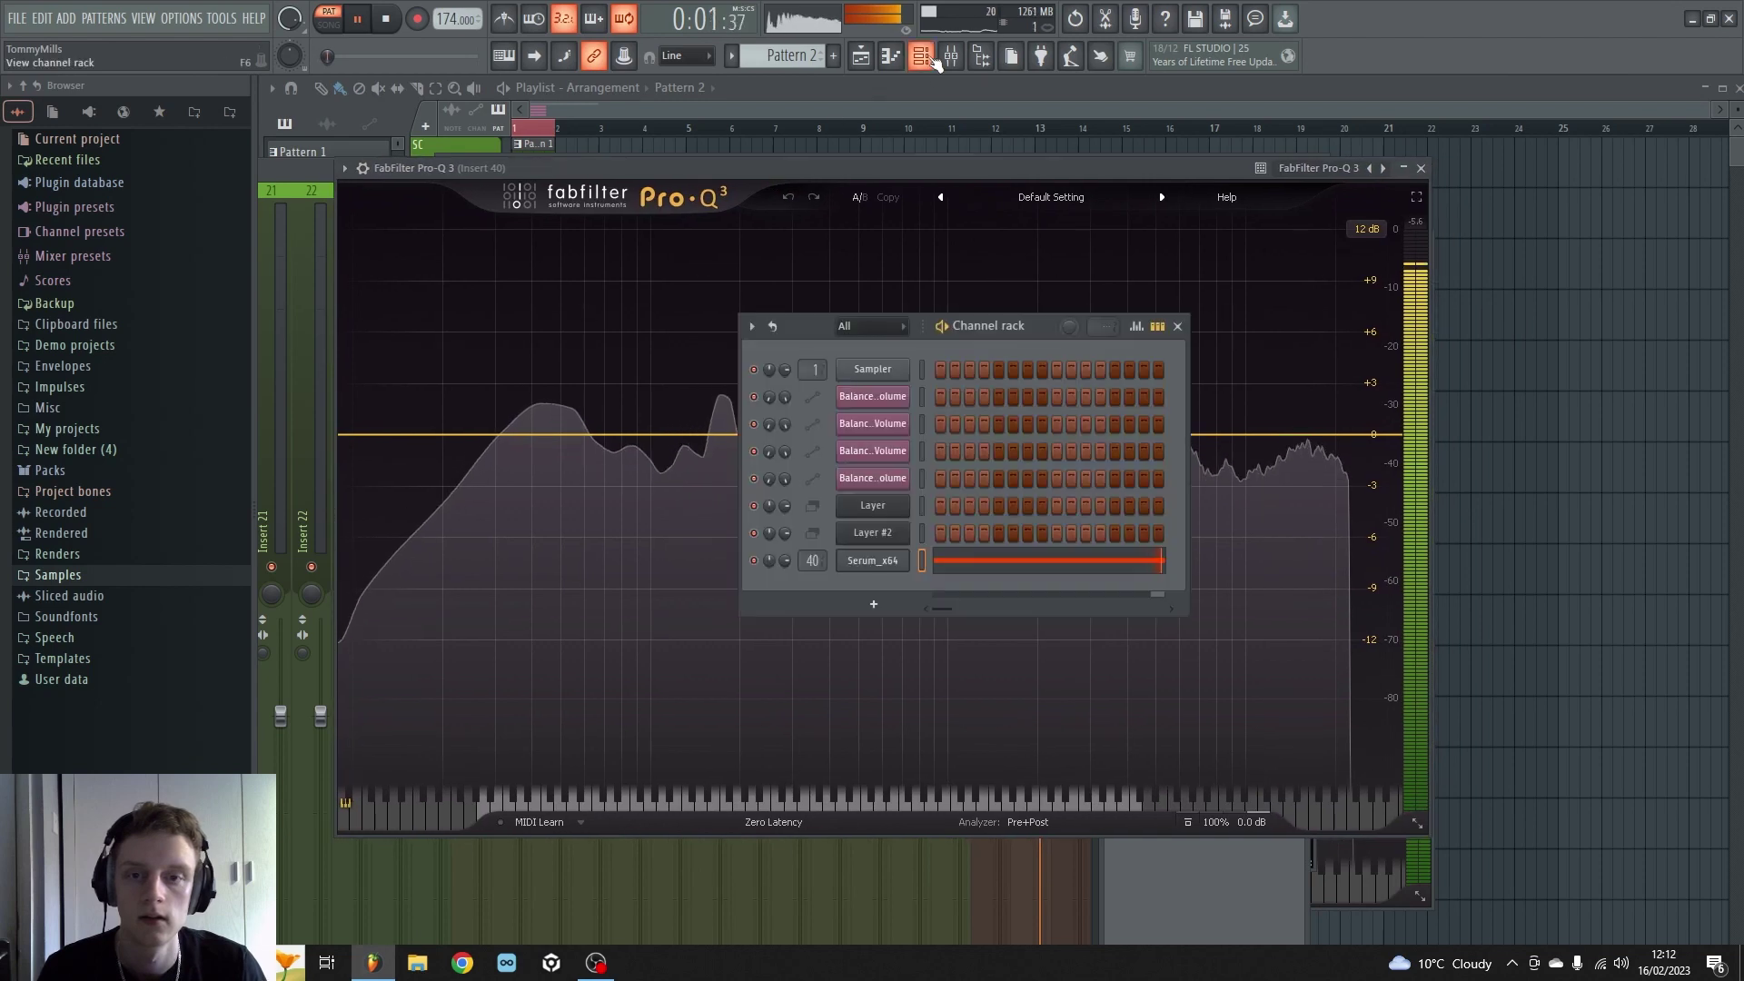
click(873, 561)
drag(692, 193, 1112, 167)
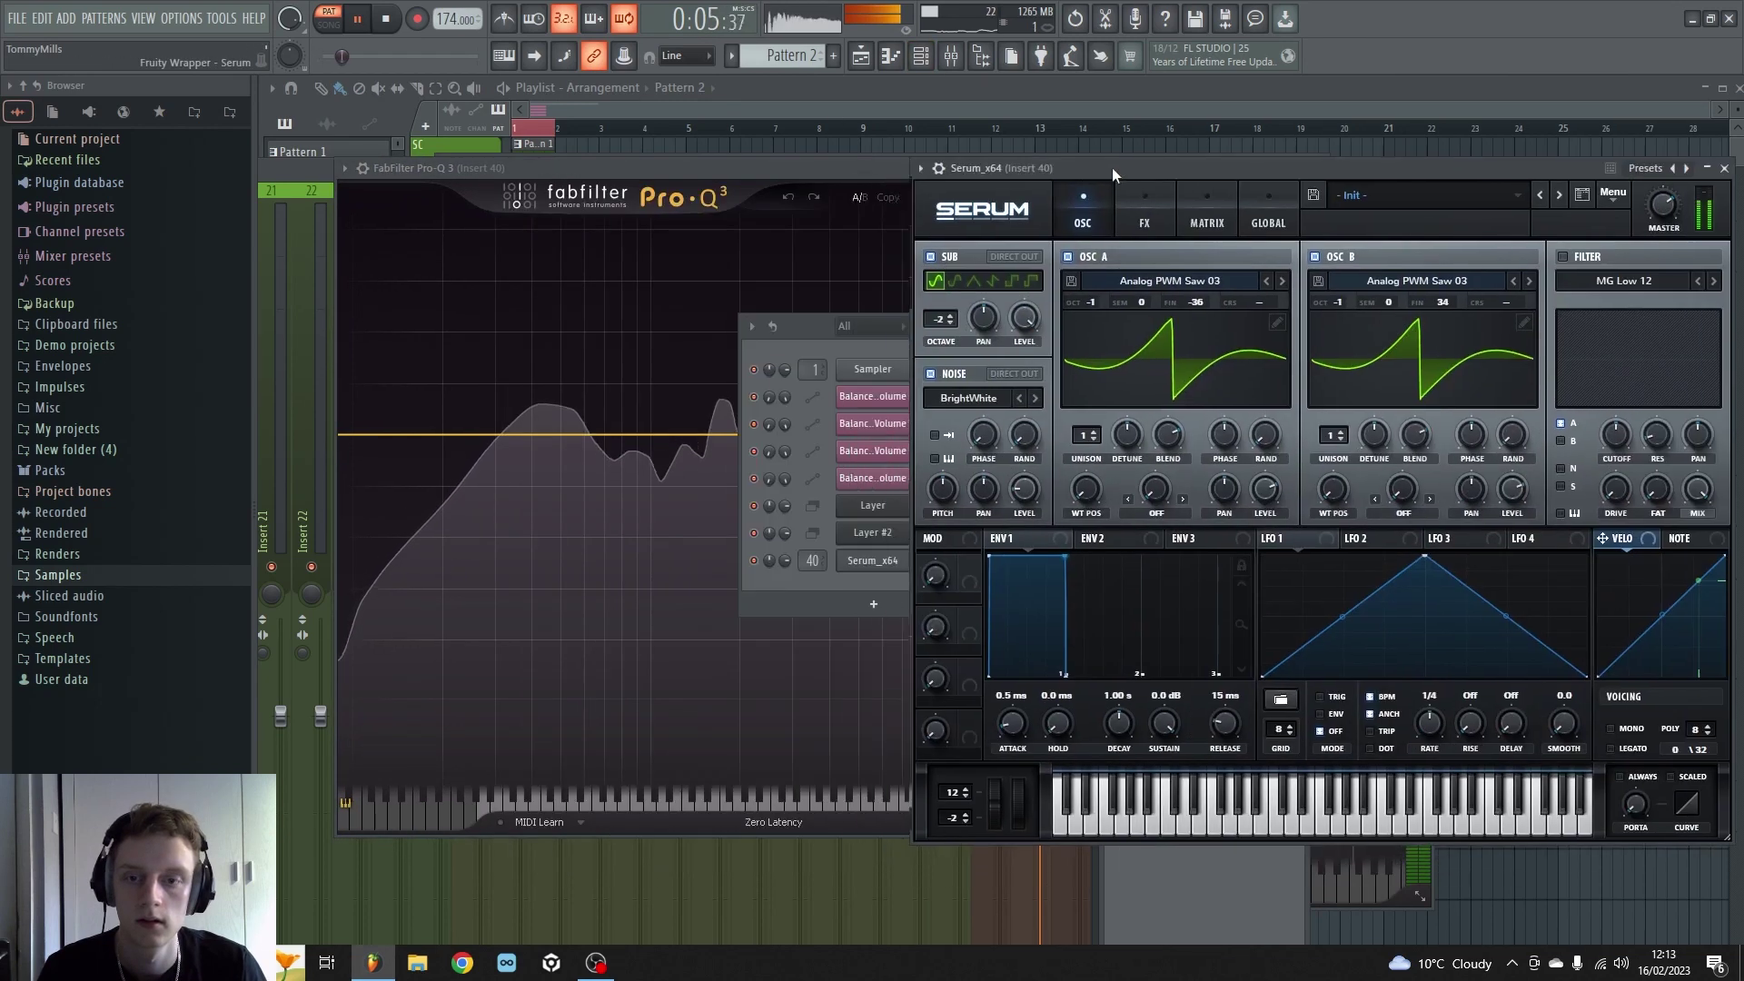
click(803, 331)
click(1174, 320)
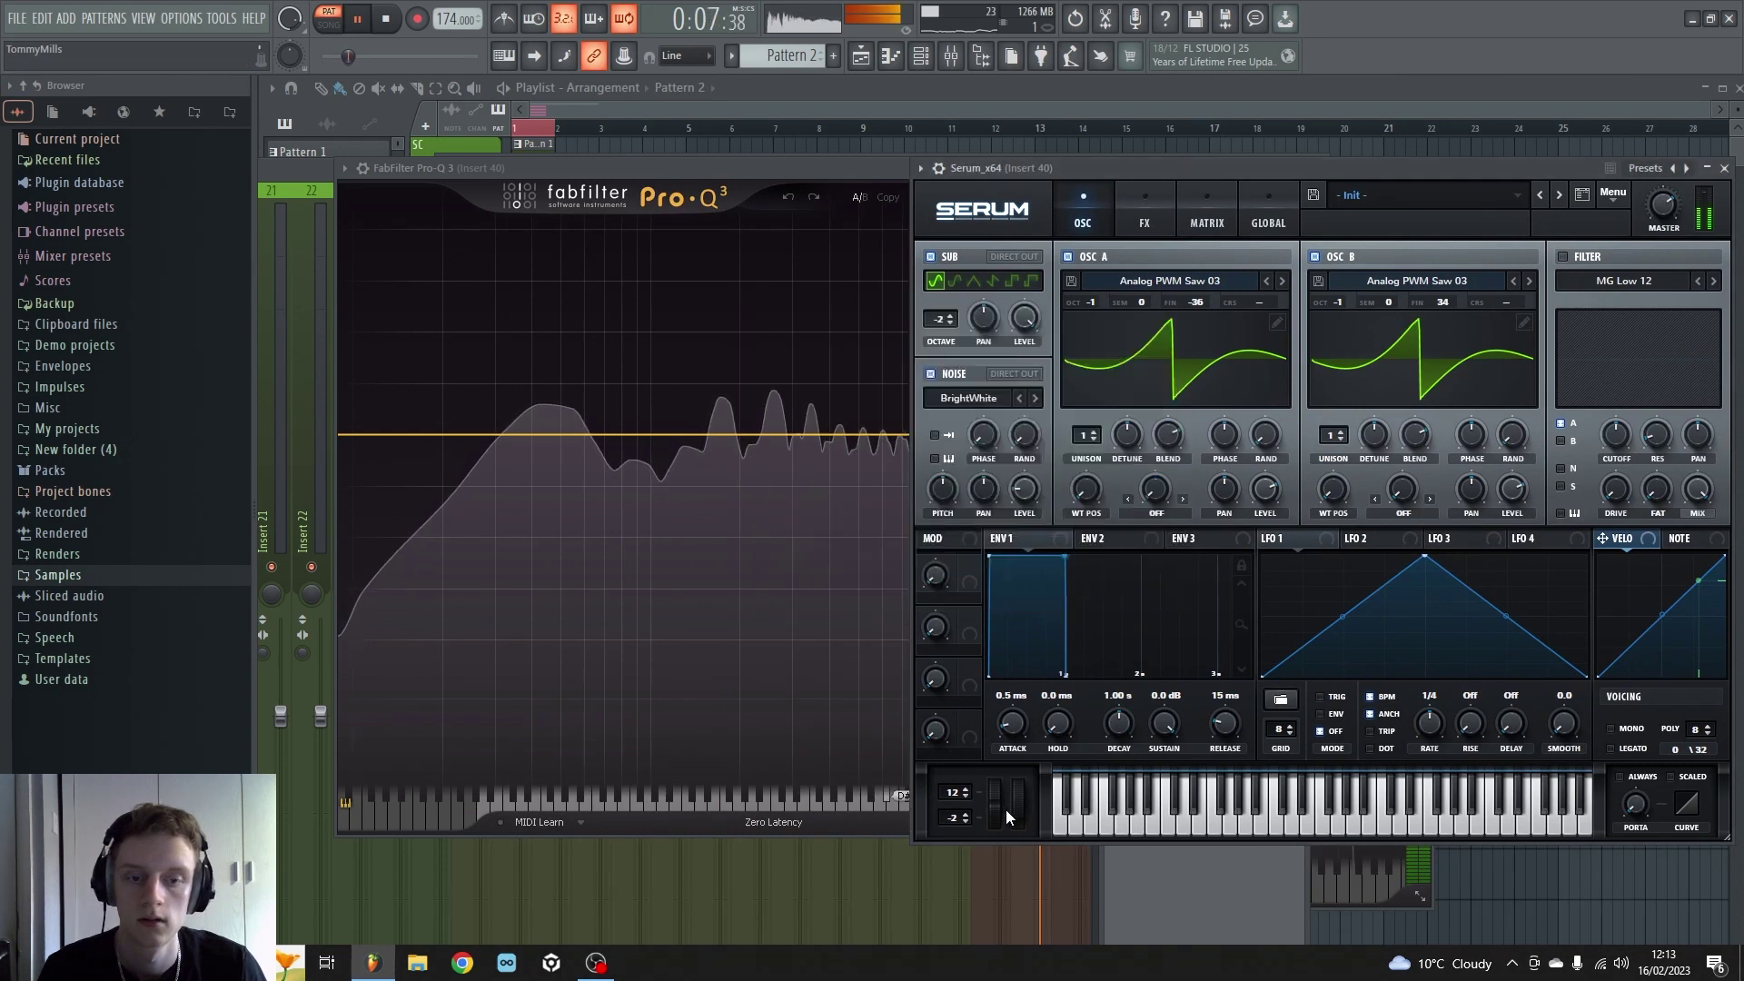
drag(1018, 763, 988, 845)
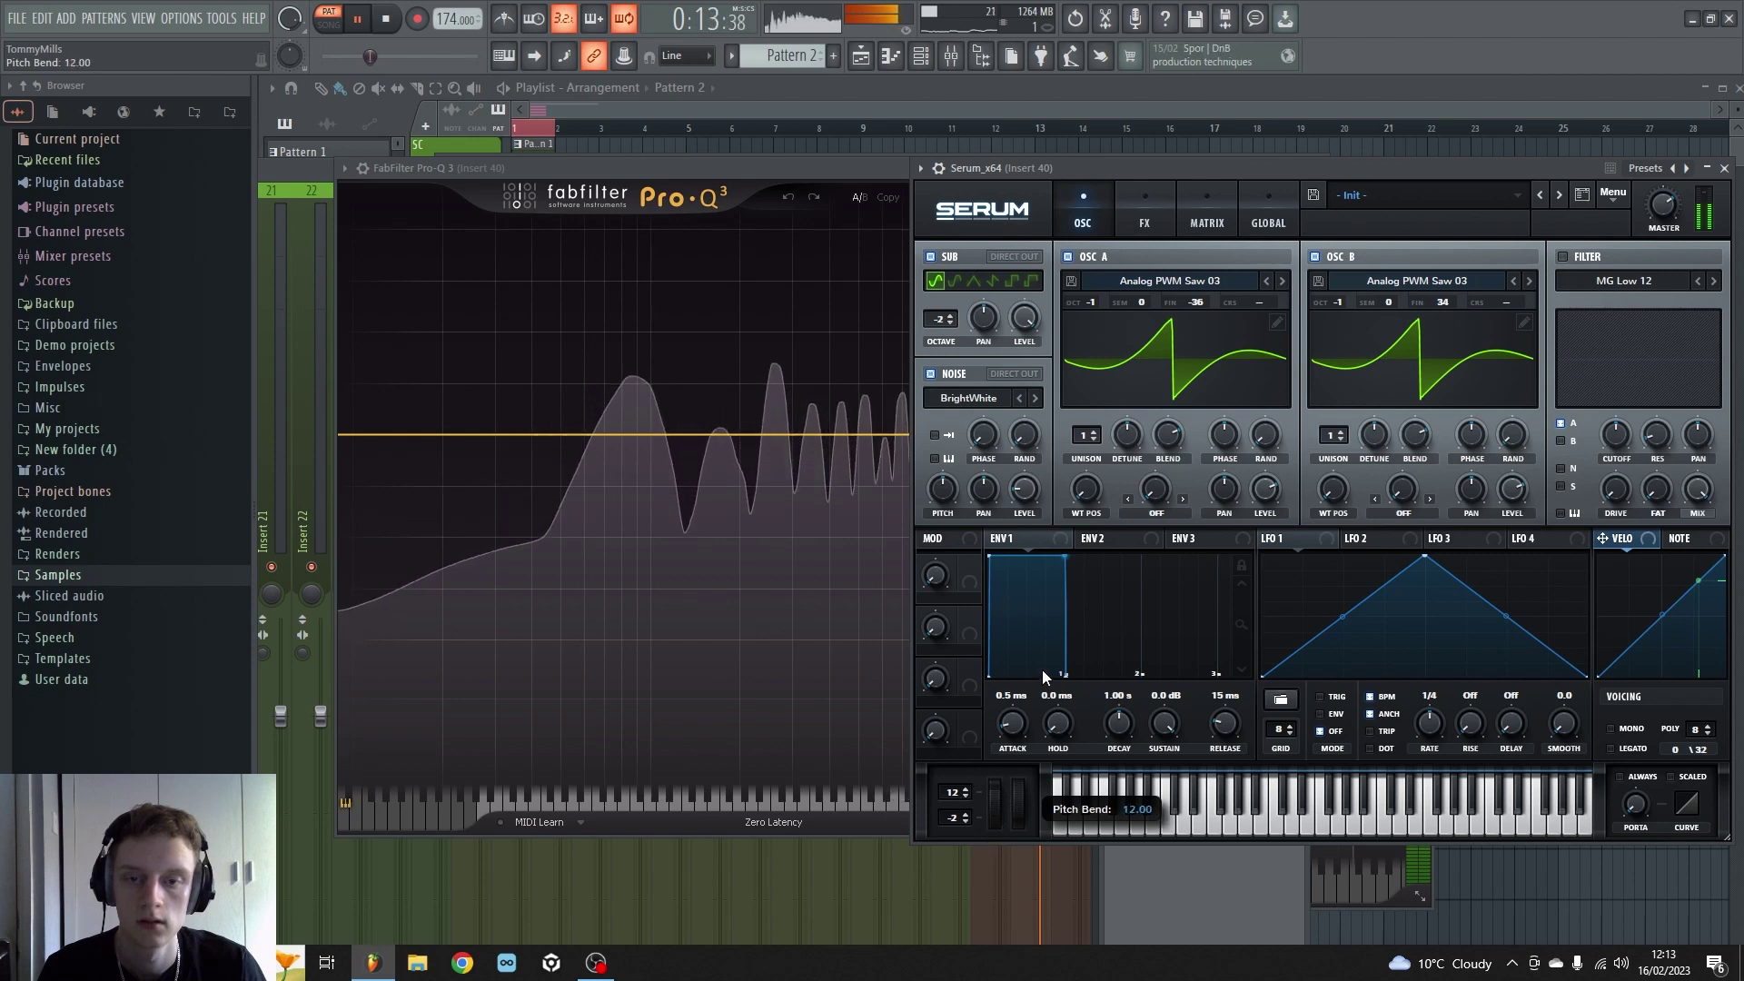
drag(1000, 782, 993, 814)
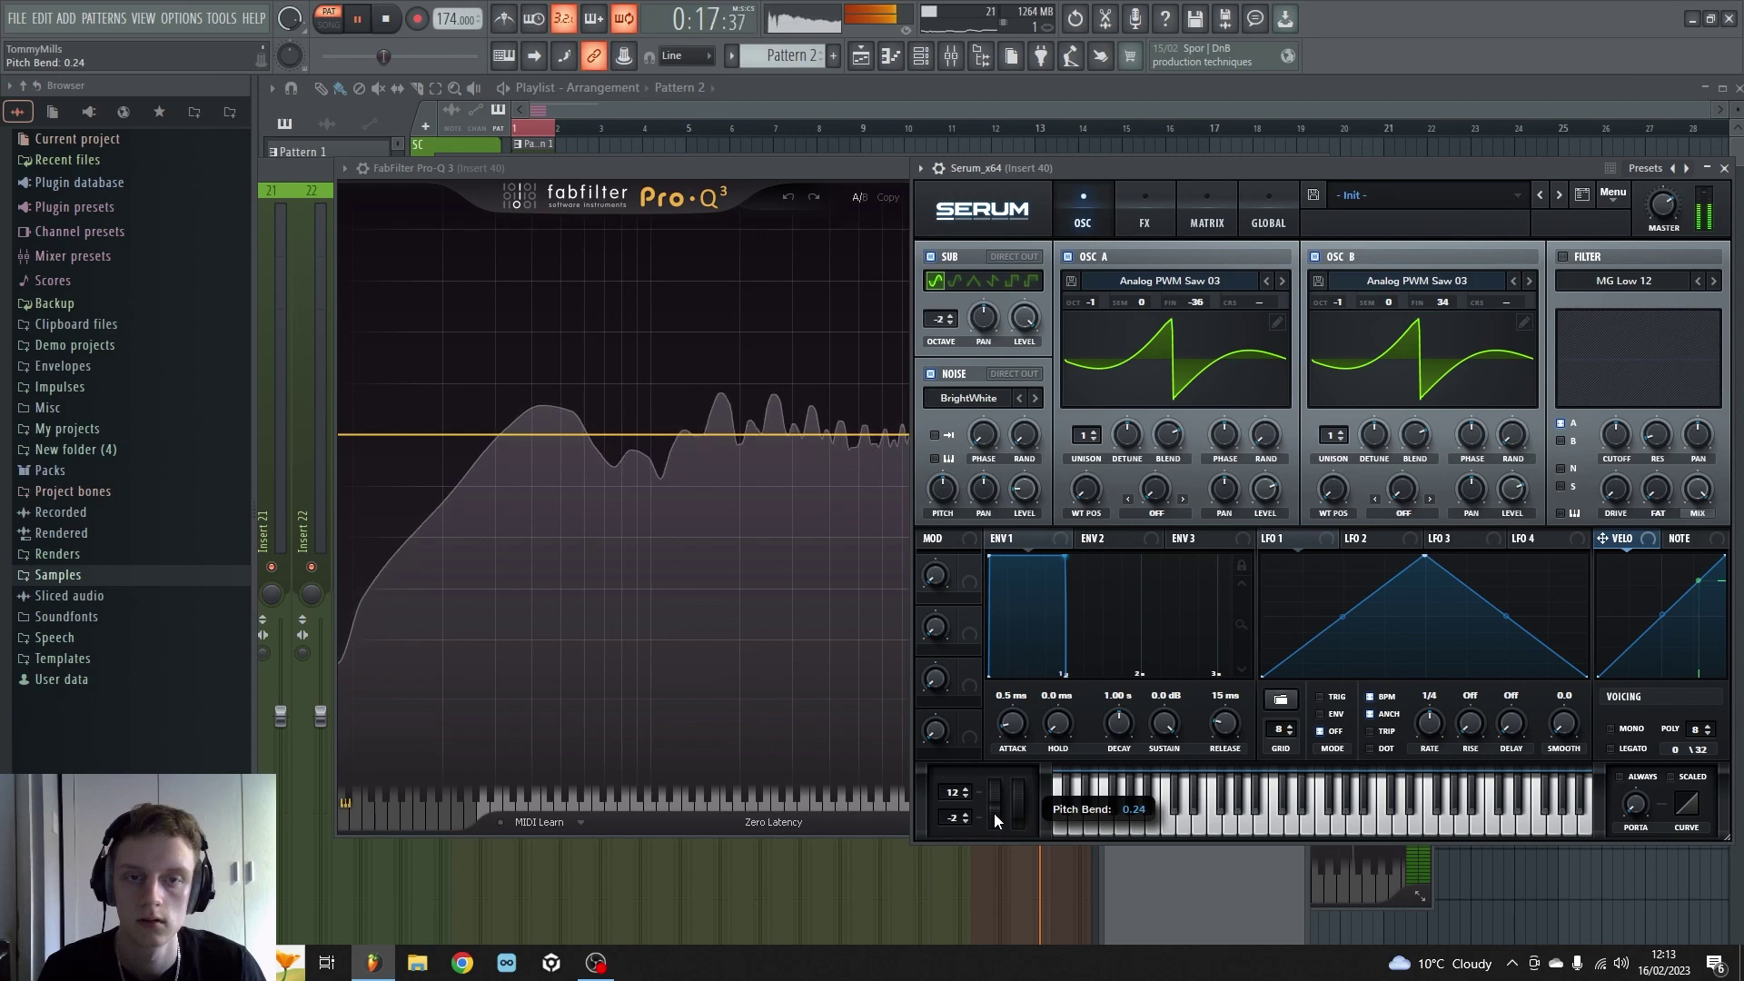
Step: Stop playback and delete iZotope Trash 2 from slot 5 and Pro-Q 3 from slot 2 of mixer Insert 40
key(space)
drag(1101, 168, 667, 94)
drag(574, 169, 494, 279)
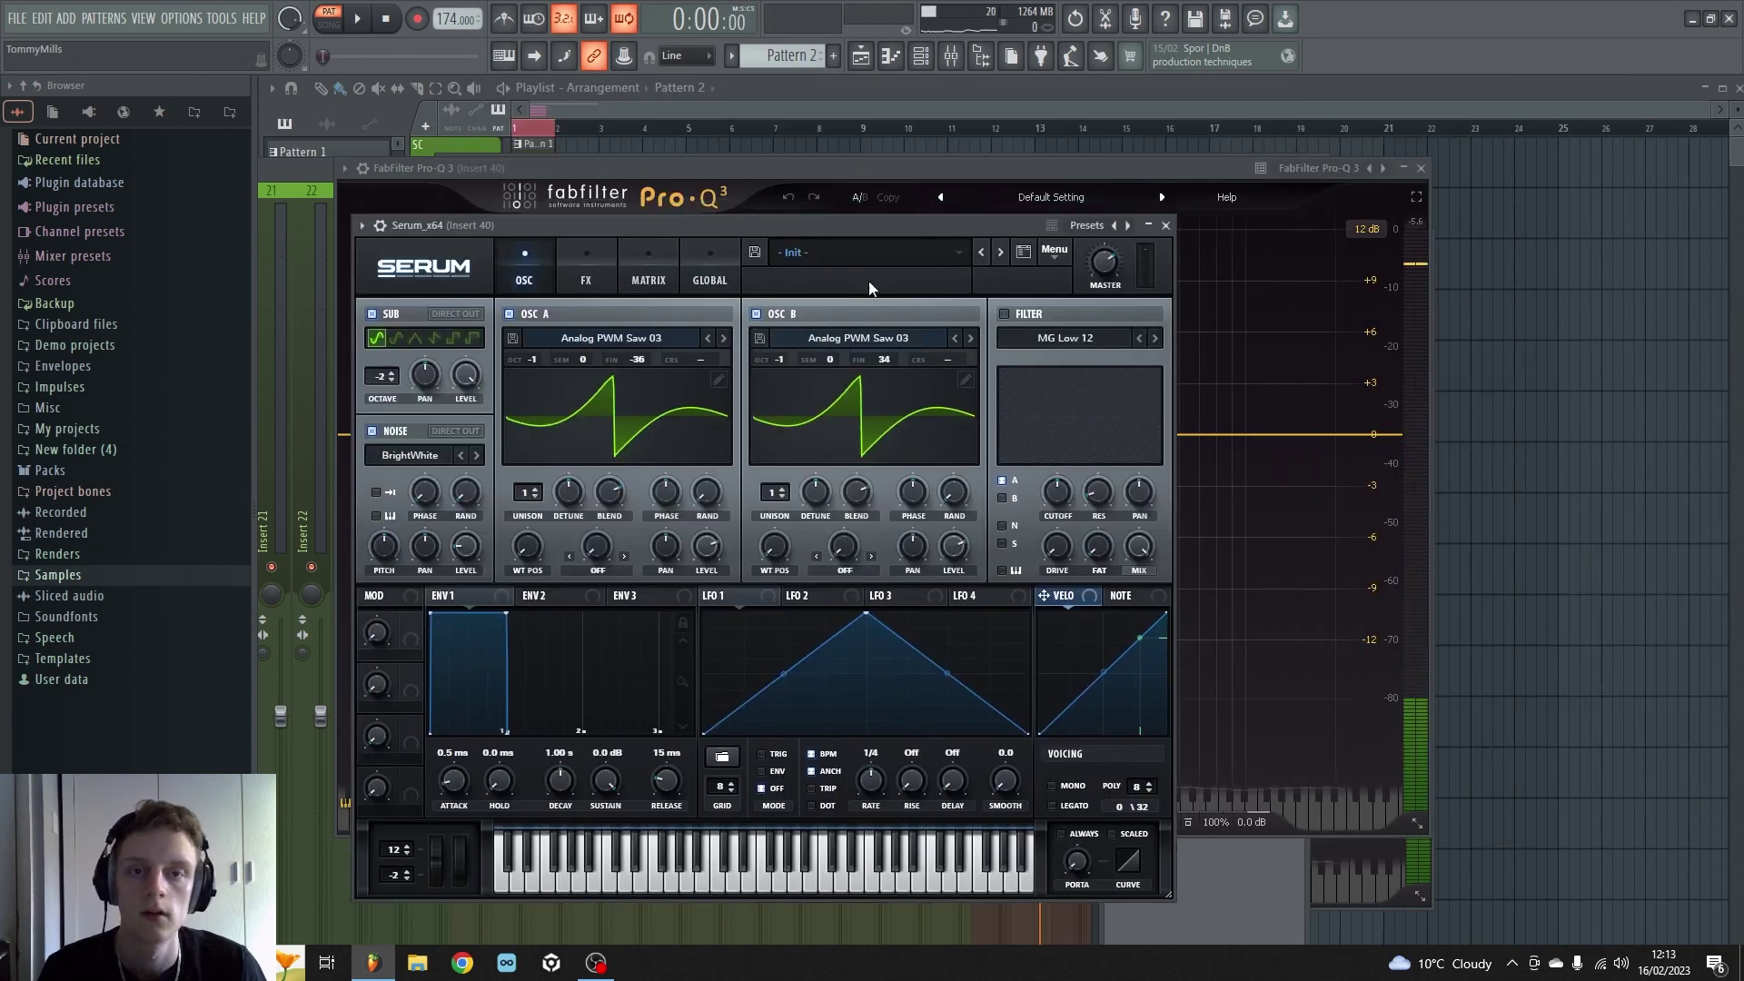
click(963, 64)
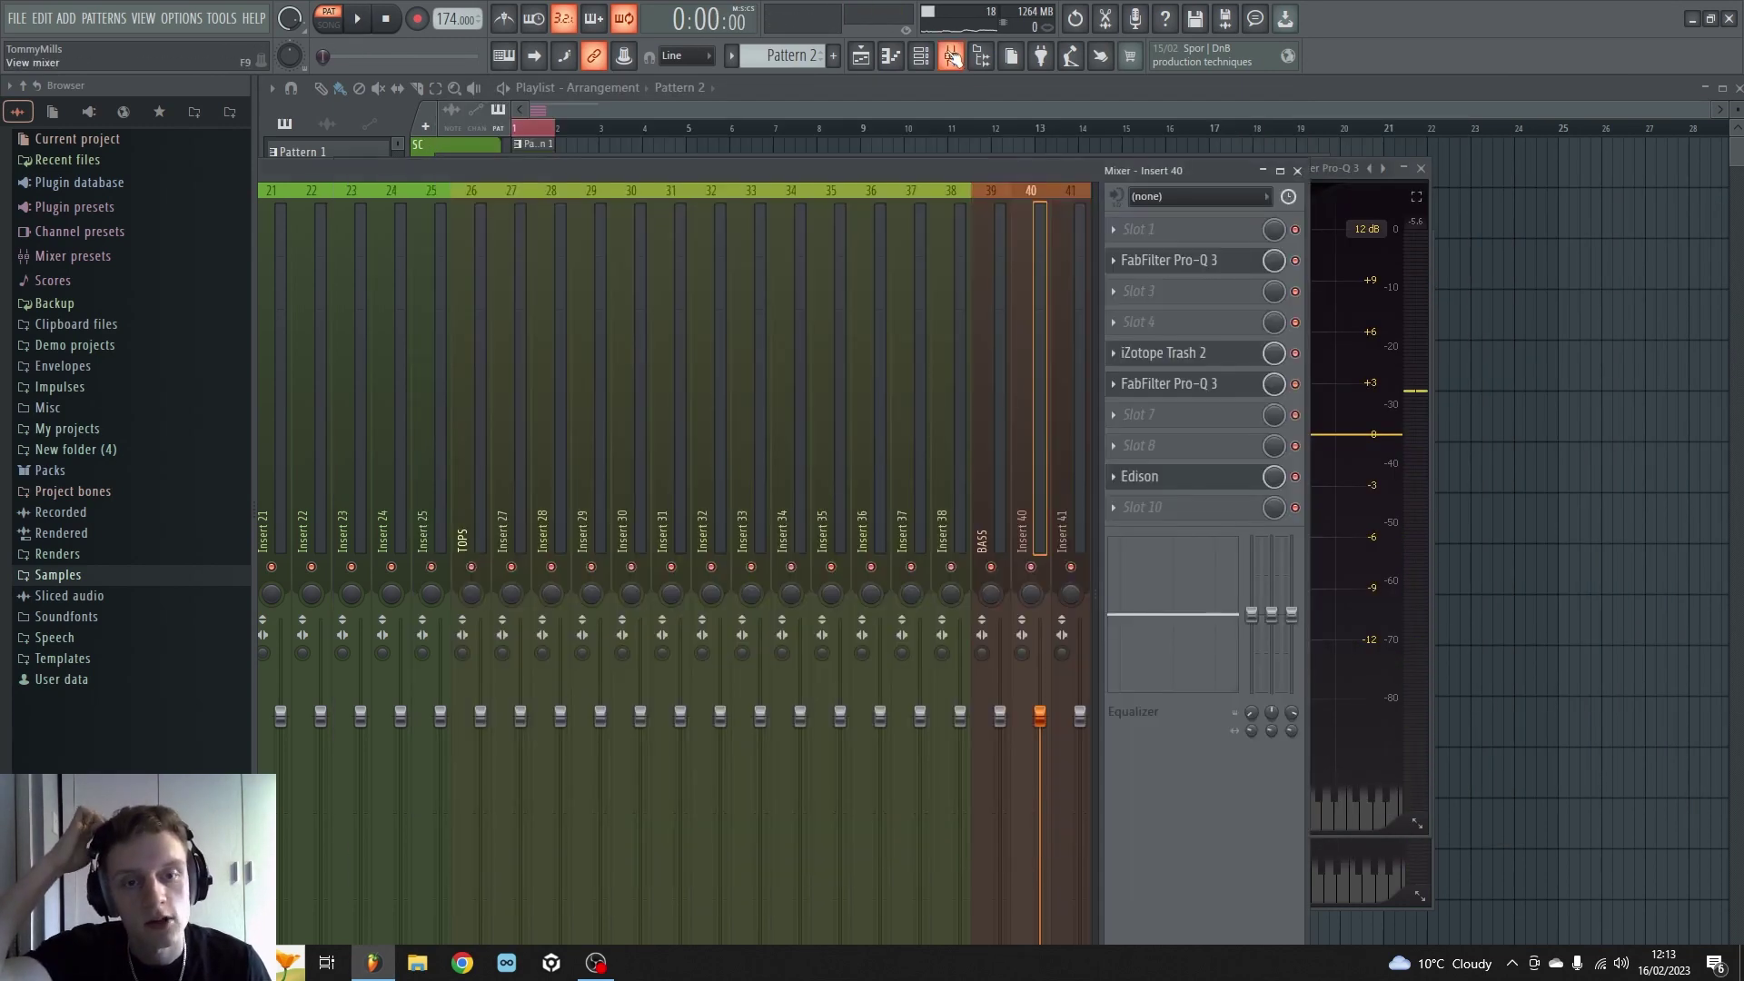
click(1124, 354)
click(1166, 400)
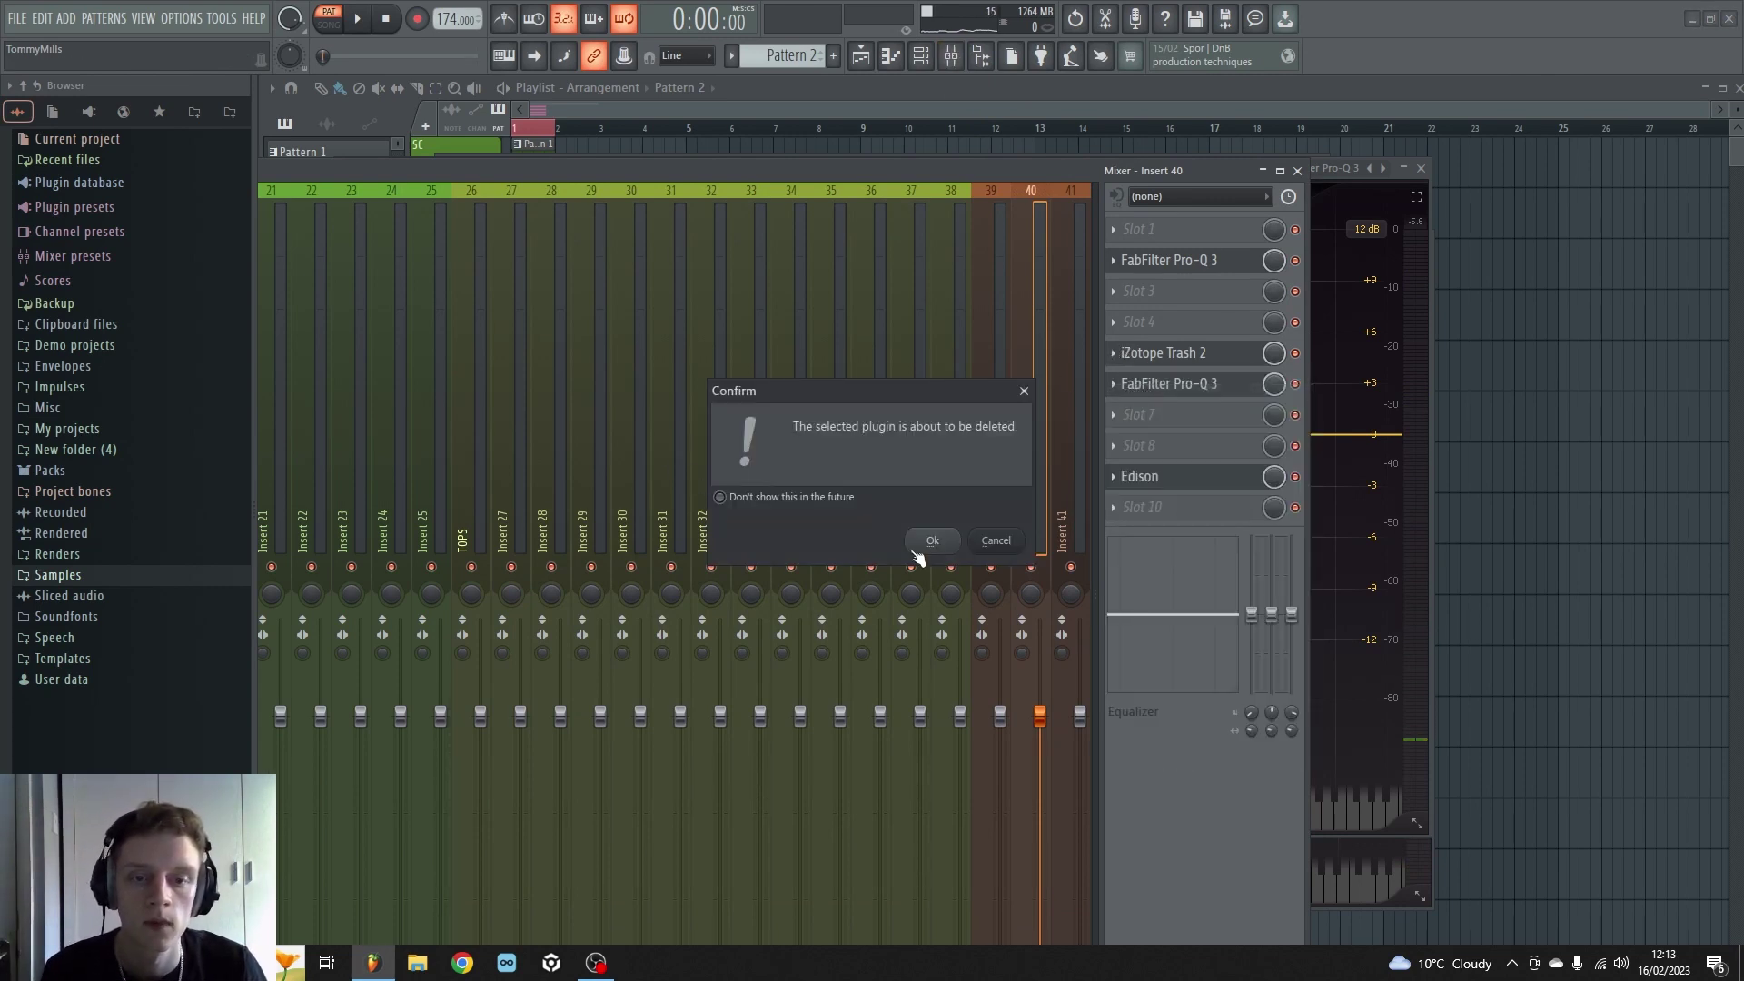
click(927, 544)
click(1126, 286)
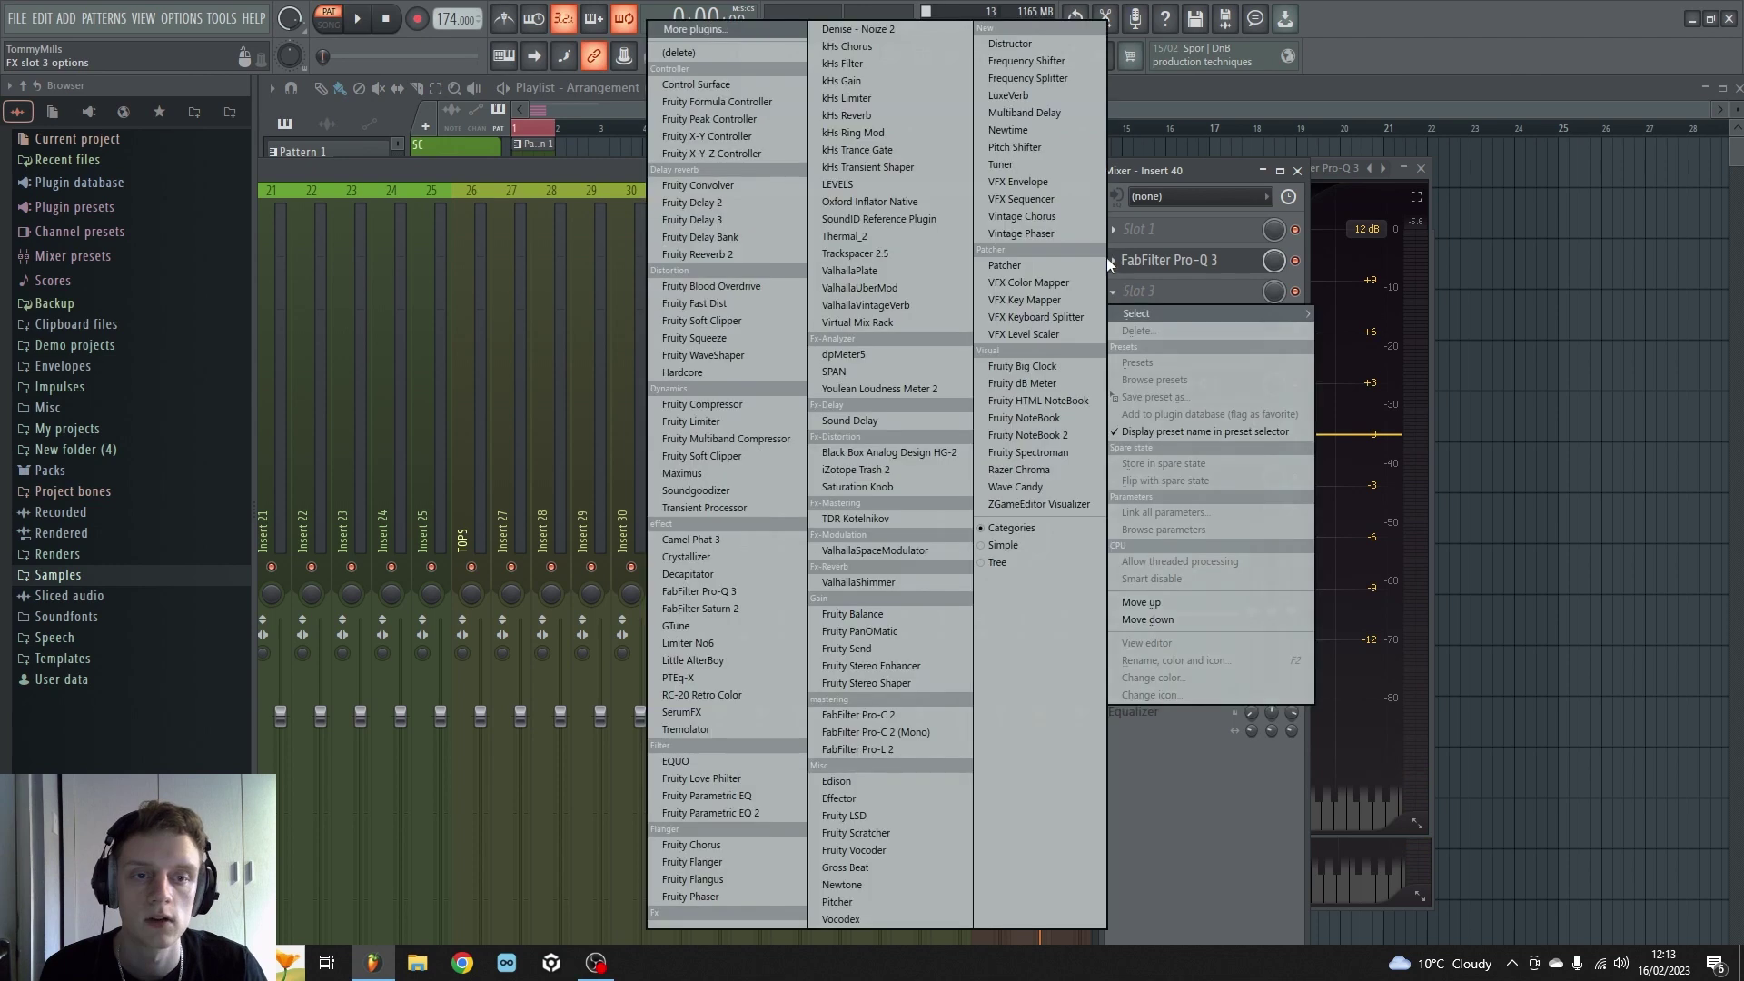
key(Escape)
click(1124, 259)
click(1136, 300)
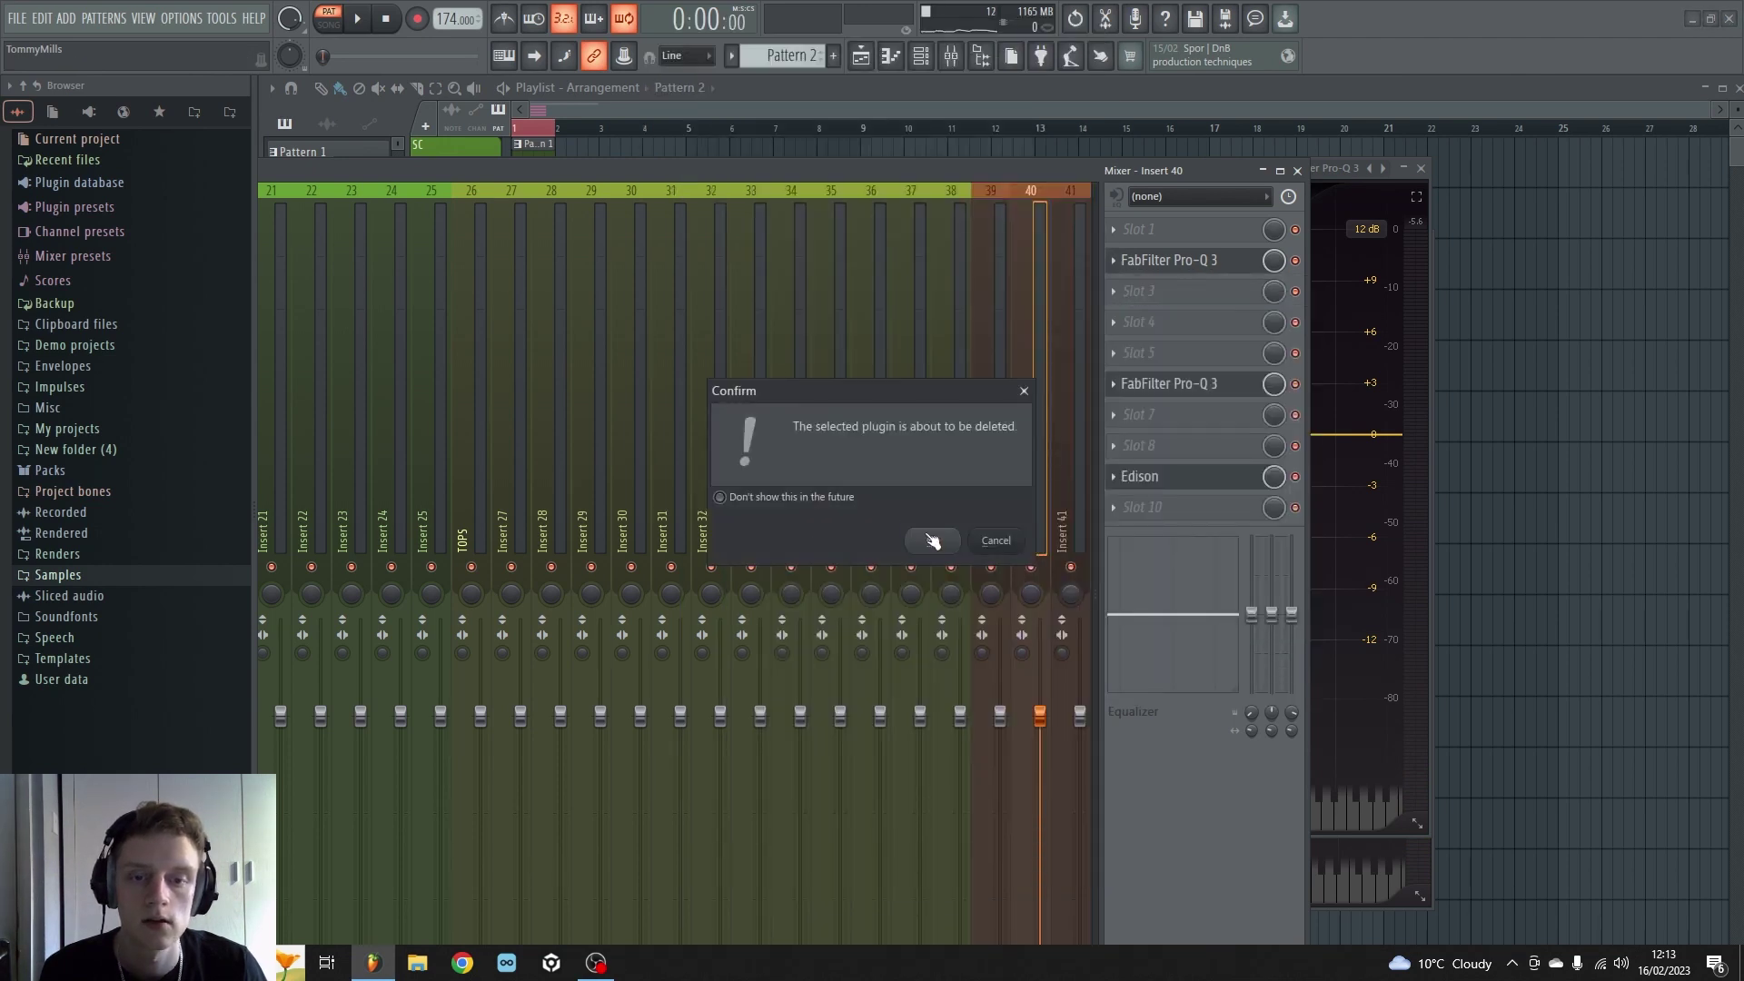
click(932, 540)
Step: Reset the Serum patch to its init preset and reposition the mixer and Serum windows
drag(1002, 172, 954, 77)
click(921, 55)
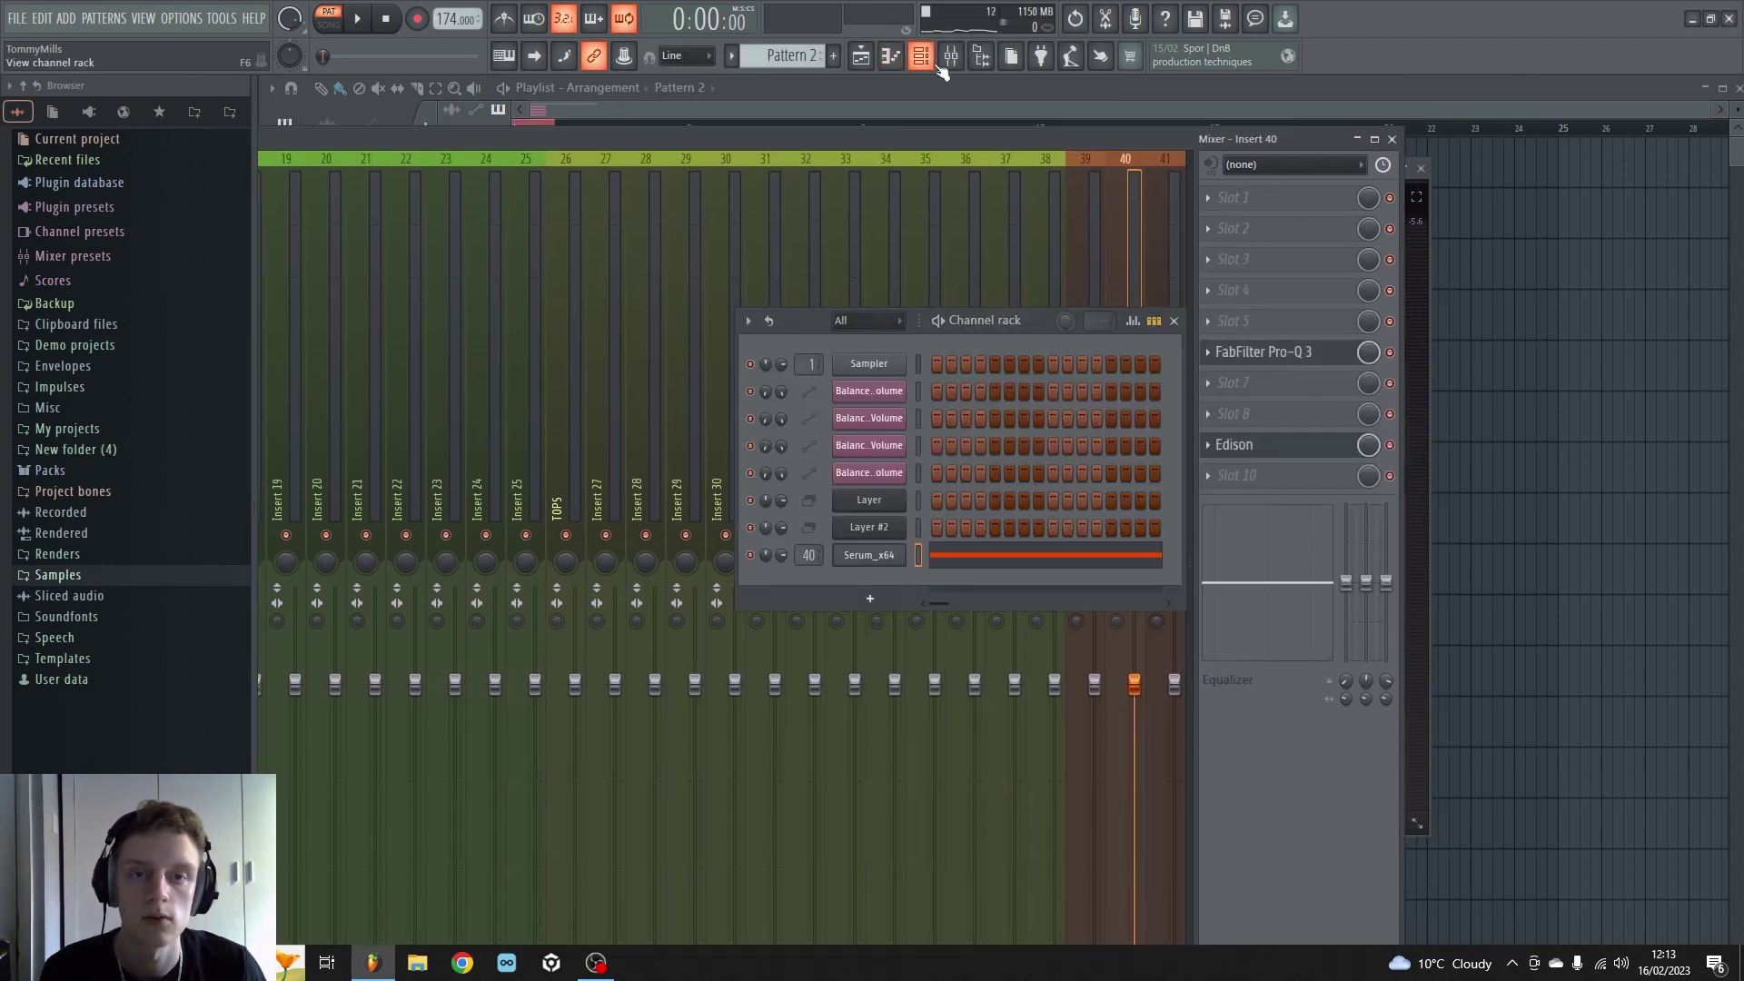
click(891, 558)
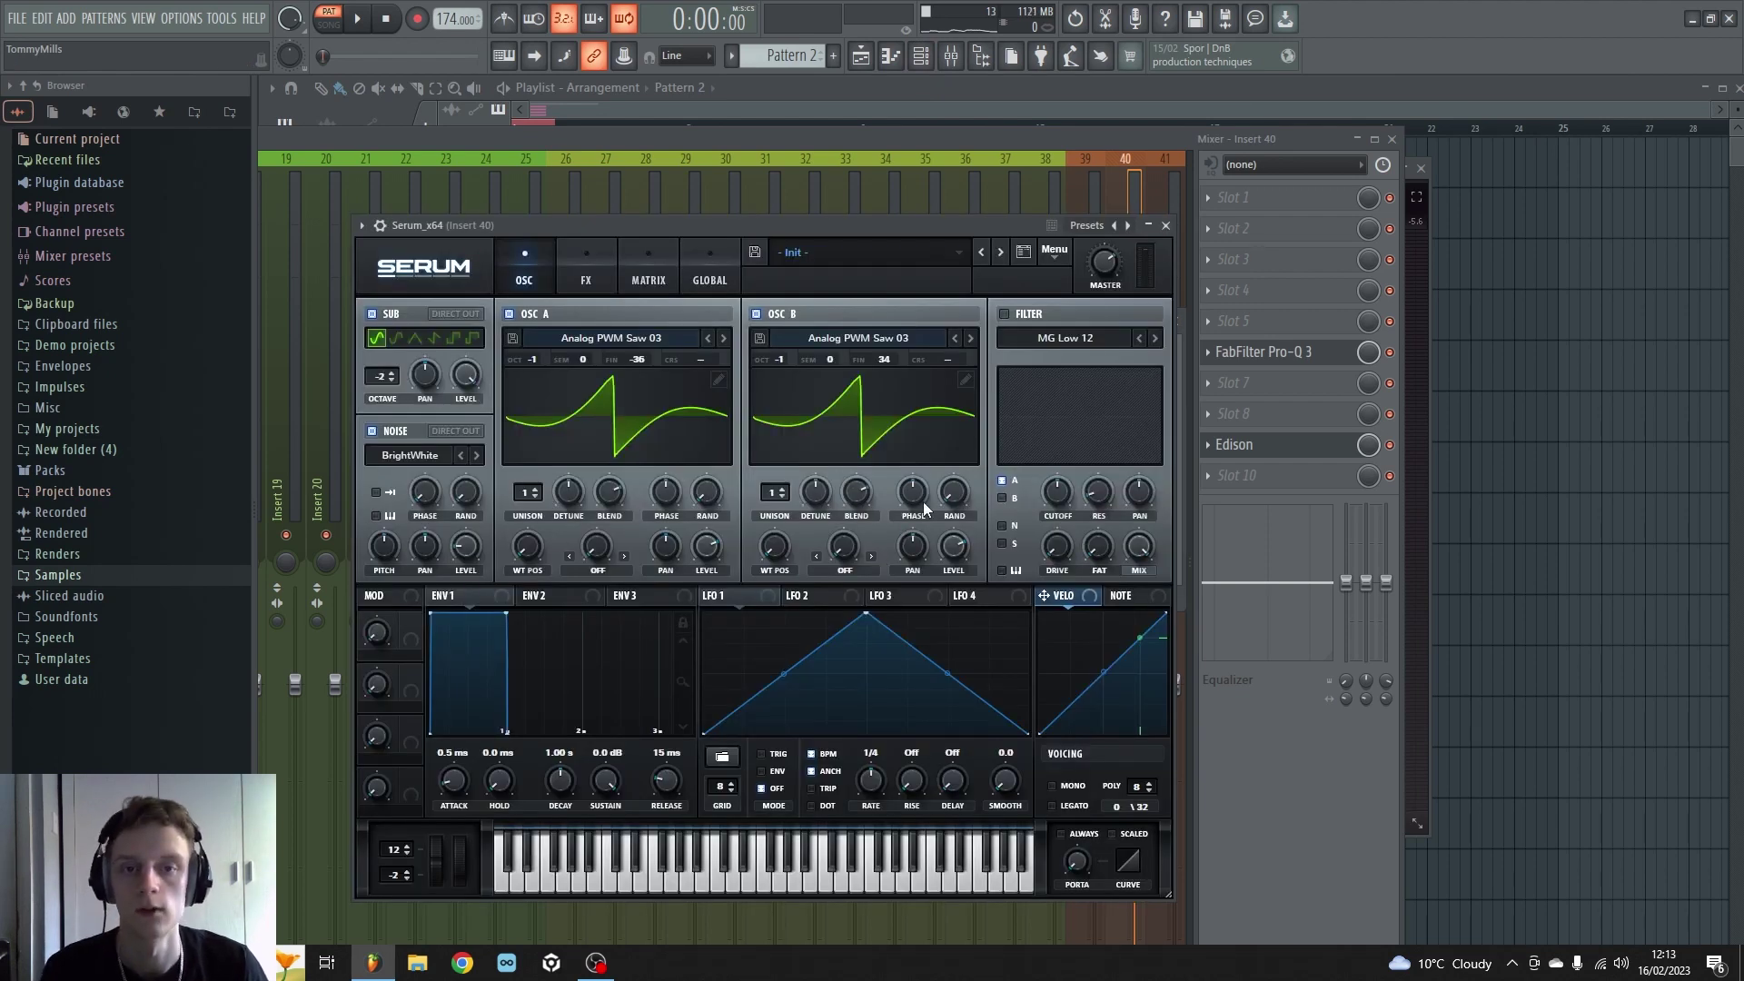
click(1054, 253)
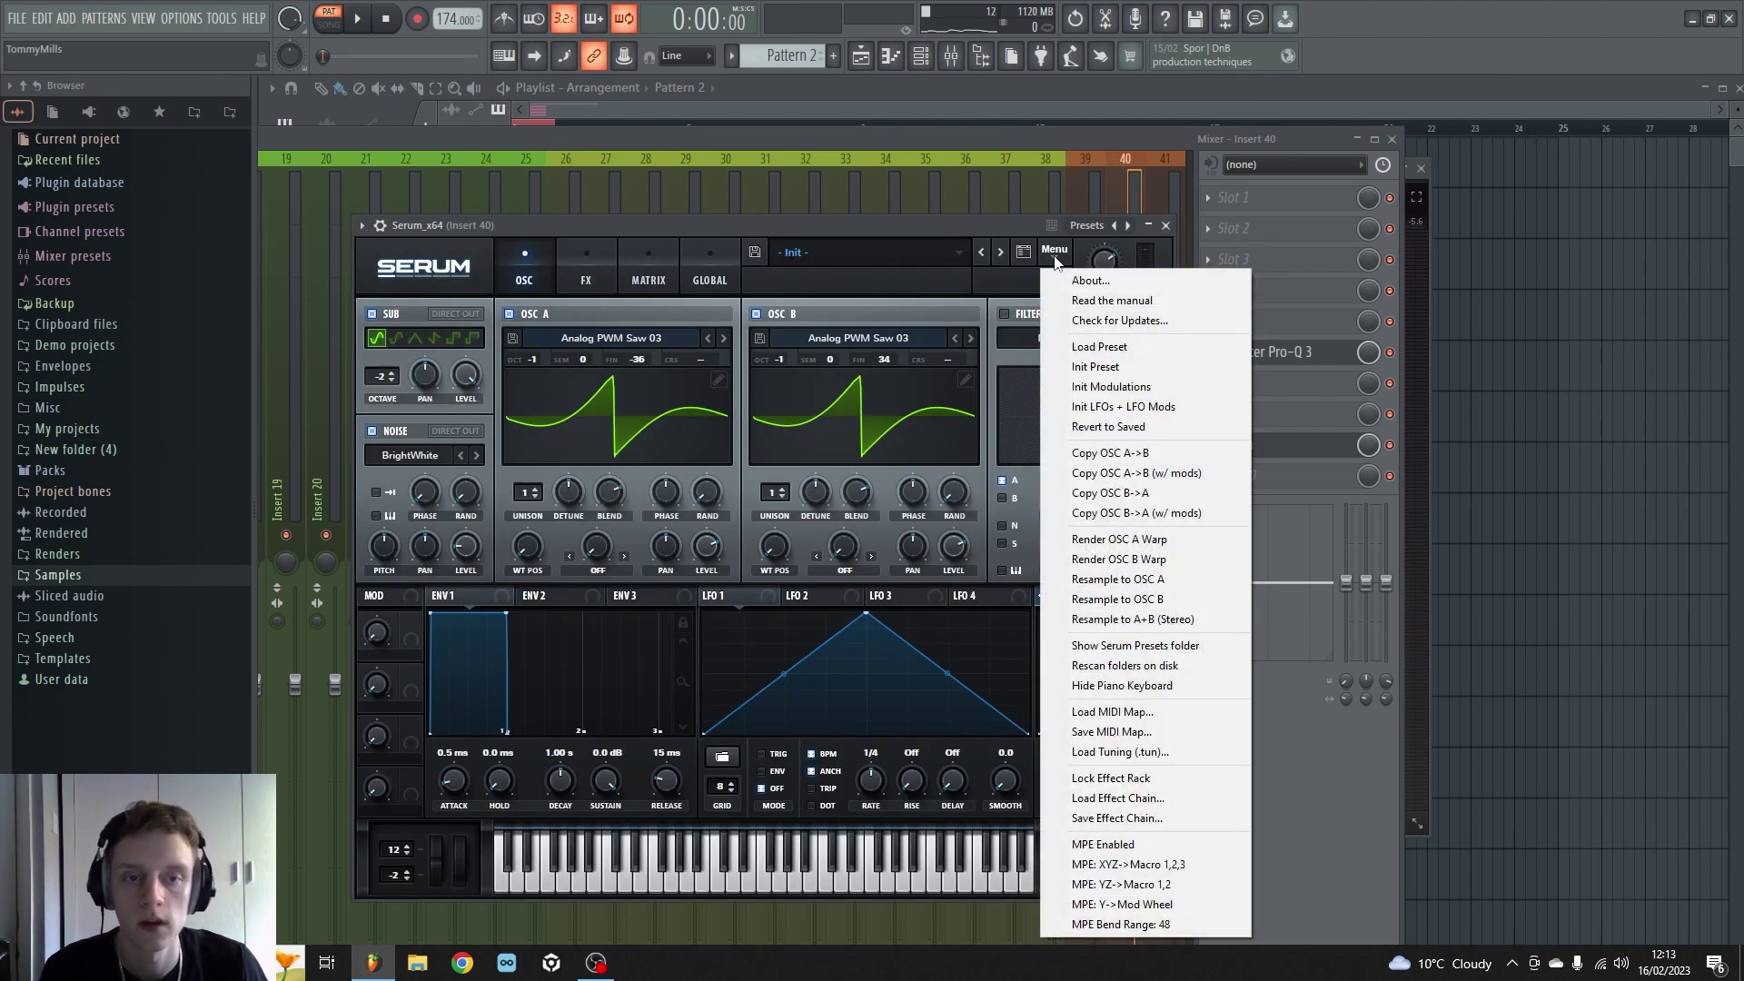
click(1120, 372)
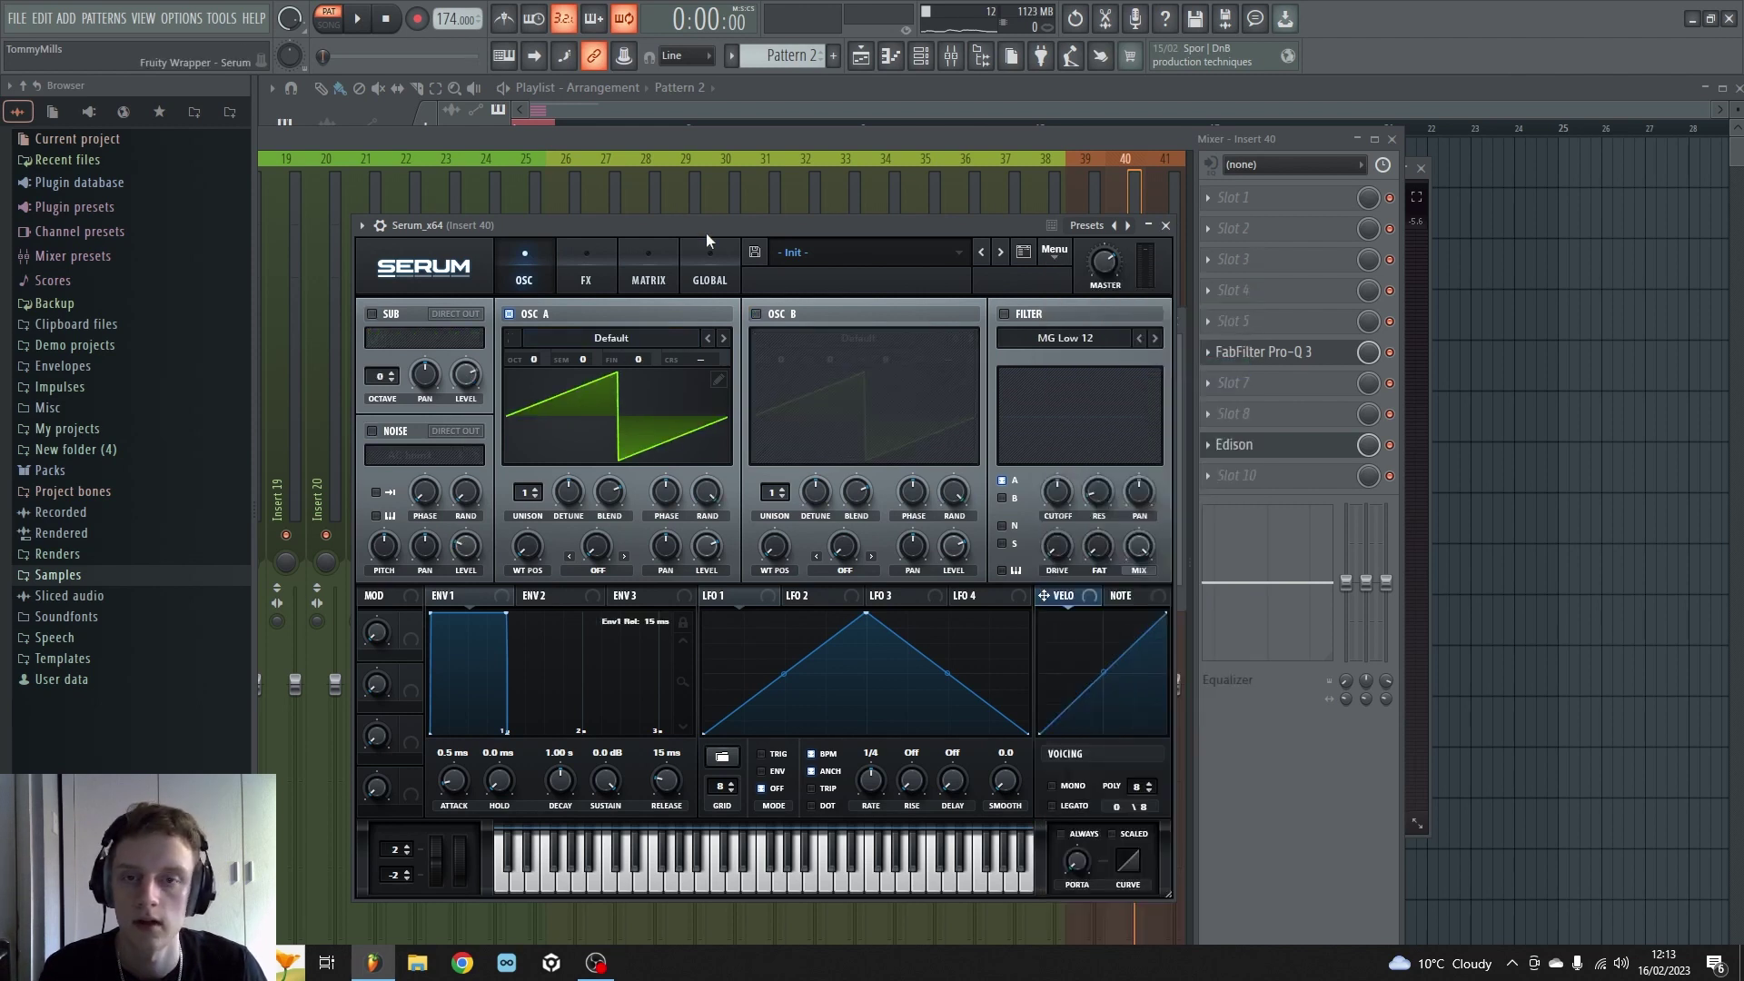
drag(705, 228, 799, 163)
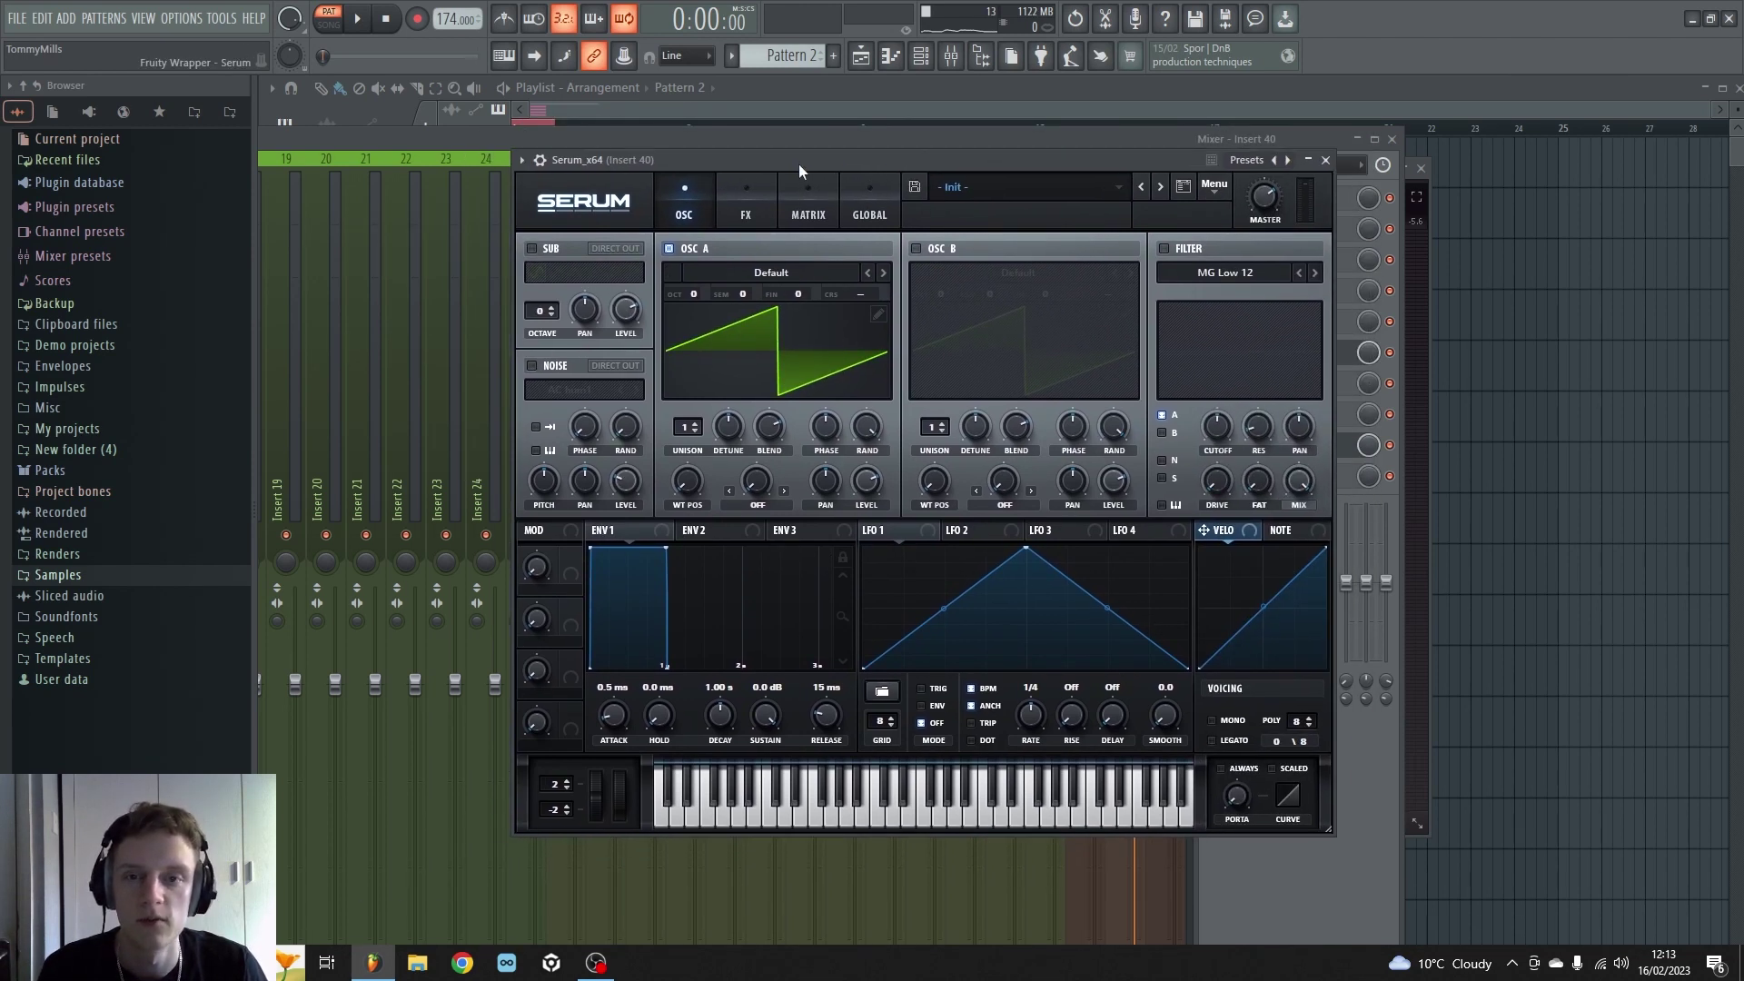
Step: Load the Analog Basic Shapes wavetable into OSC A and add faint second and third harmonics to its sine frame in the wavetable editor
click(804, 267)
mouse_move(781, 295)
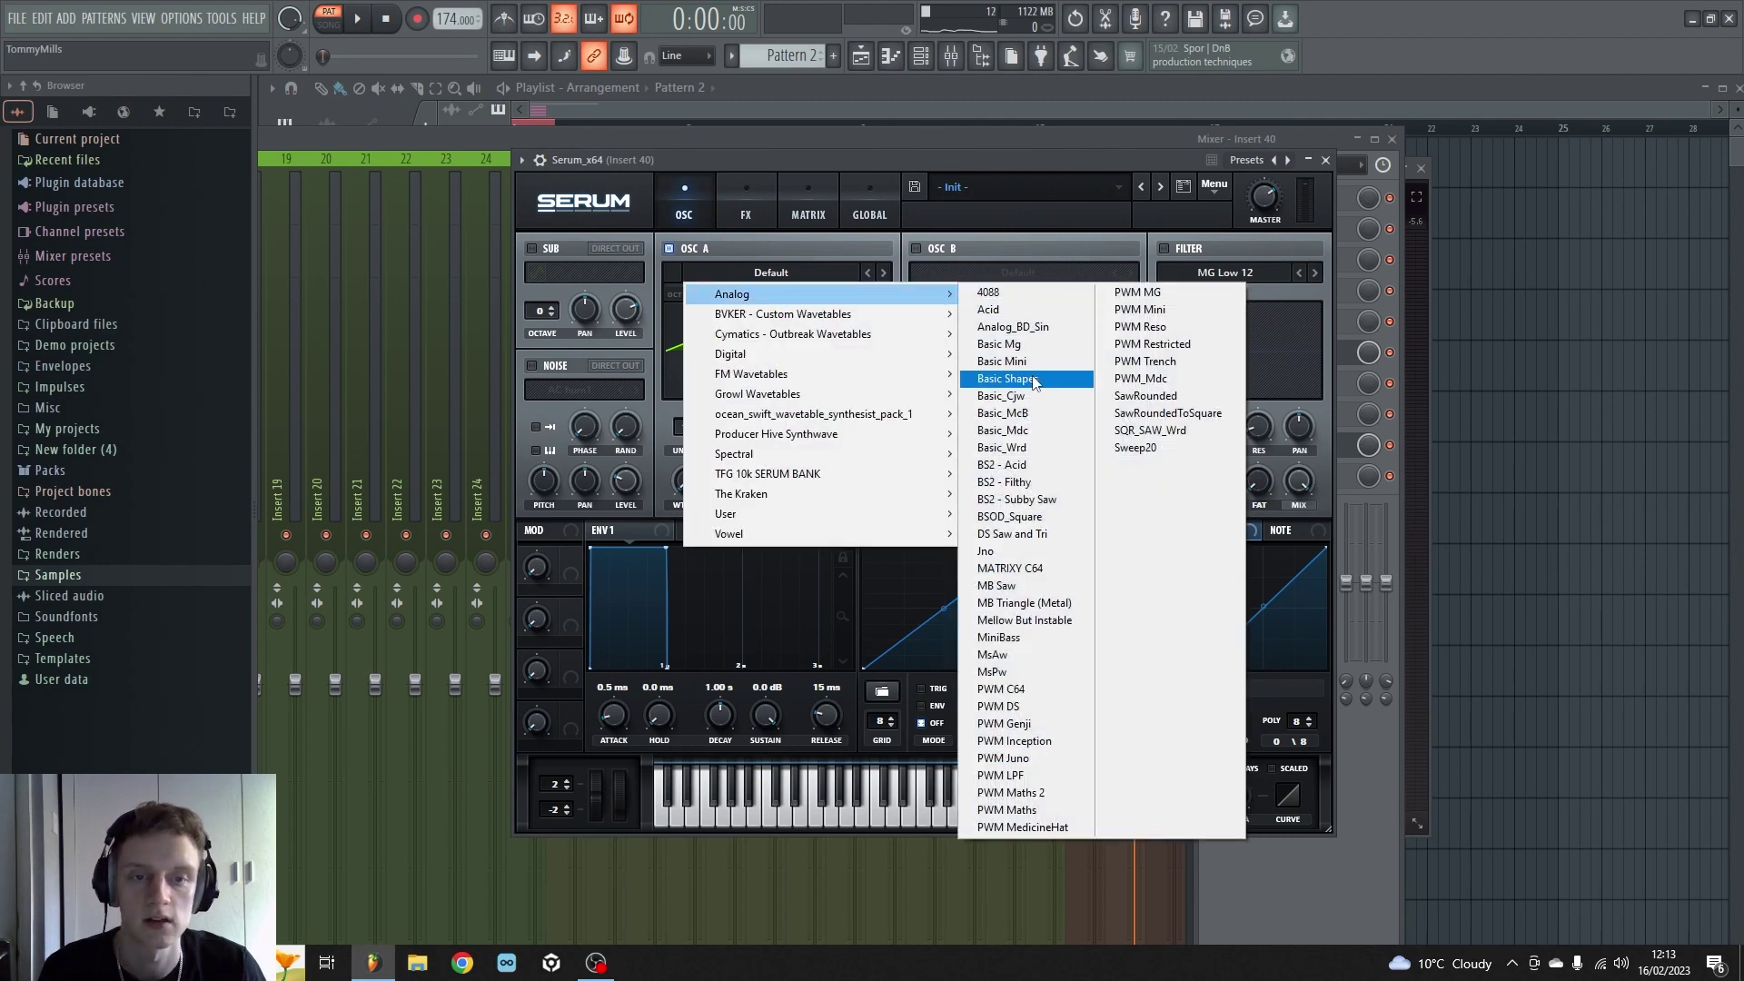
click(1007, 377)
click(877, 315)
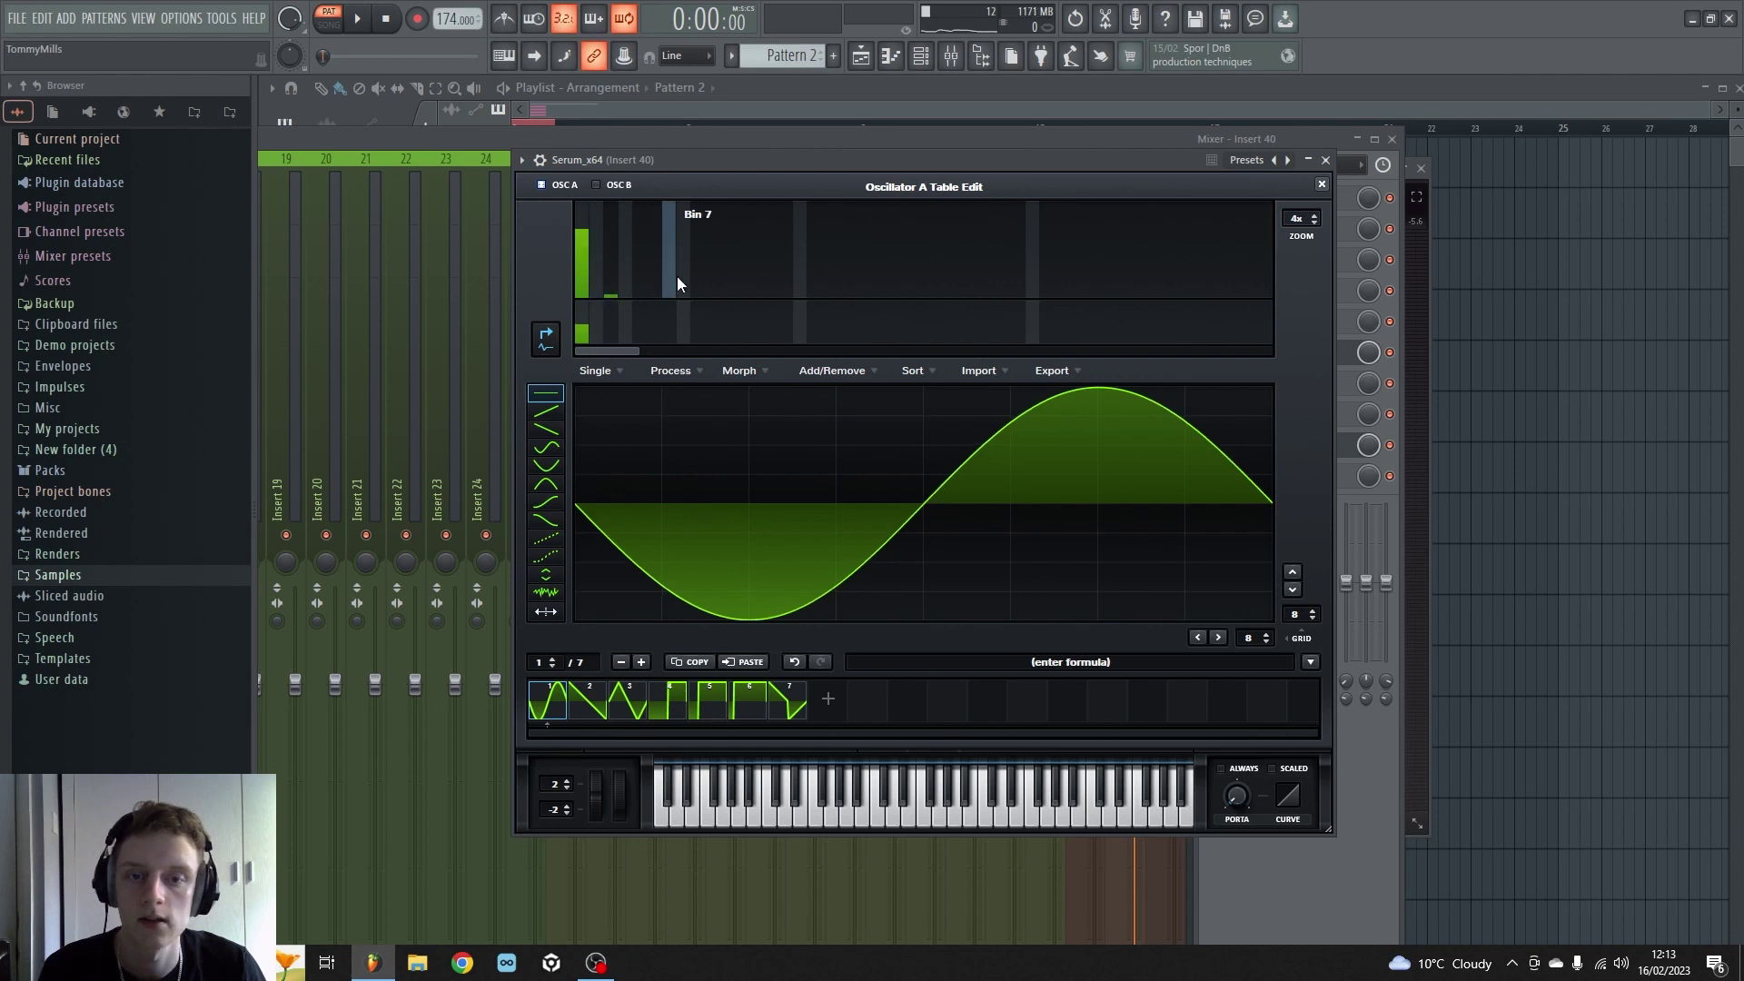
click(597, 295)
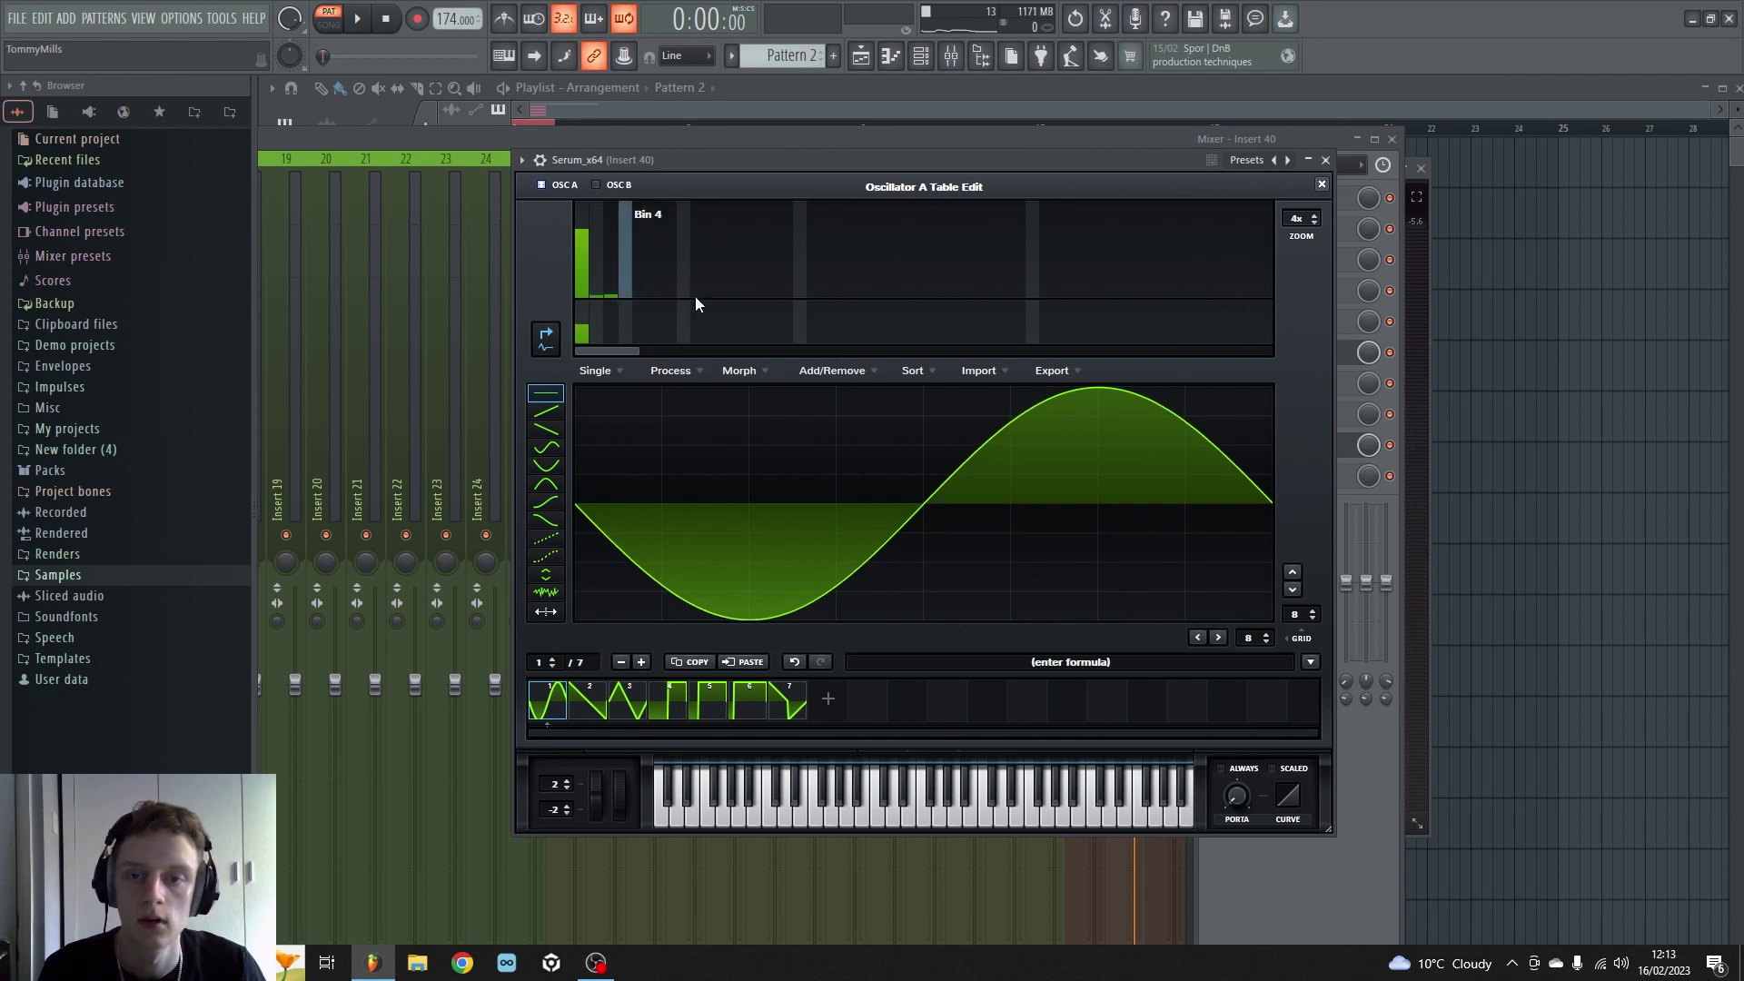
click(1322, 184)
Step: Set OSC A's octave to -2 and its random phase to 0% while the pattern plays
key(space)
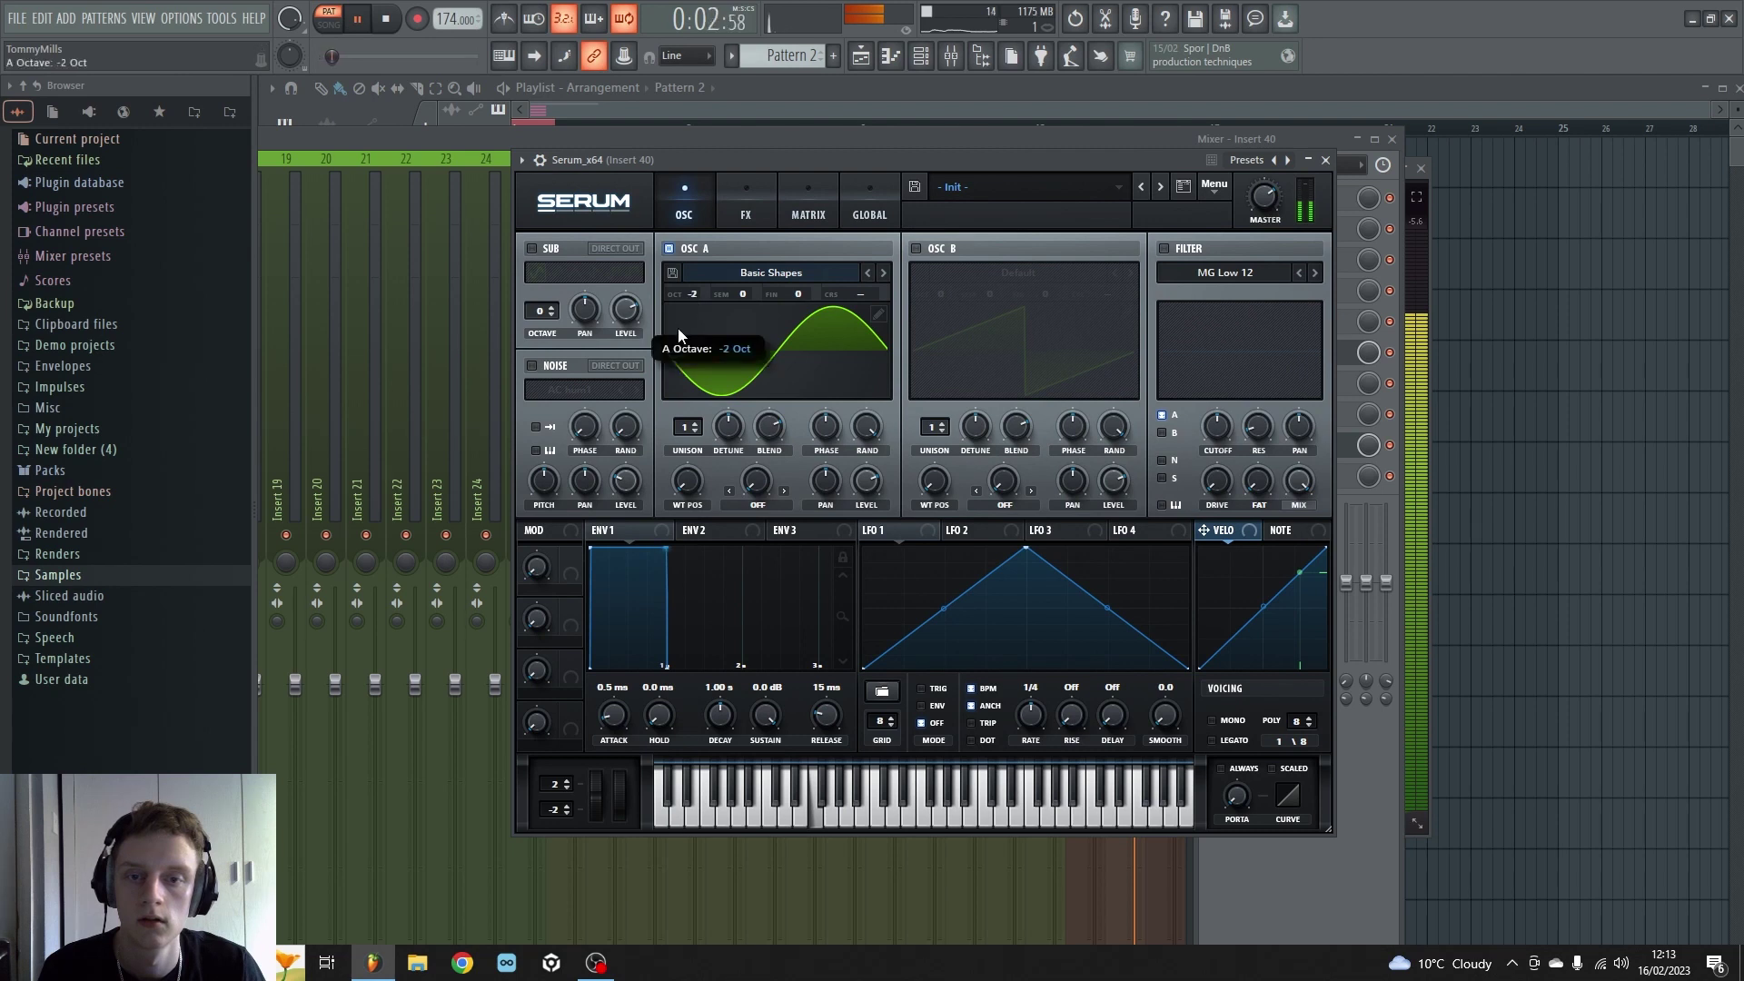
scroll(677, 328, down, 1)
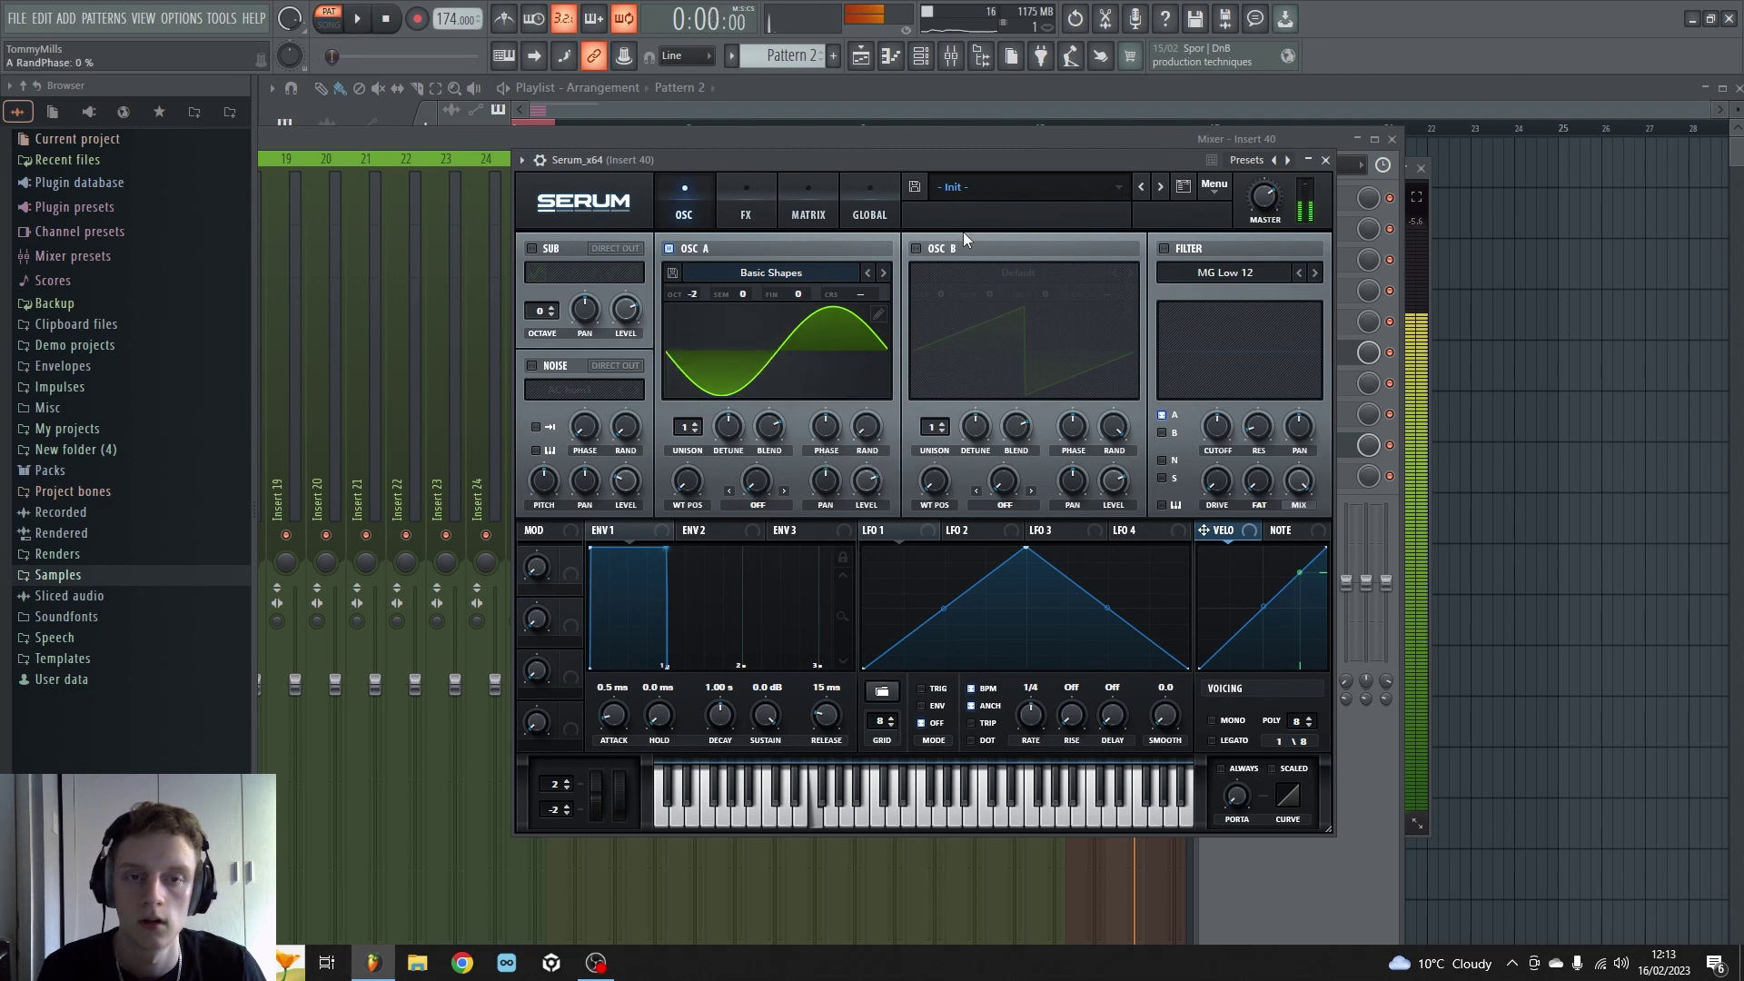
key(space)
Step: Enable OSC B and copy OSC A's settings to it
click(916, 248)
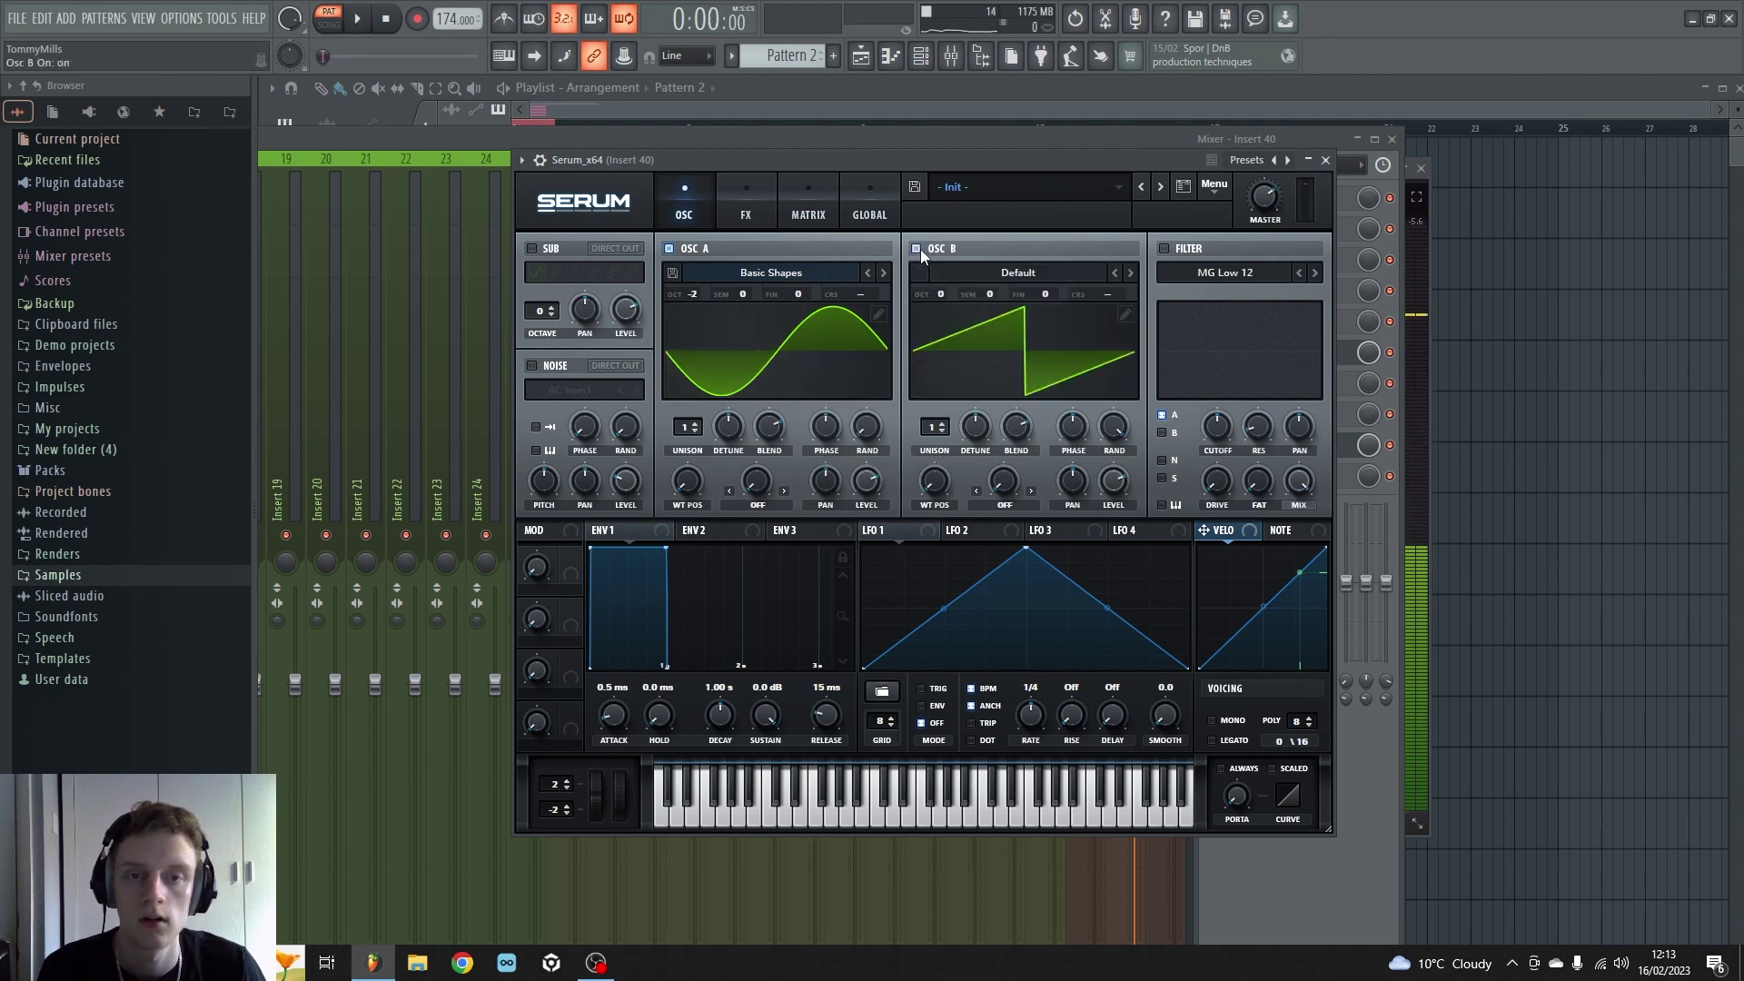
click(1039, 269)
click(1015, 251)
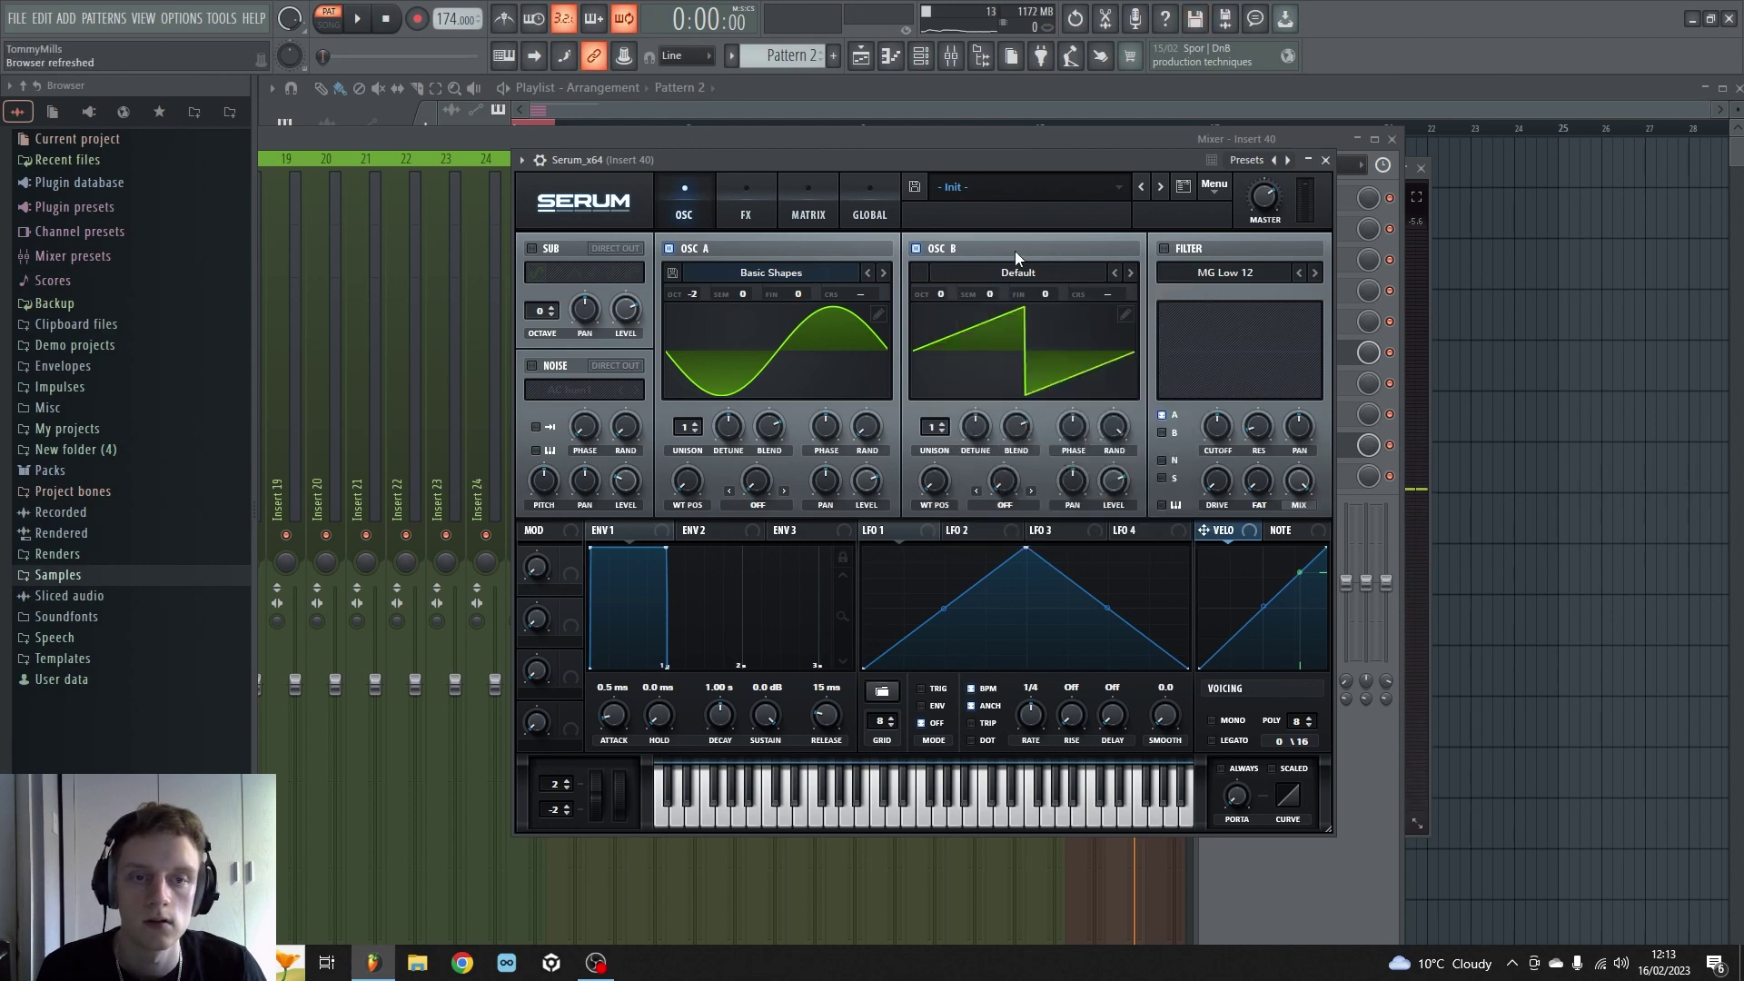
click(1215, 185)
click(1199, 221)
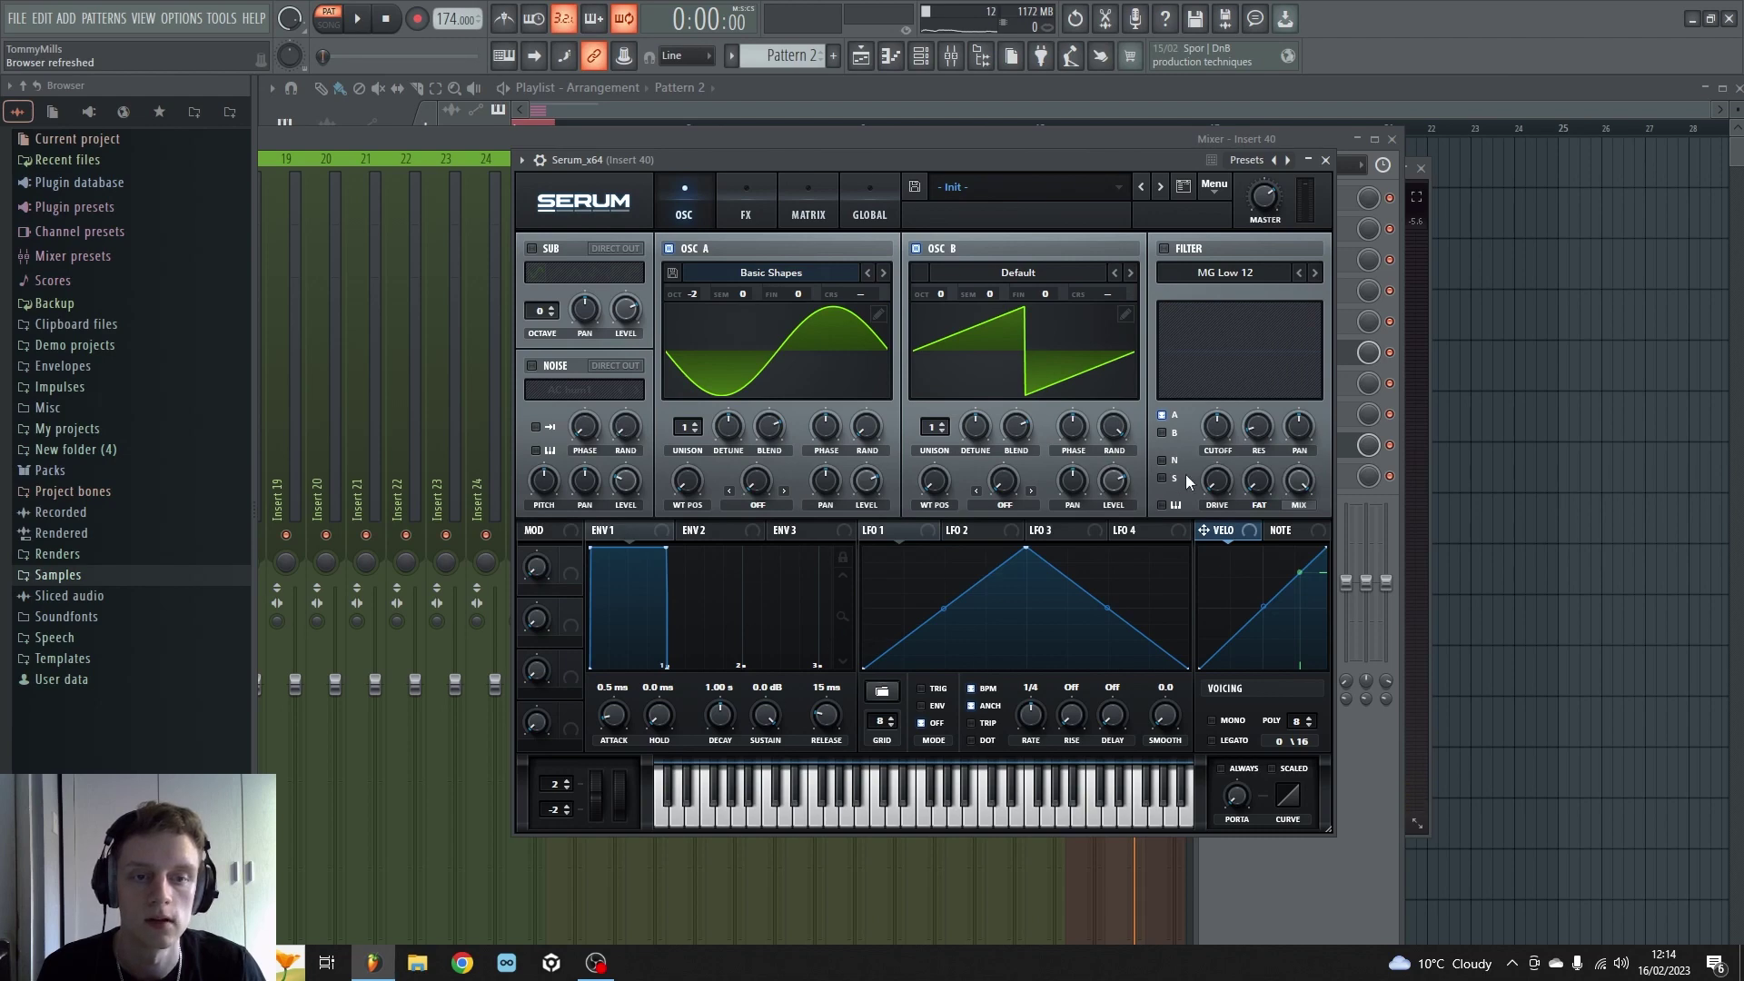
click(1217, 183)
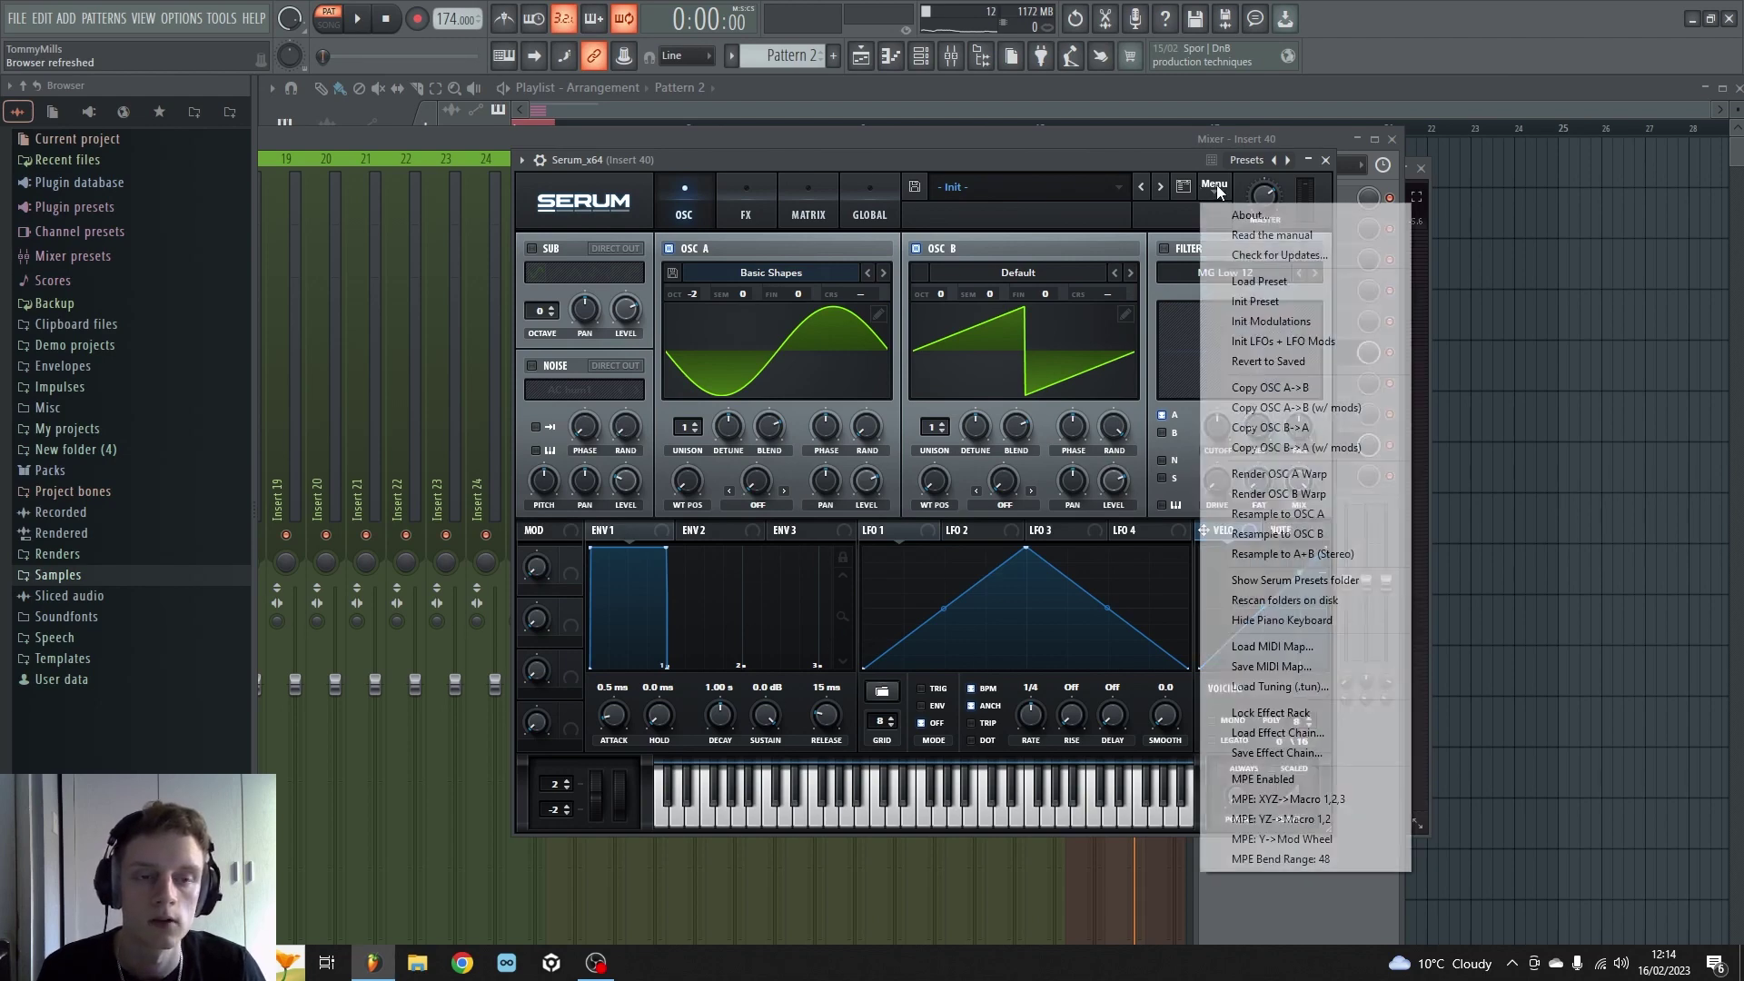
click(1284, 388)
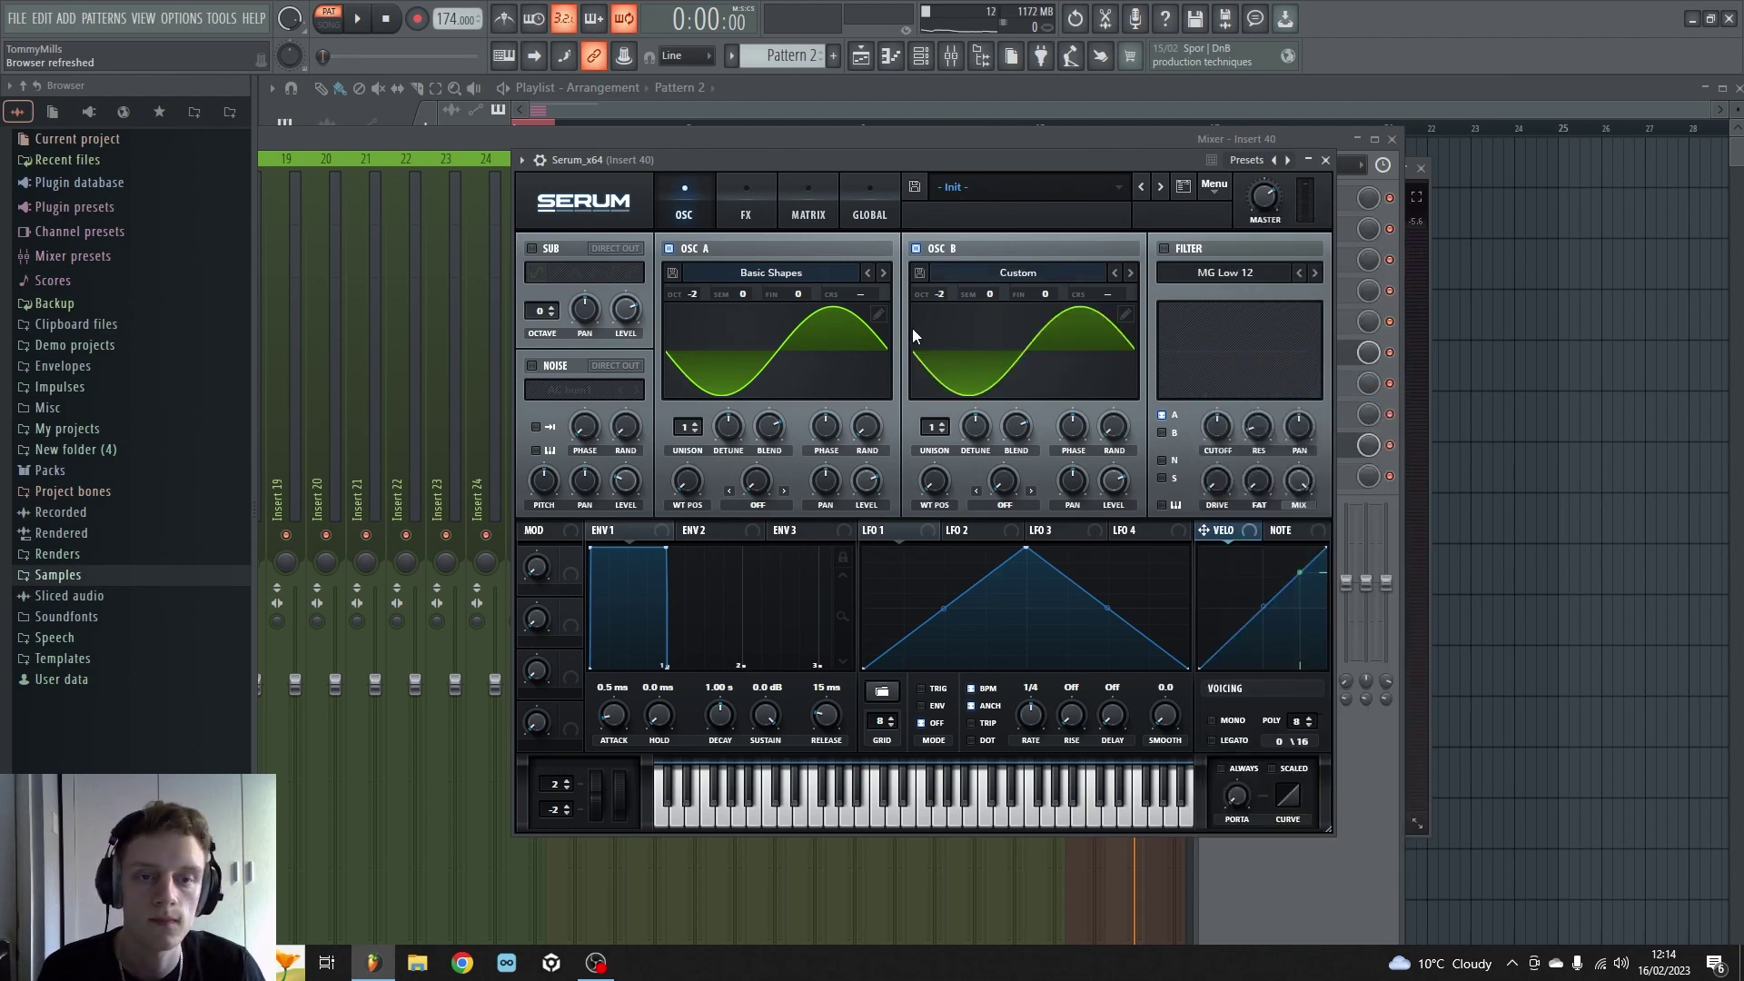
Step: Check OSC B's waveform in the wavetable editor and set its octave to -1
click(1124, 315)
click(1319, 184)
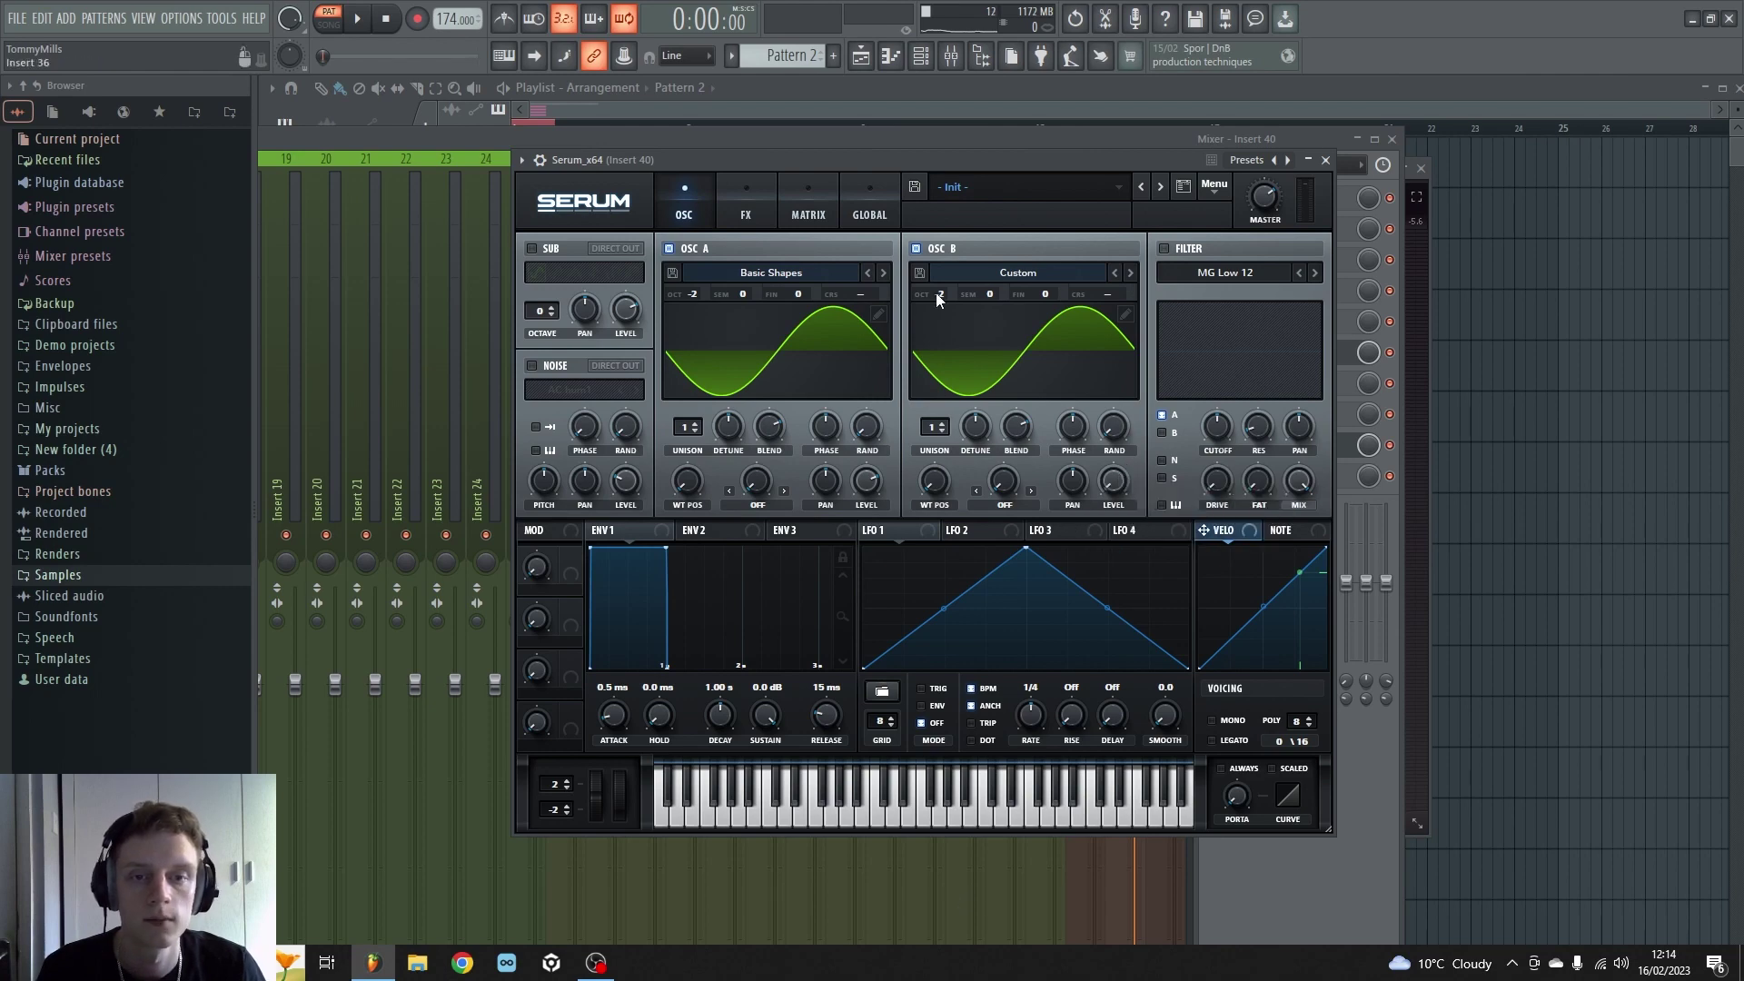
drag(936, 293, 948, 287)
Step: Play the pattern and set OSC A's warp mode to FM (From B) at about 48%
key(space)
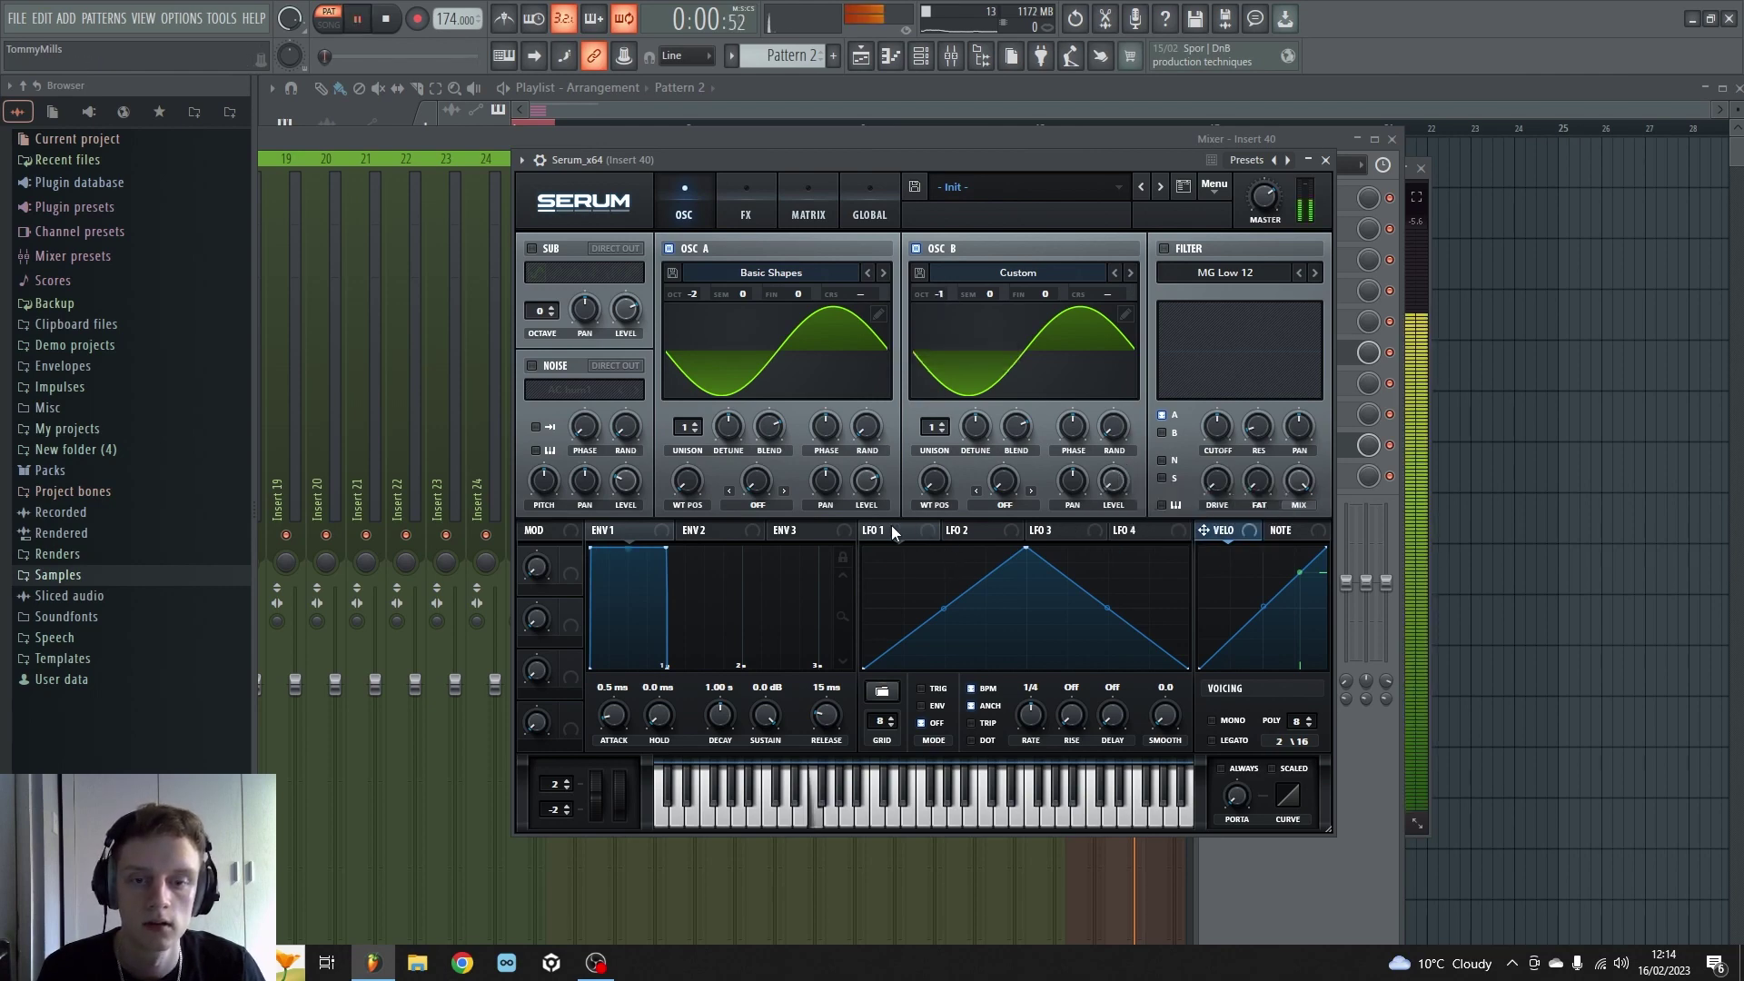
click(758, 504)
click(772, 401)
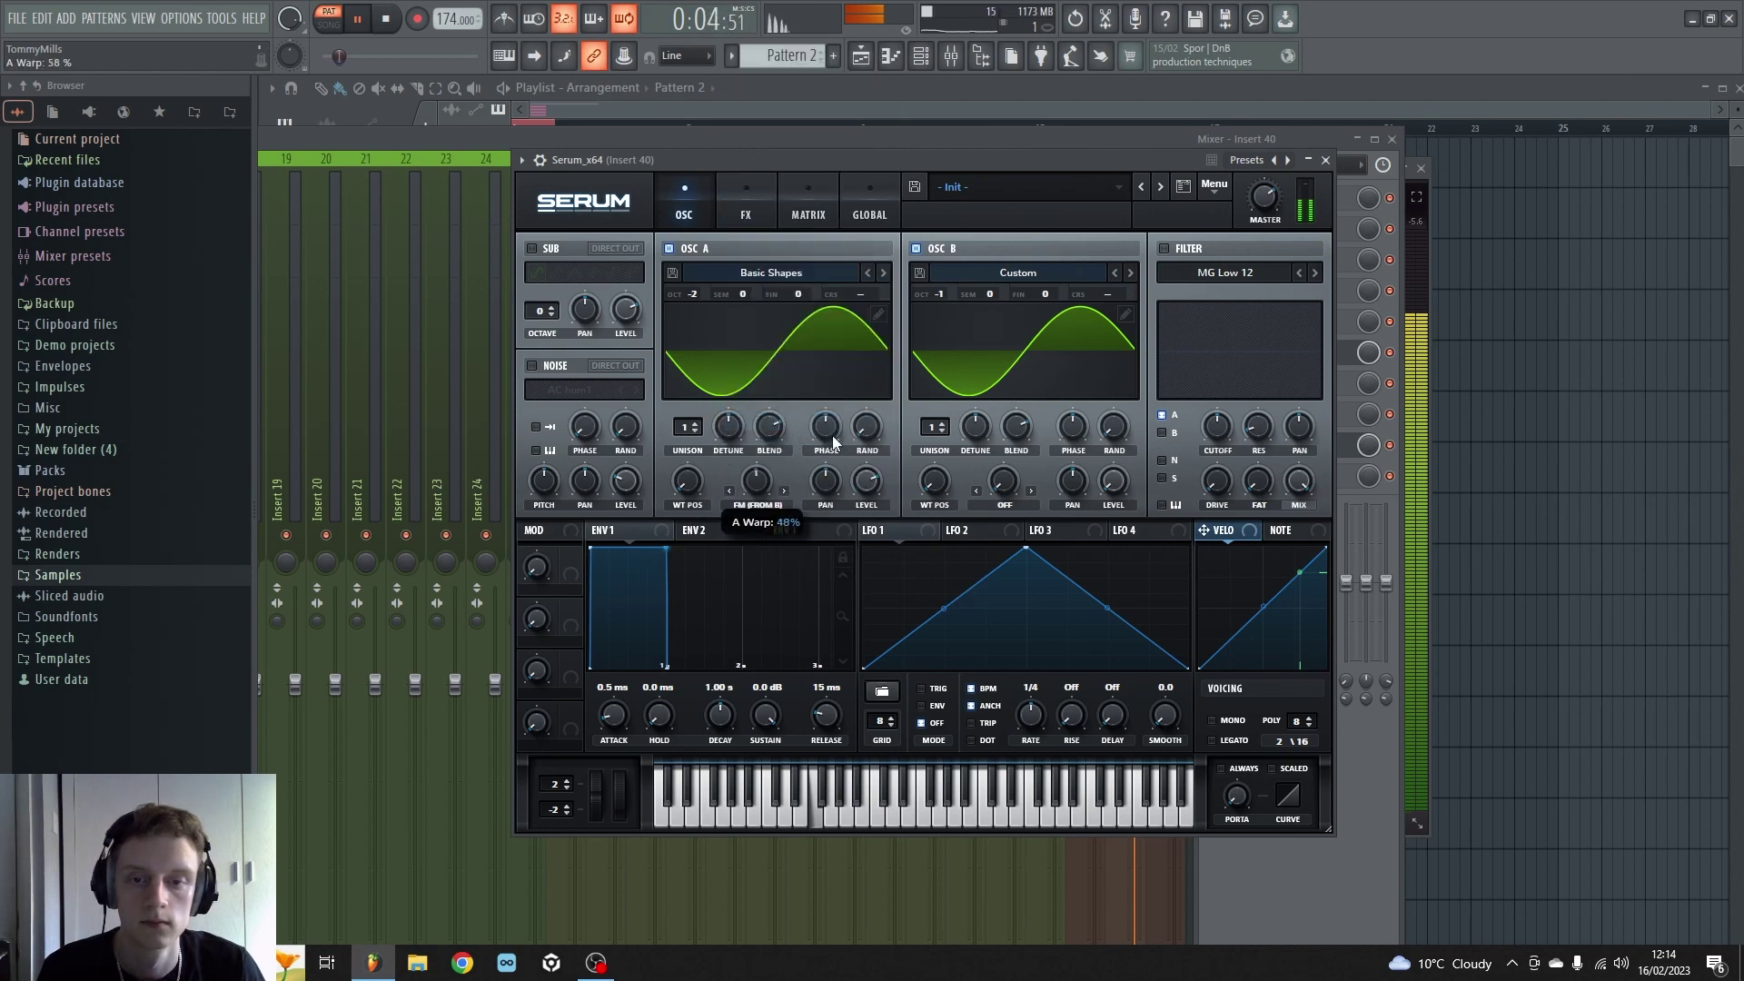
Step: Assign LFO 1 to OSC B's fine tuning, set the LFO to Trig mode and OSC A's FM amount to about 36%
drag(834, 442, 1046, 296)
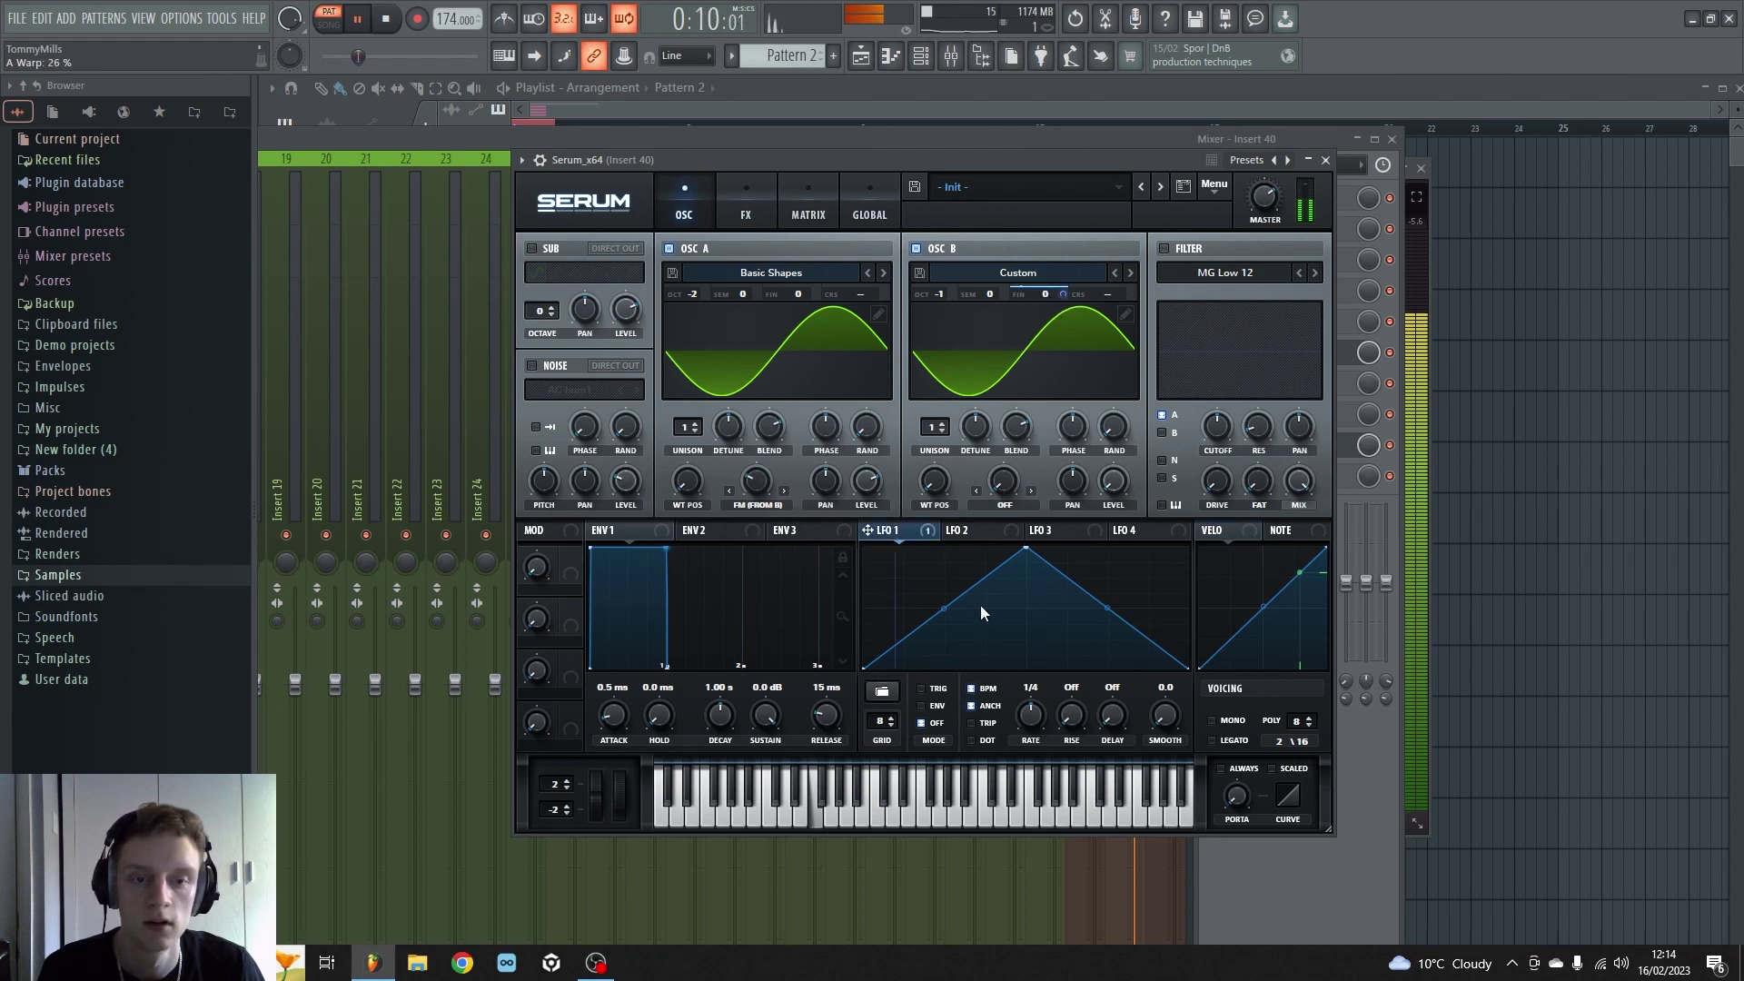
click(936, 690)
drag(756, 481, 756, 472)
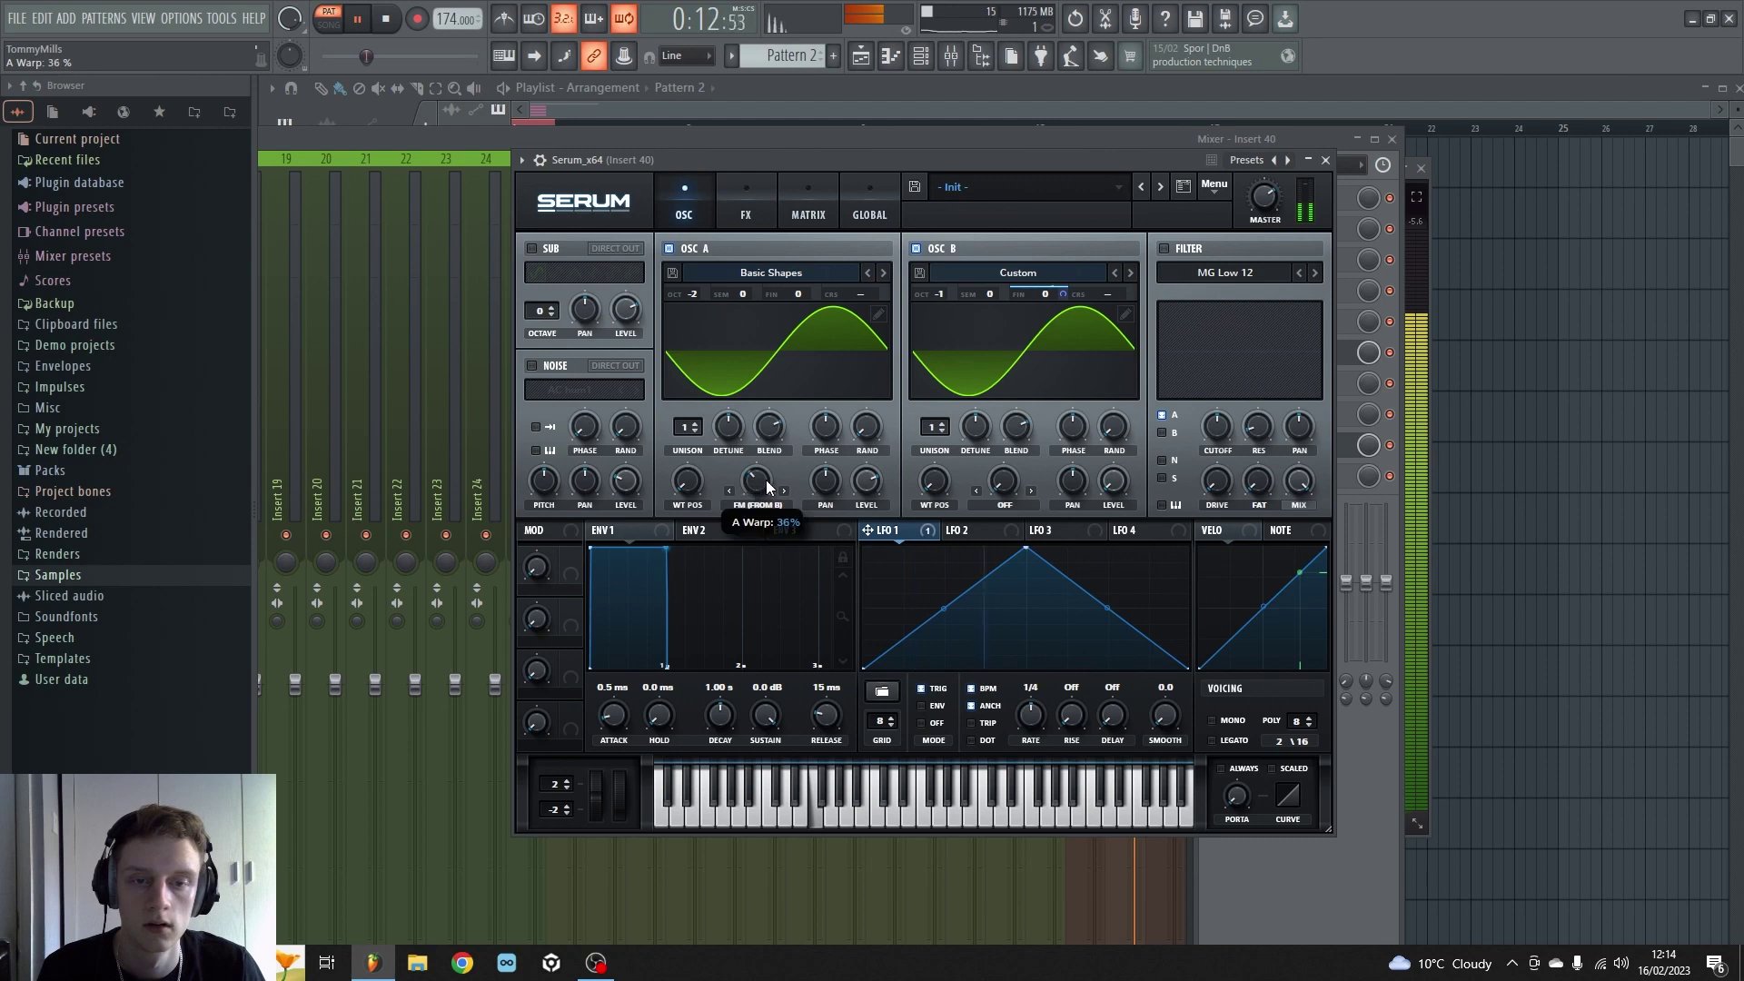
Step: Turn off LFO 1's BPM sync, set its rate to 3.4 Hz and raise OSC A's FM amount to 51%
click(985, 690)
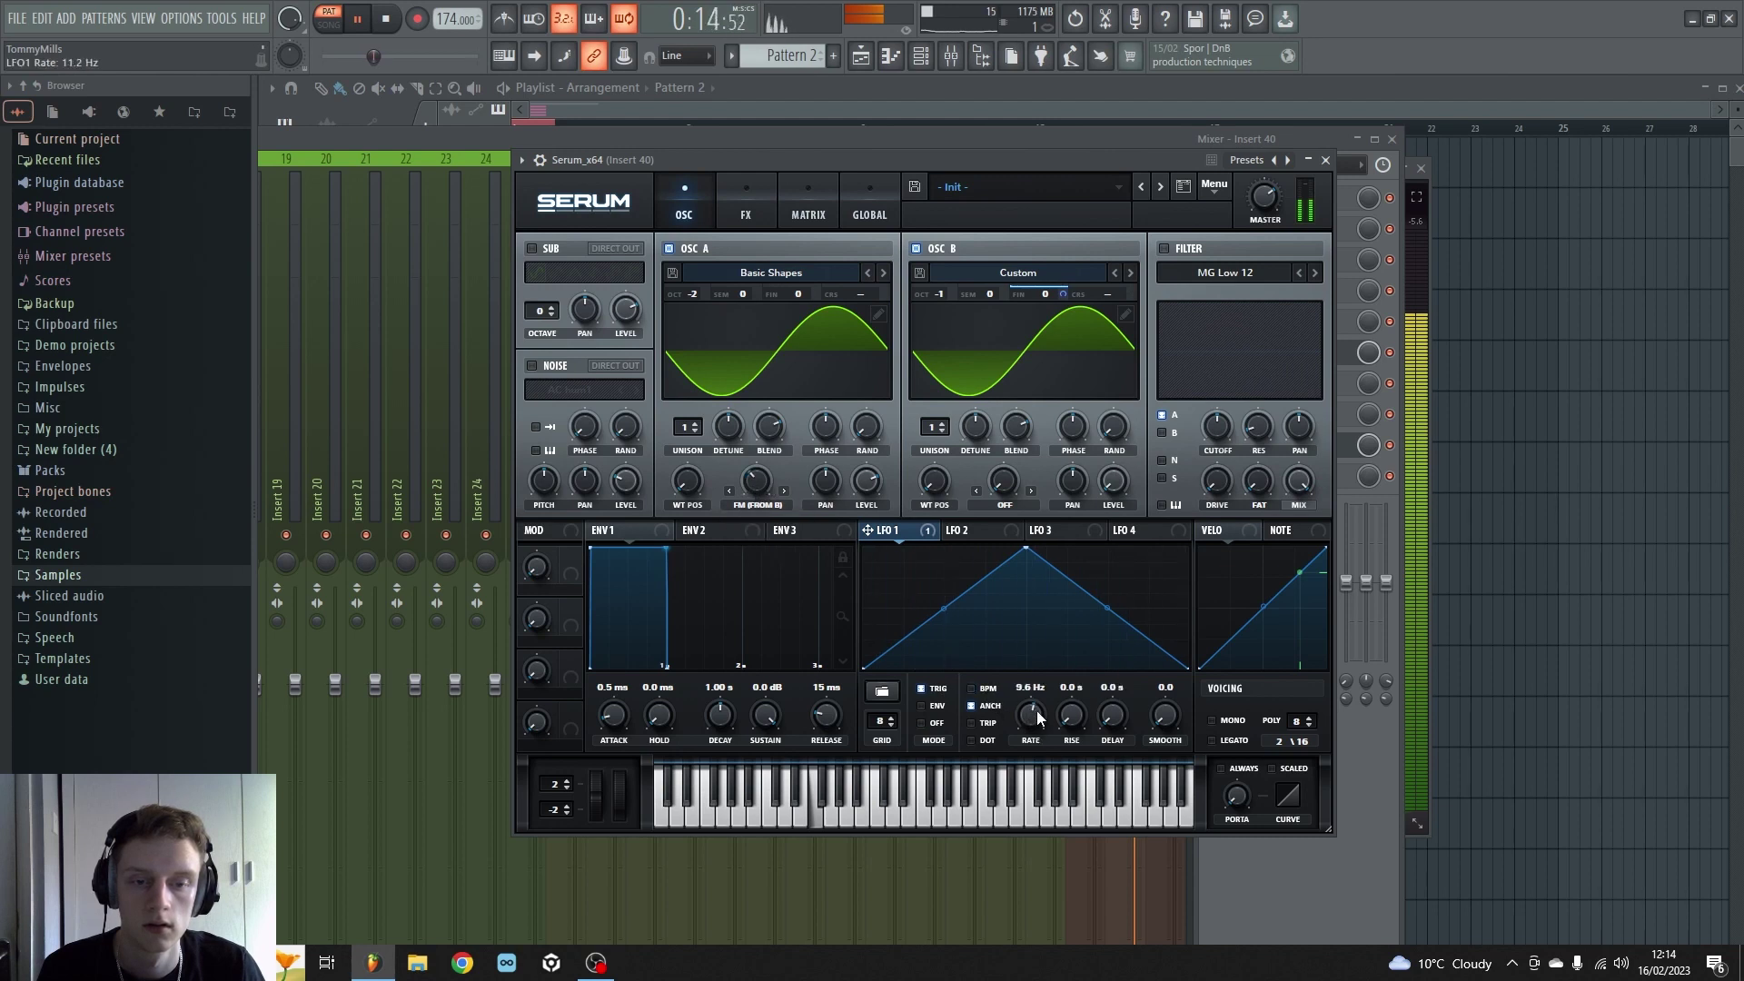
drag(1032, 718, 1035, 744)
mouse_move(758, 483)
mouse_down()
mouse_move(761, 439)
mouse_move(764, 473)
mouse_up()
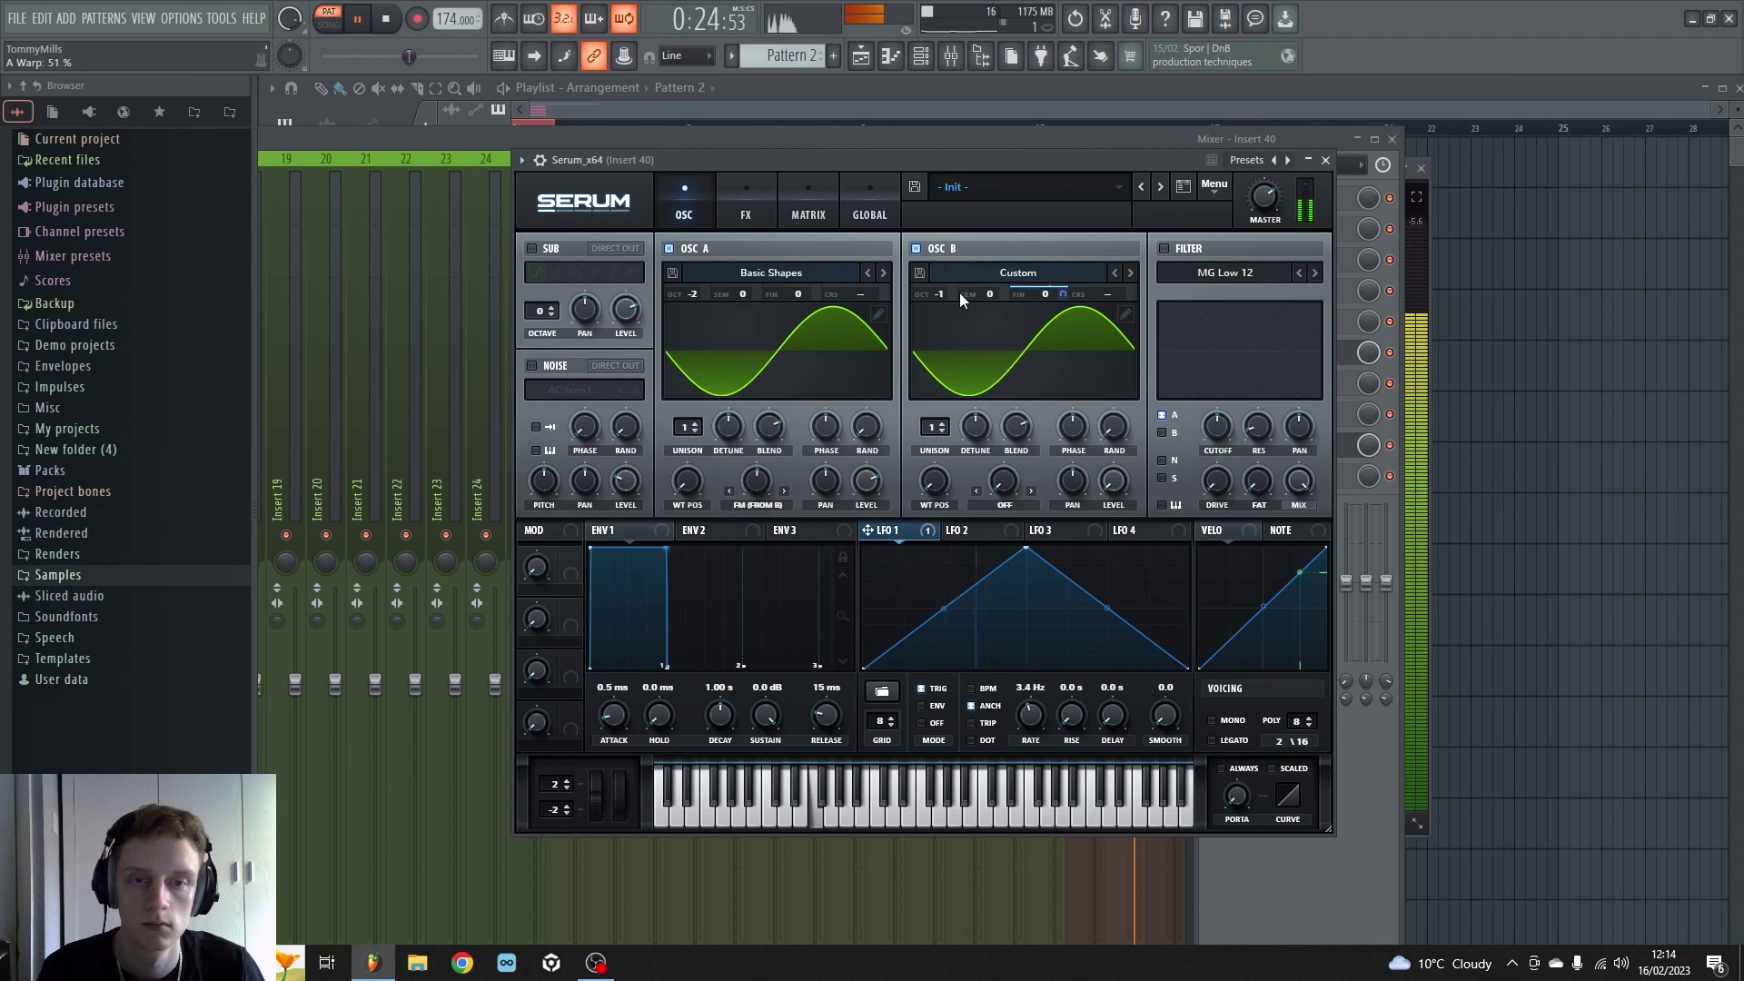
Step: Set OSC B's octave to 0 and enable the sub oscillator at octave -2
drag(944, 289, 941, 268)
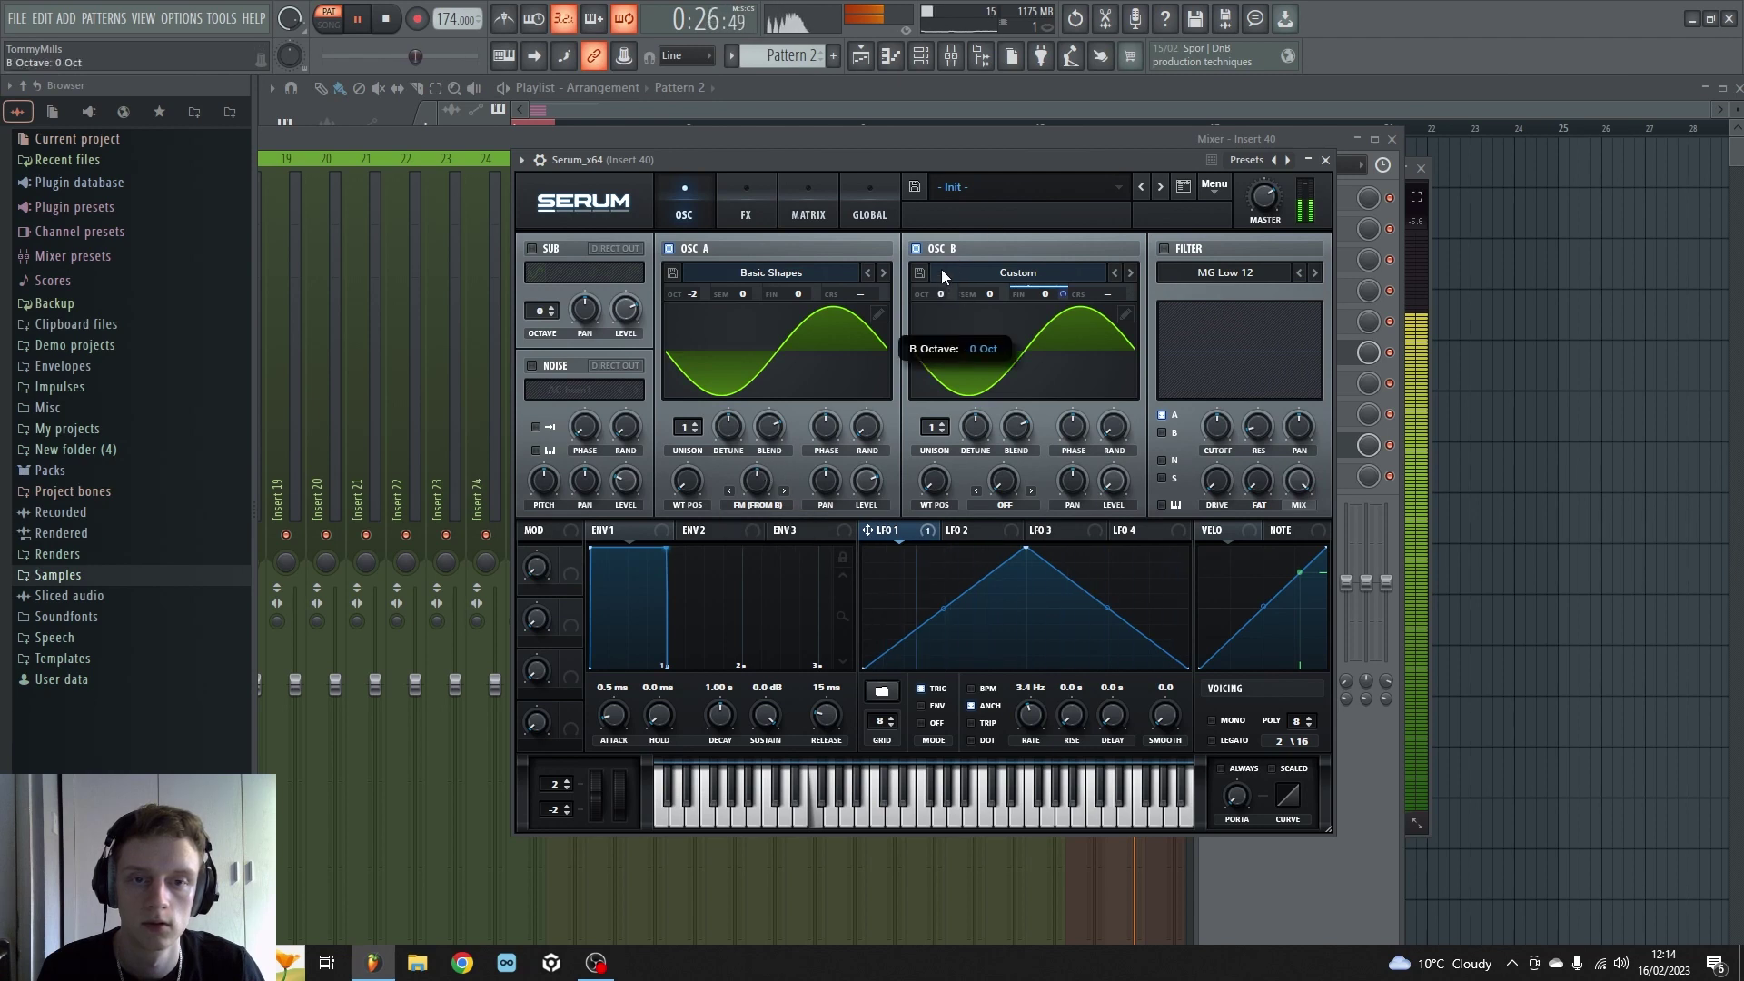
click(531, 247)
drag(532, 309, 530, 334)
Step: Stop playback and enable the Distortion effect with its Tube type
click(770, 222)
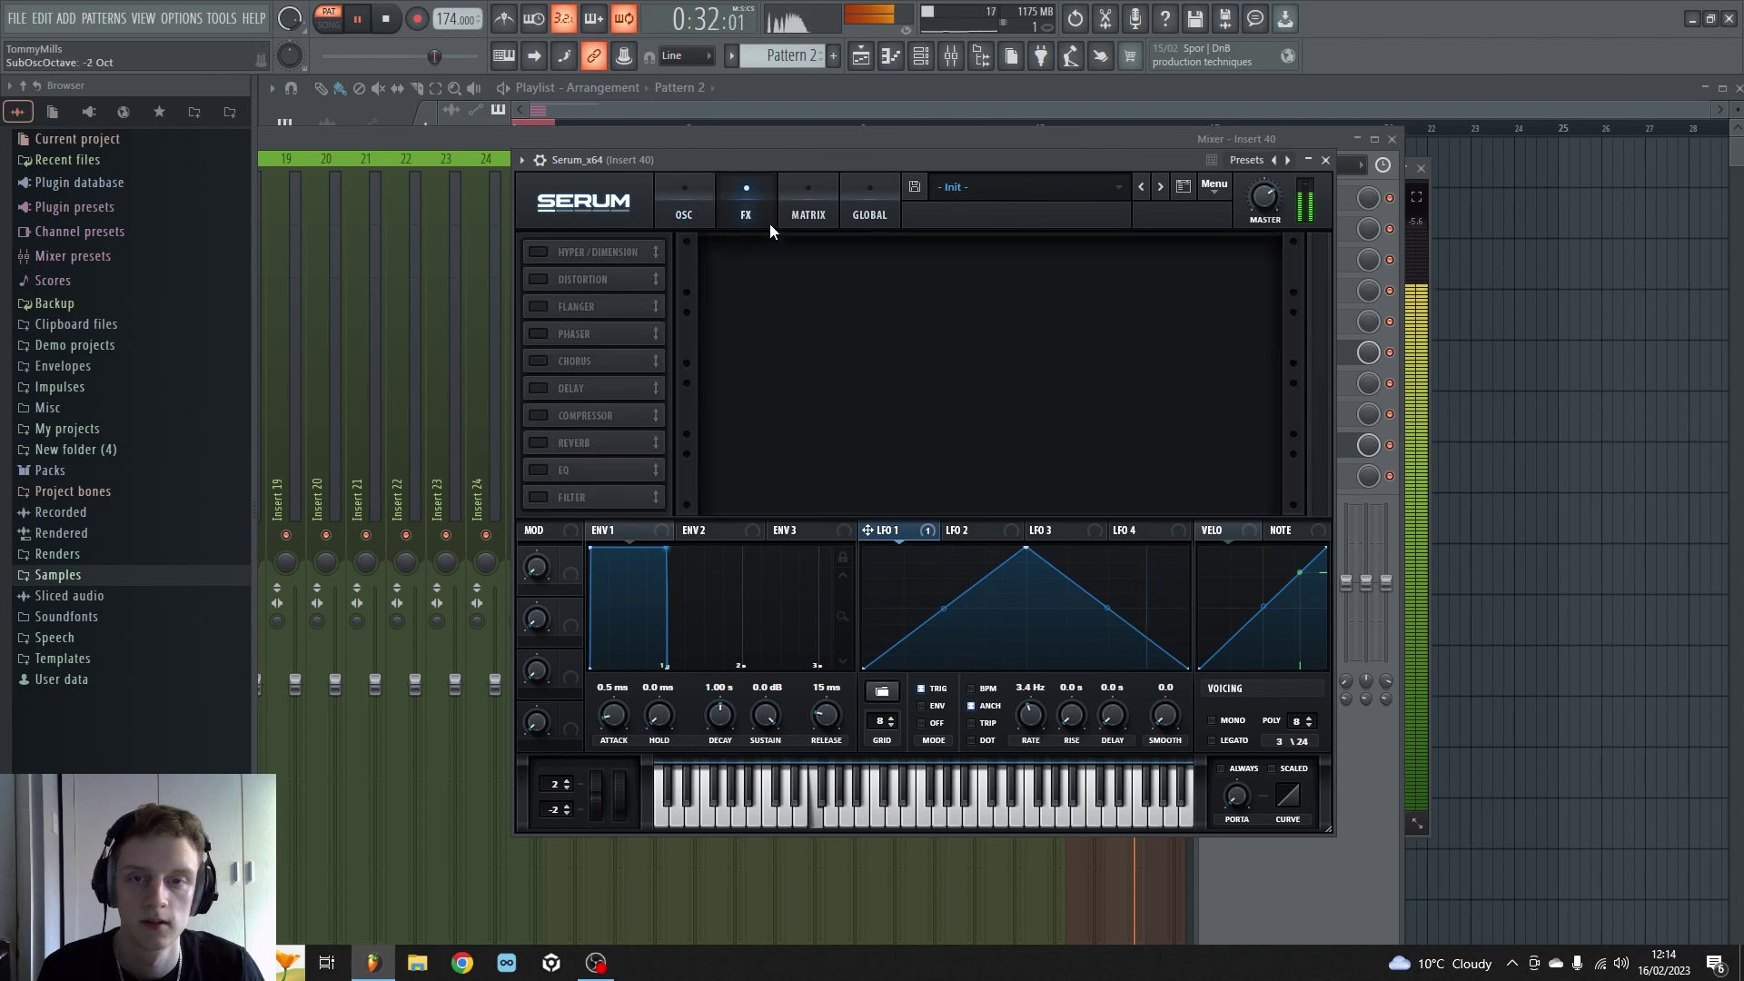
key(space)
click(539, 278)
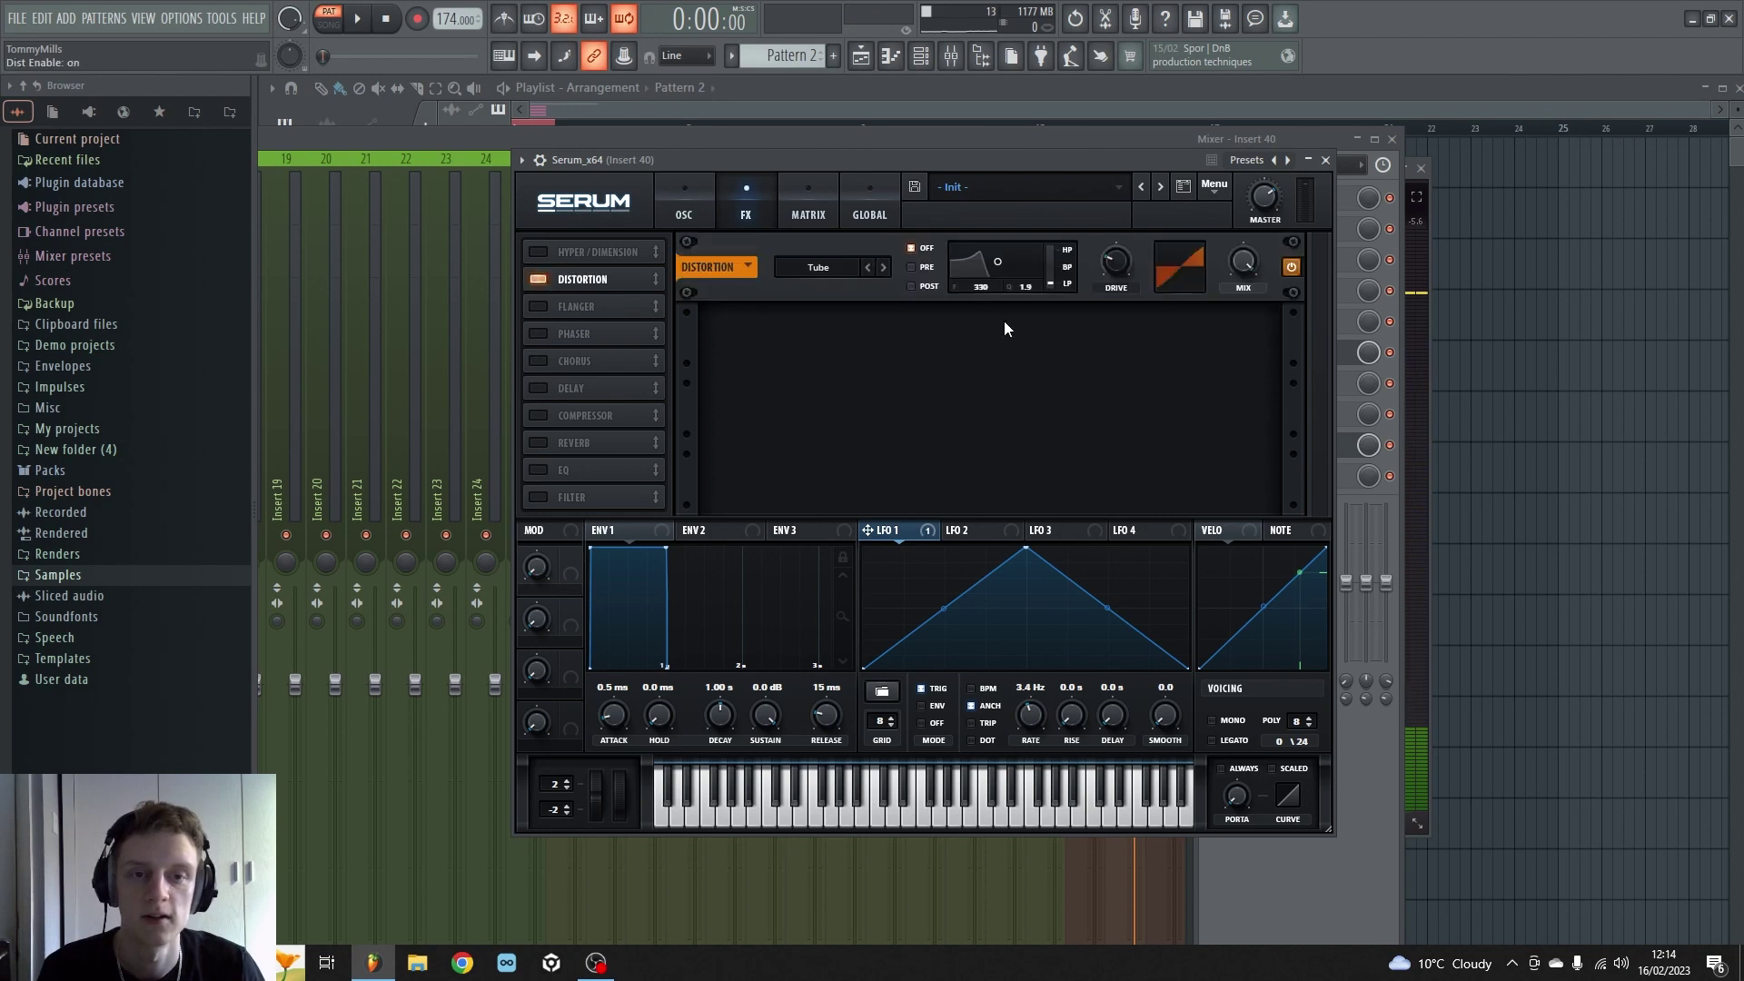
Step: Enable the noise oscillator with the BrightWhite sample at a level of about 25%
click(683, 207)
click(531, 365)
click(567, 389)
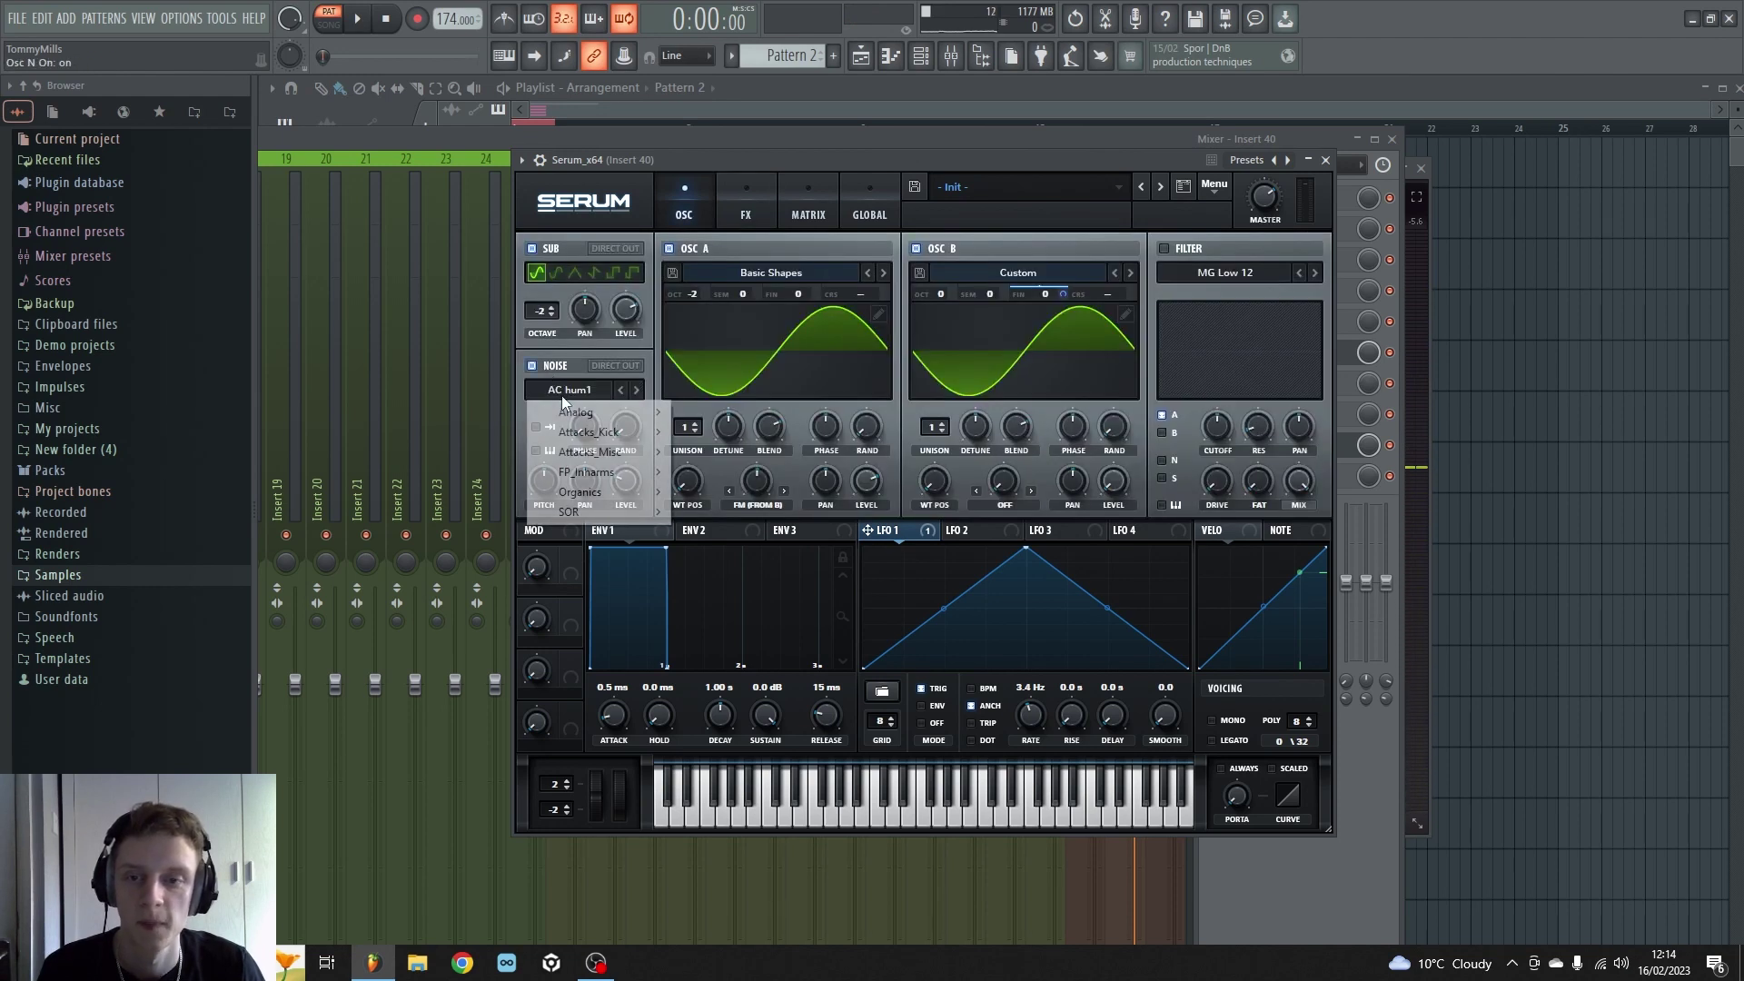
mouse_move(581, 411)
click(720, 494)
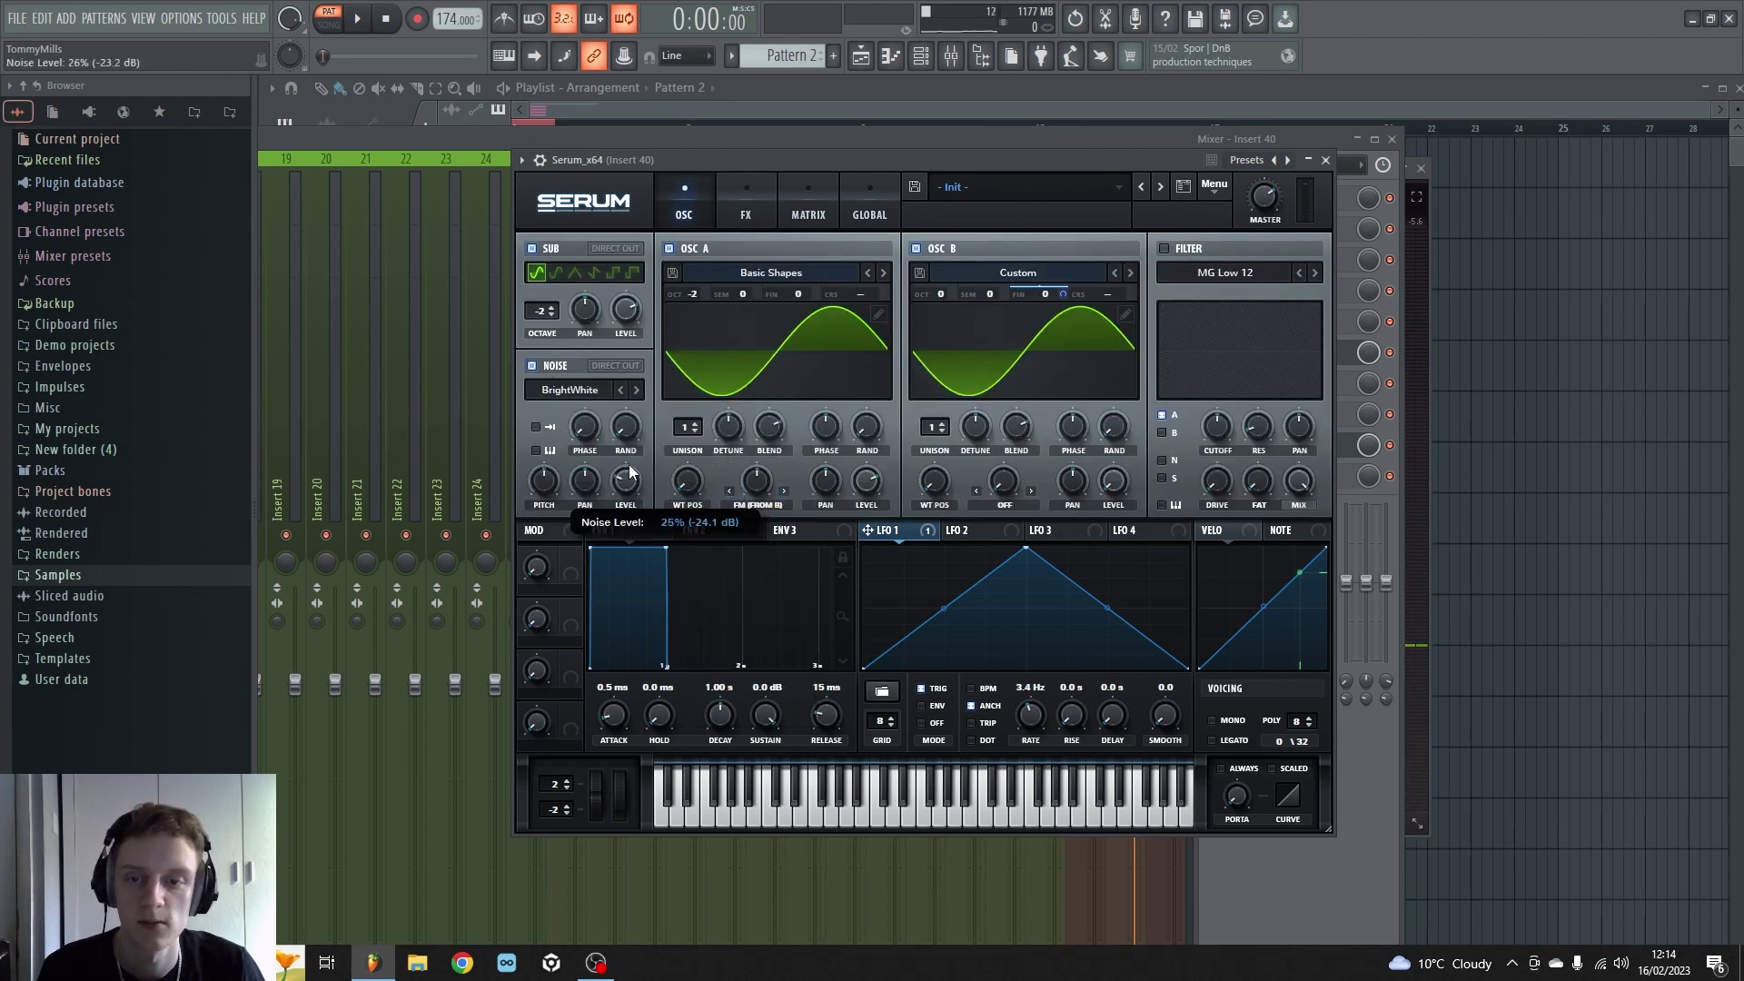
Step: Play the pattern, raise the distortion drive and lower the noise level to 15%
click(746, 207)
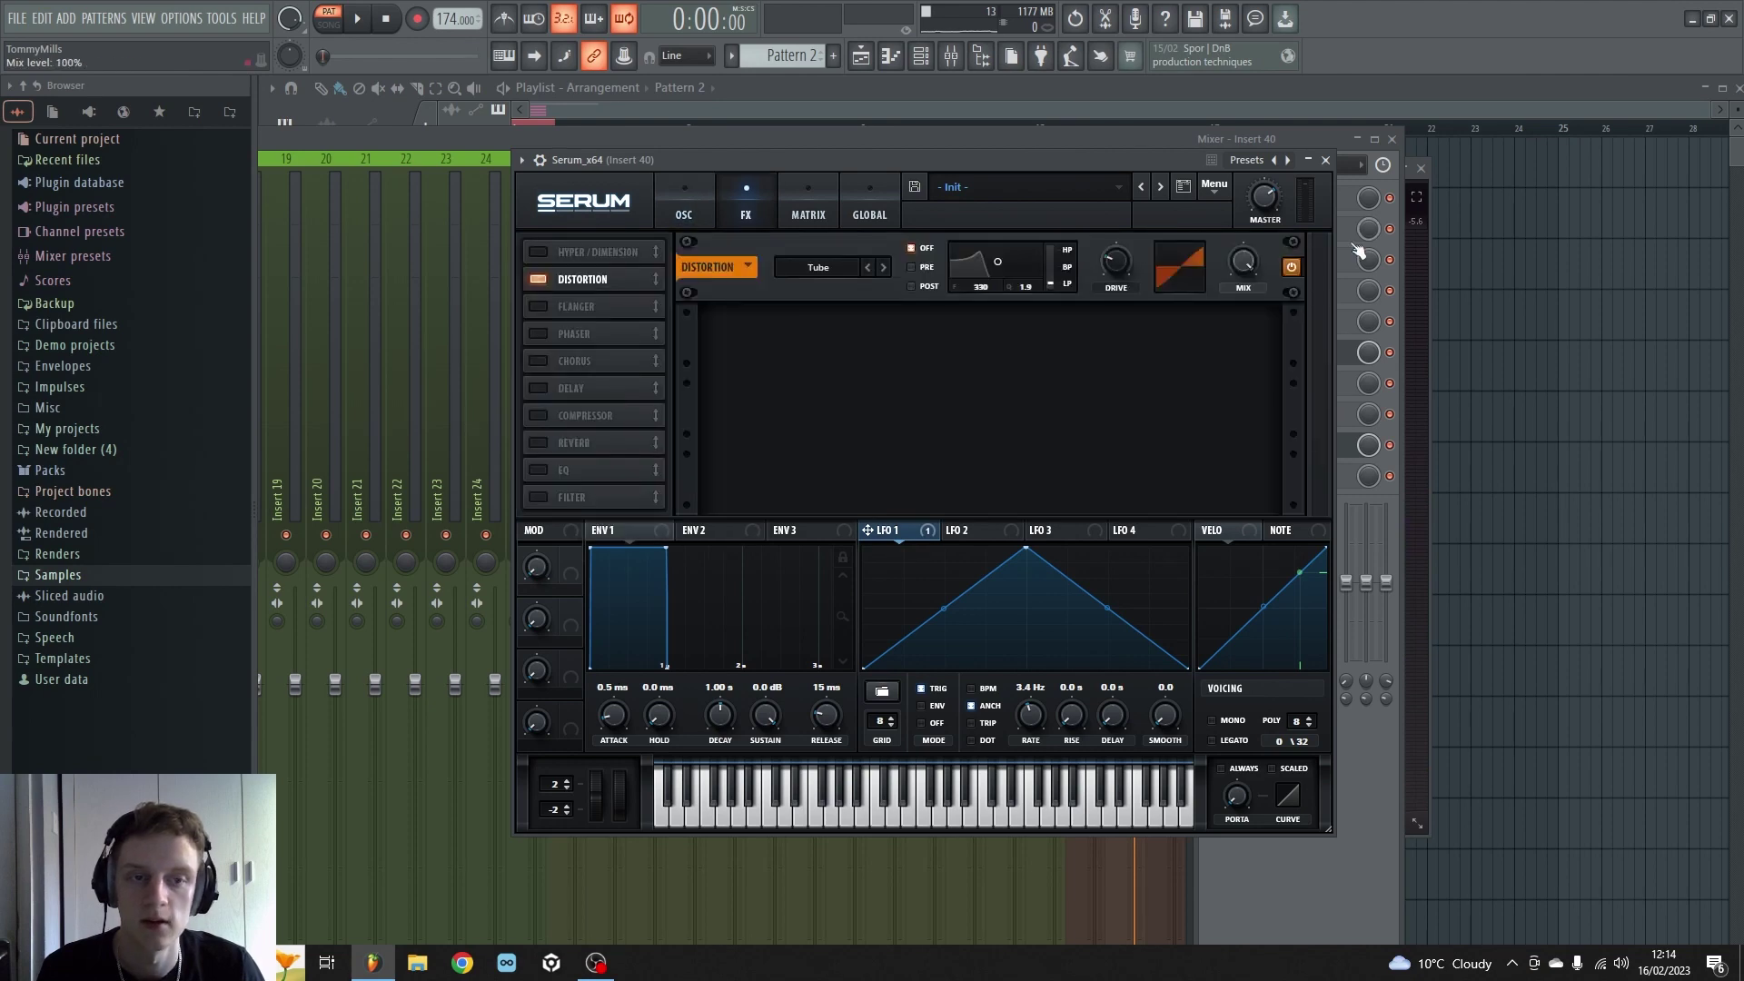
key(space)
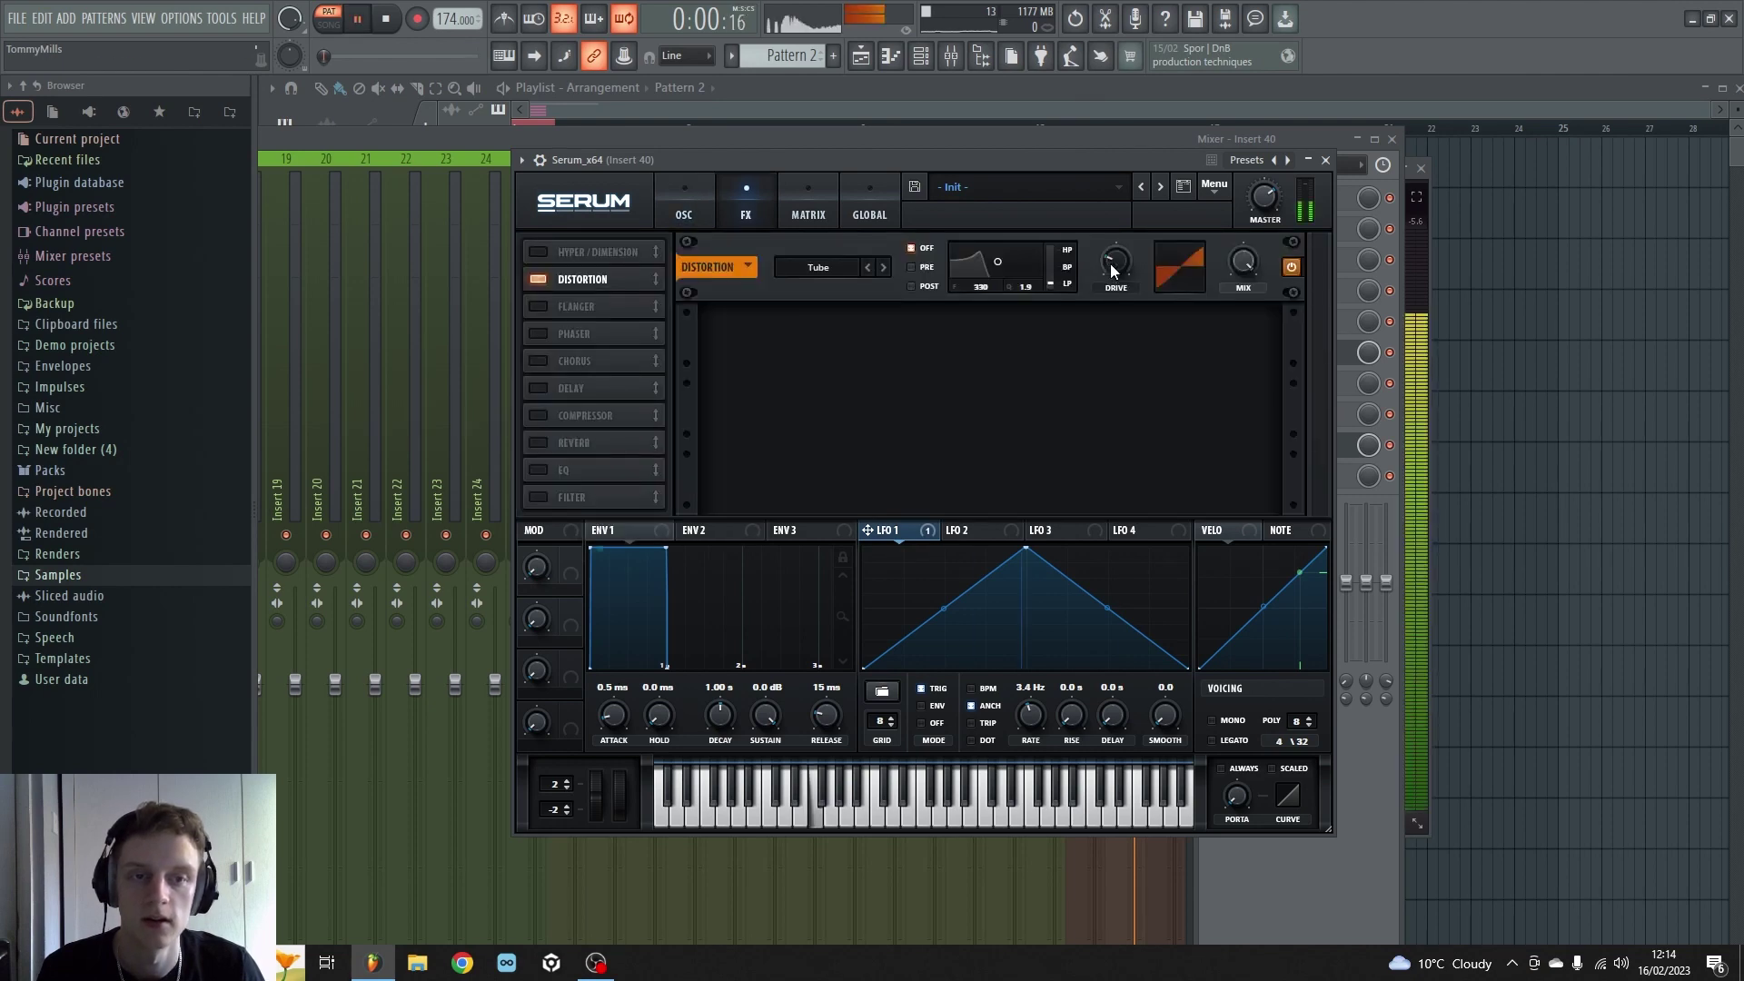
click(699, 214)
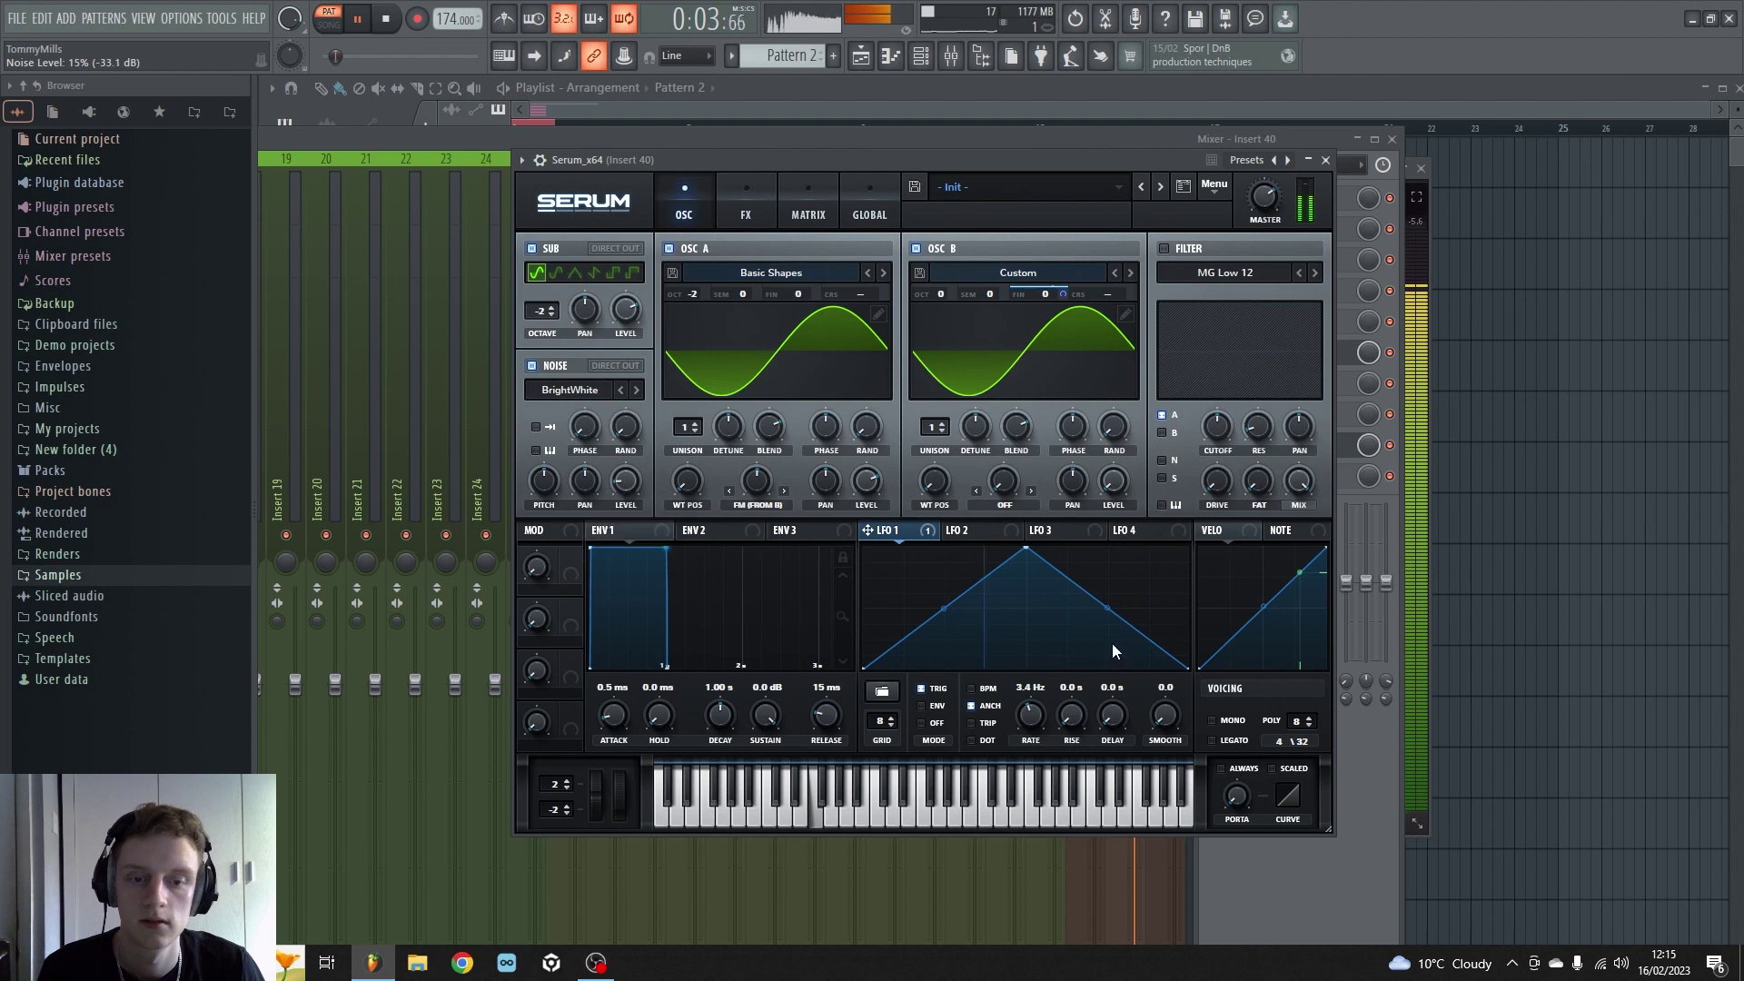
Step: Slow LFO 1 to 1.4 Hz, lower its peak below half height, and reduce OSC A's FM amount
drag(1041, 722, 1030, 692)
drag(1027, 552, 1028, 621)
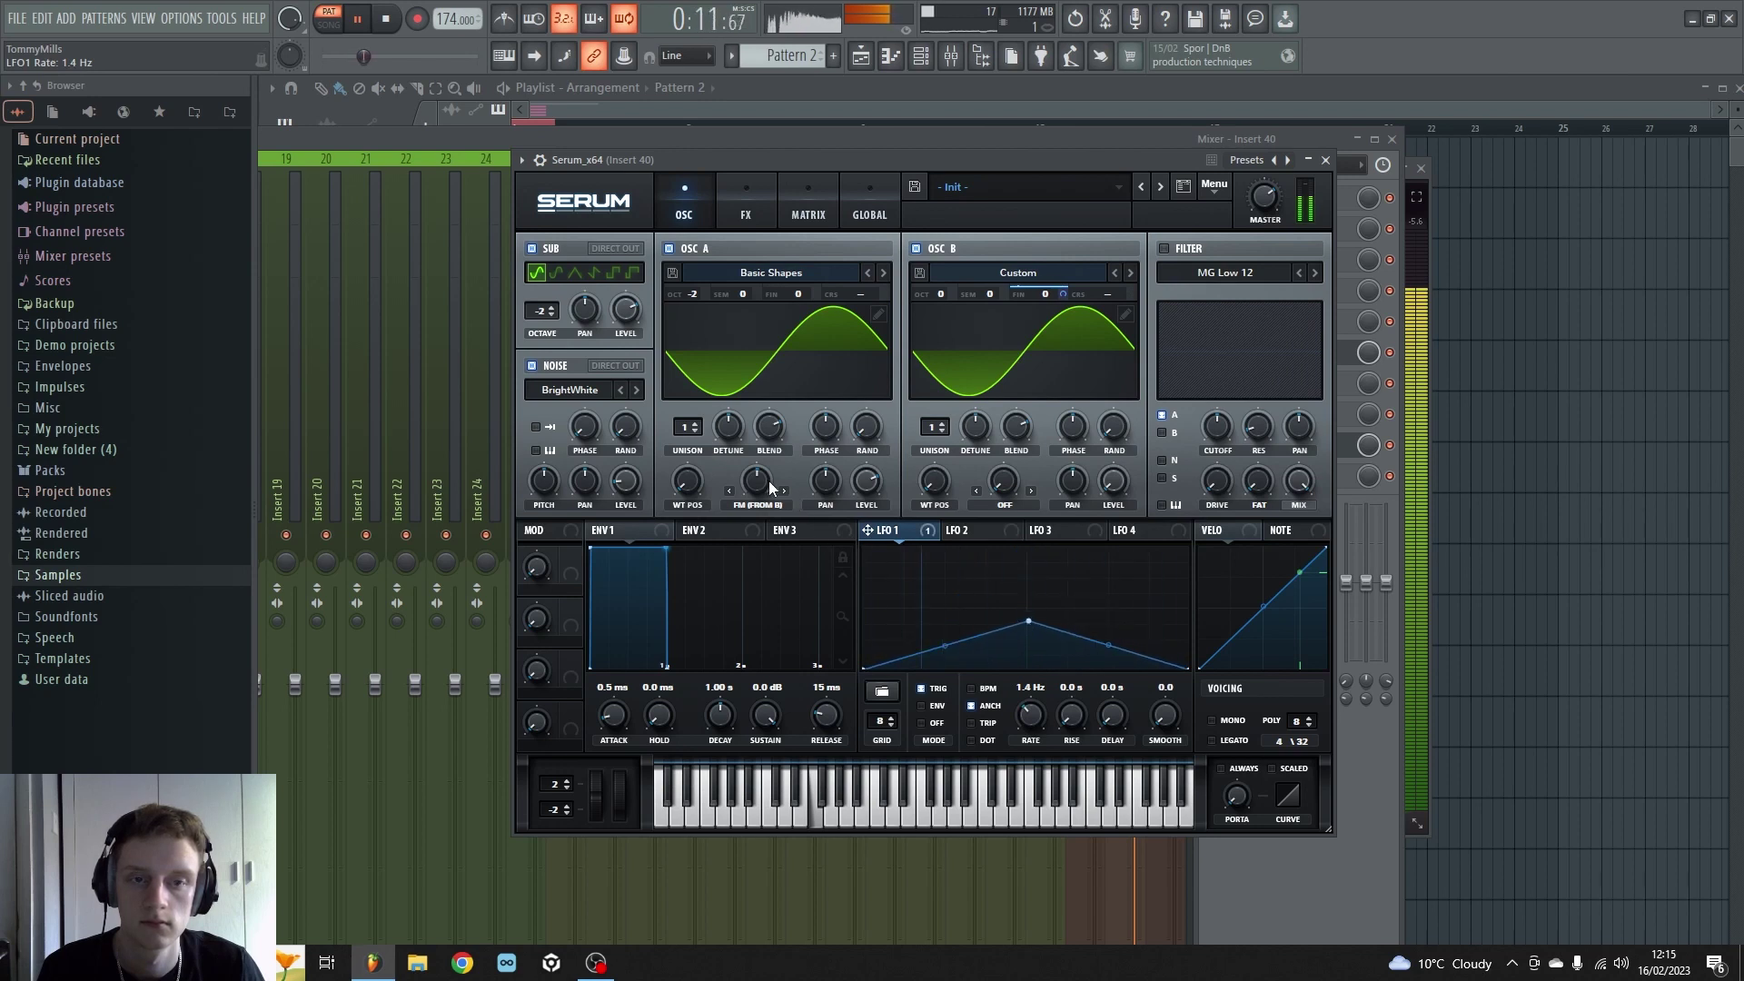
drag(772, 470, 757, 536)
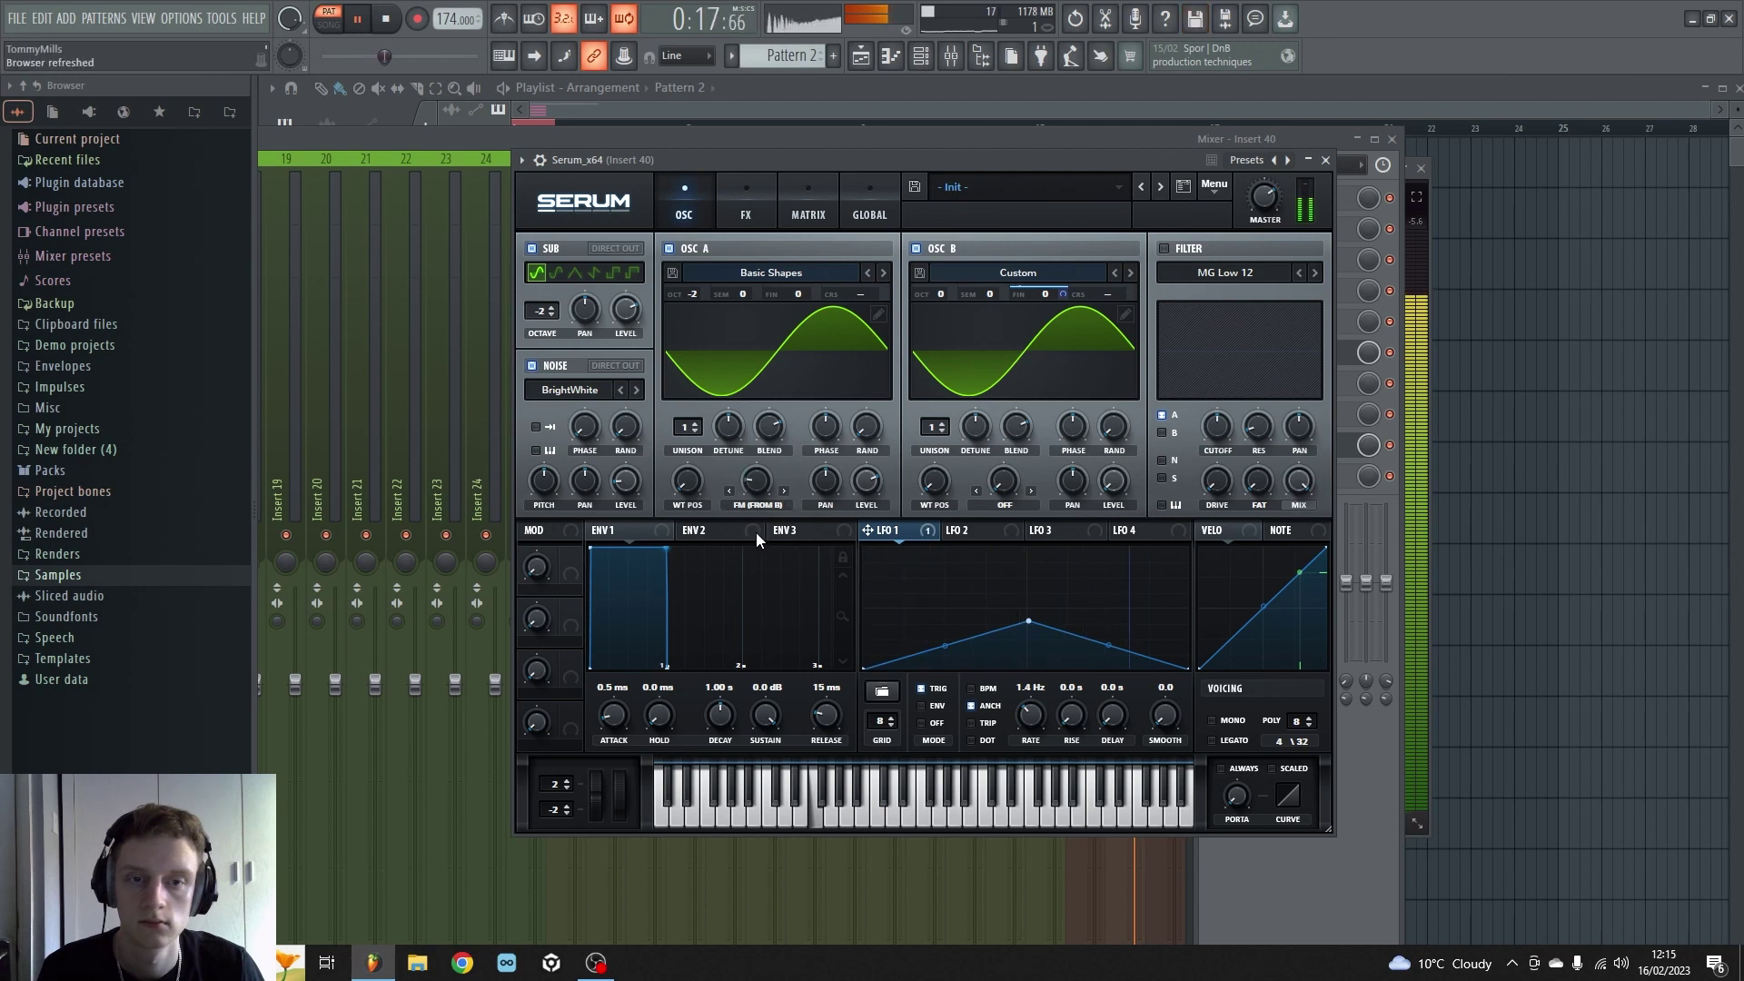
key(space)
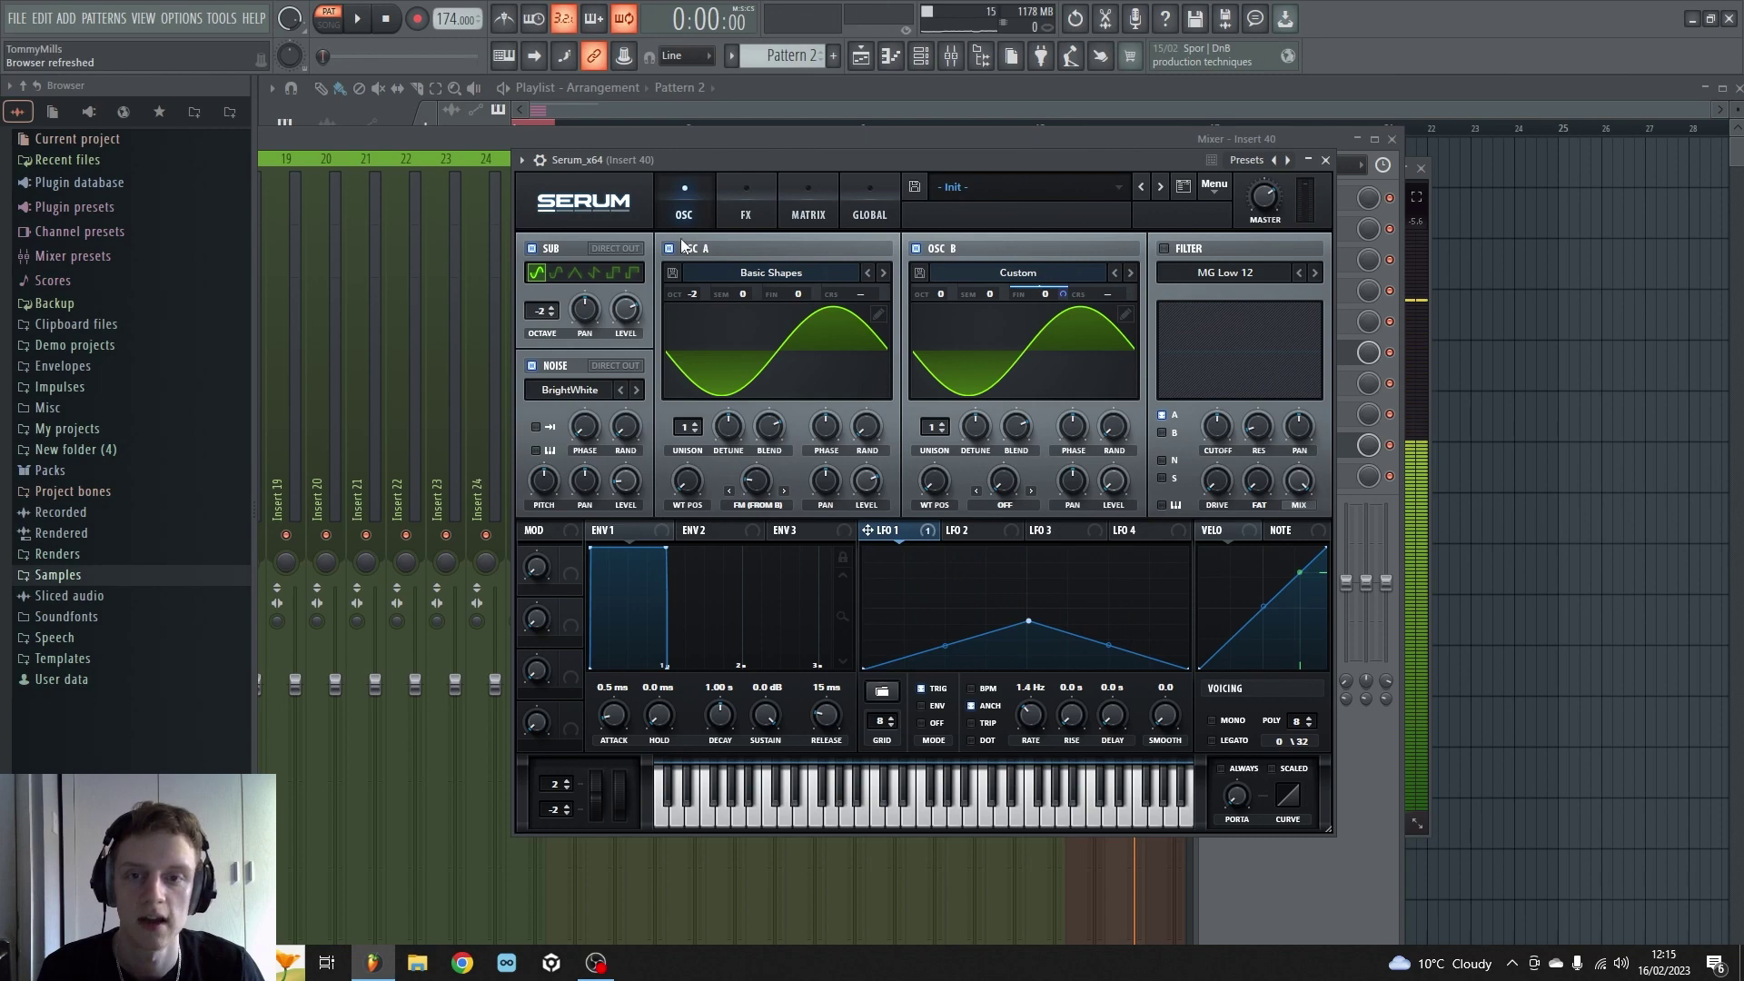
Step: Check the distortion settings and listen to the pattern briefly
click(765, 211)
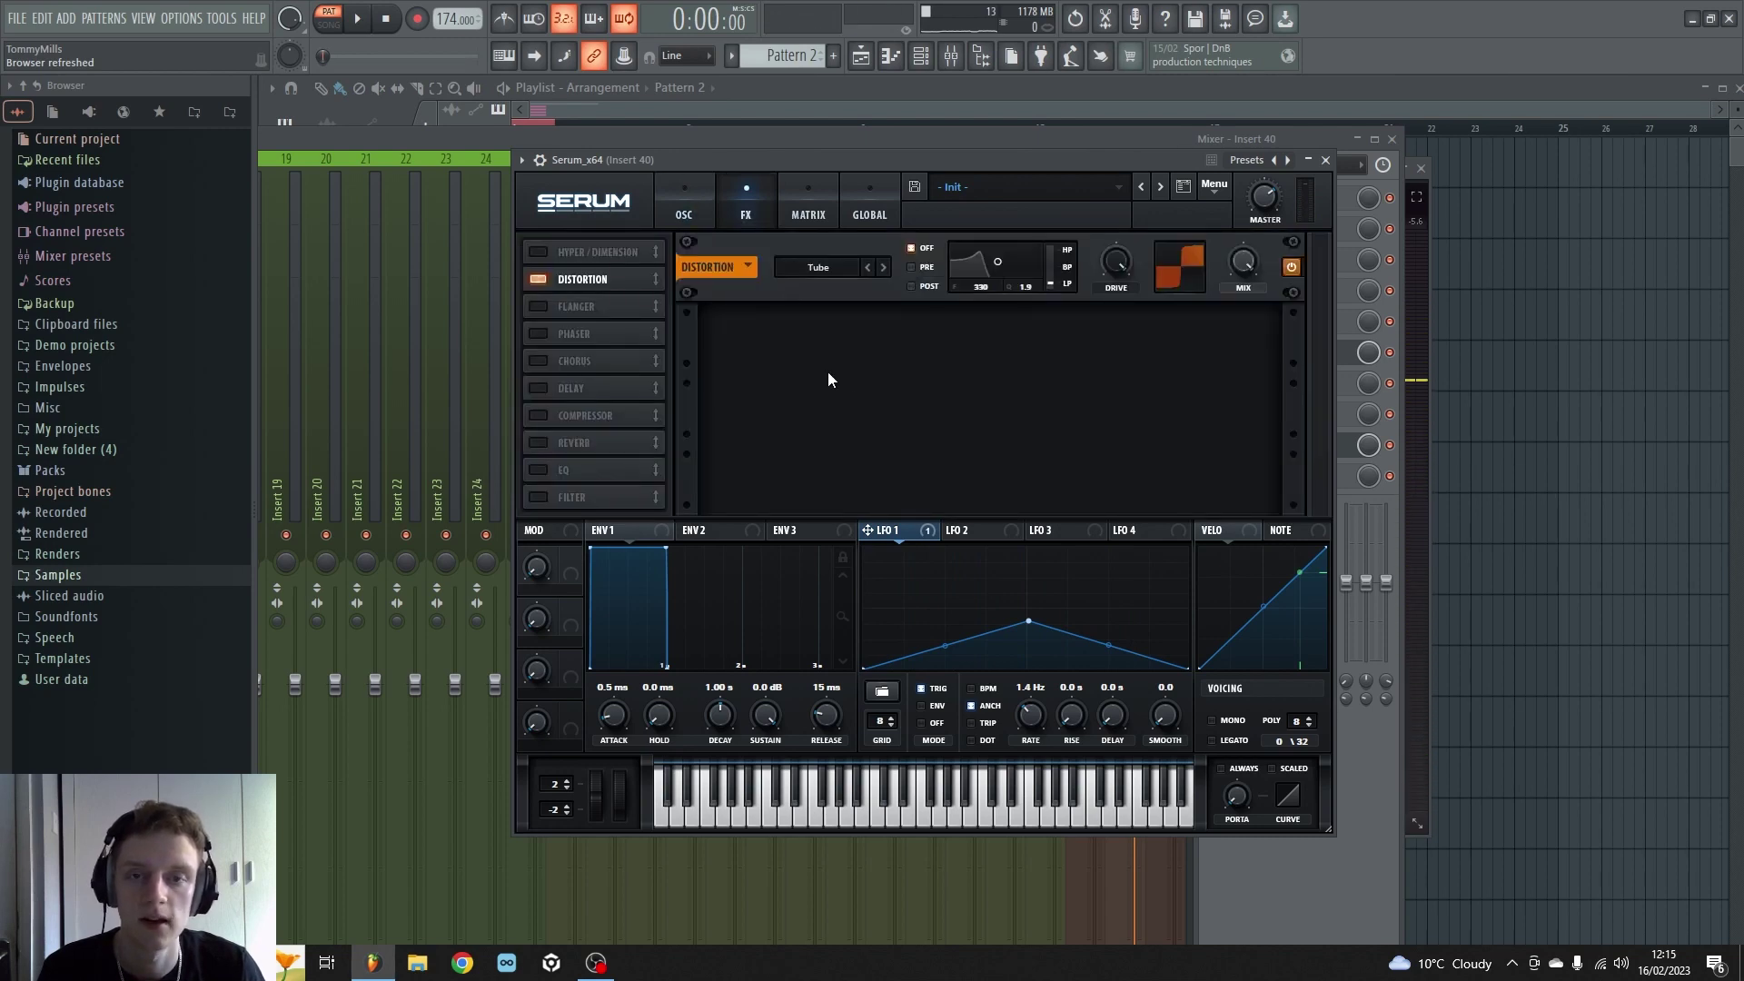
click(694, 190)
key(space)
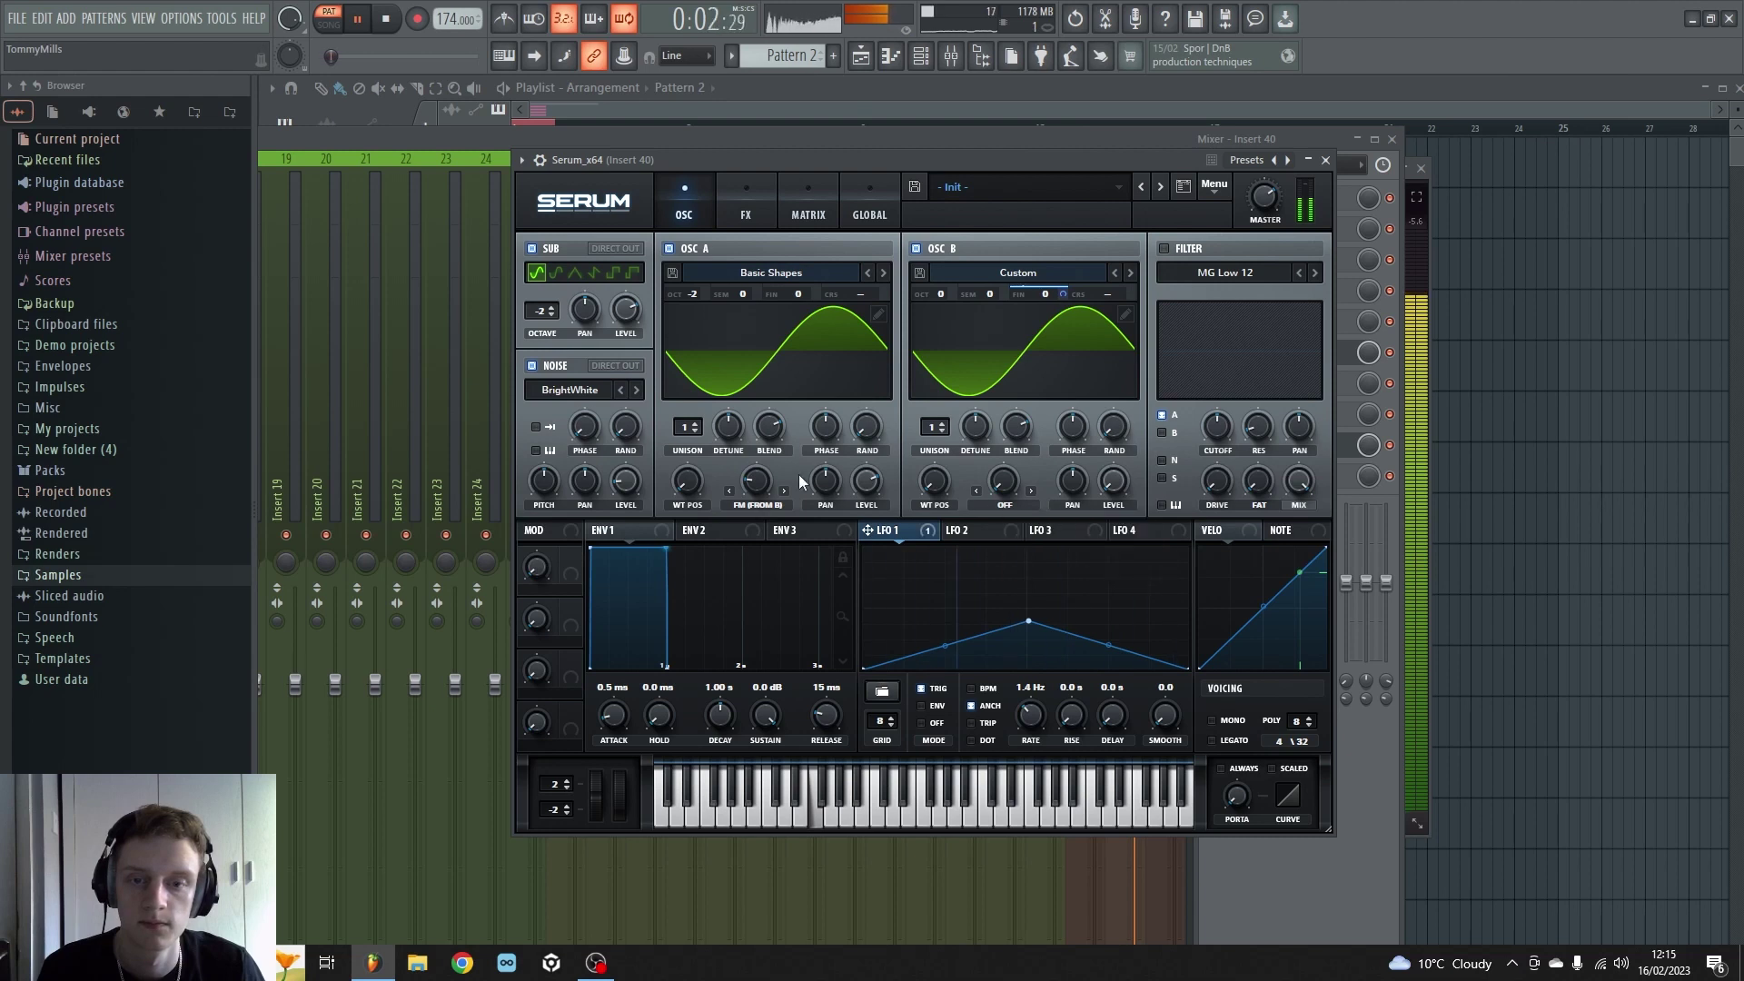
key(space)
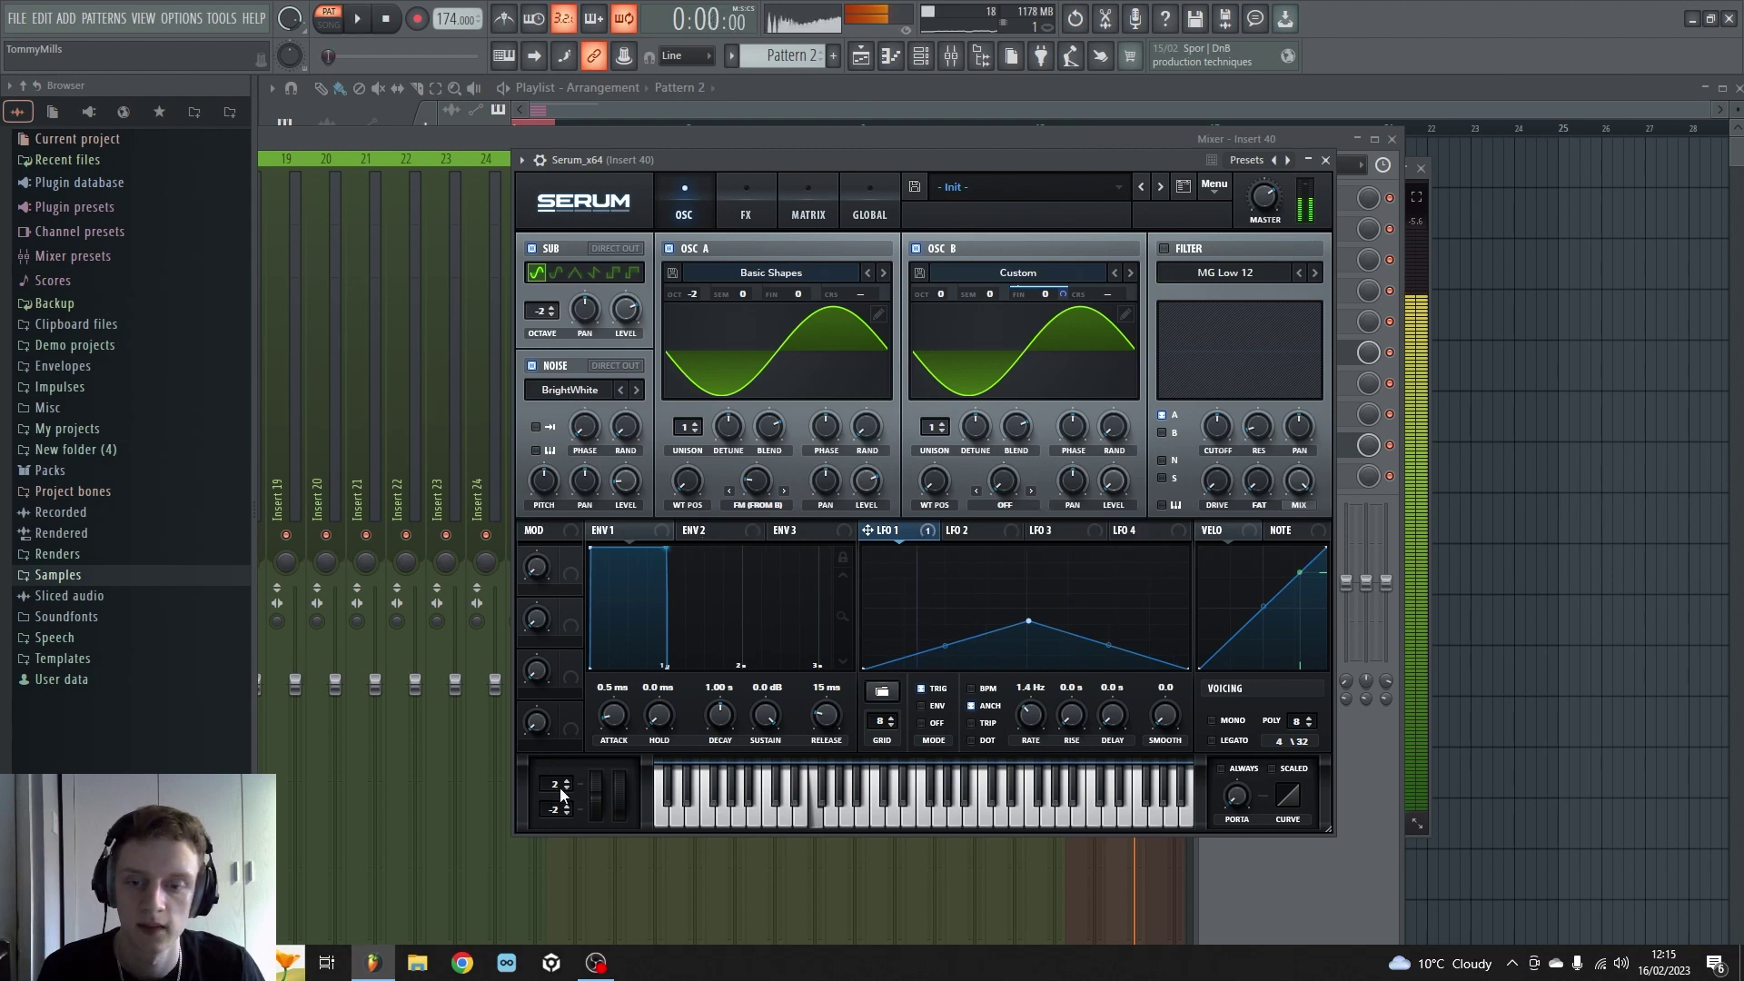
Step: Set the upward pitch bend range to 12 semitones and test the pitch wheel while the pattern plays
drag(556, 783, 588, 848)
key(space)
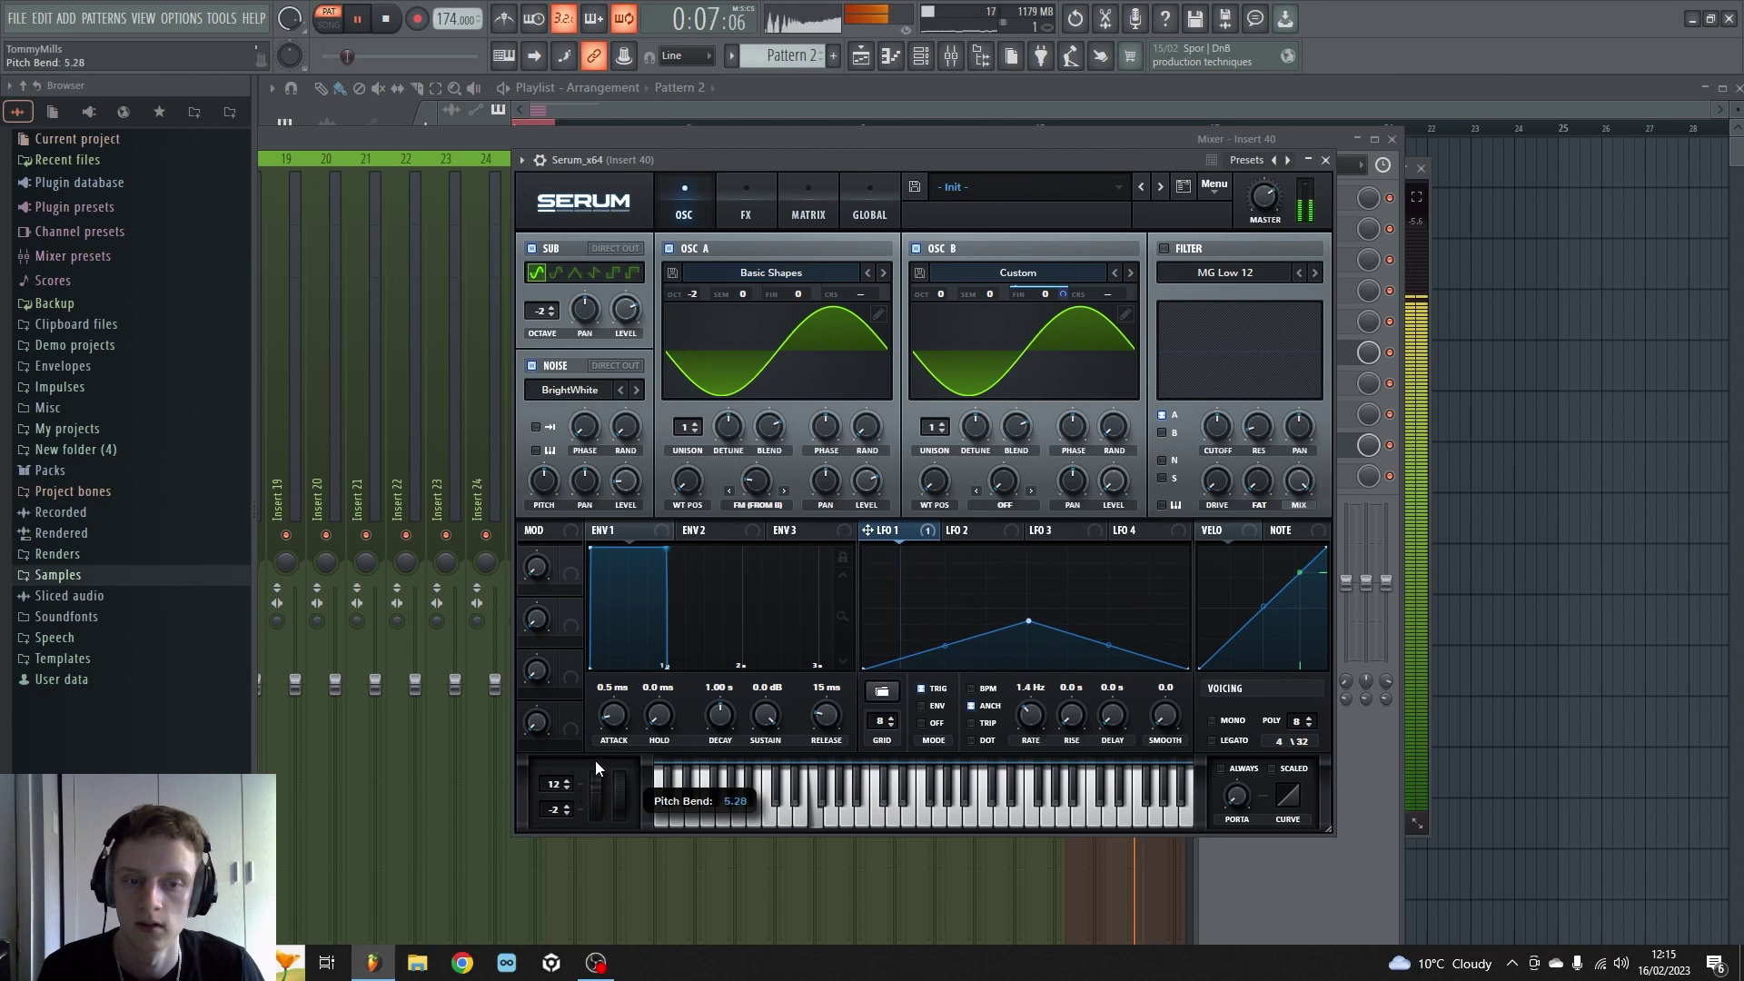
drag(596, 767, 599, 828)
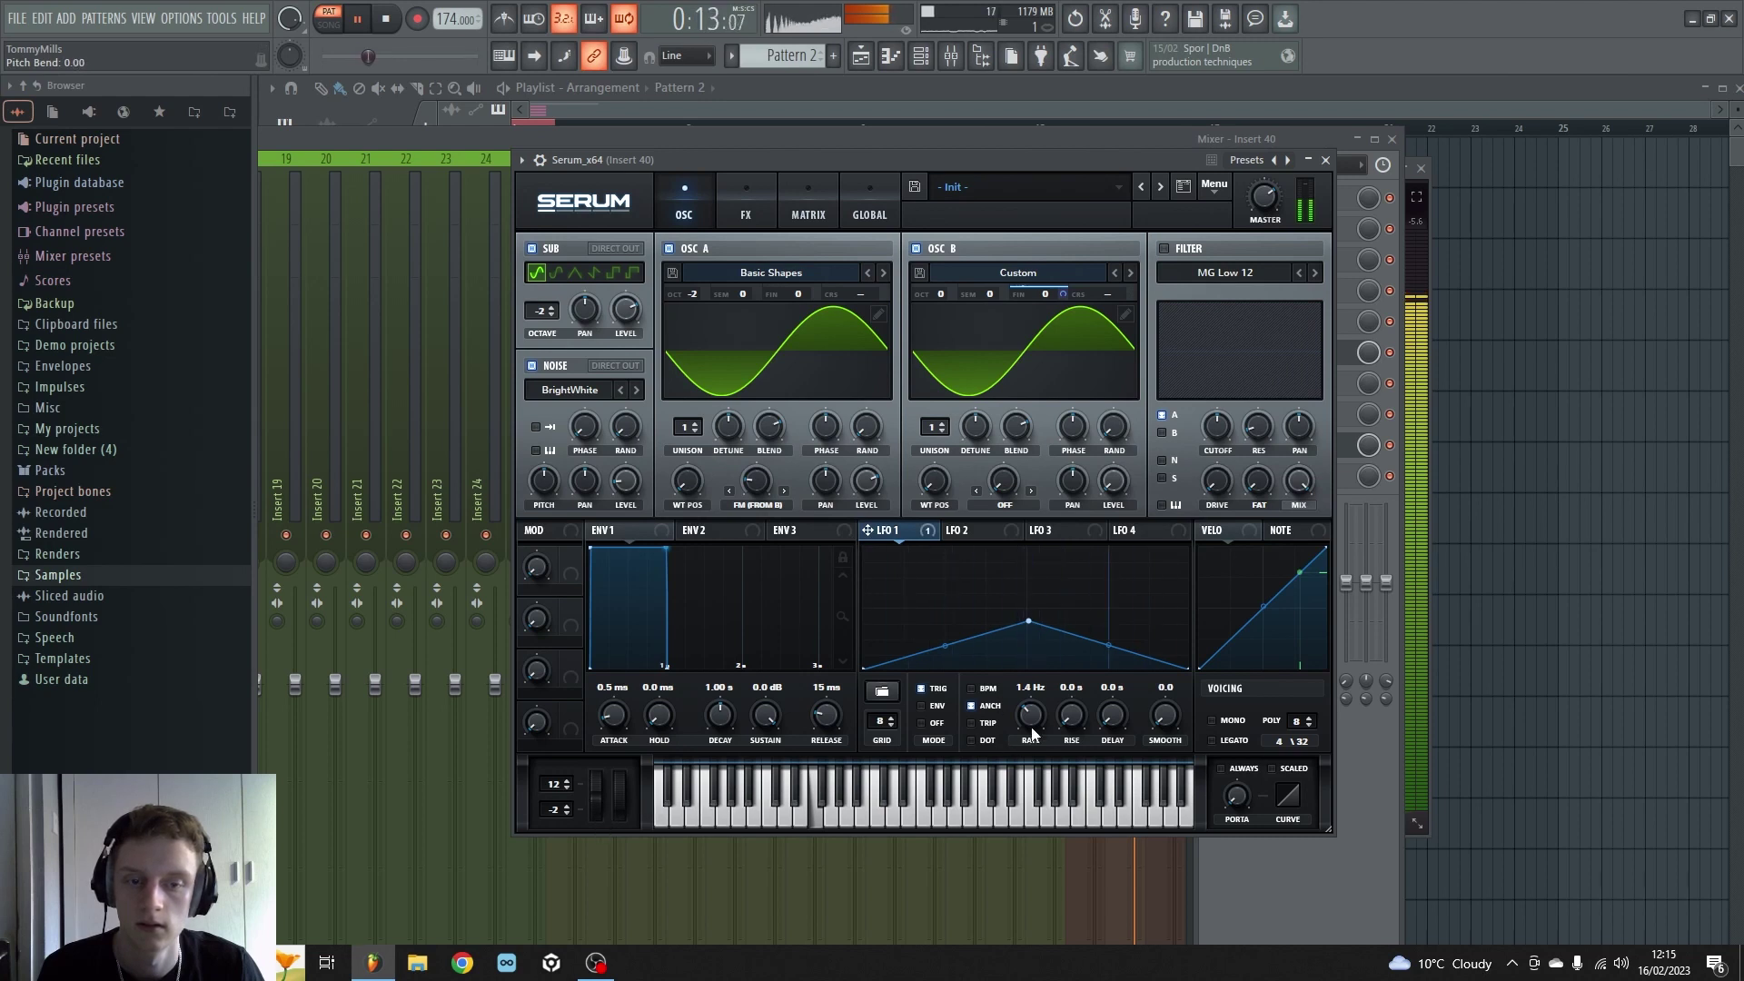
Step: Try LFO 1 at a rate of 0 Hz while bending the pitch, and return the rate to 1.4 Hz
drag(1033, 723, 1017, 783)
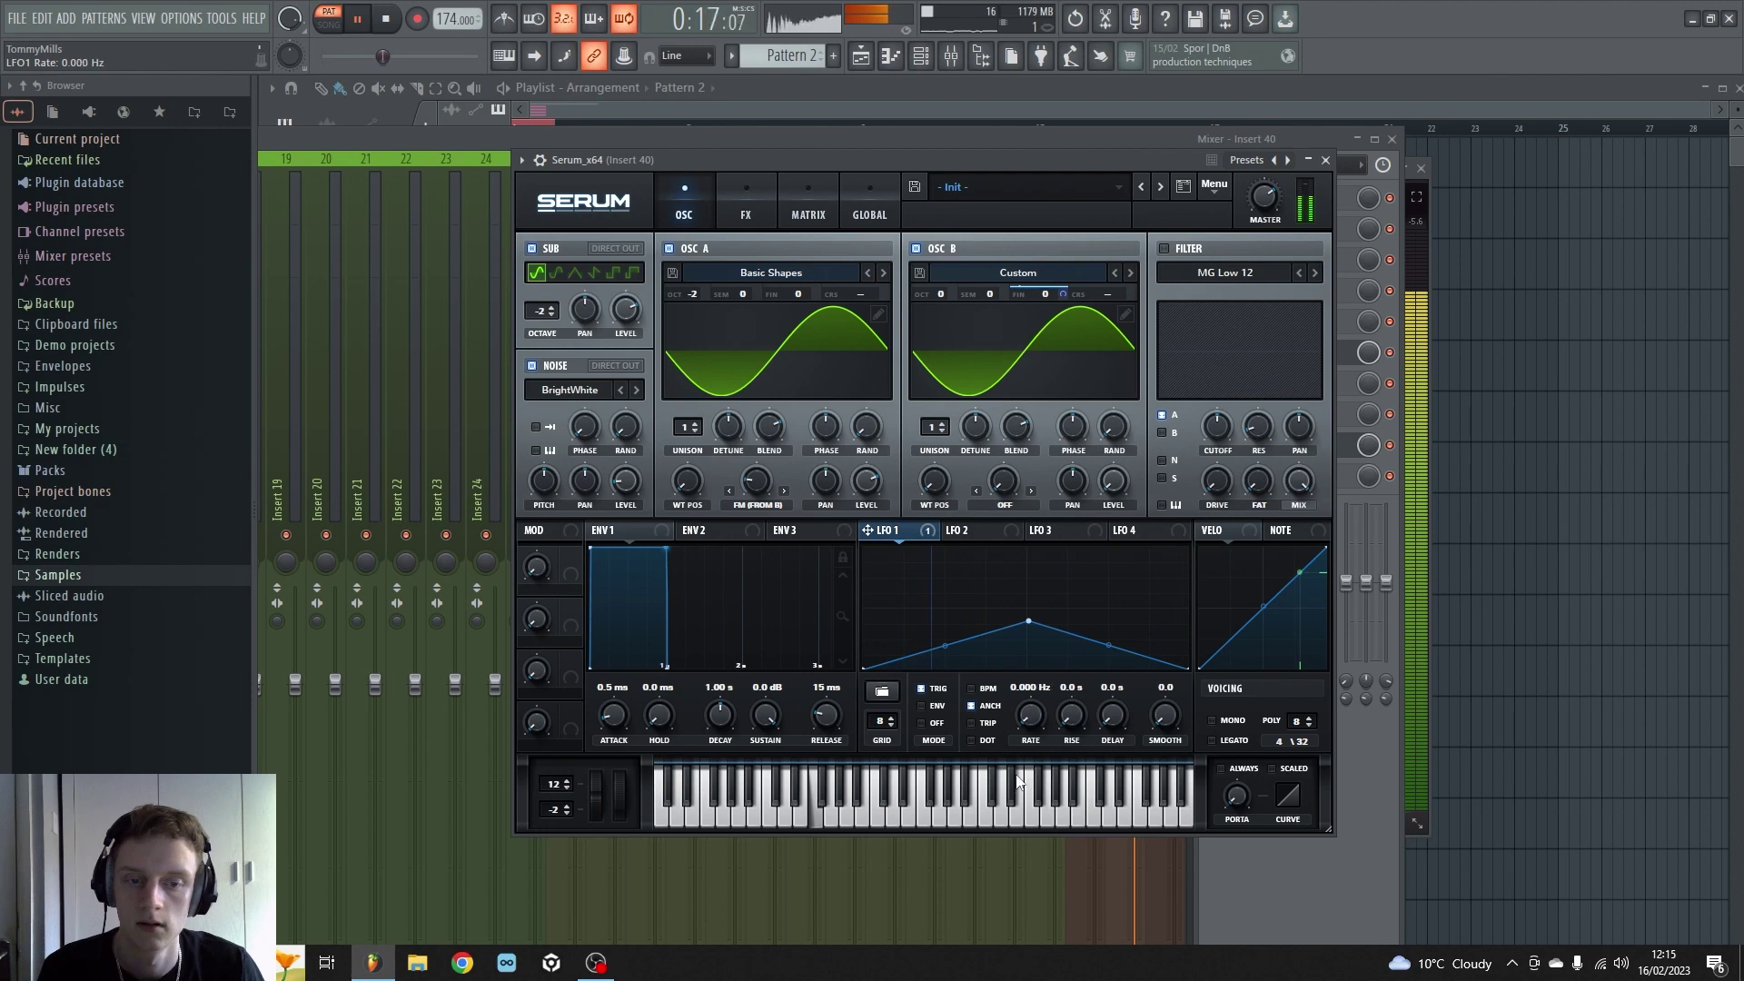
drag(602, 787, 565, 843)
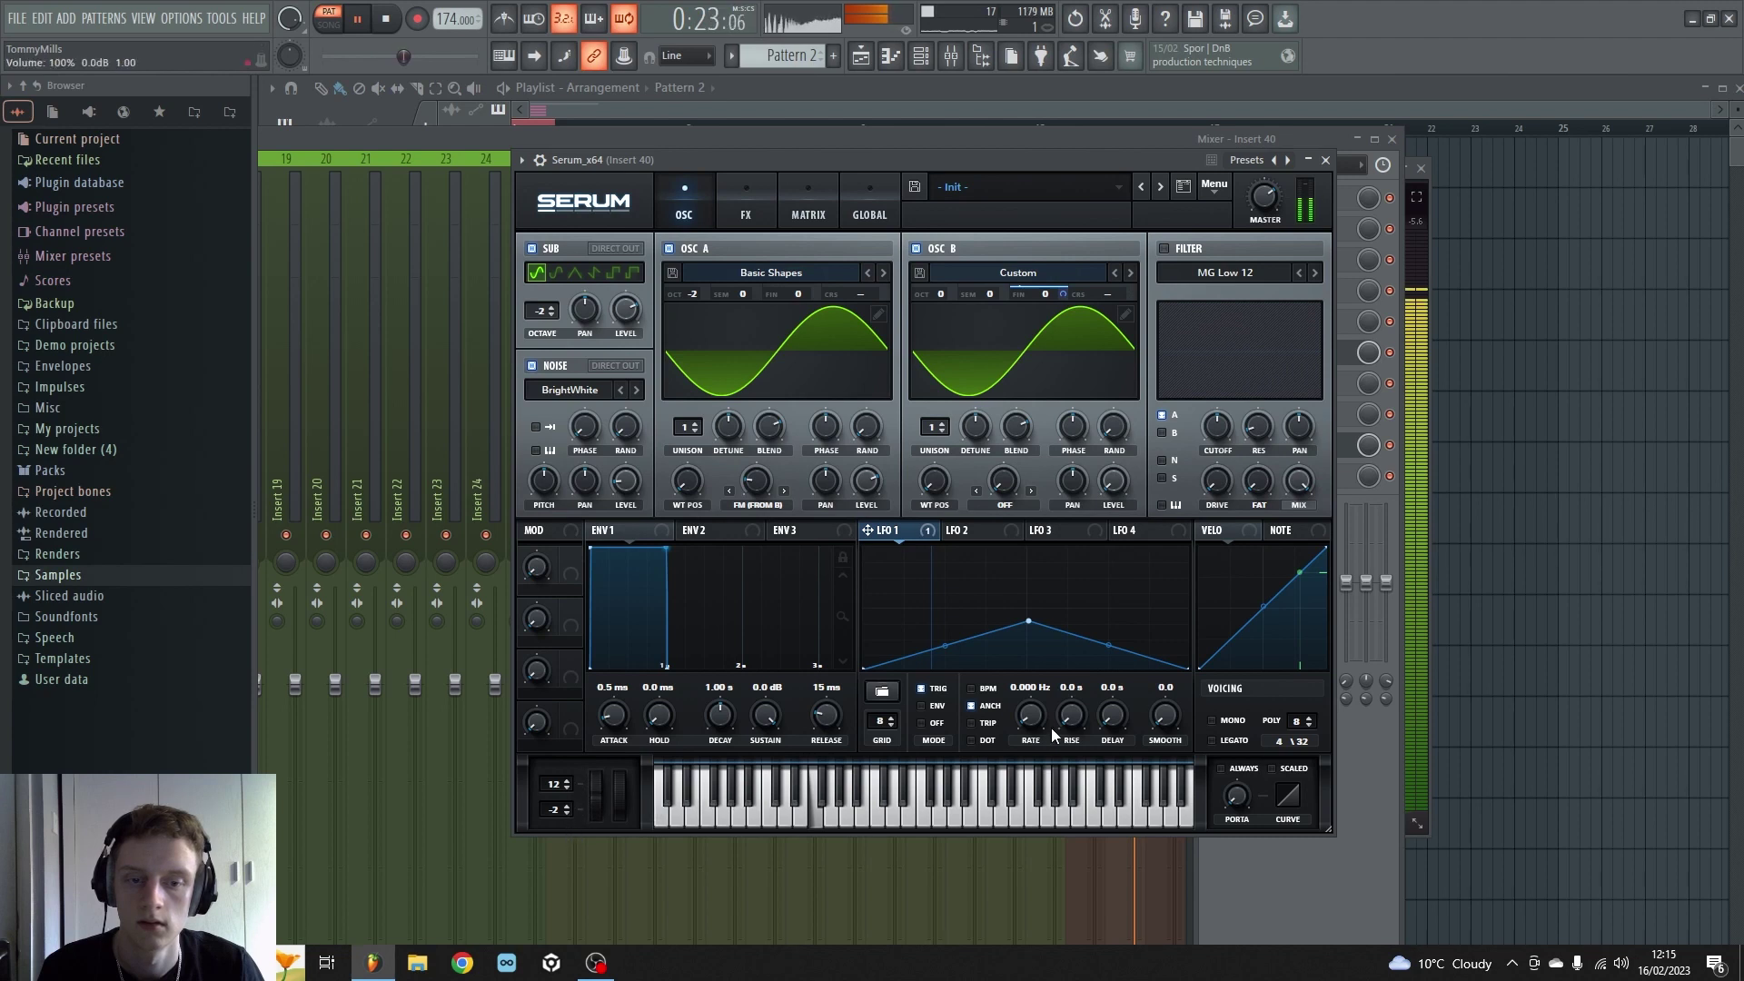
drag(1054, 736, 988, 662)
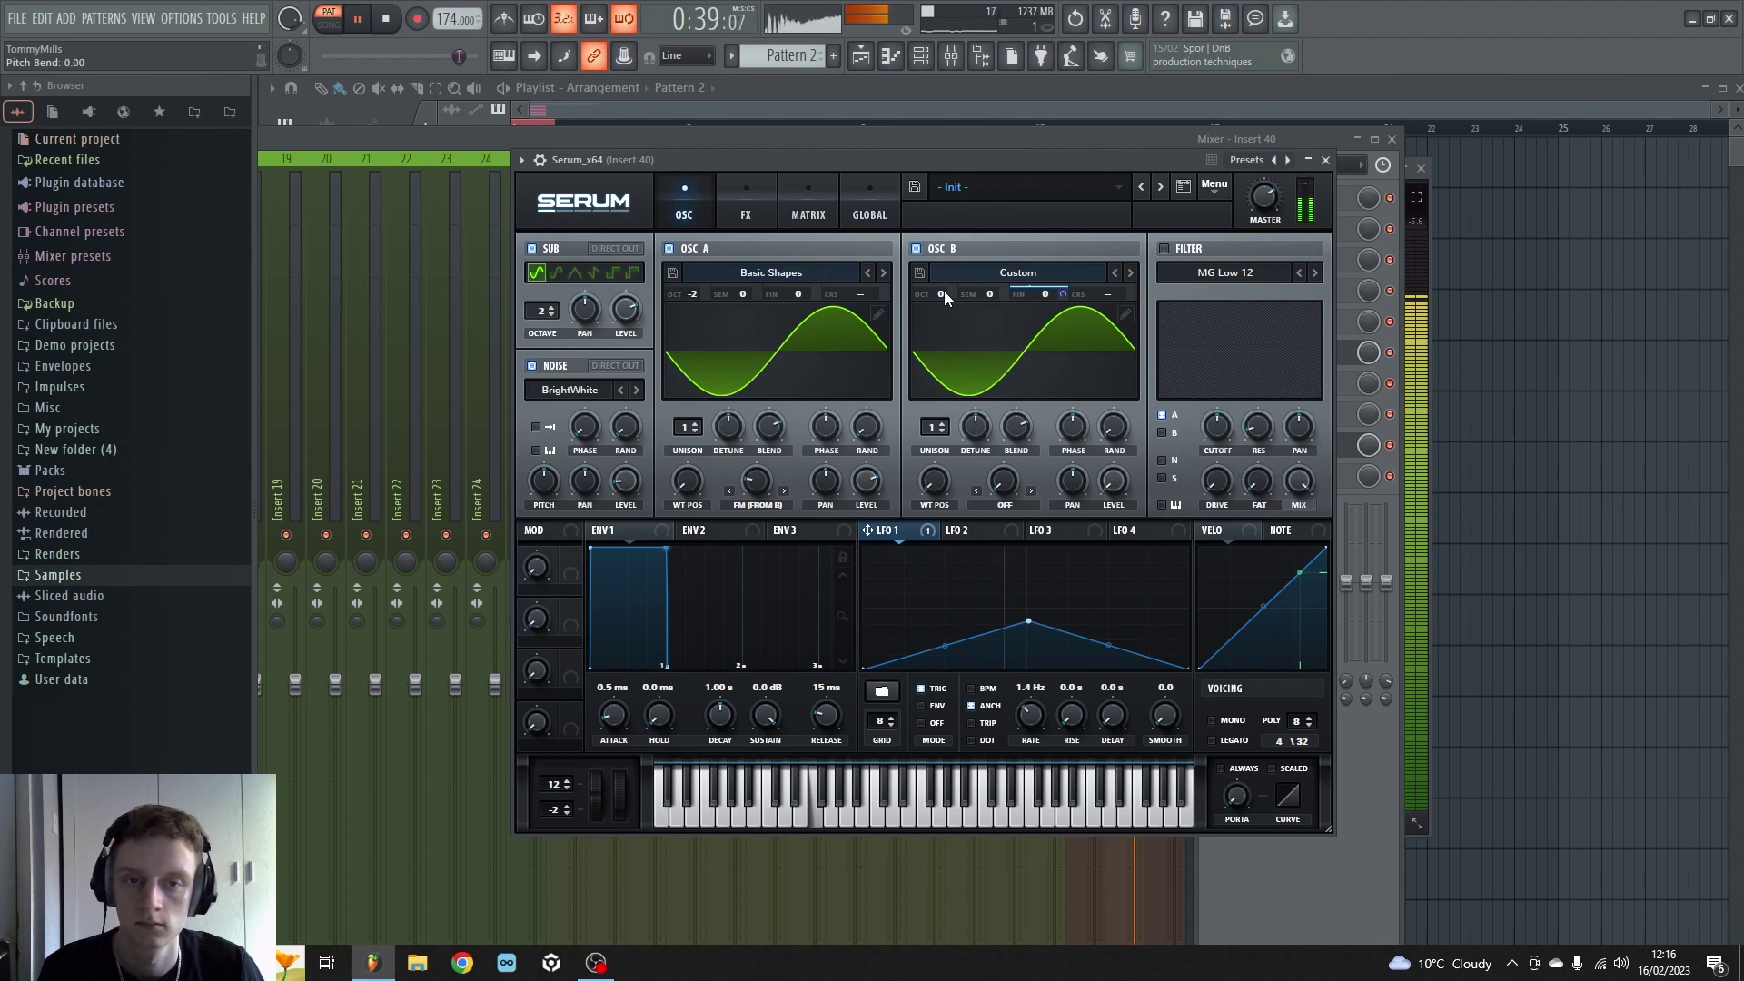
Step: Set OSC B to octave +1 and semitone +4 and OSC A's FM amount to 25%, testing with pitch bends
drag(944, 290, 1010, 280)
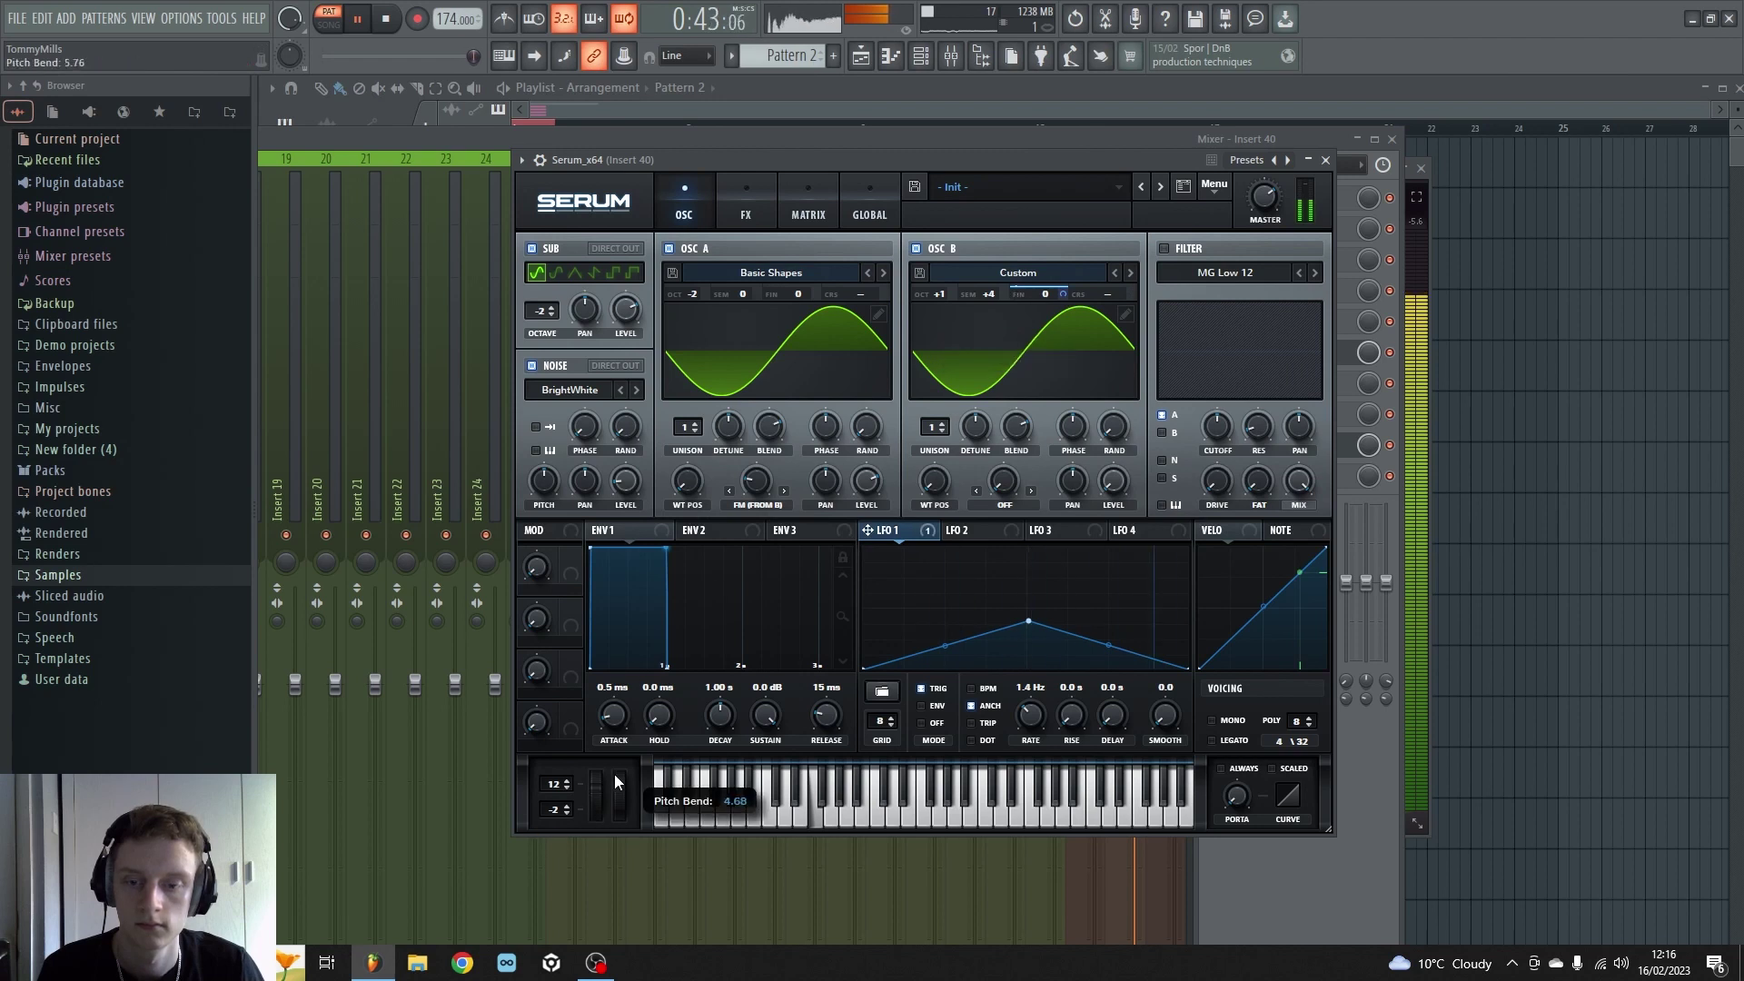
mouse_move(614, 774)
mouse_down()
mouse_move(623, 760)
mouse_move(613, 794)
mouse_up()
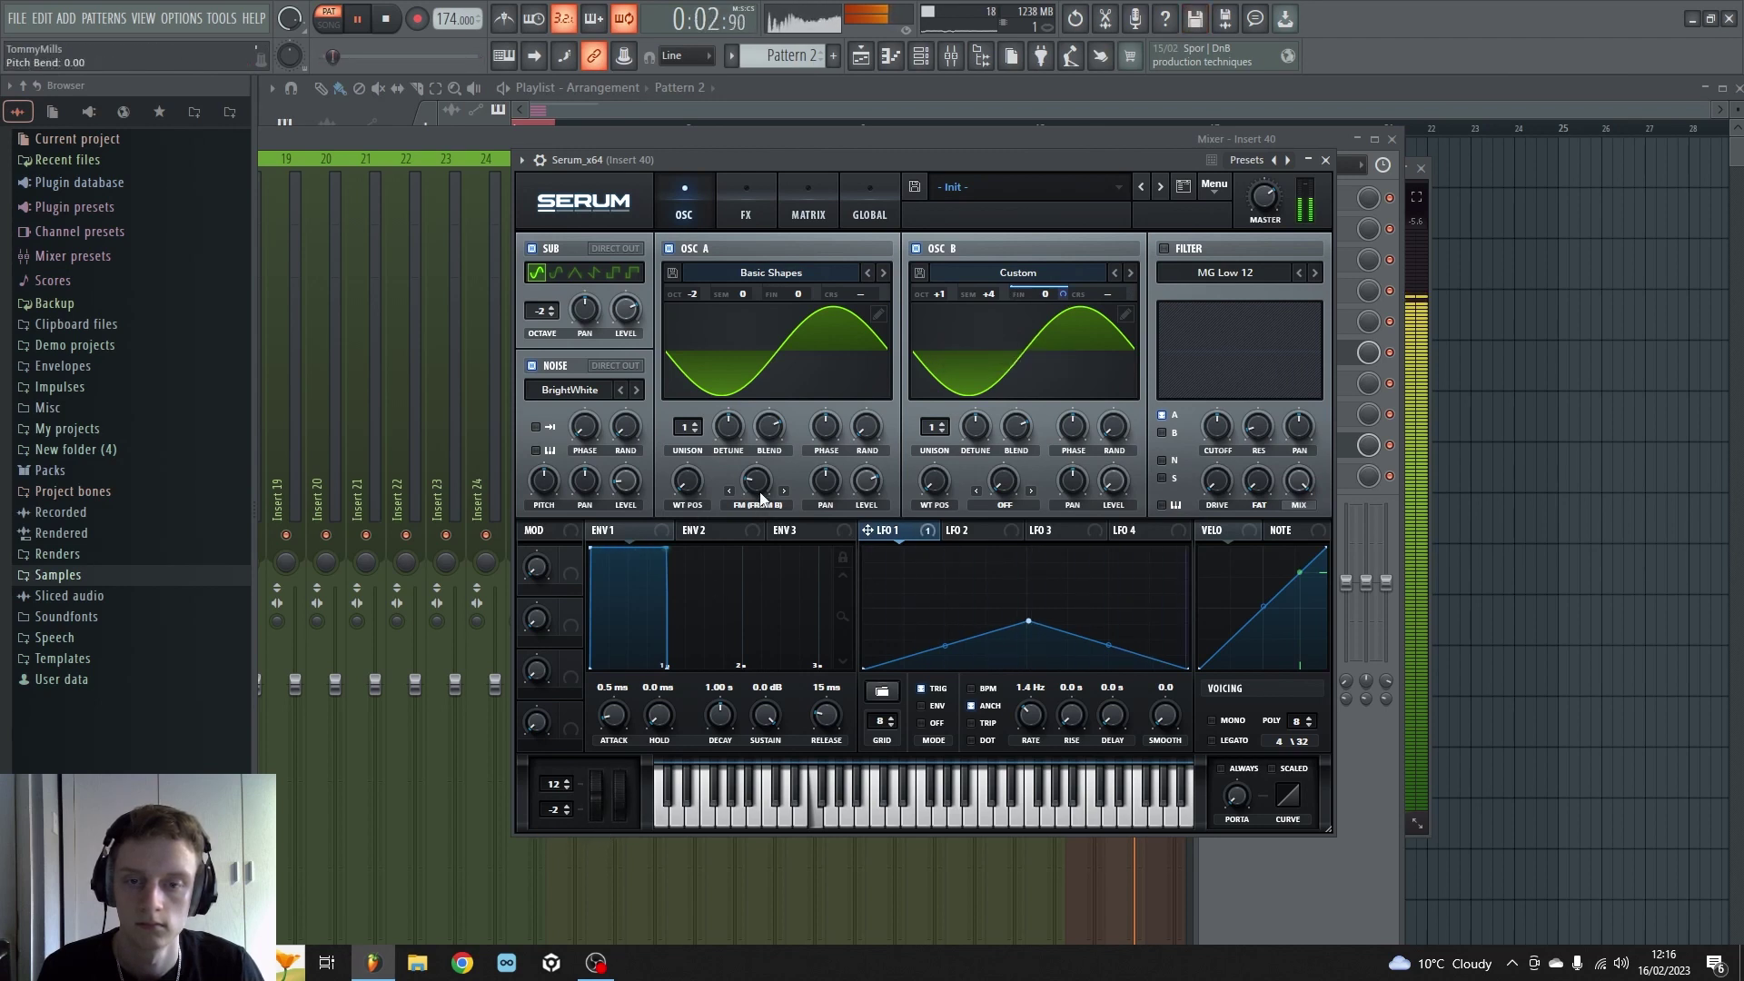
drag(788, 432, 797, 494)
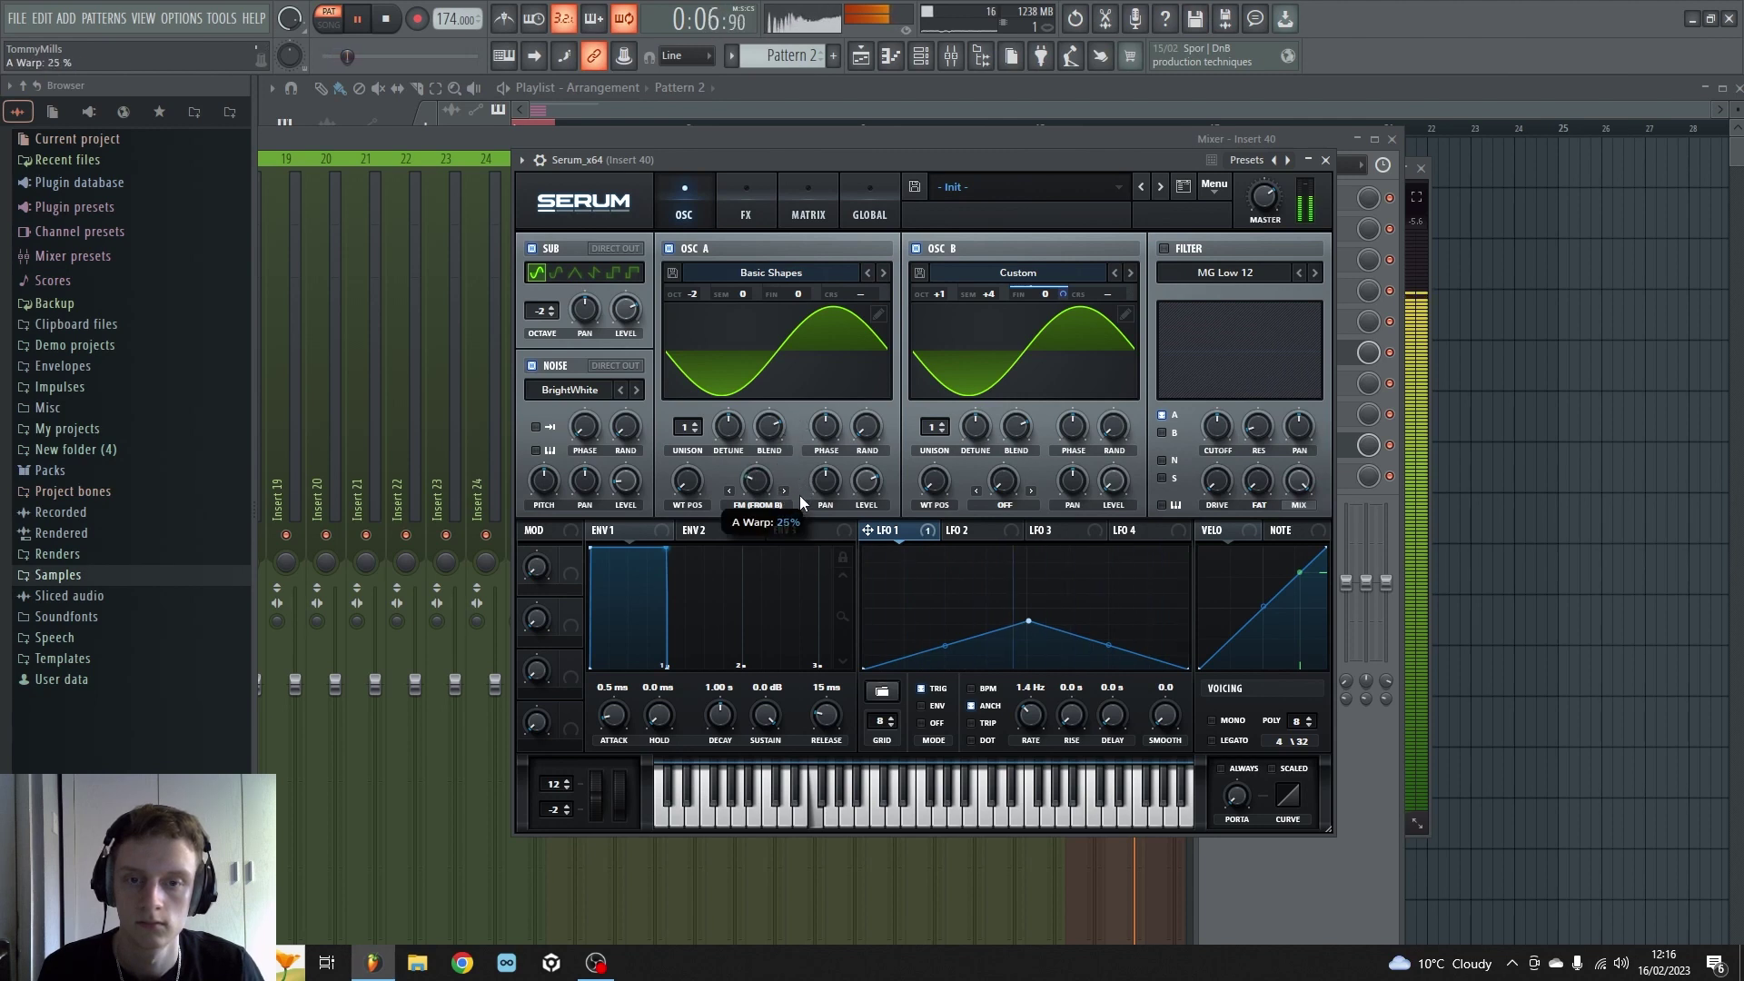
mouse_move(609, 786)
drag(612, 765, 587, 864)
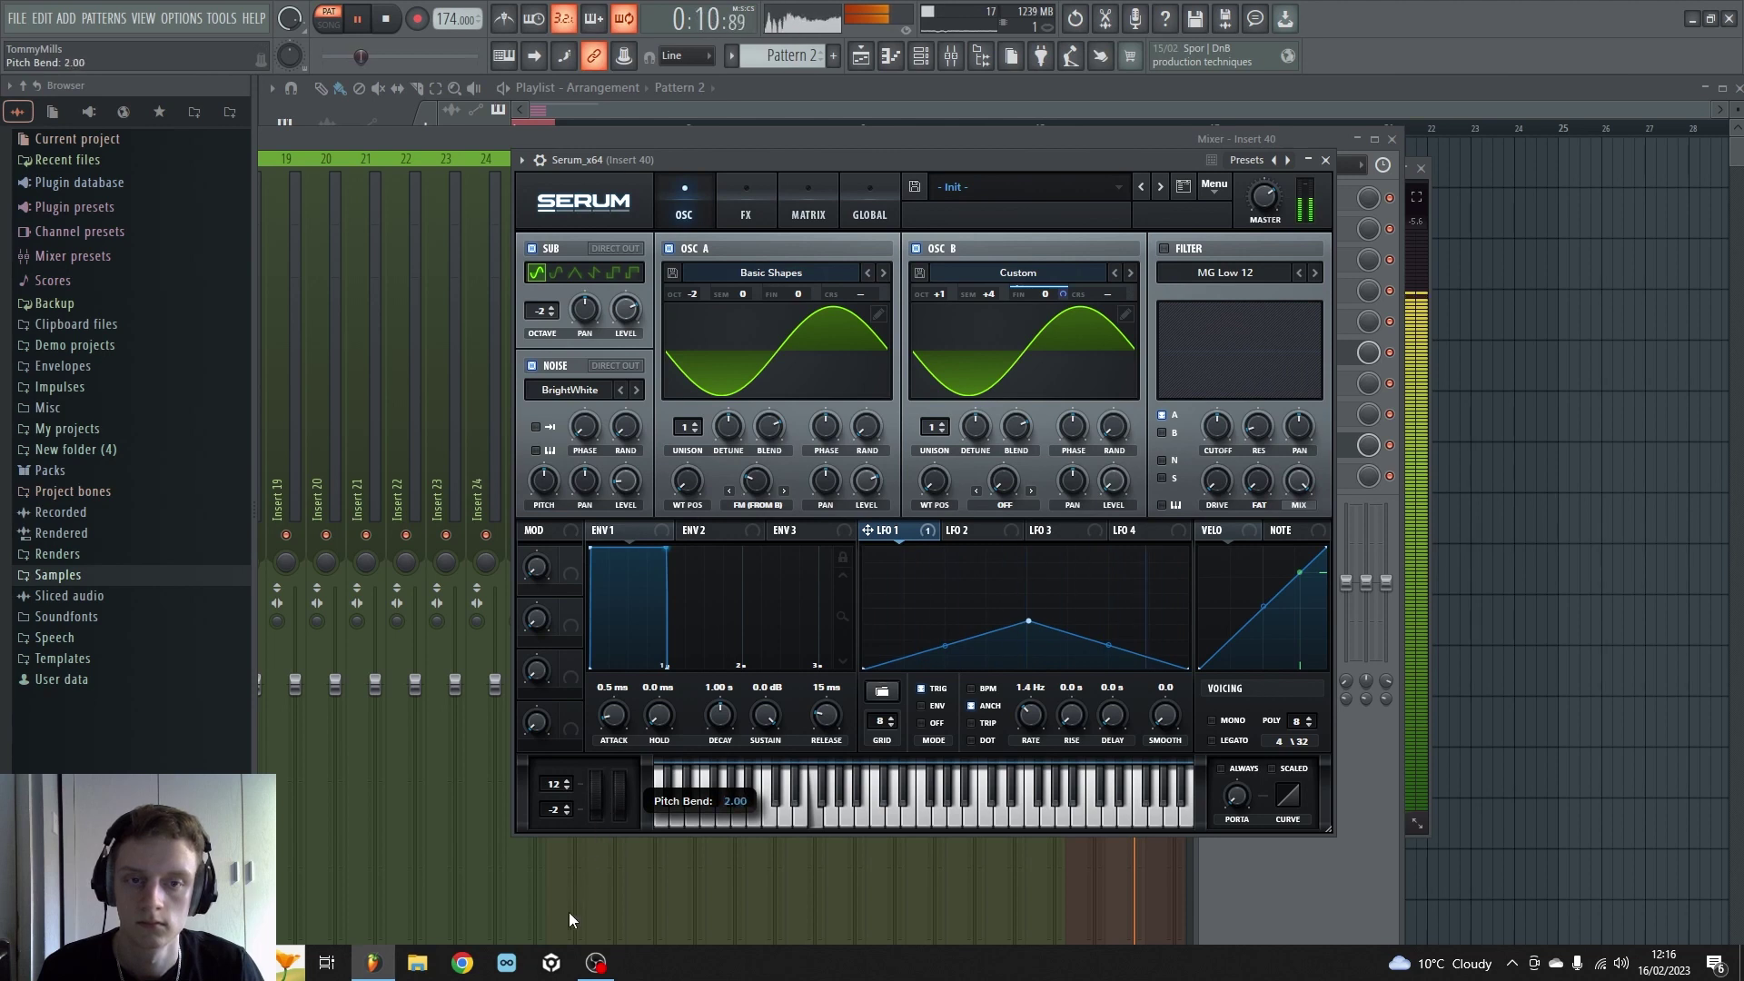
Step: Adjust OSC B's tuning again and bend the pitch to audition the FM sound
drag(556, 947, 559, 945)
drag(934, 290, 984, 324)
drag(610, 810, 577, 890)
Step: Enable the Compressor effect in multiband mode and set its gain to 9.0 dB while the pattern plays
click(746, 207)
key(space)
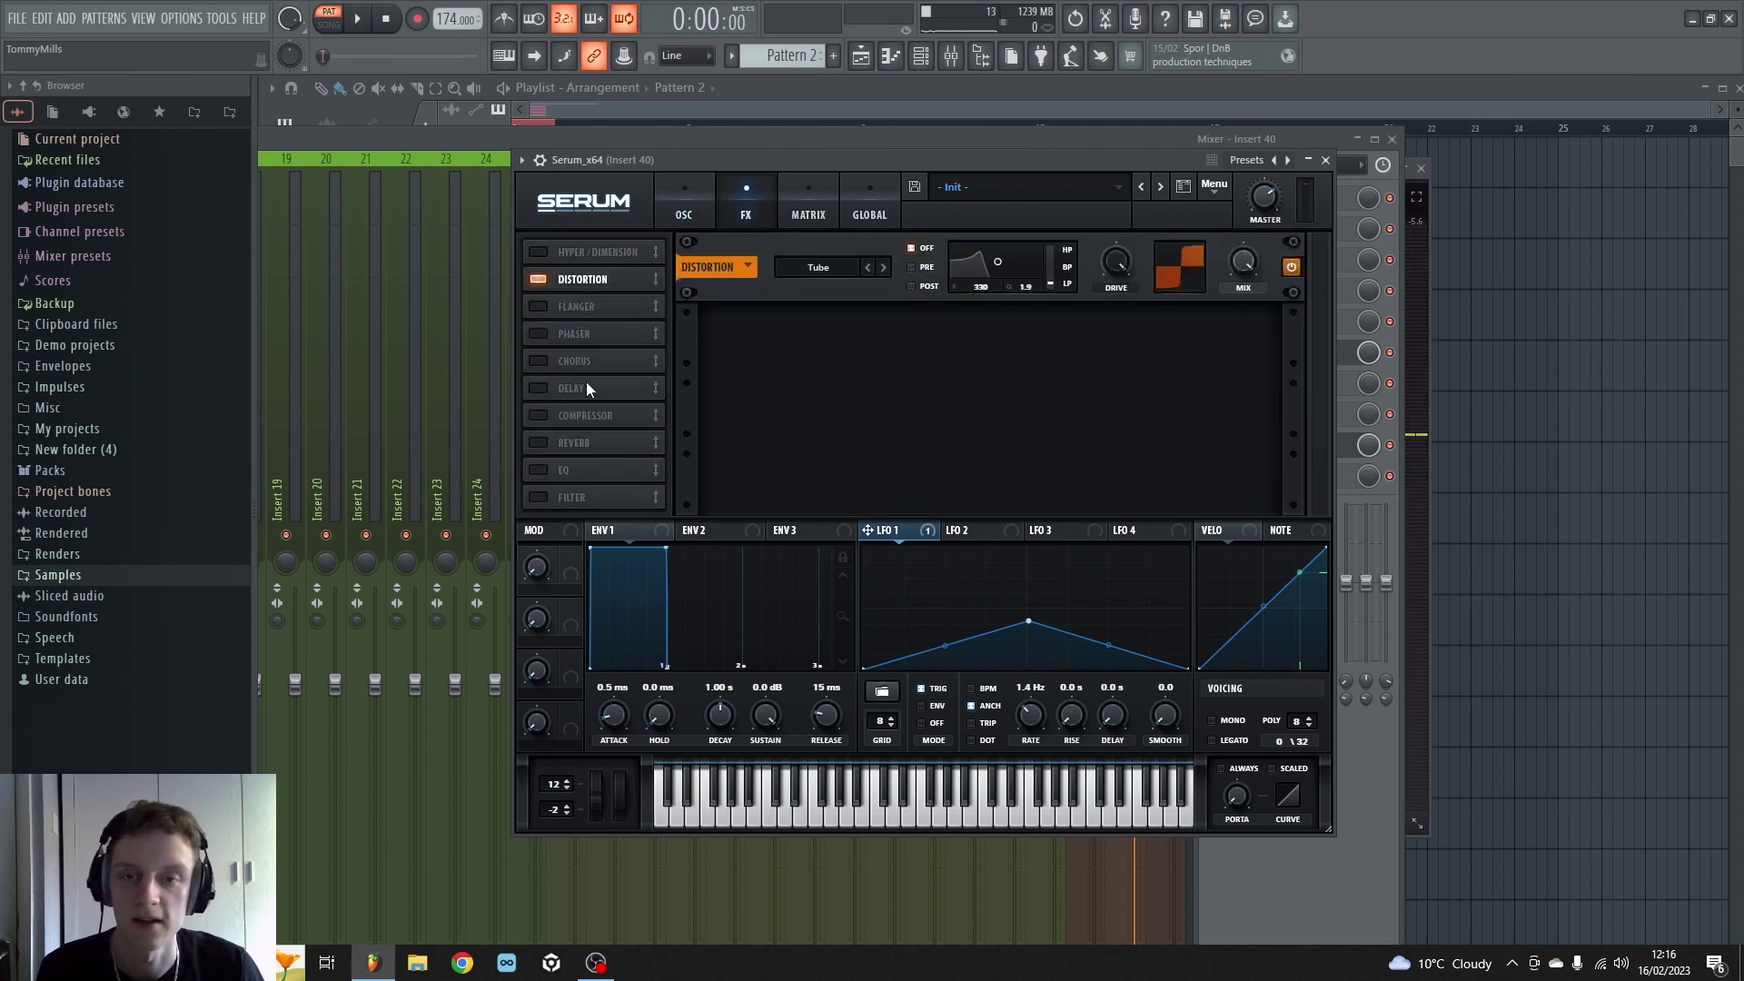
key(space)
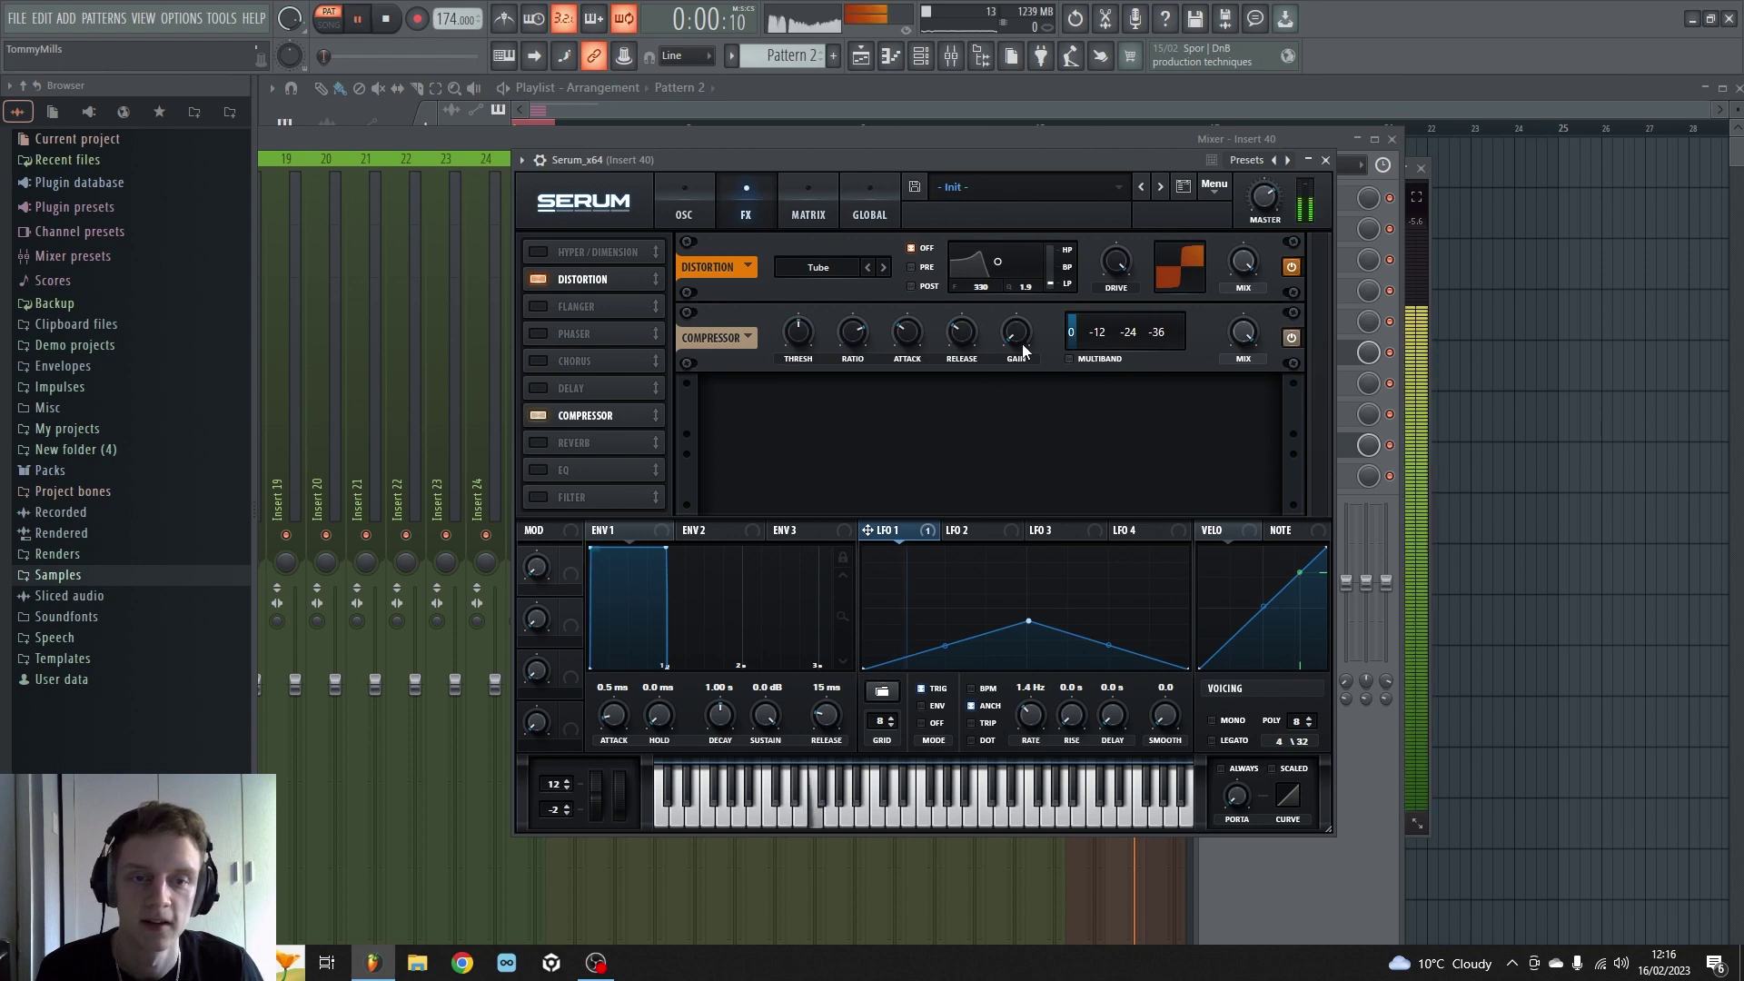
click(1069, 359)
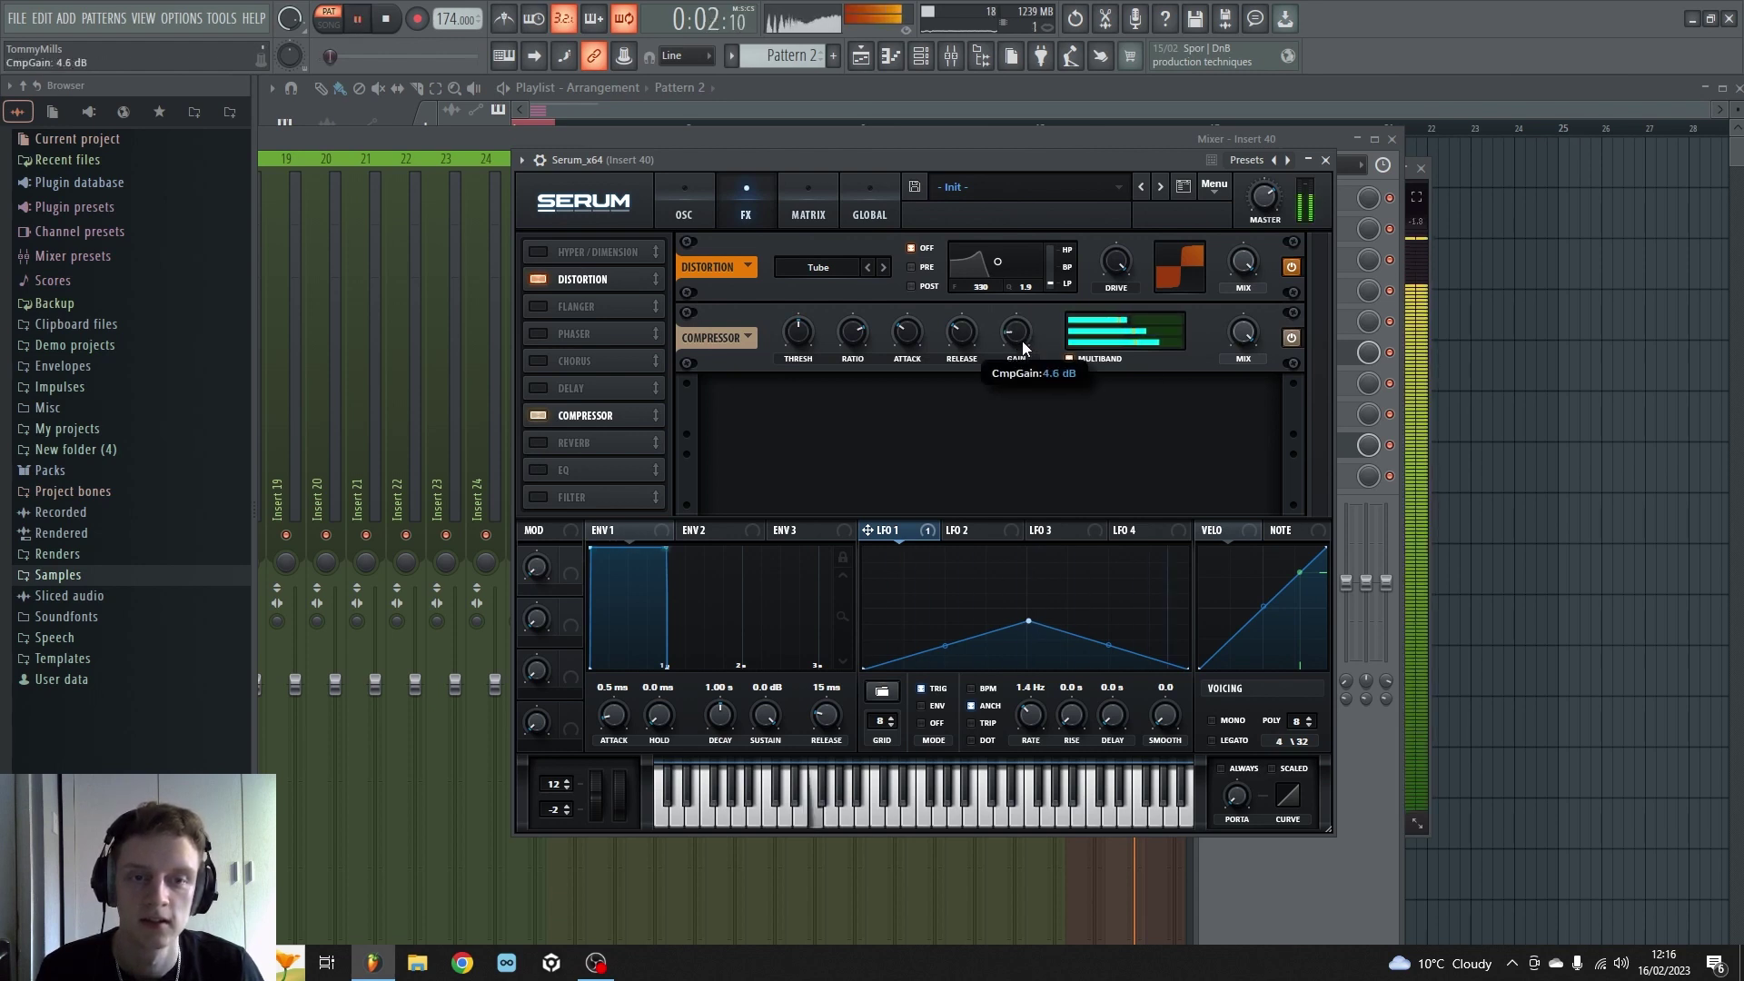
drag(1099, 317, 1008, 313)
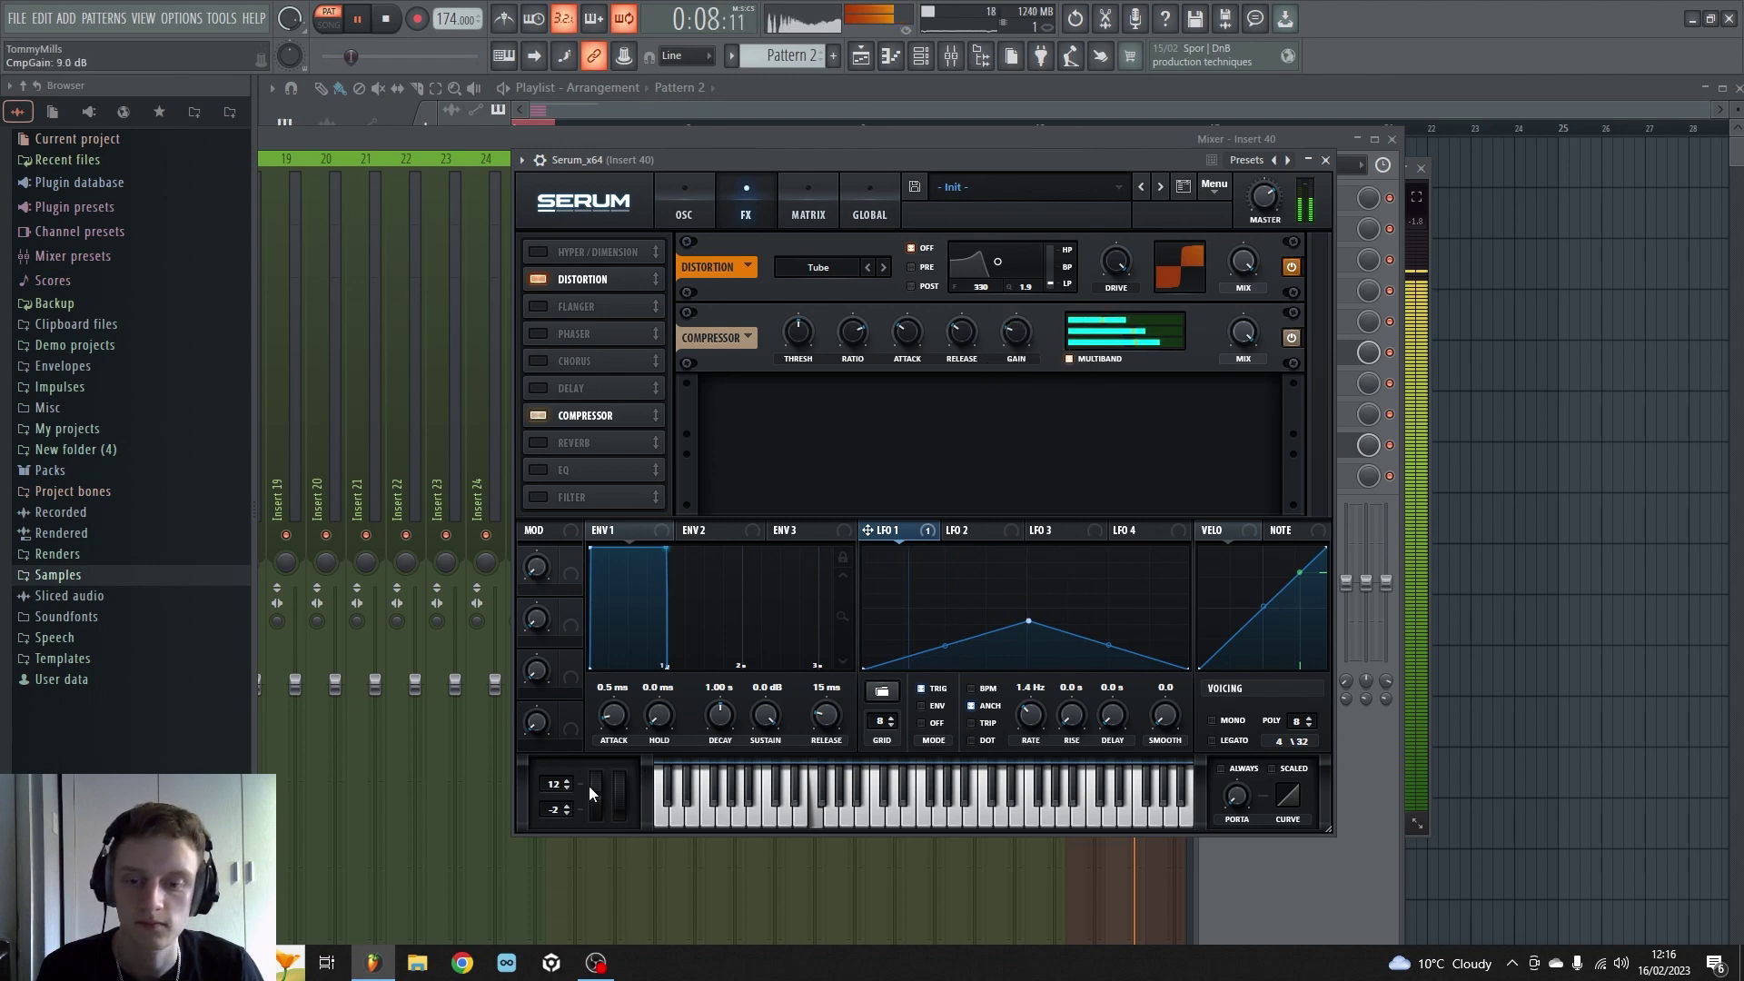
Step: Audition the bass with the pitch bend wheel pulled down and stop playback
drag(592, 787, 596, 822)
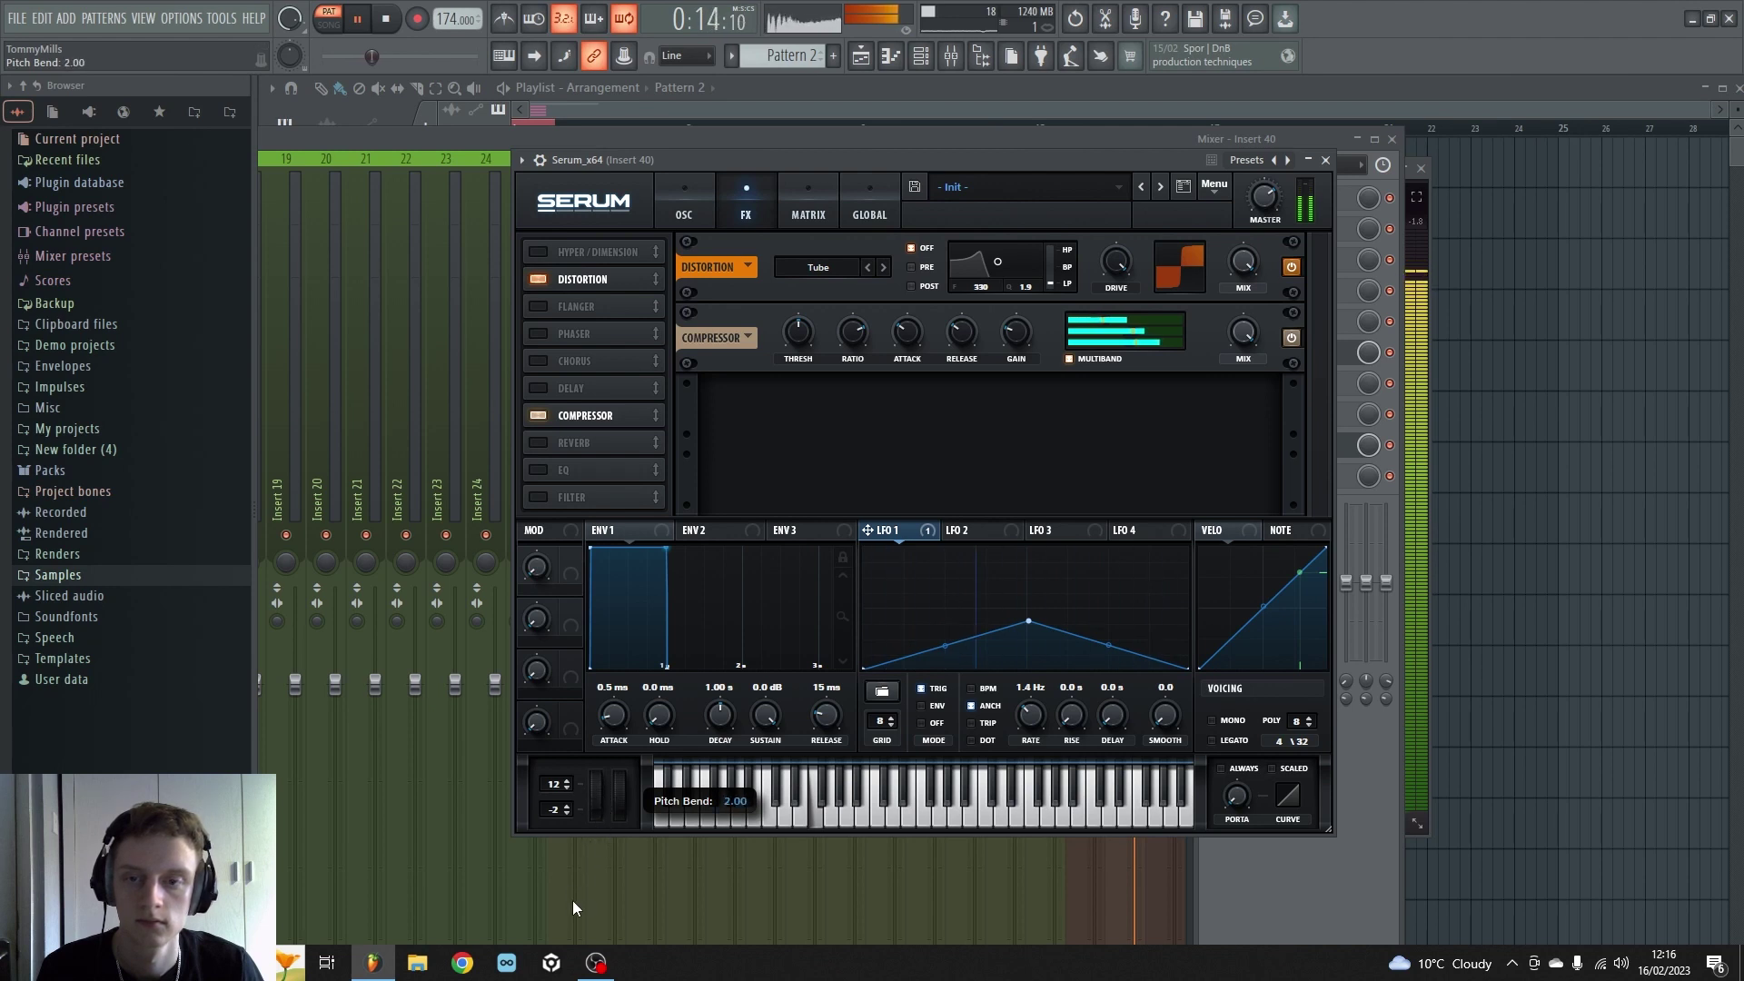
key(space)
Step: Enable the Filter effect in Serum, choose the MG Low 12 type and adjust its resonance
click(537, 497)
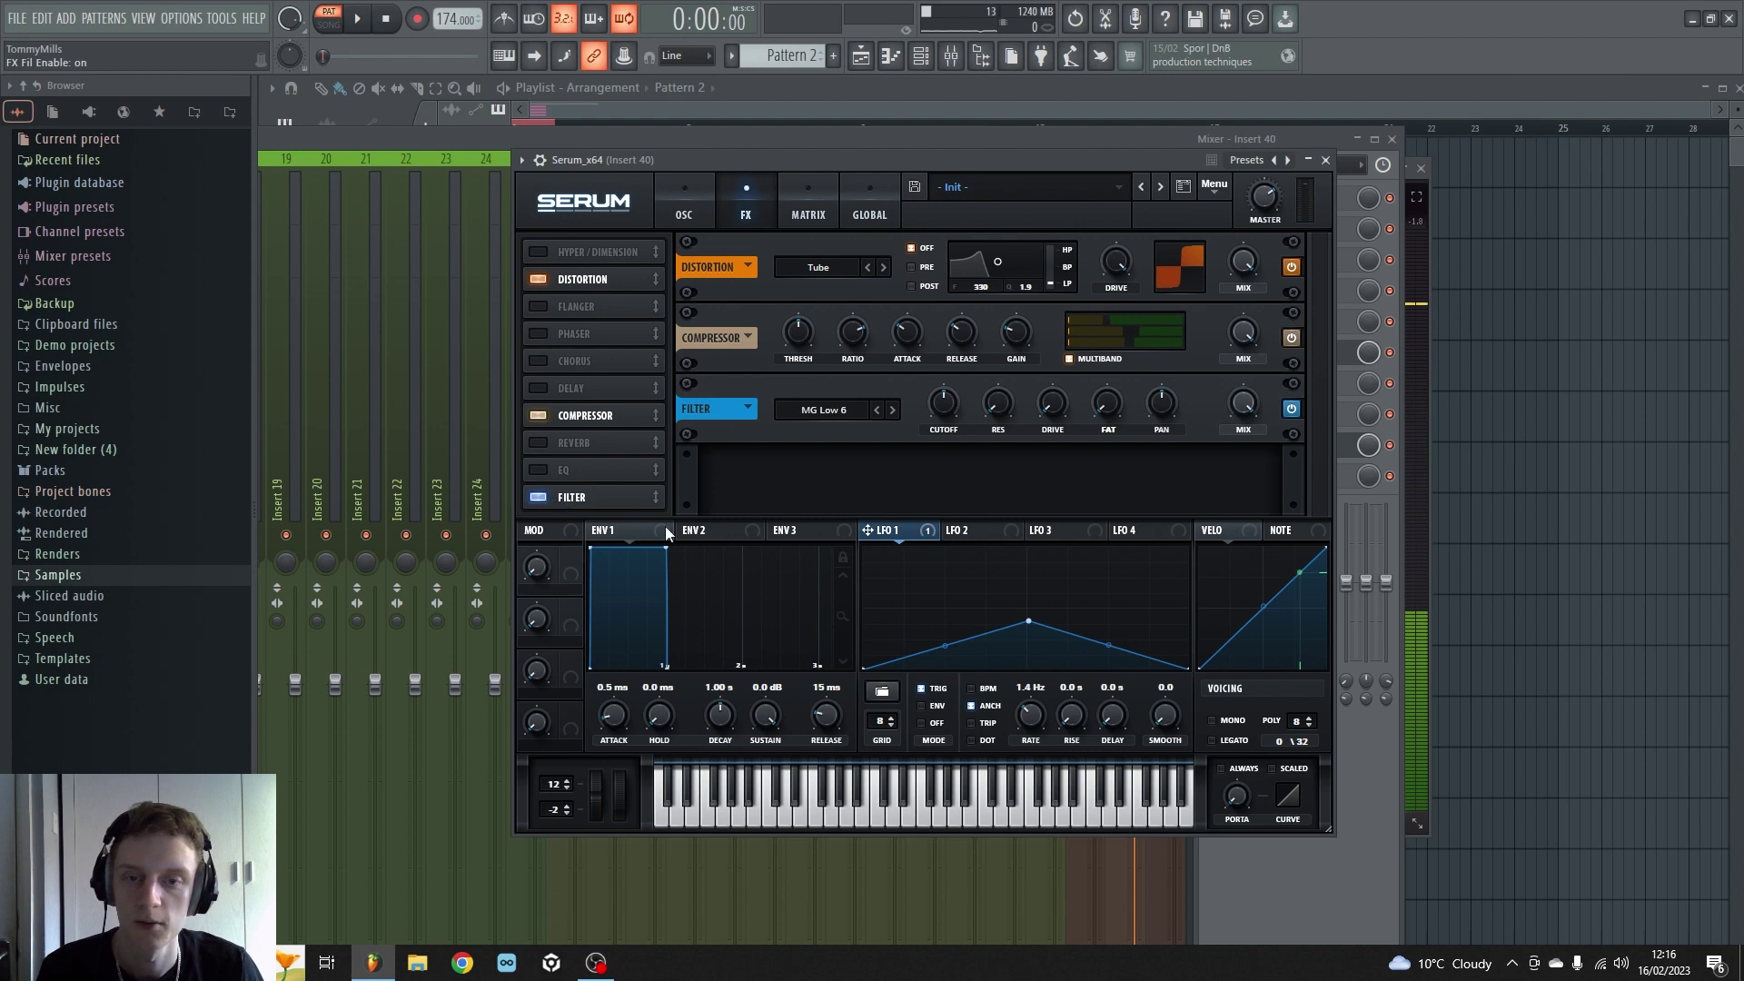
click(817, 410)
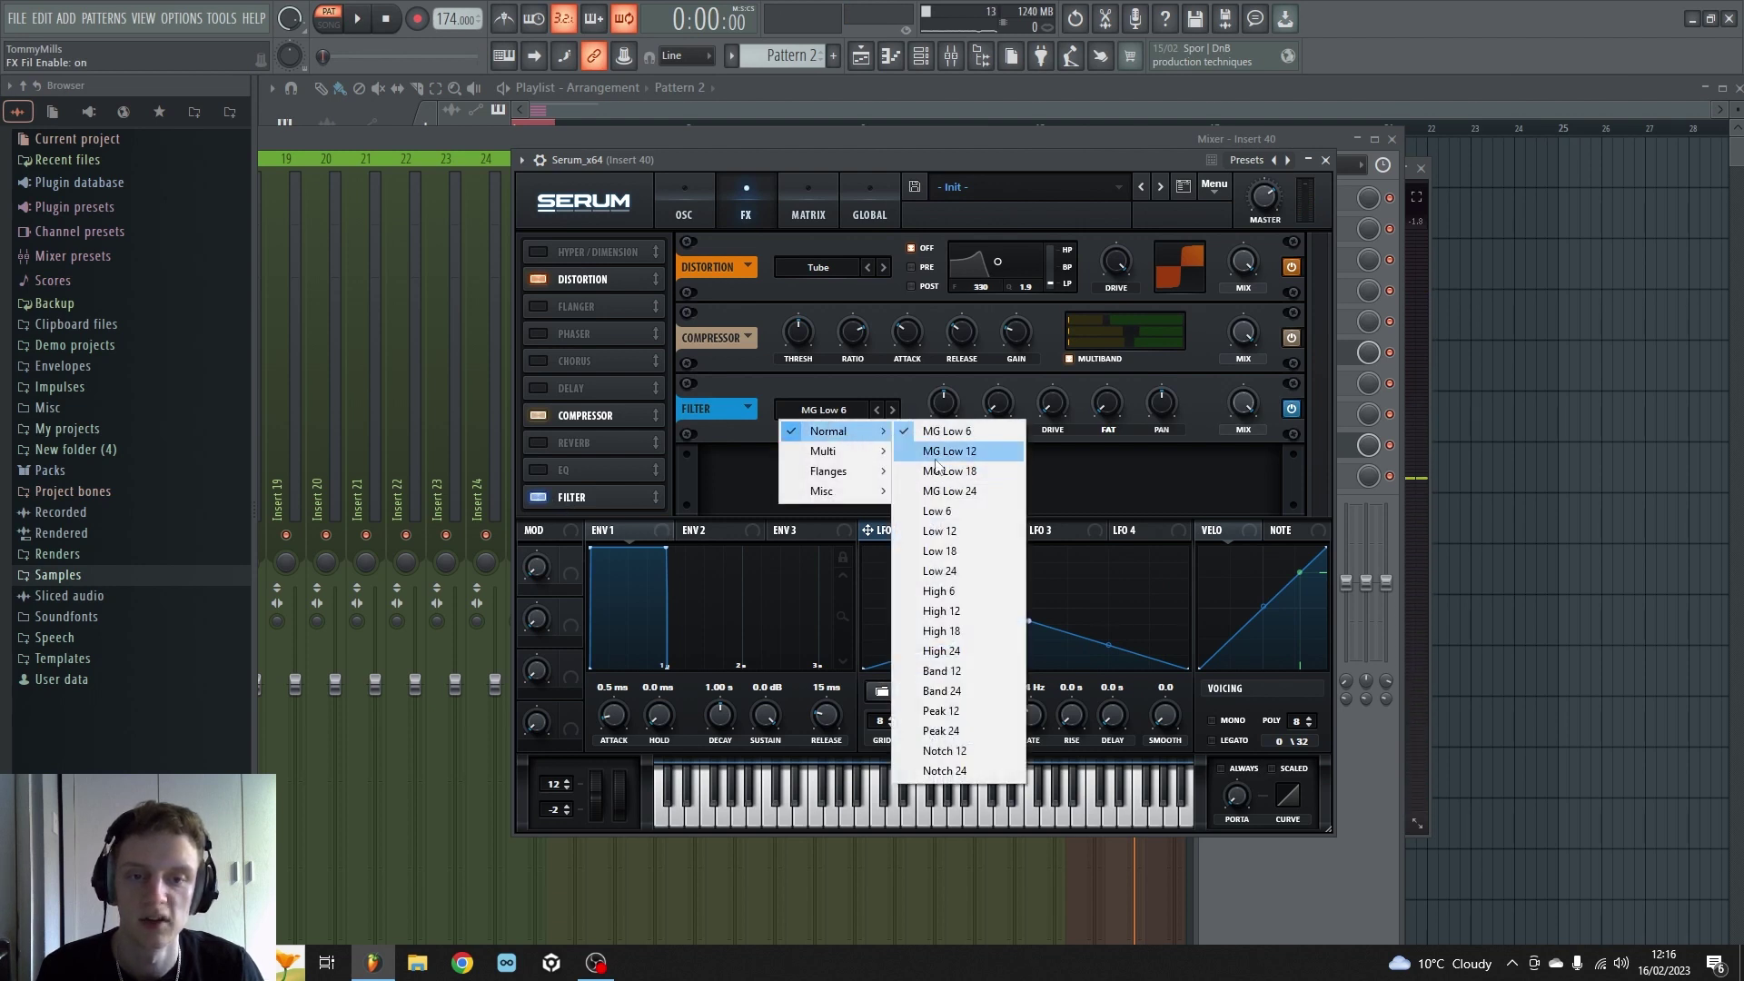
click(948, 451)
mouse_move(997, 404)
mouse_down()
mouse_move(1010, 374)
mouse_move(1003, 416)
mouse_up()
Step: Sweep the effect filter's cutoff up to about 7,400 Hz while the pattern plays
key(space)
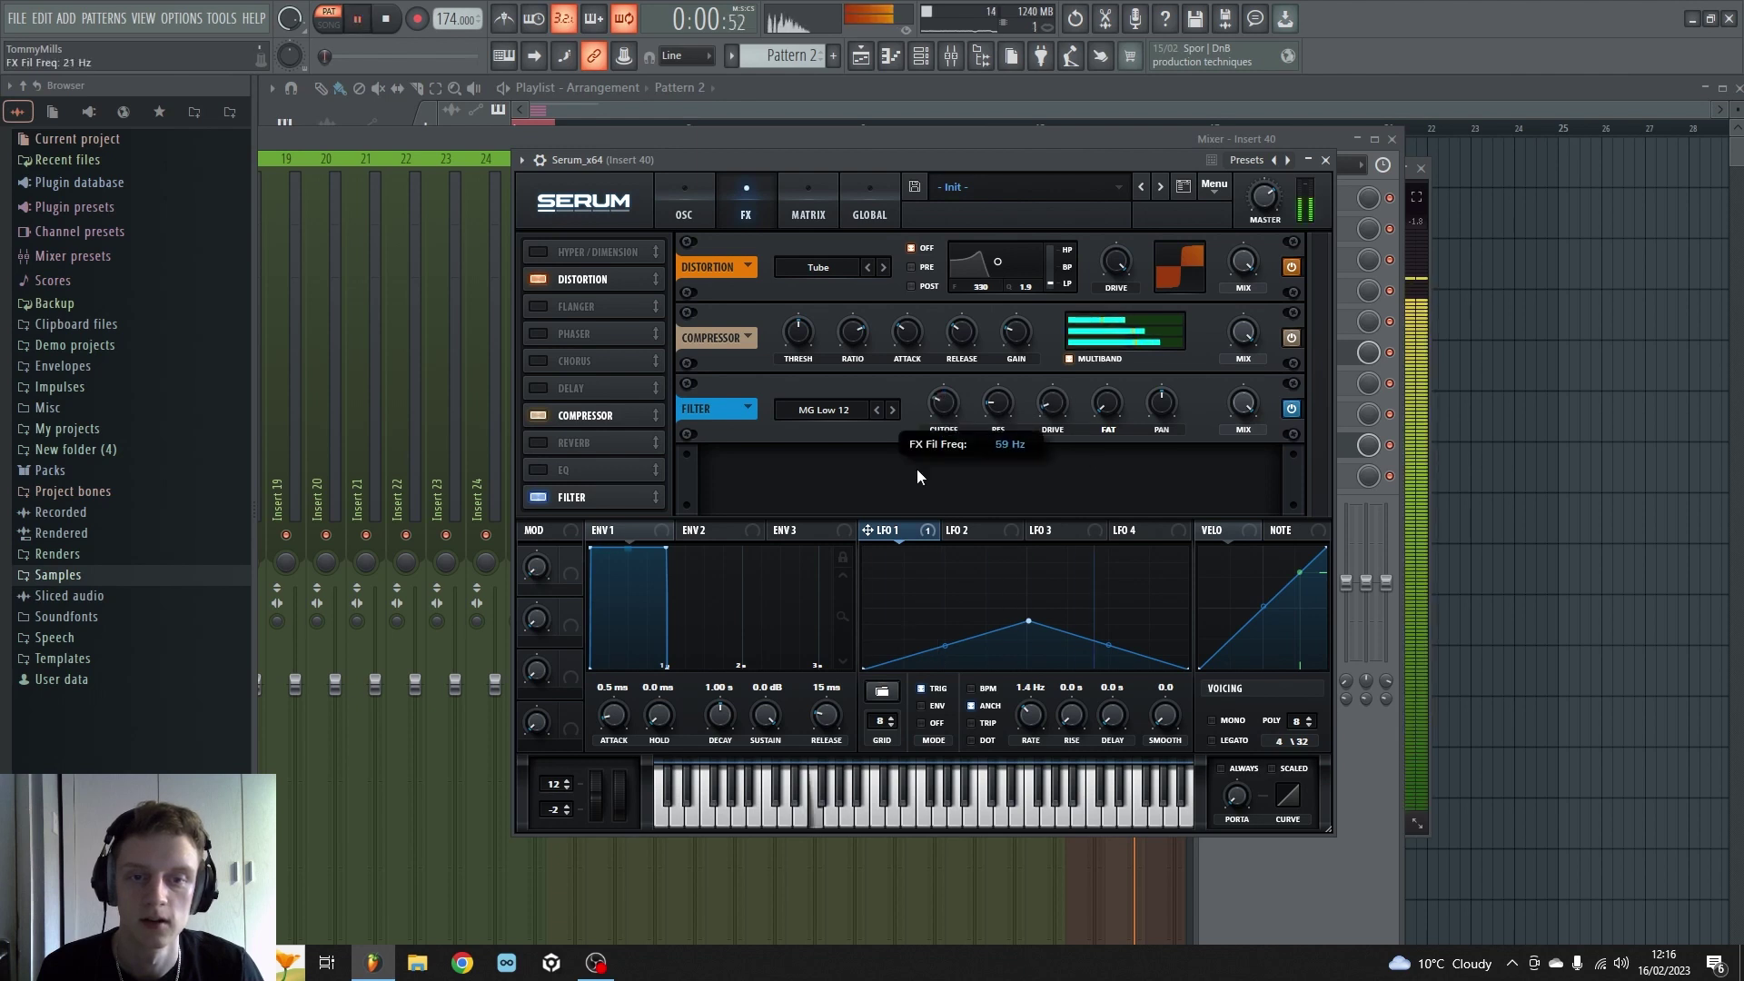
drag(973, 414, 975, 330)
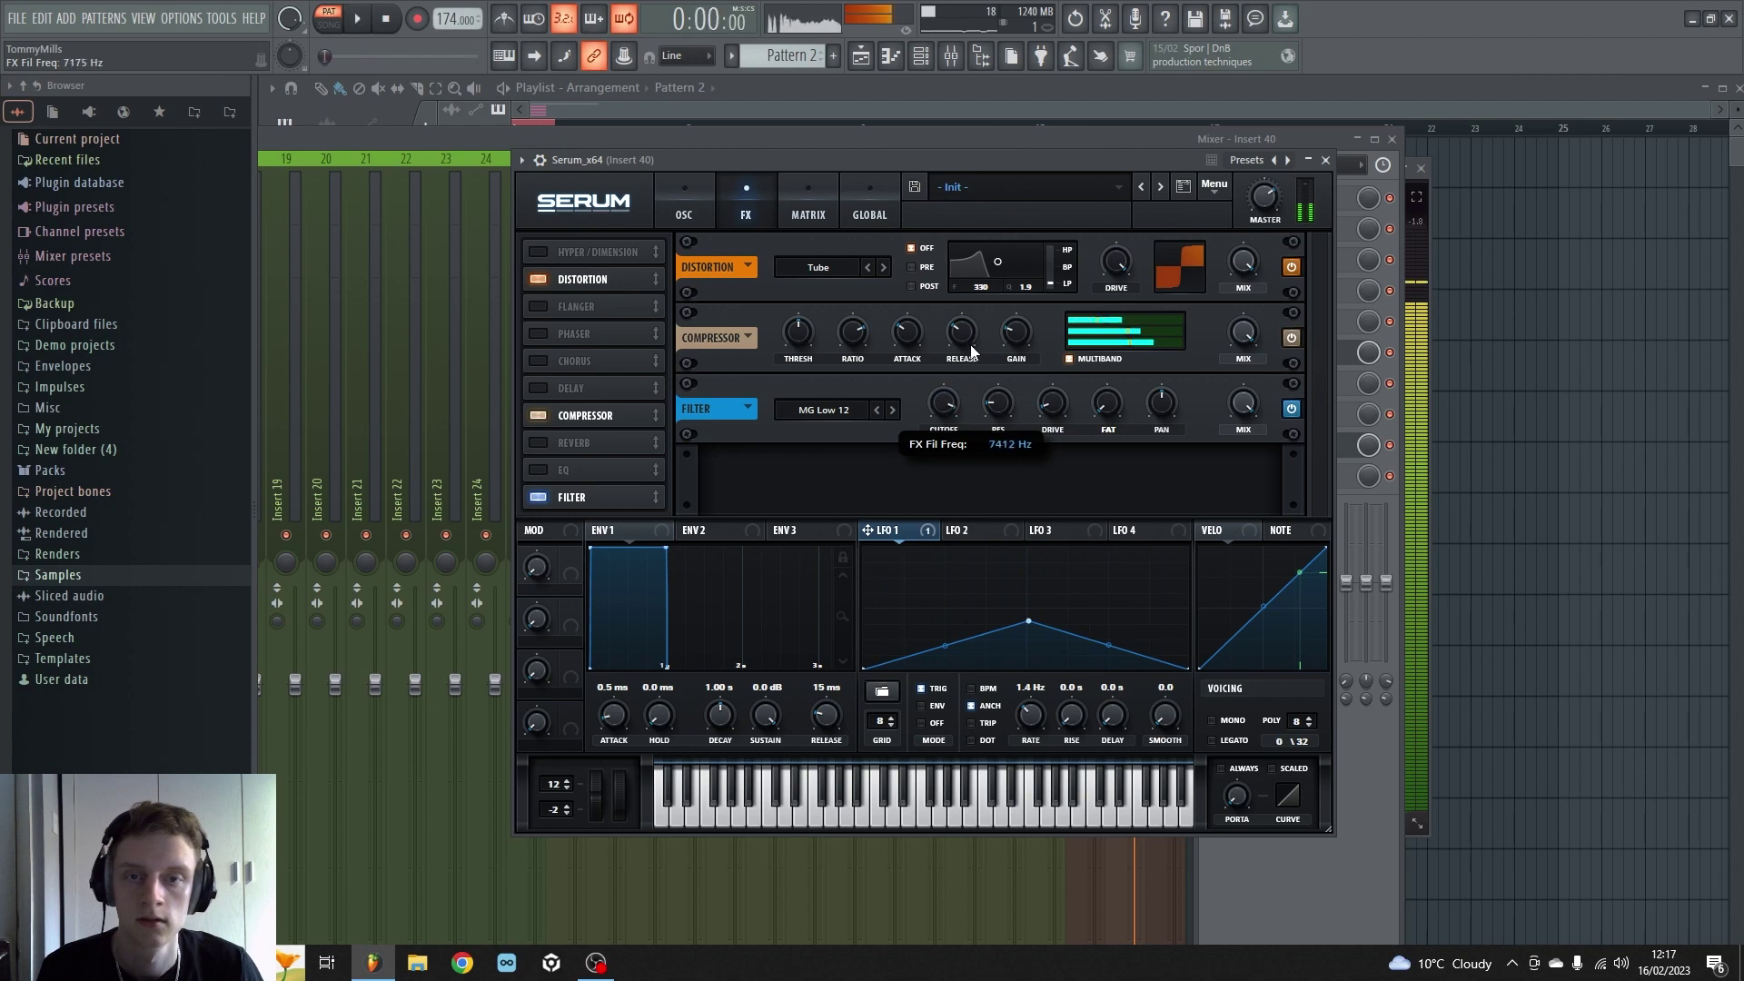
key(space)
Step: Load Decapitator into slot 3 of mixer insert 40 and open its editor
click(1275, 138)
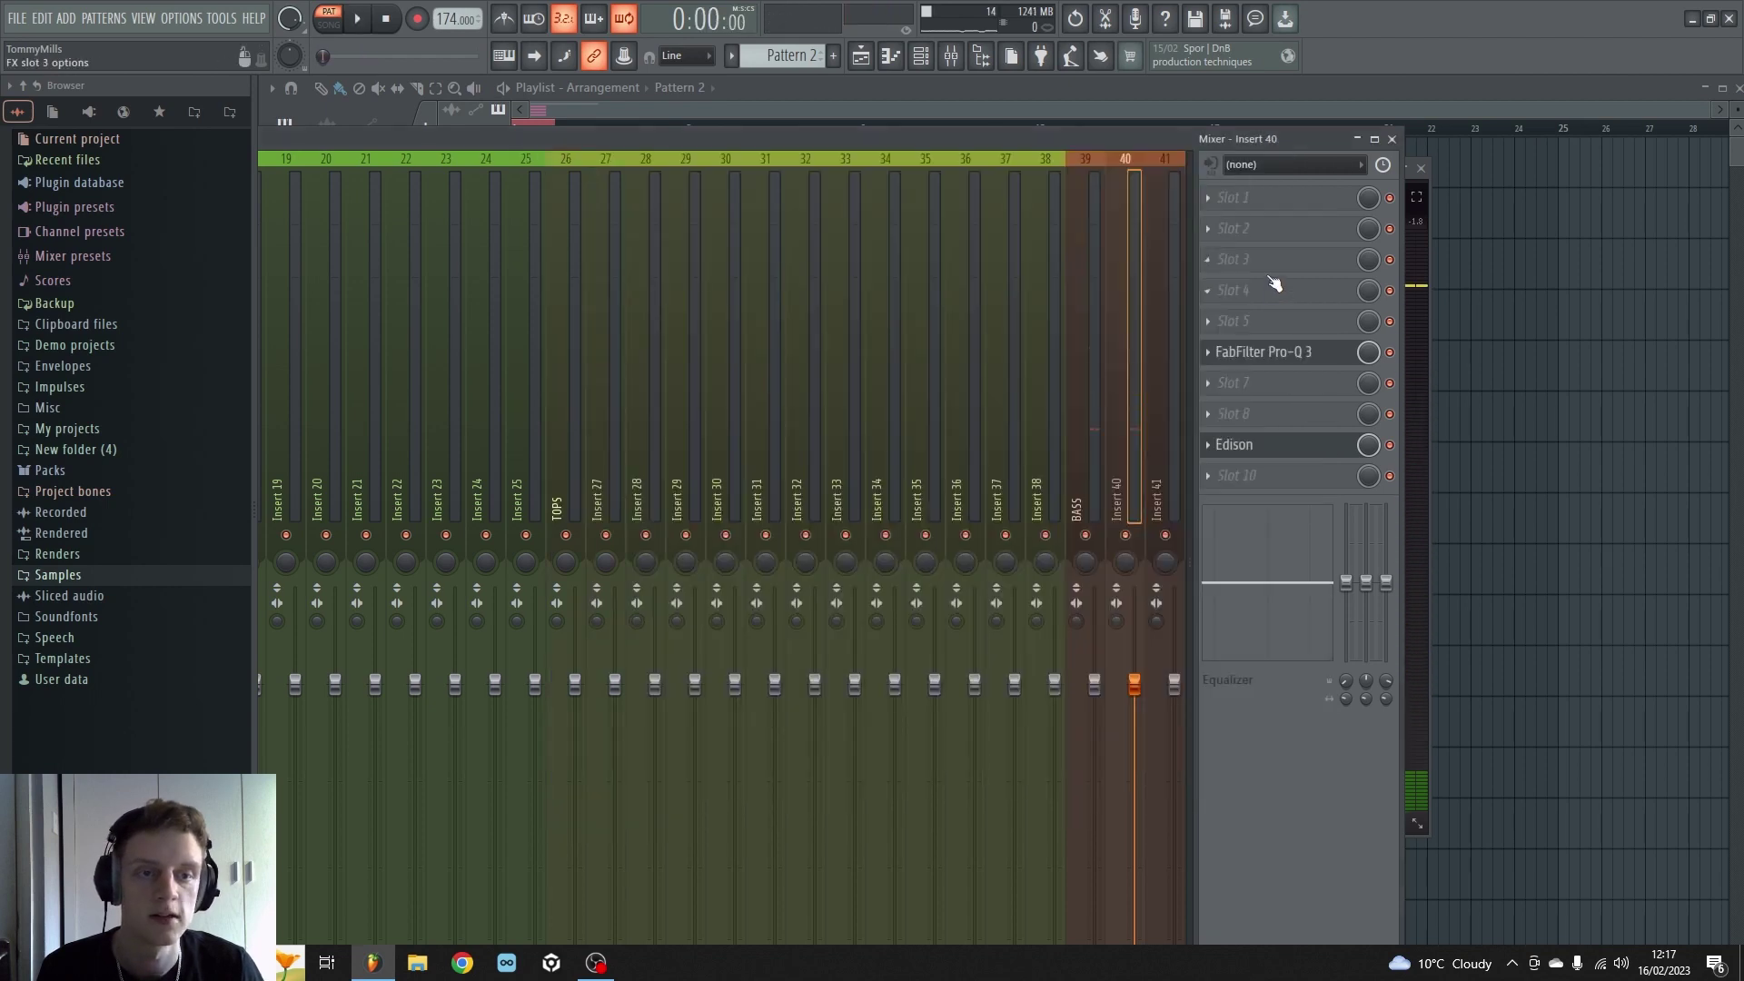
click(1228, 260)
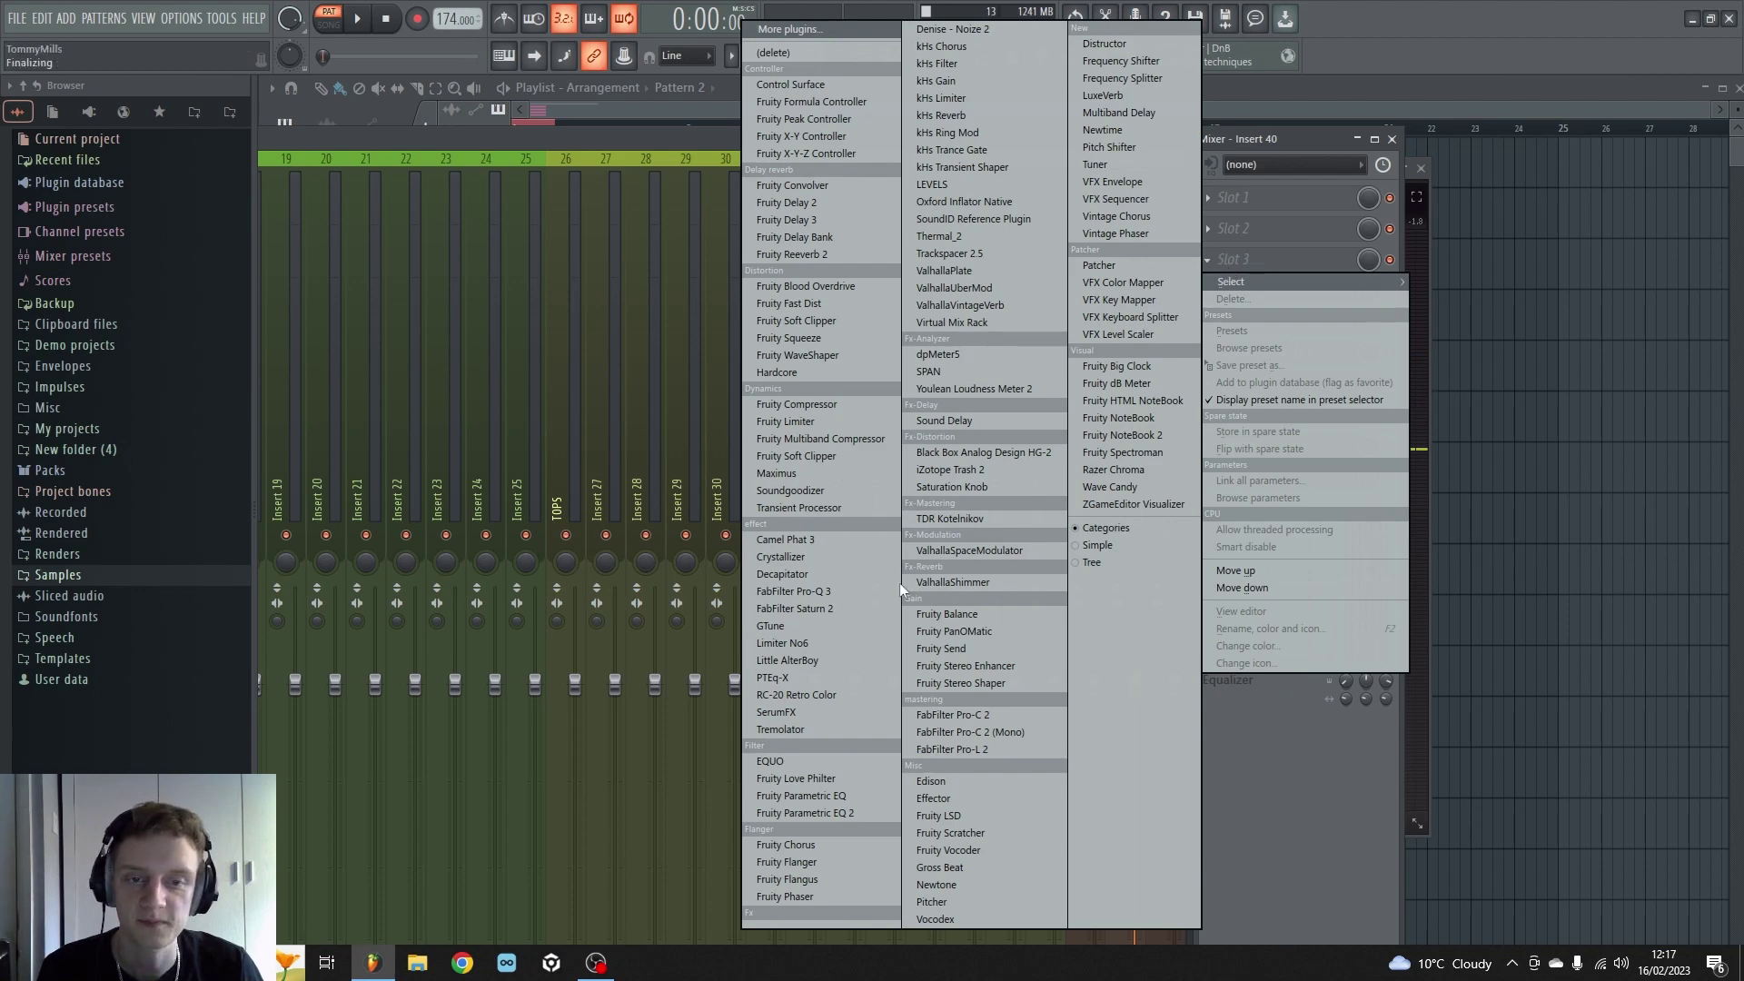
click(783, 575)
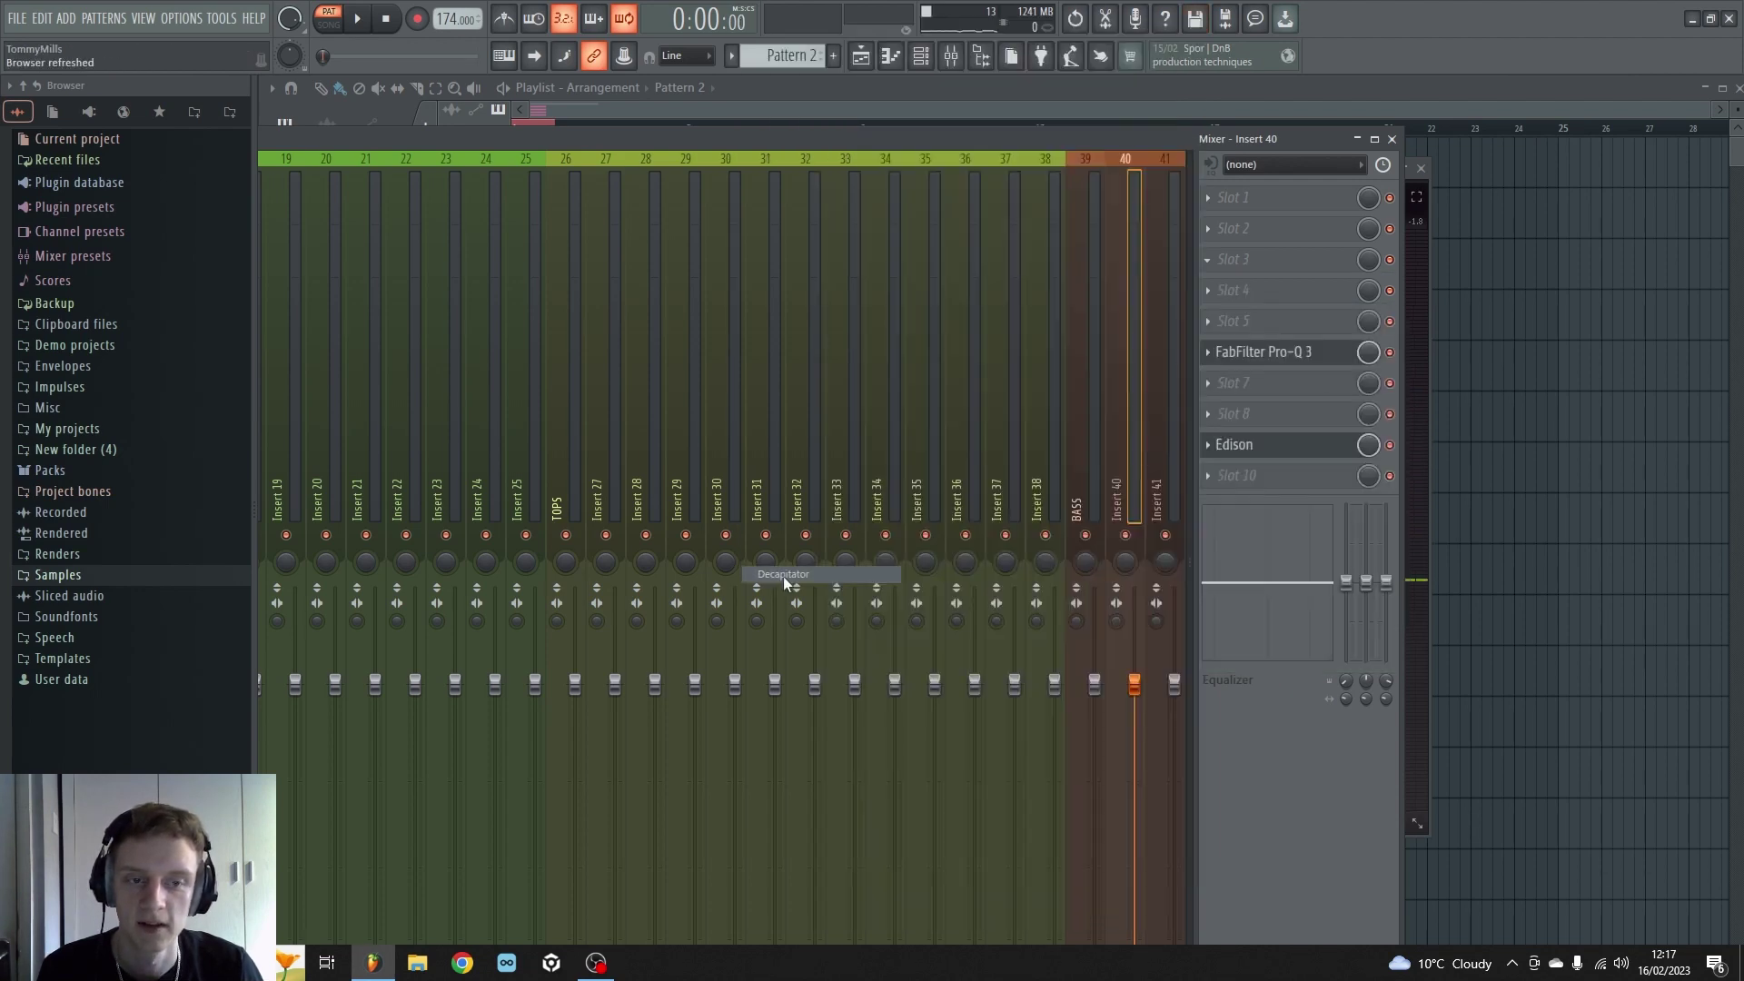
click(1254, 447)
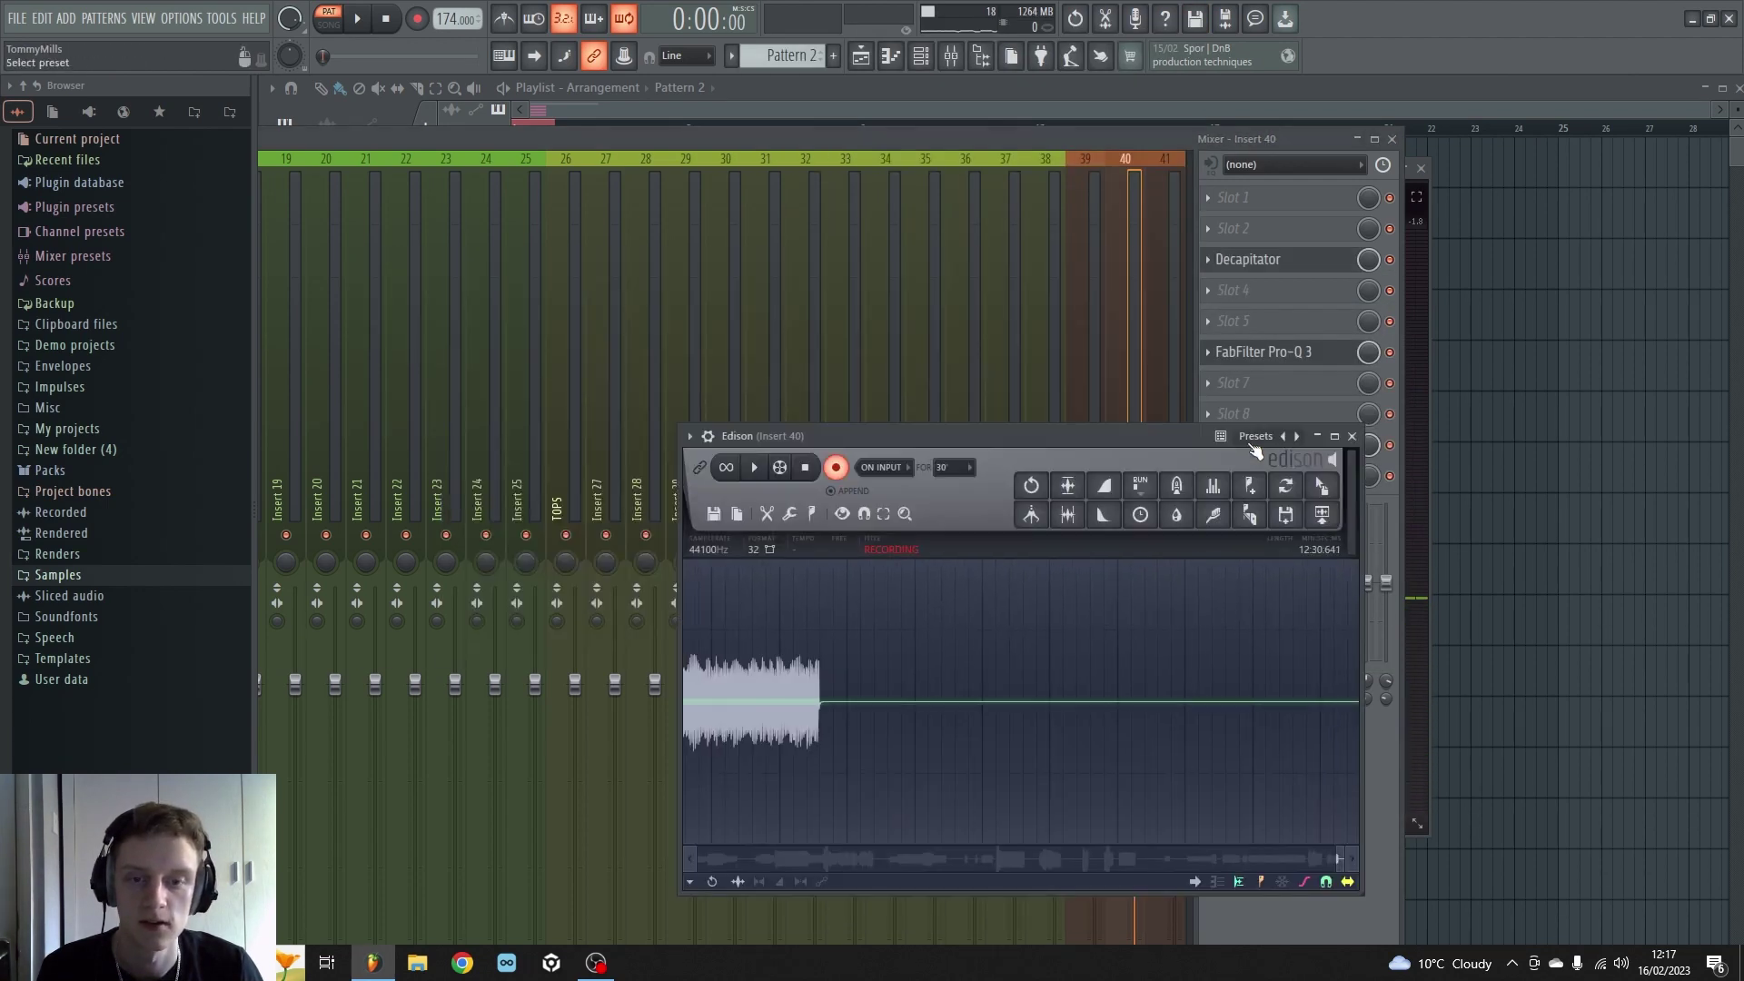
click(1286, 261)
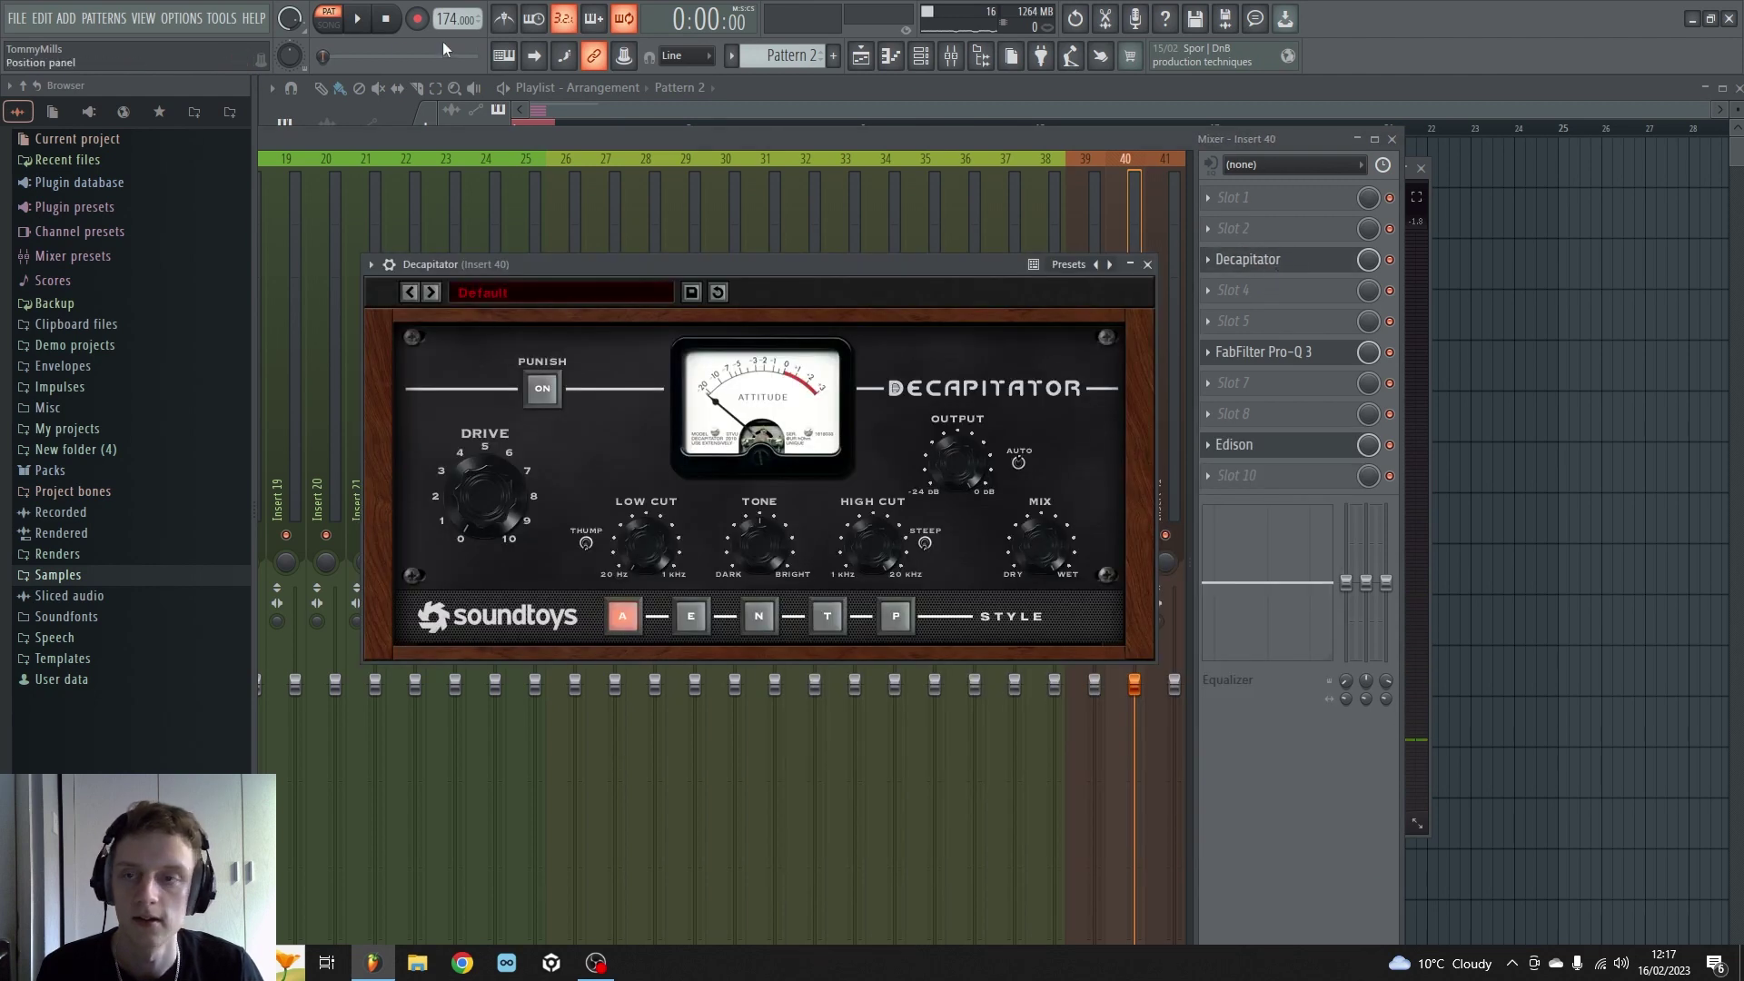
Step: Play the pattern, sweep Serum's effect filter cutoff and switch on Punish in Decapitator
key(space)
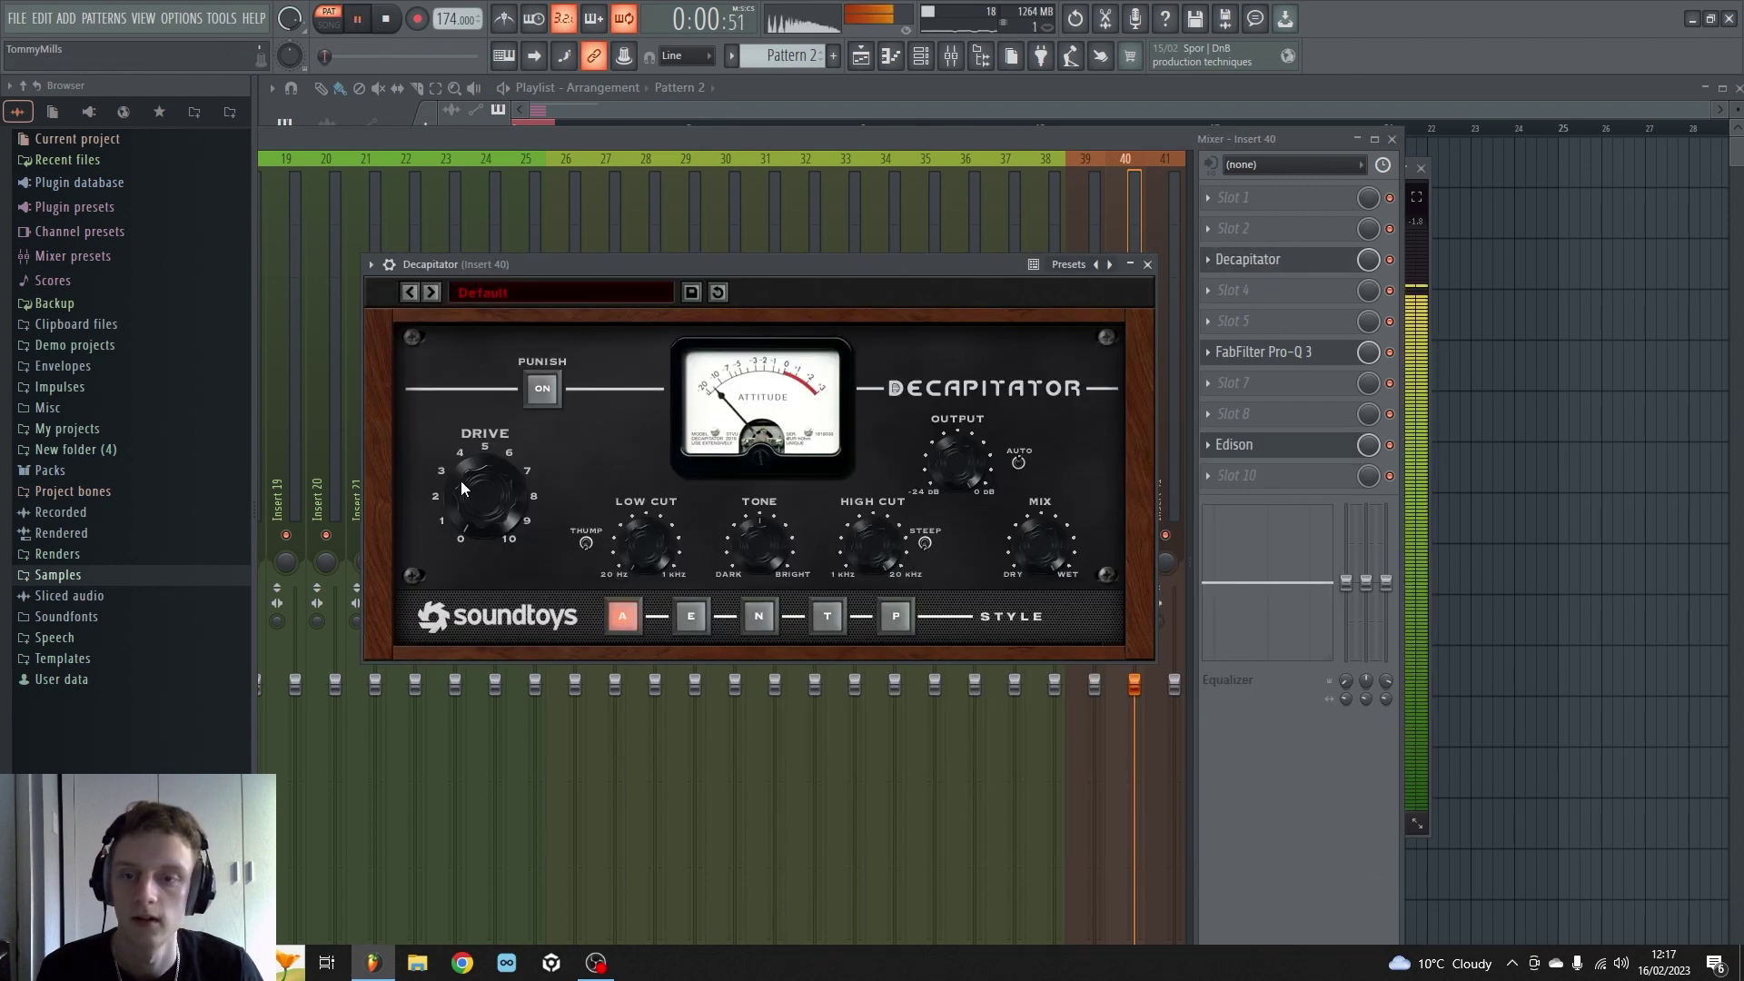
click(920, 56)
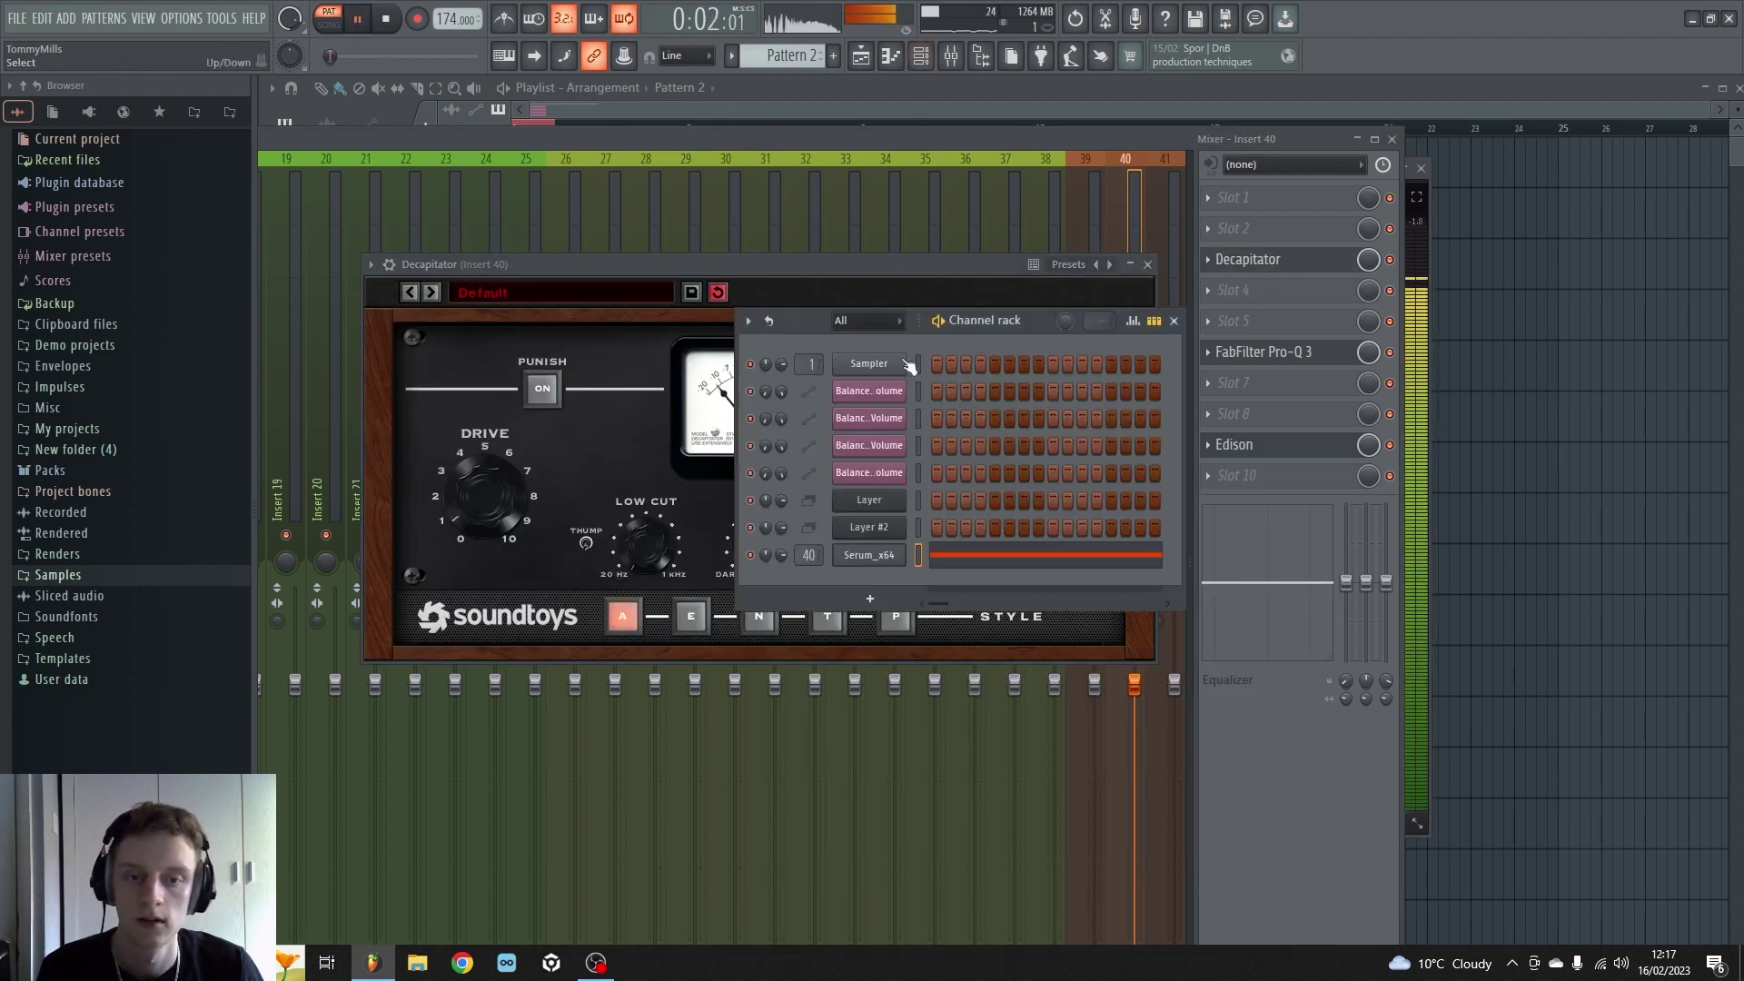
click(867, 558)
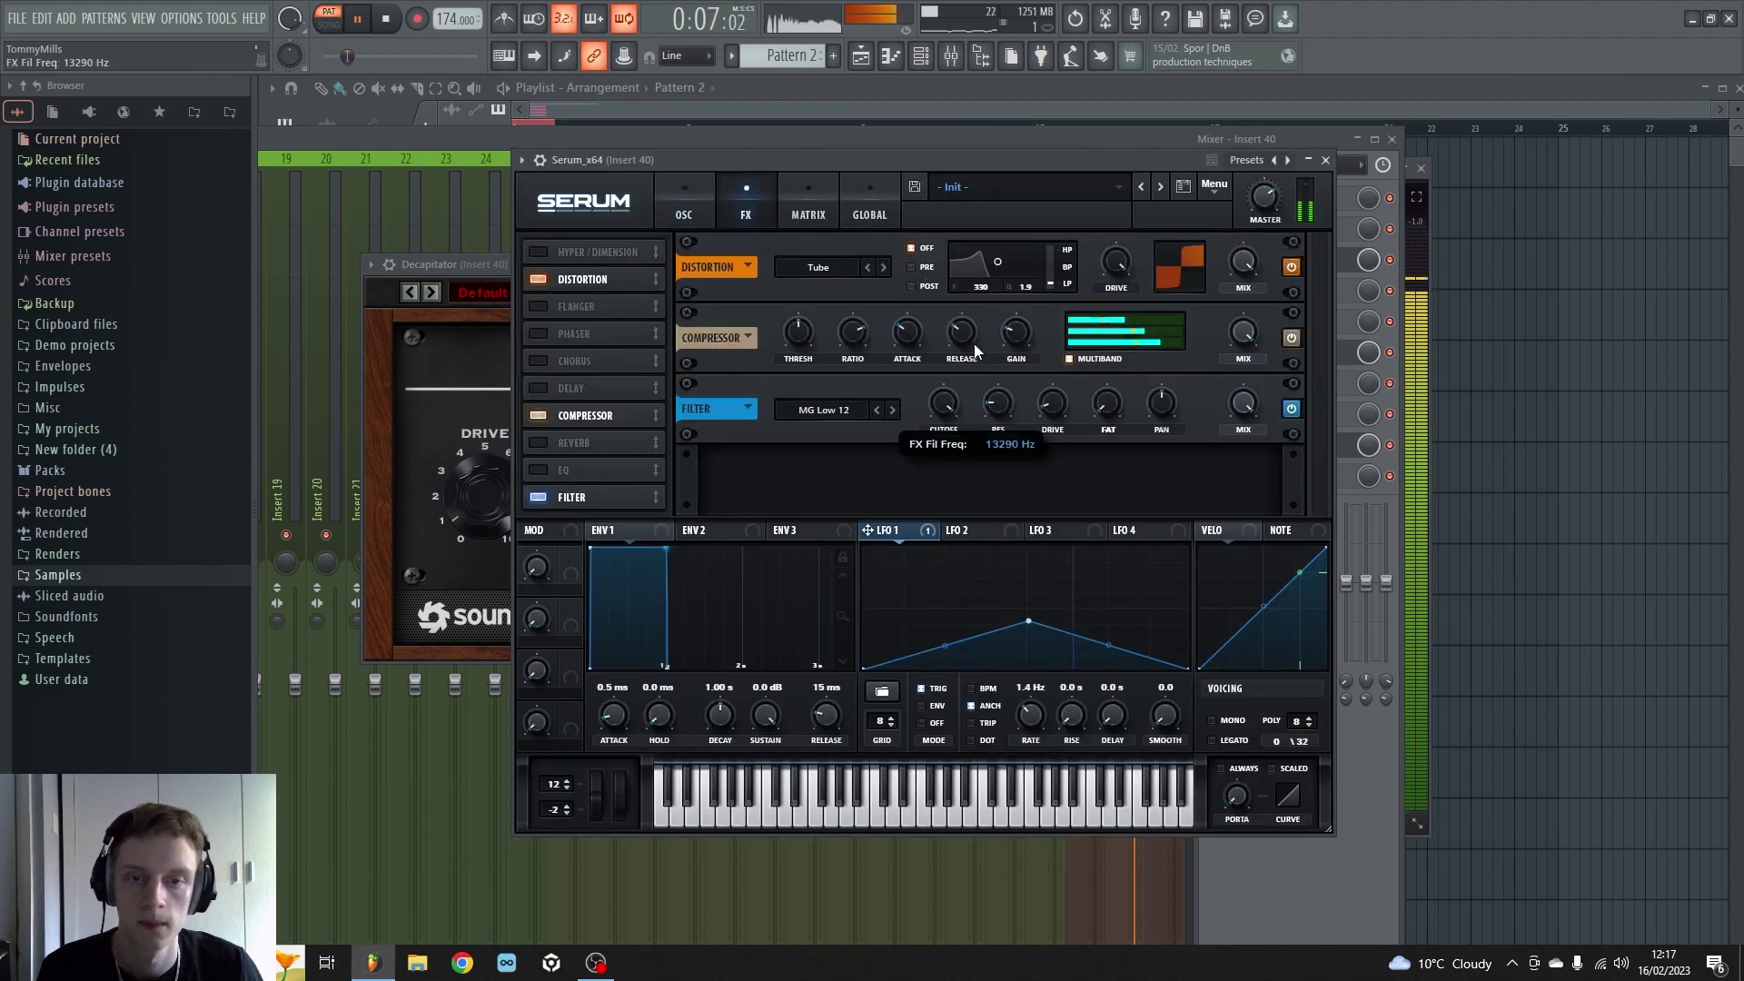
click(408, 336)
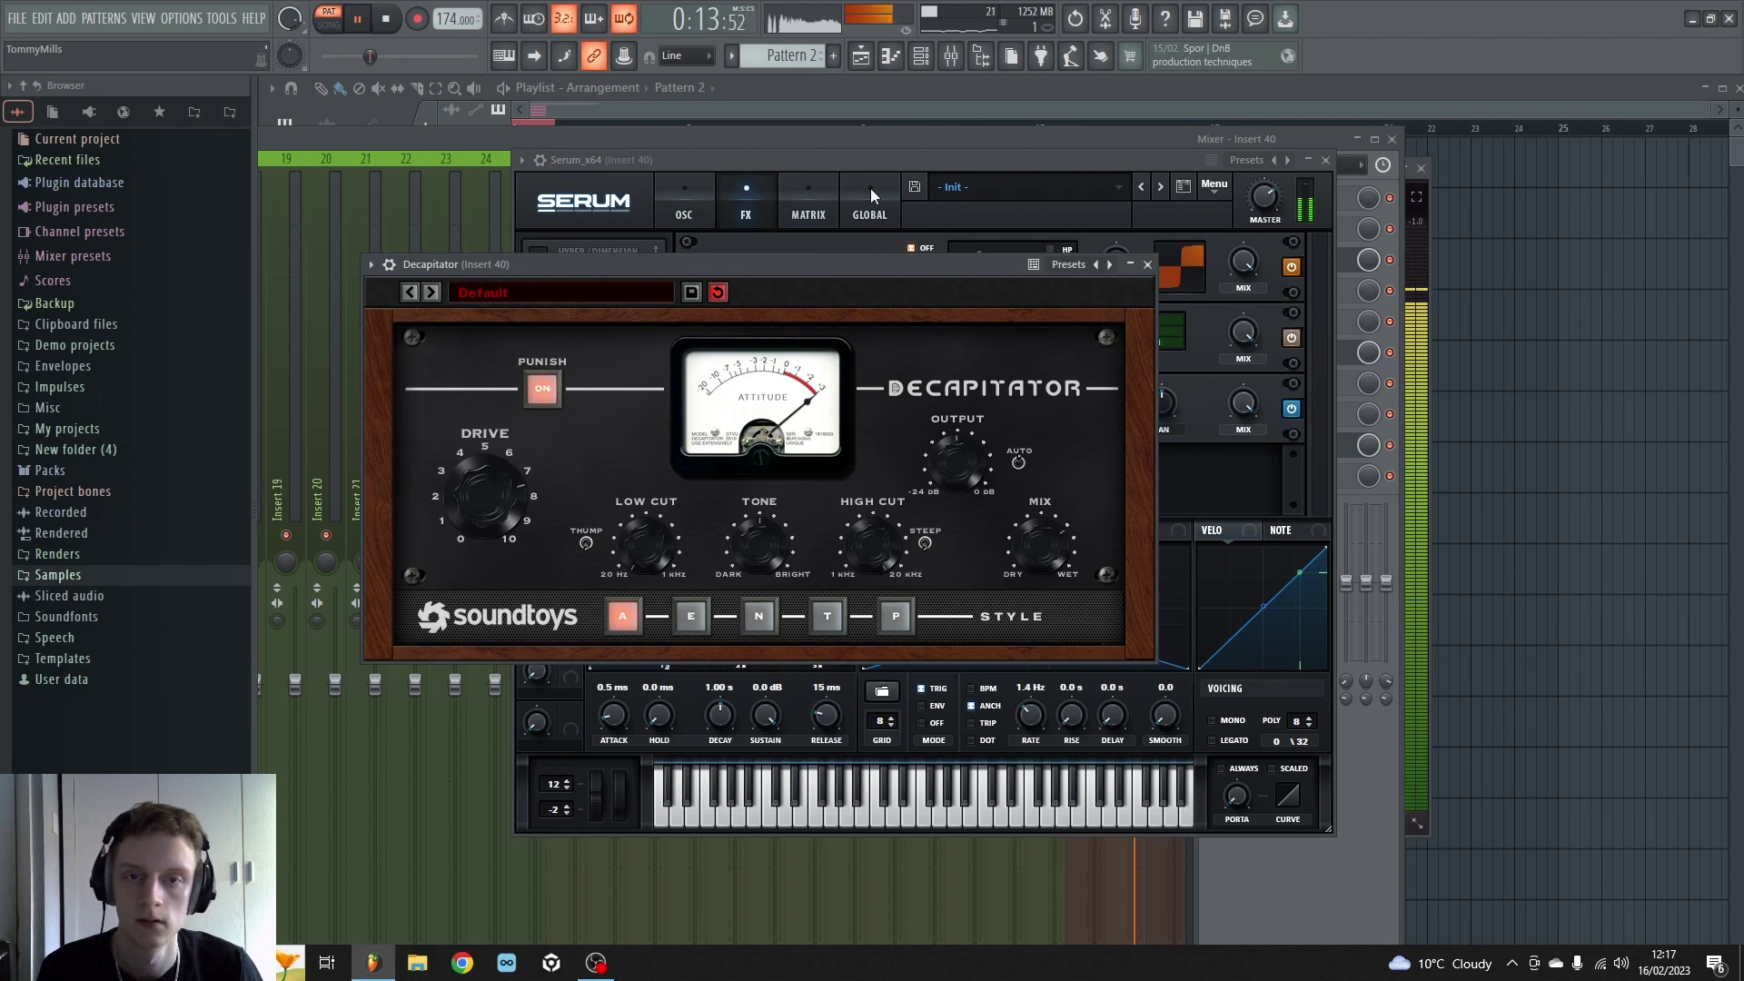
Step: Bring Serum's oscillator page into view and slow the LFO 1 rate to 0.4 Hz
drag(857, 164, 930, 161)
click(770, 201)
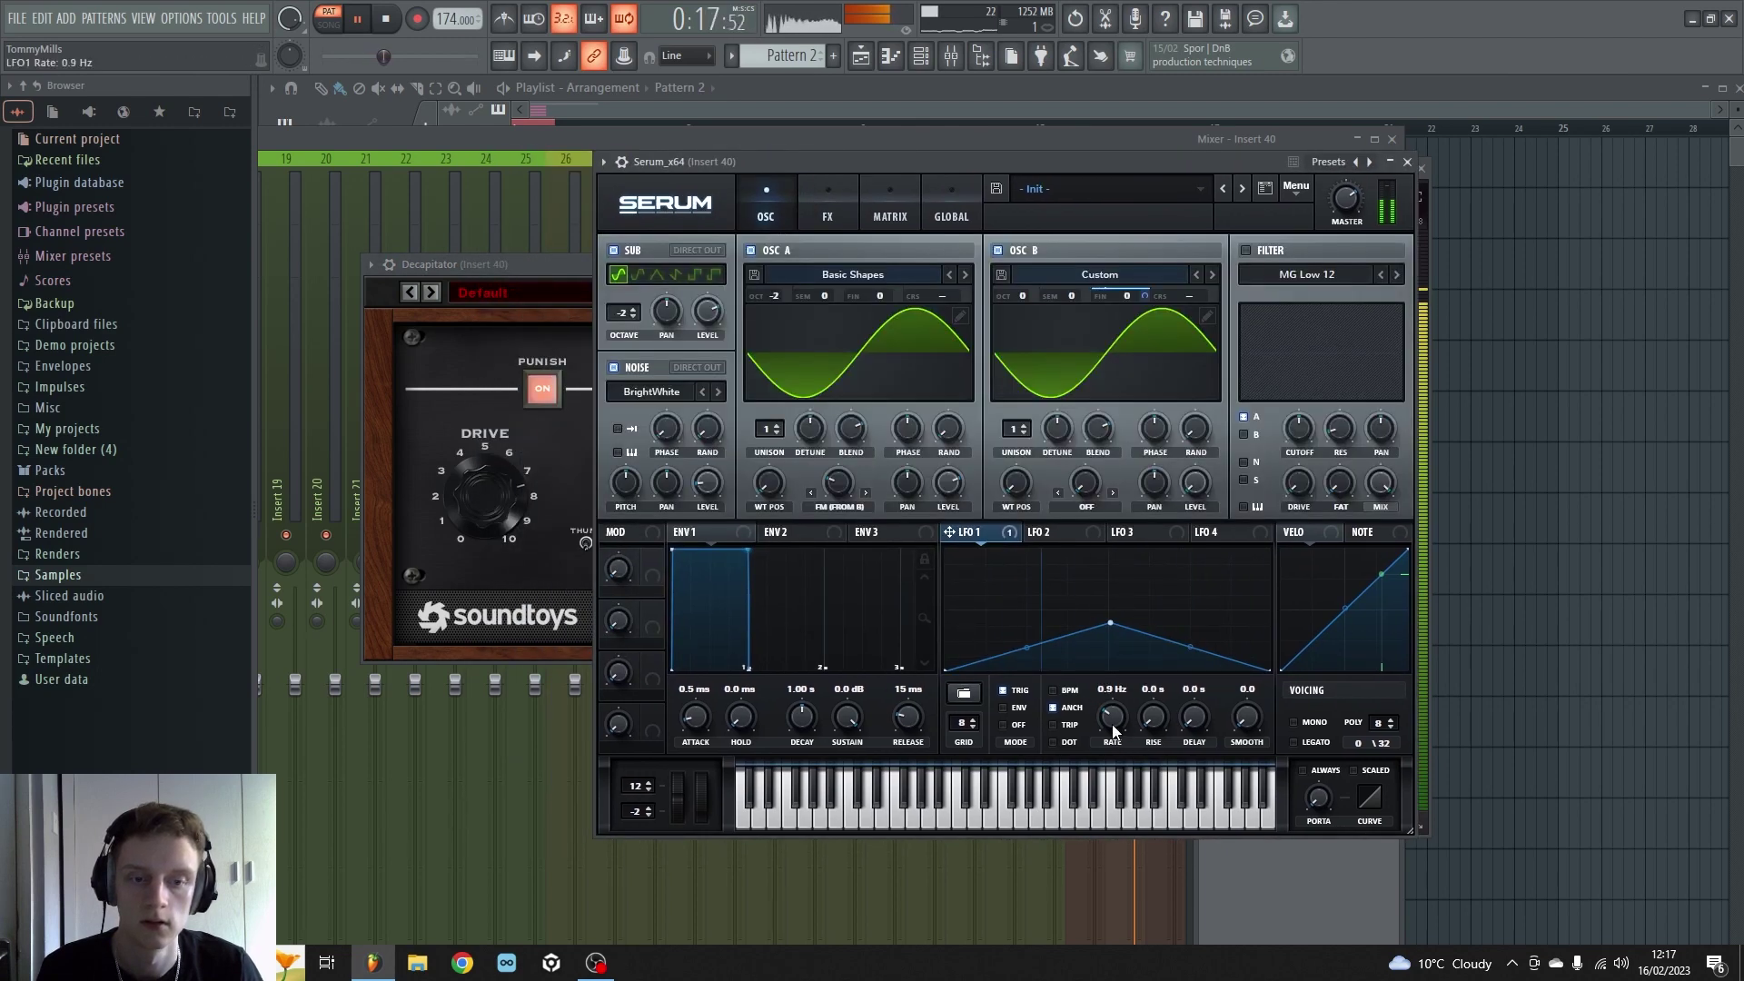
mouse_move(1114, 729)
mouse_down()
mouse_move(1117, 711)
mouse_move(1117, 727)
mouse_up()
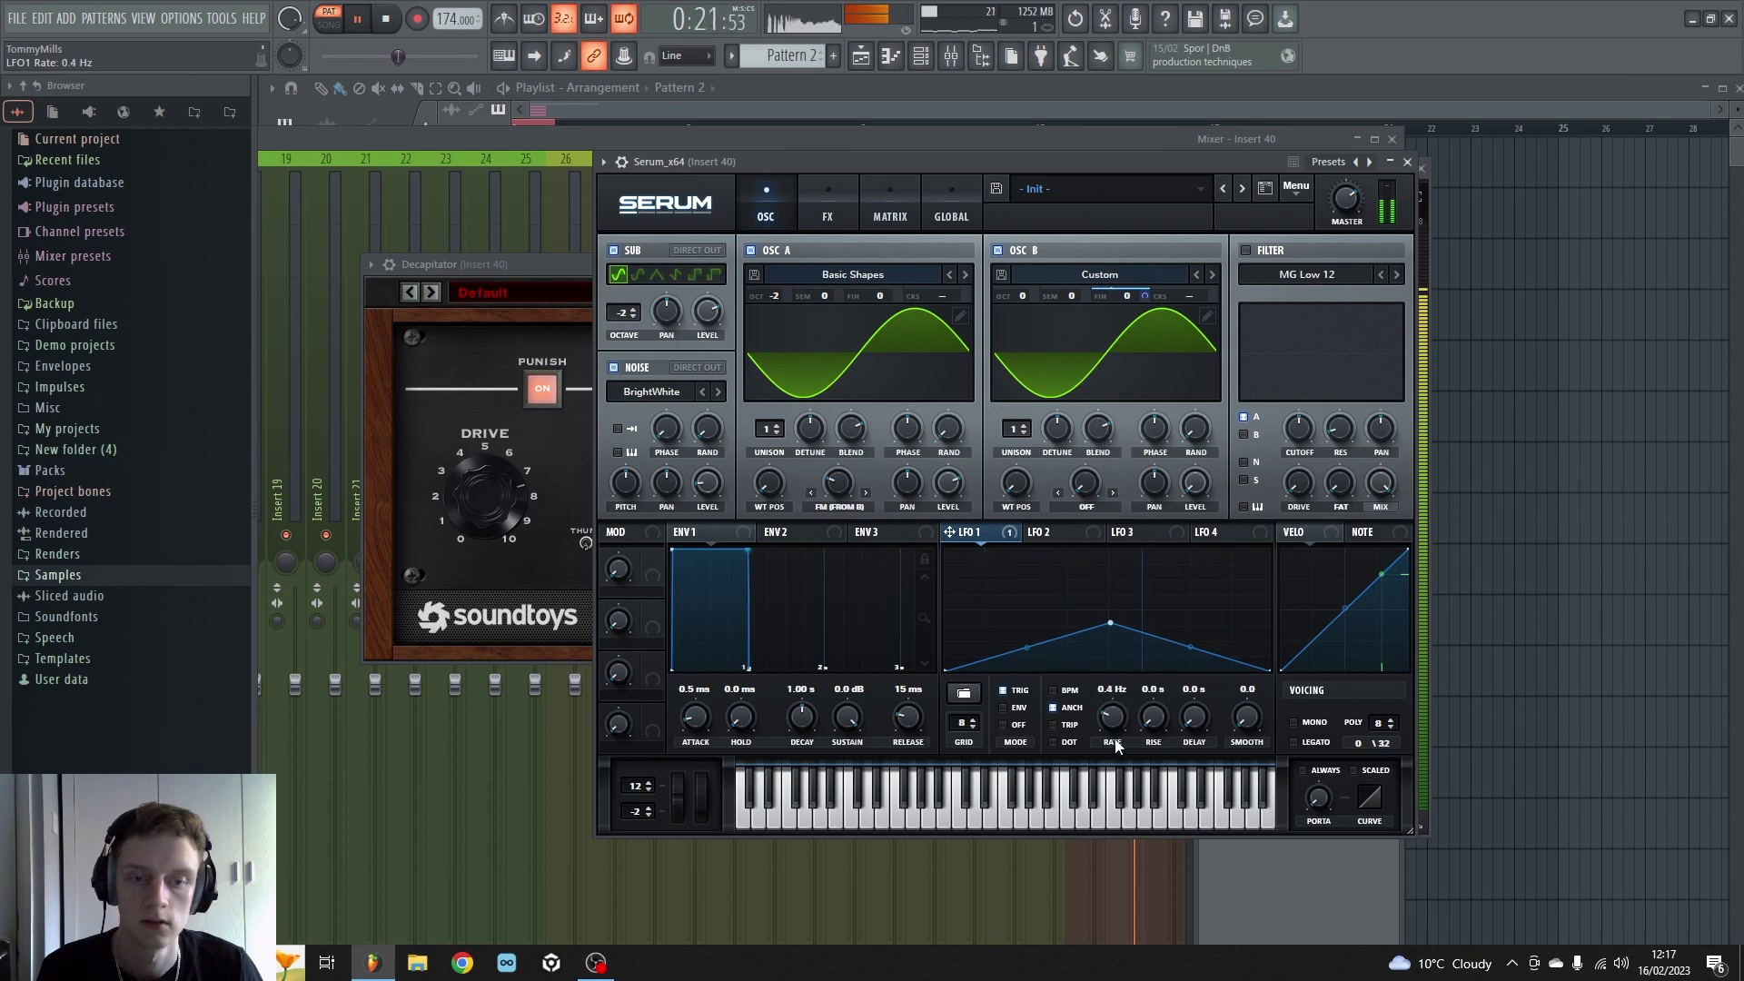
Step: Adjust oscillator A's FM (From B) amount and audition the pitch bend during playback
mouse_move(851, 490)
mouse_move(857, 478)
mouse_down()
mouse_move(870, 463)
mouse_move(861, 495)
mouse_up()
mouse_move(674, 802)
mouse_down()
mouse_move(694, 764)
mouse_move(669, 831)
mouse_up()
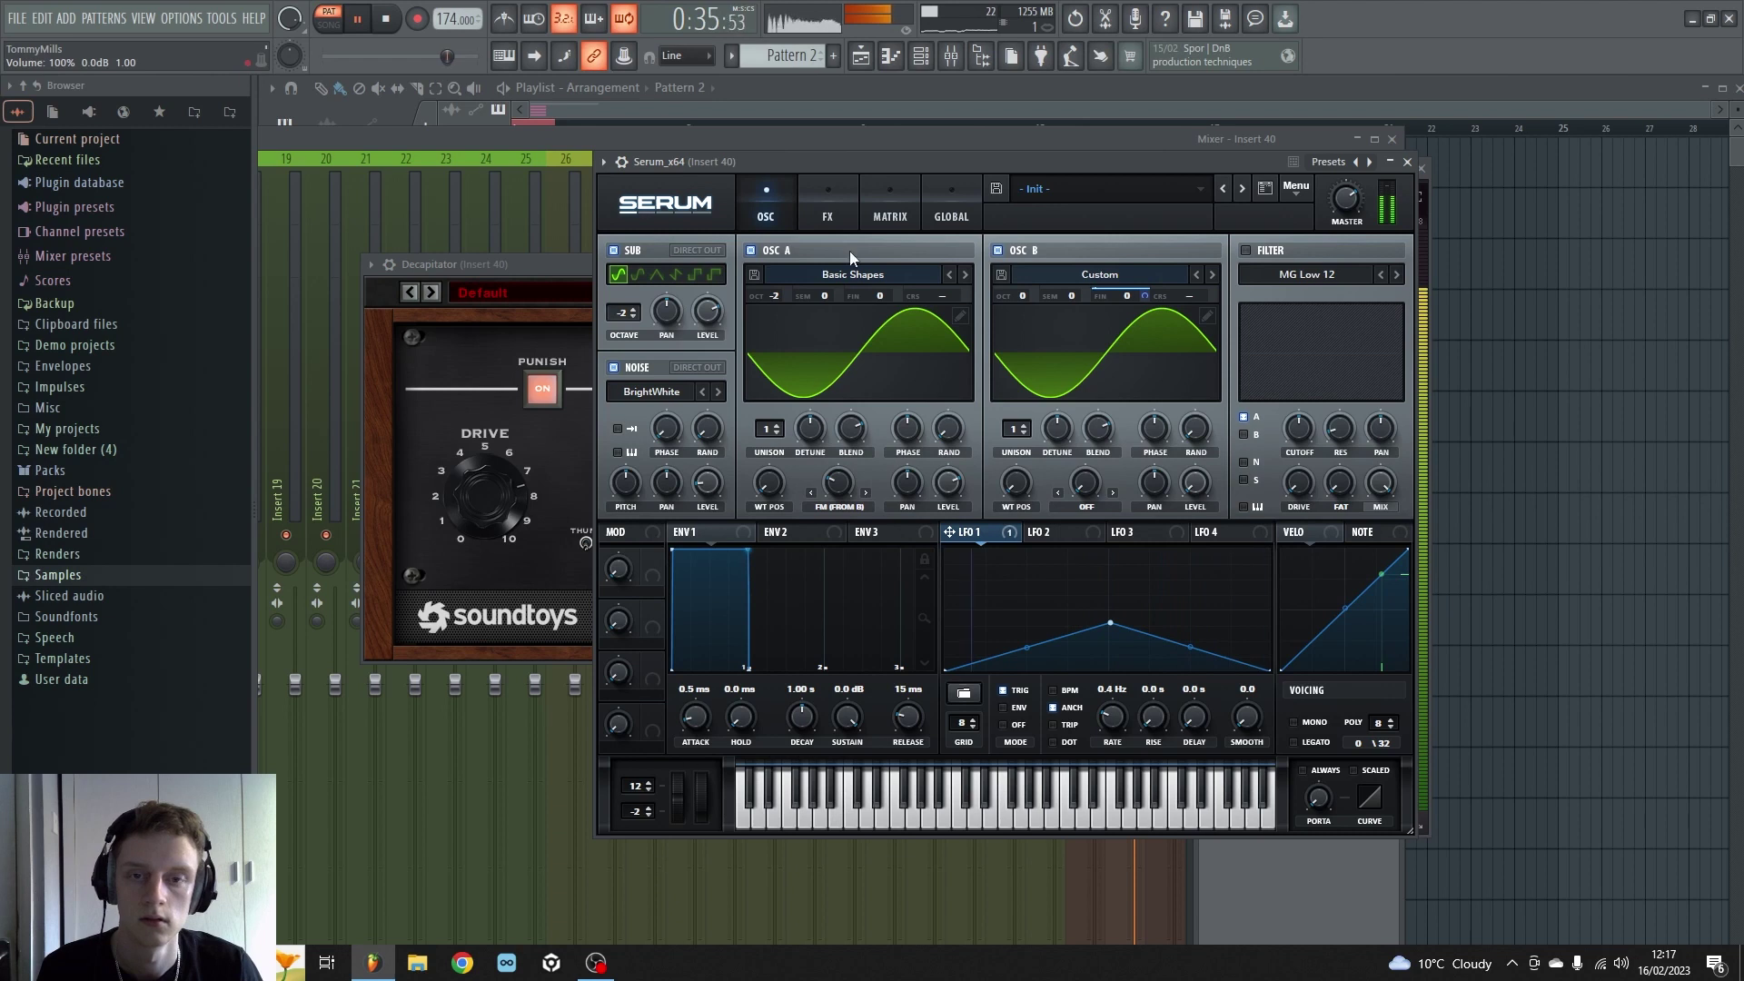
Step: Adjust the effect filter's resonance, set its drive to about 31% and sweep the cutoff during playback
click(827, 209)
drag(1077, 401, 1102, 366)
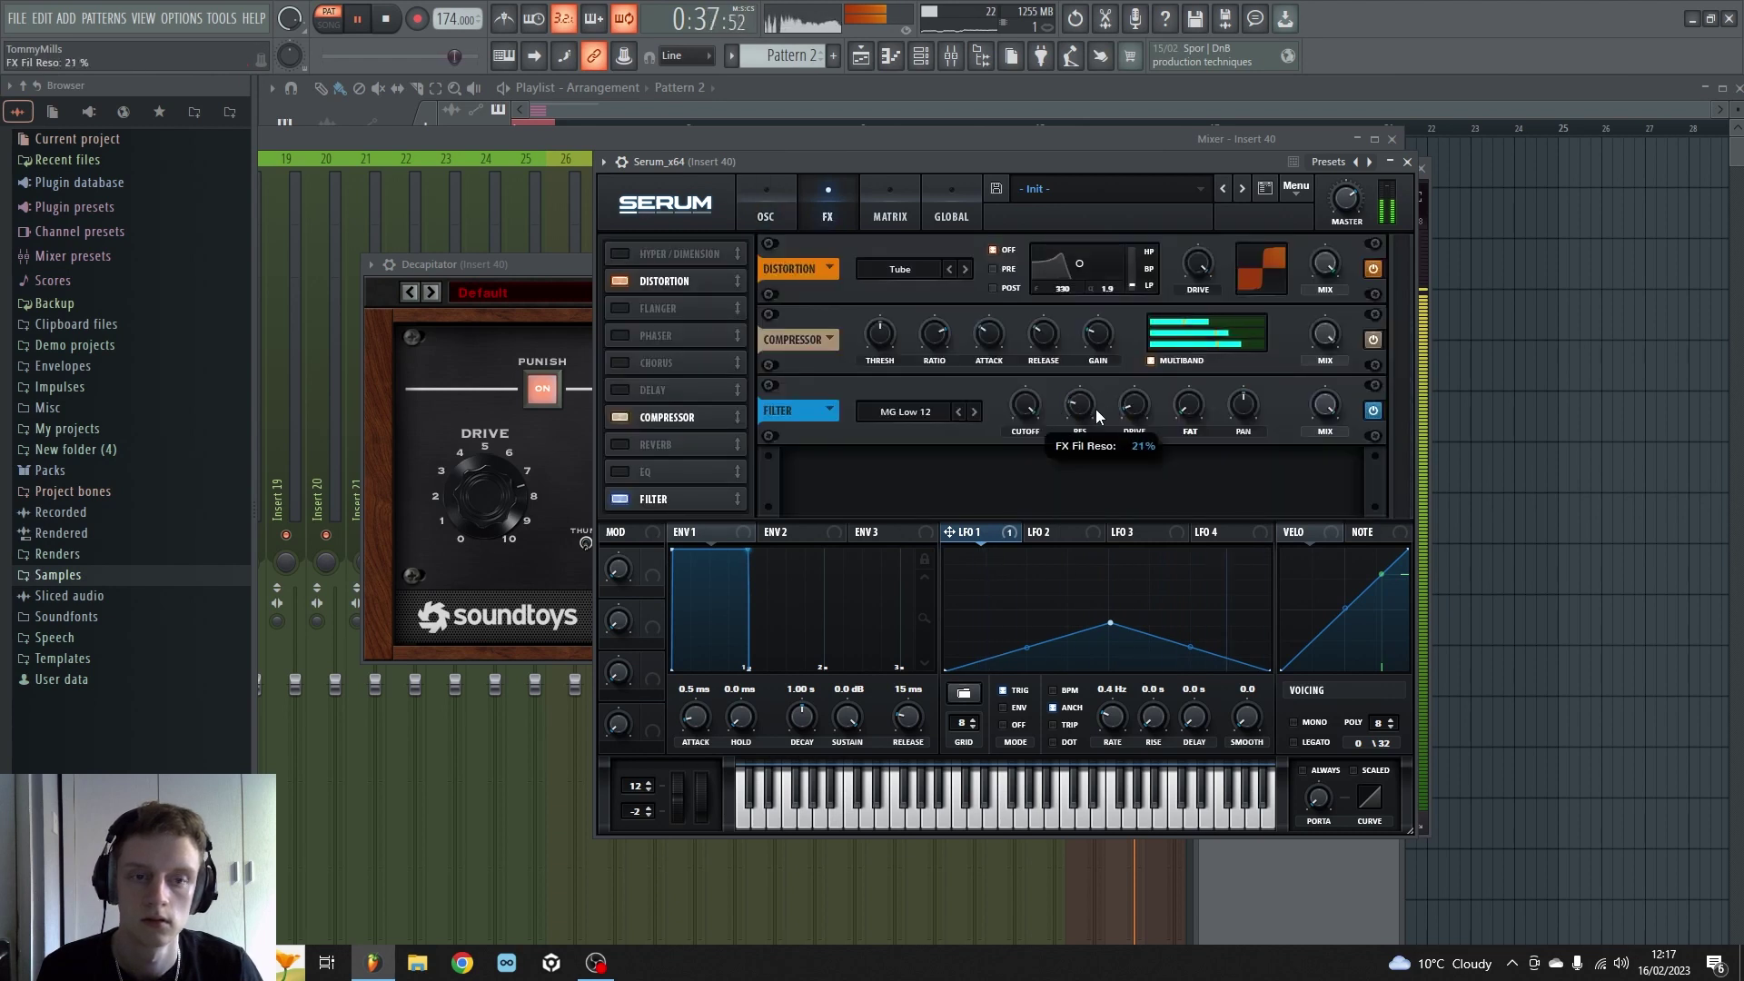
drag(1017, 499, 990, 527)
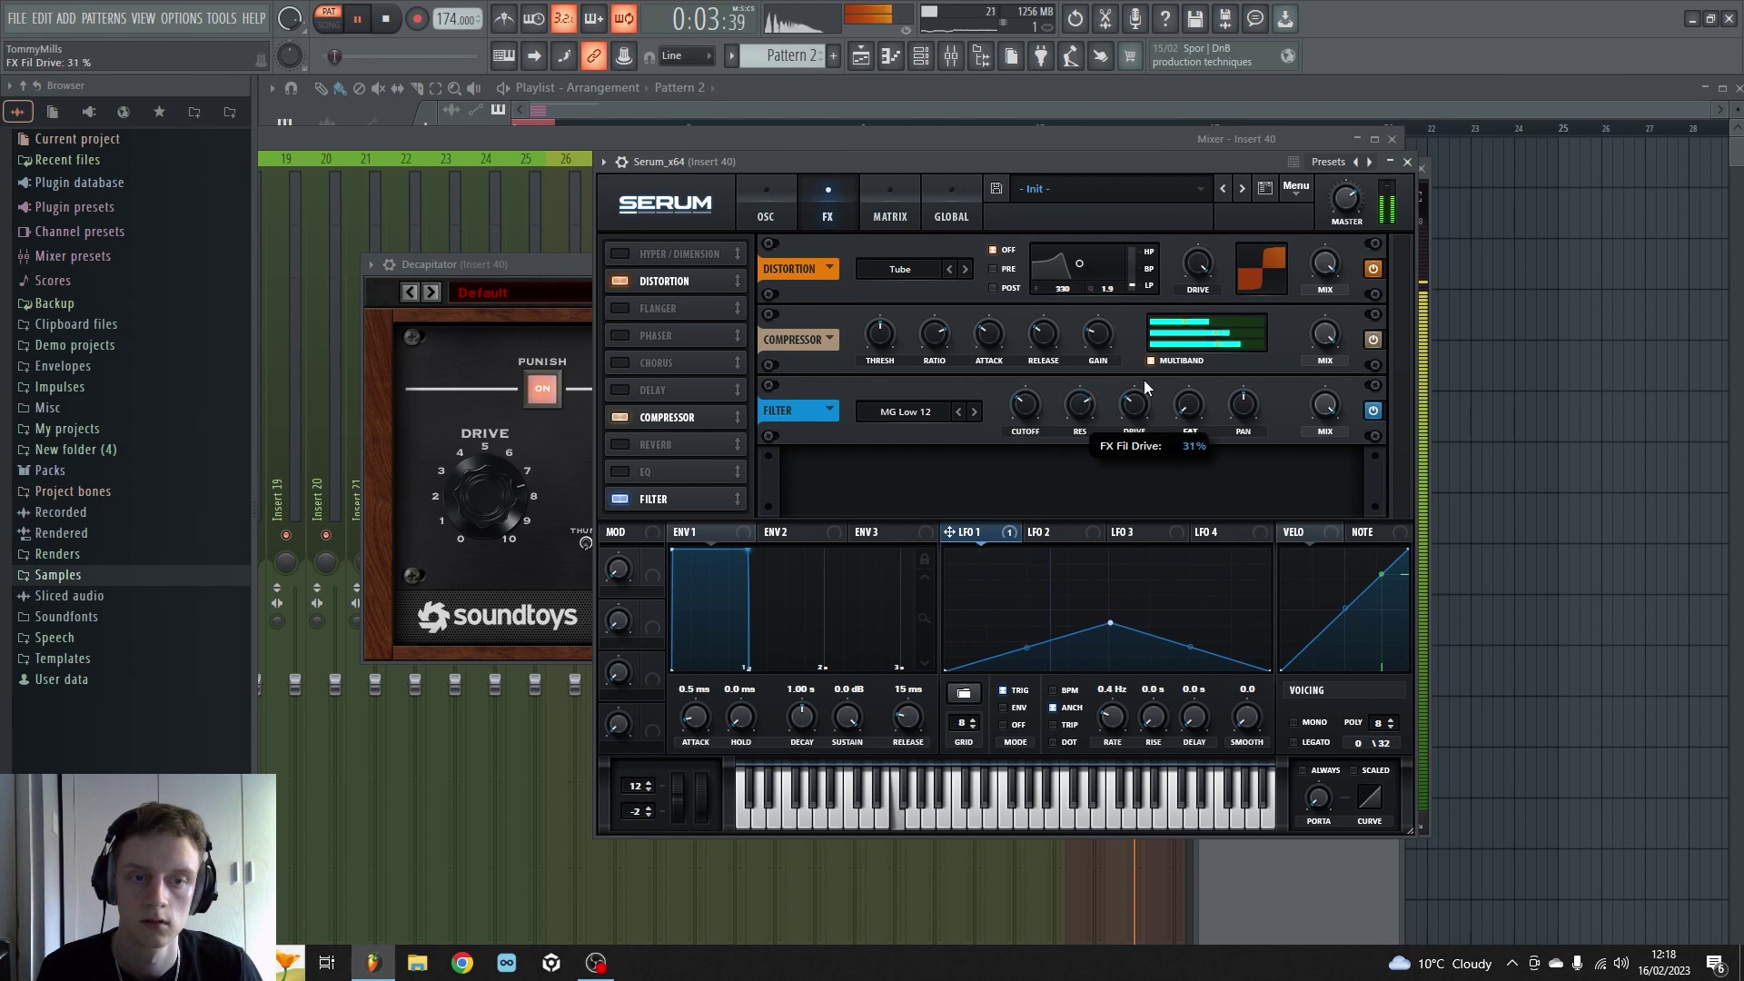
drag(1032, 411, 1063, 467)
key(space)
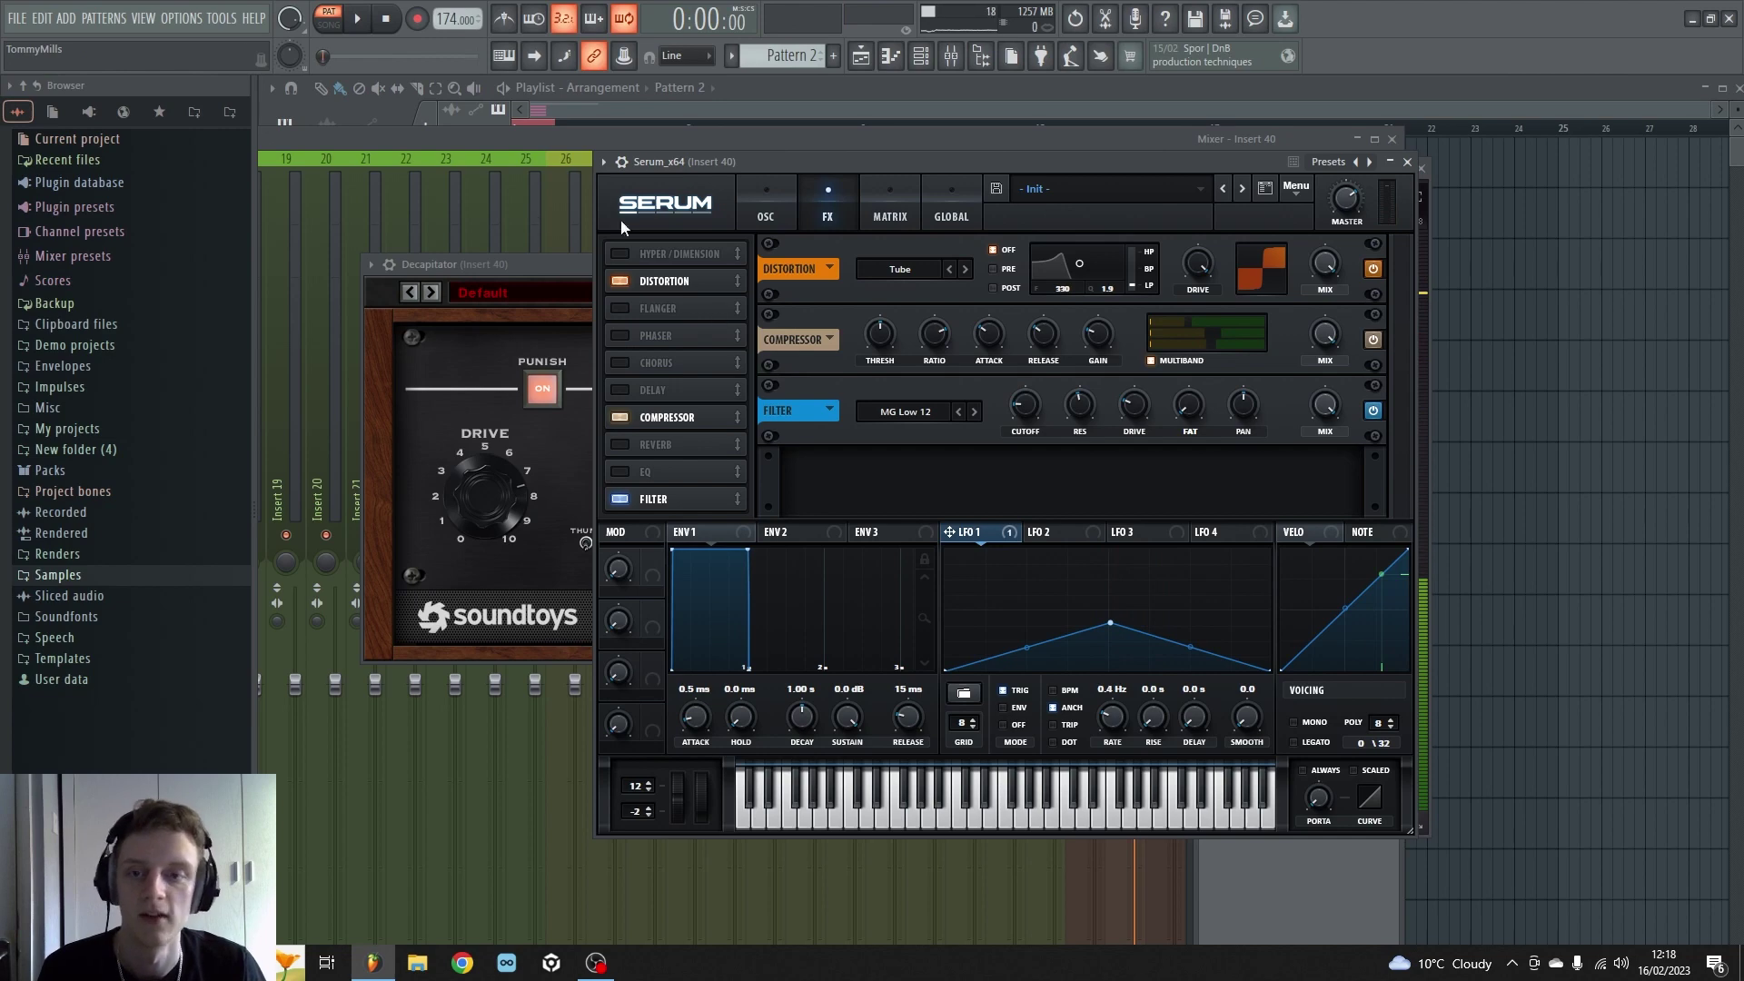
Step: Bypass Decapitator on insert 40 and move the mixer window clear of the Serum editor
click(957, 59)
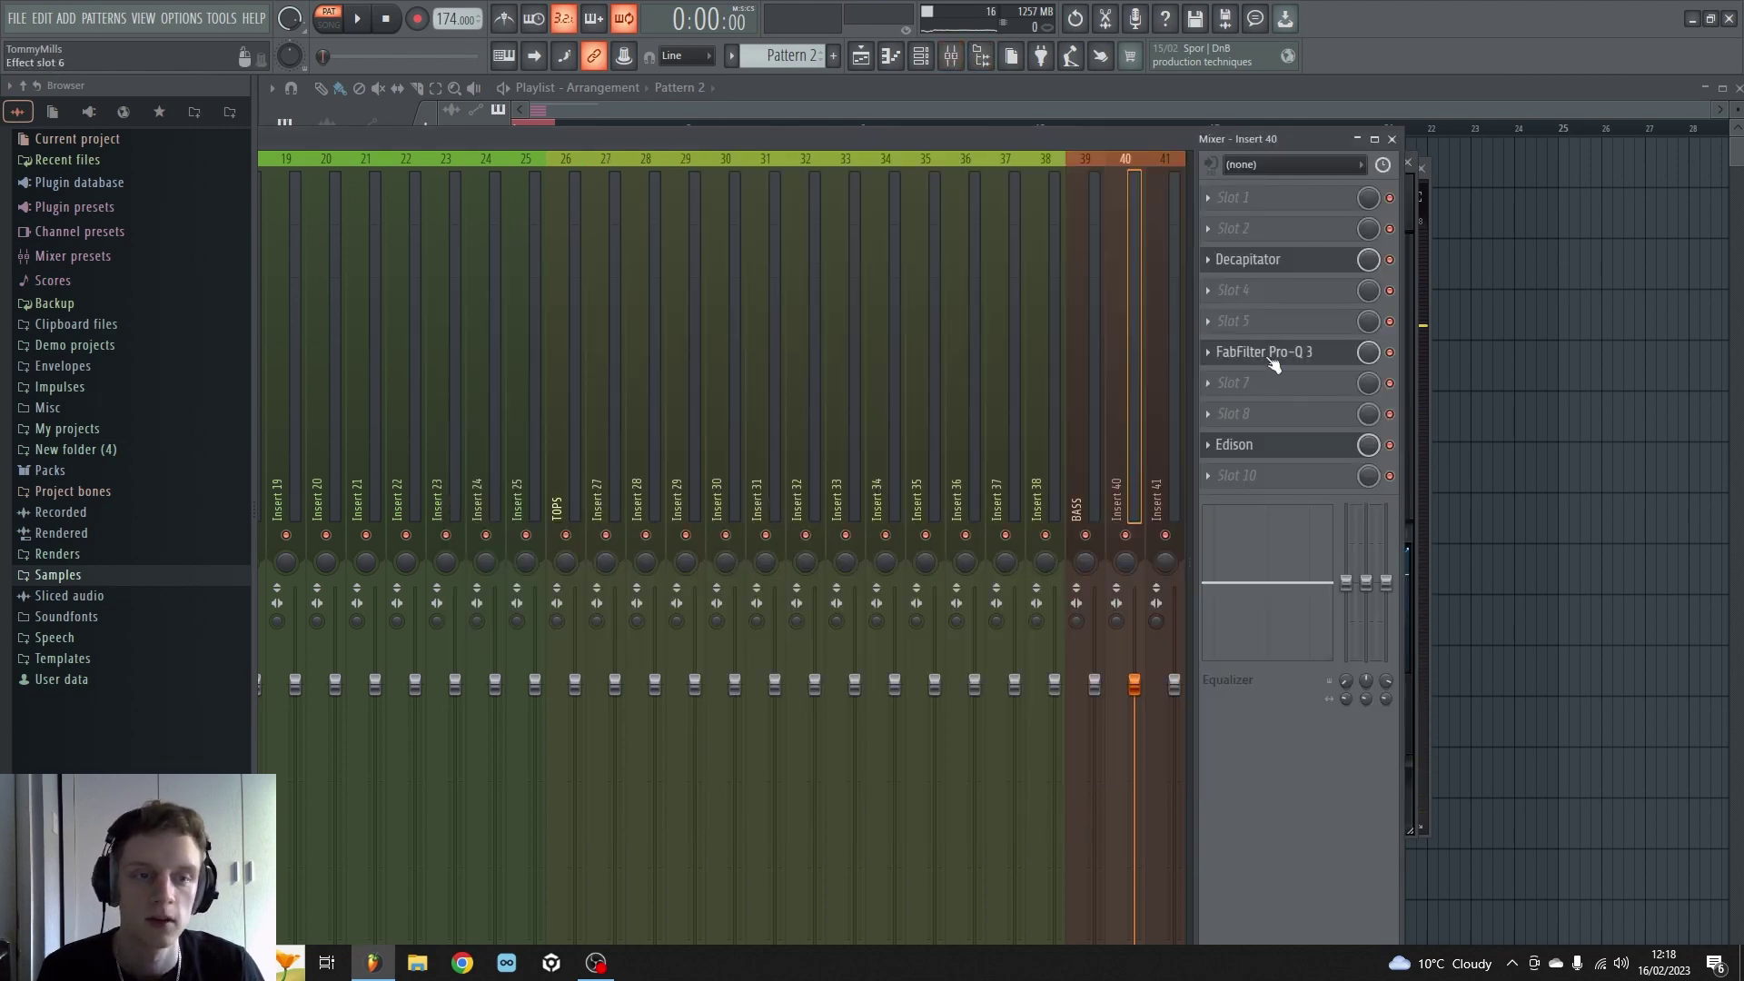
click(1389, 260)
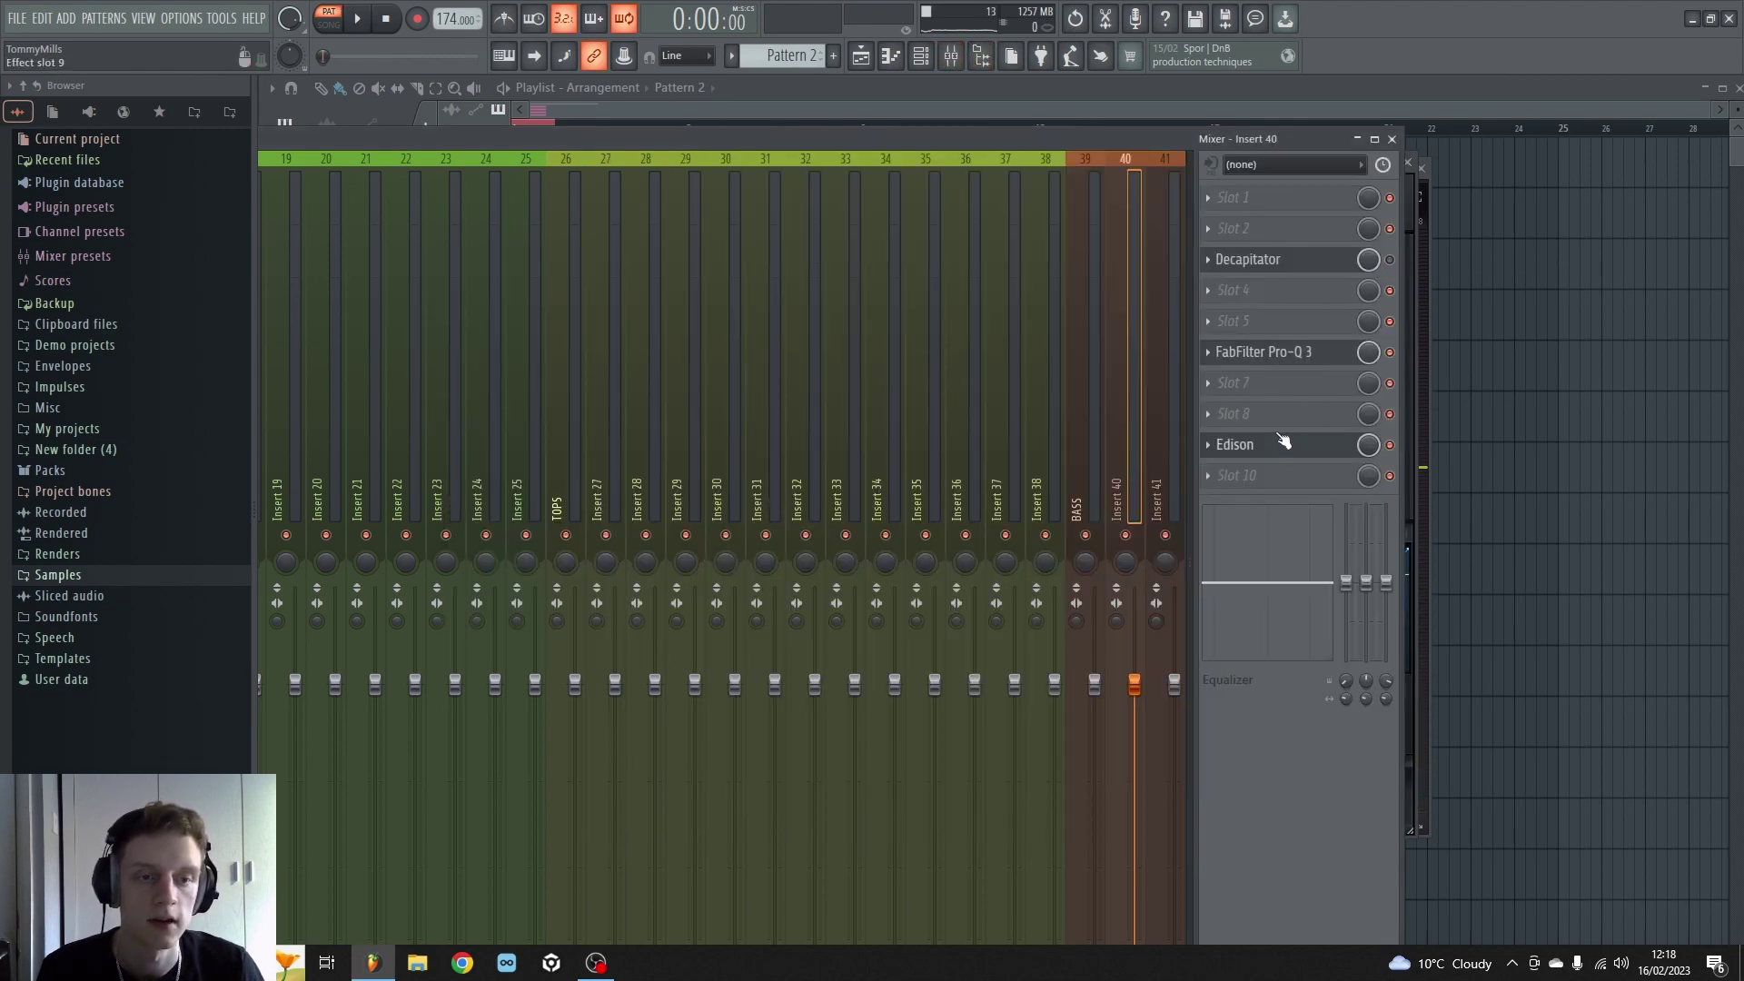
drag(1272, 138, 1208, 661)
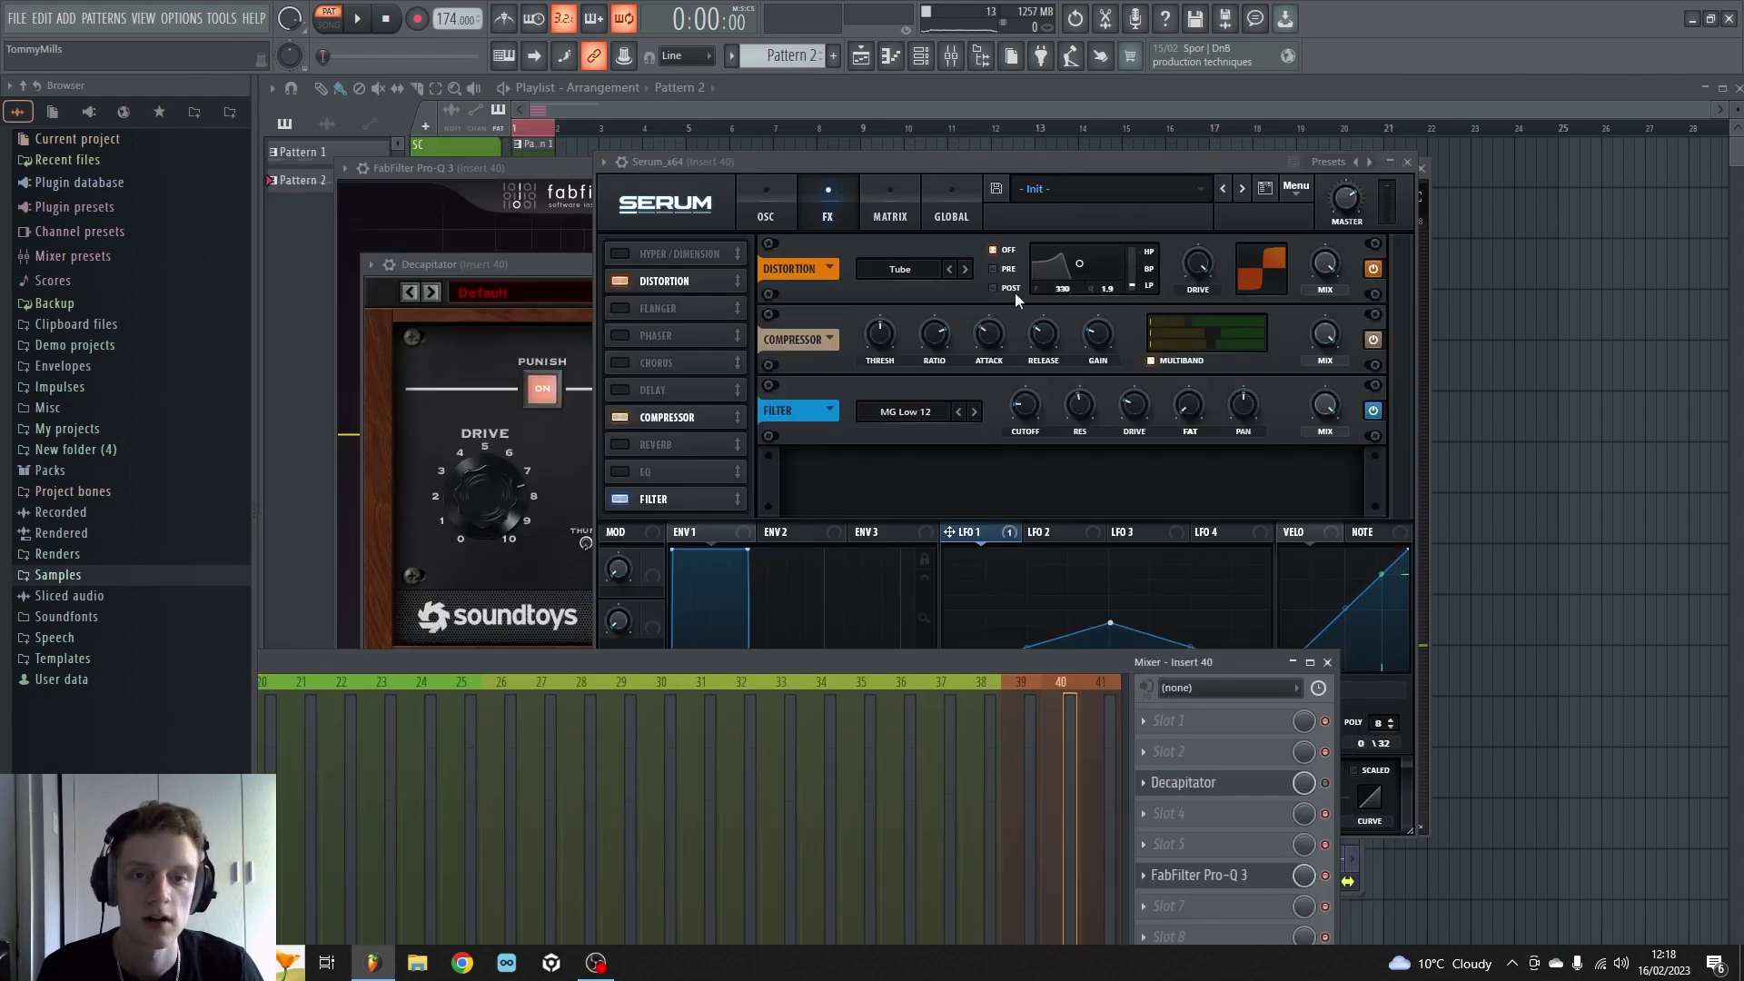
Step: Reset Serum to its initial preset to begin a new patch
click(914, 159)
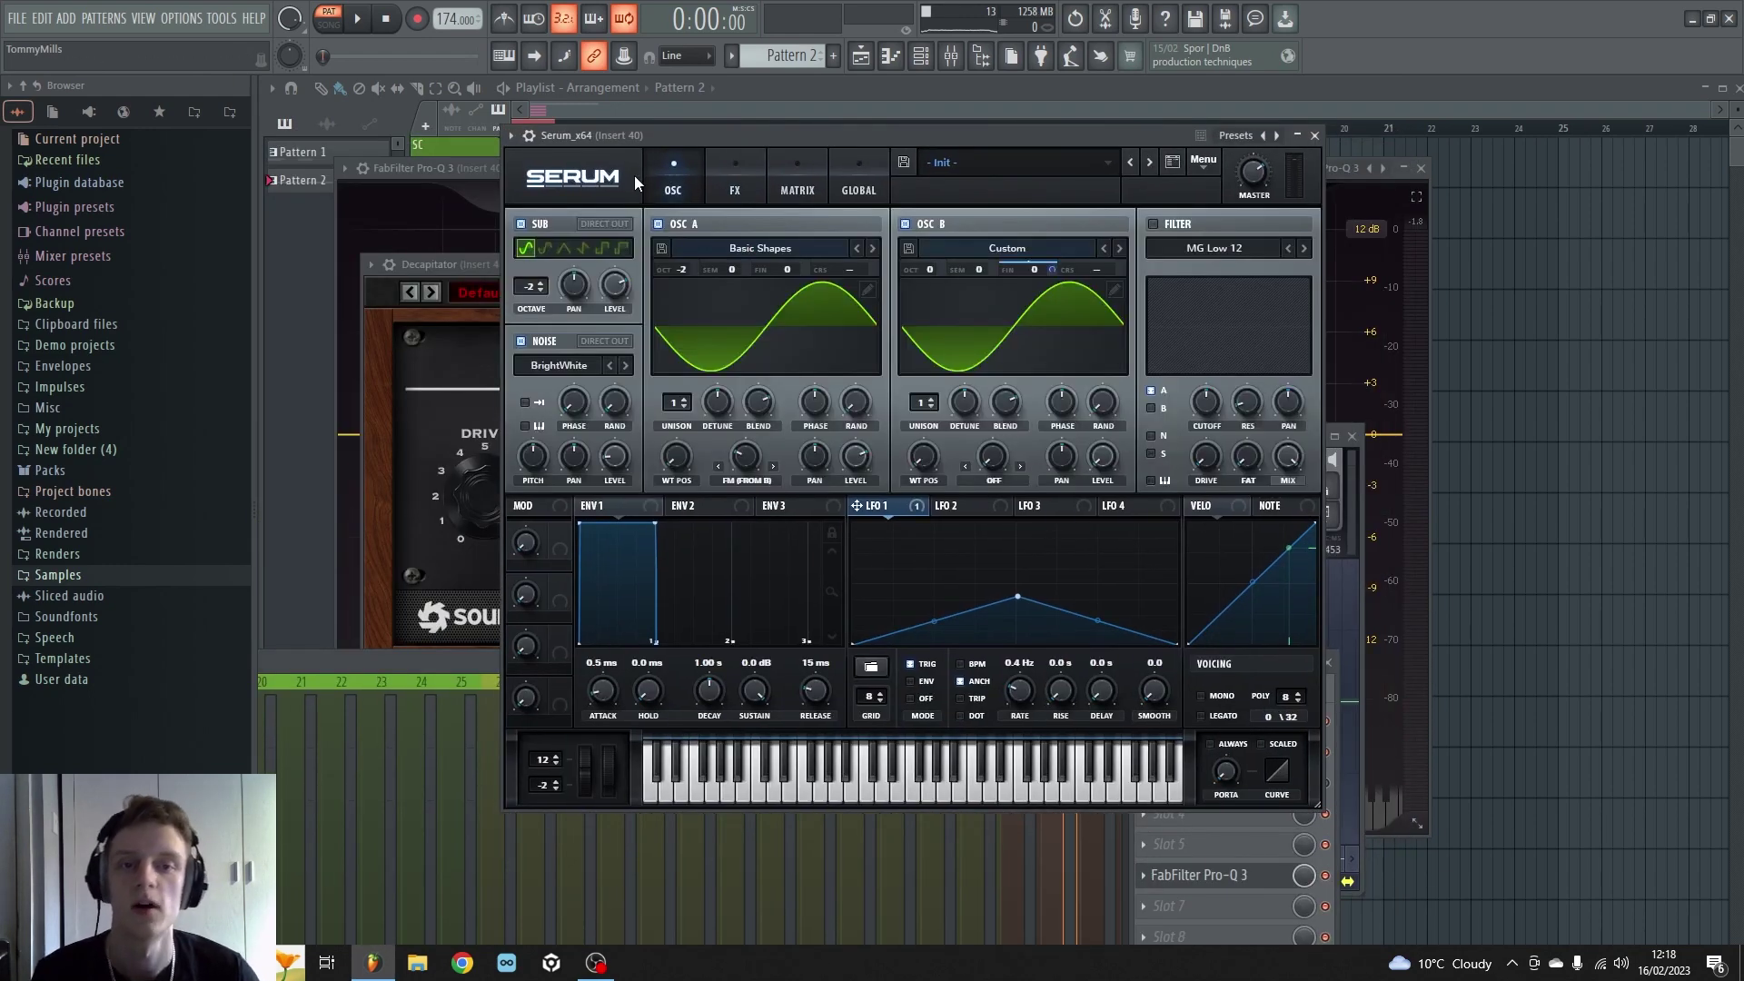
click(1203, 162)
click(1280, 254)
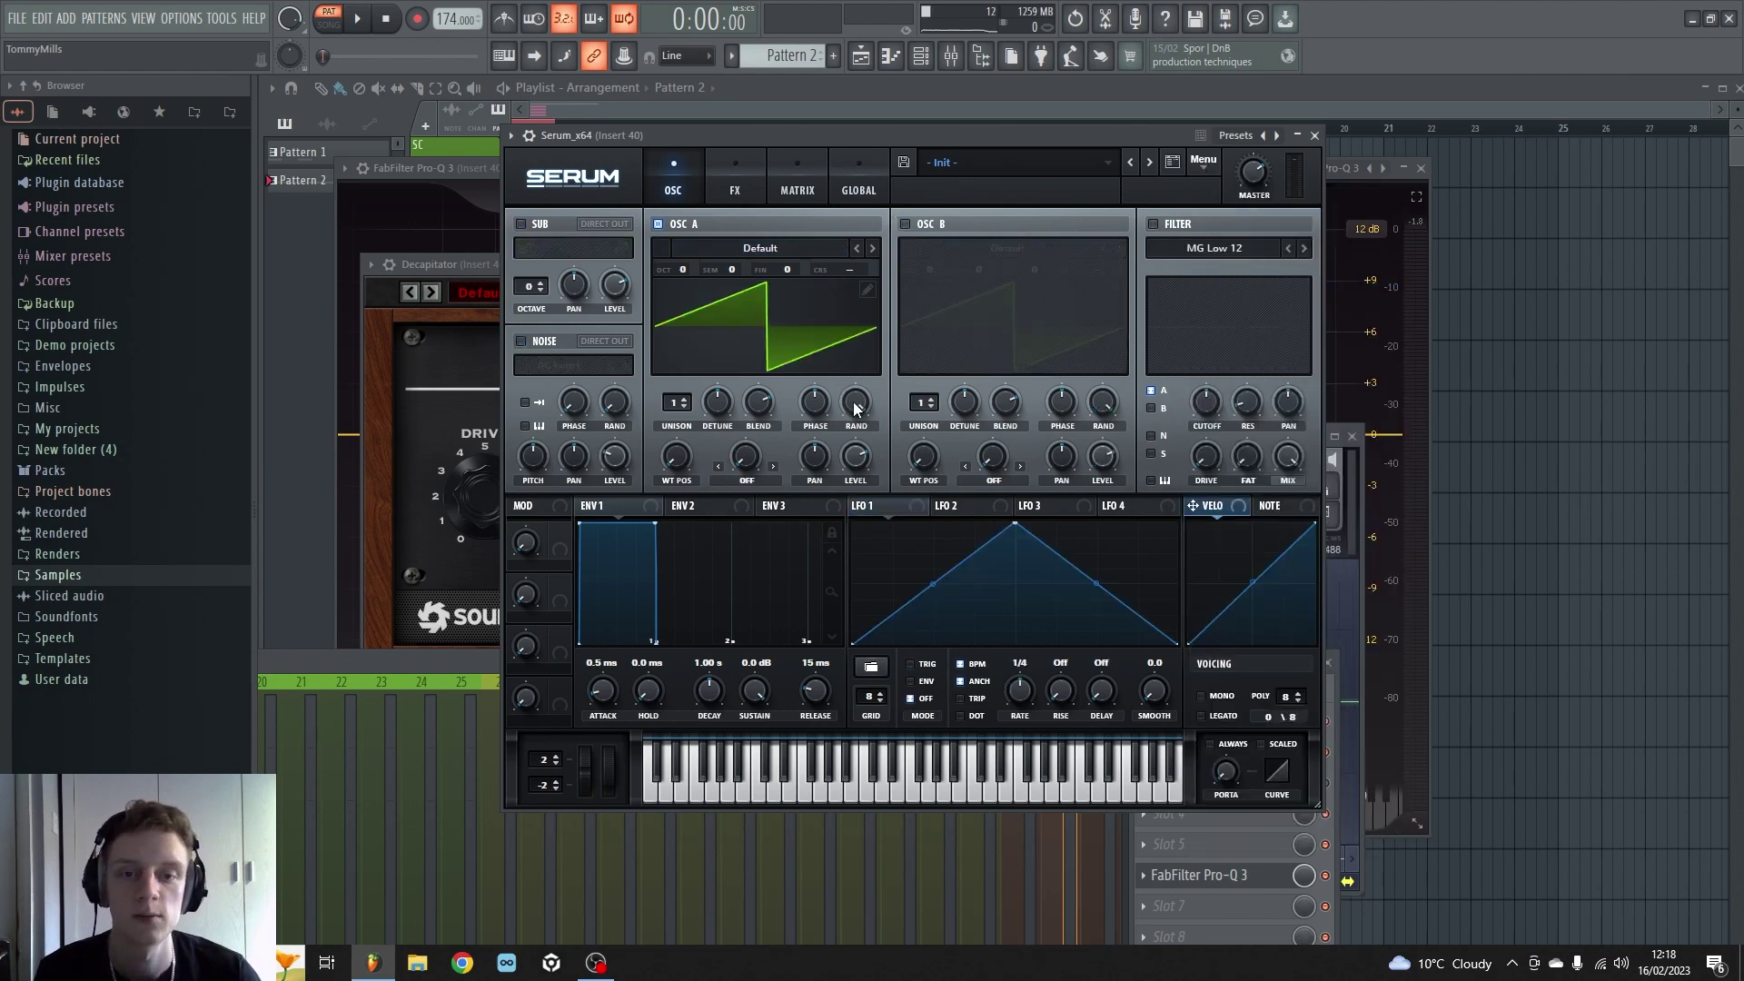
Step: Set oscillator A's random phase to 0% and load the Analog wavetable Basic Shapes
drag(855, 402, 790, 653)
click(743, 249)
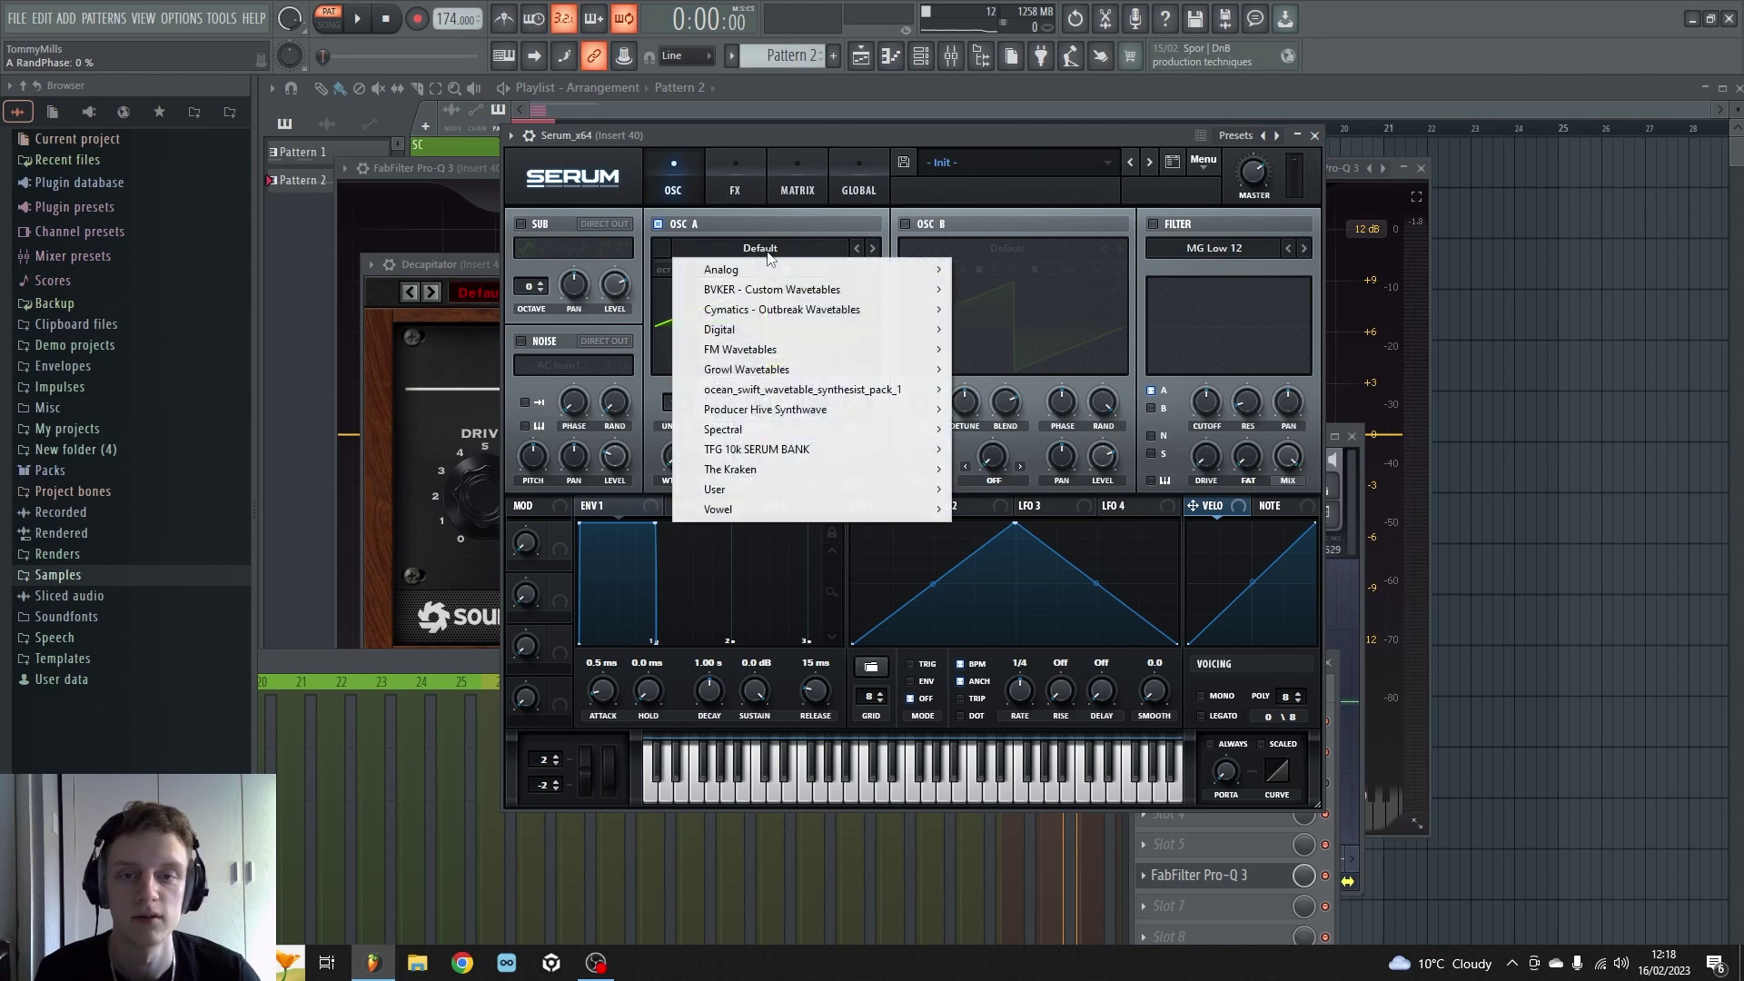
mouse_move(839, 273)
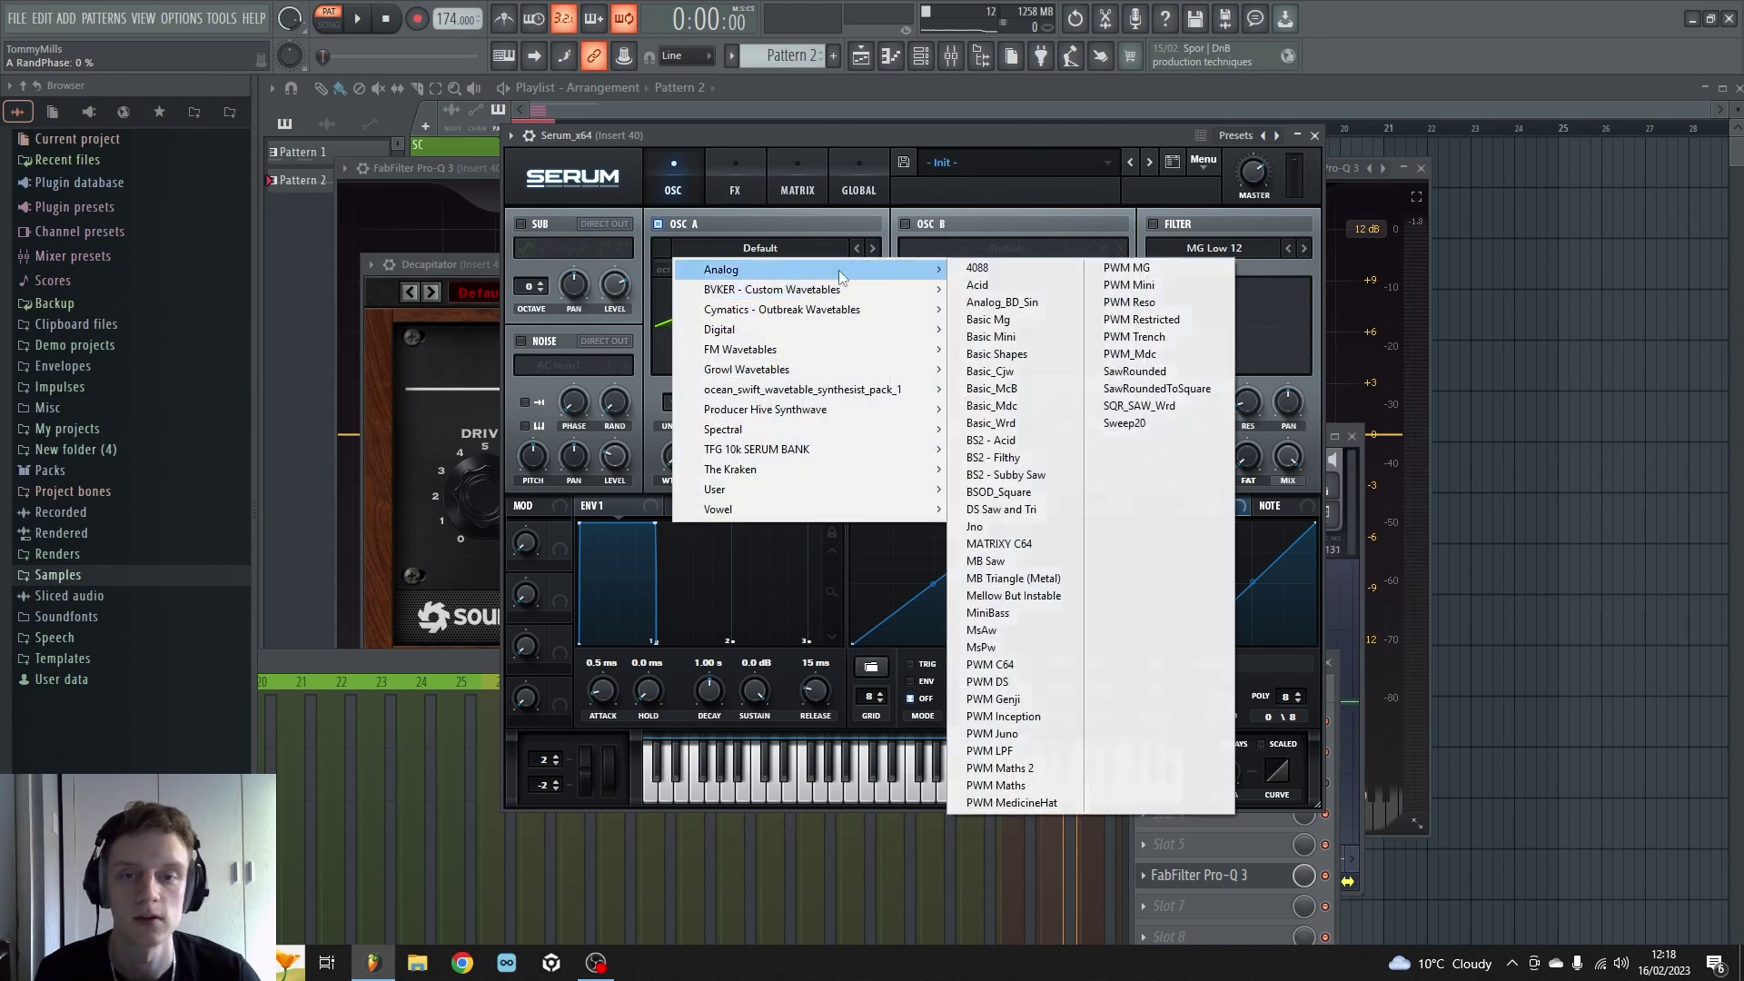
click(1061, 366)
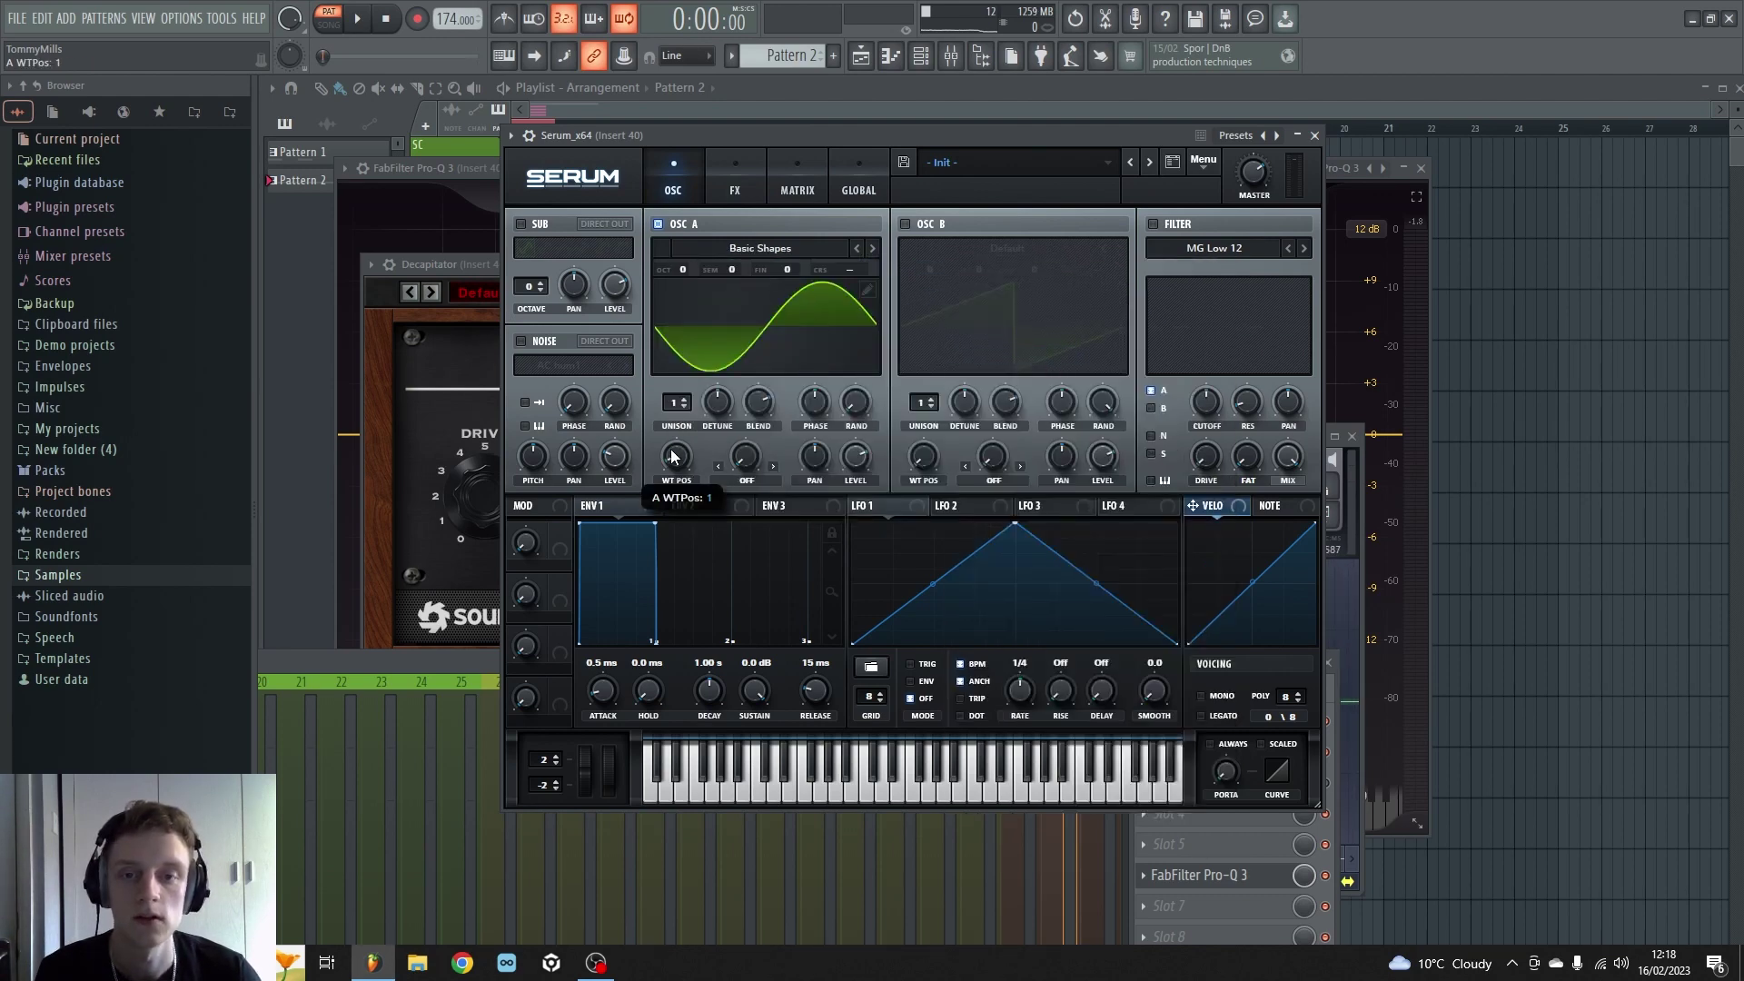
mouse_move(674, 457)
mouse_down()
mouse_move(663, 425)
mouse_move(643, 463)
mouse_up()
Step: Delete Decapitator from slot 3 of mixer insert 40
drag(499, 657, 498, 438)
click(1170, 554)
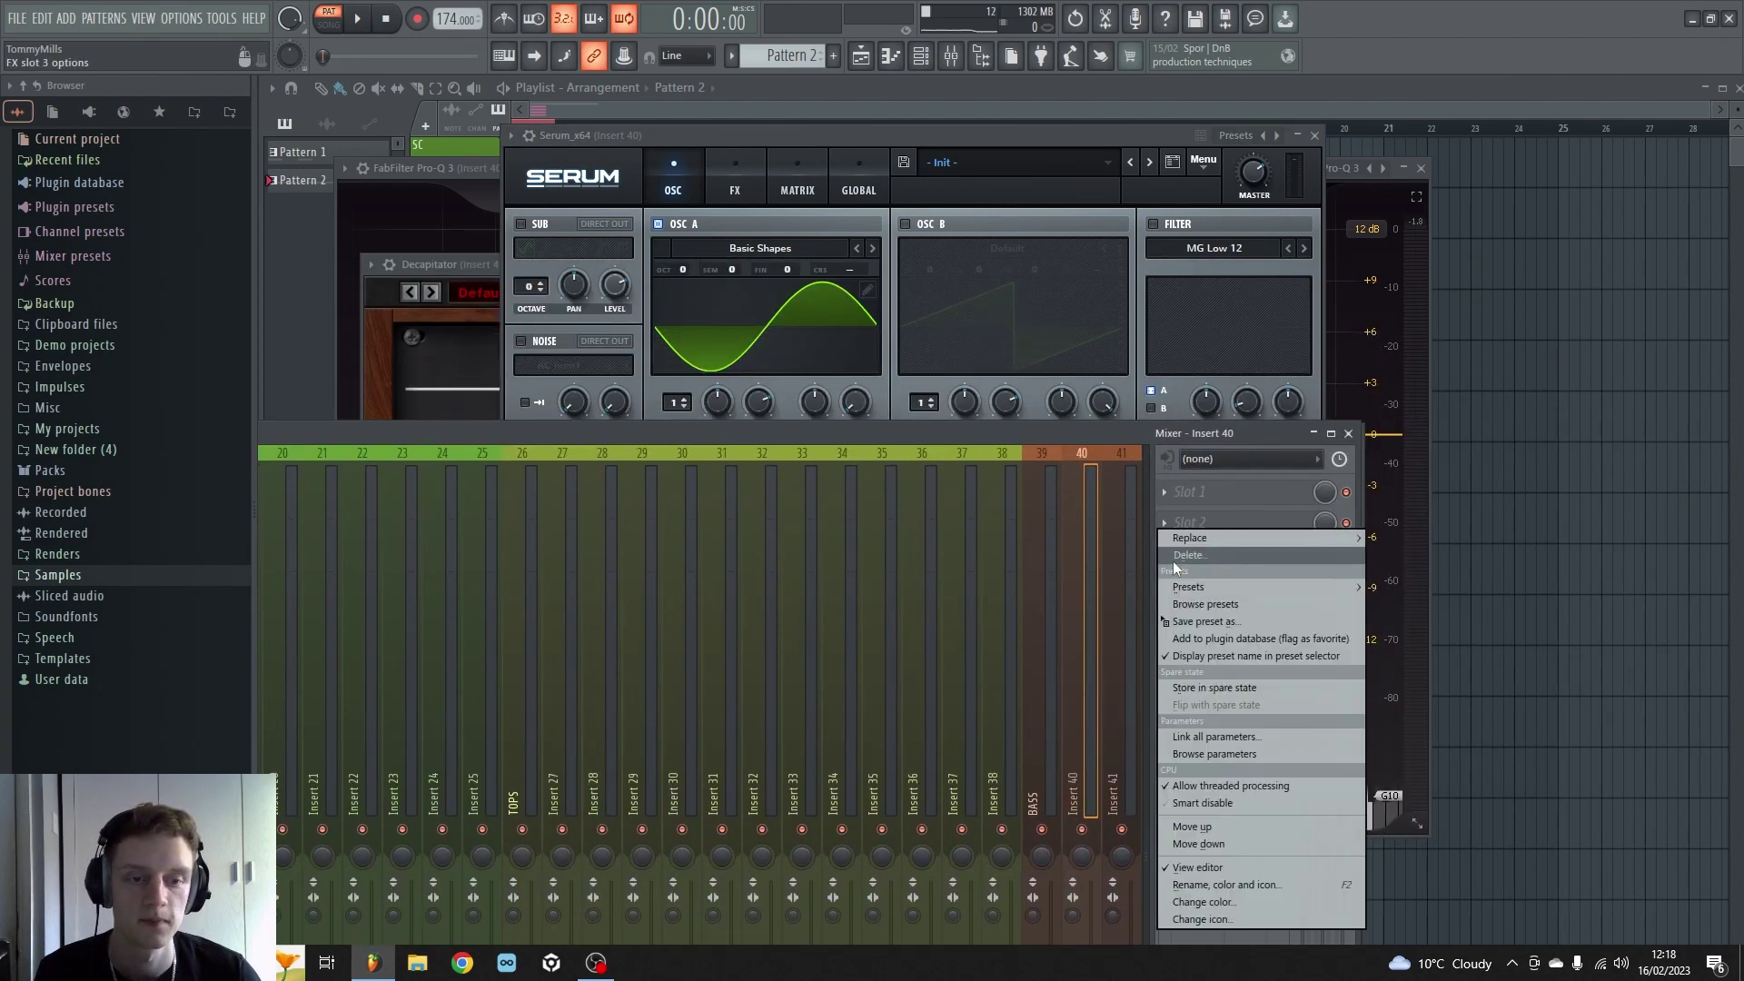
click(1174, 556)
click(946, 549)
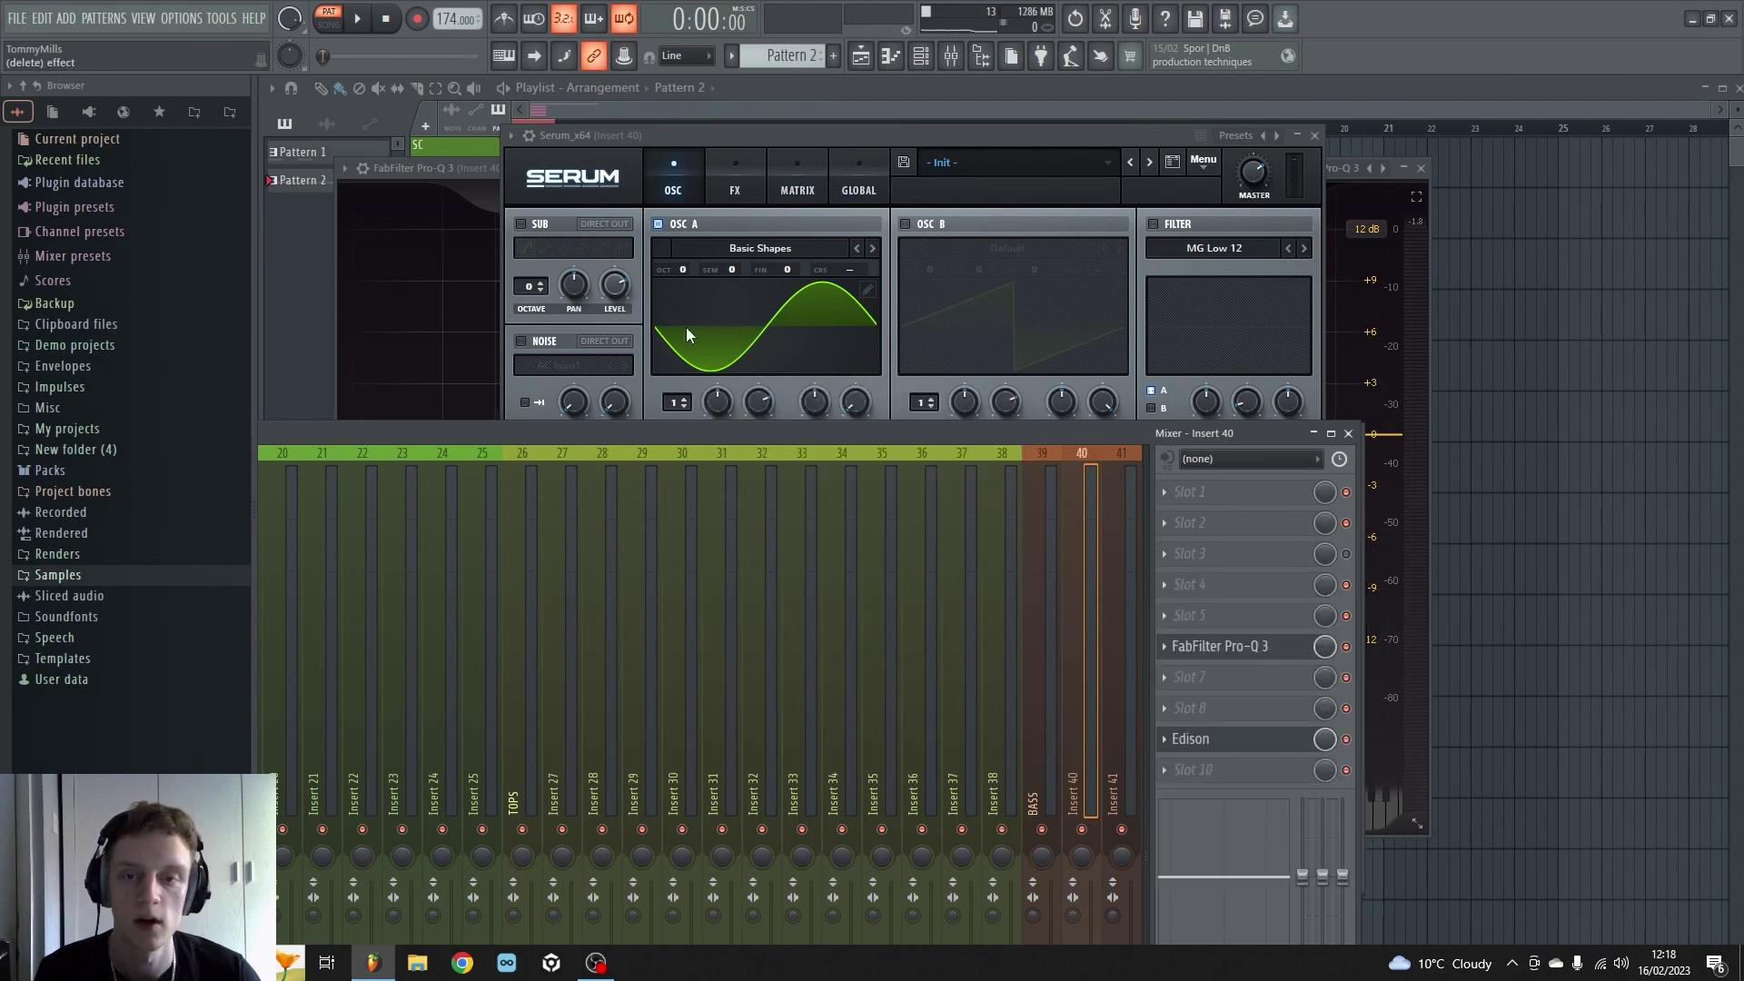
Step: Set oscillator A's octave to -2 and re-enable the empty slot 3 on insert 40
click(681, 283)
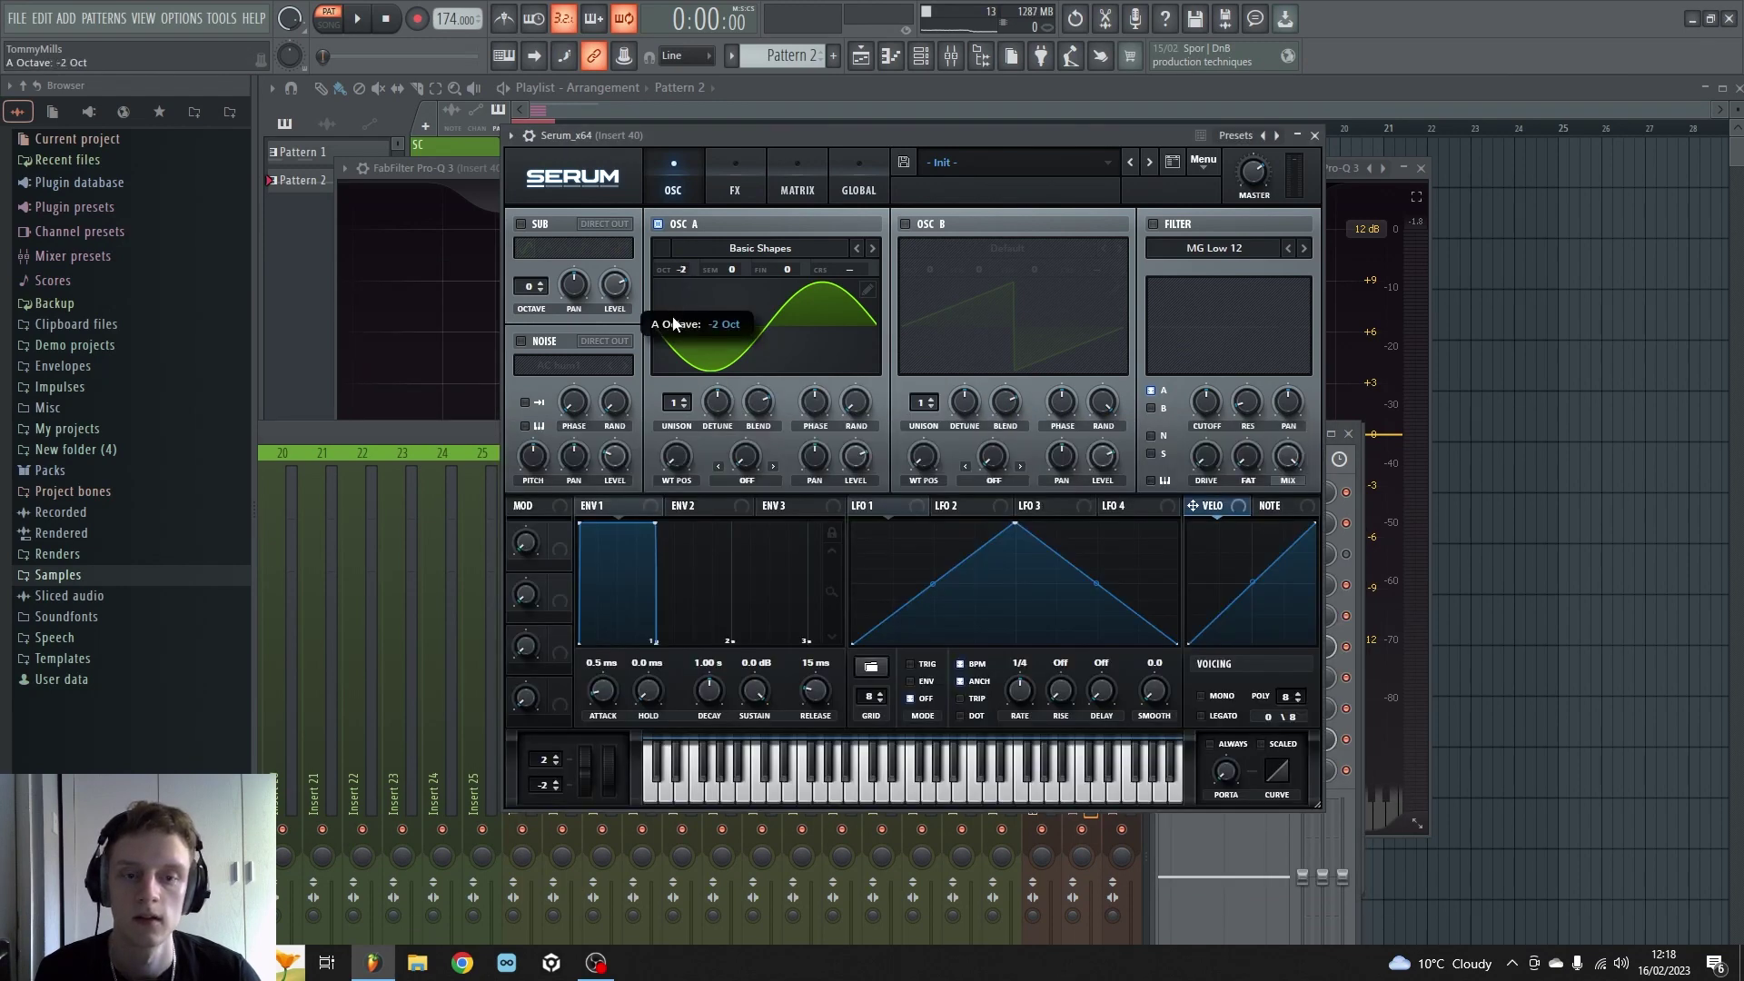
click(1358, 574)
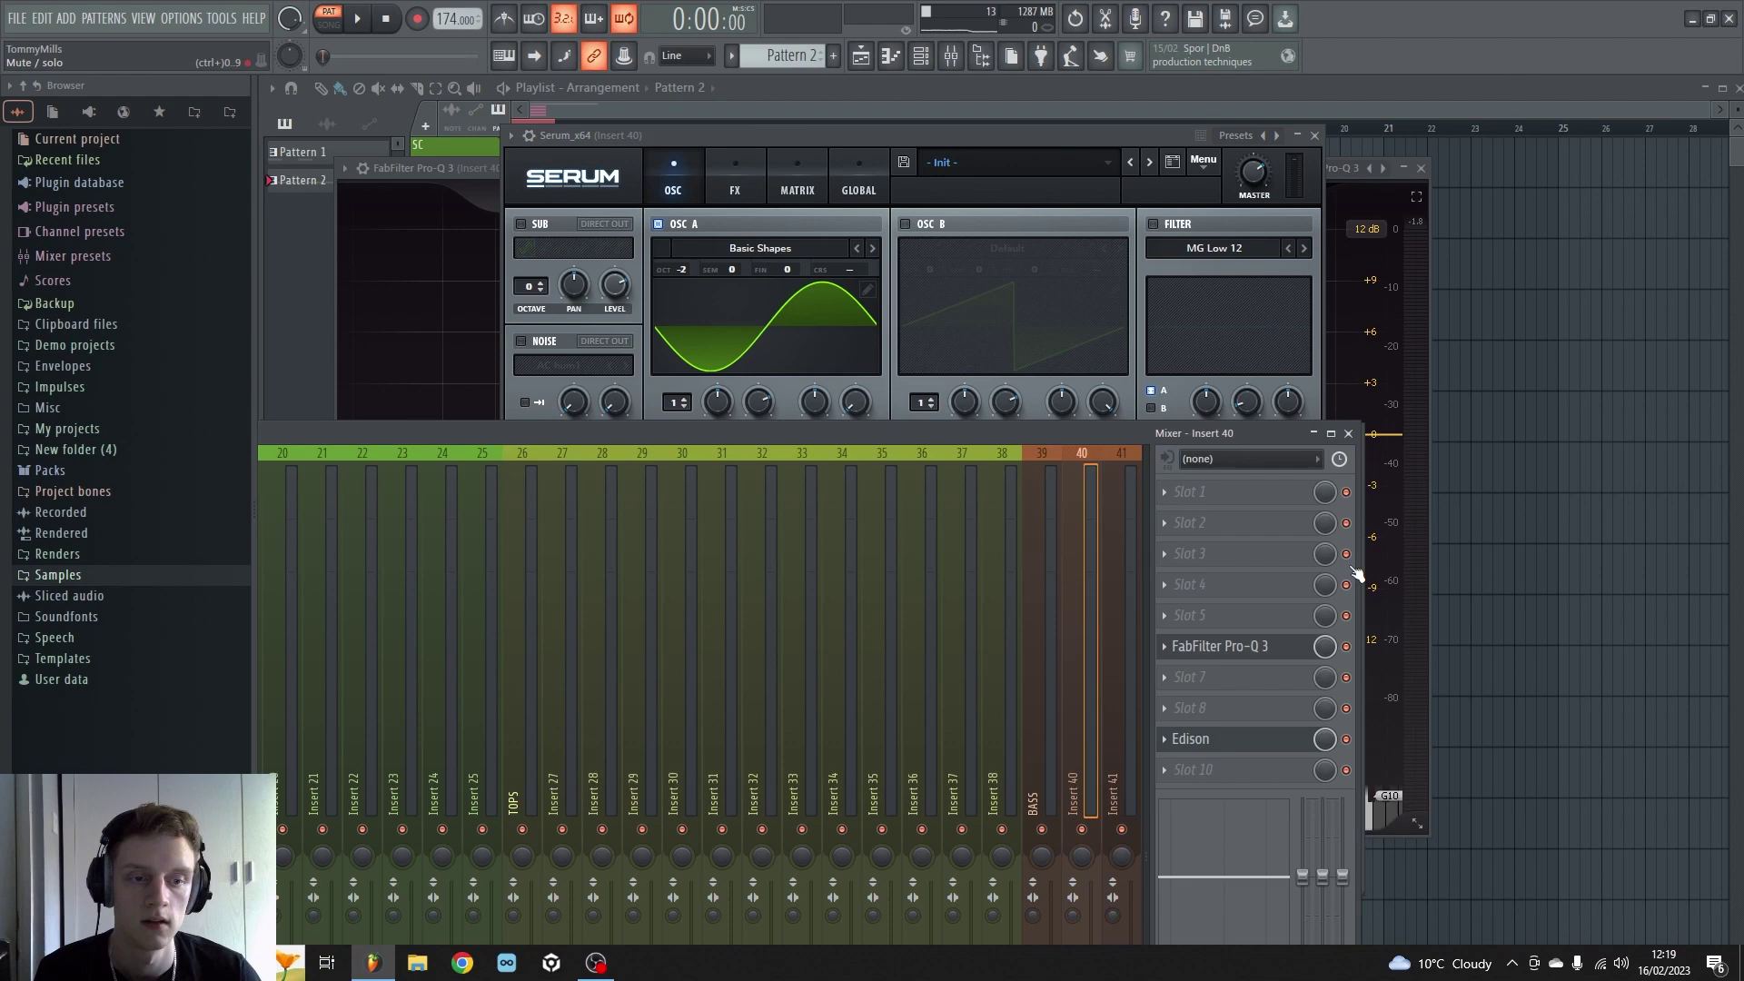
Step: Open FabFilter Pro-Q 3 to examine the sine's spectrum during playback, placing its window beside the mixer
click(1255, 648)
key(space)
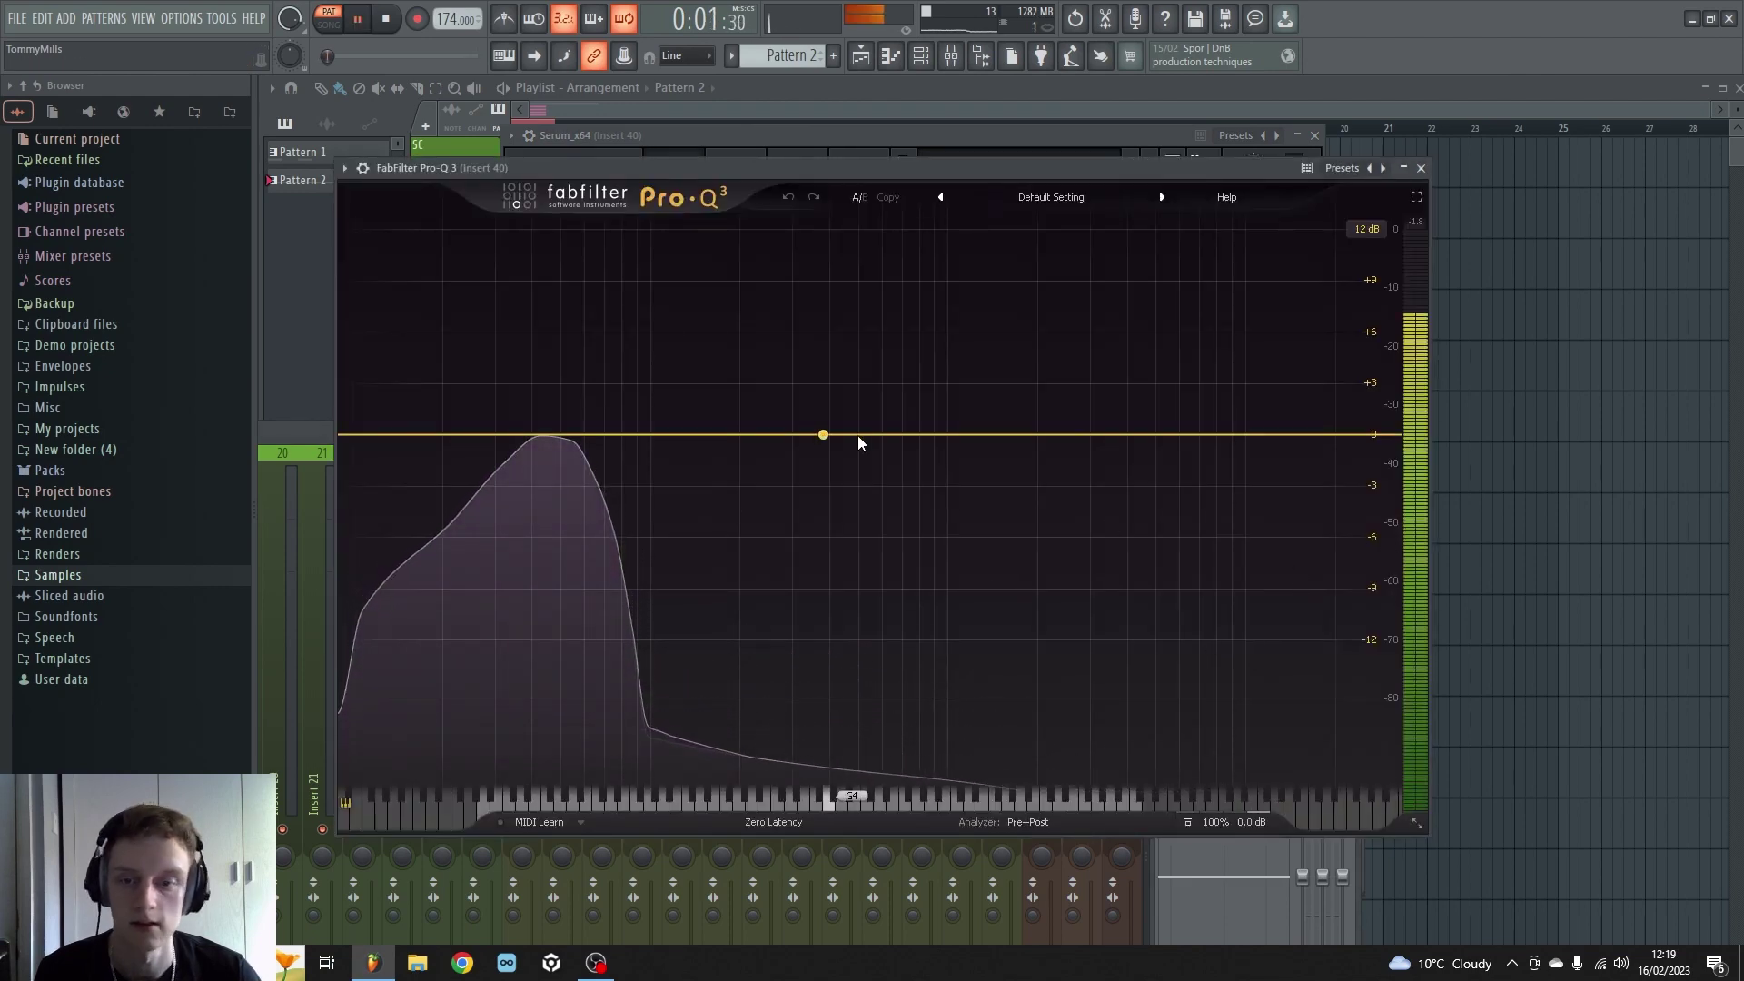
drag(815, 167, 895, 552)
Step: Load Frequency Shifter into slot 3 of mixer insert 40
click(1222, 551)
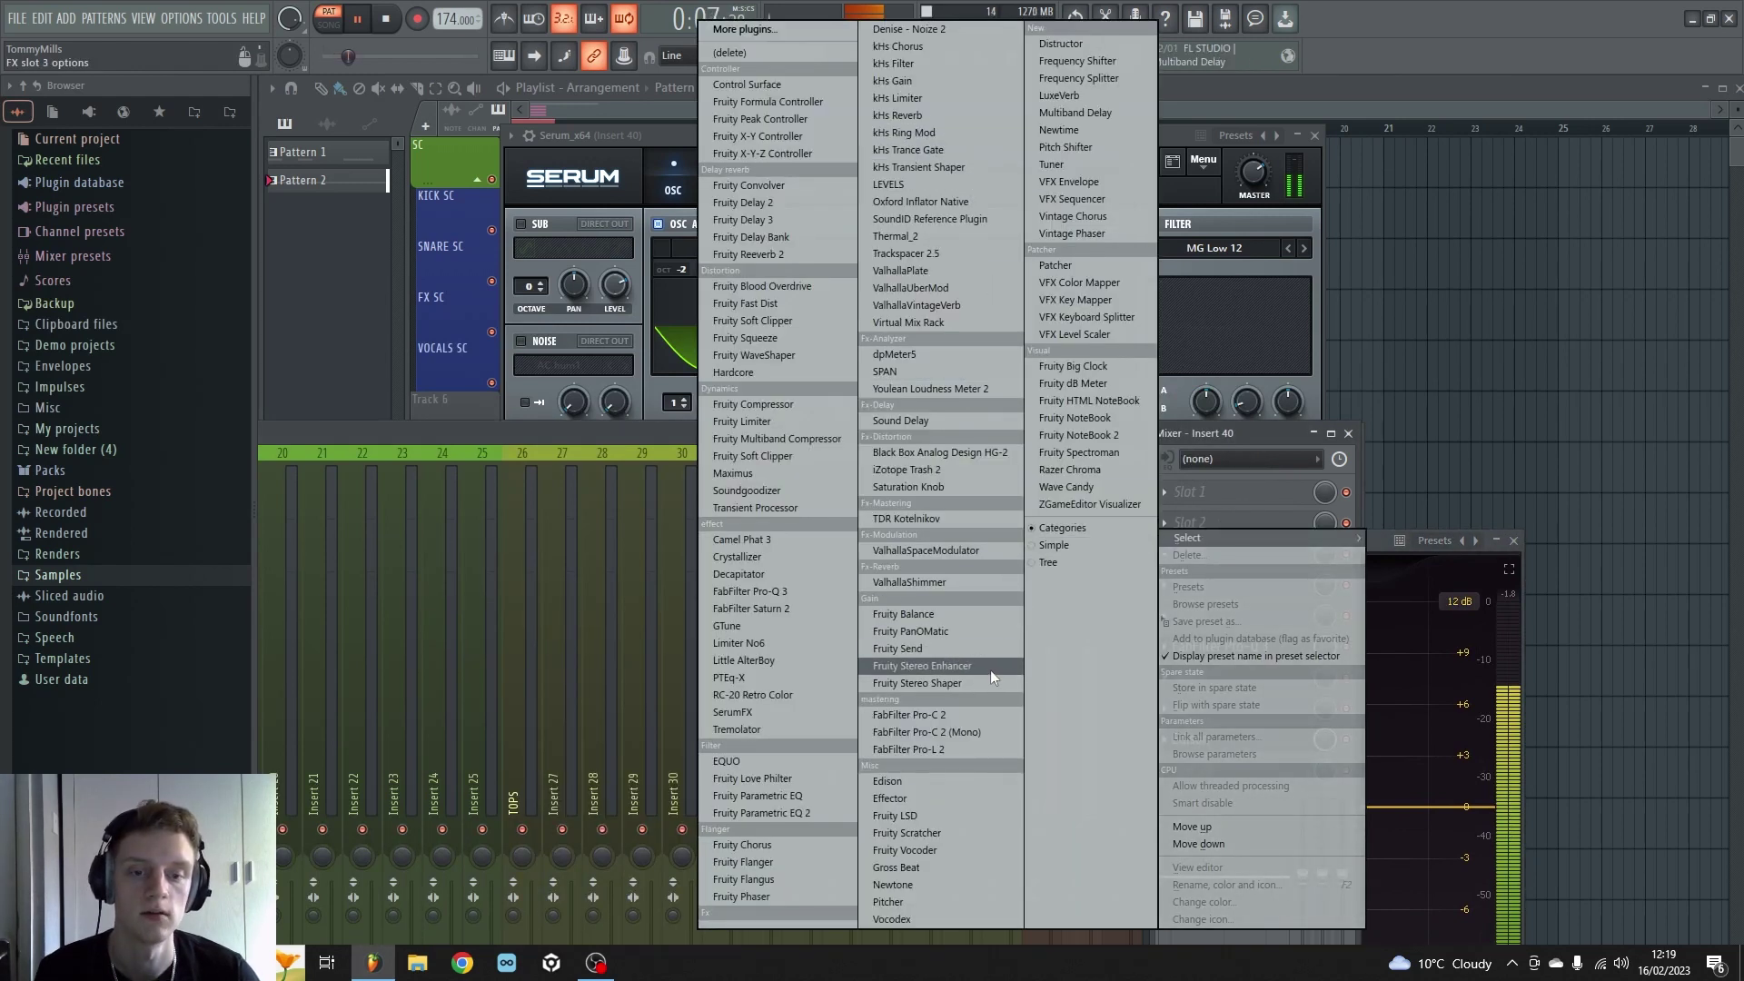
click(1082, 63)
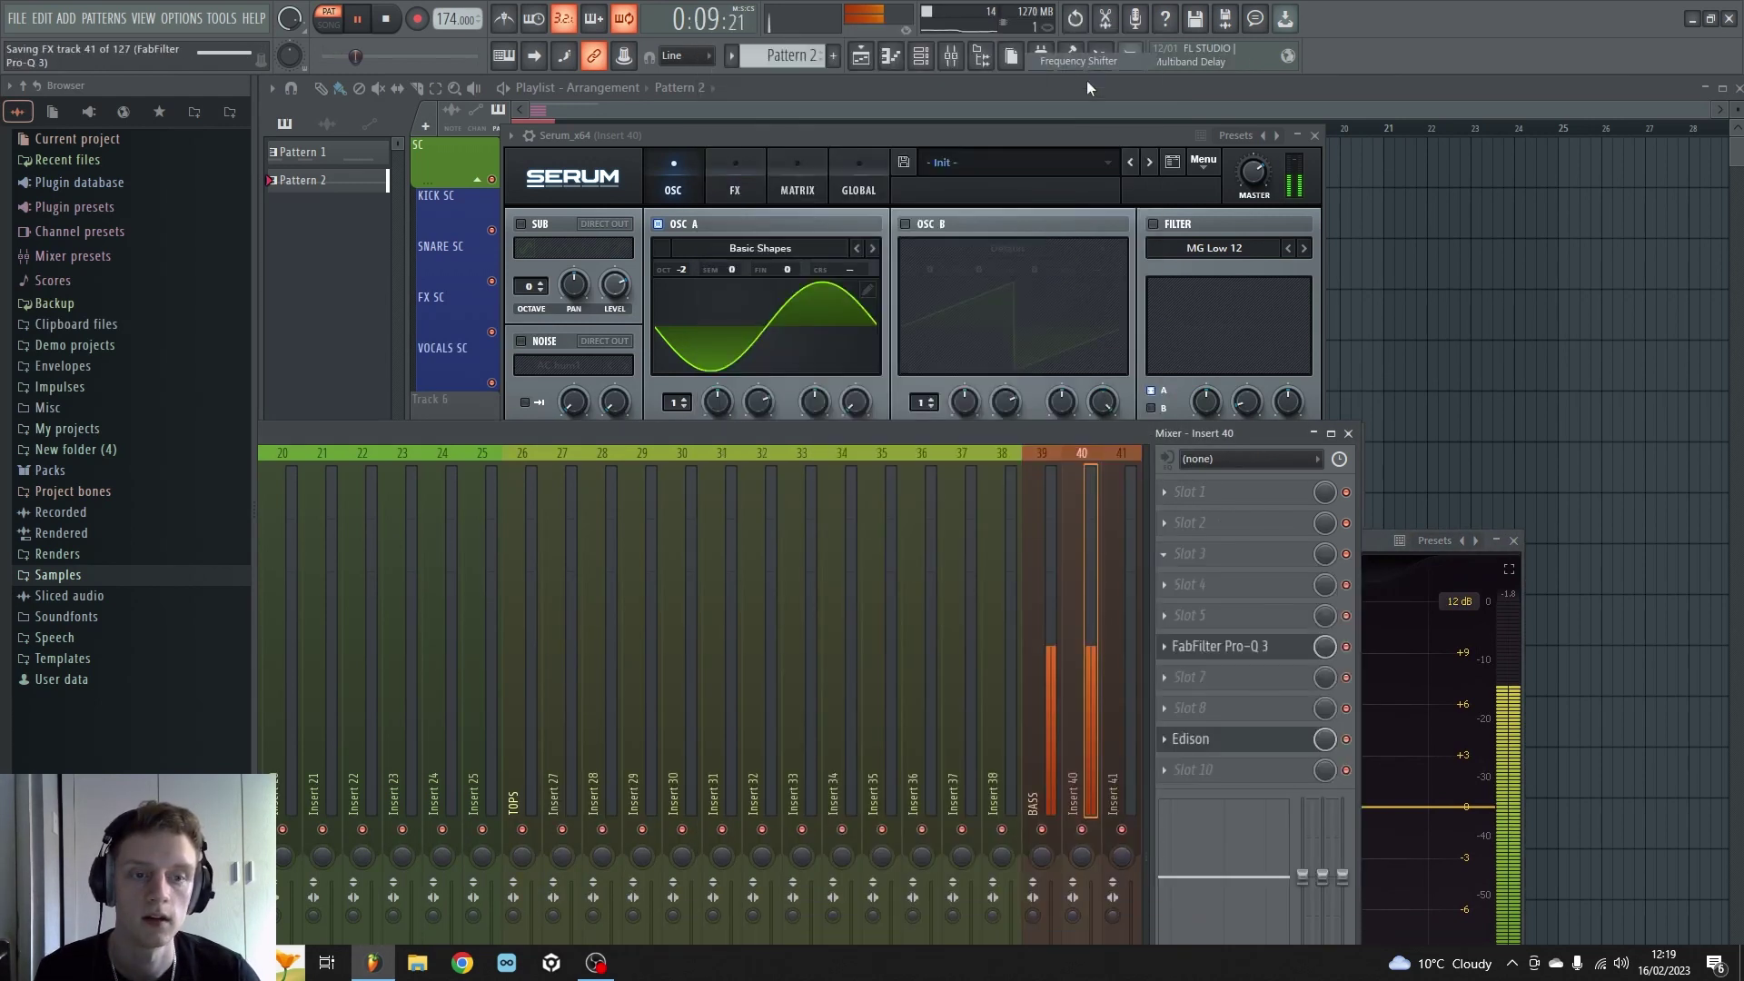
Step: Place Pro-Q 3 and Frequency Shifter side by side, and sweep the shifter's frequency down to 0.15 Hz
drag(1371, 547, 1689, 222)
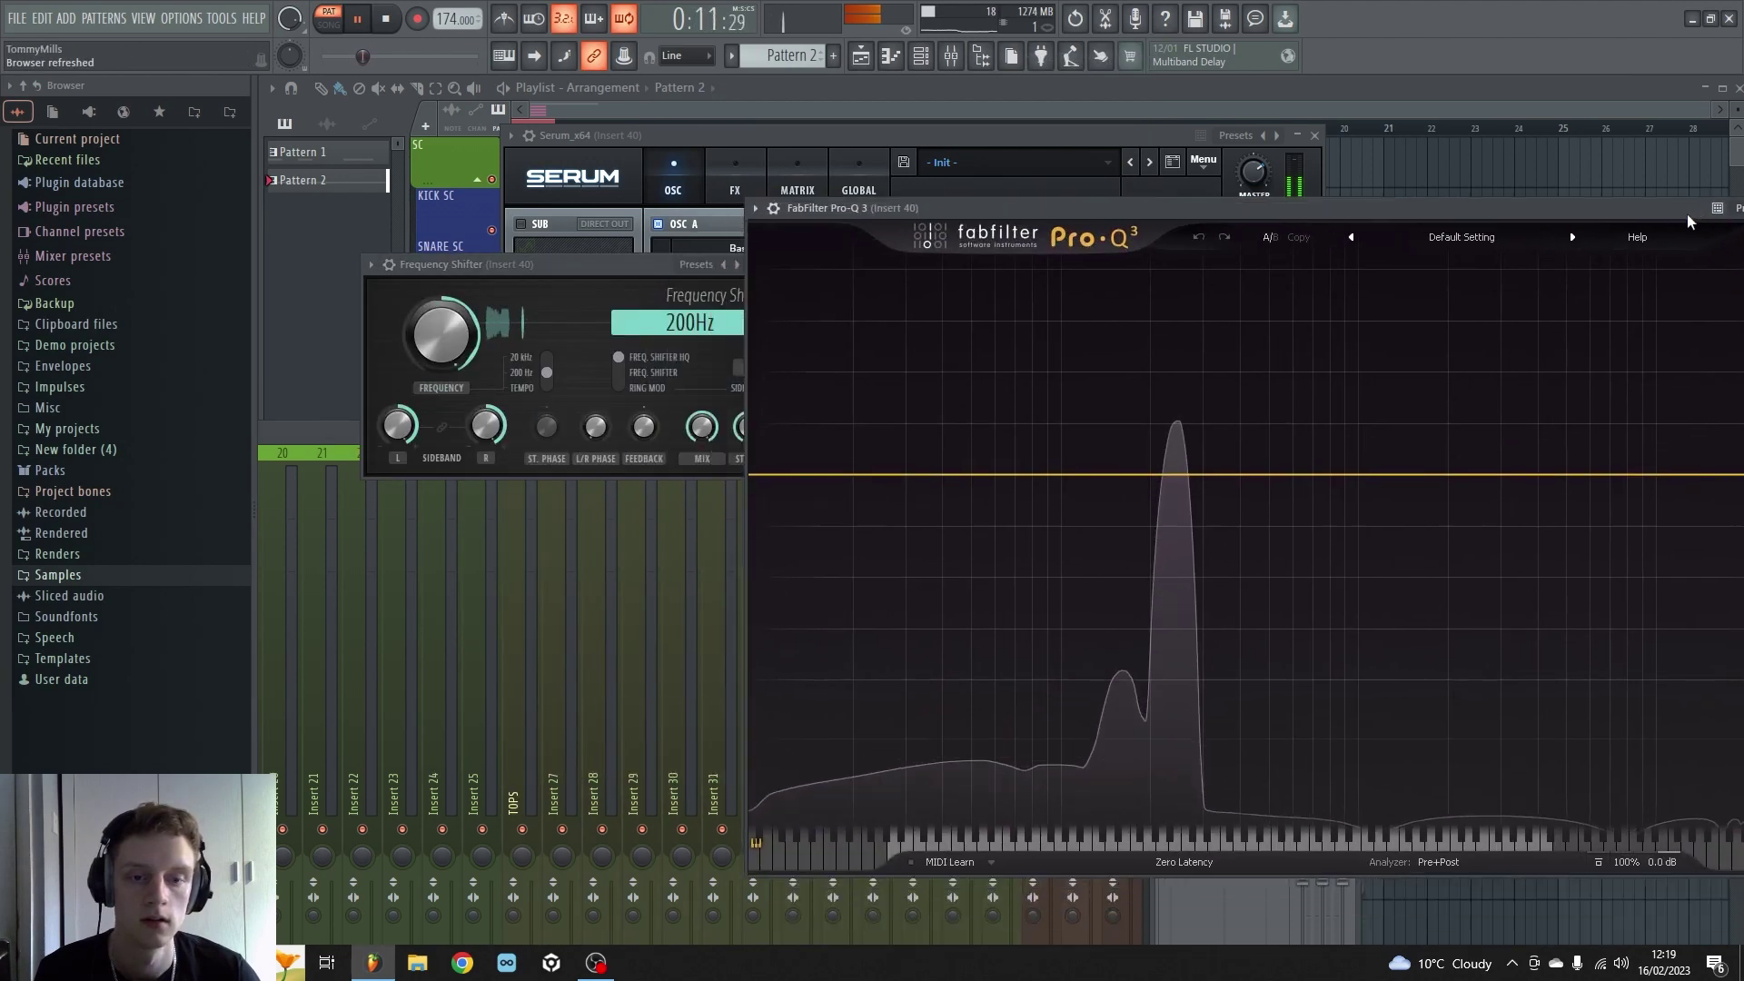
drag(445, 264, 380, 251)
drag(374, 320, 374, 395)
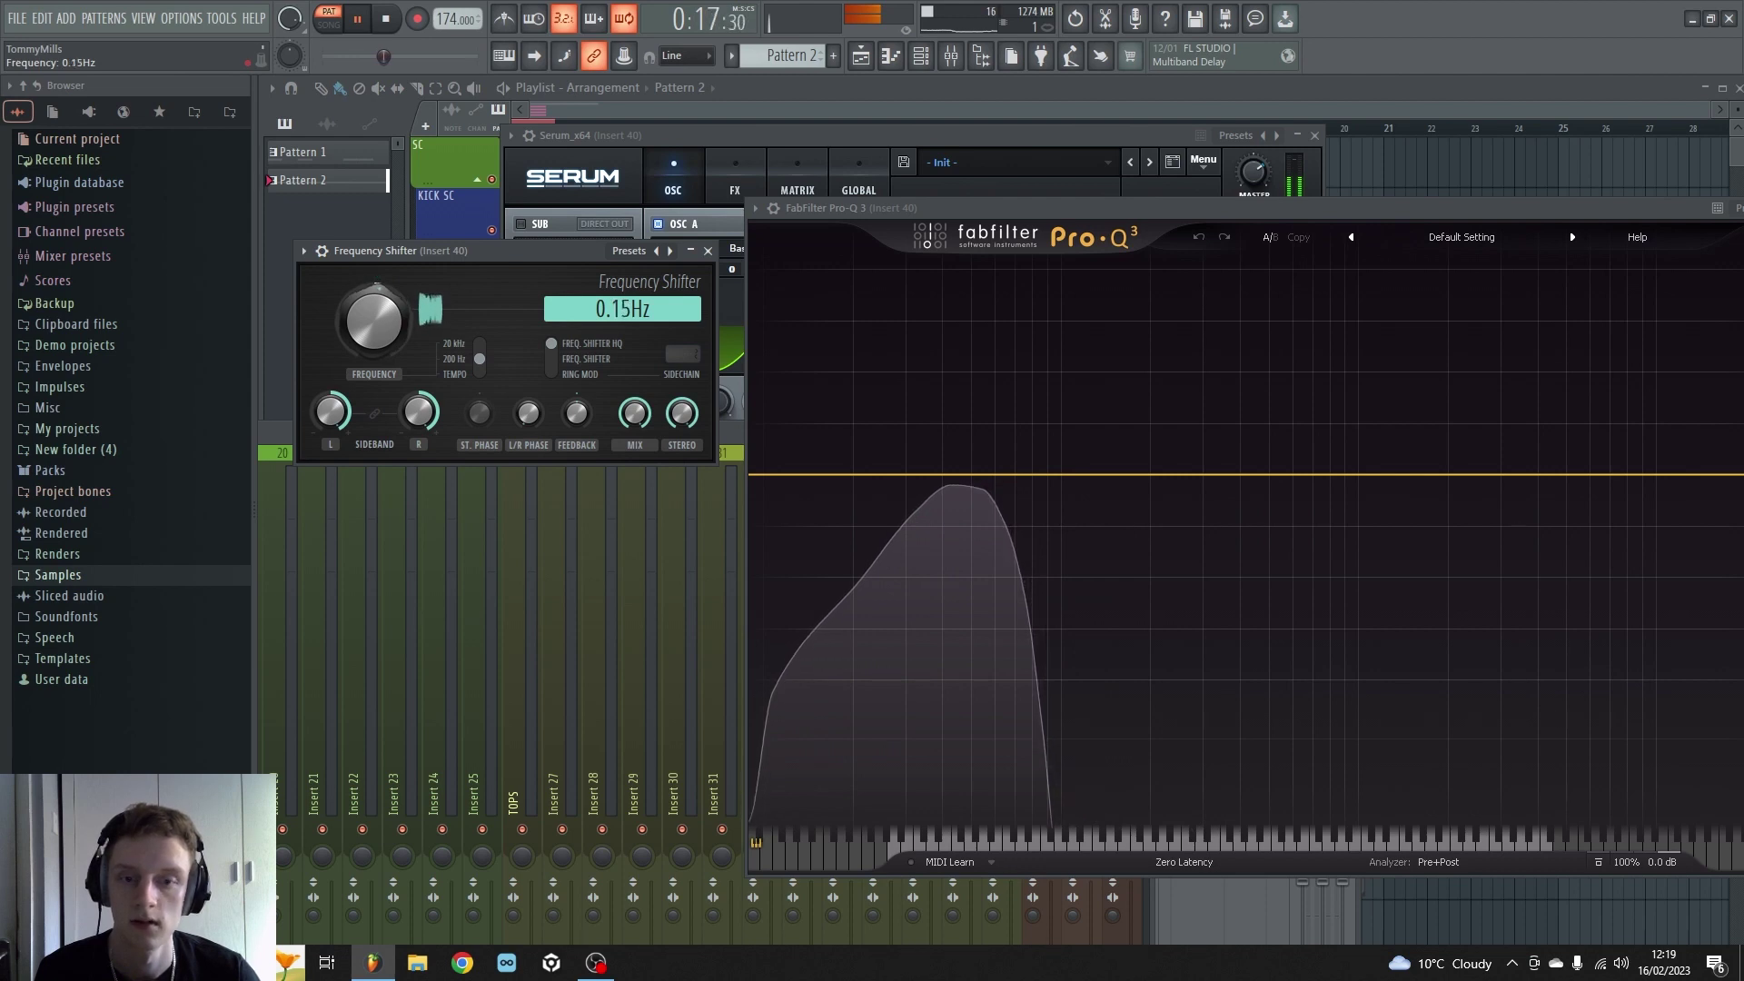
mouse_move(374, 393)
mouse_down()
mouse_move(374, 358)
mouse_move(374, 395)
mouse_up()
Step: Set Frequency Shifter's frequency to 70.6 Hz and its mix to 93% dry while watching the spectrum, and stop playback
drag(635, 413, 635, 419)
drag(374, 320, 374, 290)
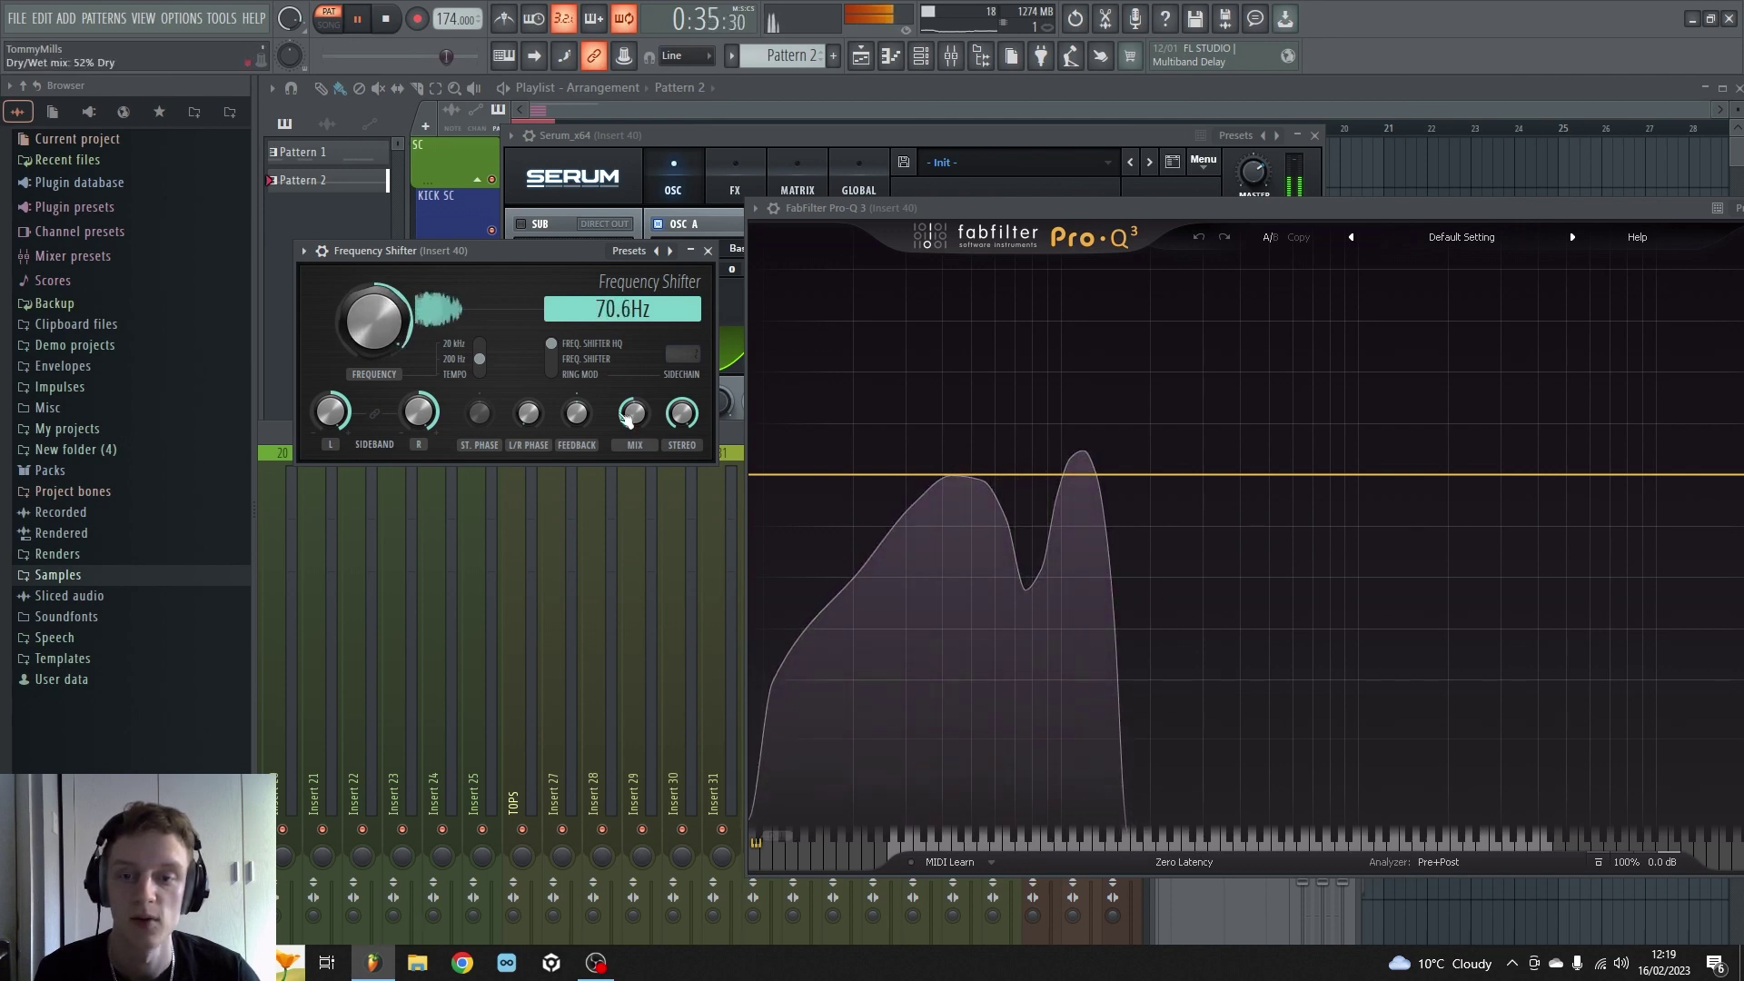
drag(634, 414, 634, 431)
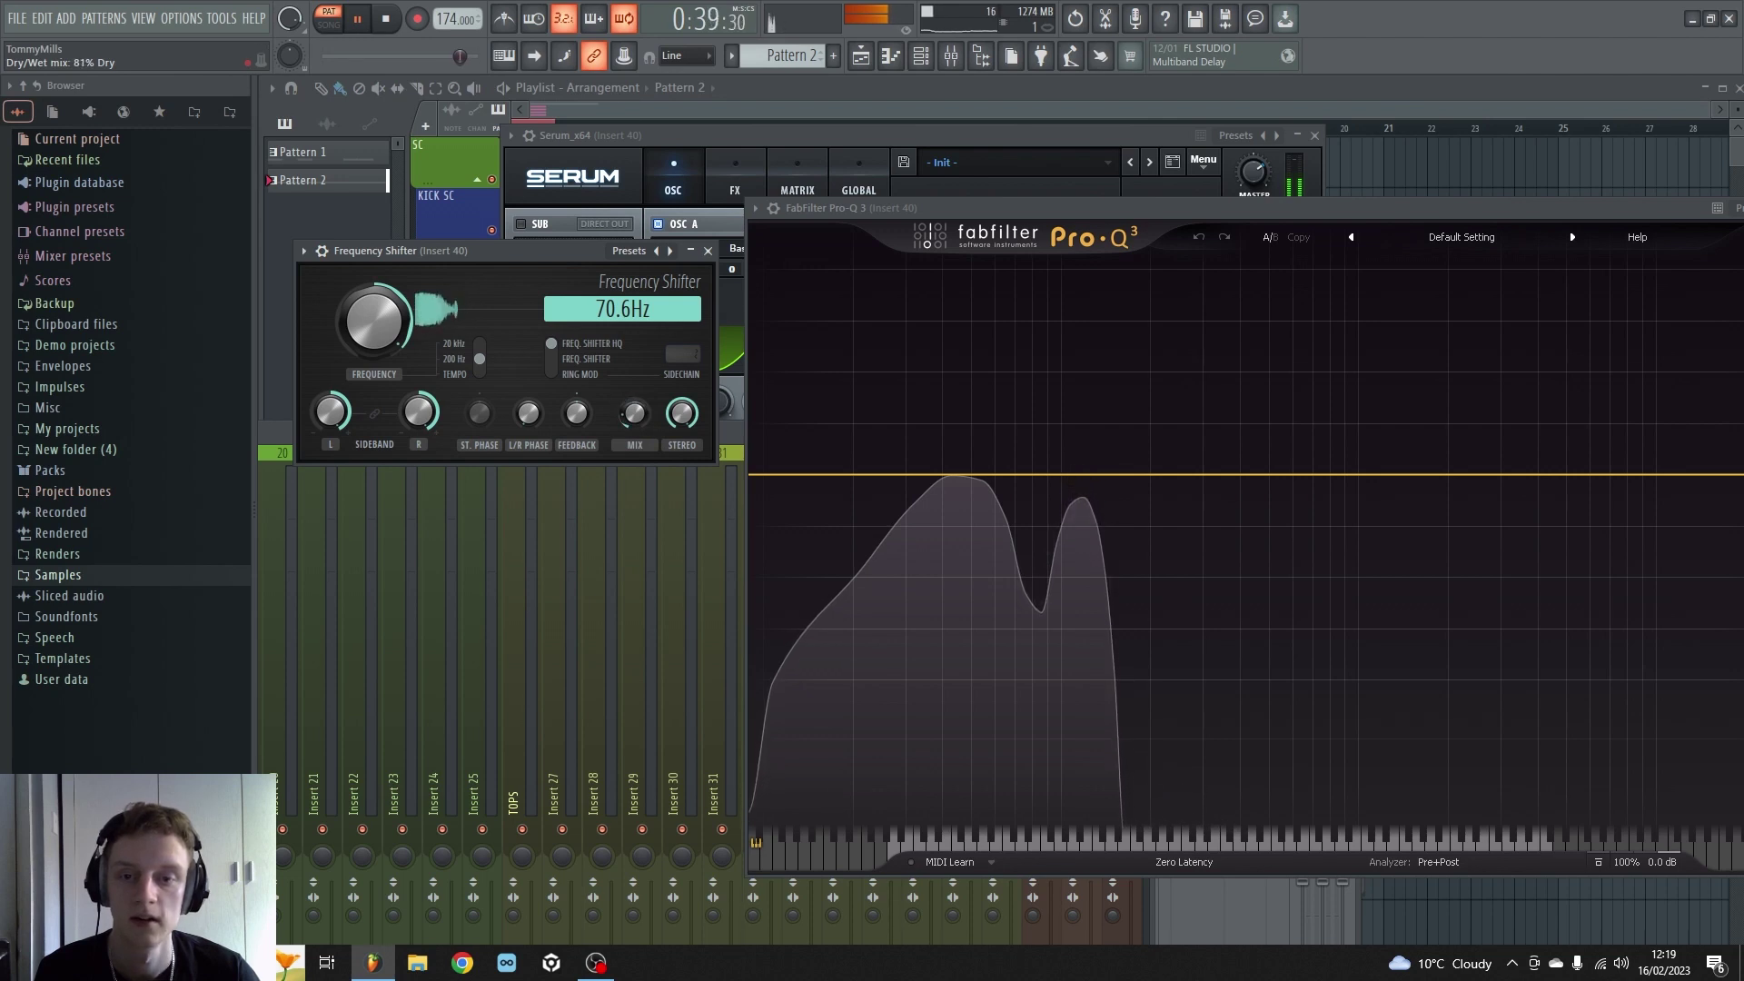
drag(640, 424, 640, 438)
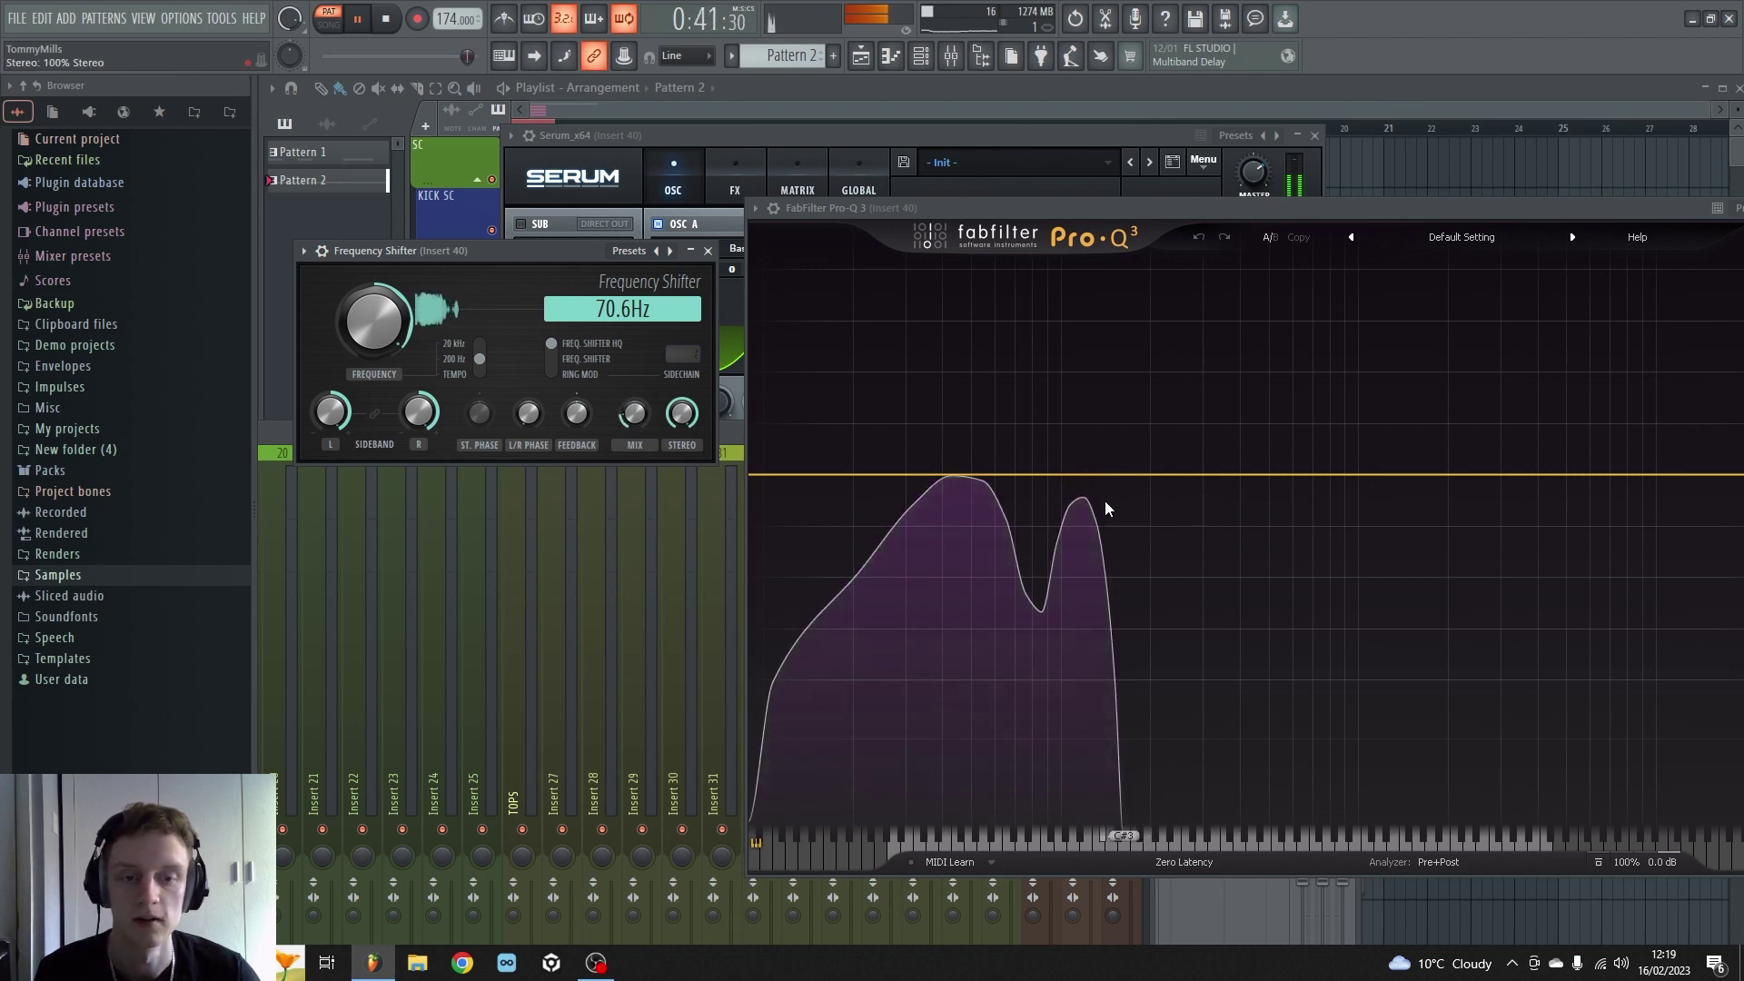
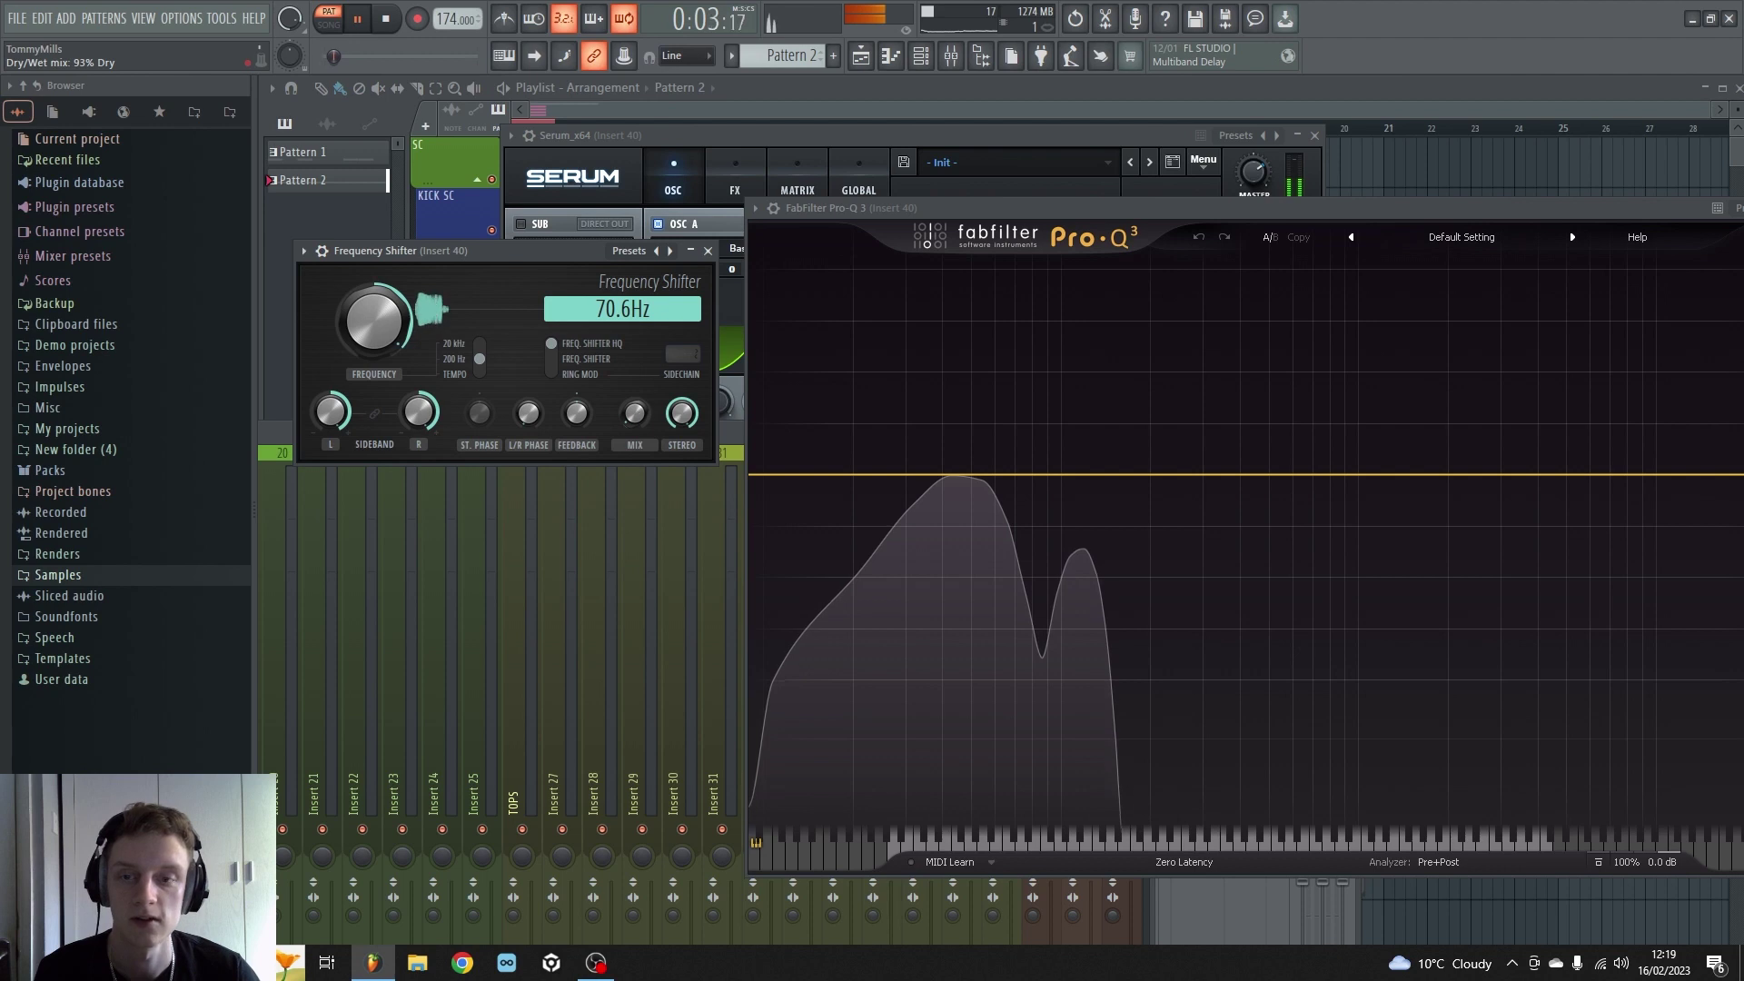
click(389, 18)
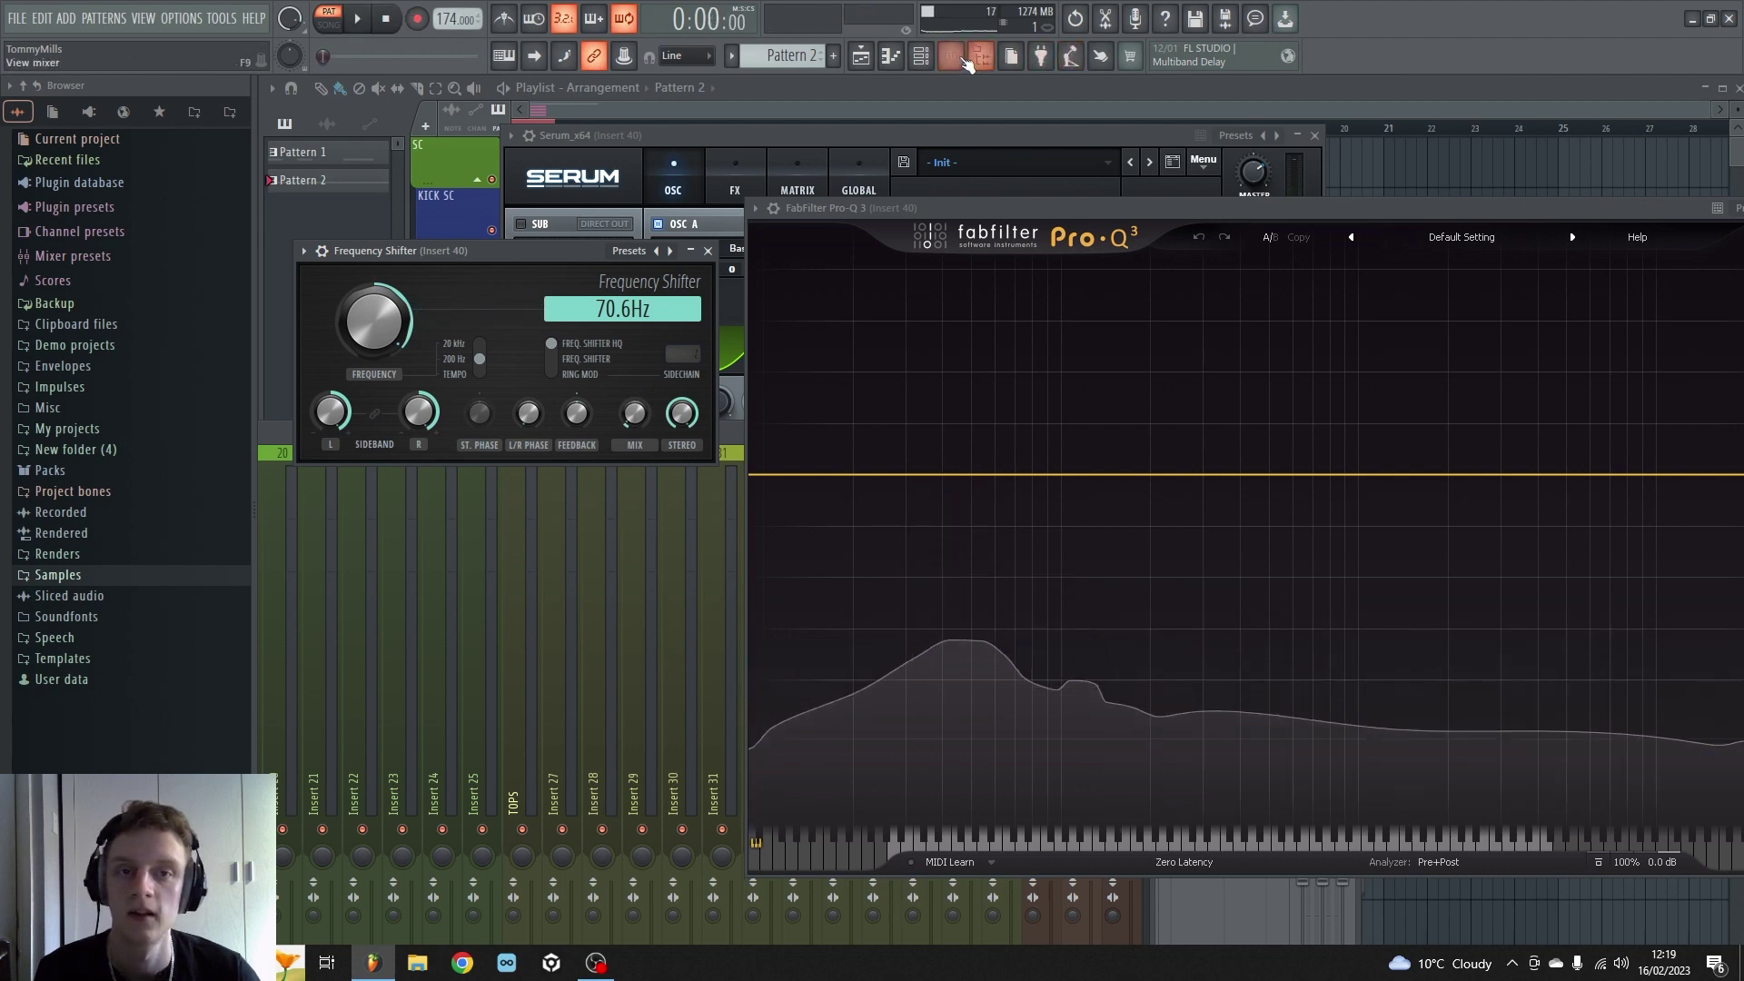
Step: Bypass Frequency Shifter on mixer insert 40 and load Decapitator into slot 4
click(951, 56)
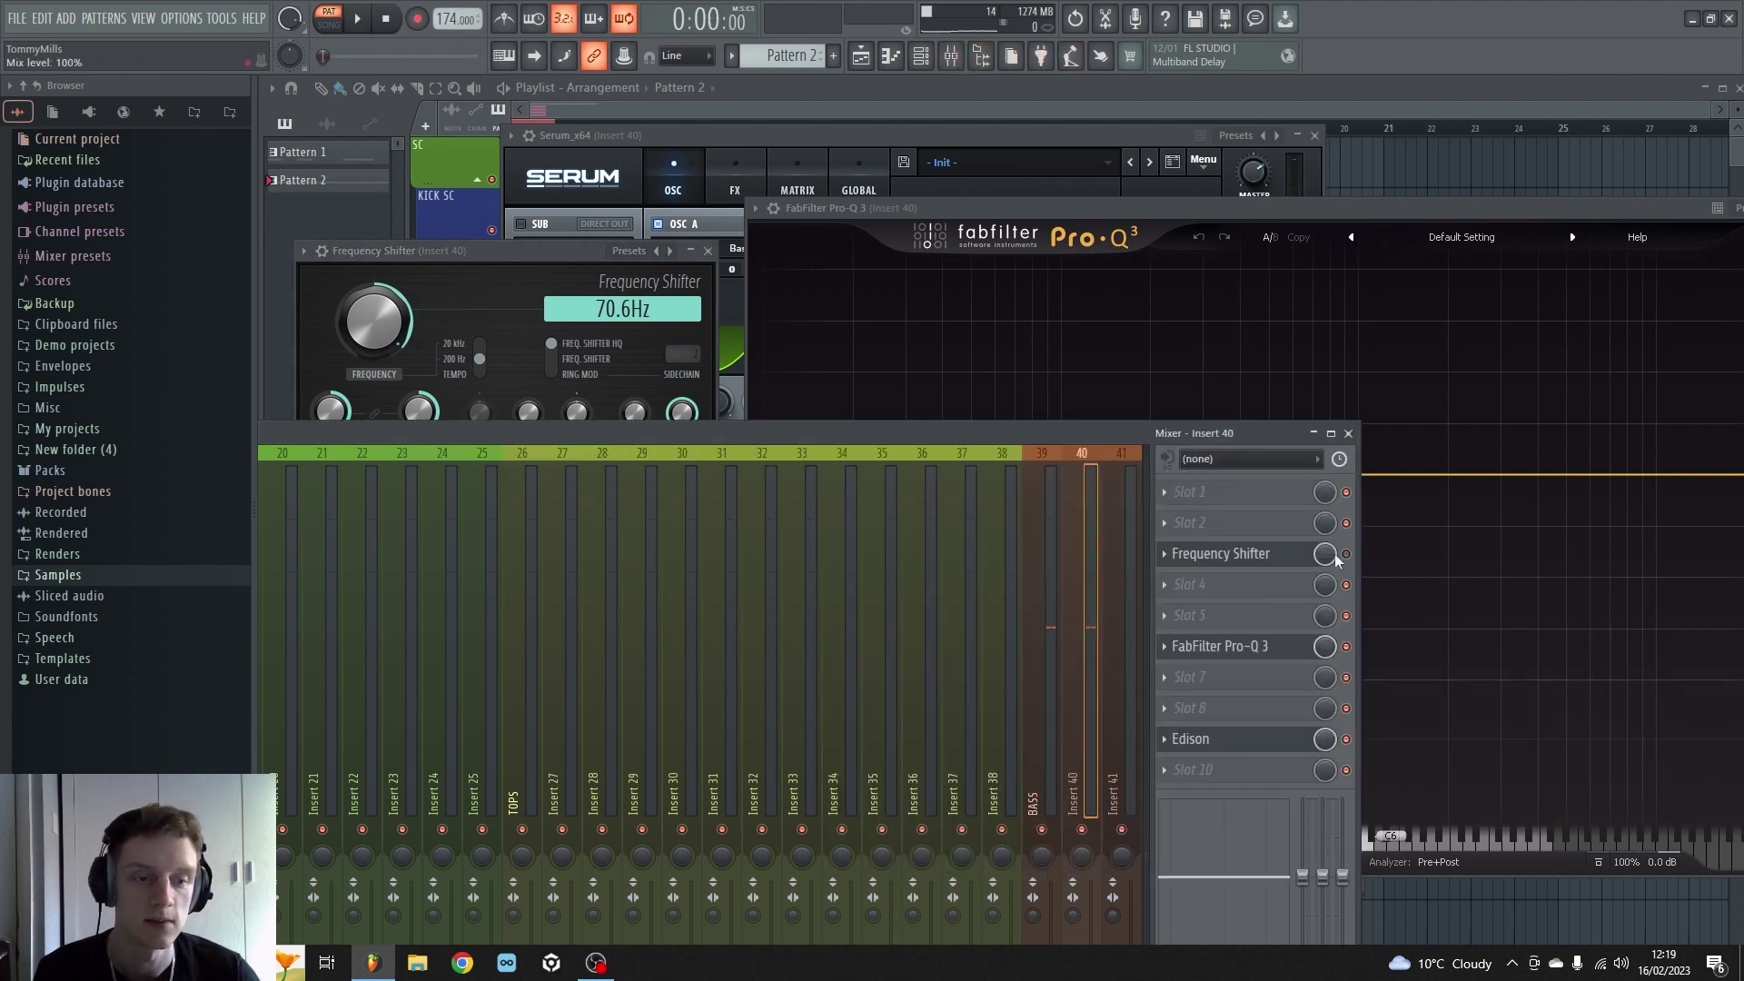
click(1232, 597)
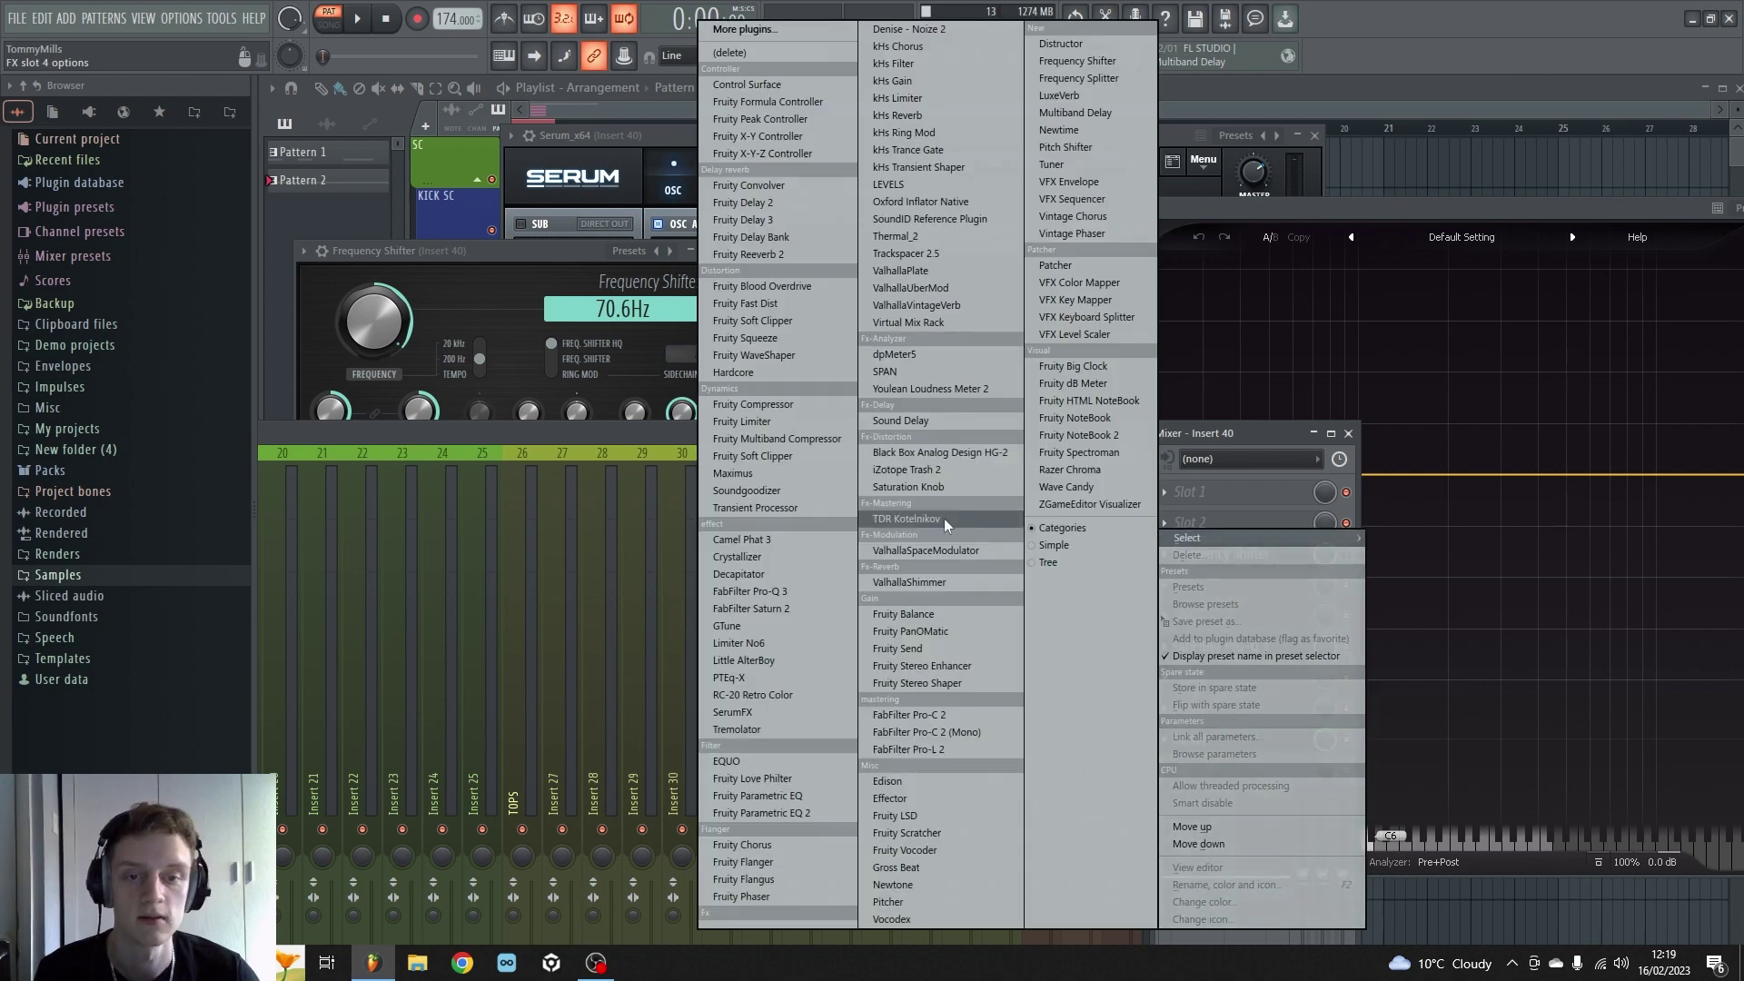
click(803, 576)
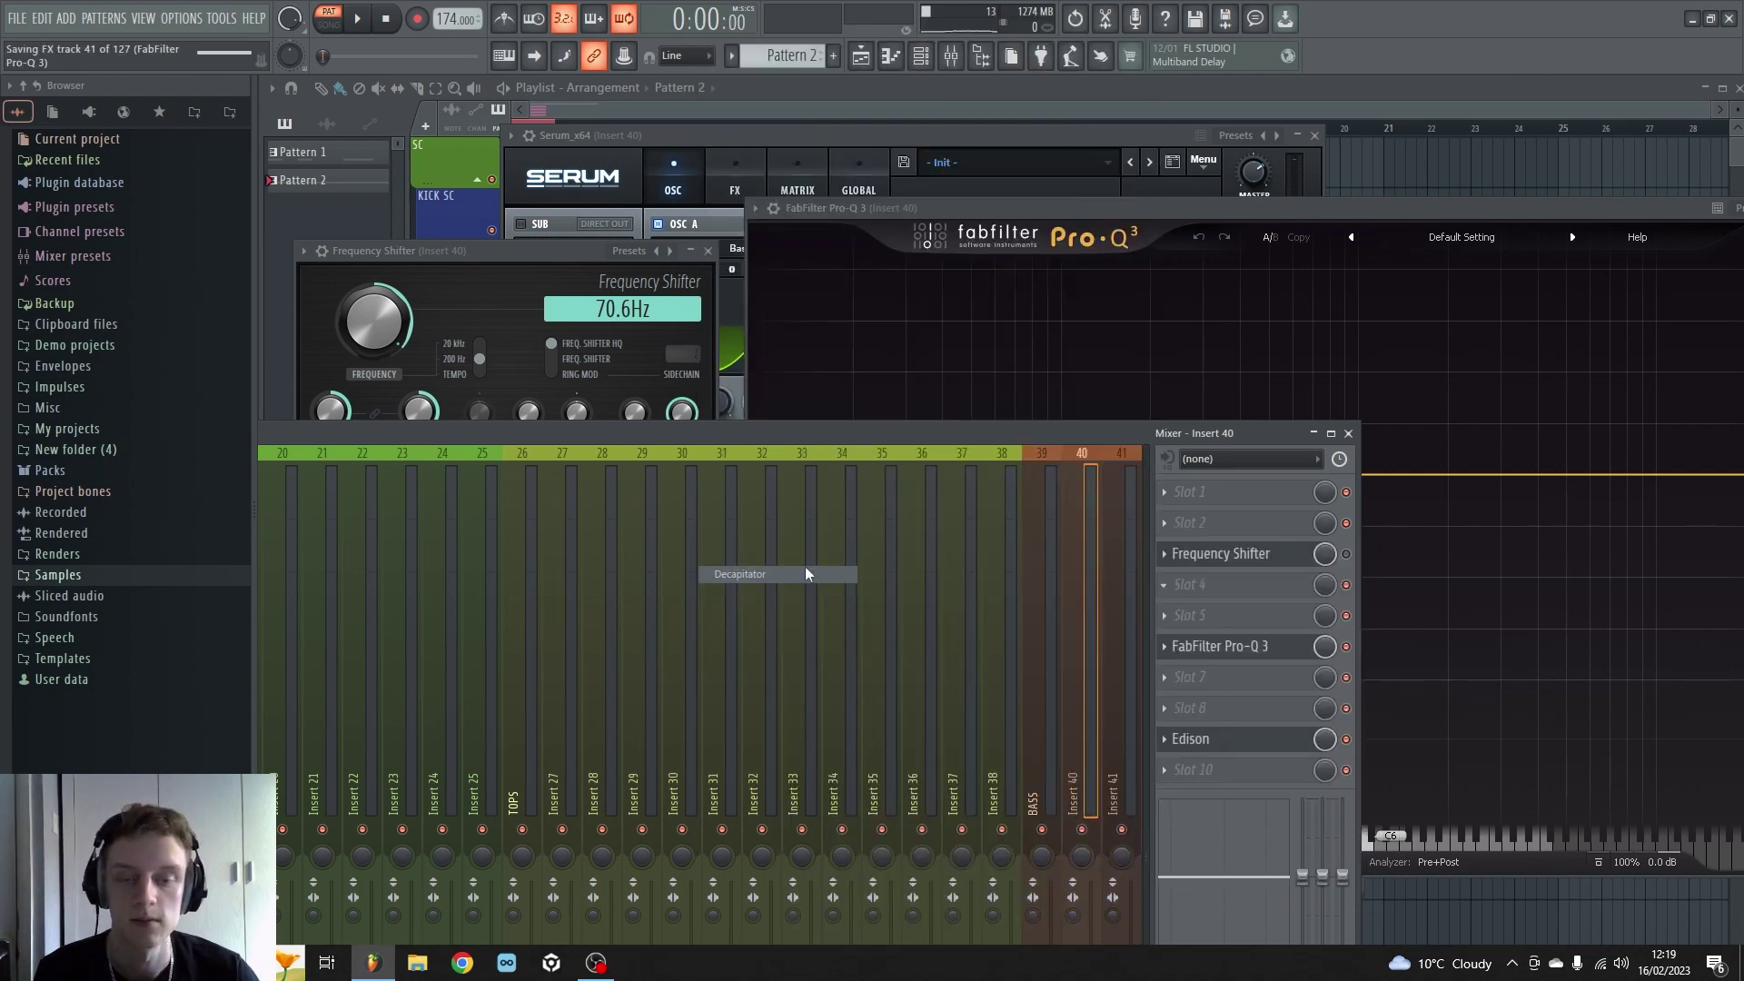
Step: Start playback, place Decapitator beside Pro-Q 3, and try different drive amounts on the unshifted sine
key(space)
drag(700, 280, 329, 234)
drag(1018, 172, 1247, 159)
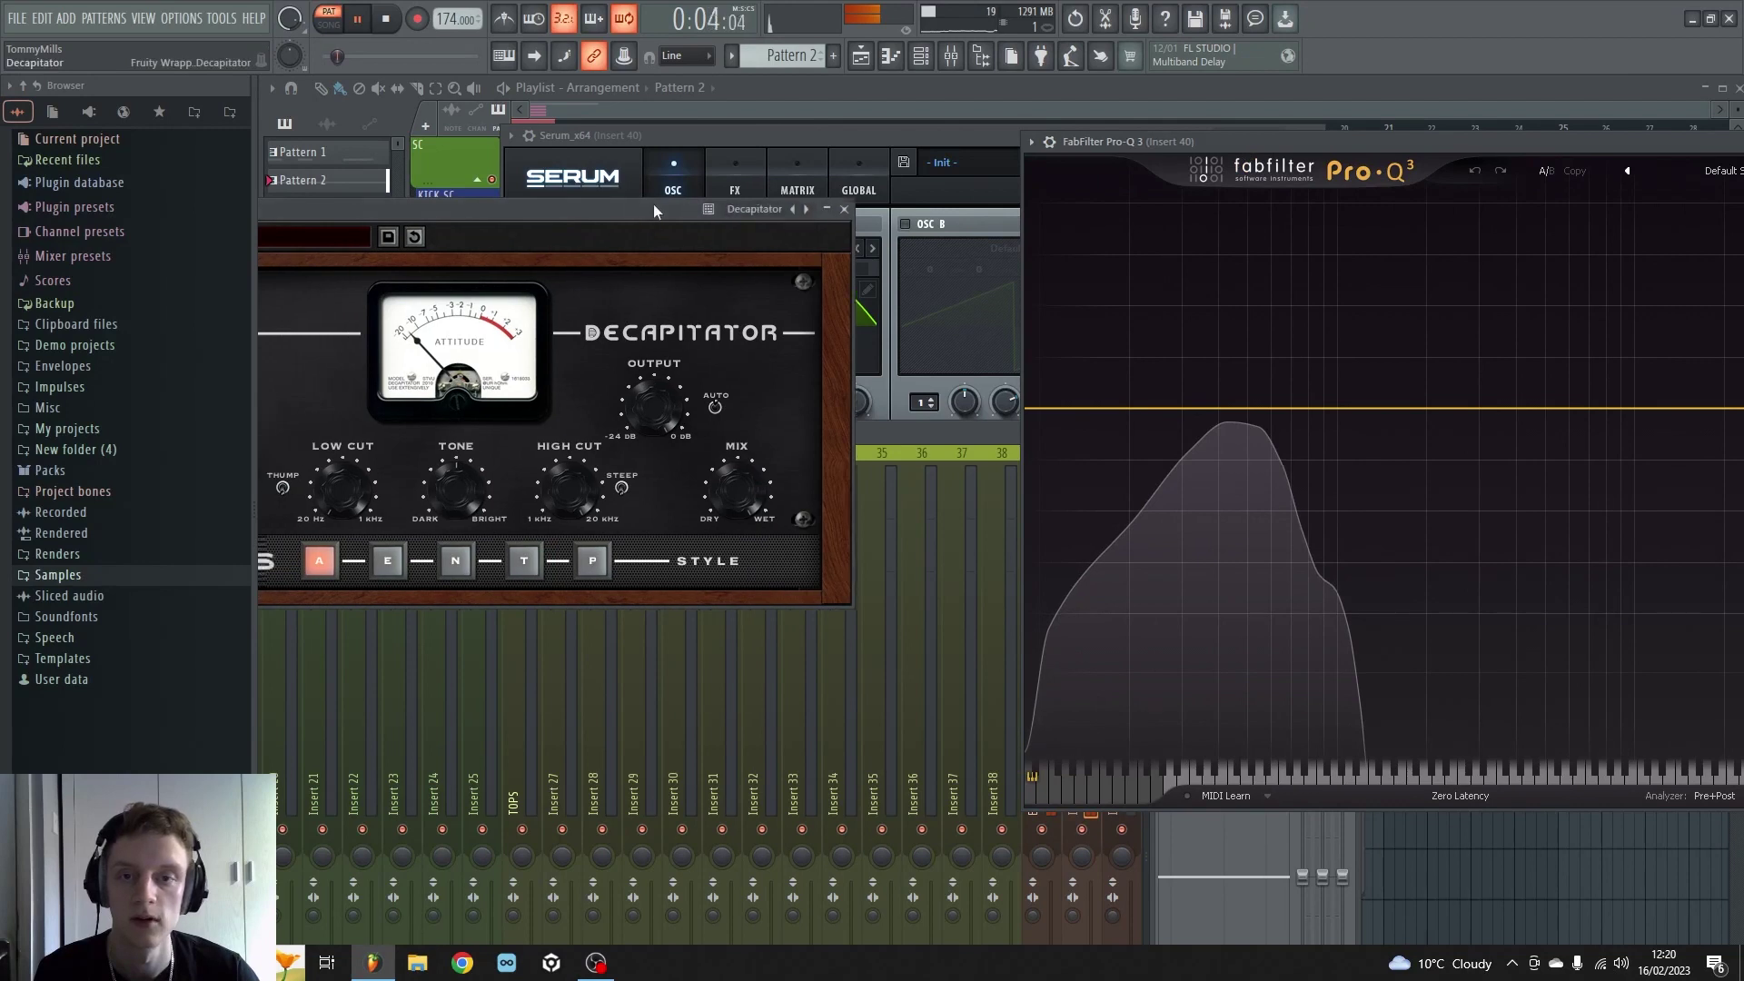
drag(652, 203, 826, 205)
drag(361, 423, 343, 525)
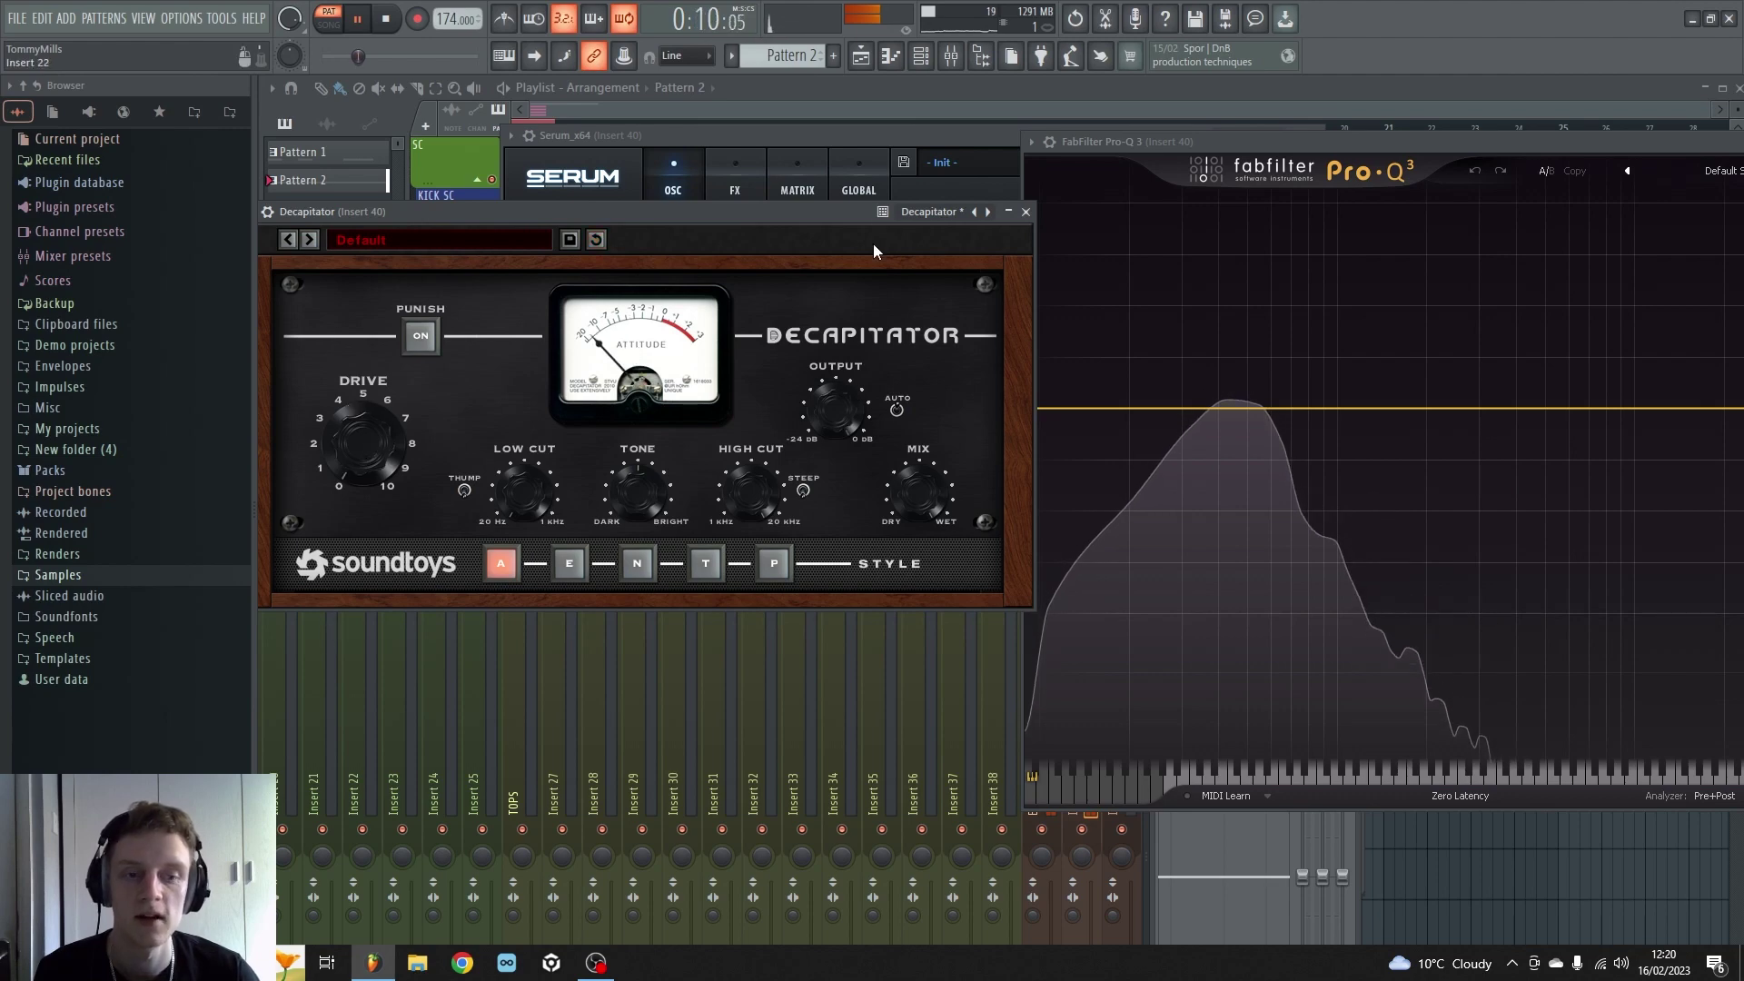
Step: Move Serum and Decapitator aside to reach the mixer, and re-enable Frequency Shifter on insert 40
drag(859, 133, 408, 634)
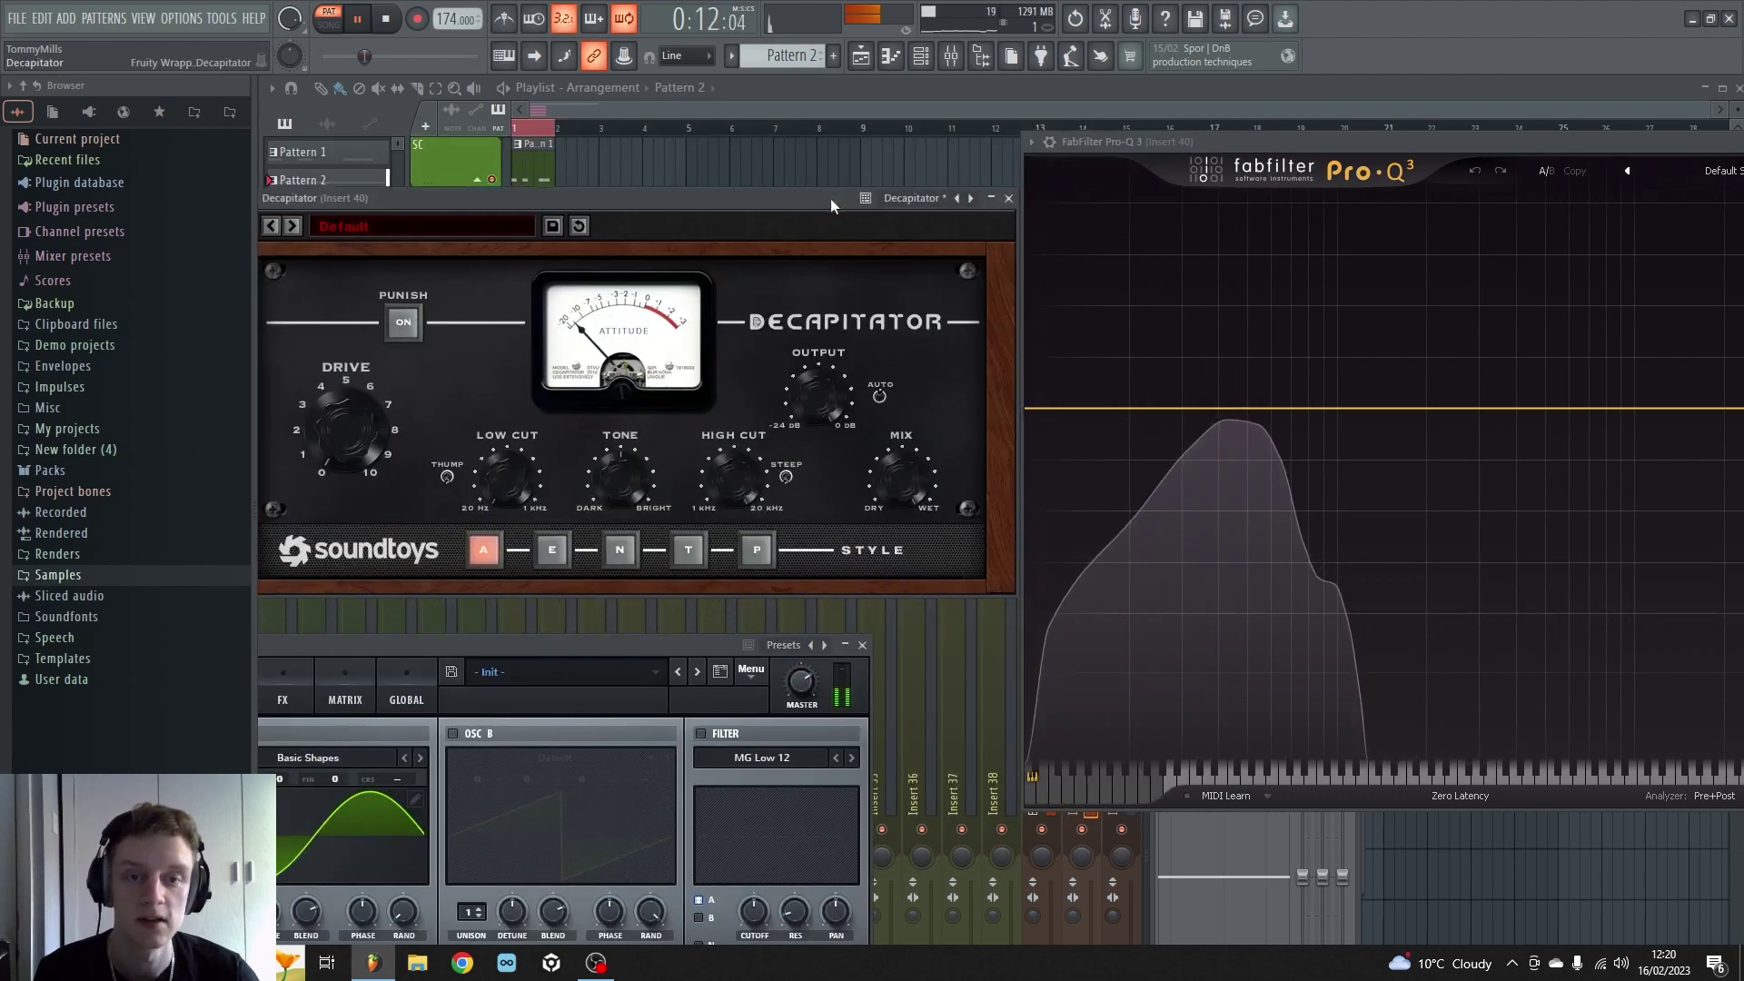
drag(830, 211, 656, 208)
key(F9)
drag(733, 498, 638, 476)
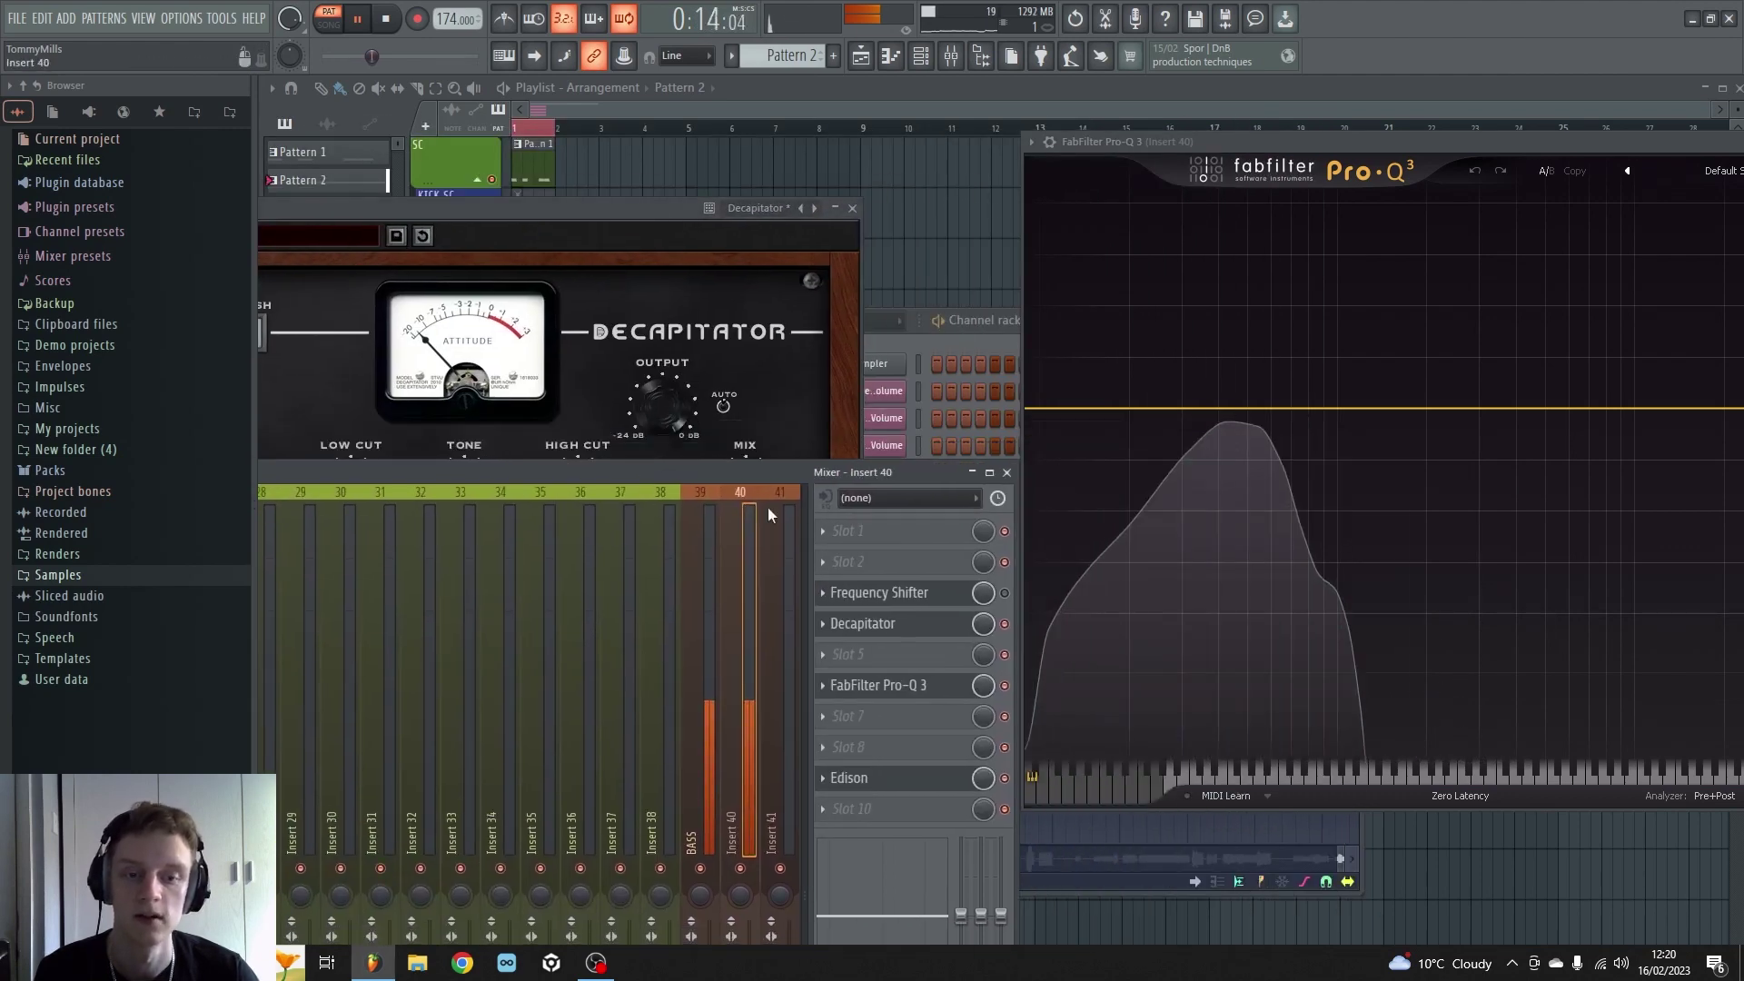
click(1004, 594)
click(1004, 595)
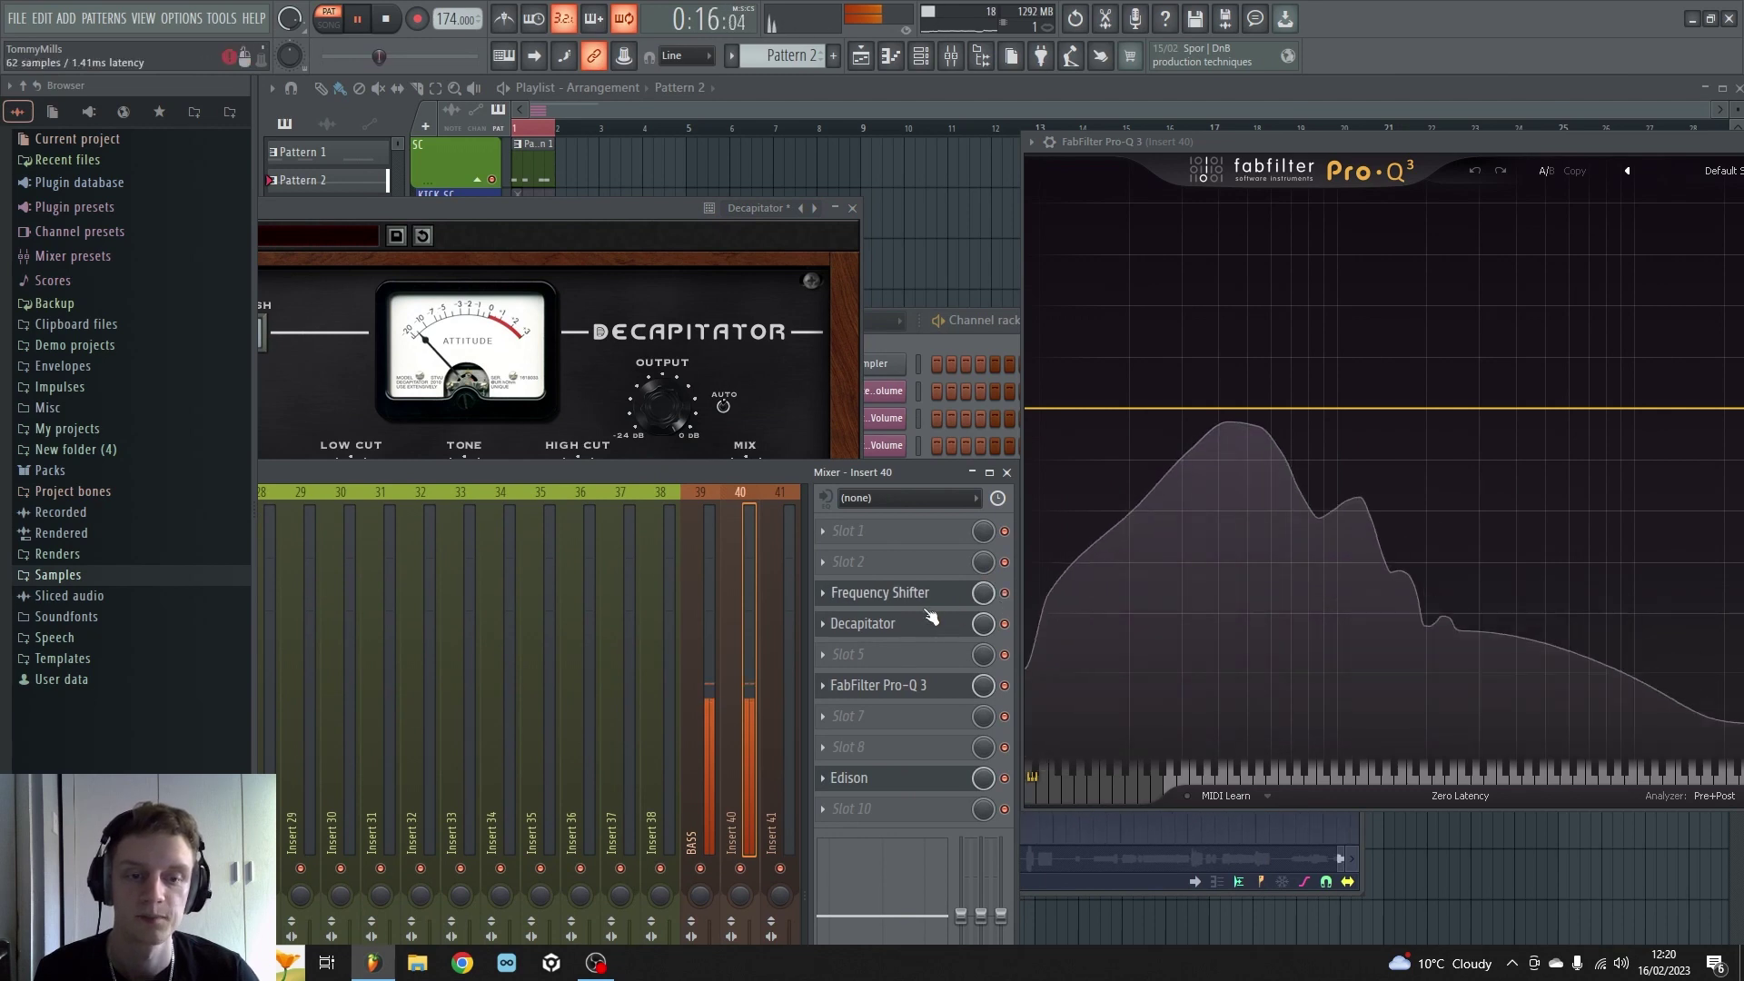
Step: Bring up both effects, turn on Decapitator's Punish and set its drive to 8.1
click(923, 595)
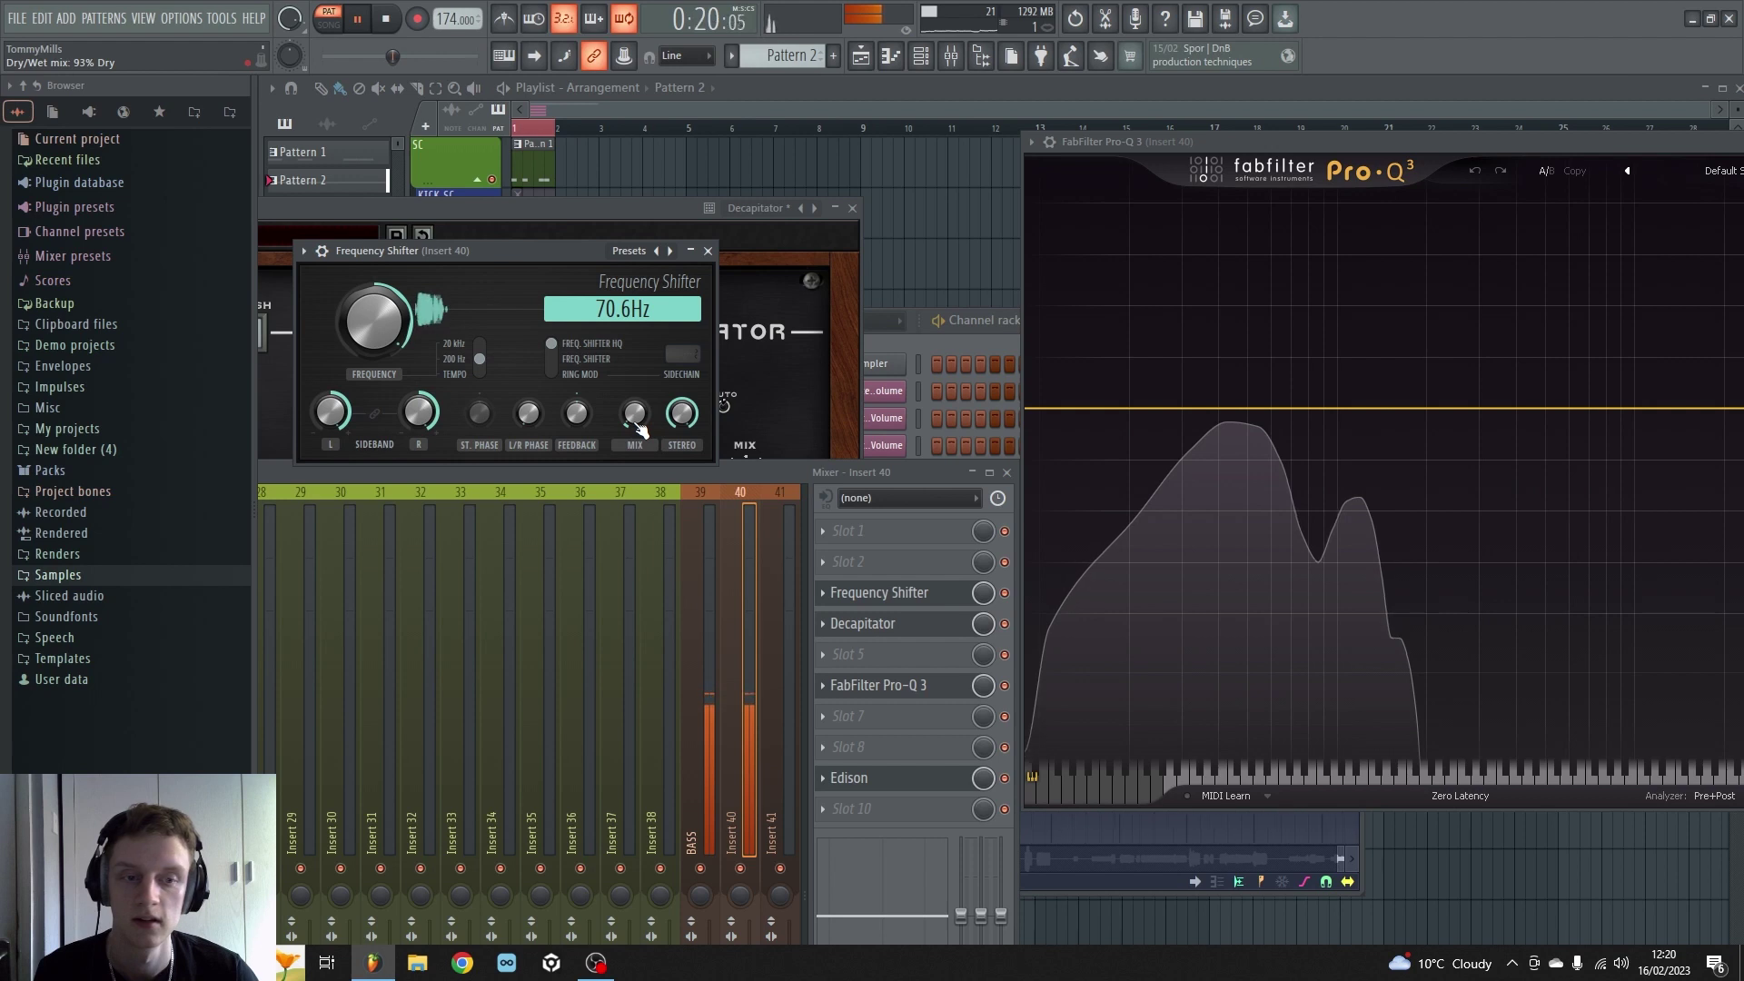
click(885, 622)
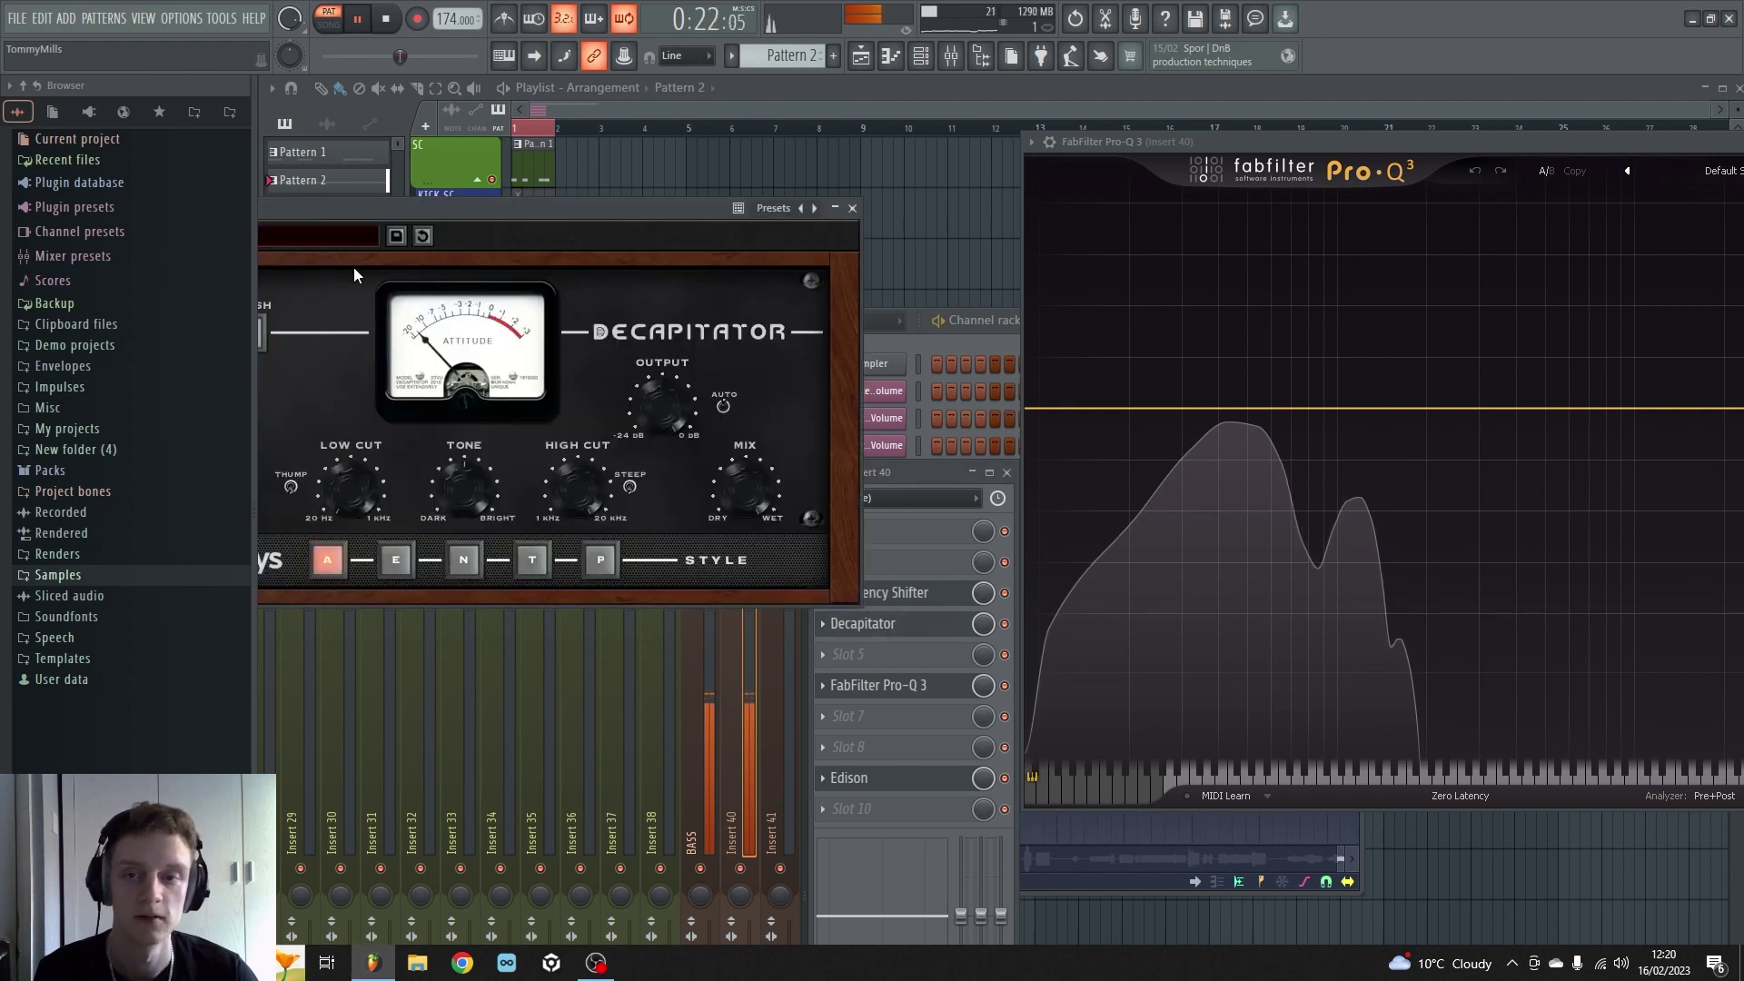
drag(385, 209, 610, 304)
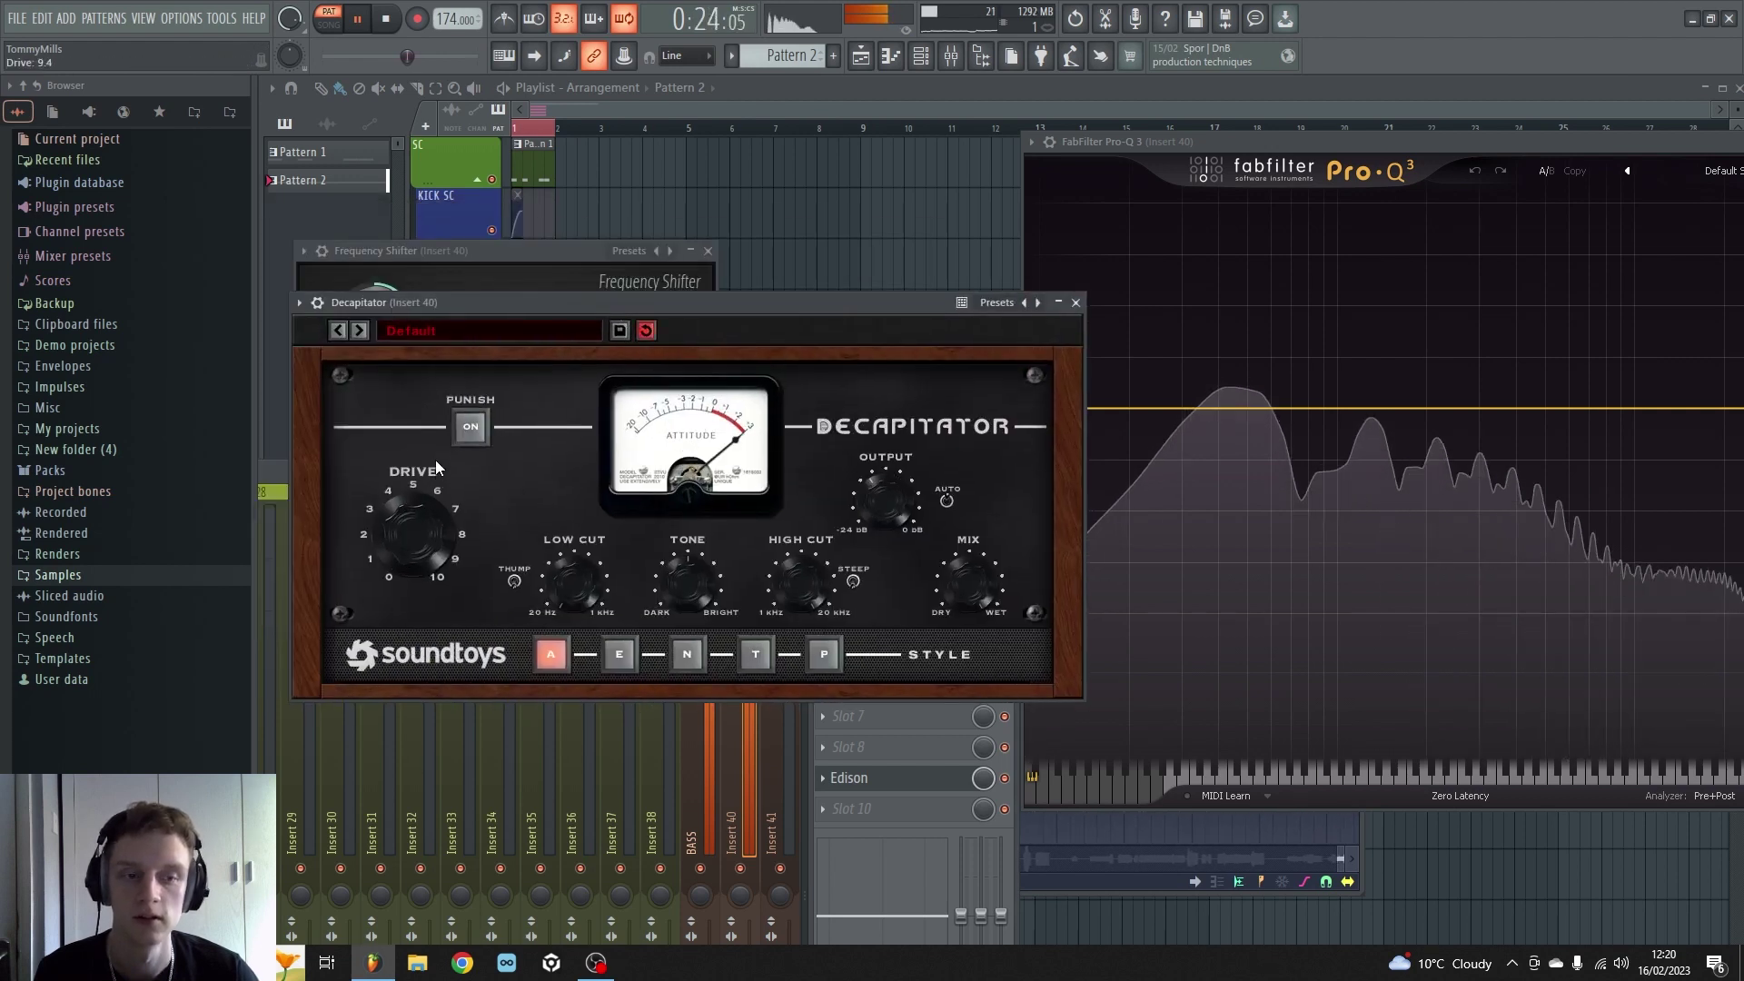
drag(434, 459, 434, 467)
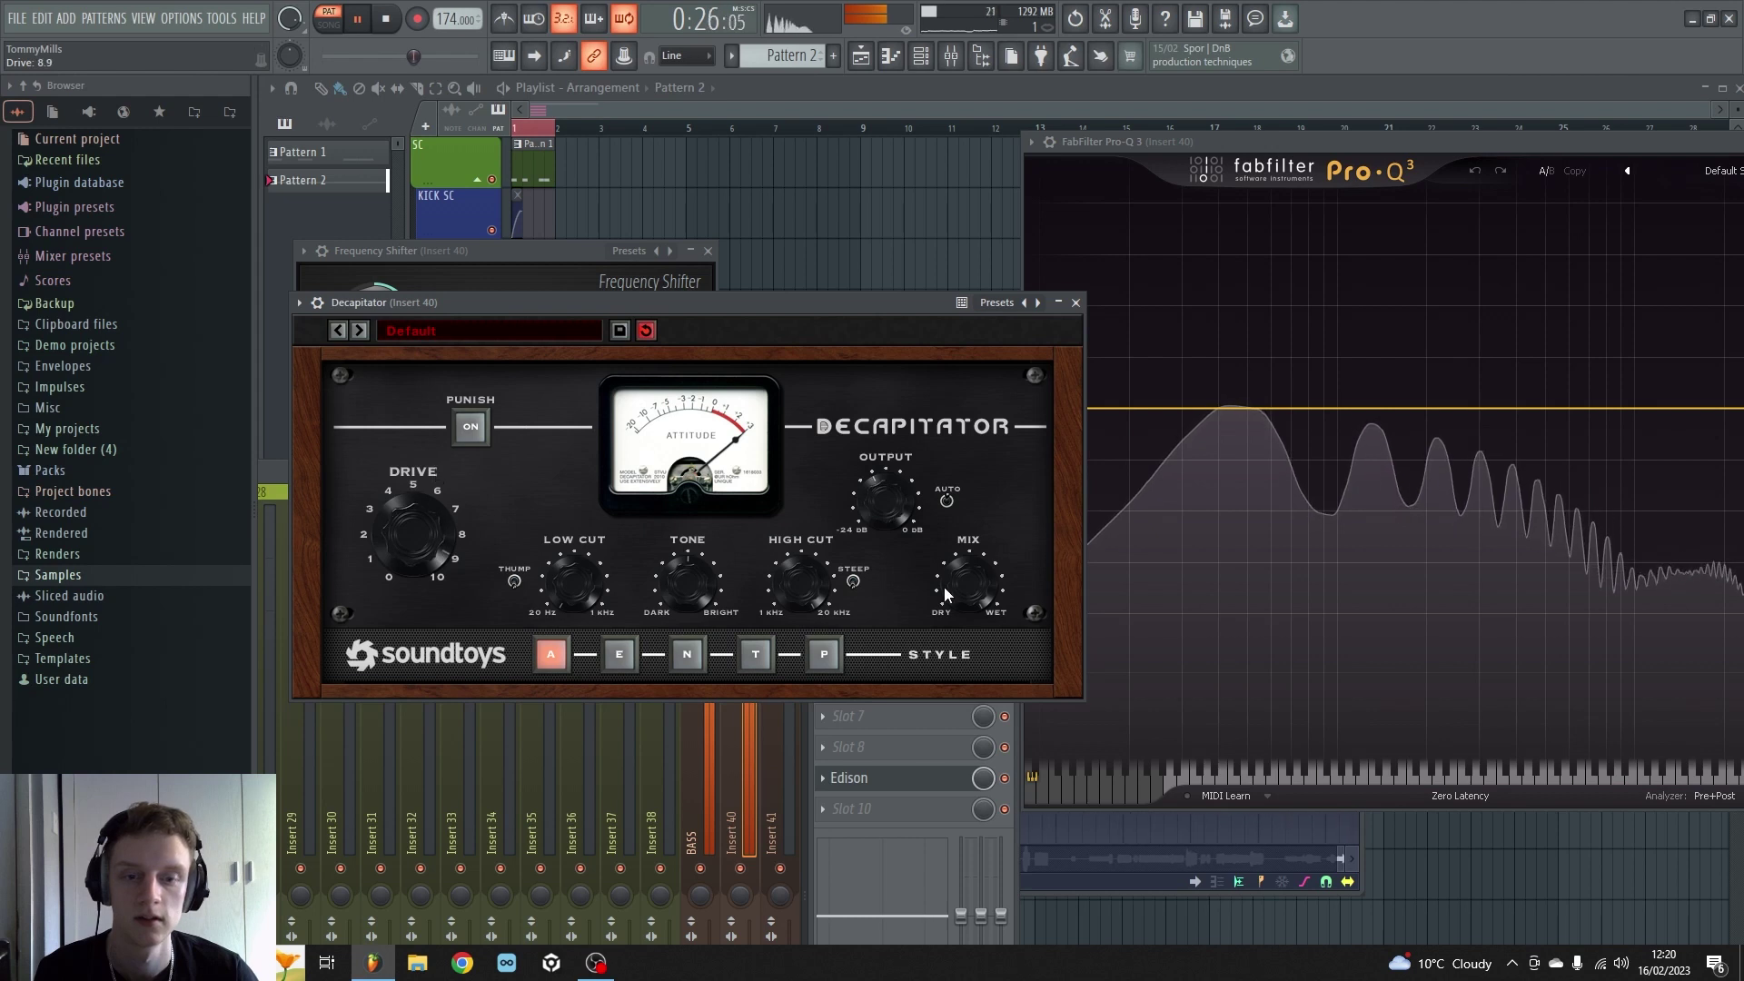
click(470, 426)
scroll(421, 515, up, 3)
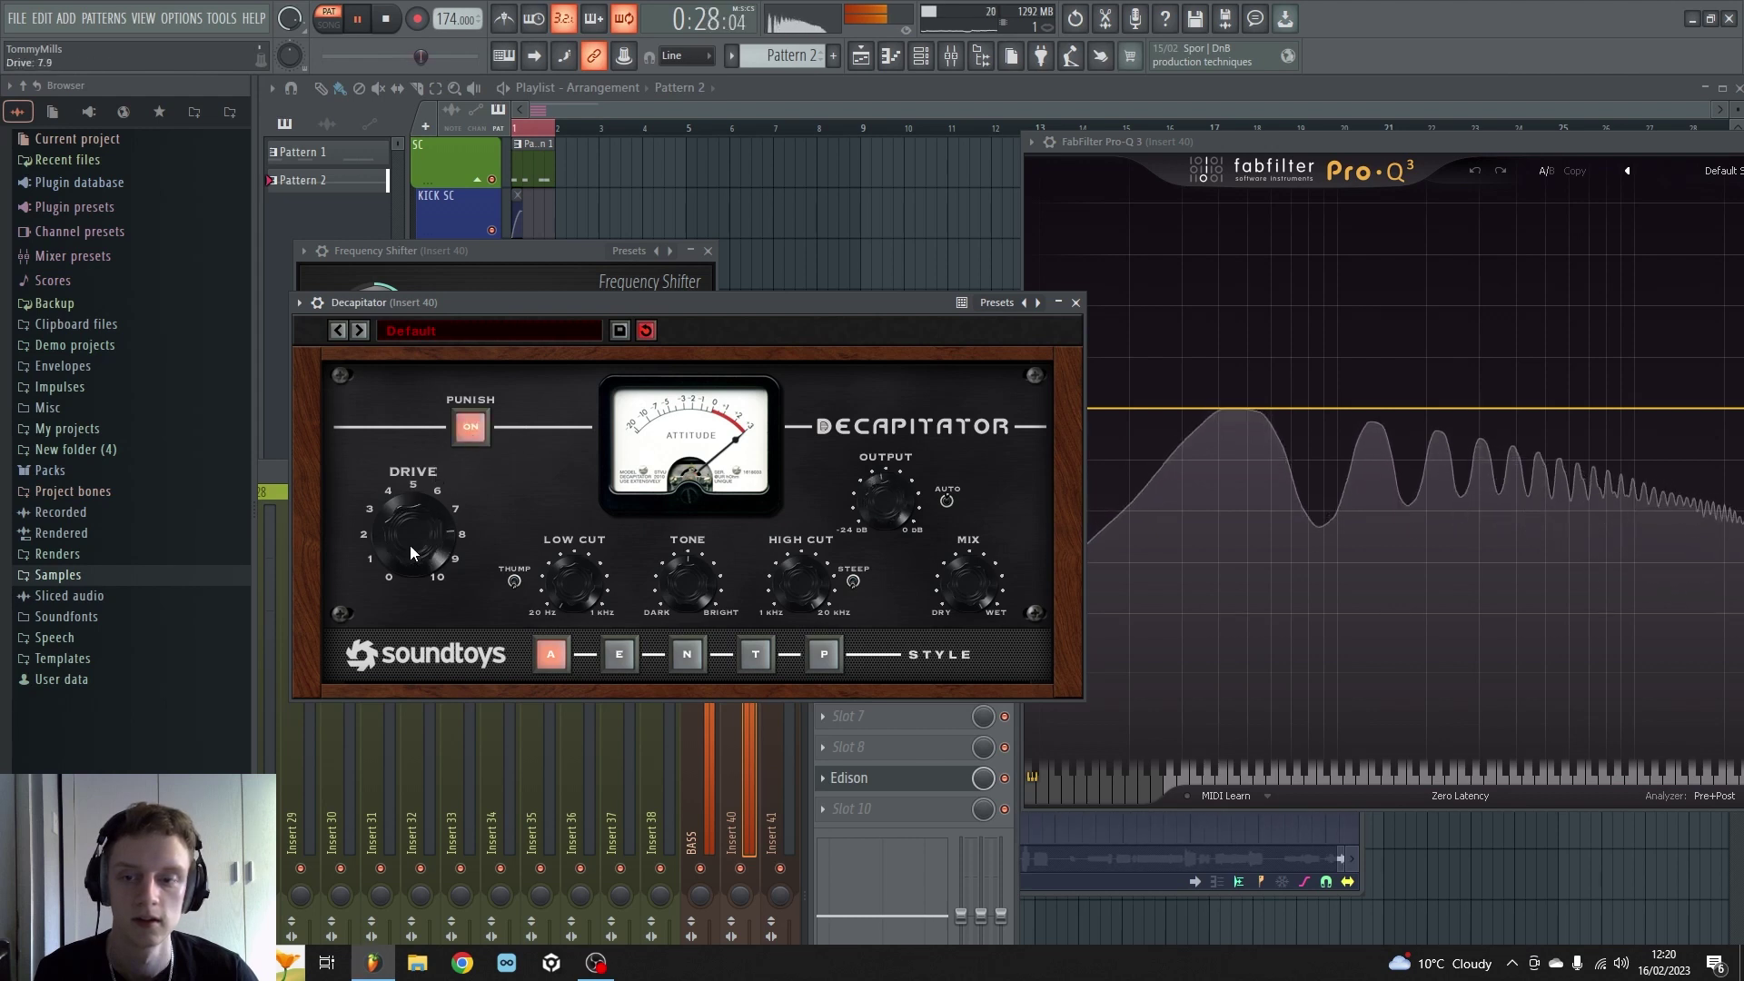
scroll(410, 545, up, 1)
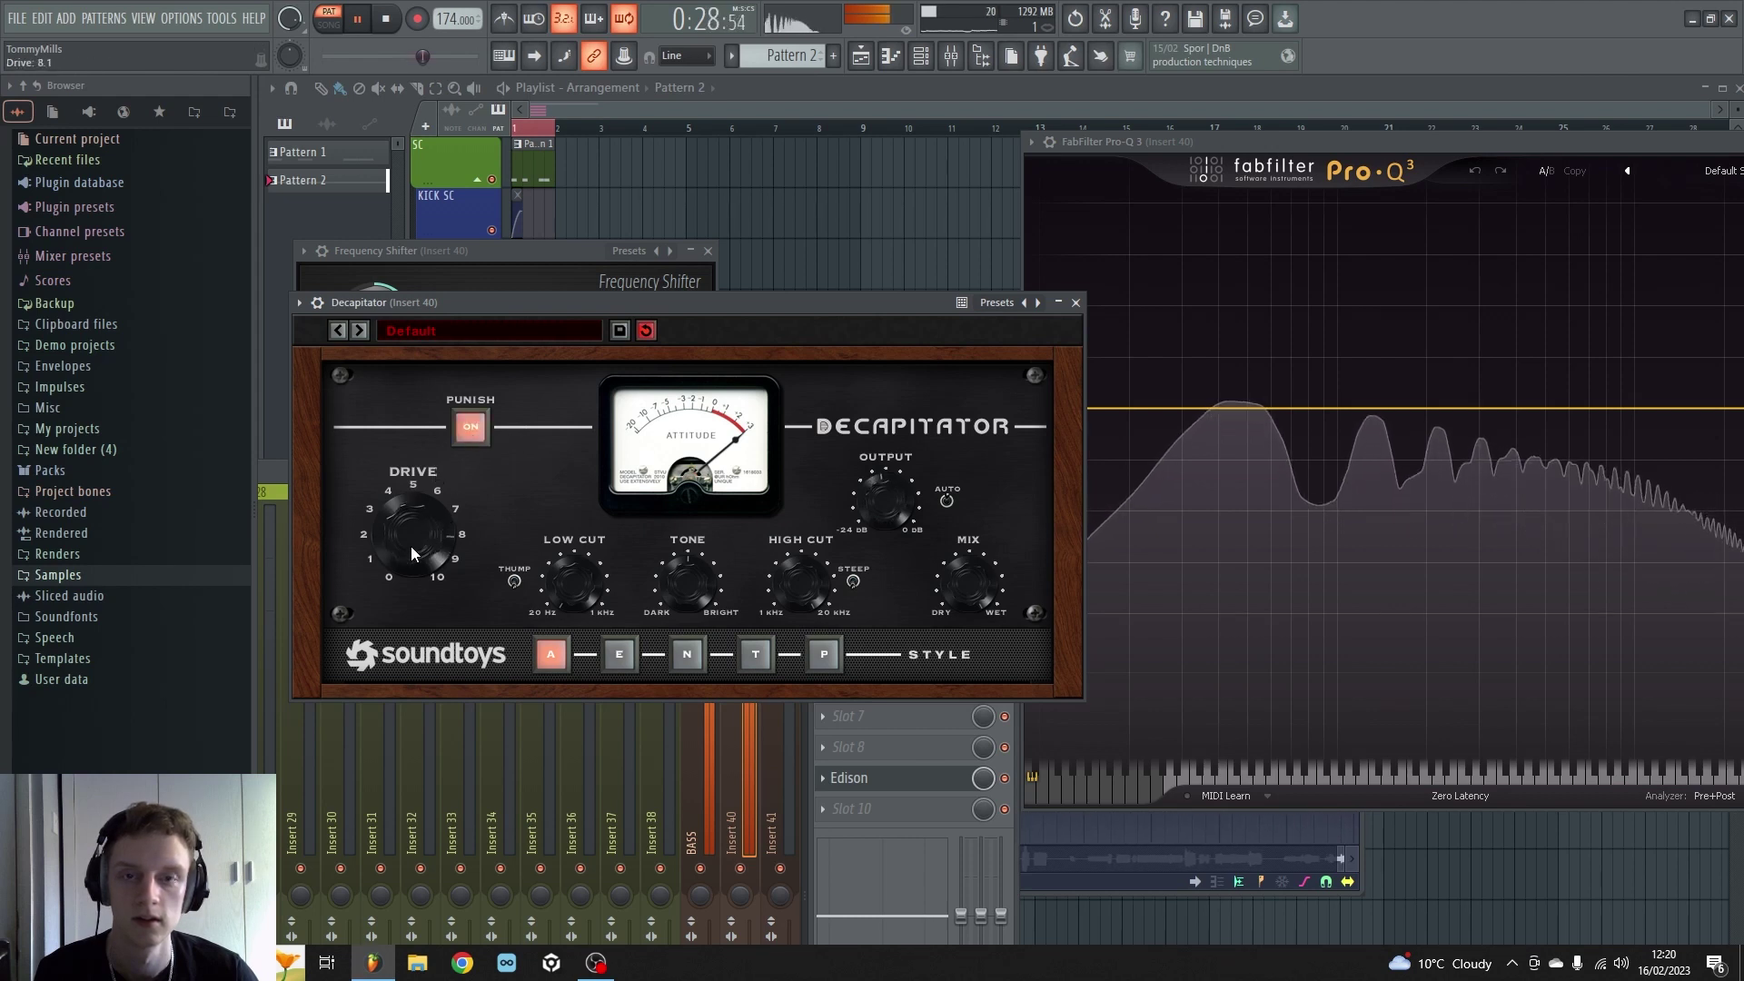
Step: Set Frequency Shifter's frequency to 3.40 Hz and stop playback
click(490, 269)
mouse_move(373, 320)
mouse_down()
mouse_move(373, 350)
mouse_move(373, 321)
mouse_up()
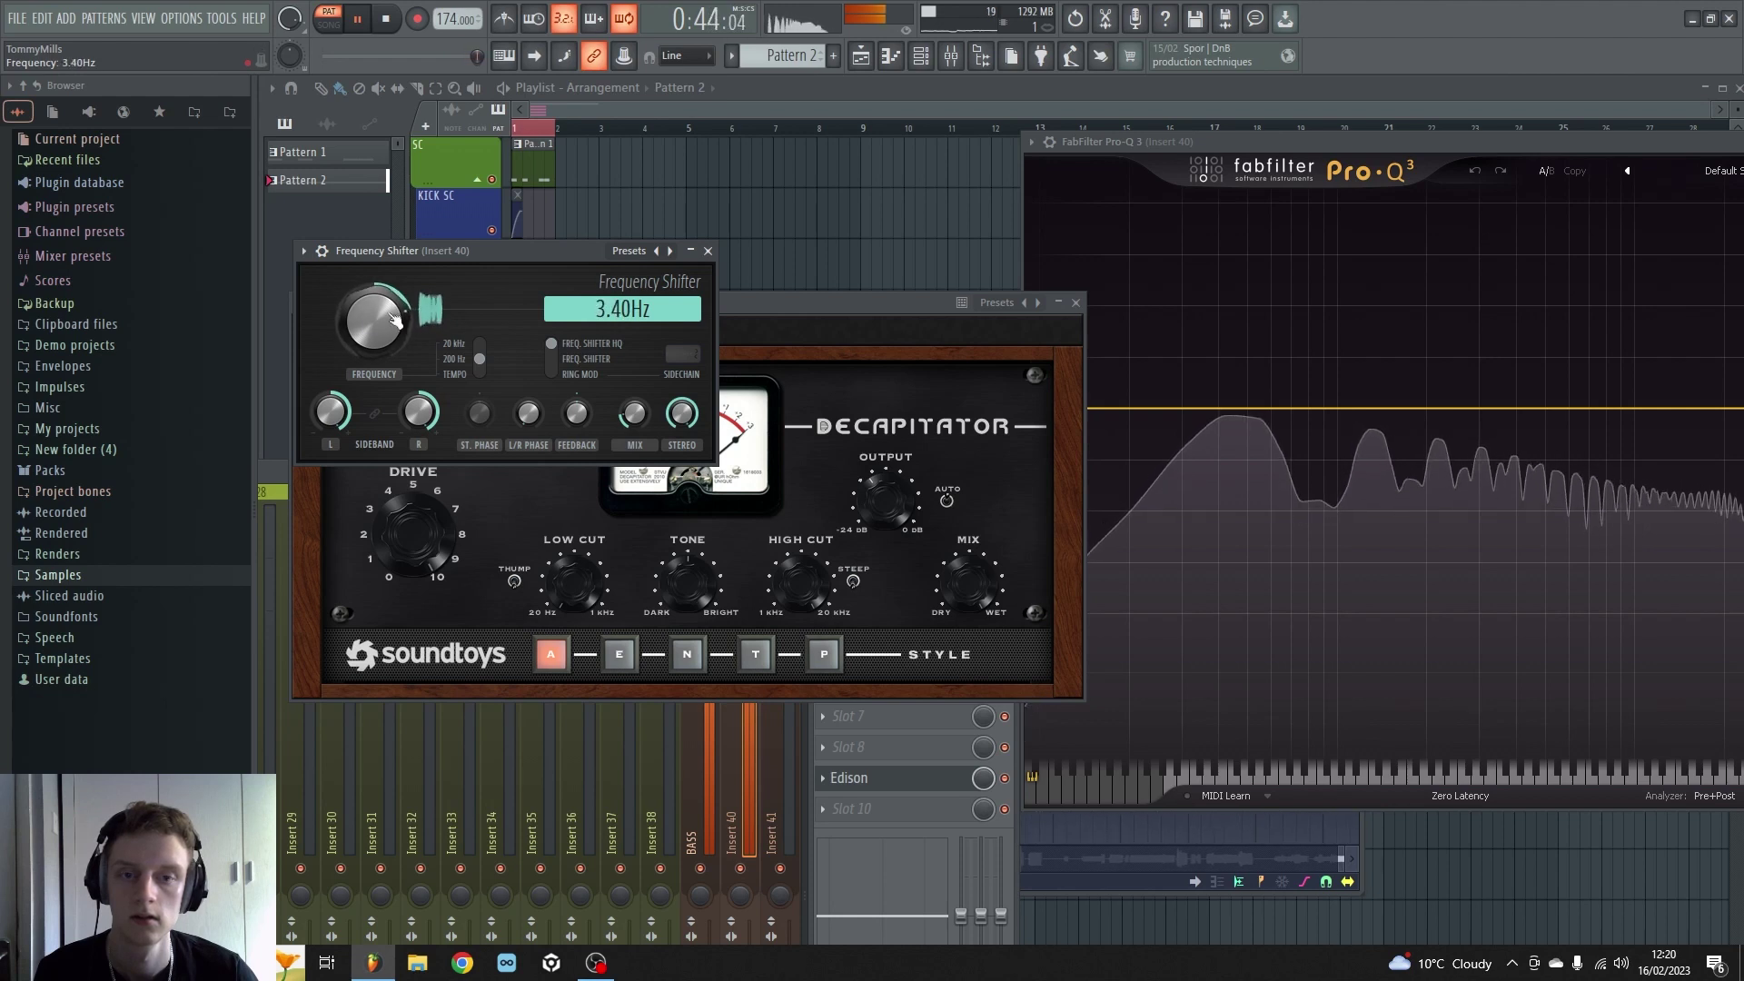
key(space)
Step: Open Serum and, during playback, enable the noise oscillator with the BrightWhite sample at 18% level
key(F6)
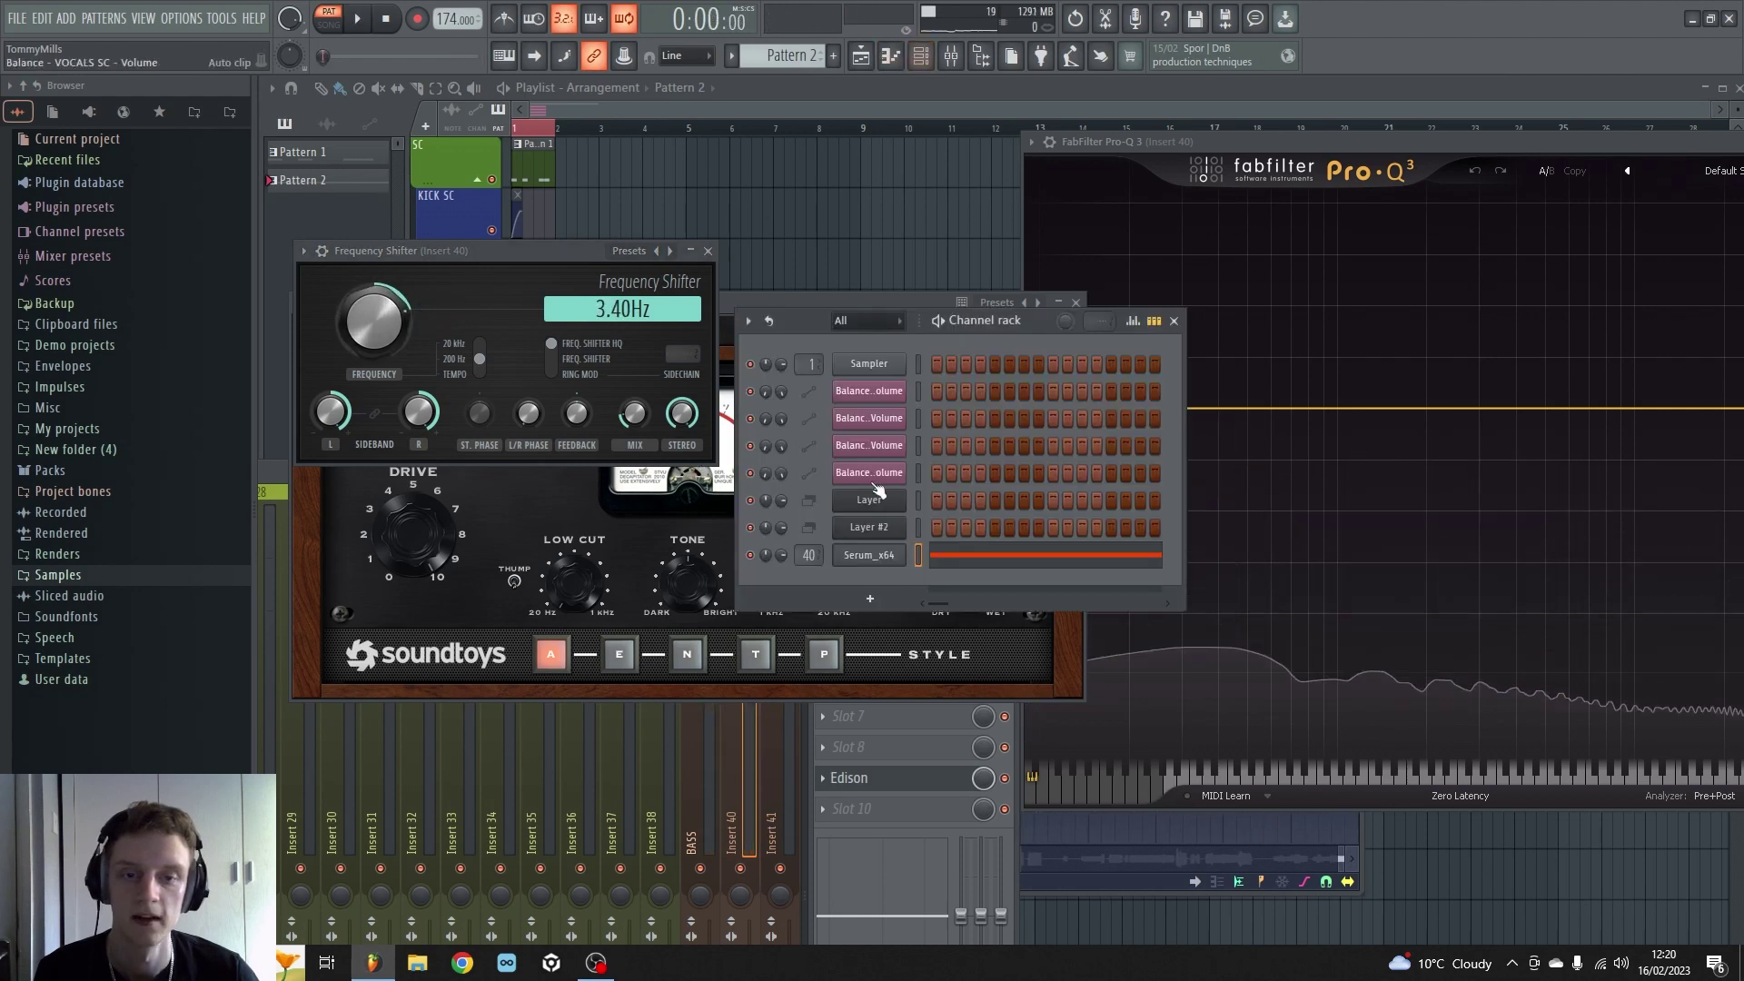
click(870, 555)
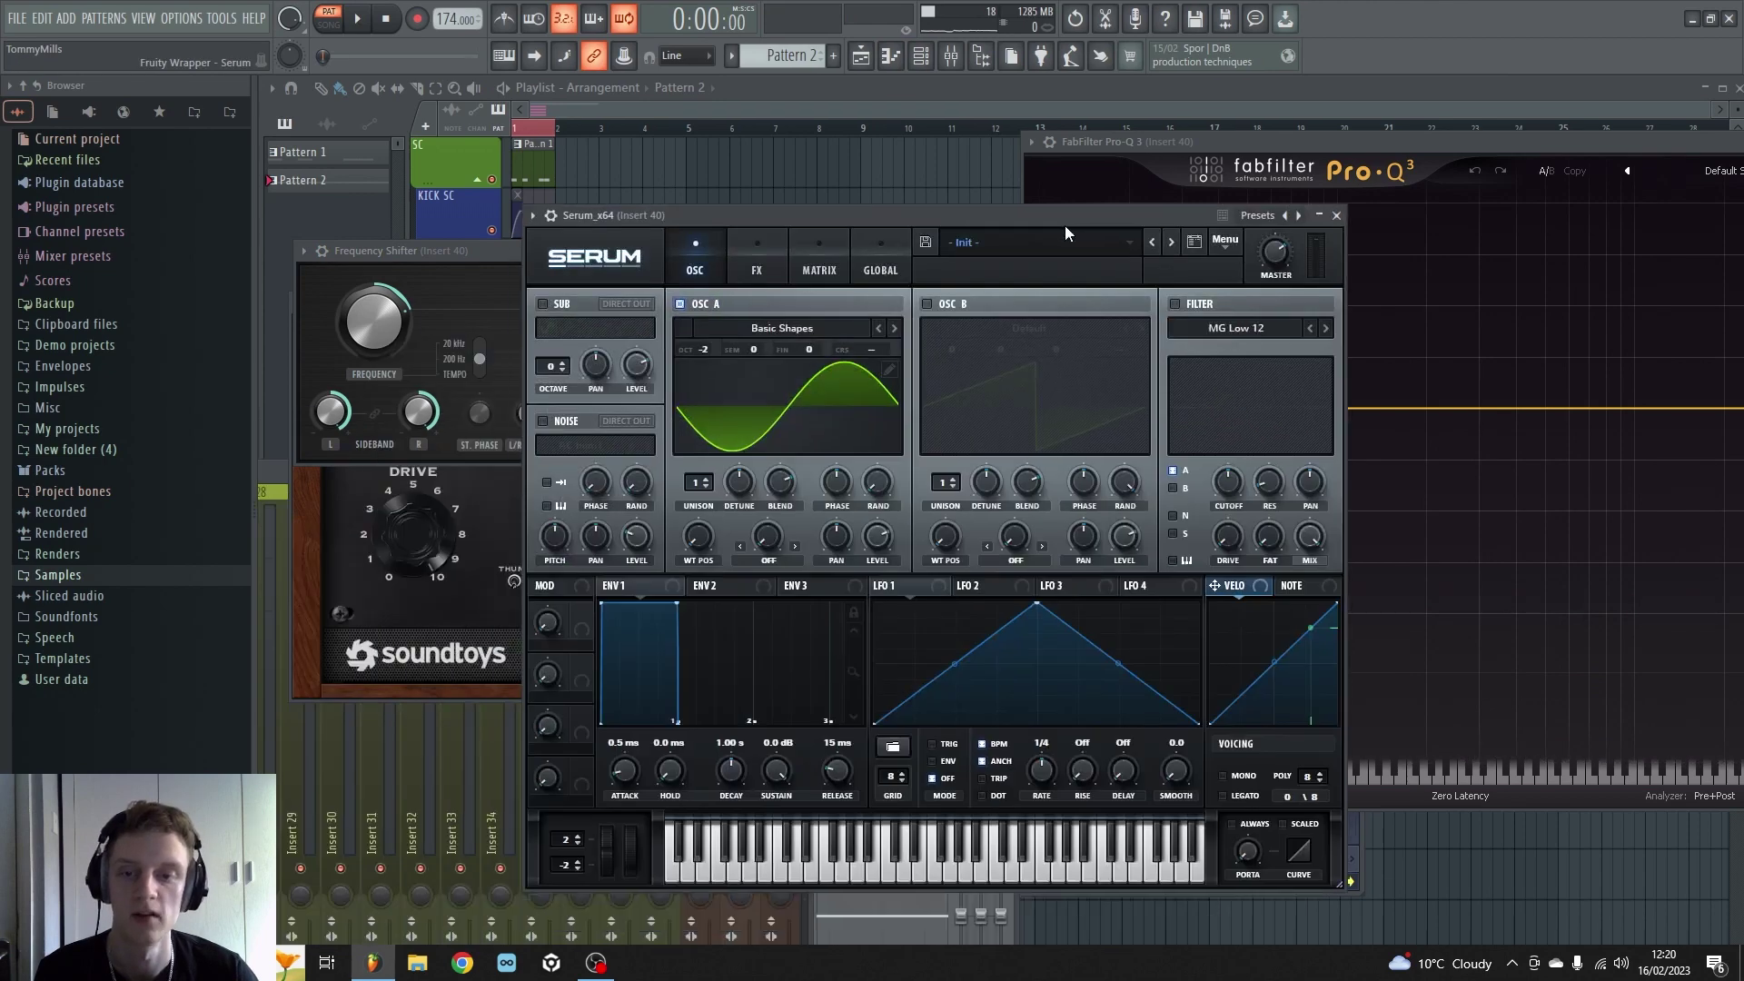
drag(1064, 226, 1011, 190)
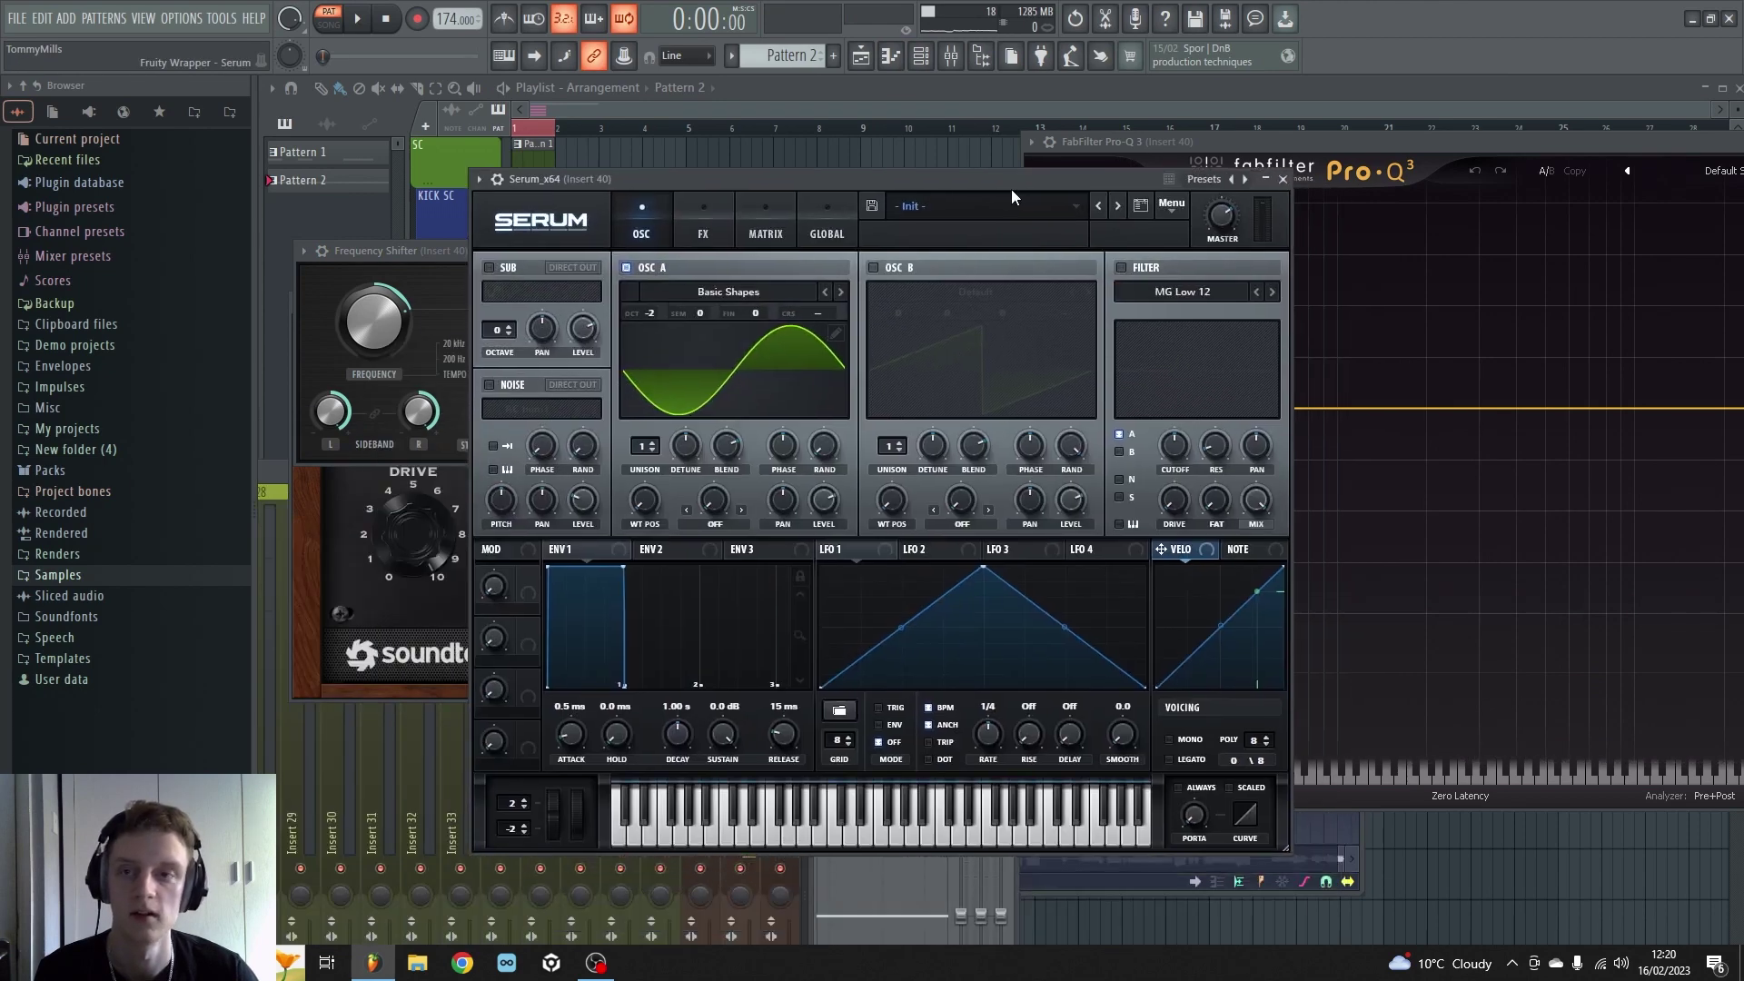
key(space)
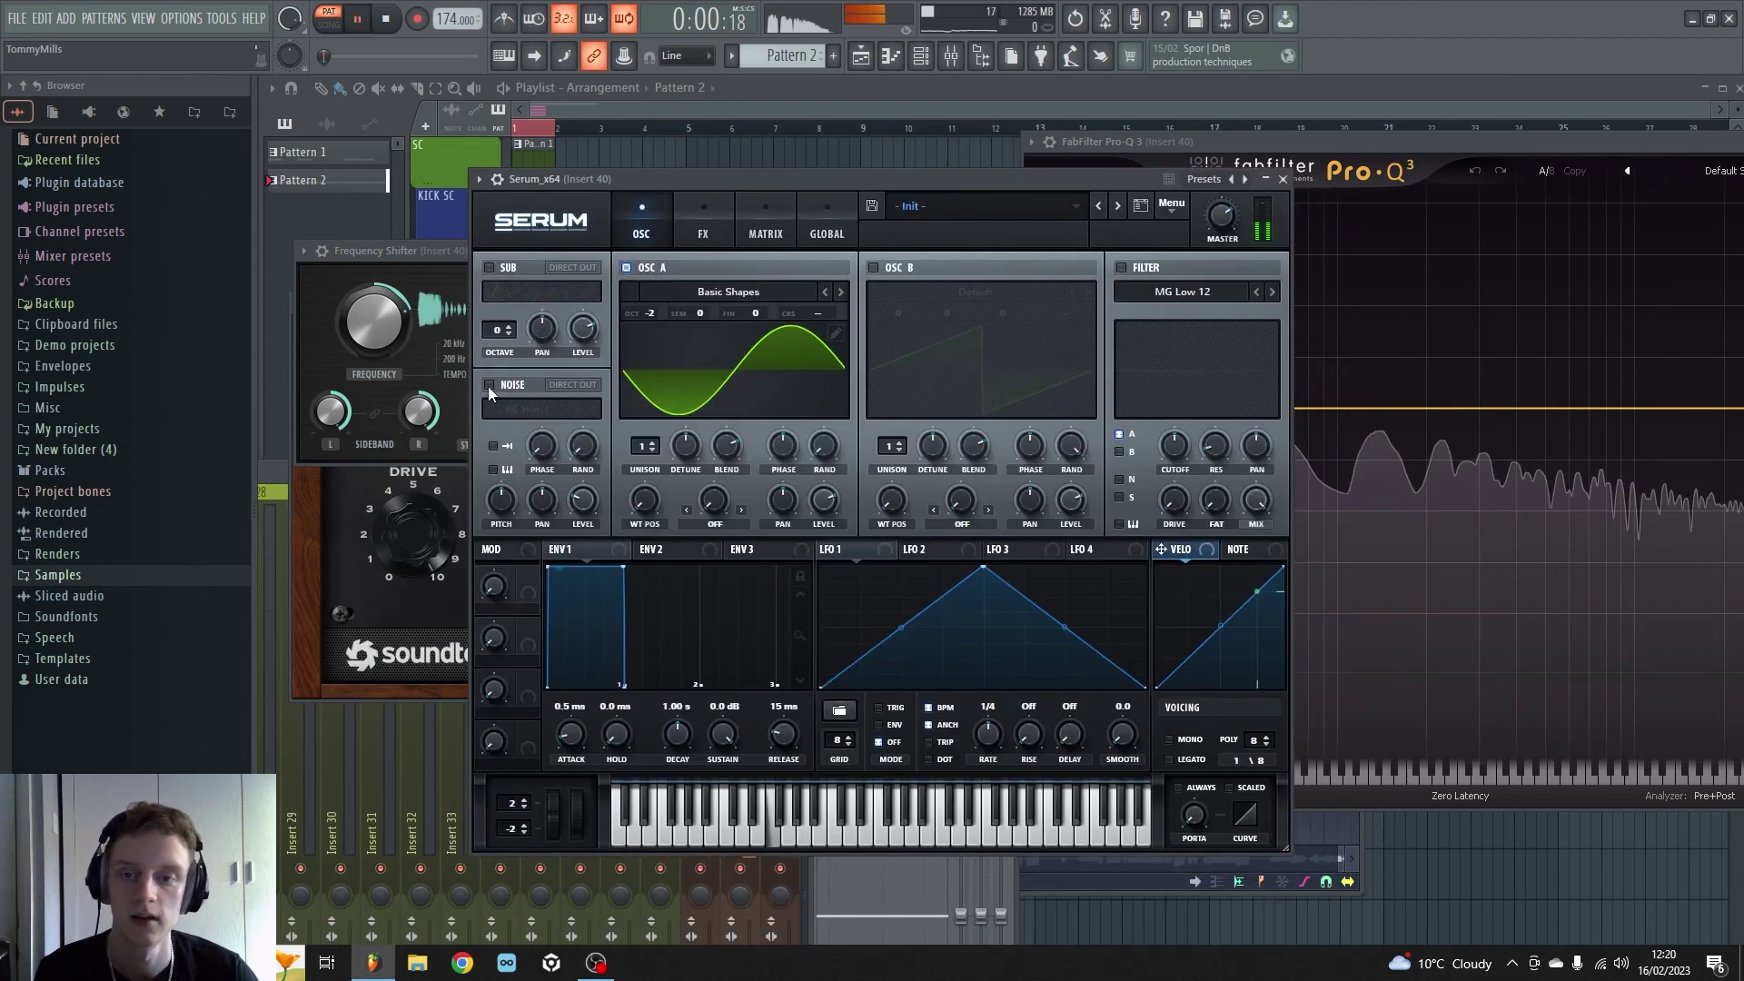
click(488, 385)
click(531, 408)
mouse_move(555, 437)
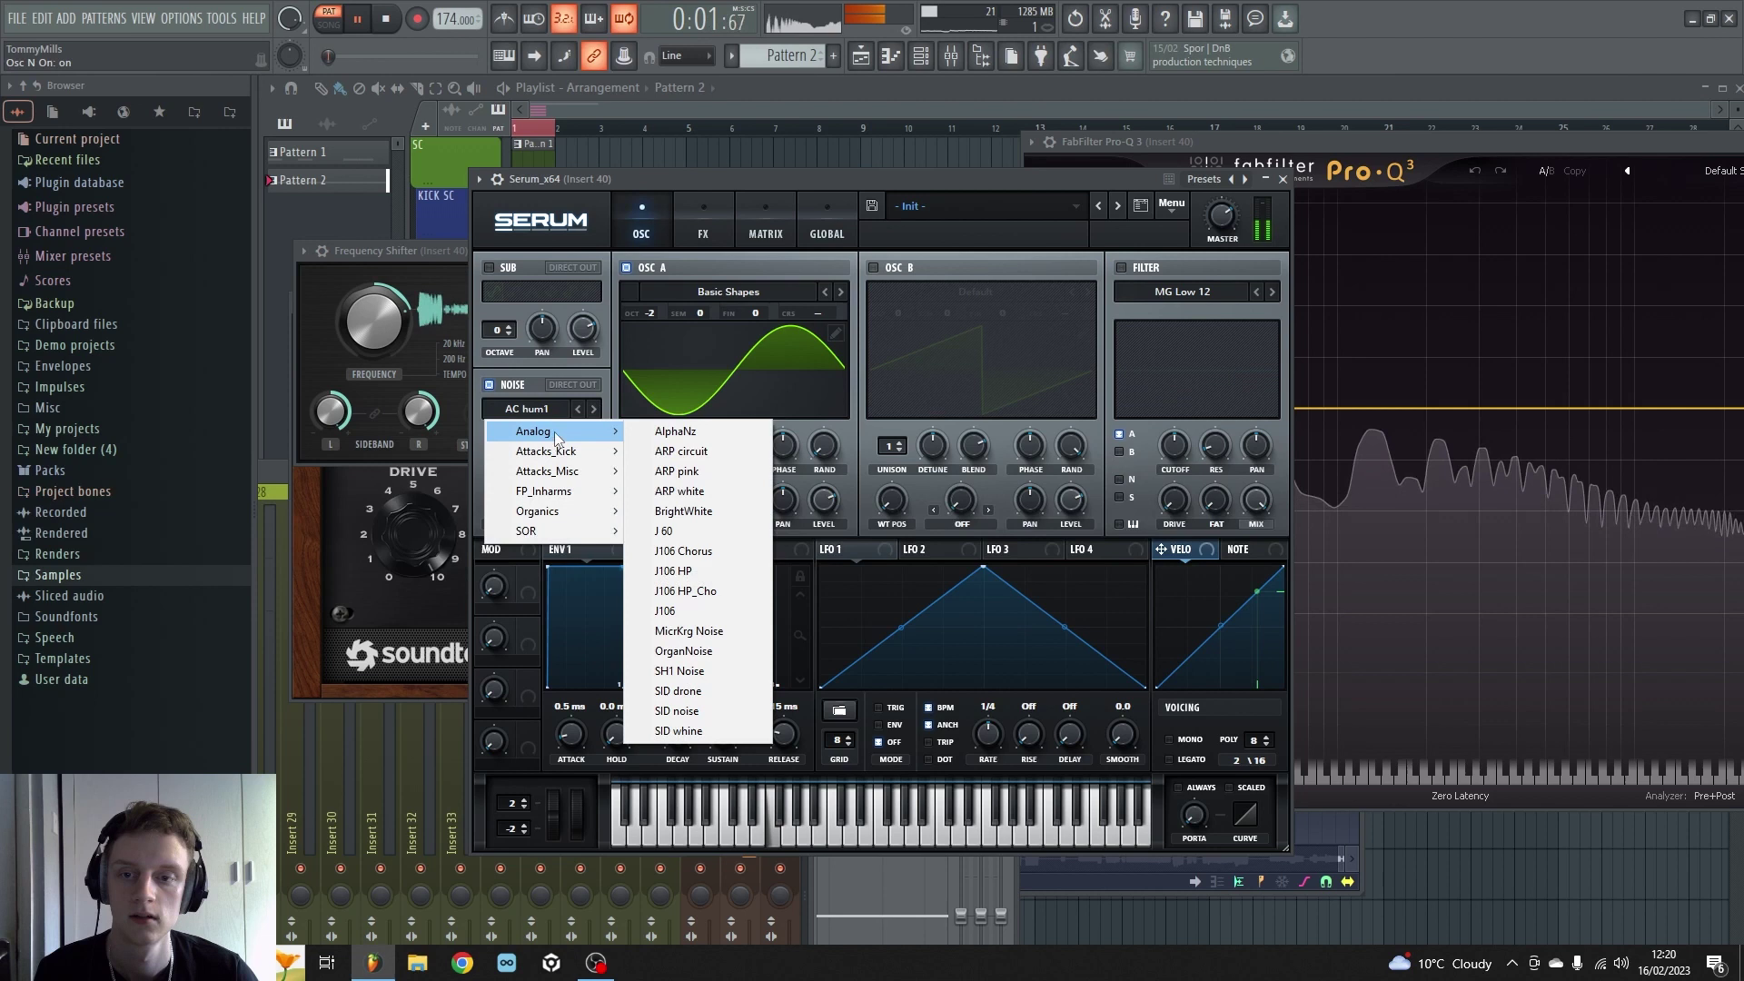
click(682, 510)
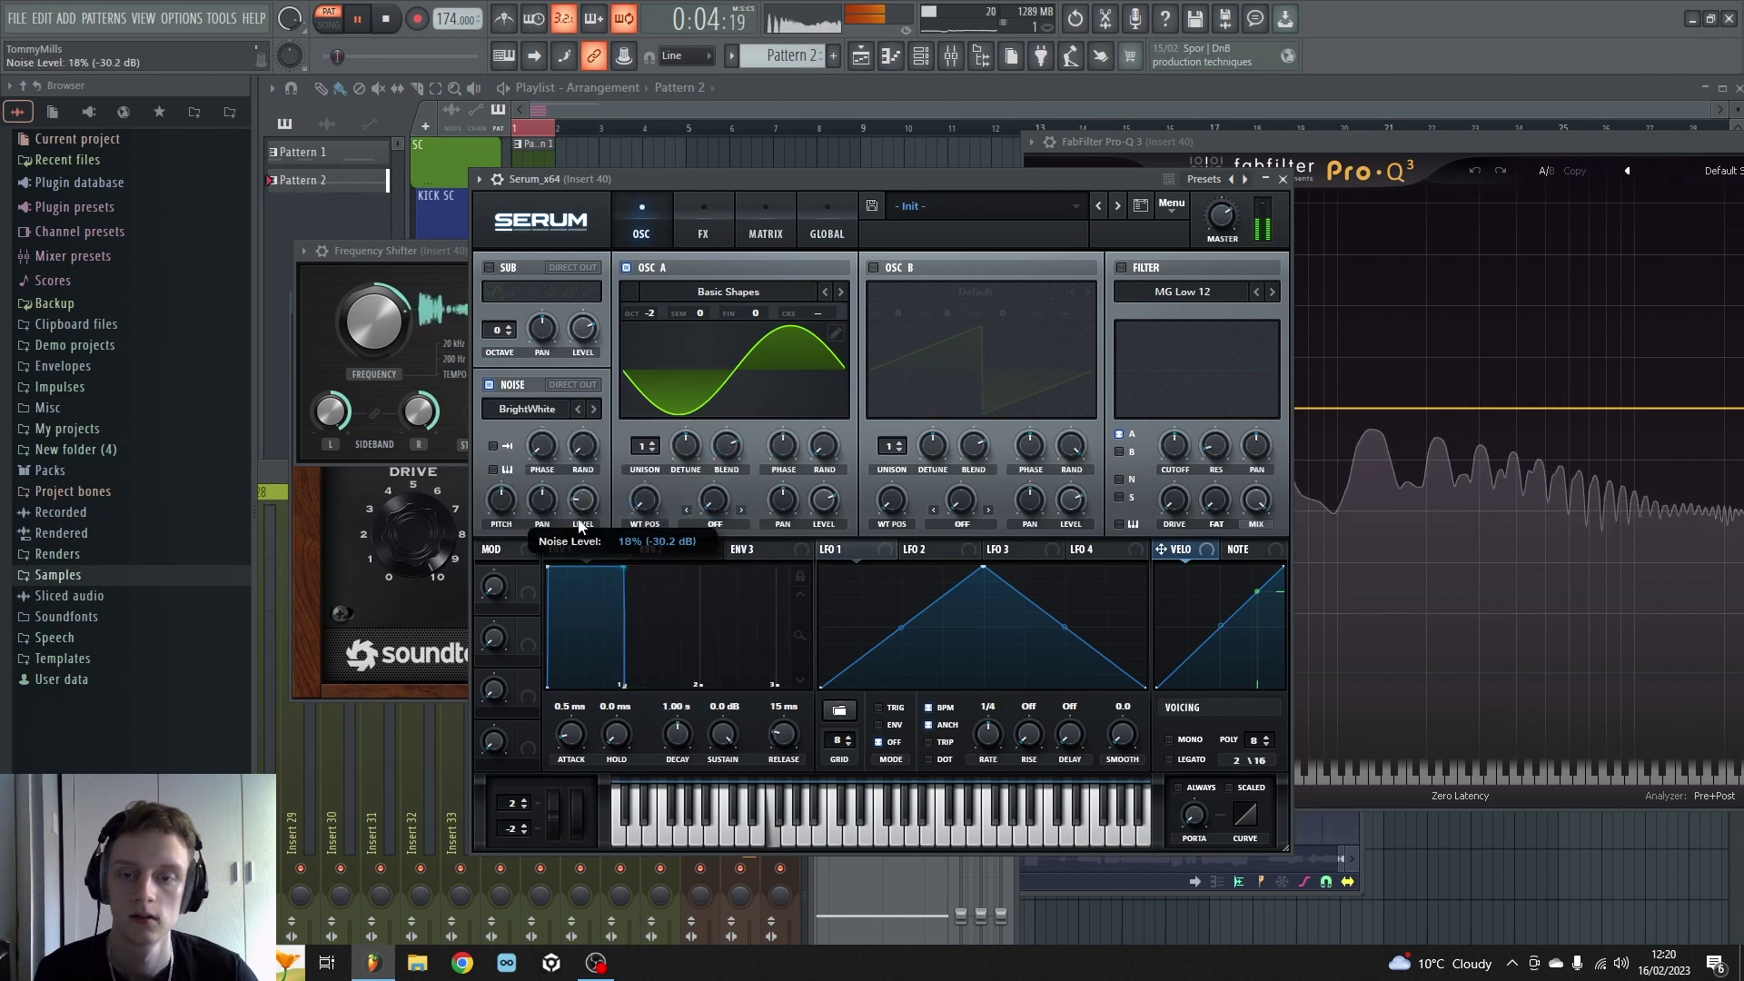
Step: Set Serum's upward pitch bend range to 12 semitones and audition the bend with the pitch wheel
drag(514, 803, 523, 782)
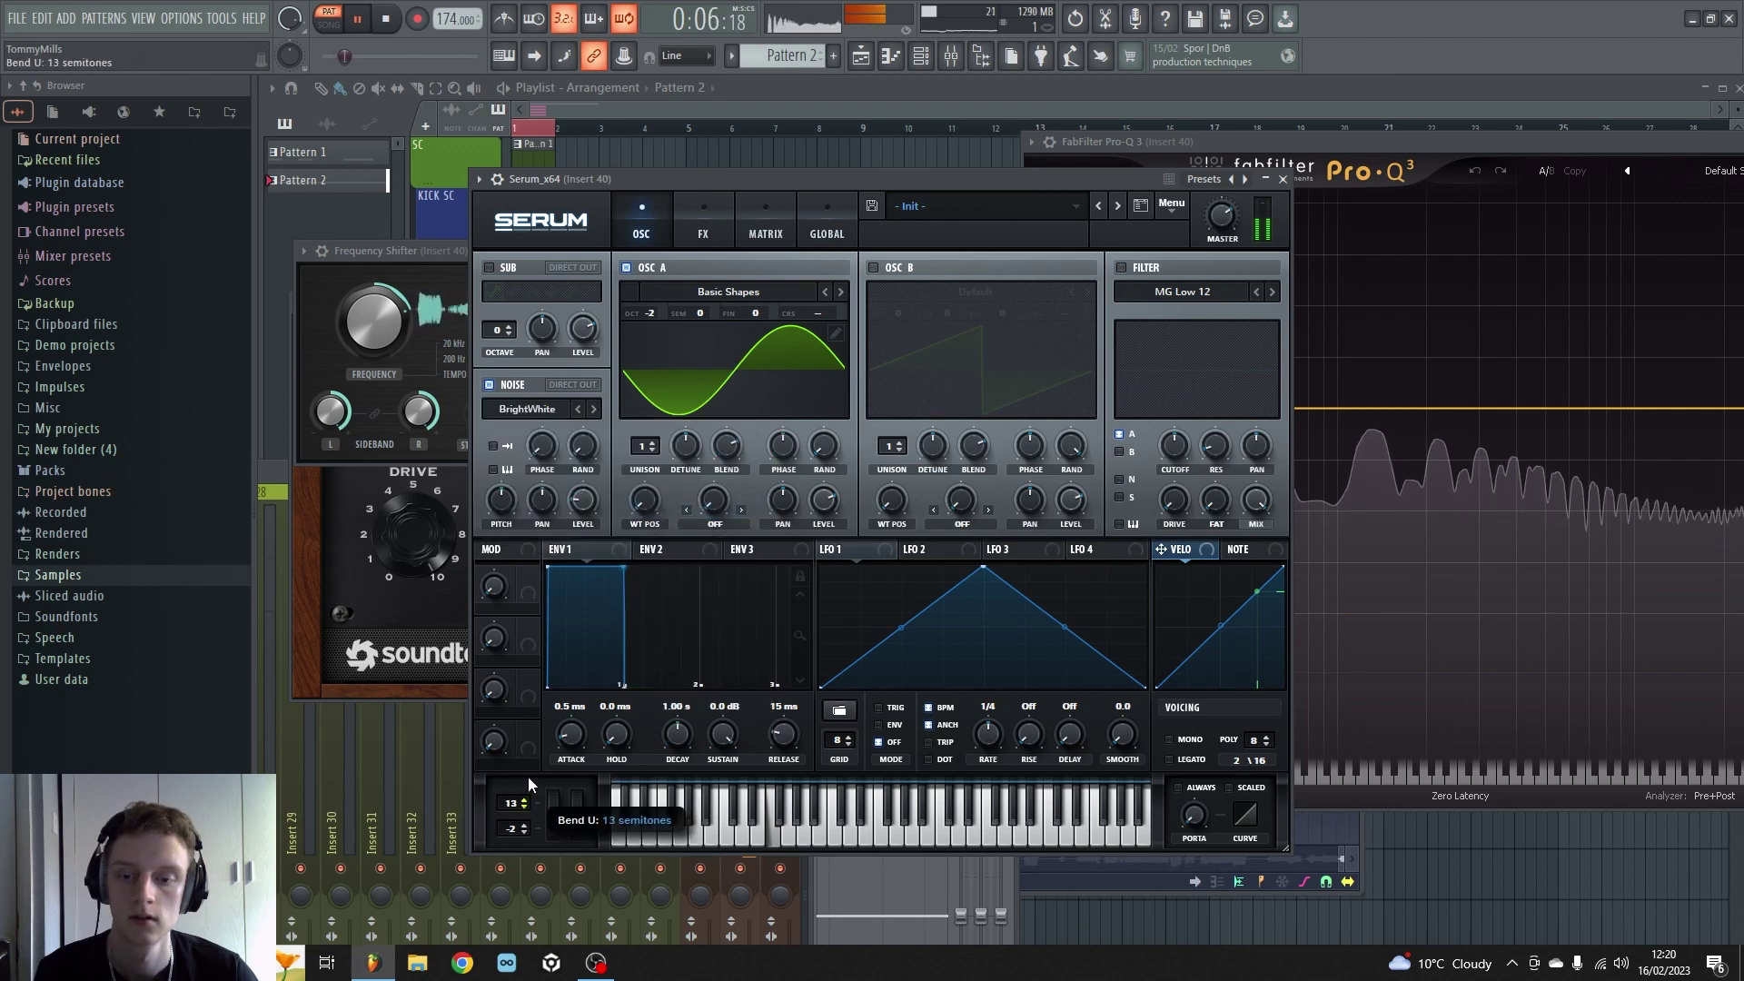
scroll(514, 808, down, 1)
scroll(514, 808, up, 1)
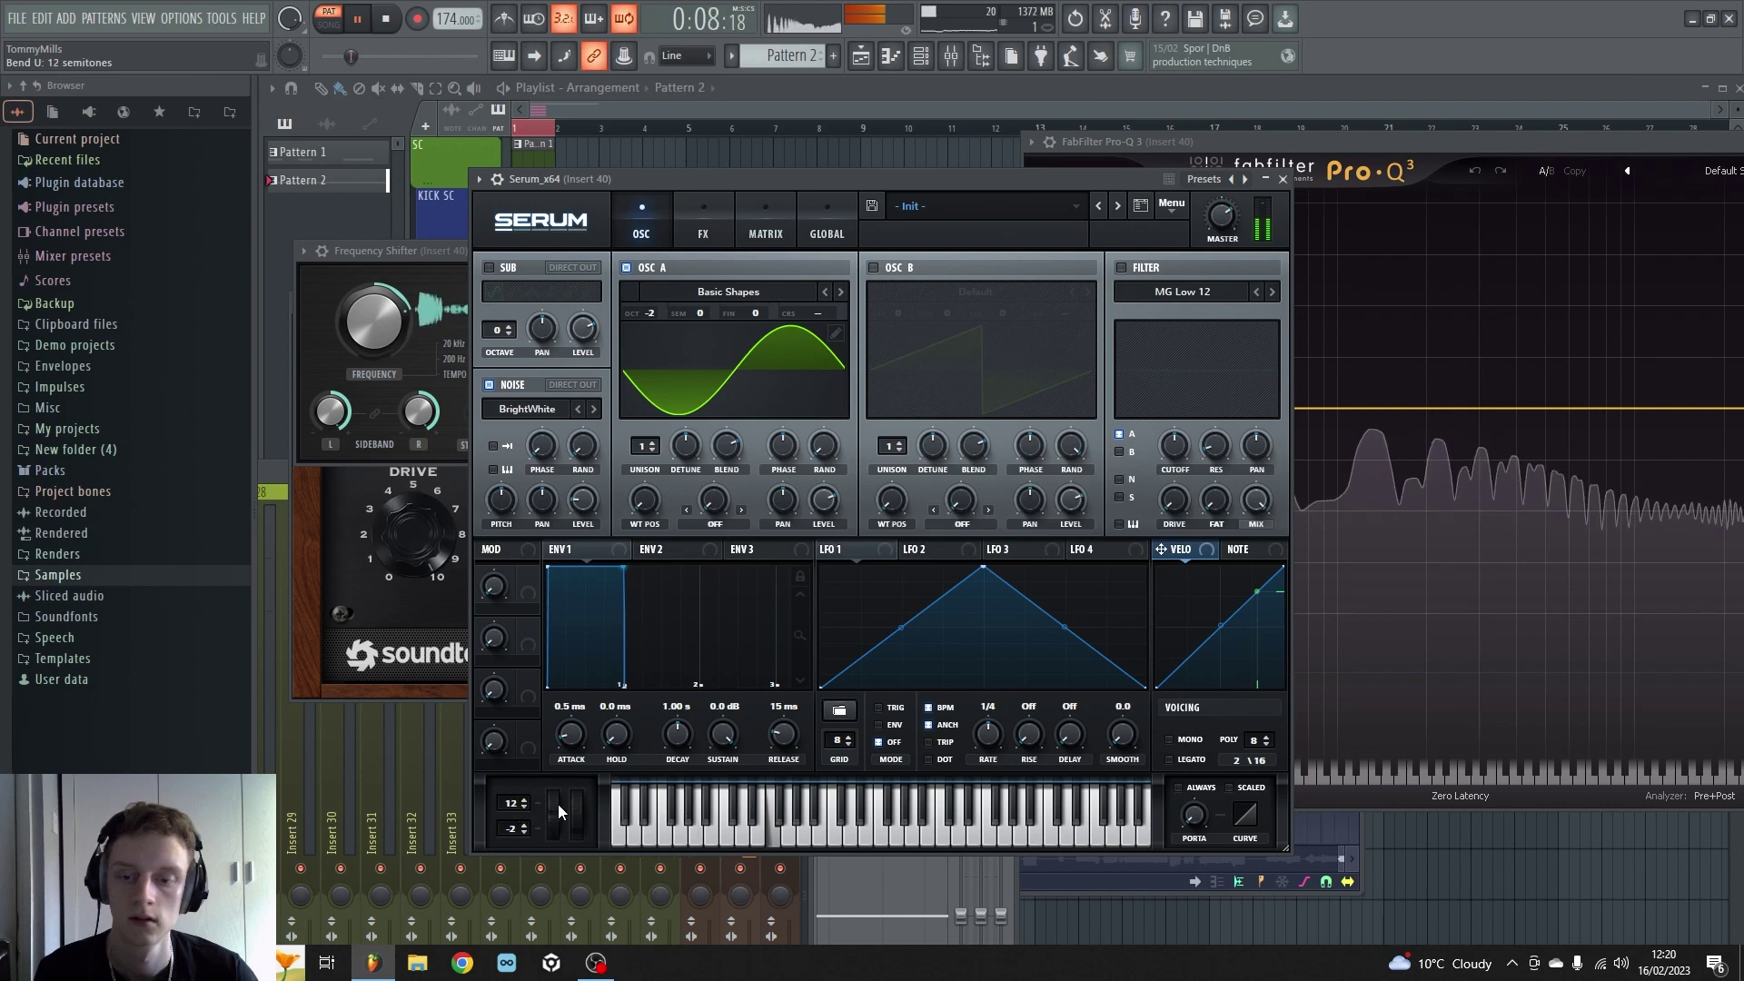
mouse_move(558, 802)
mouse_down()
mouse_move(569, 765)
mouse_move(543, 849)
mouse_move(581, 755)
mouse_move(554, 821)
mouse_up()
key(space)
Step: Enable oscillator B with its default saw and set its octave to -1 during playback
click(874, 267)
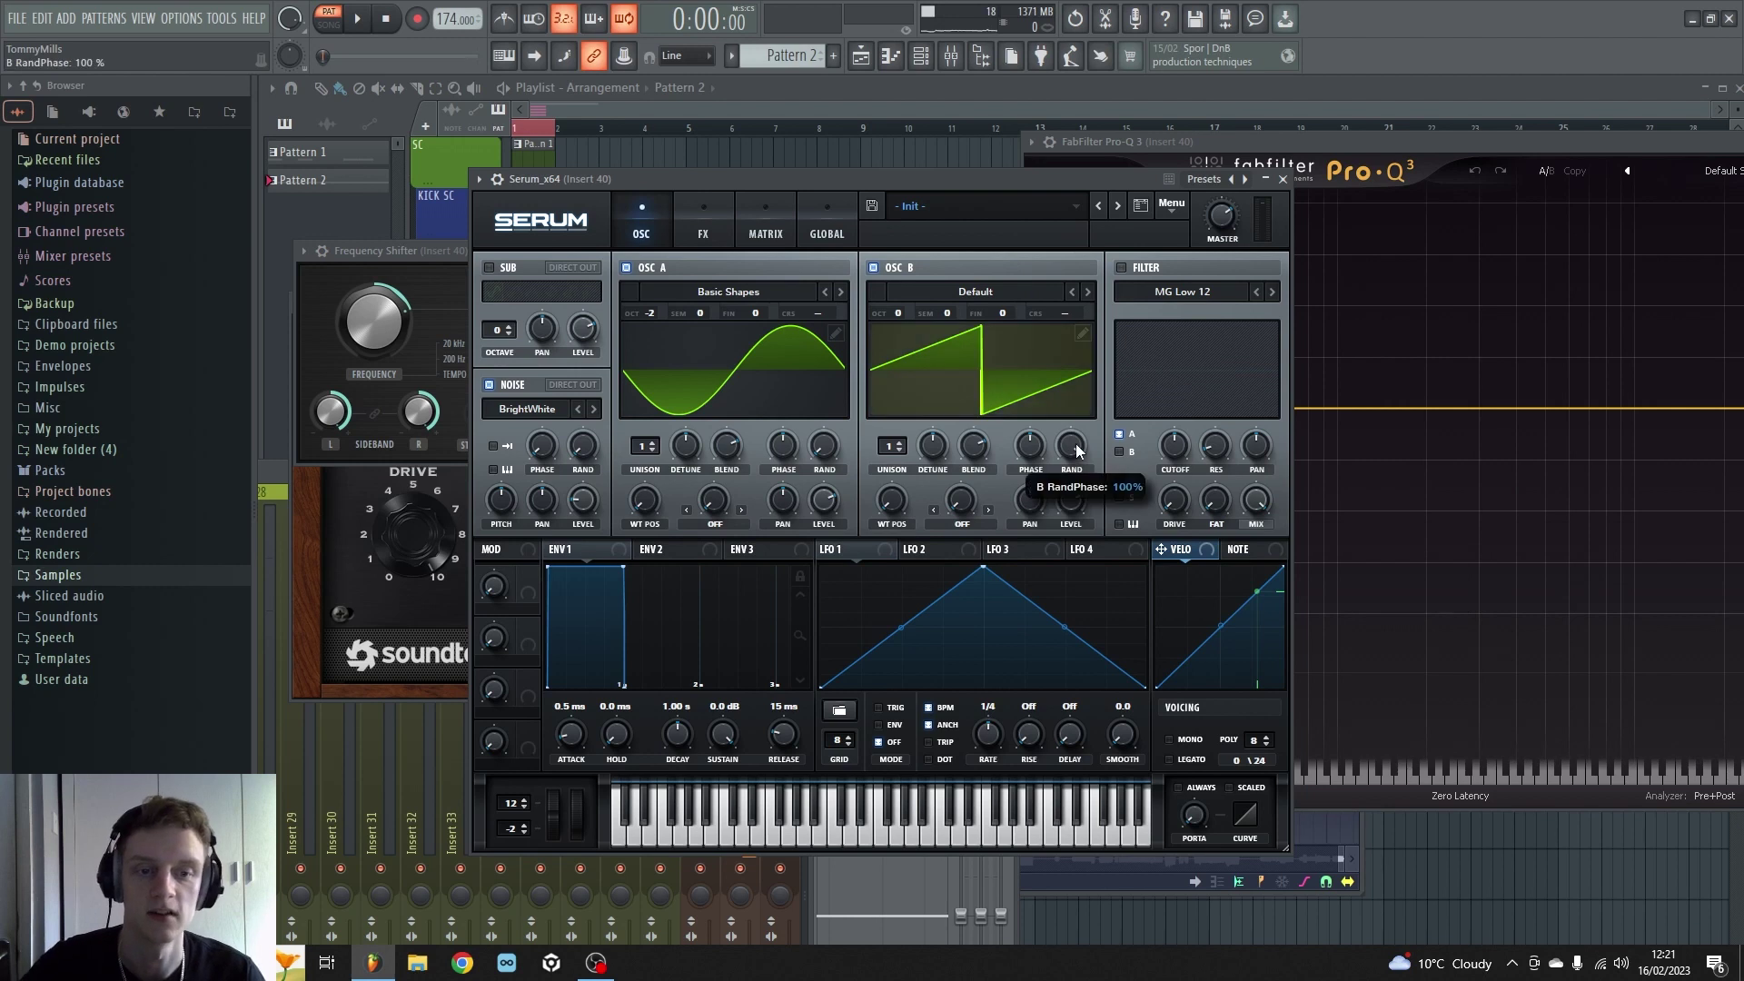
key(space)
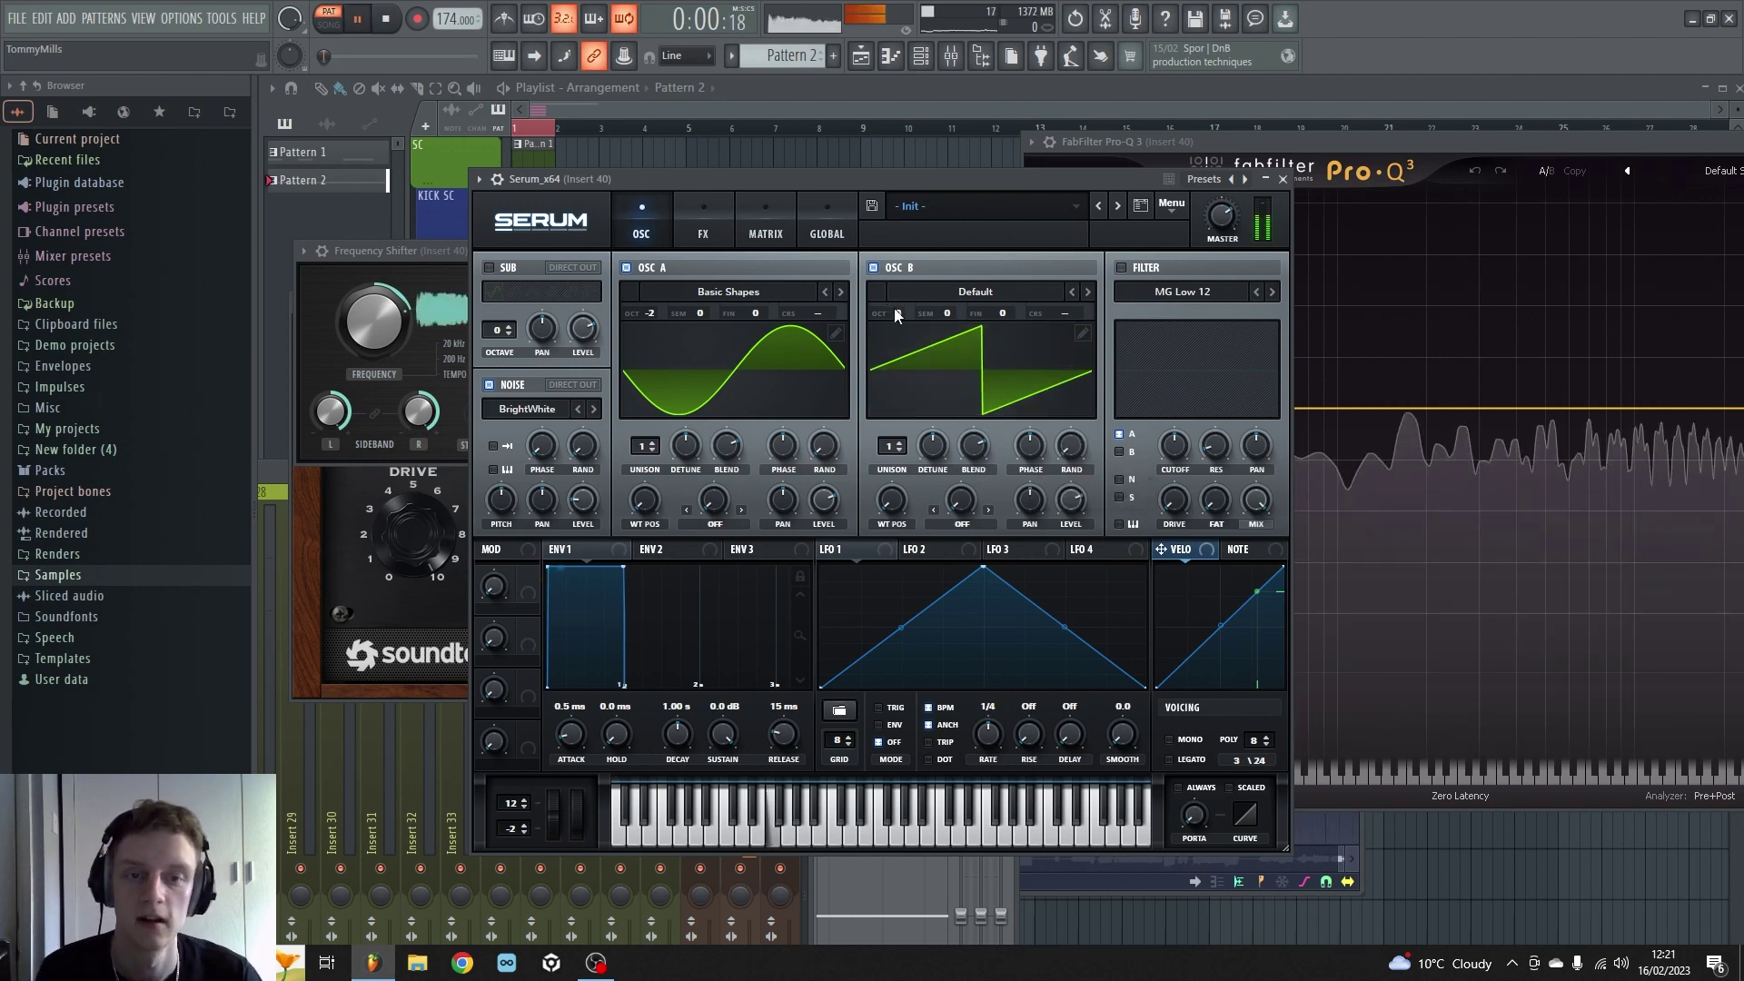
drag(896, 314, 891, 333)
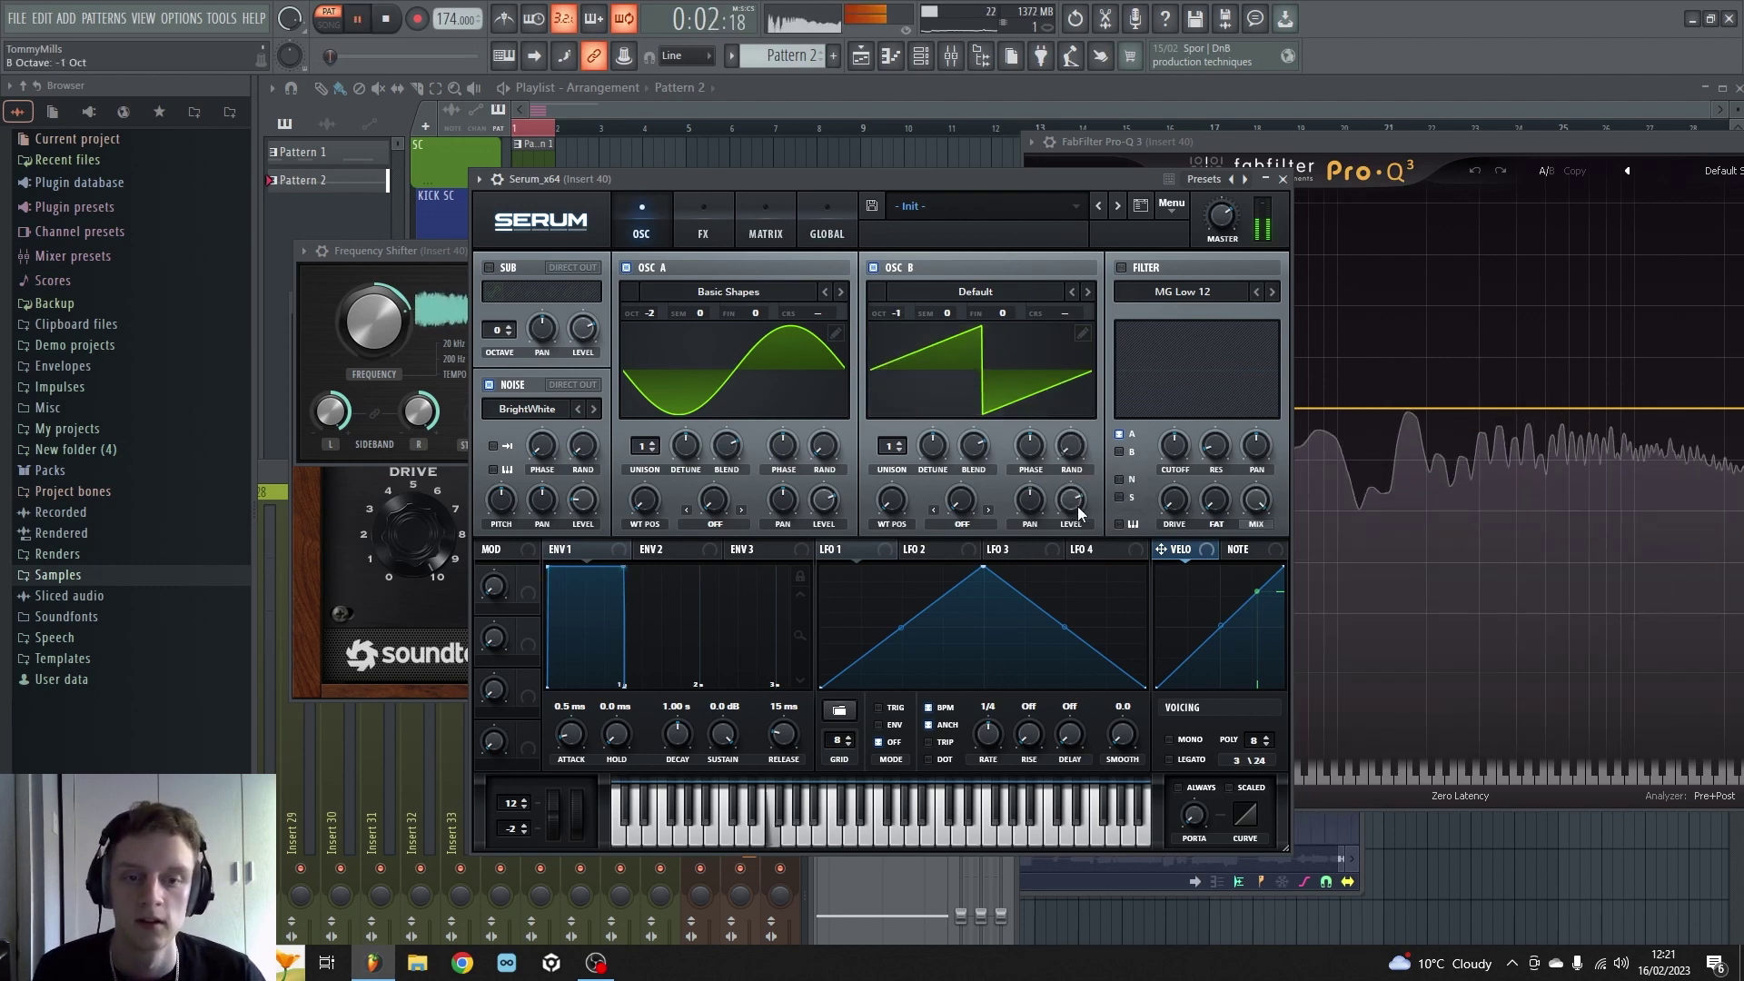
Step: Set oscillator B's warp mode to Sync (No Window) and raise the warp amount
click(962, 524)
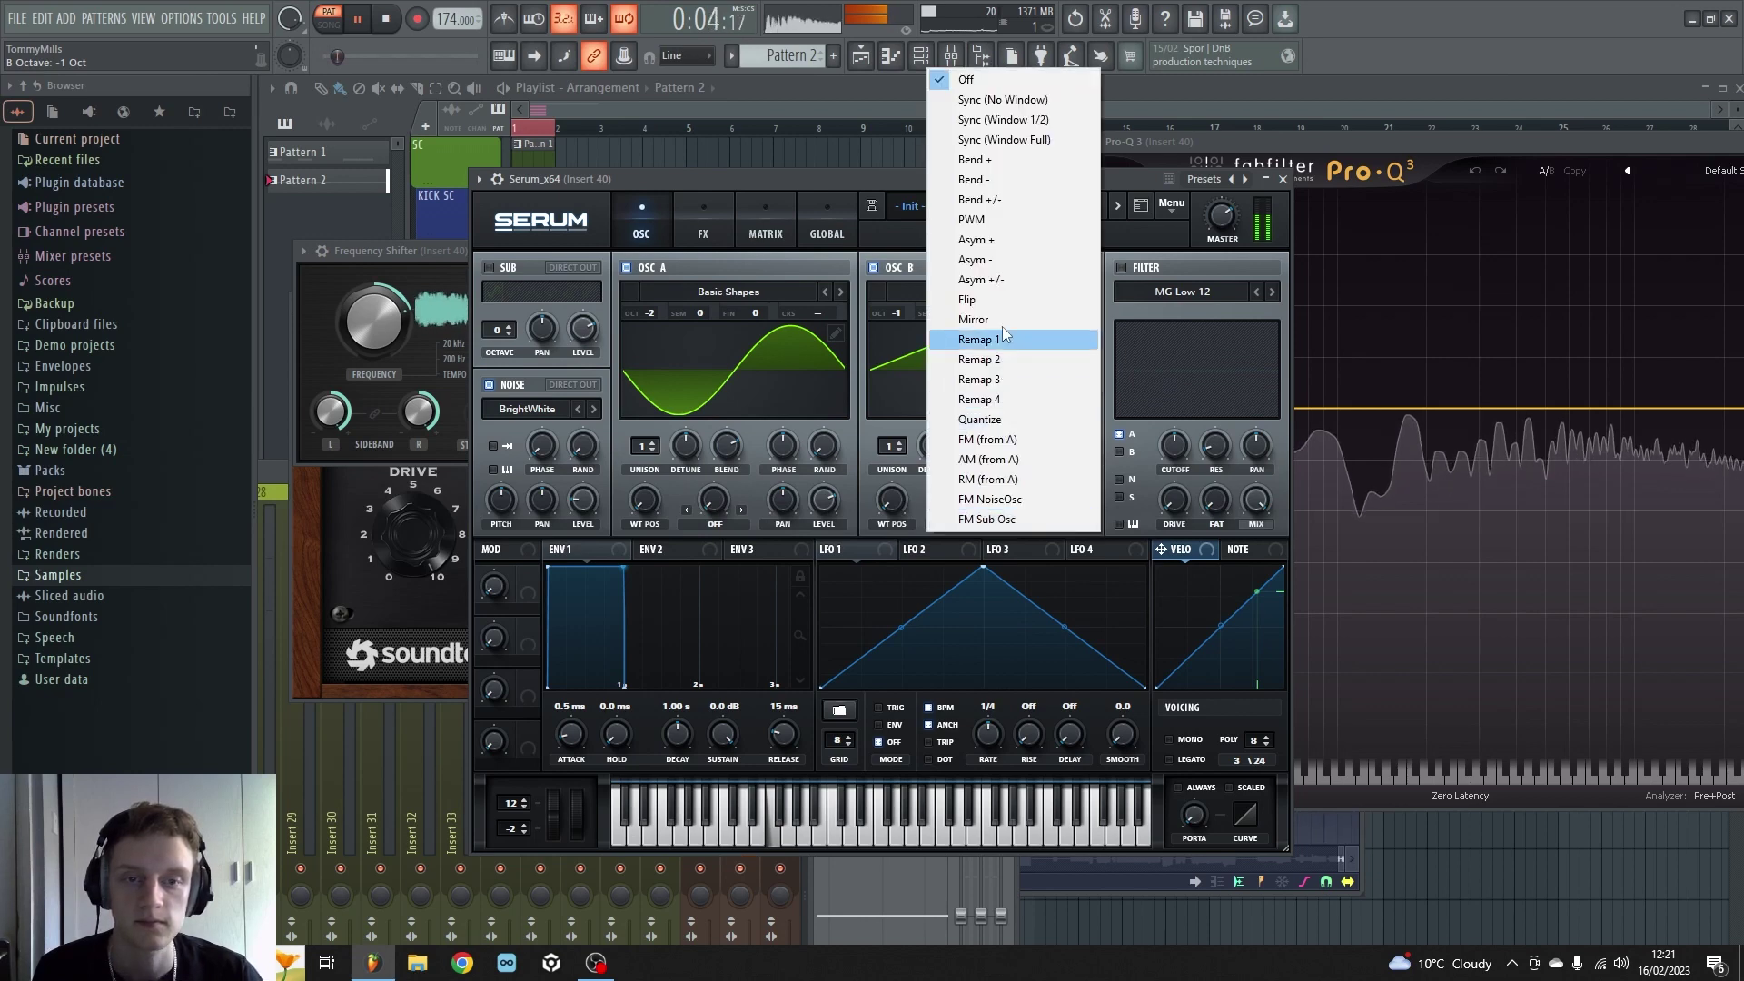
click(1019, 100)
drag(961, 500, 997, 445)
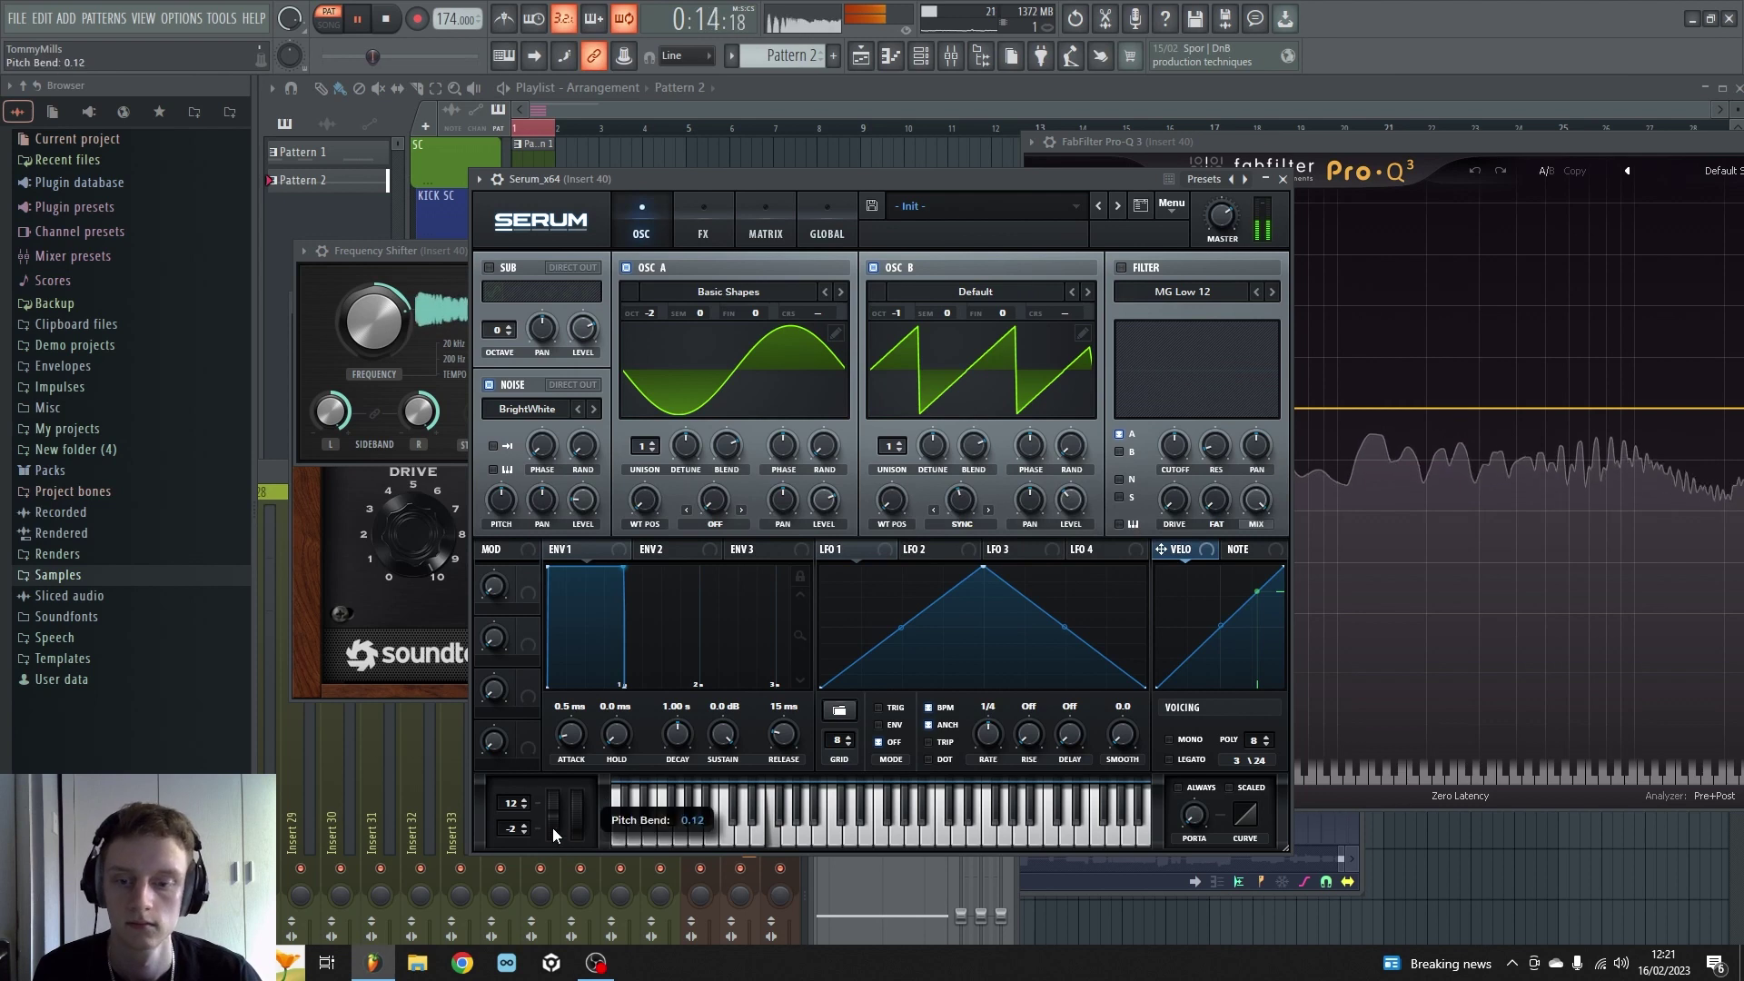
Step: Audition Serum's pitch bend during playback and set the Frequency Shifter's frequency to 4.28 Hz
mouse_move(559, 801)
mouse_down()
mouse_move(538, 875)
mouse_move(583, 794)
mouse_up()
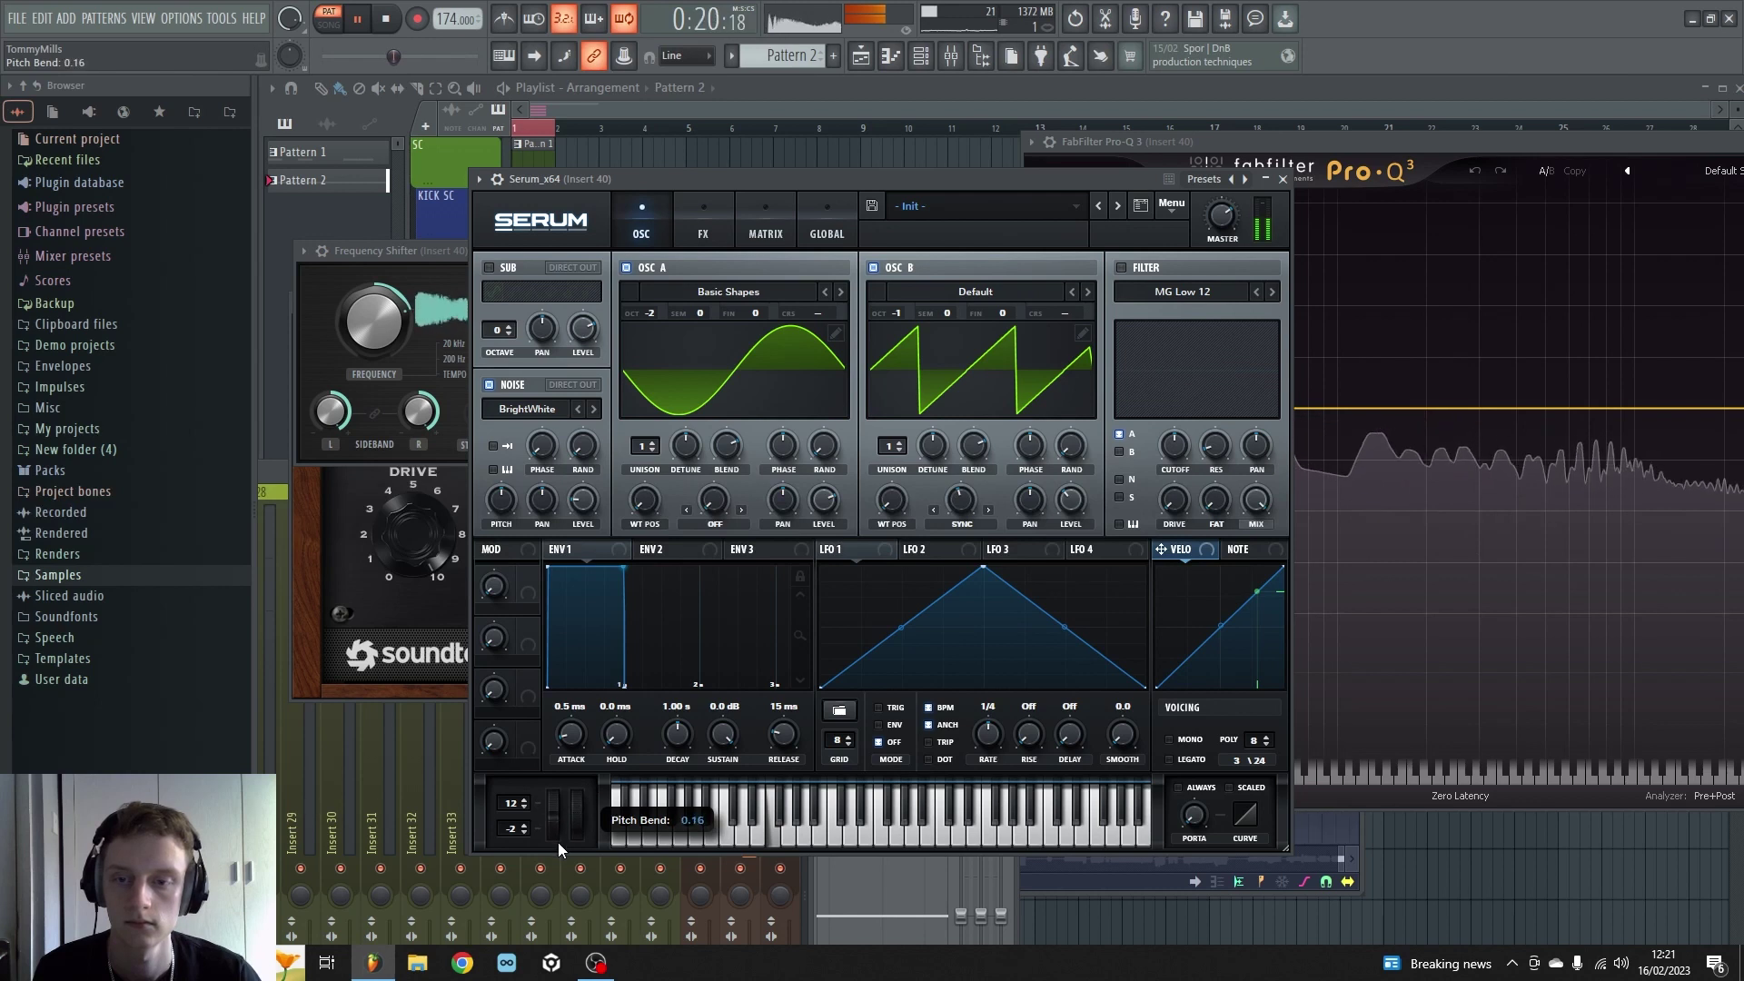
click(373, 319)
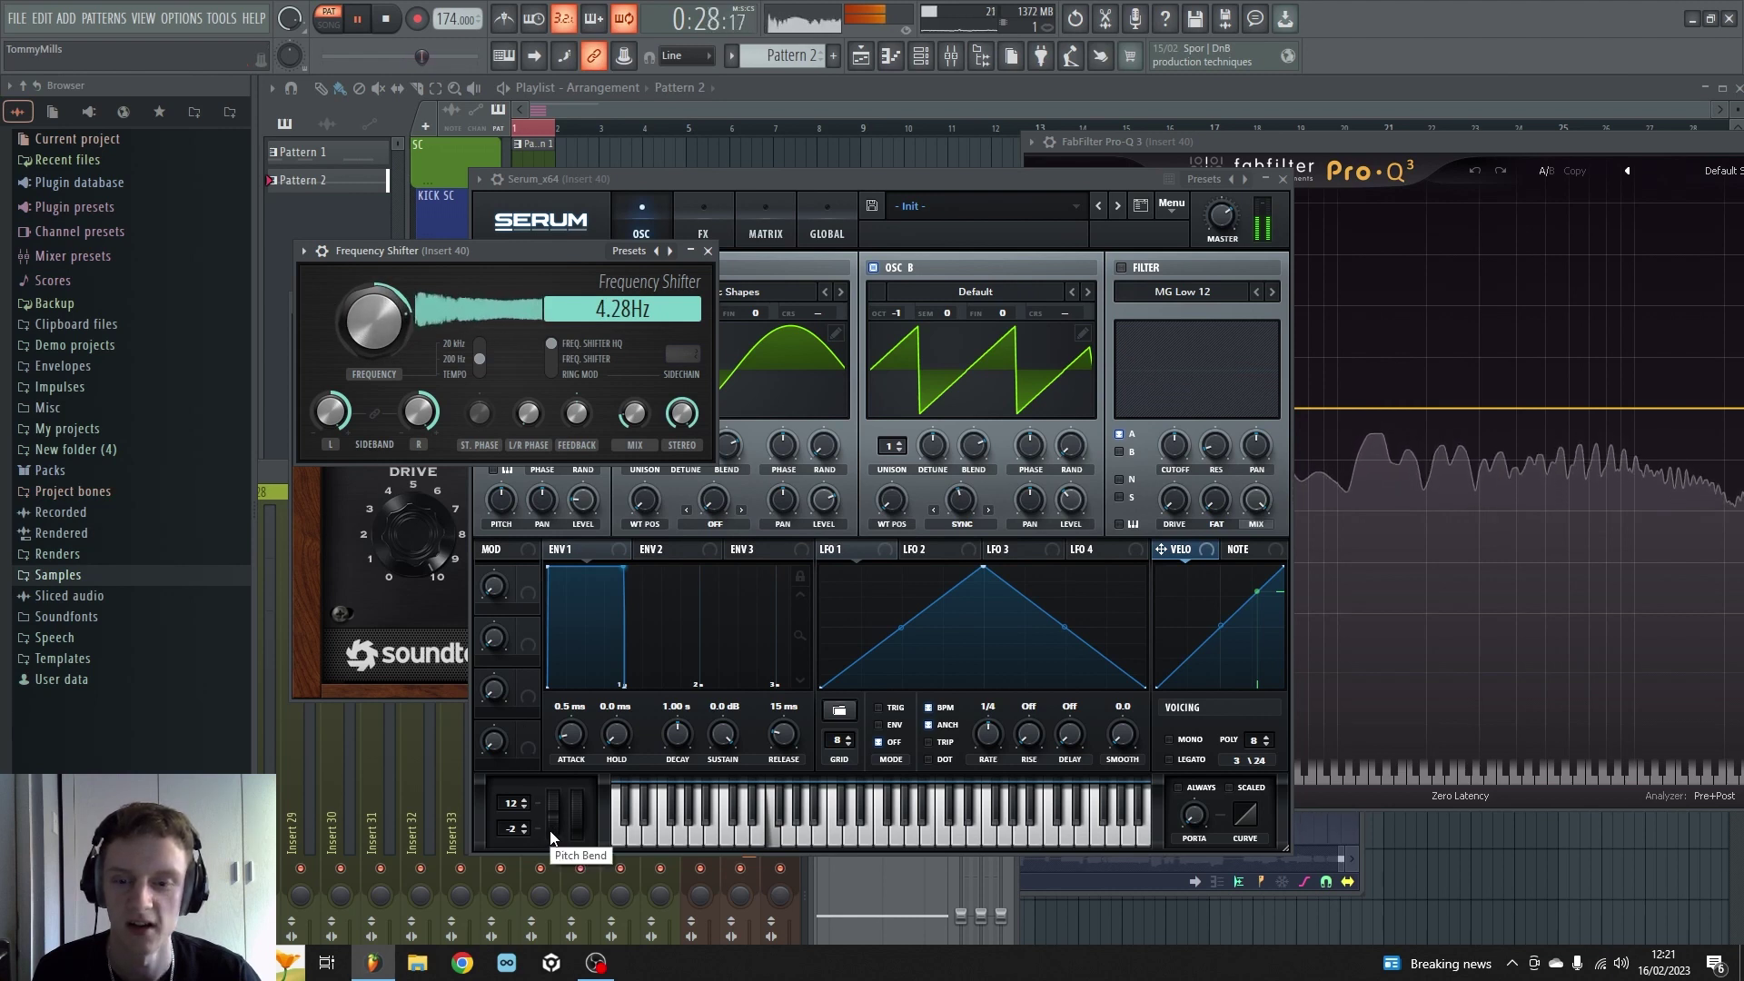
drag(552, 837, 526, 901)
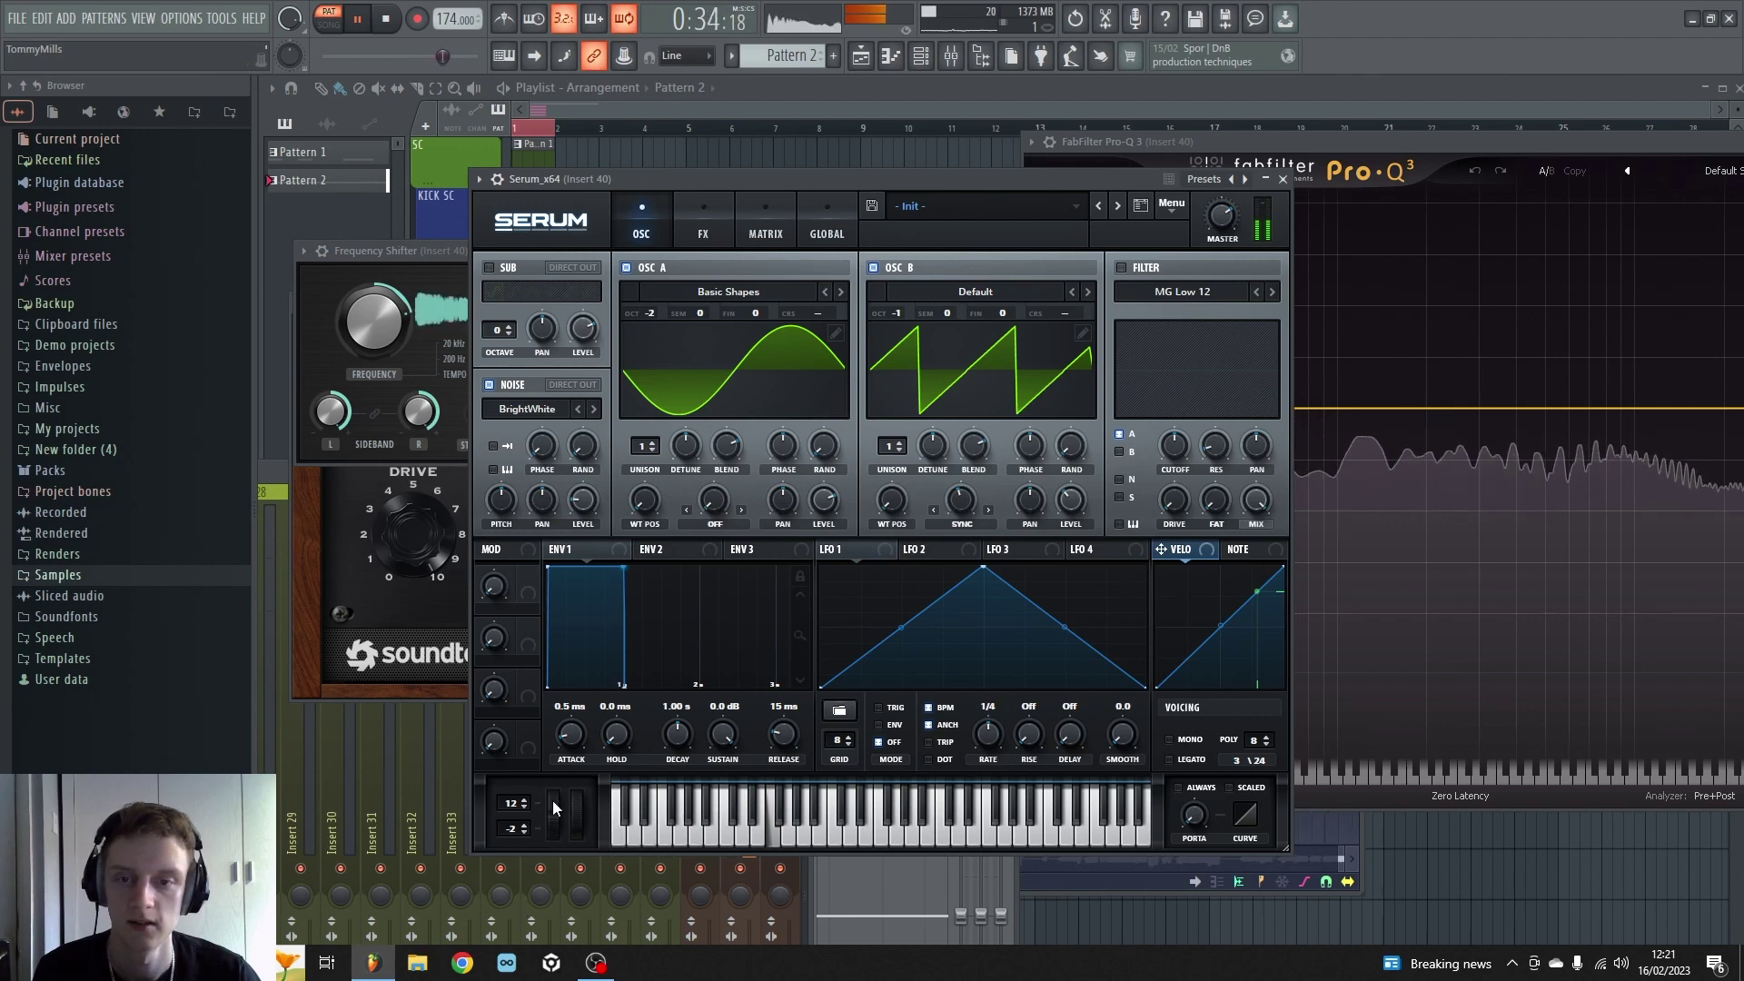
Step: Set oscillator A's warp mode to FM (from B) with a warp amount of 20%
click(718, 526)
click(726, 454)
drag(719, 505, 737, 467)
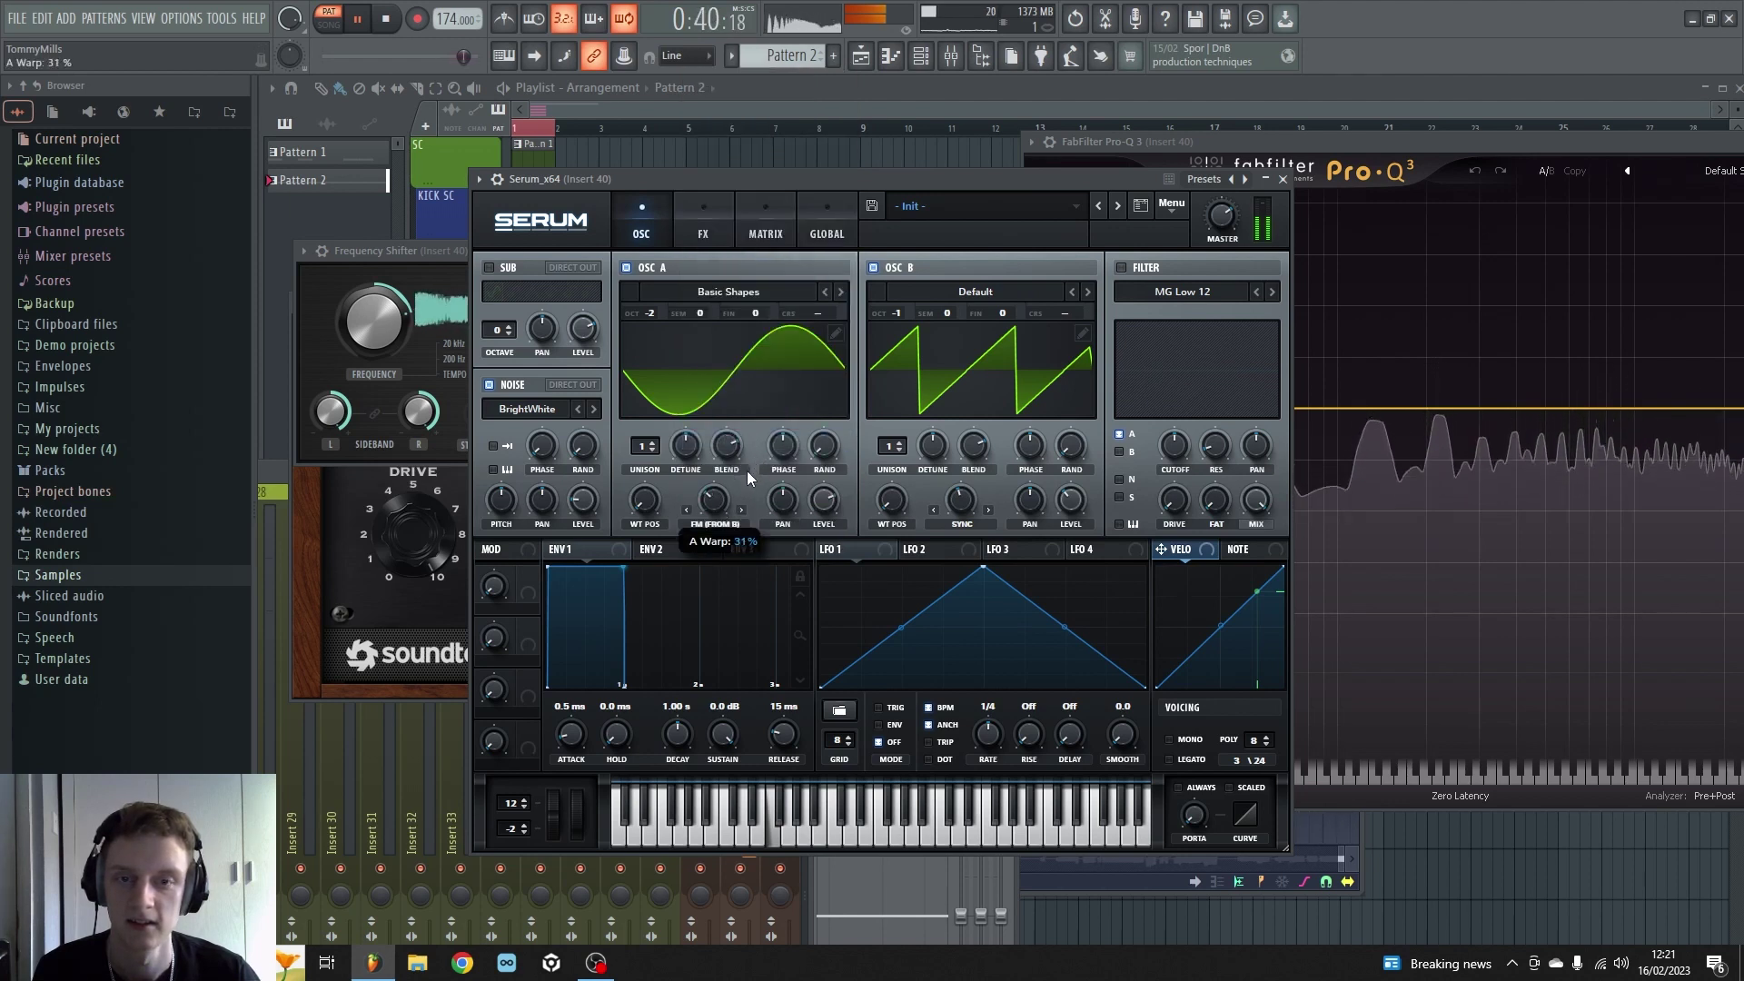
mouse_move(747, 470)
mouse_down()
mouse_move(781, 417)
mouse_move(745, 492)
mouse_up()
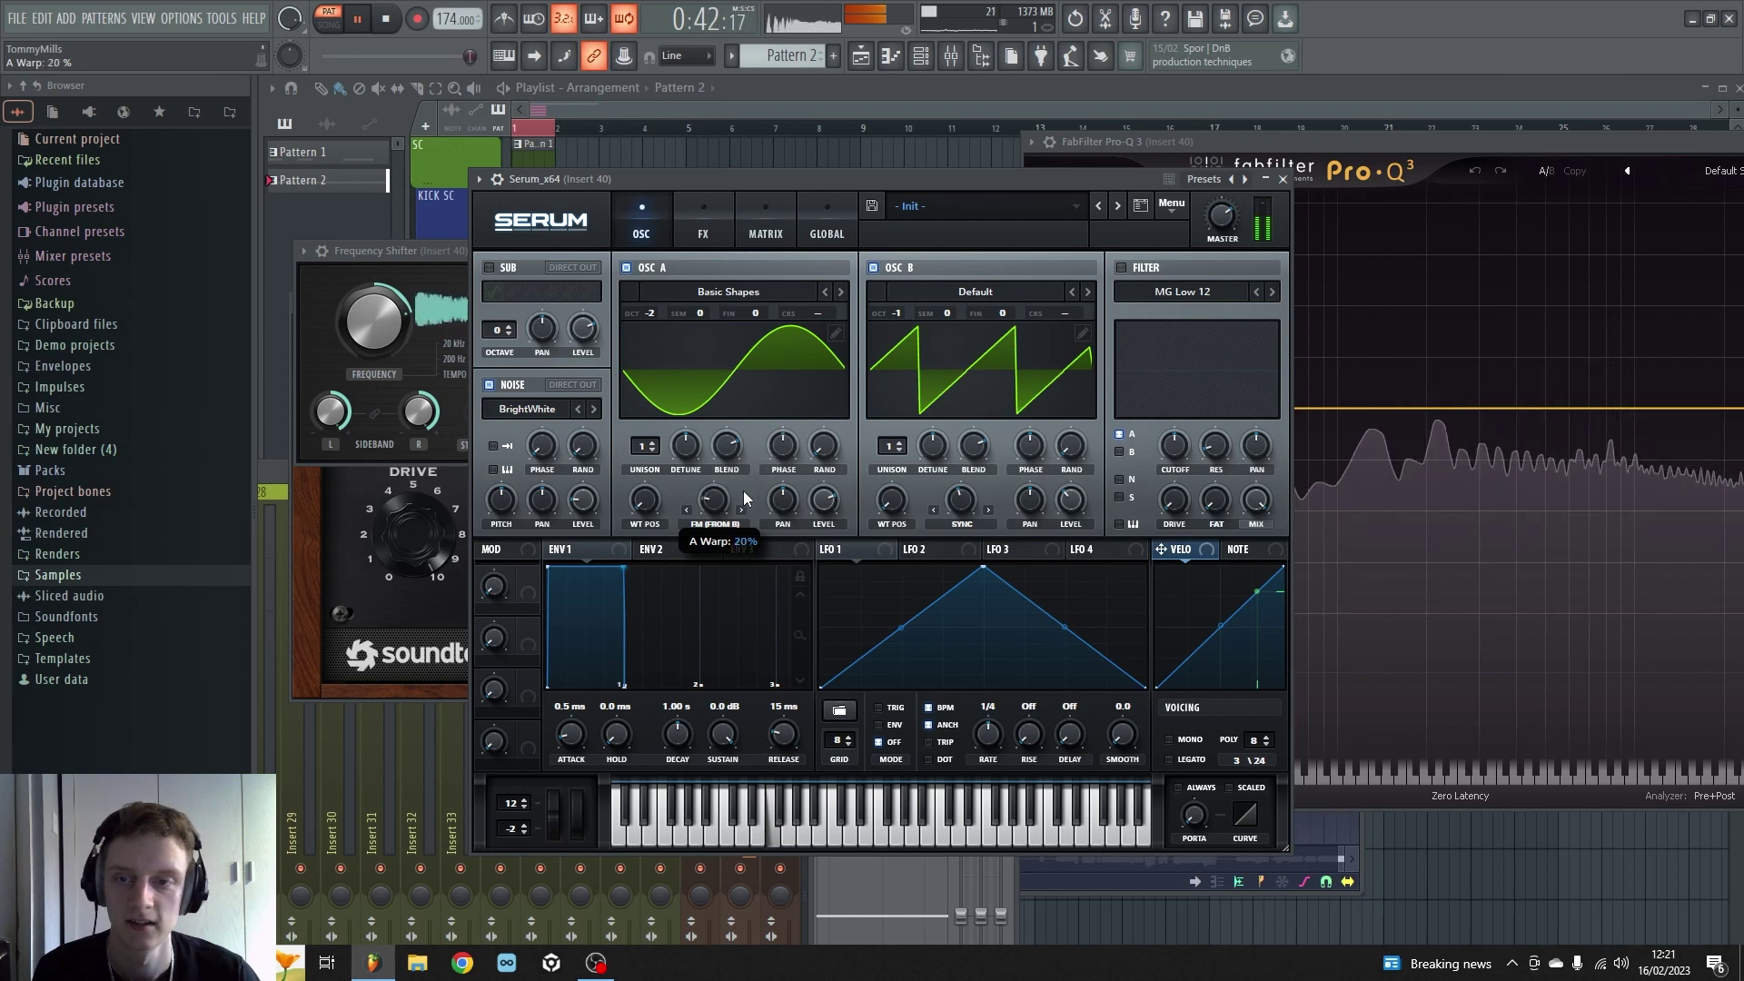
Step: Raise the Frequency Shifter's feedback, set its frequency to 5.55 Hz, and audition Serum's pitch bend before stopping playback
mouse_move(373, 321)
mouse_down()
mouse_move(373, 350)
mouse_move(374, 331)
mouse_up()
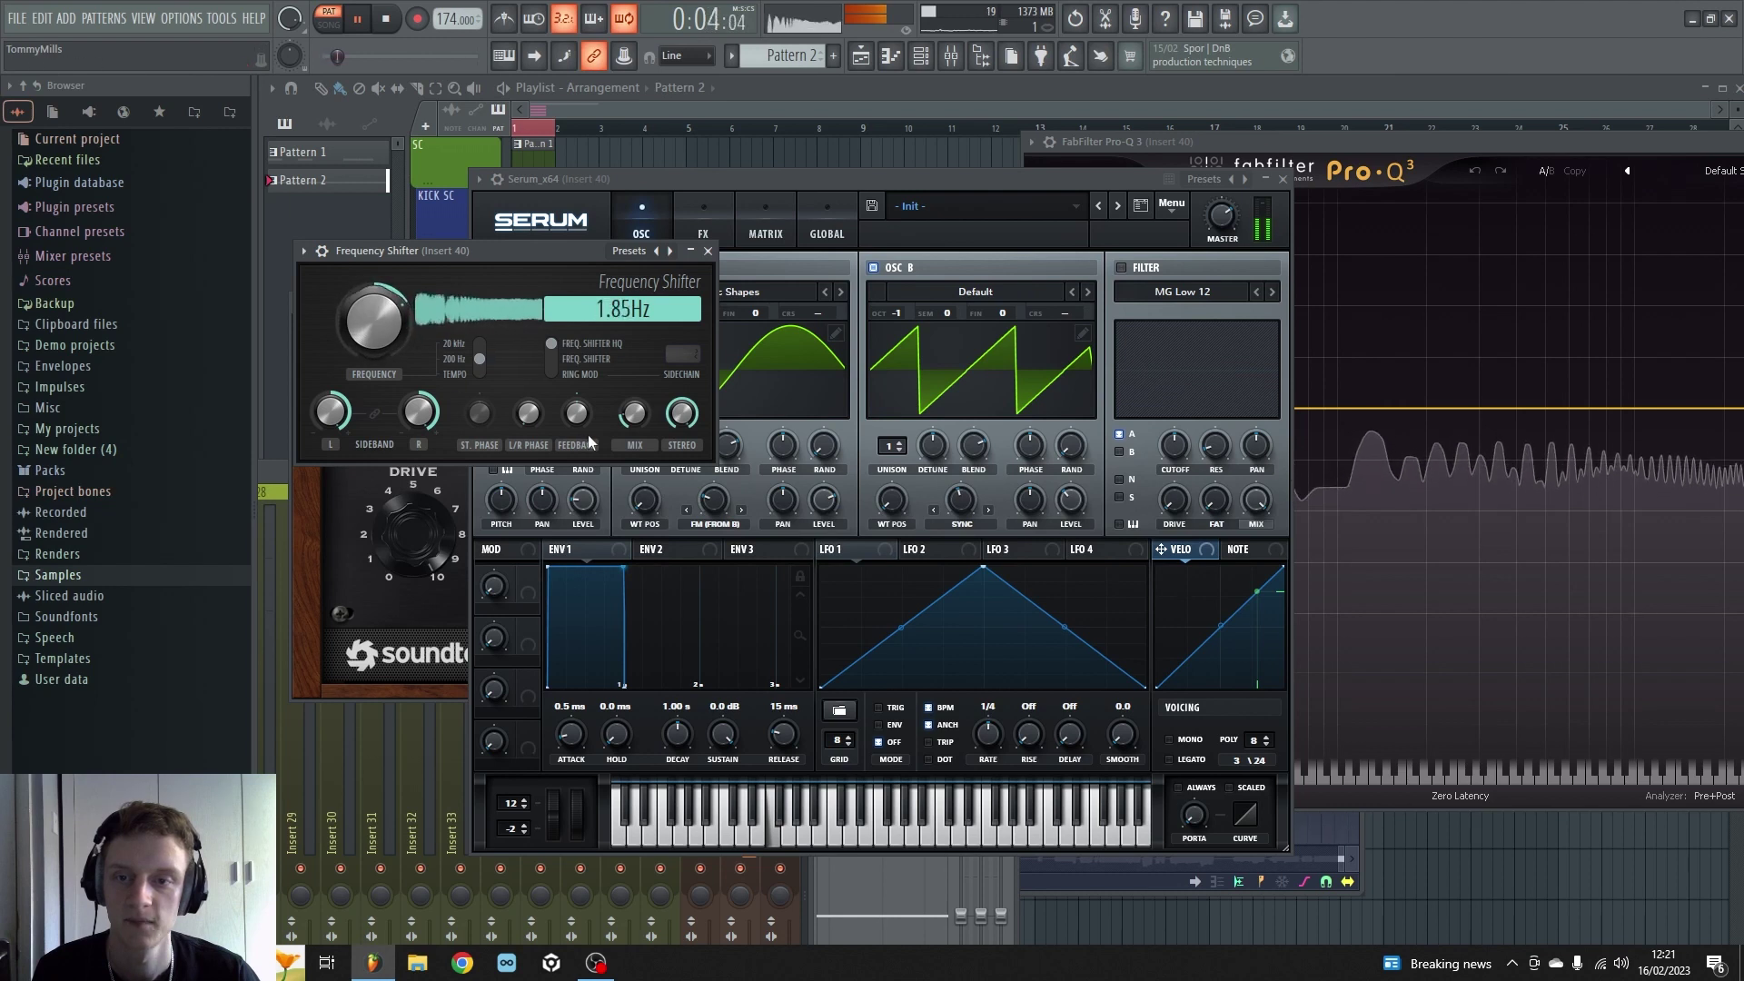
drag(576, 414, 577, 380)
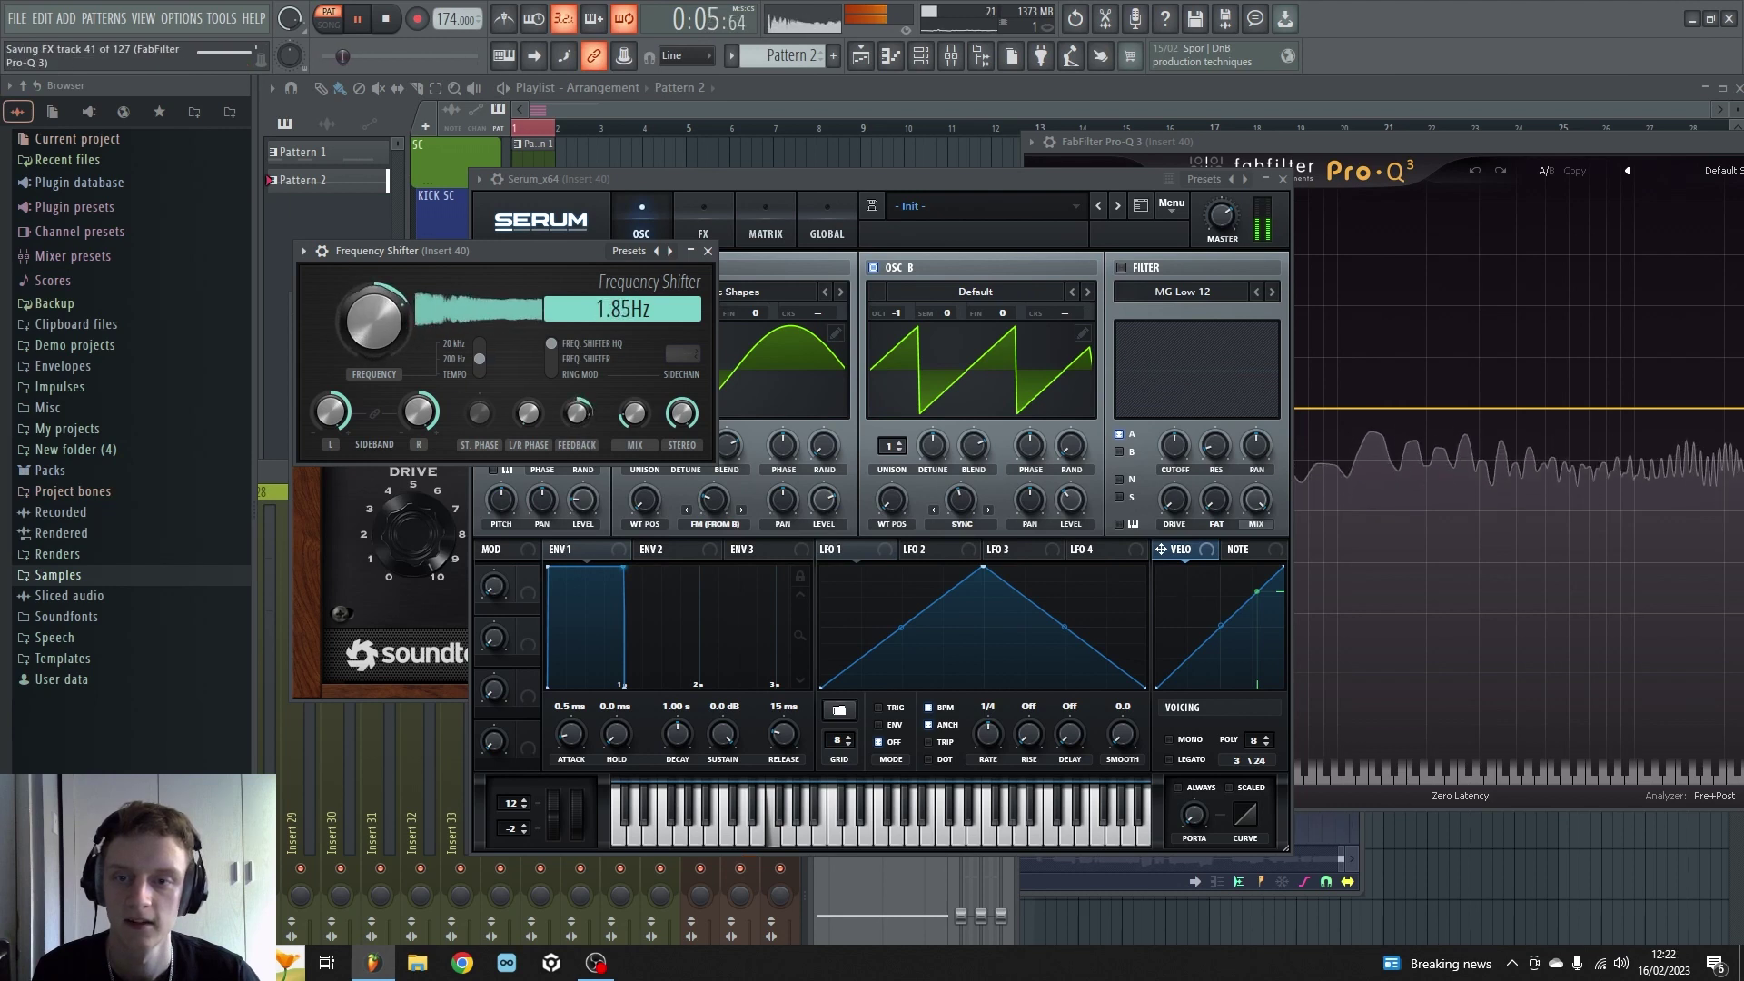
mouse_move(373, 325)
mouse_down()
mouse_move(373, 309)
mouse_move(373, 335)
mouse_up()
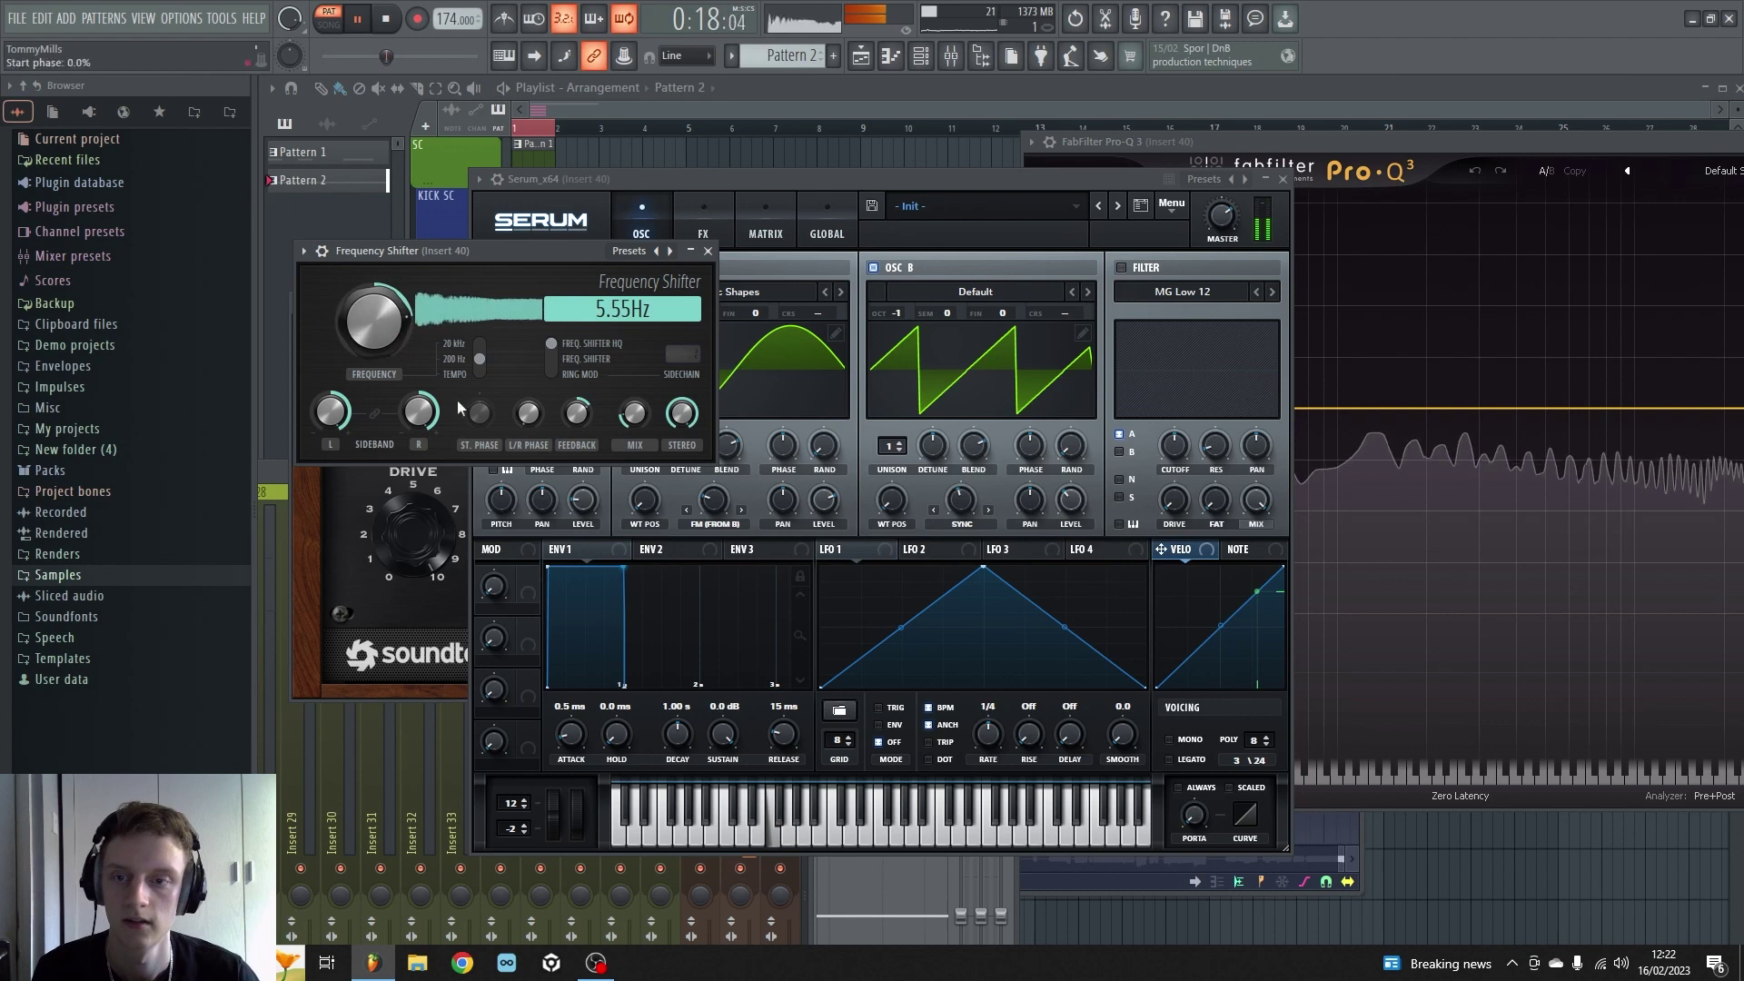
click(565, 801)
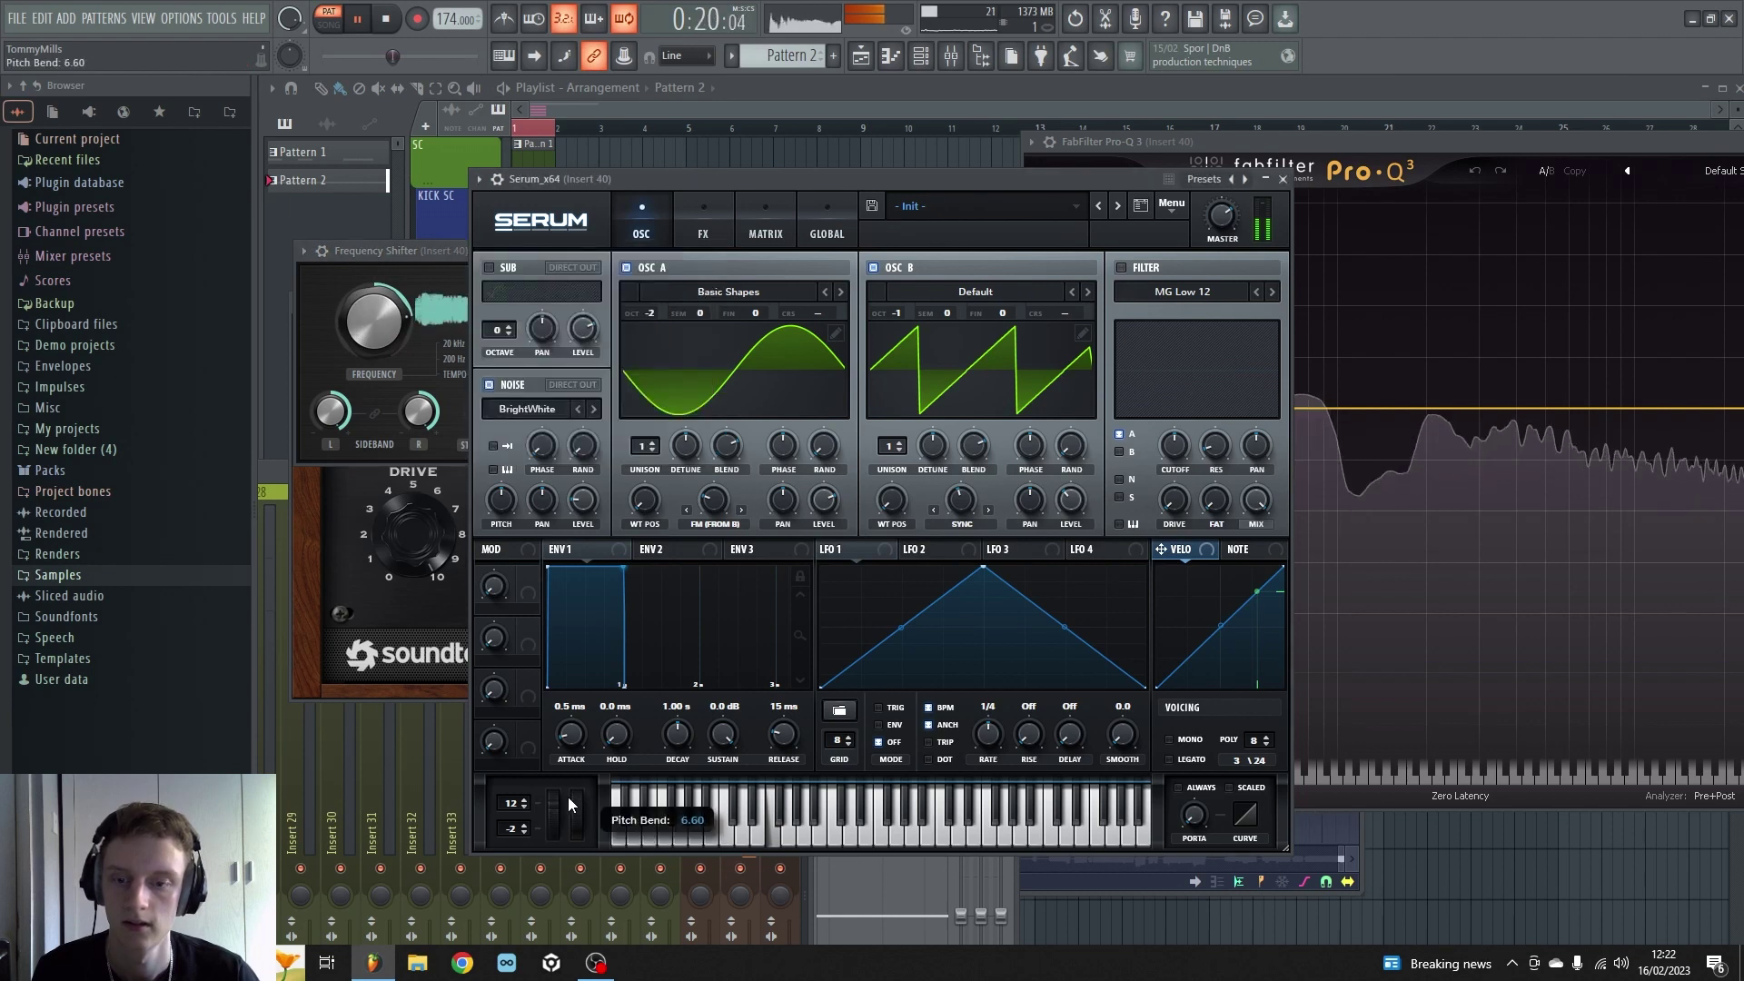
drag(559, 819, 552, 841)
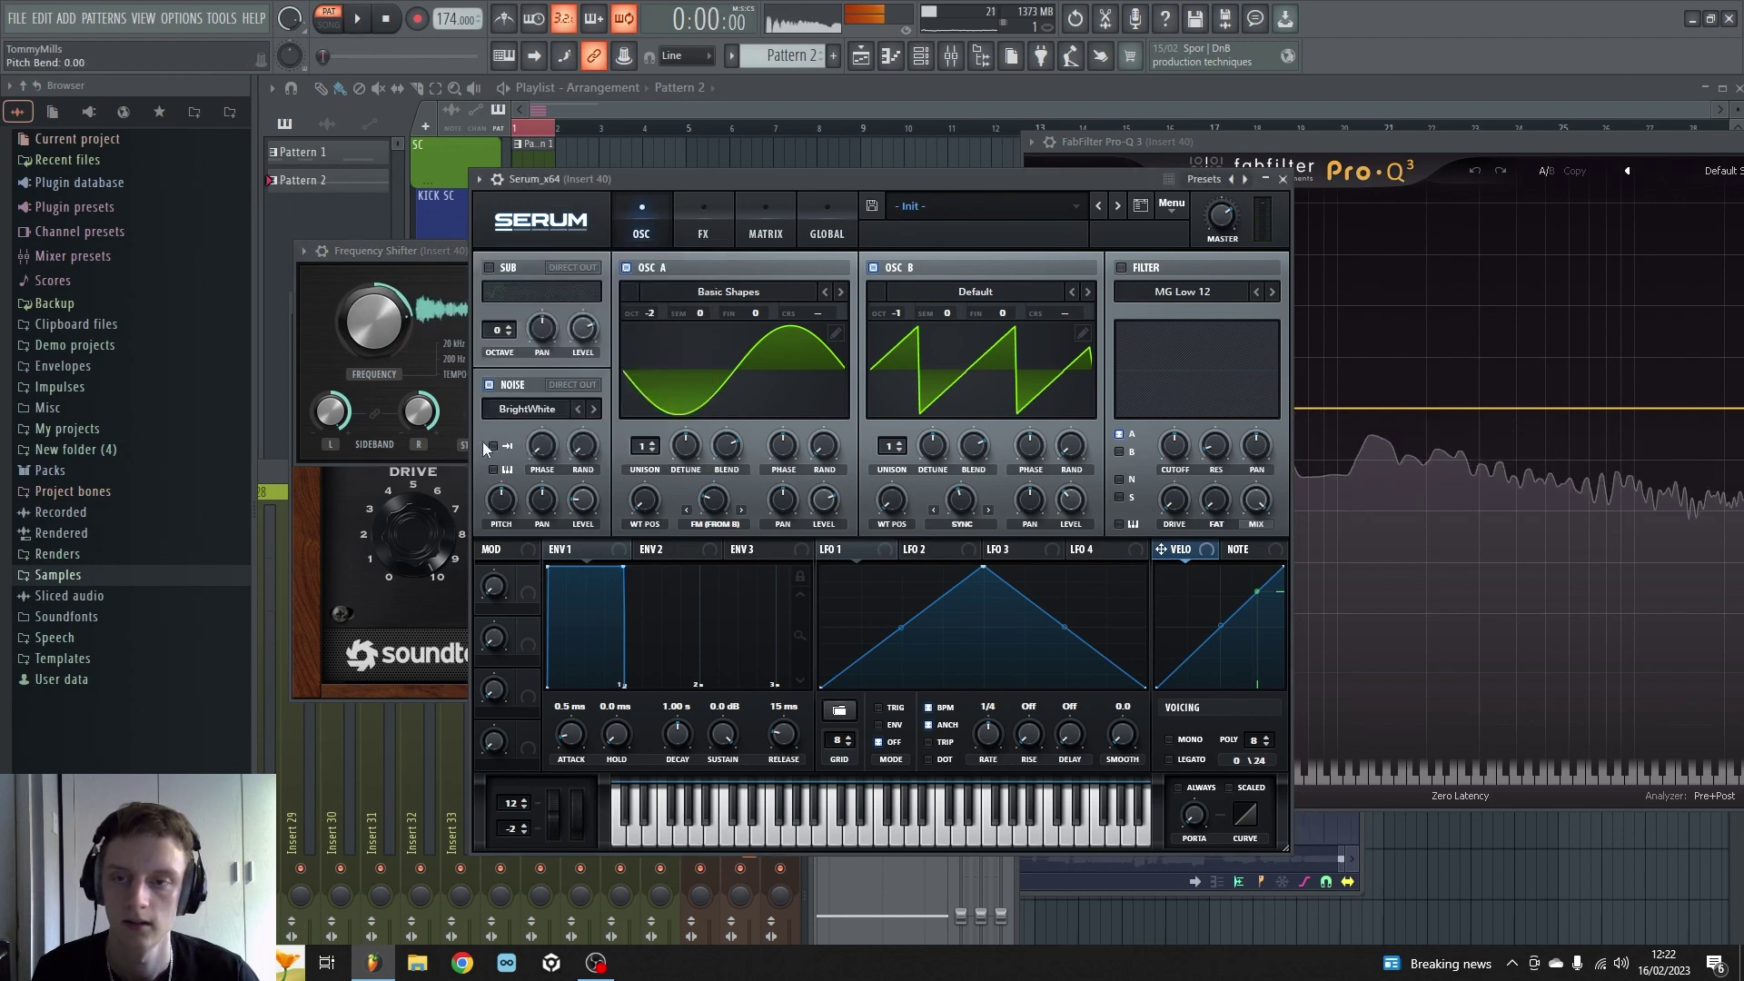
key(space)
Step: Switch the Frequency Shifter to ring mod at 4.88 Hz and 100% wet, adjust its feedback, and audition Serum's pitch bend during playback
click(411, 251)
drag(411, 245, 530, 178)
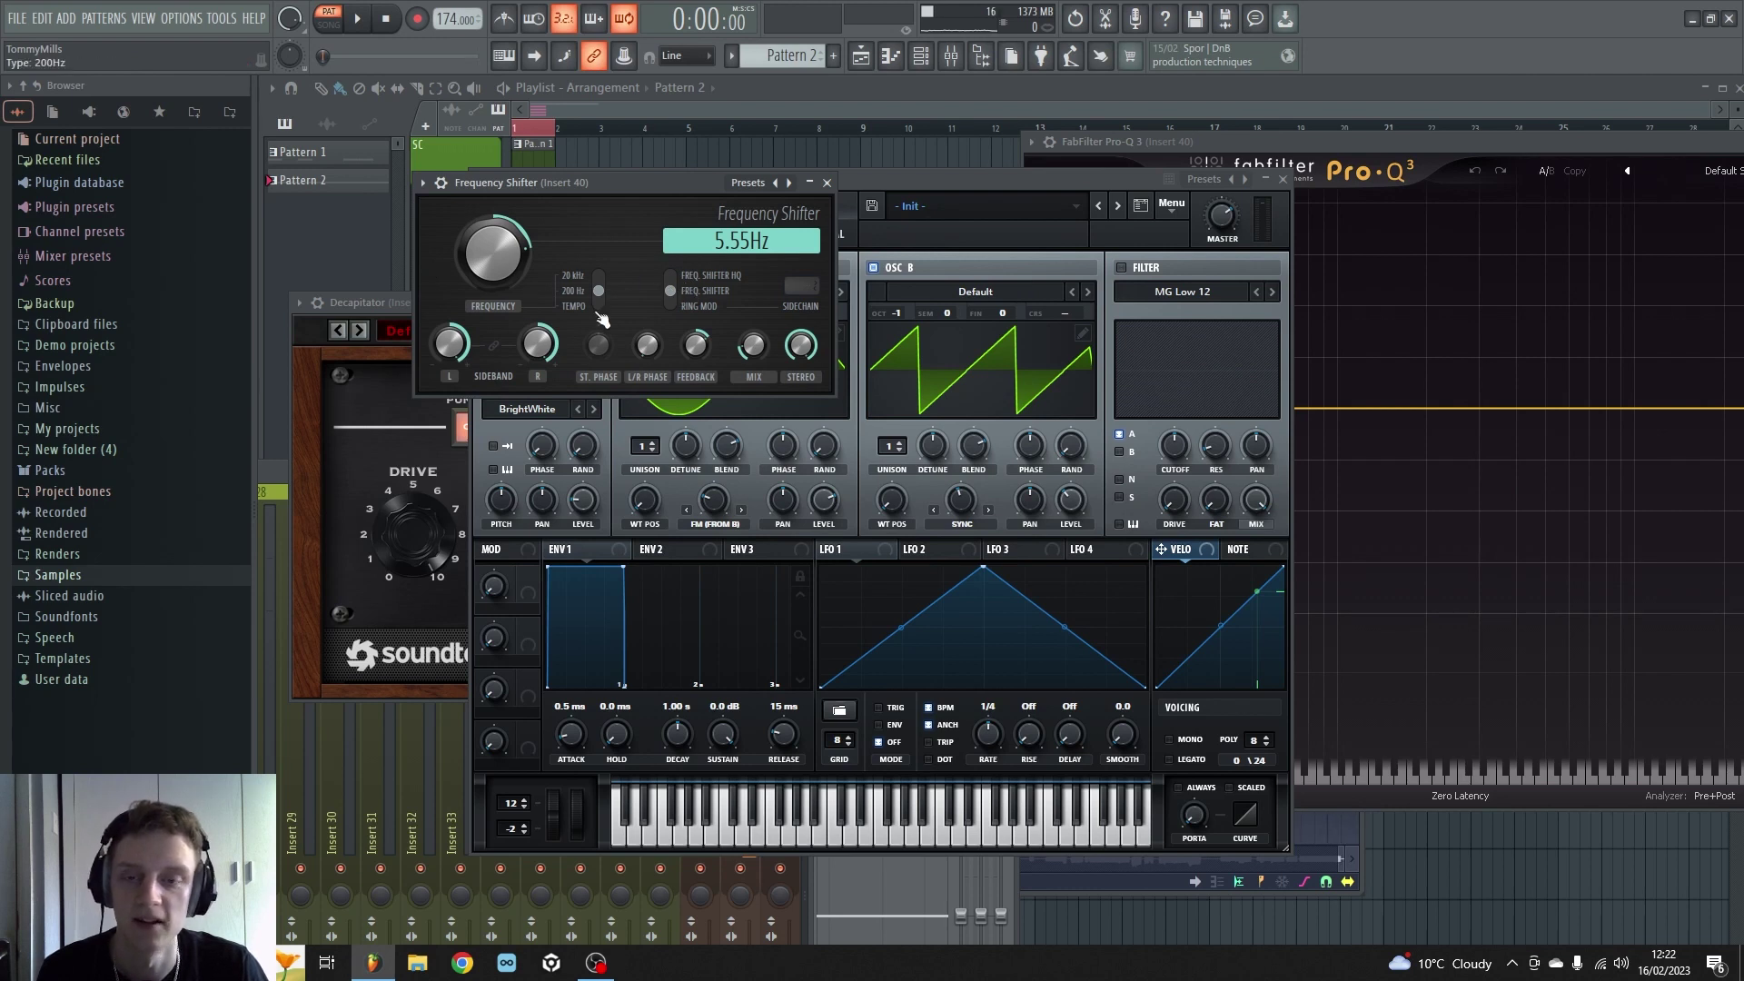
drag(683, 298, 681, 309)
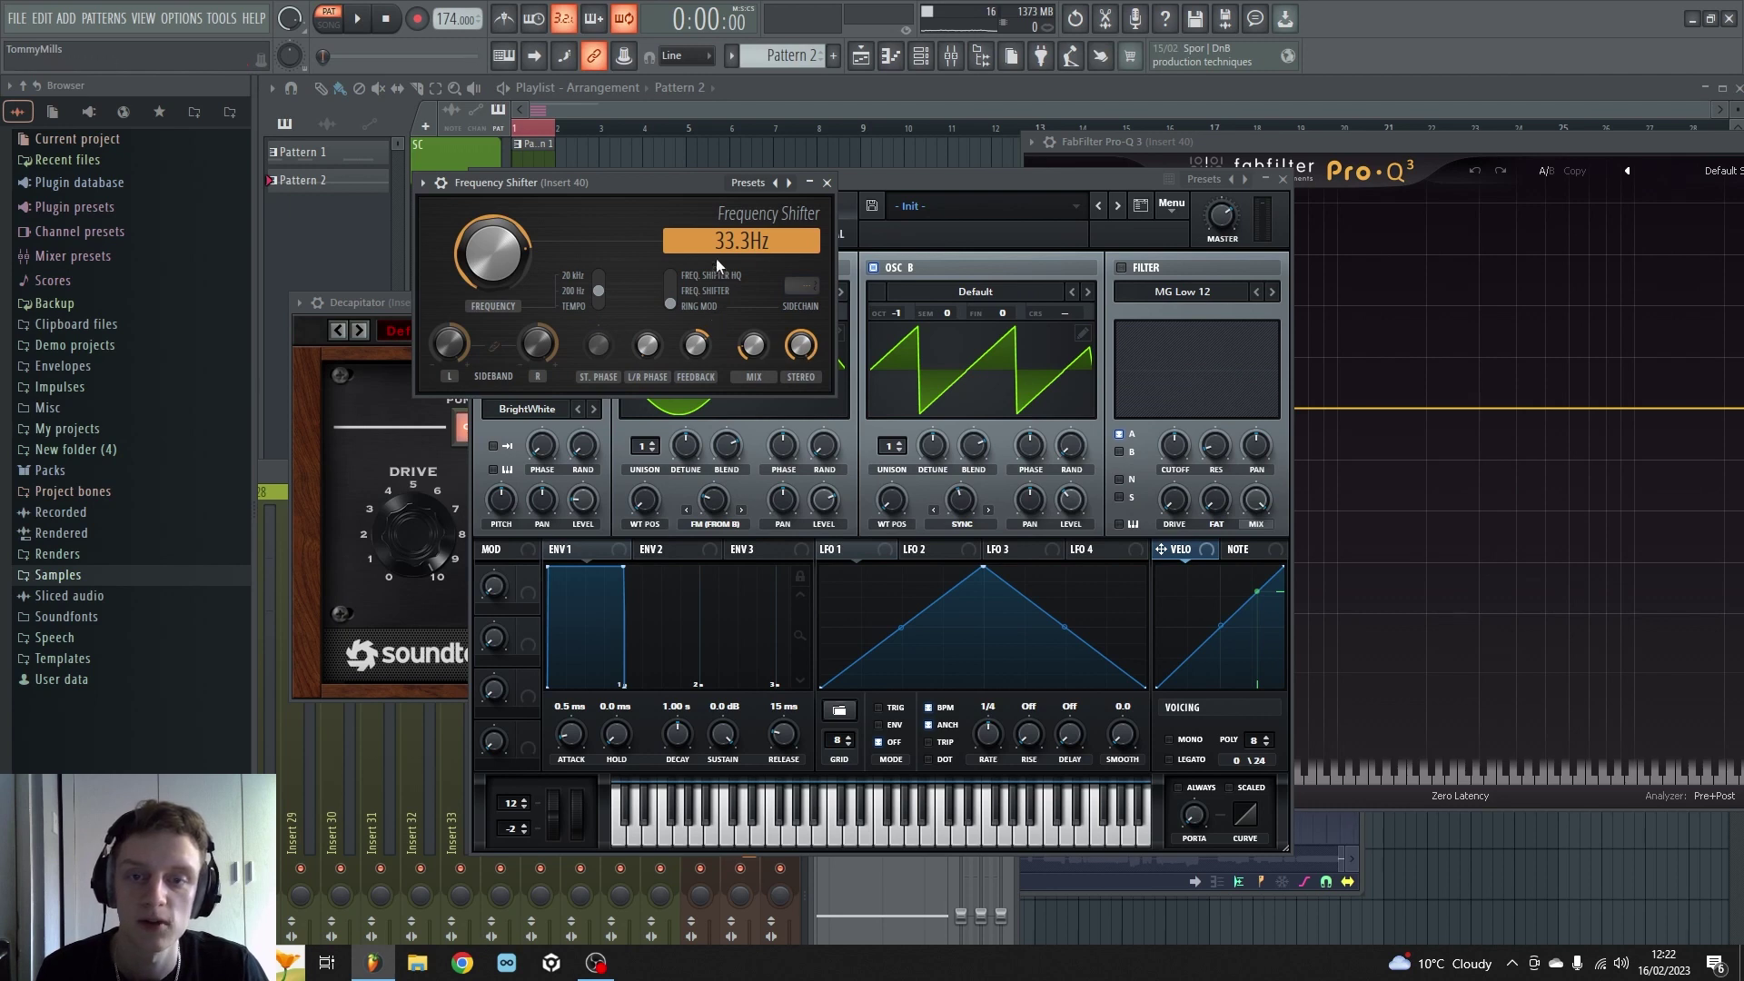
key(space)
drag(498, 263, 499, 299)
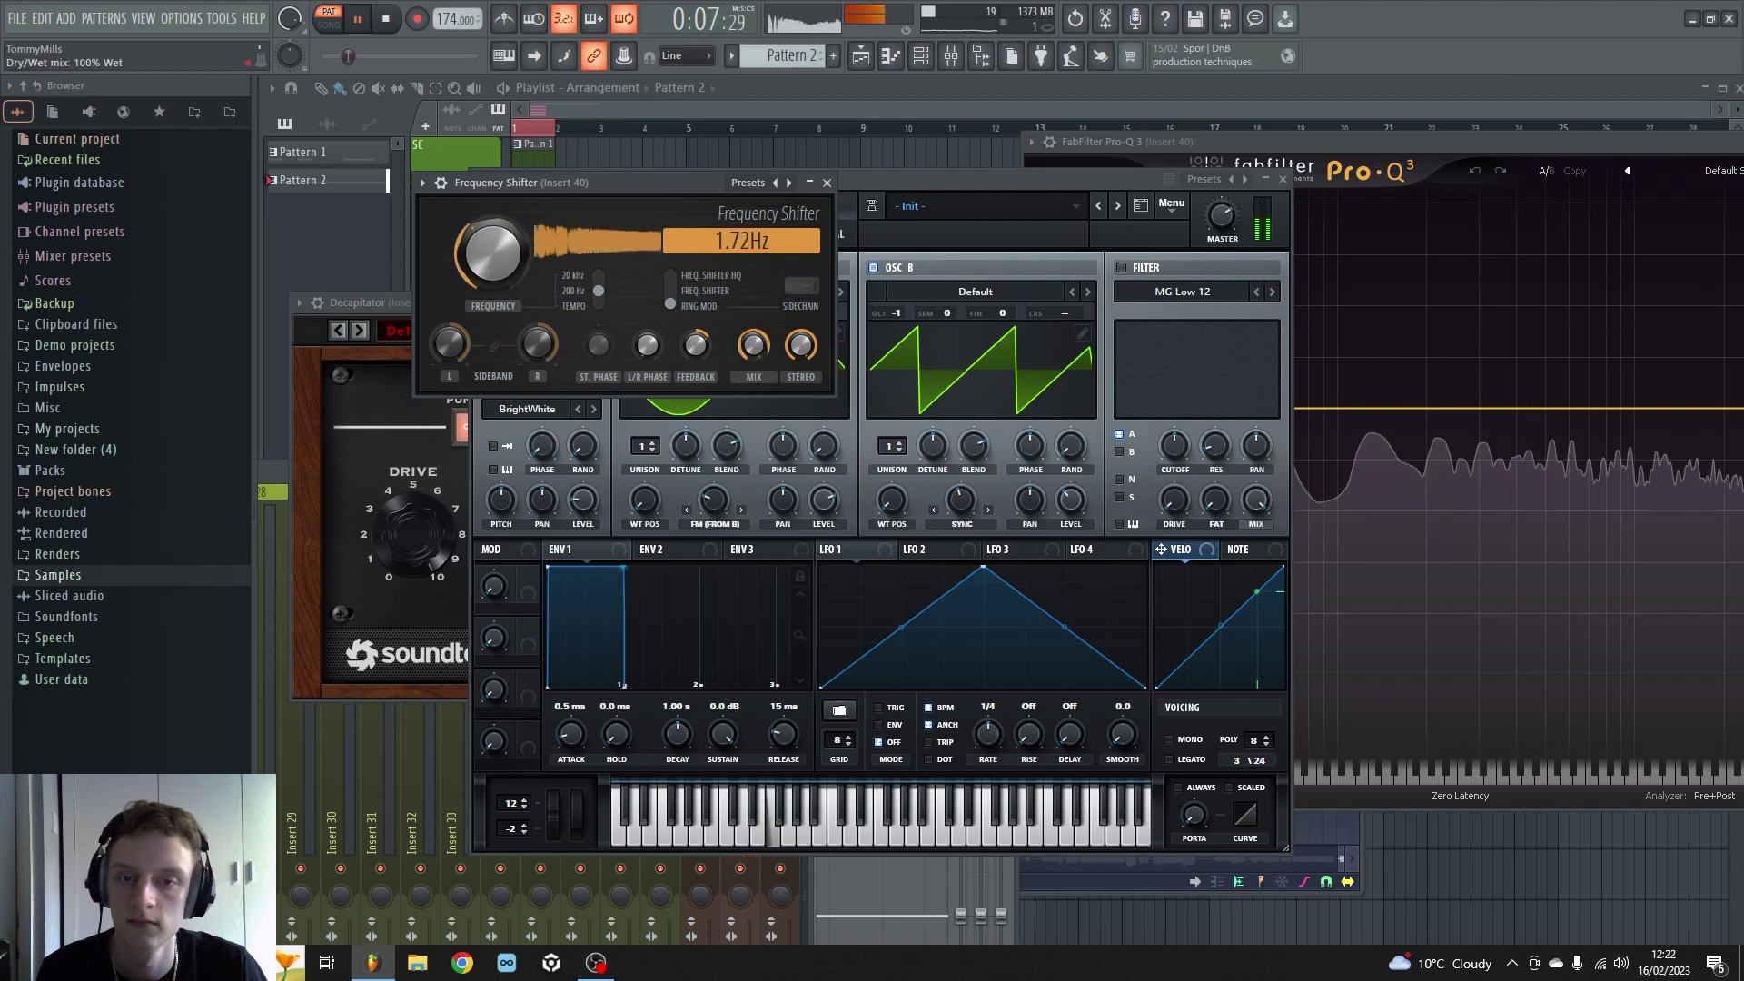
mouse_move(491, 258)
mouse_down()
mouse_move(492, 227)
mouse_move(491, 263)
mouse_up()
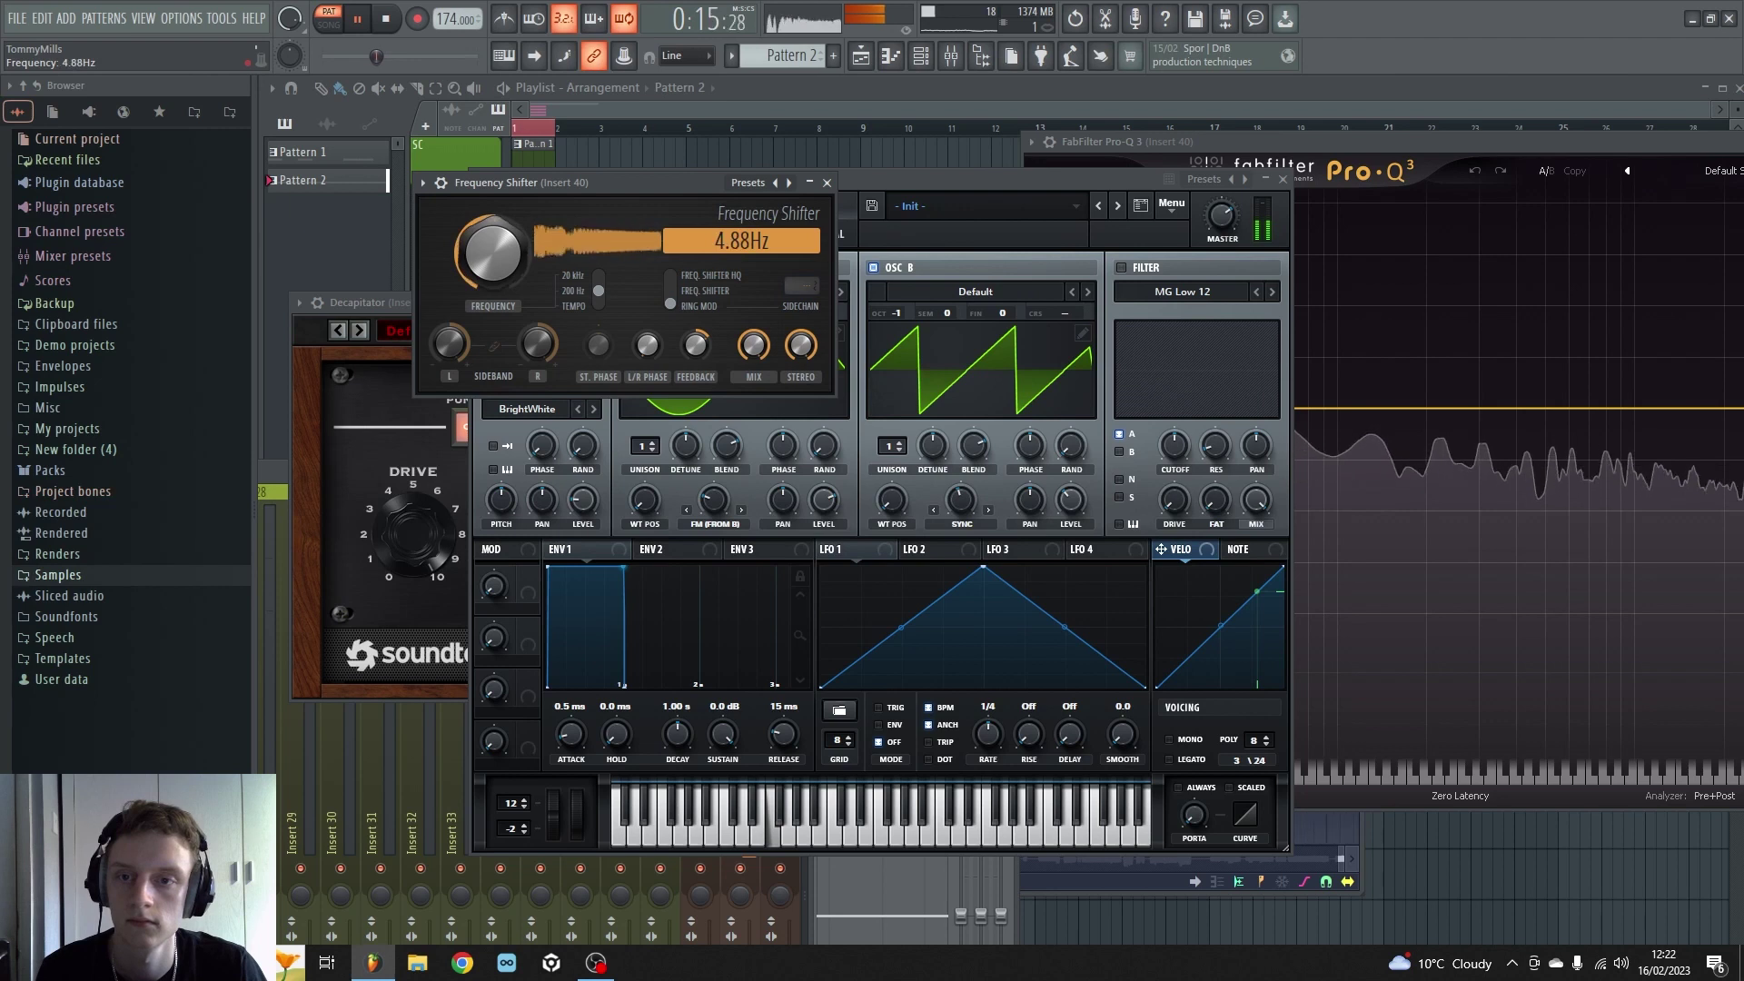
drag(696, 343, 696, 363)
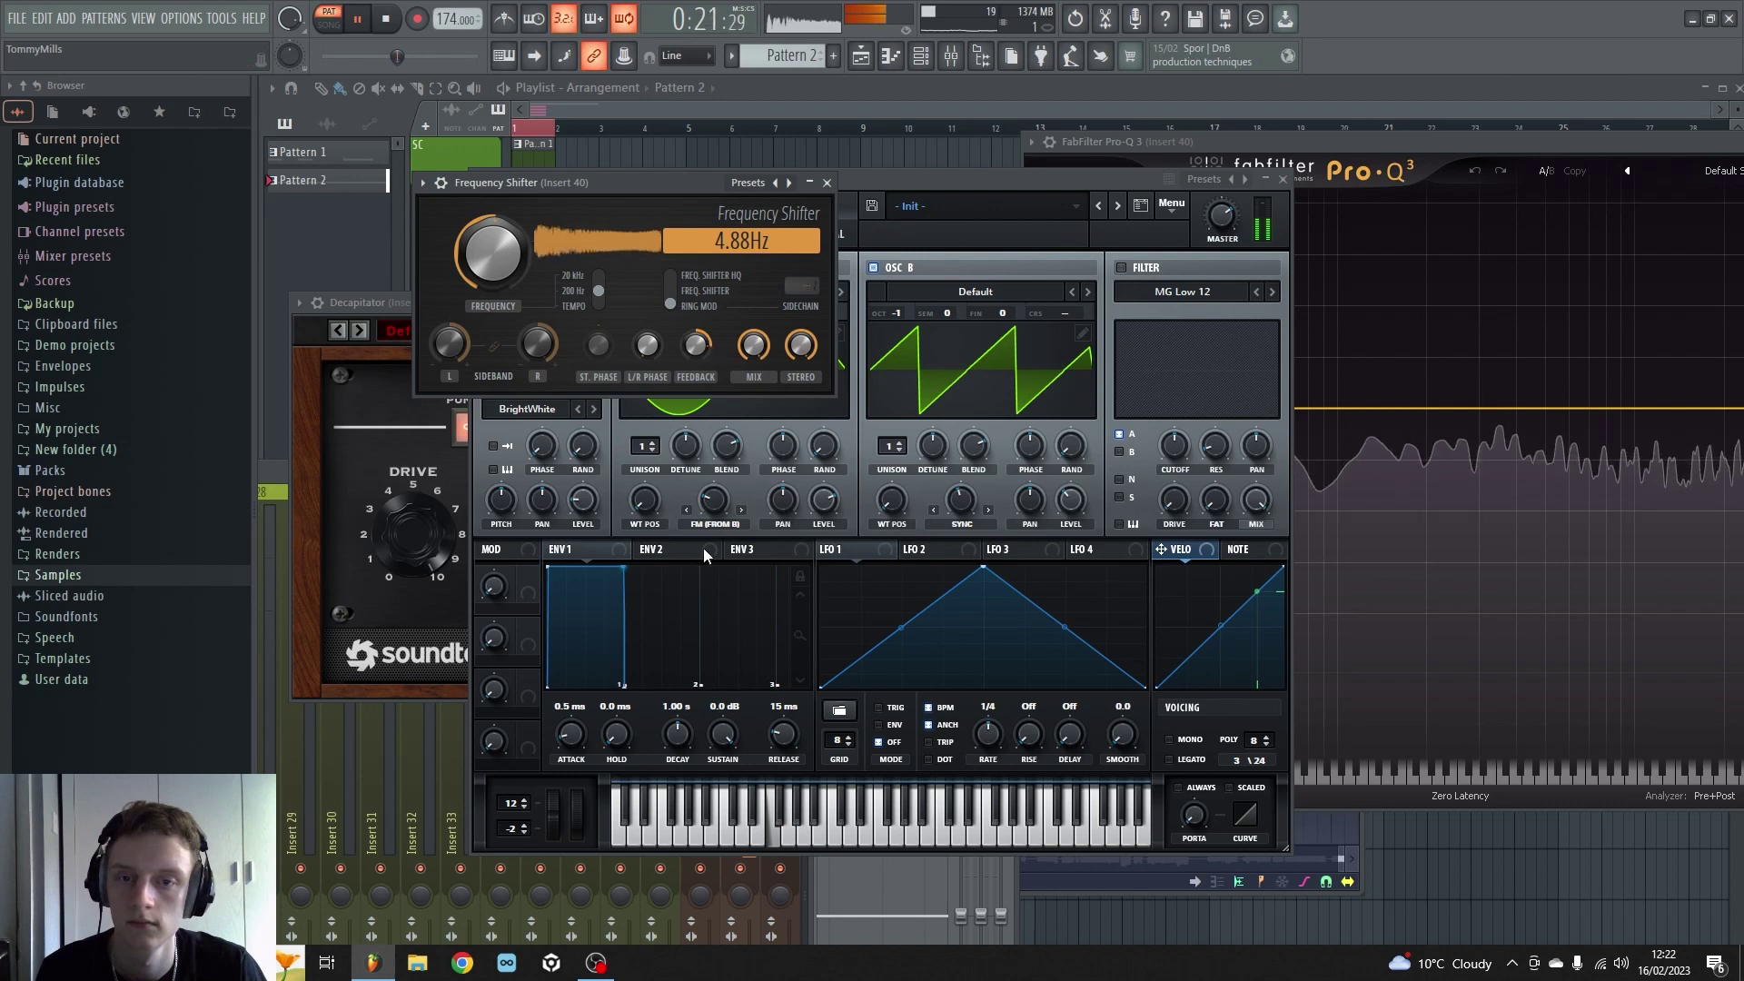
click(563, 822)
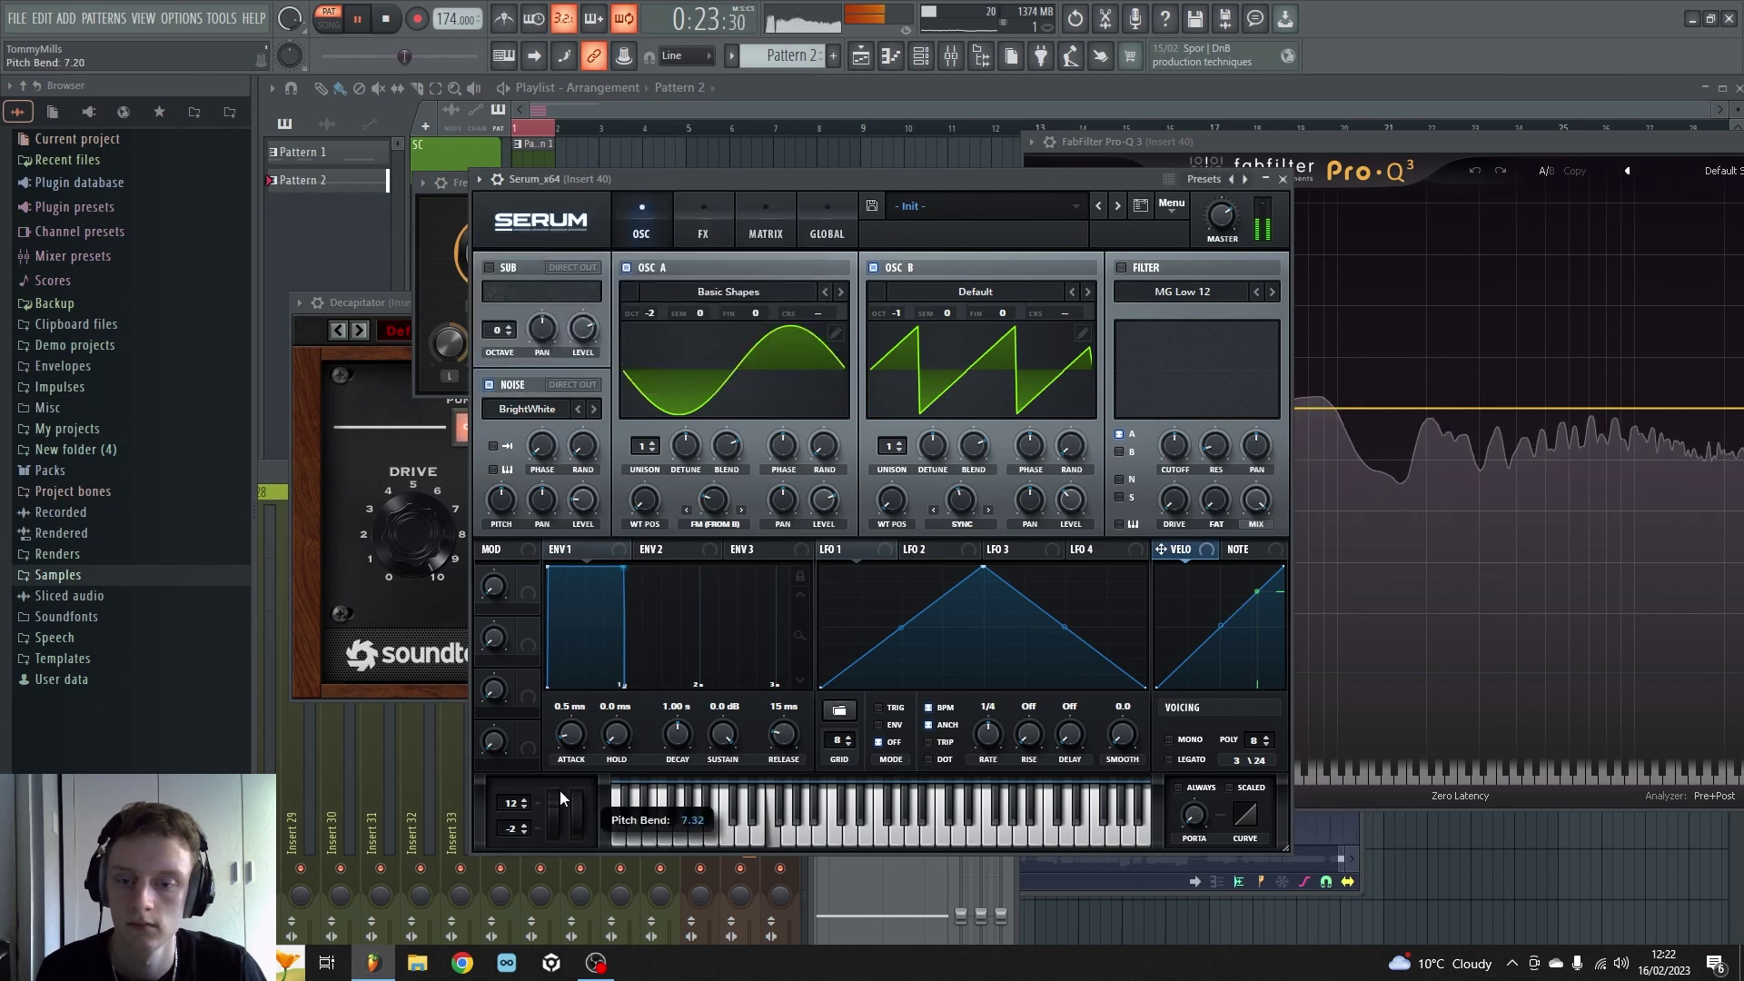
drag(559, 791, 544, 922)
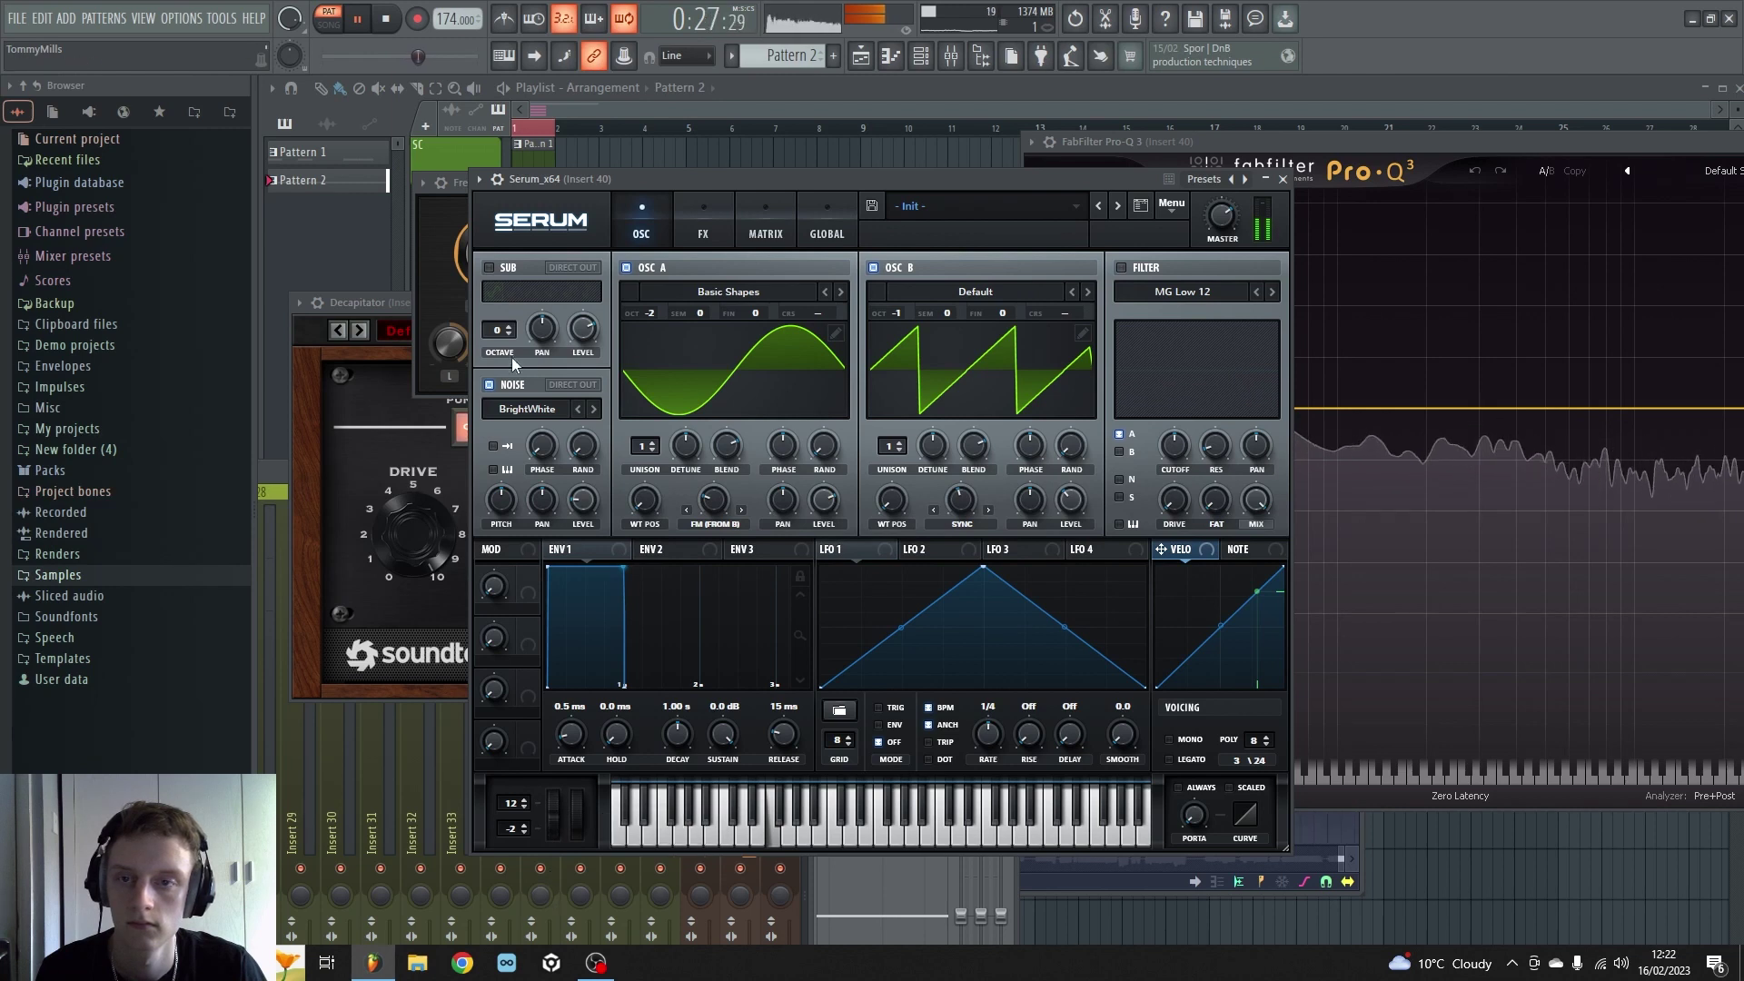
Step: Lower the ring mod frequency to 1.15 Hz, audition Serum's pitch bend with it, and stop playback
click(430, 215)
drag(491, 251, 491, 260)
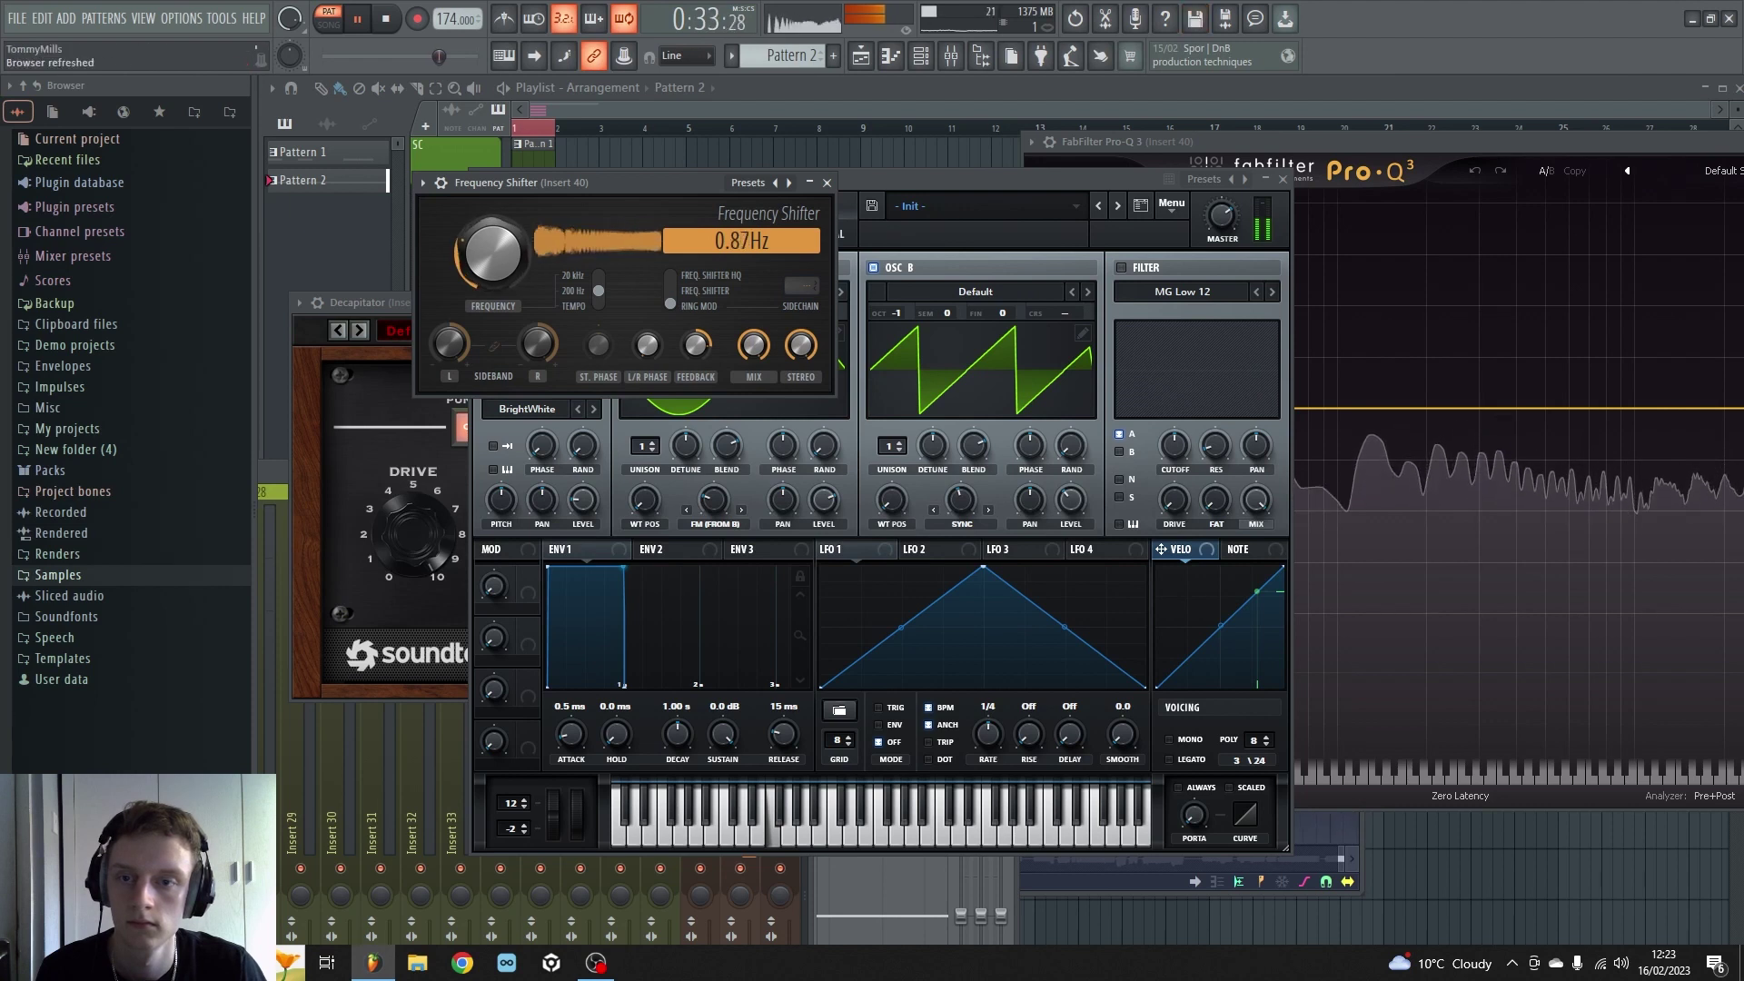
drag(491, 251, 491, 241)
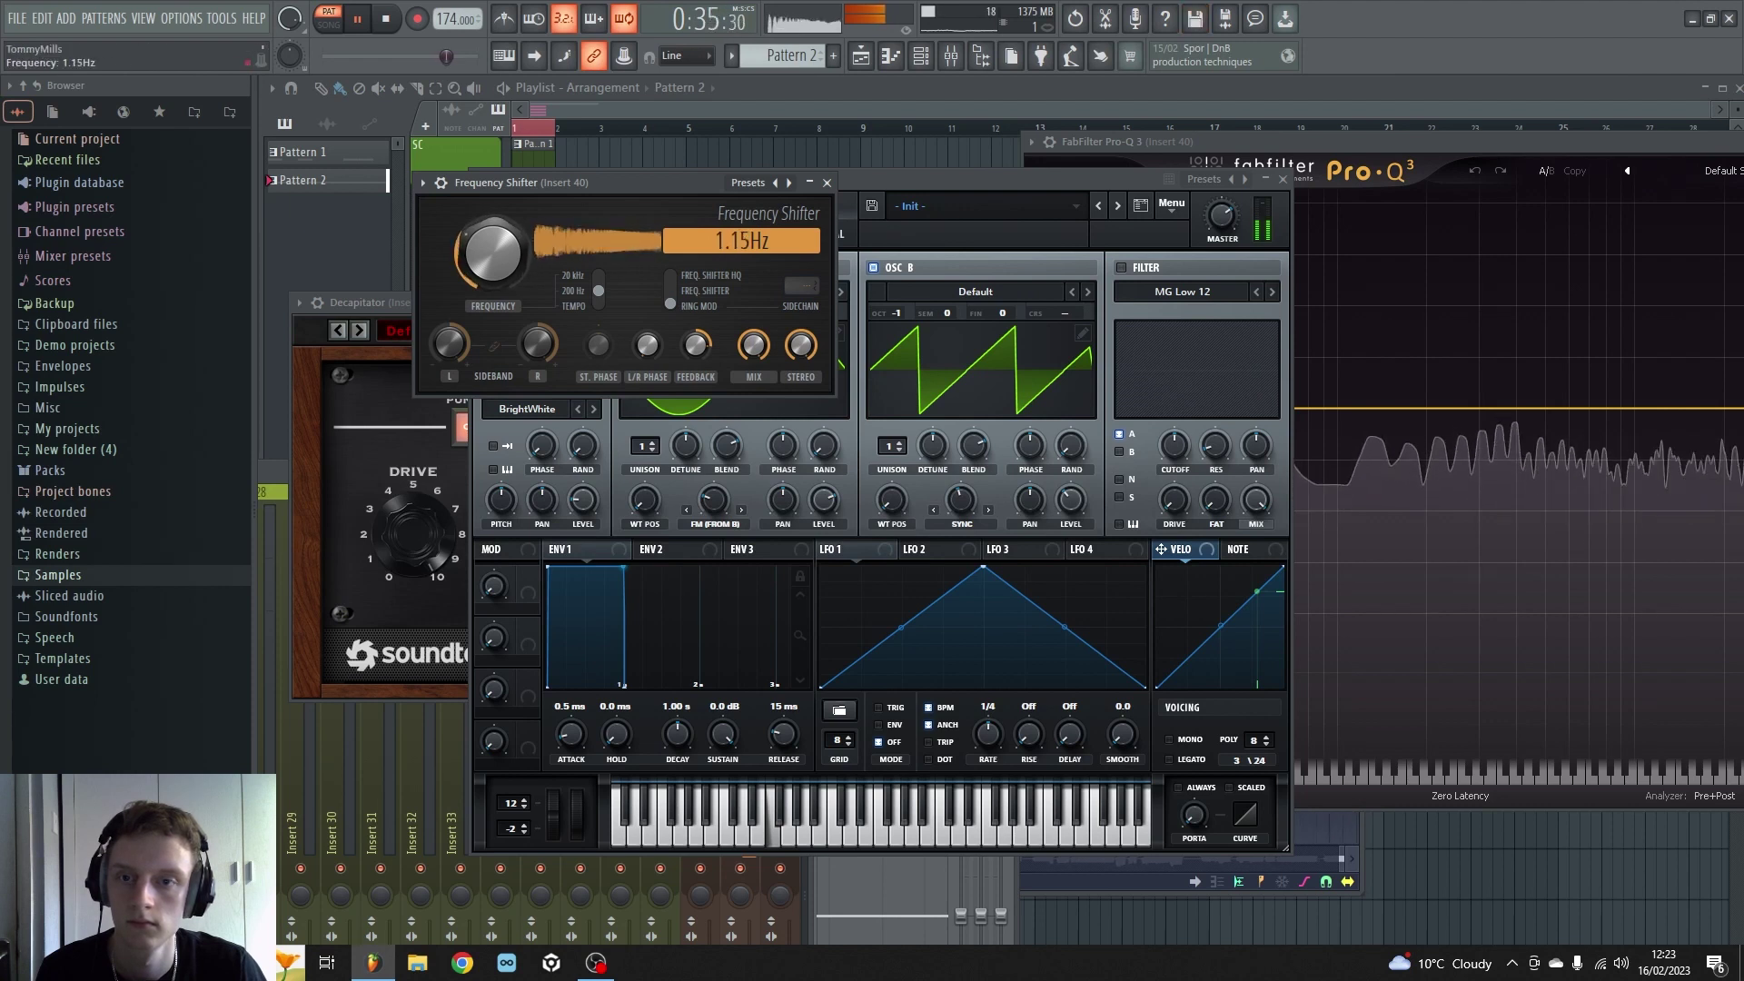
click(560, 814)
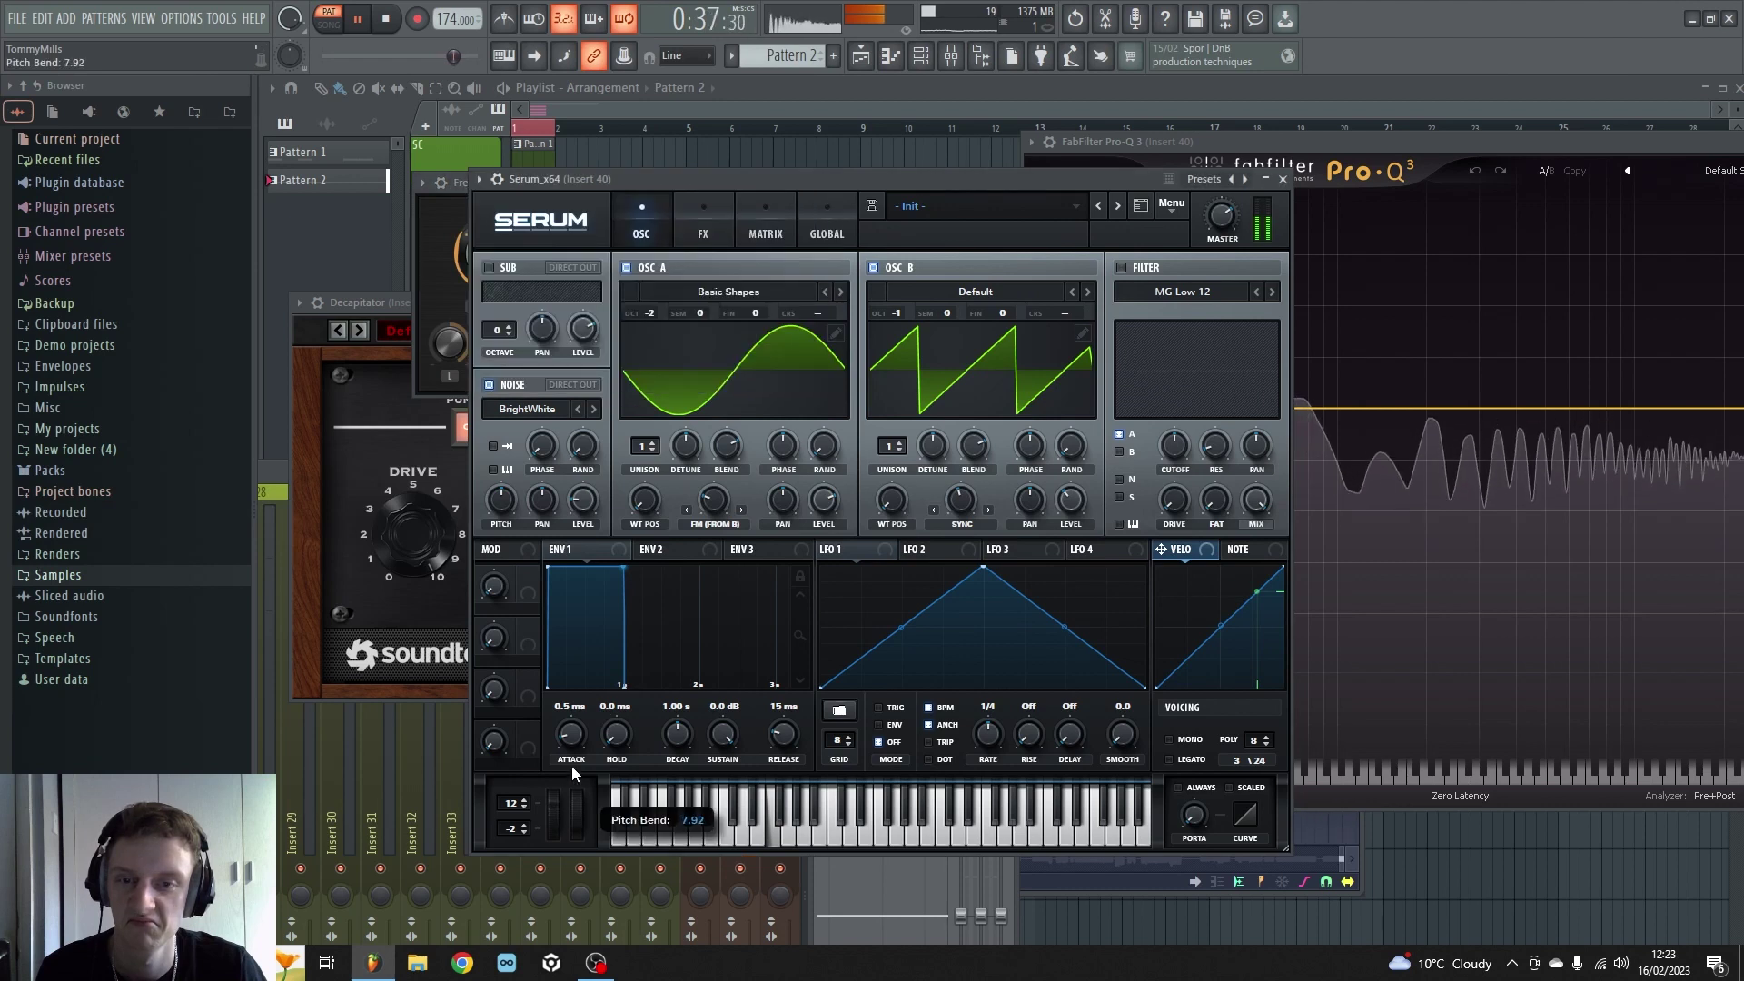
drag(571, 770, 547, 831)
key(space)
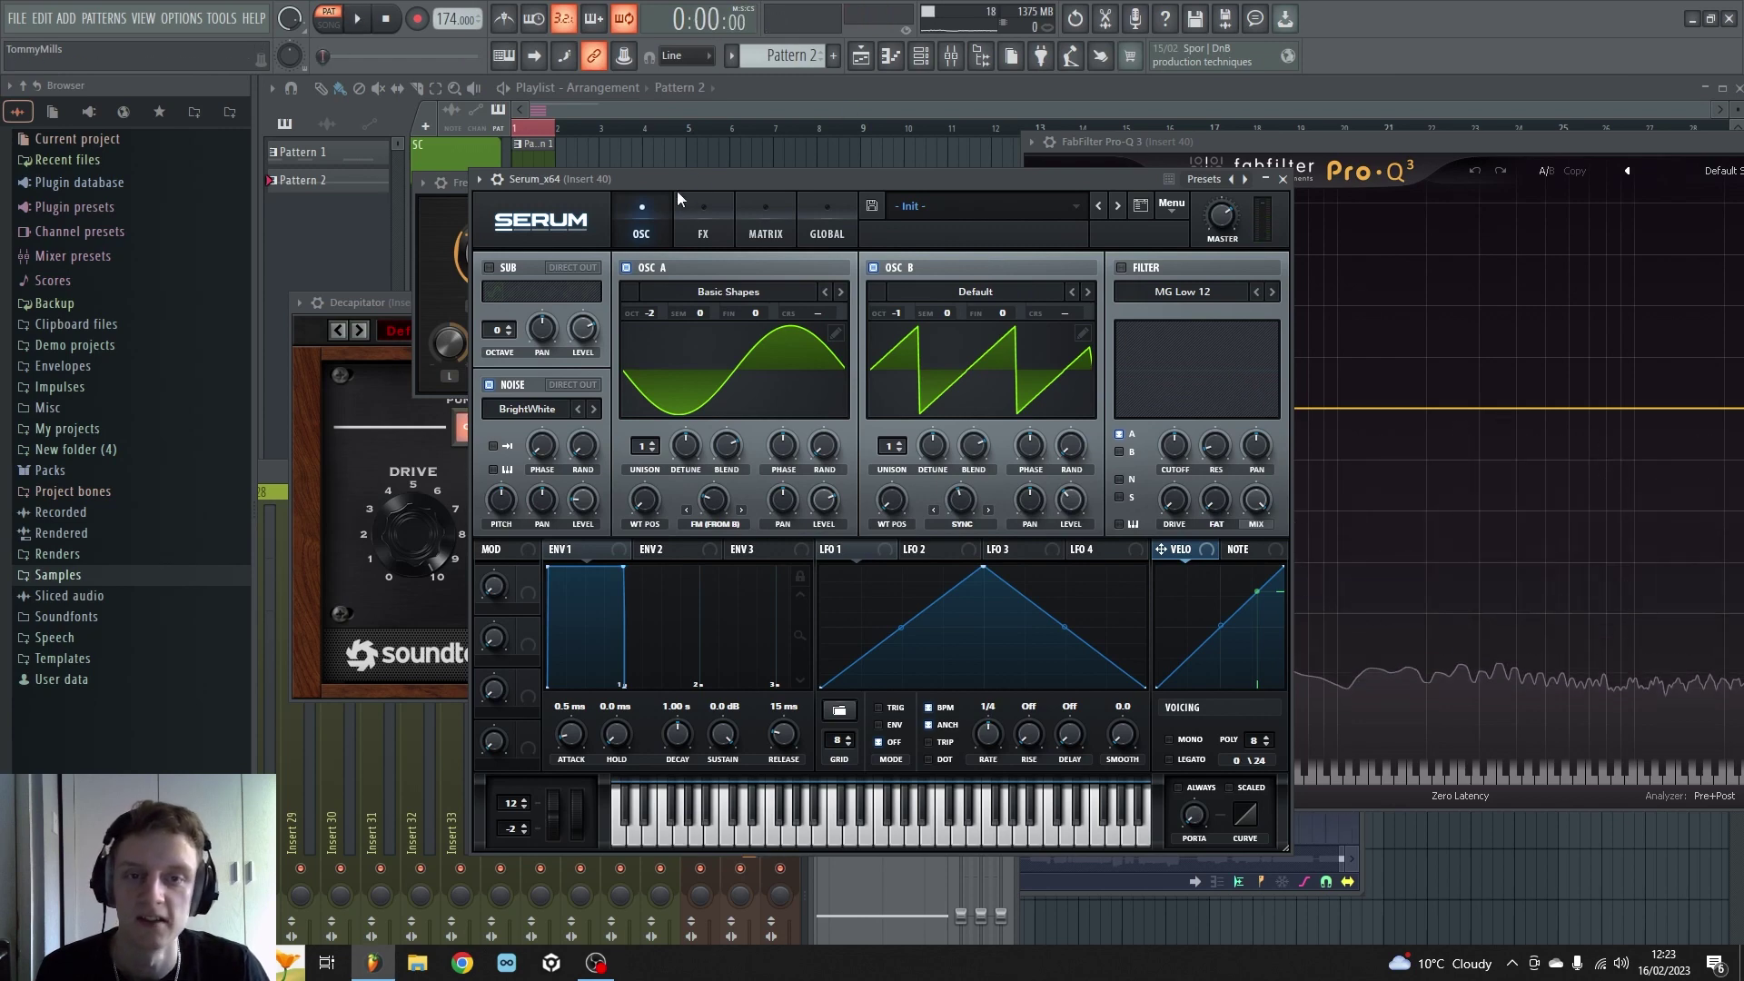
Step: Show the Decapitator and the Insert 40 effect chain in the mixer, and bring Serum back to the front
click(400, 428)
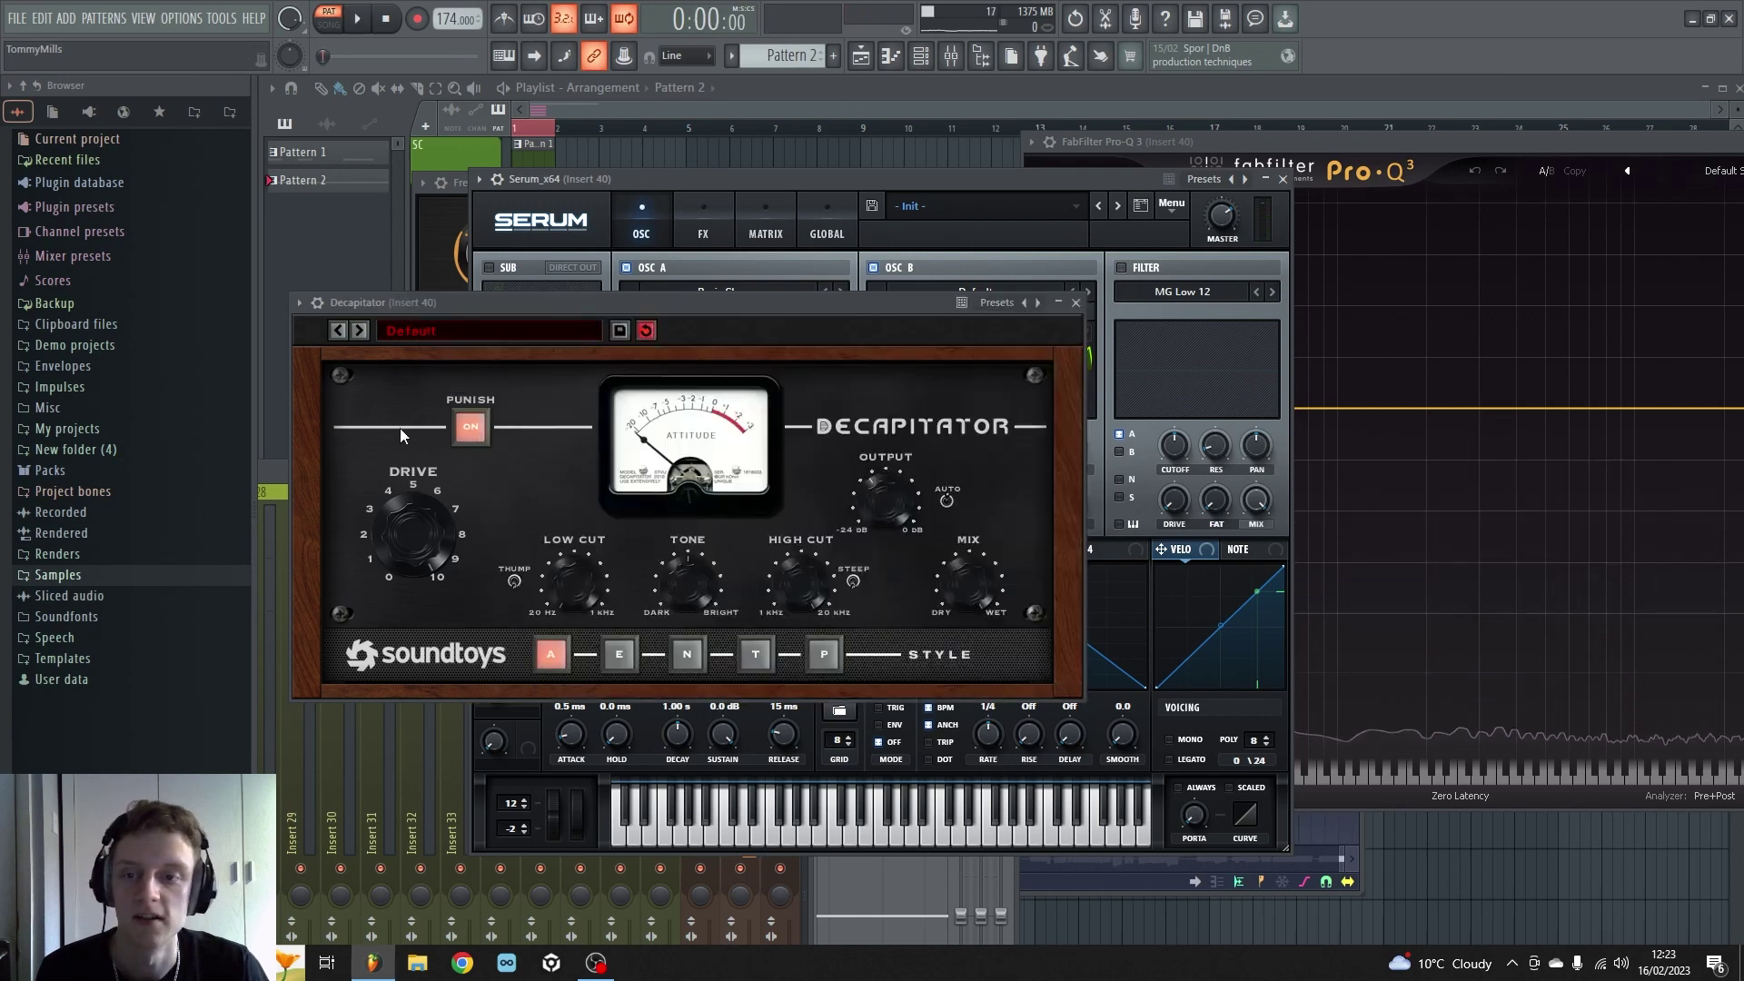
click(952, 56)
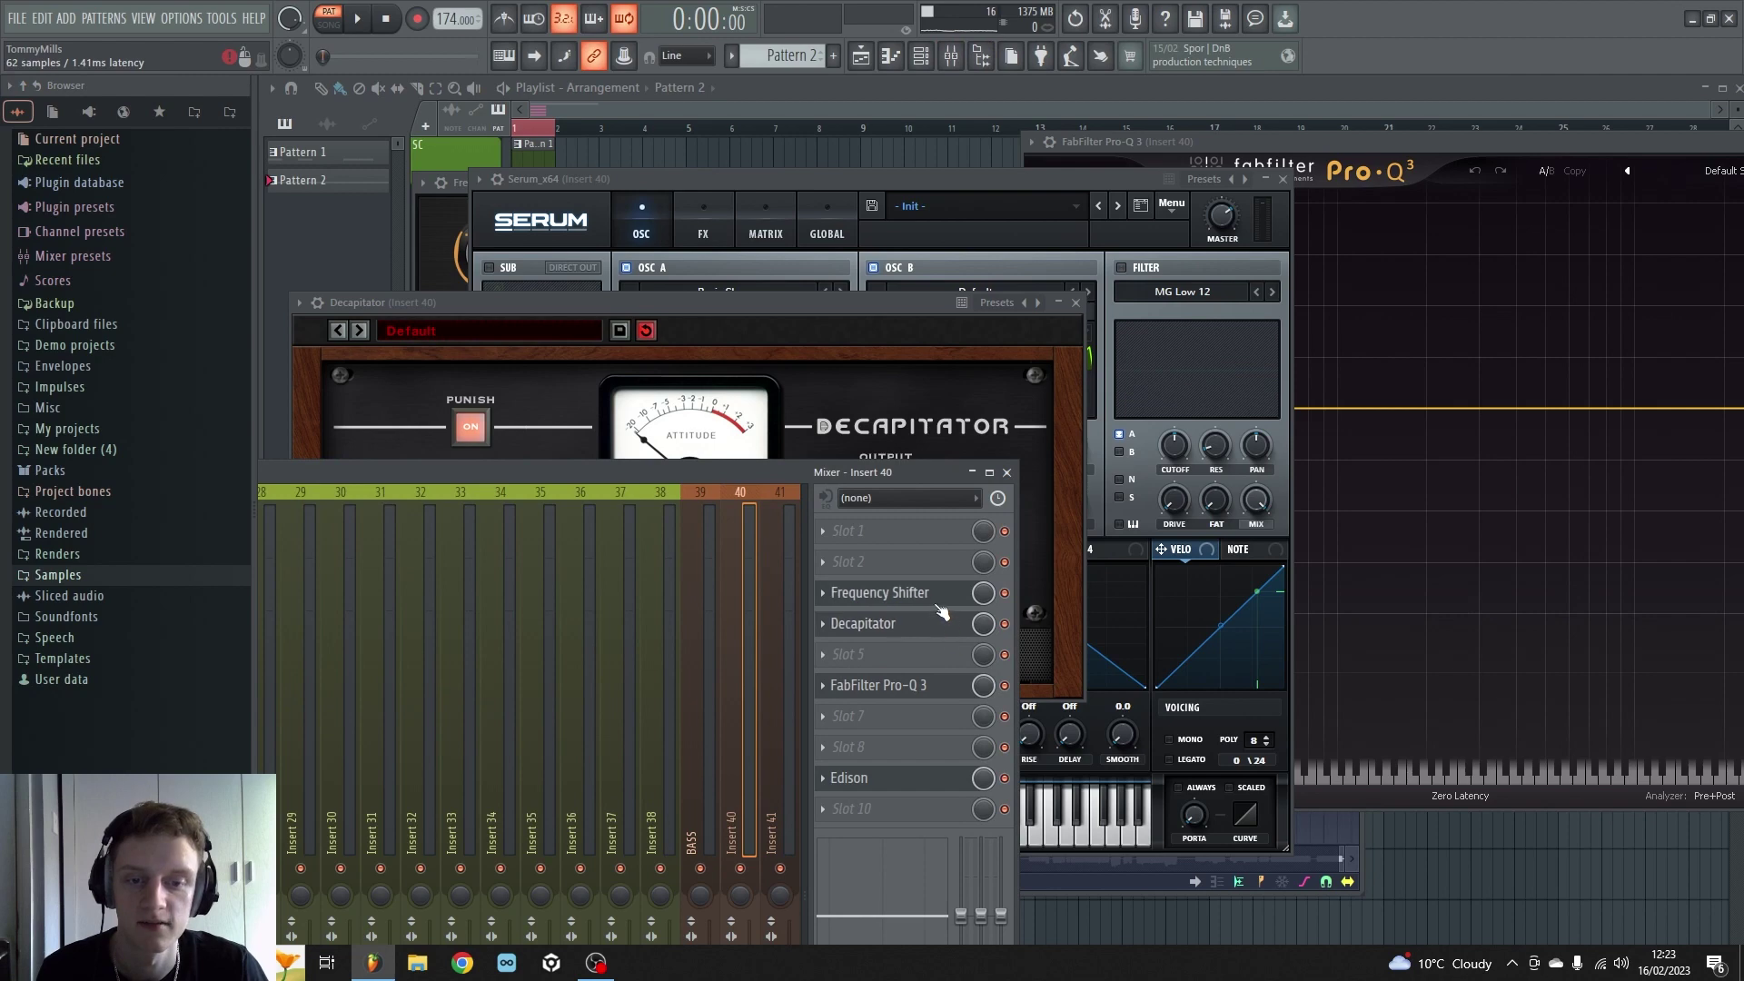
drag(842, 474, 932, 269)
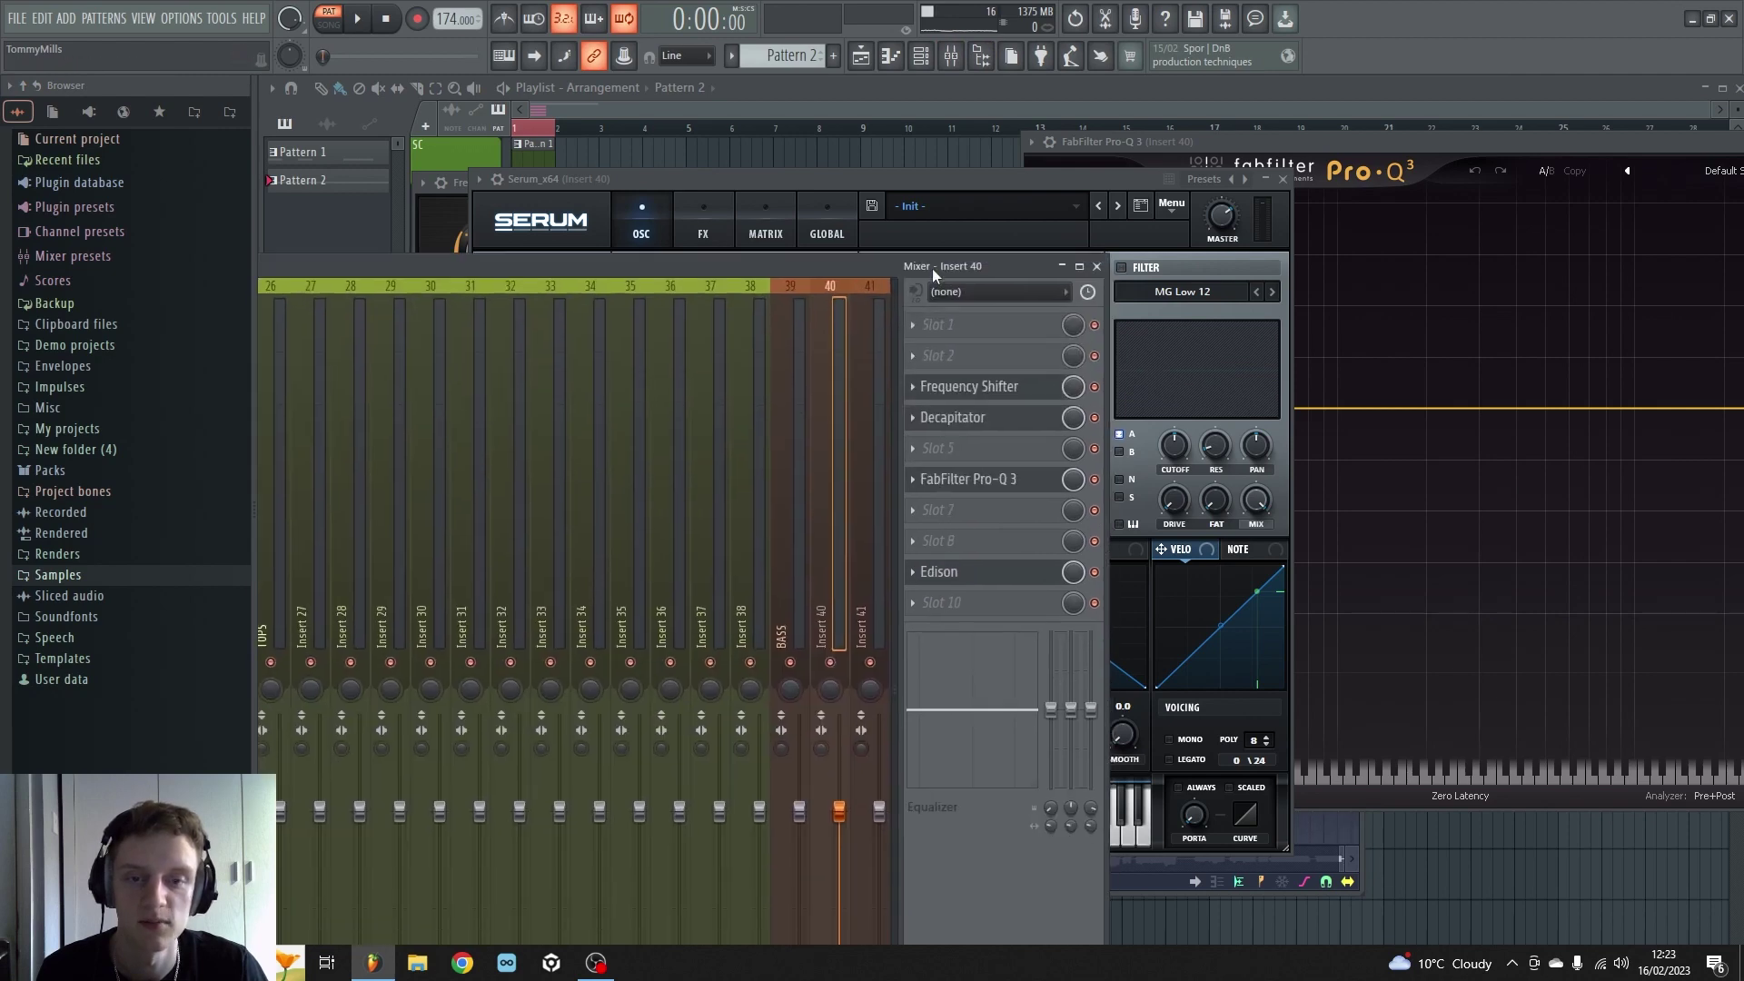
drag(888, 179, 737, 139)
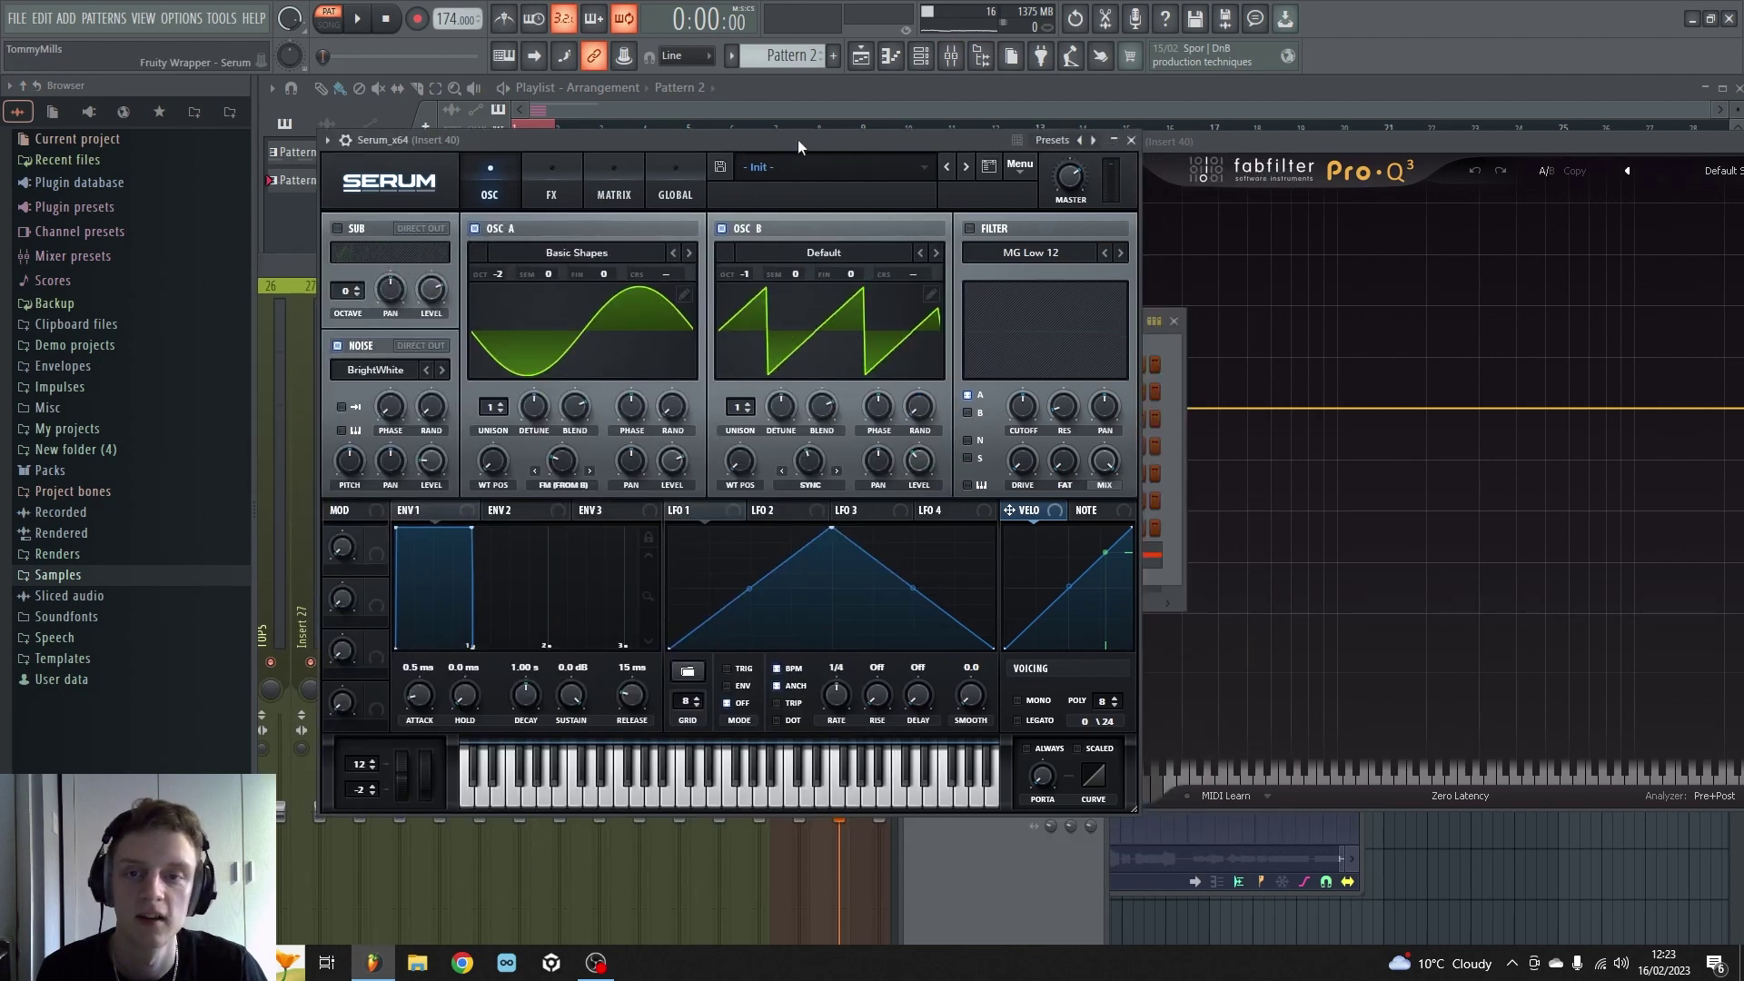
Step: Reset Serum to its init preset and set oscillator A's octave to -2
click(1031, 168)
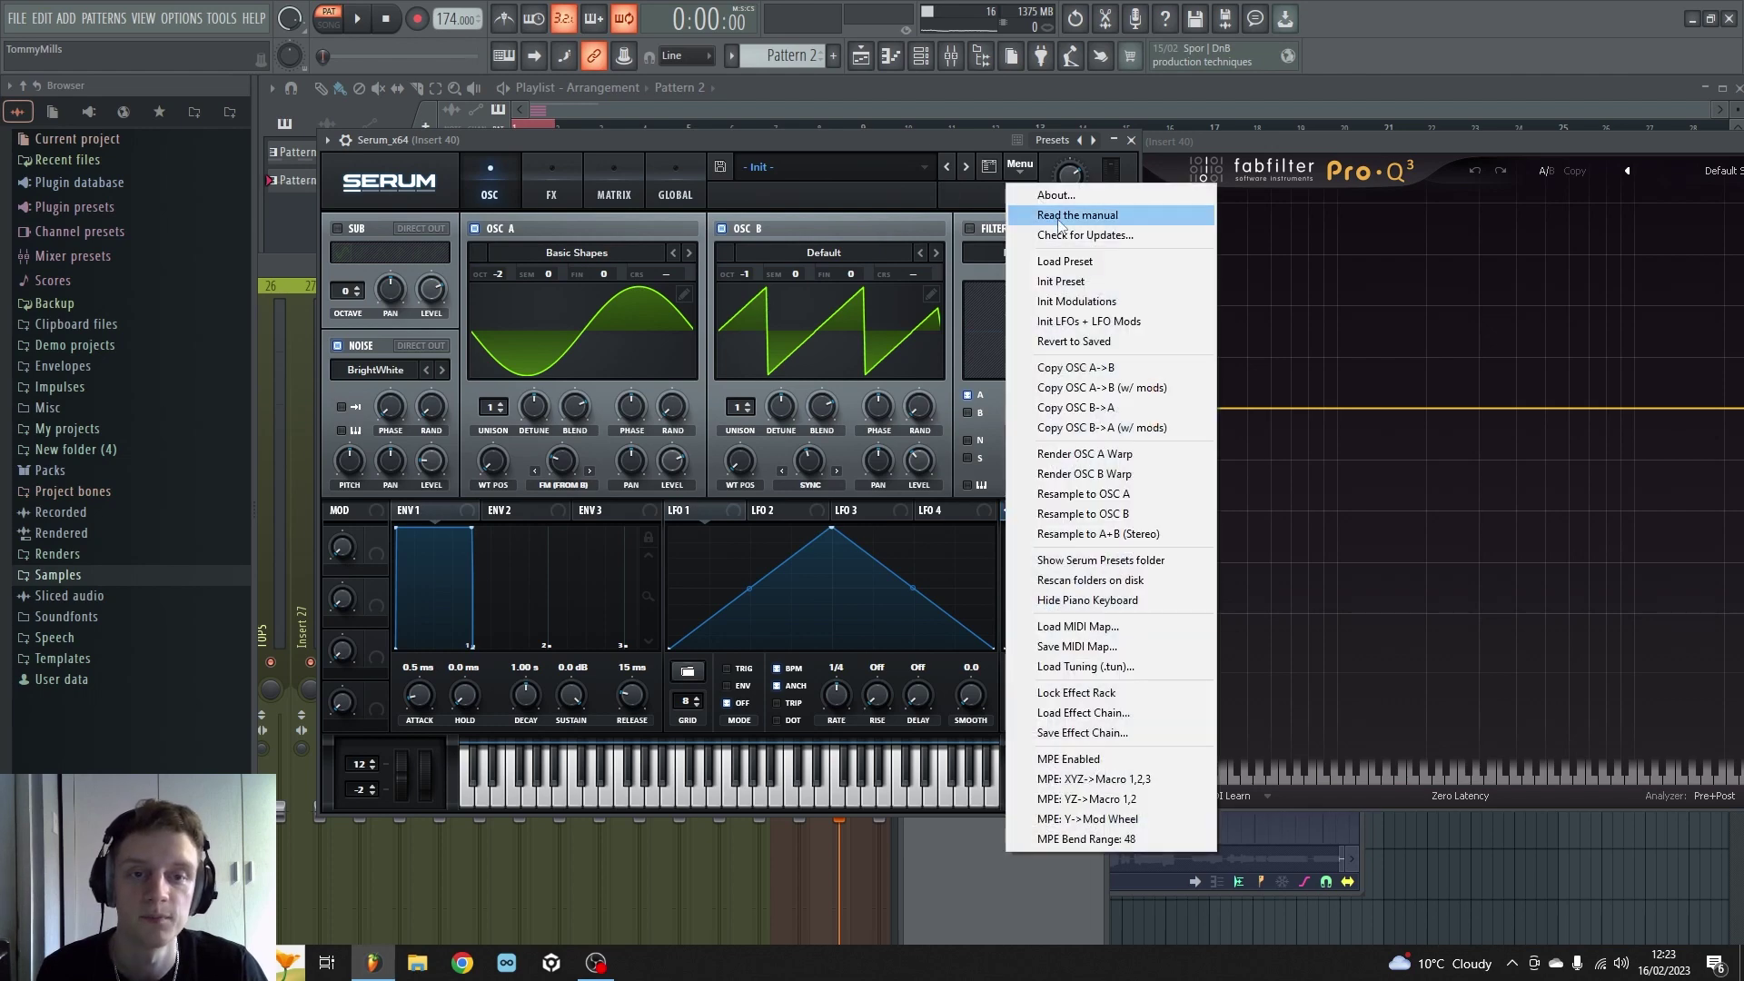
click(1071, 281)
drag(538, 138, 799, 140)
drag(758, 276, 755, 291)
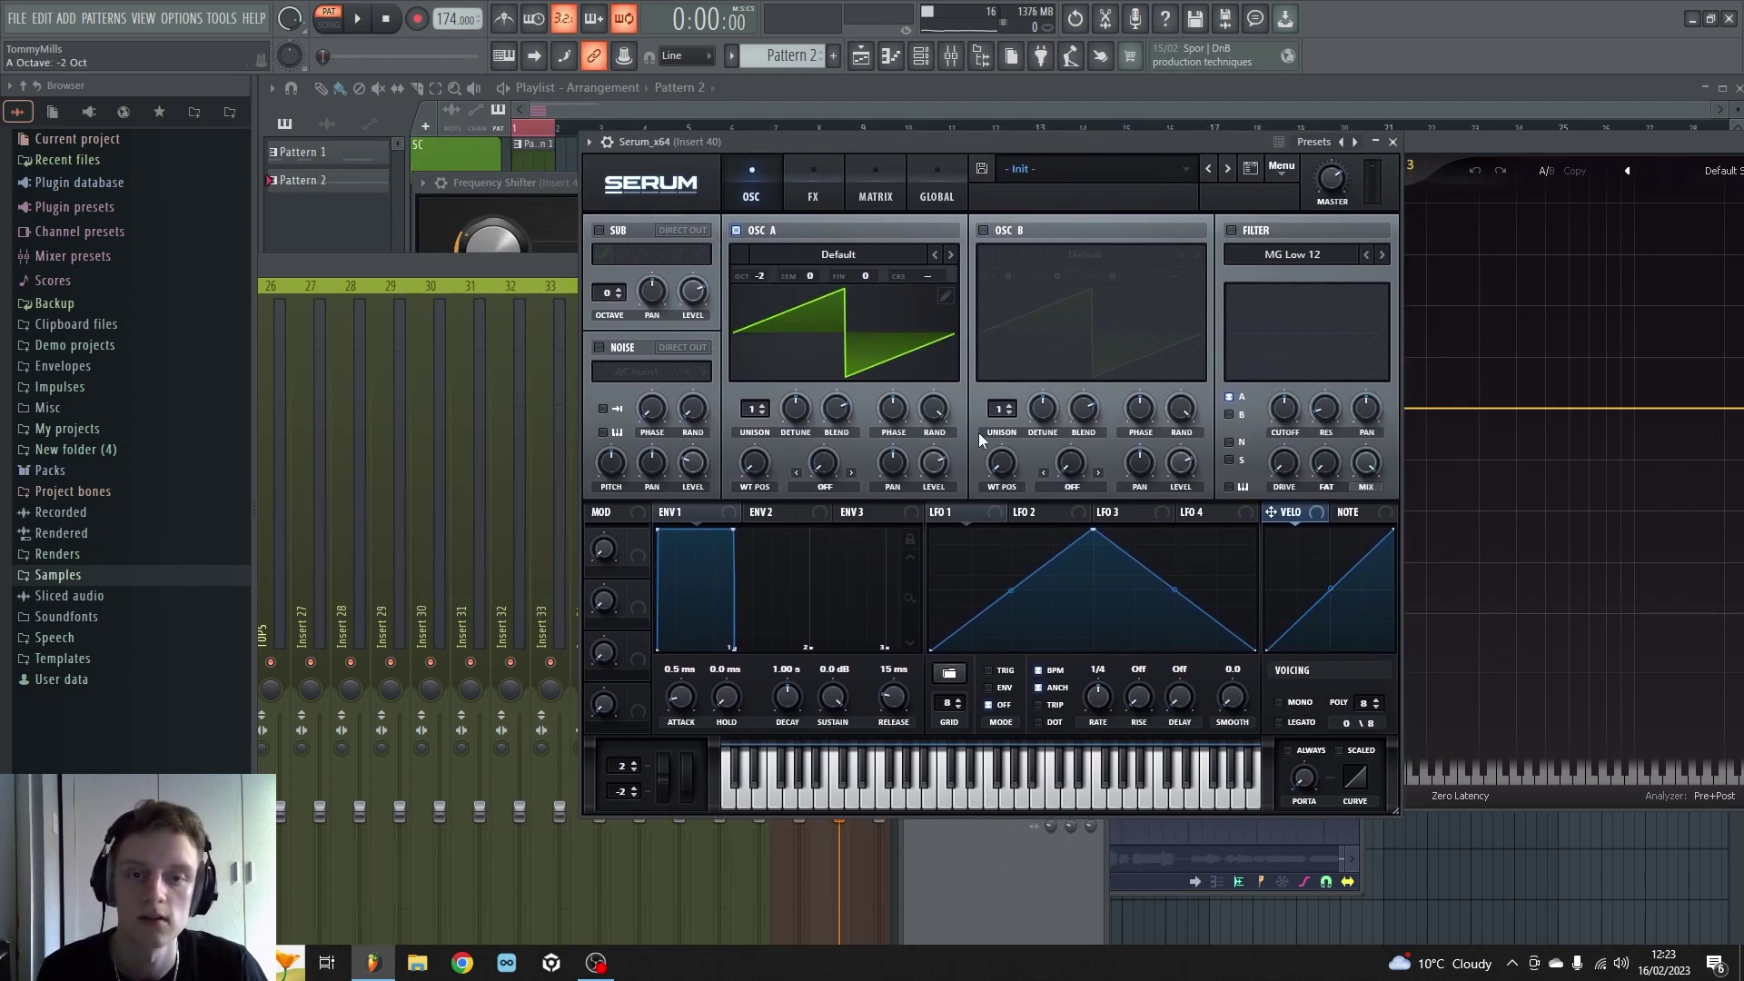
Step: Enable oscillator B at octave -1, +7 semitones and 0% random phase, and enable the noise oscillator with the BrightWhite sample
click(982, 232)
drag(1005, 276, 1083, 253)
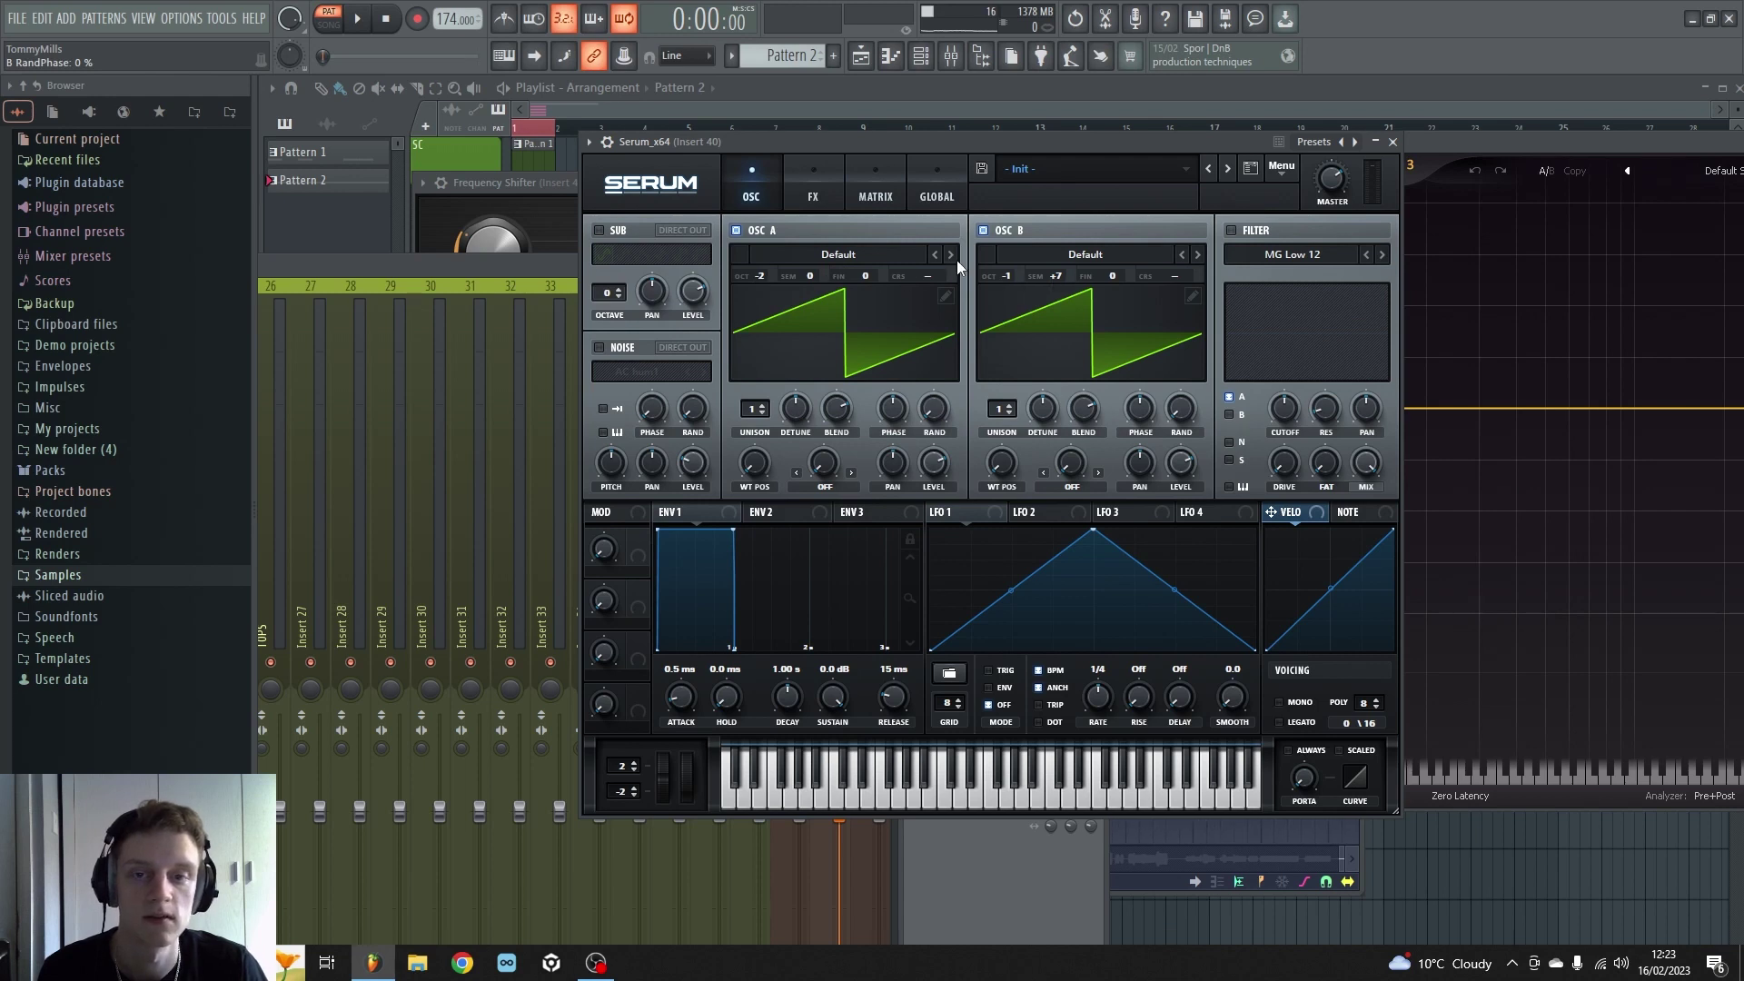
click(601, 349)
click(623, 368)
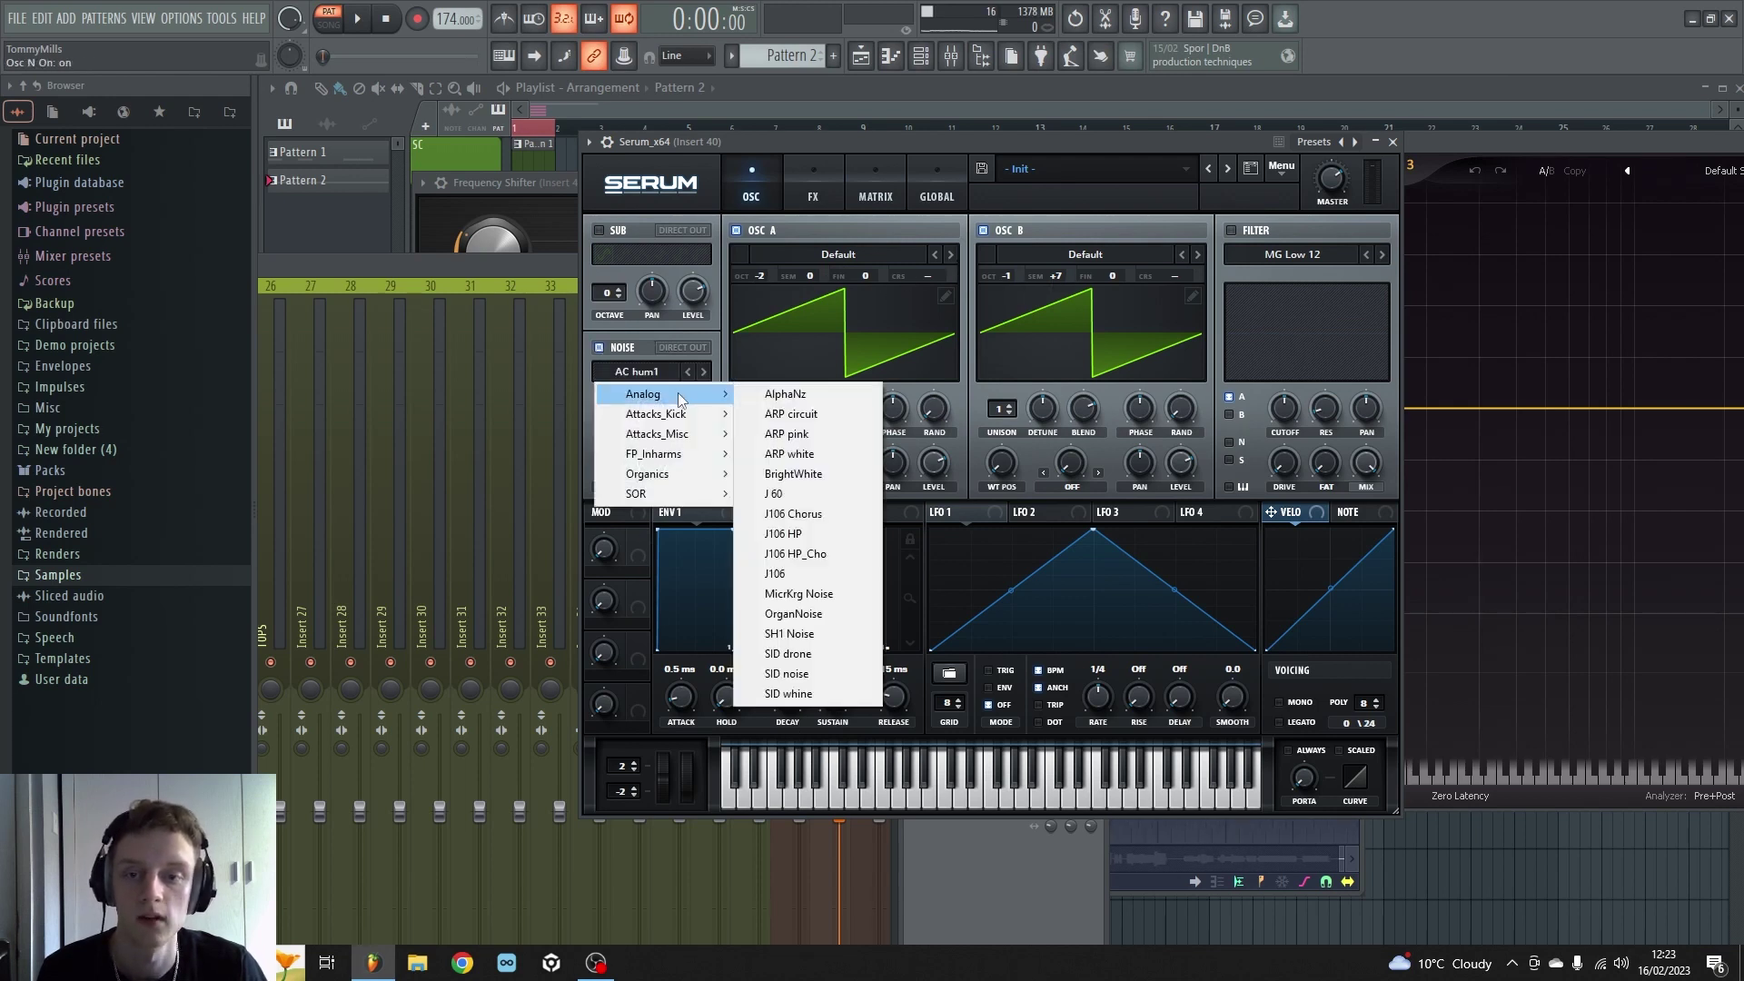
click(793, 474)
Step: Set Serum's upward pitch bend range to 12 and the Frequency Shifter to HQ mode at 2.94 Hz with 69.2% feedback during playback
key(space)
drag(665, 772, 597, 600)
drag(491, 238, 490, 287)
drag(696, 344, 671, 275)
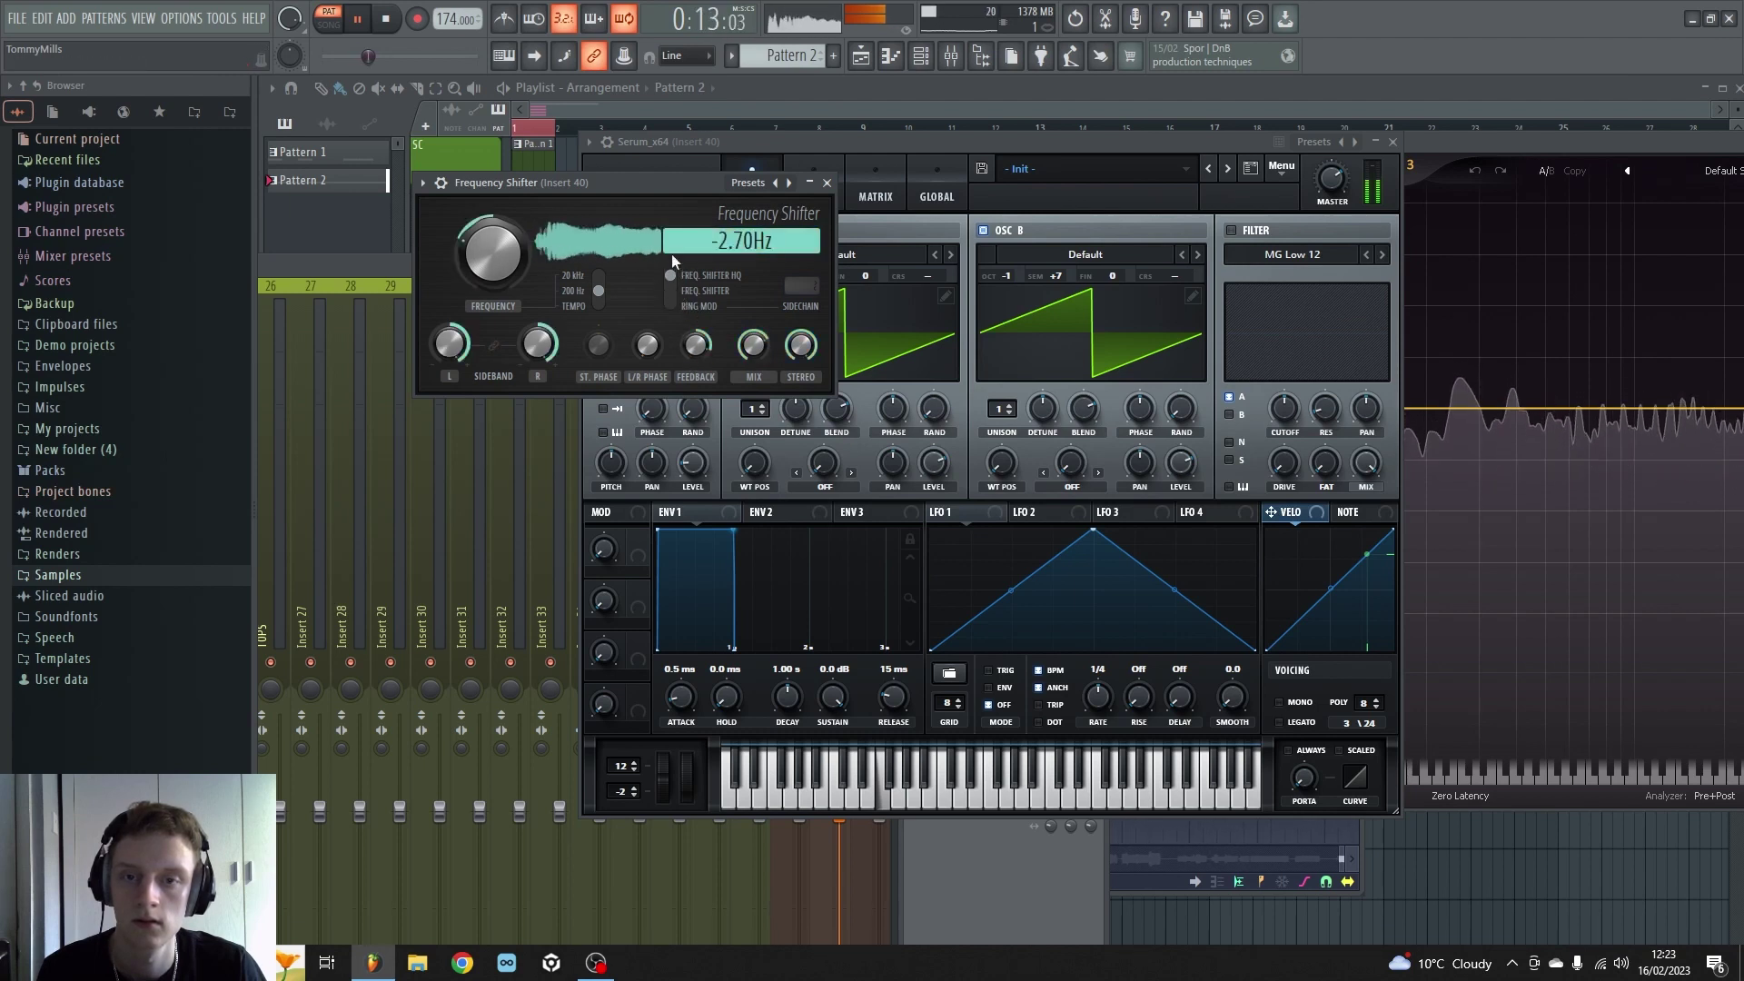
drag(491, 255, 490, 242)
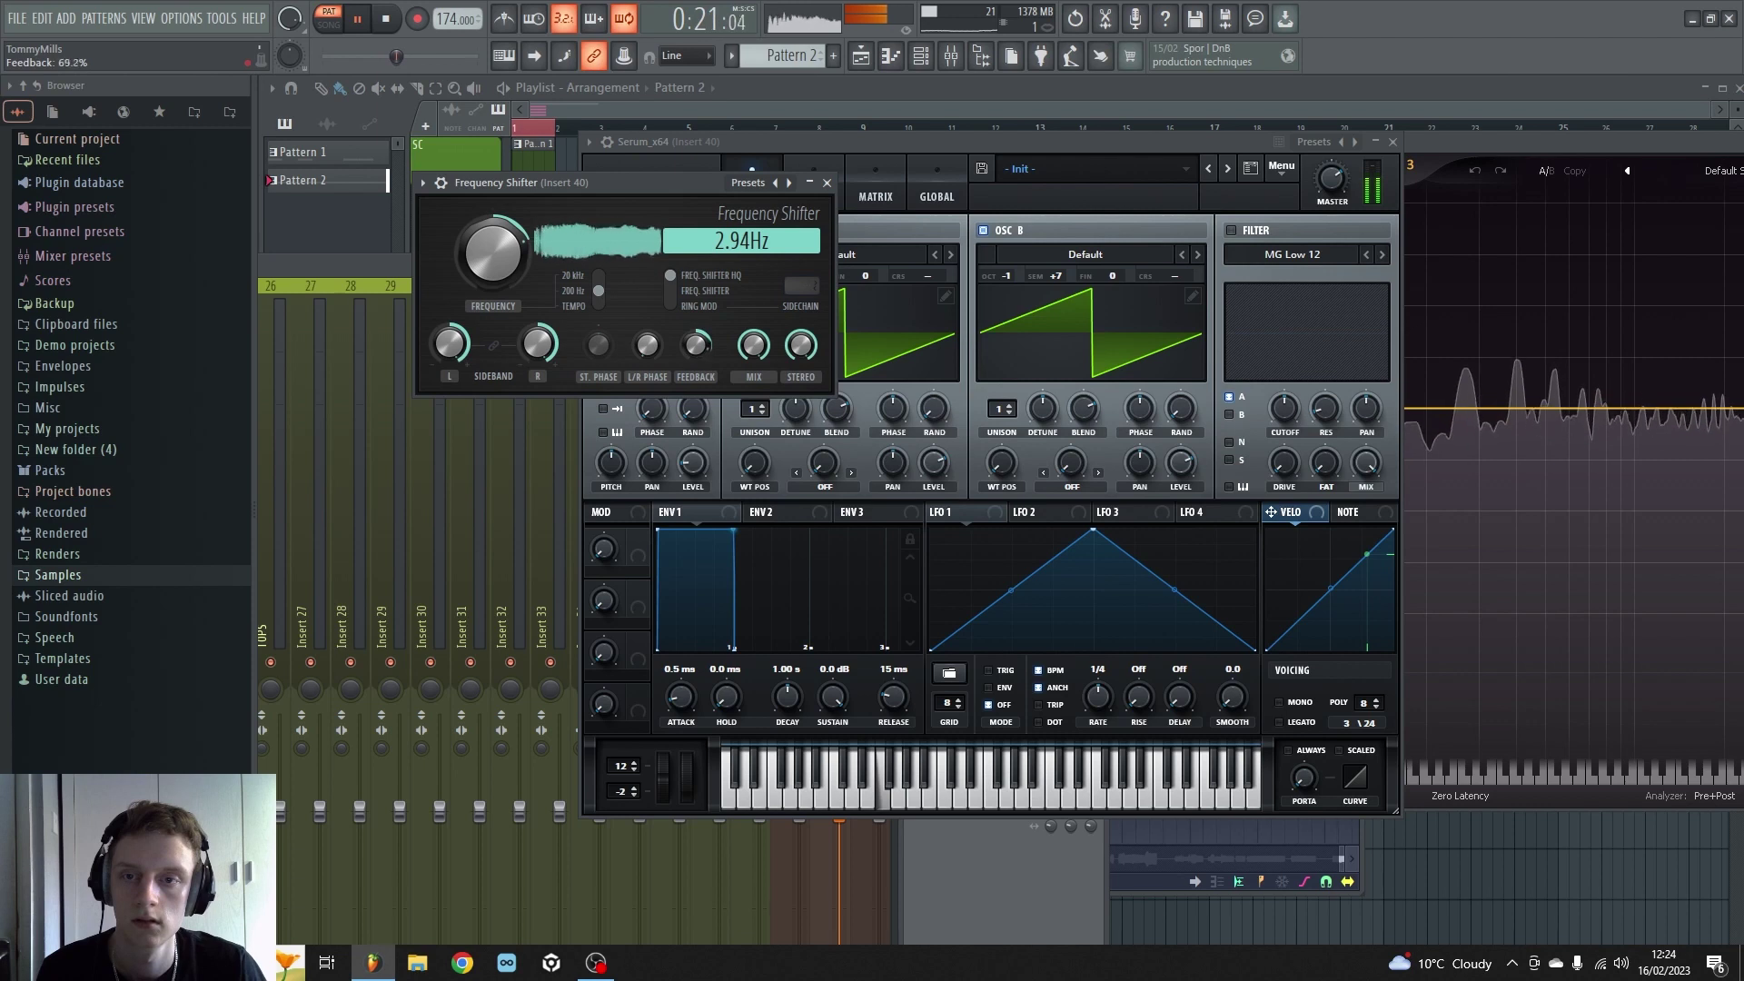
Step: Audition the pitch bend on the new two-oscillator patch and stop playback
click(683, 792)
drag(683, 715, 672, 772)
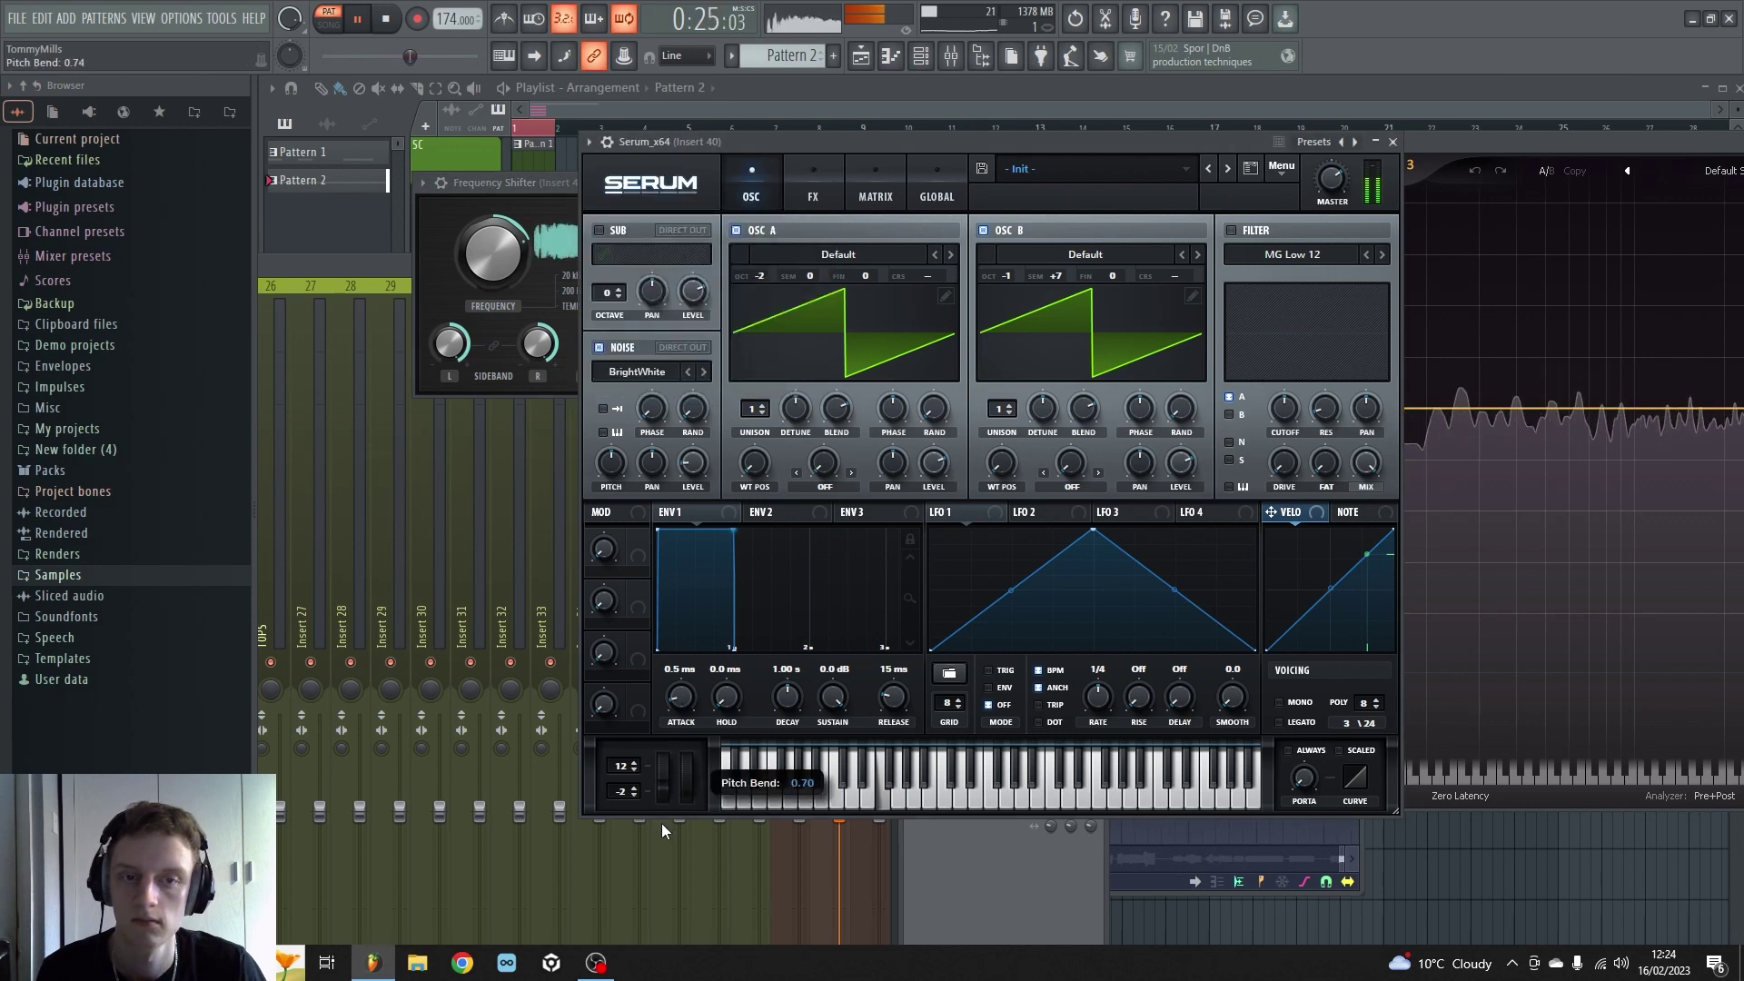
key(space)
Step: Set oscillator B's semitone offset to 0 and audition the pitch bend during playback
scroll(1053, 276, down, 1)
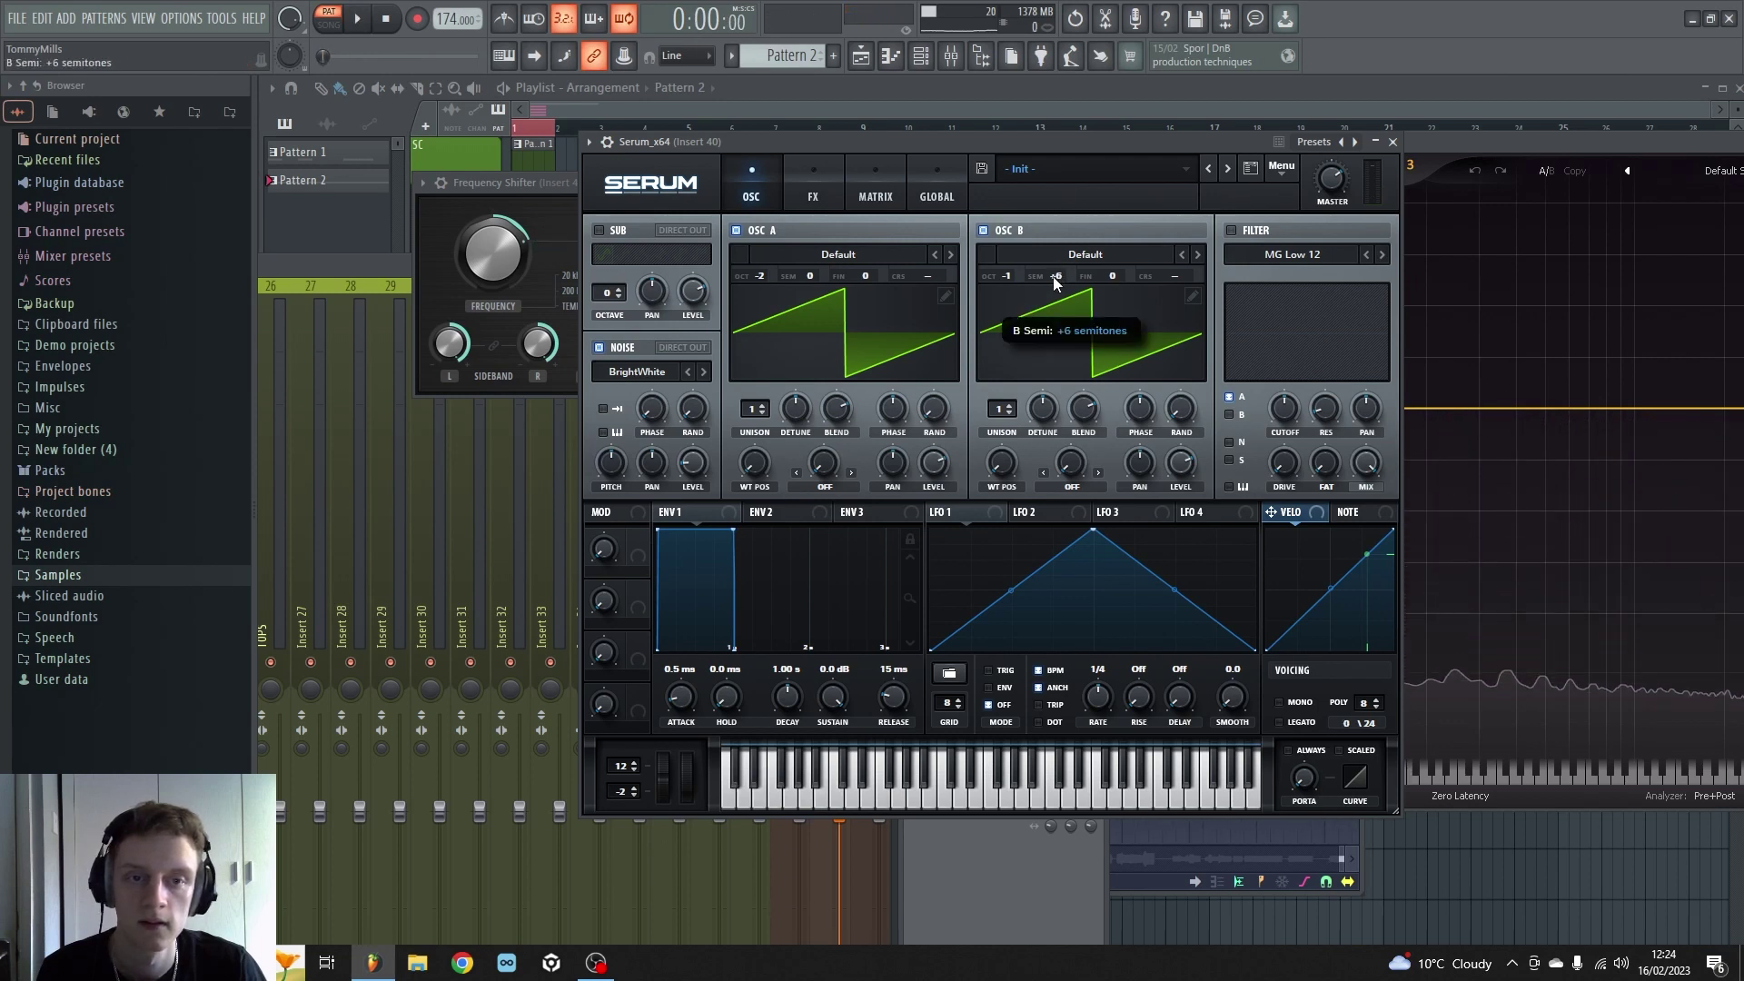
double_click(1066, 270)
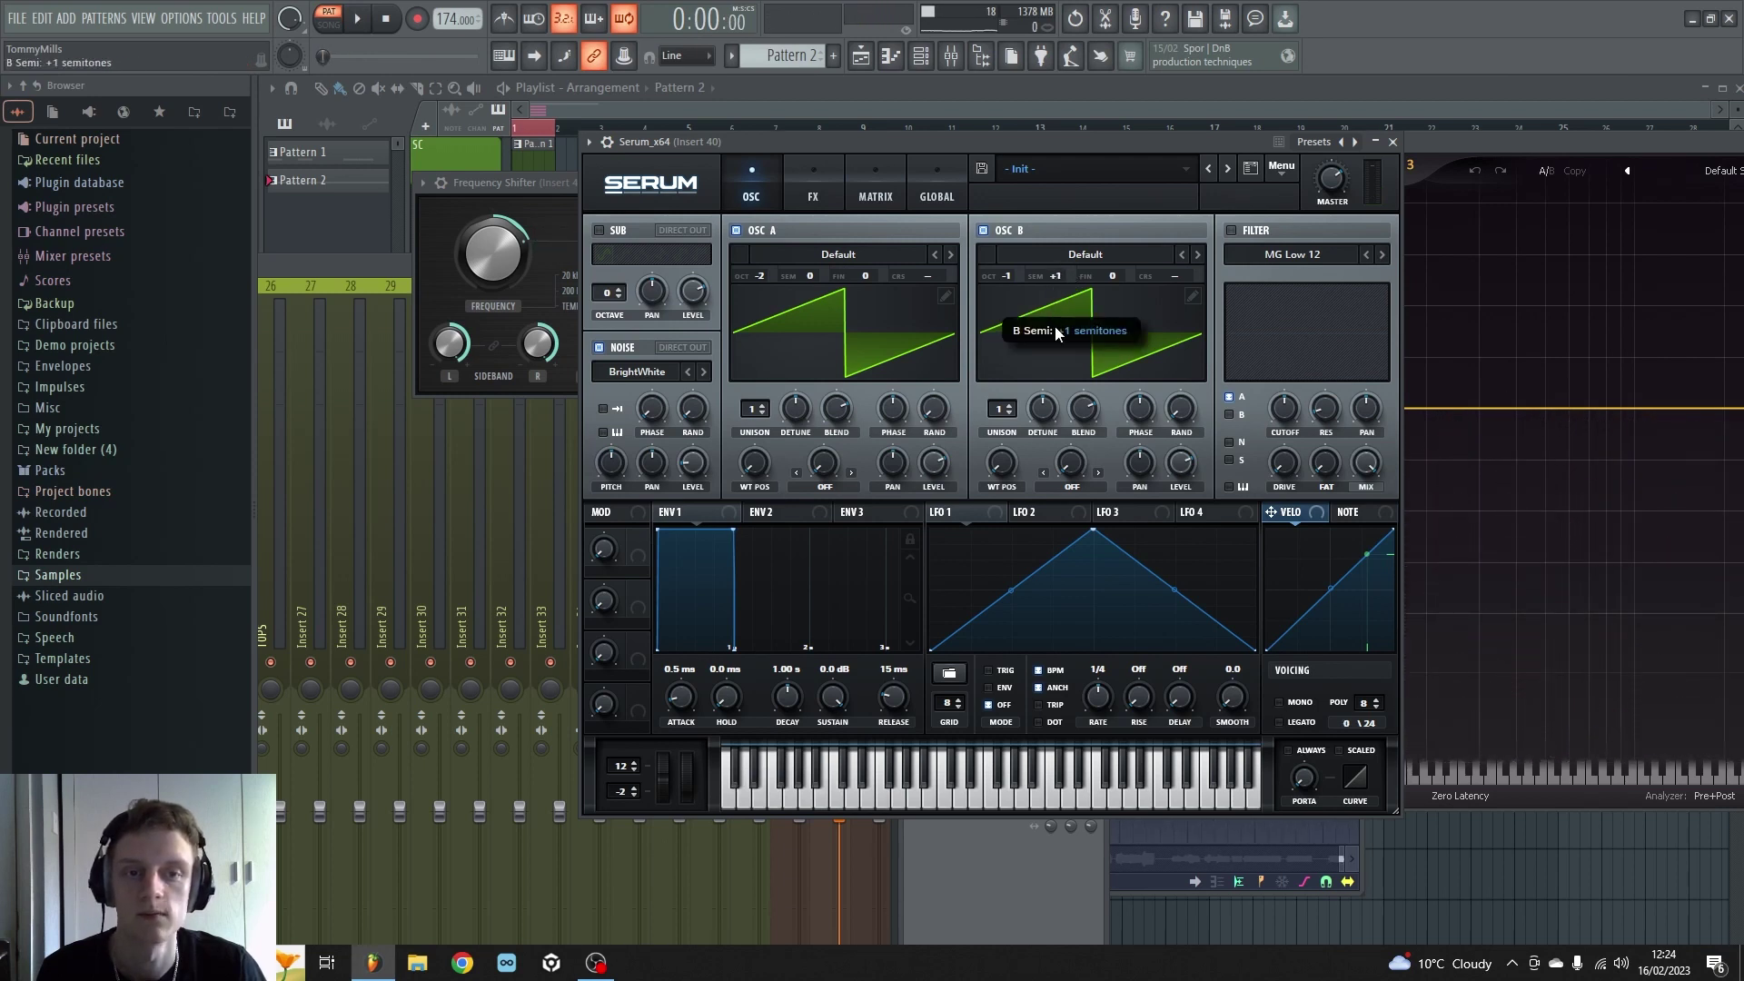
key(space)
mouse_move(684, 798)
mouse_down()
mouse_move(690, 732)
mouse_move(684, 766)
mouse_up()
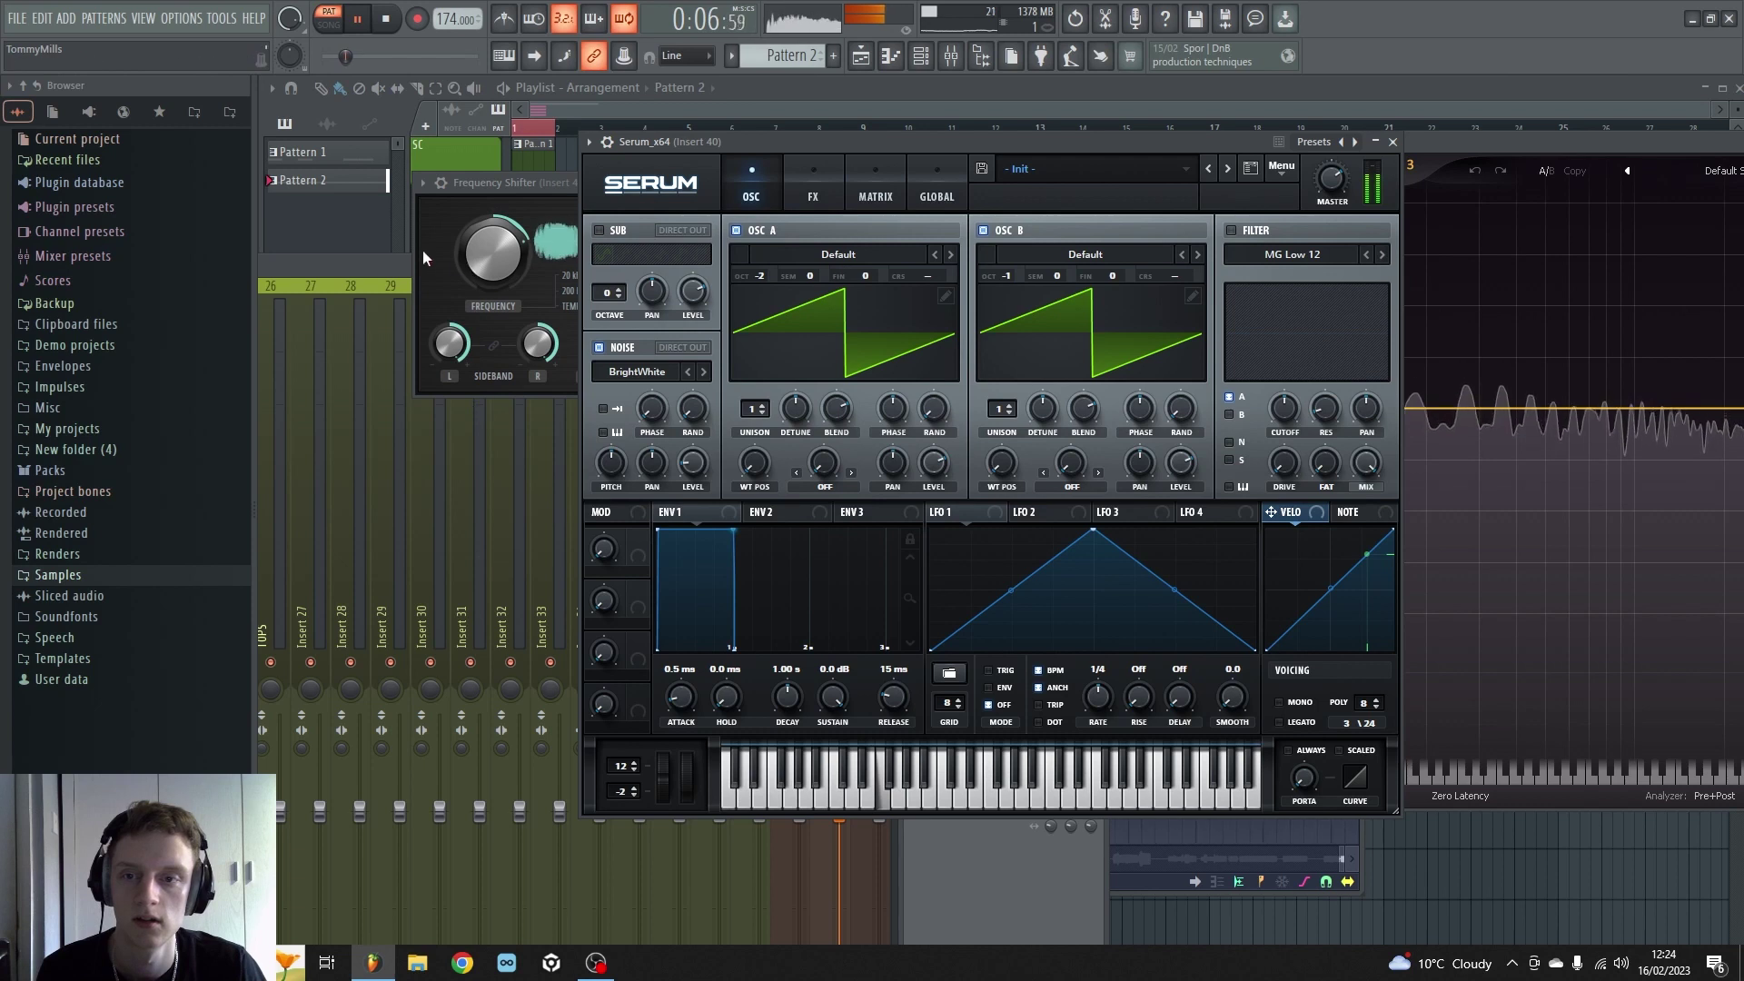
Step: Set the Frequency Shifter to 5.15 Hz and audition Serum's pitch bend during playback
click(492, 252)
mouse_move(491, 252)
mouse_down()
mouse_move(491, 227)
mouse_move(491, 263)
mouse_up()
key(space)
click(596, 282)
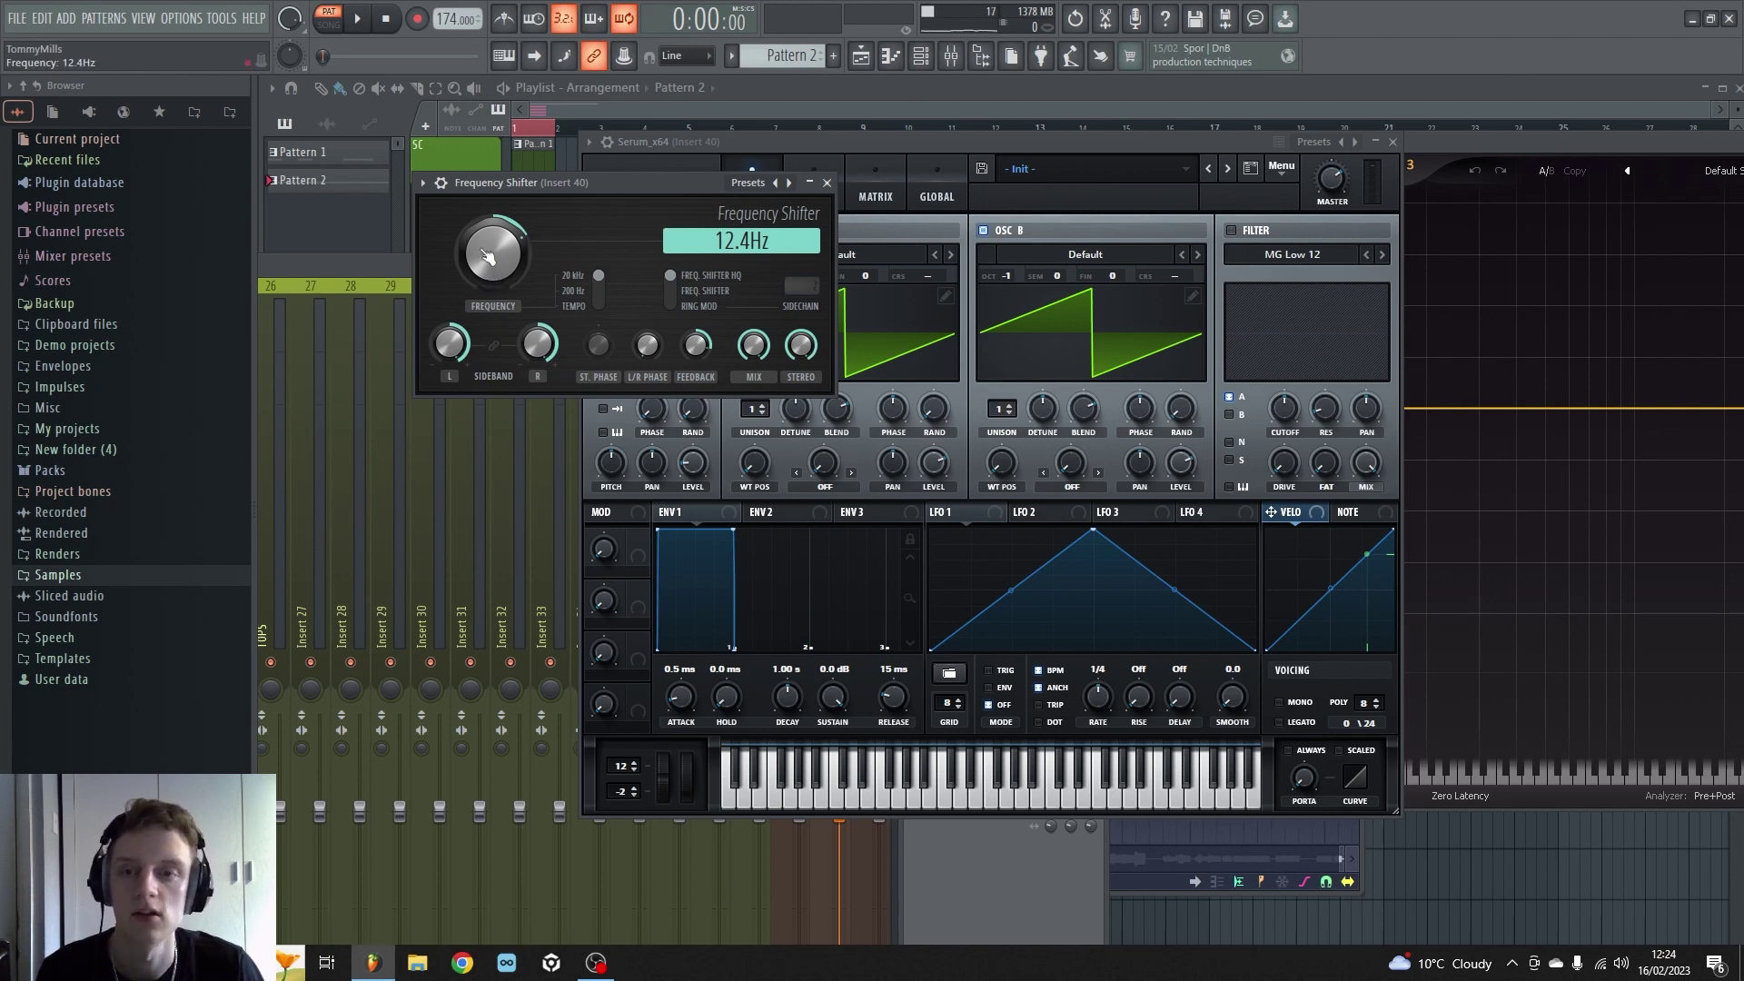
drag(489, 257, 527, 274)
key(space)
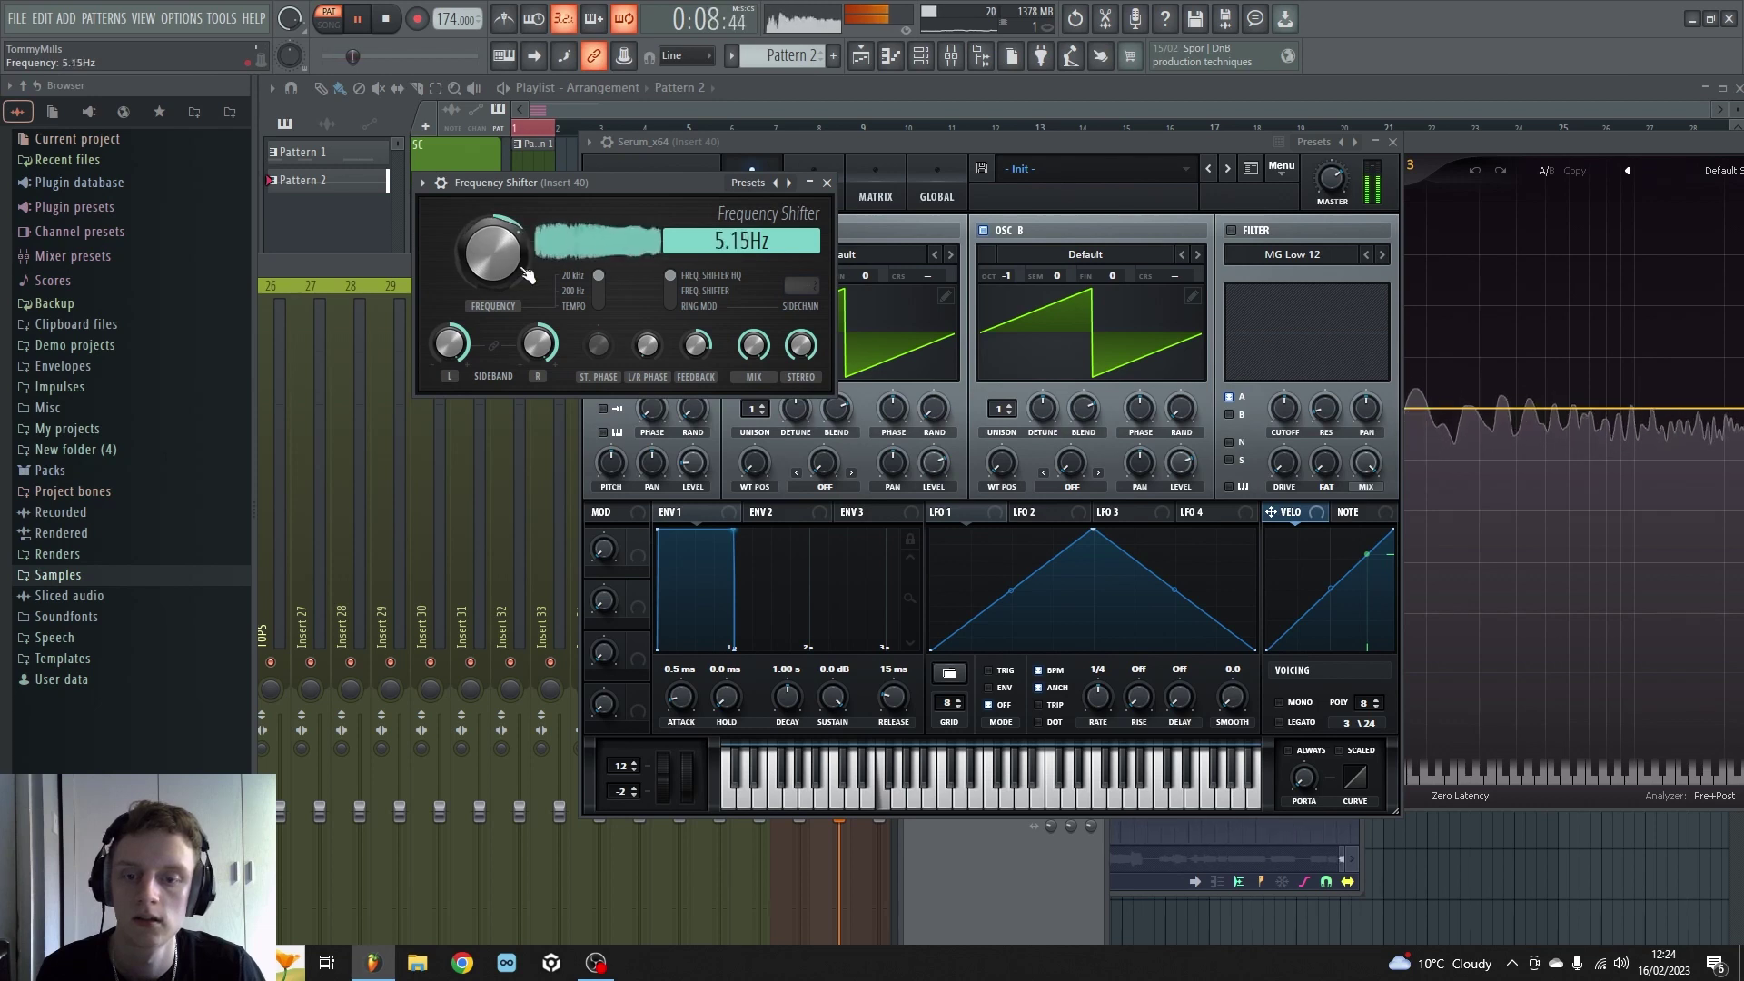
click(663, 779)
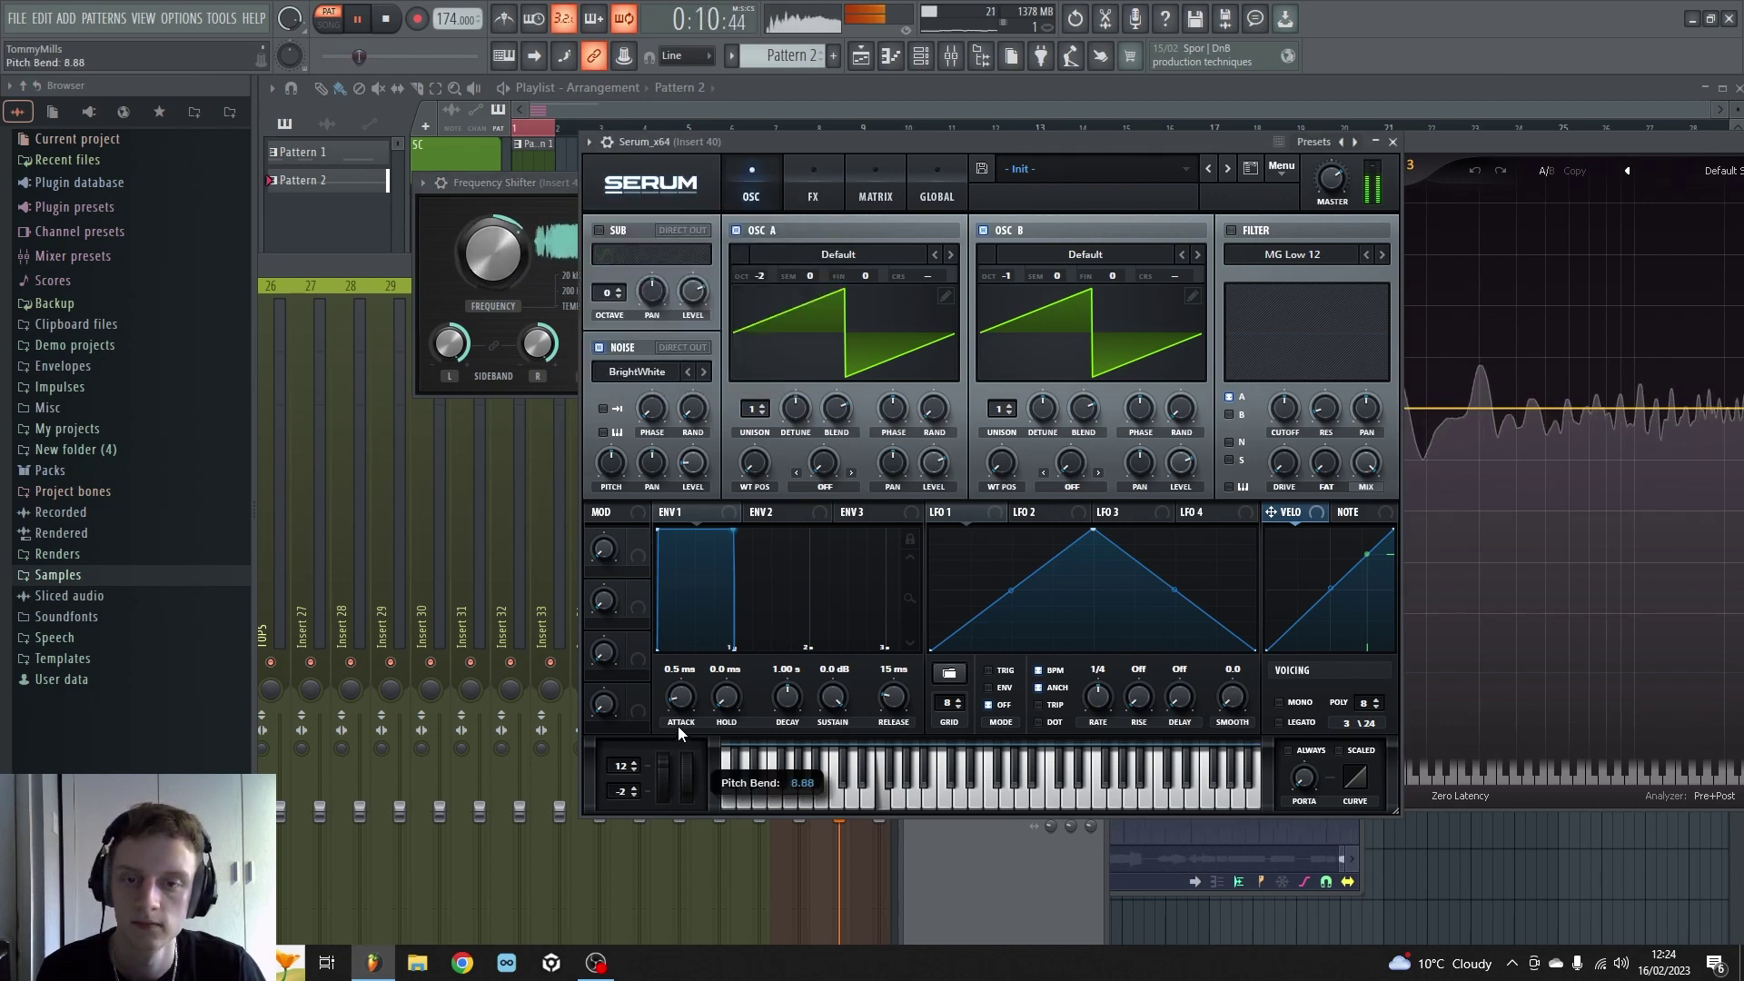
drag(678, 739, 656, 828)
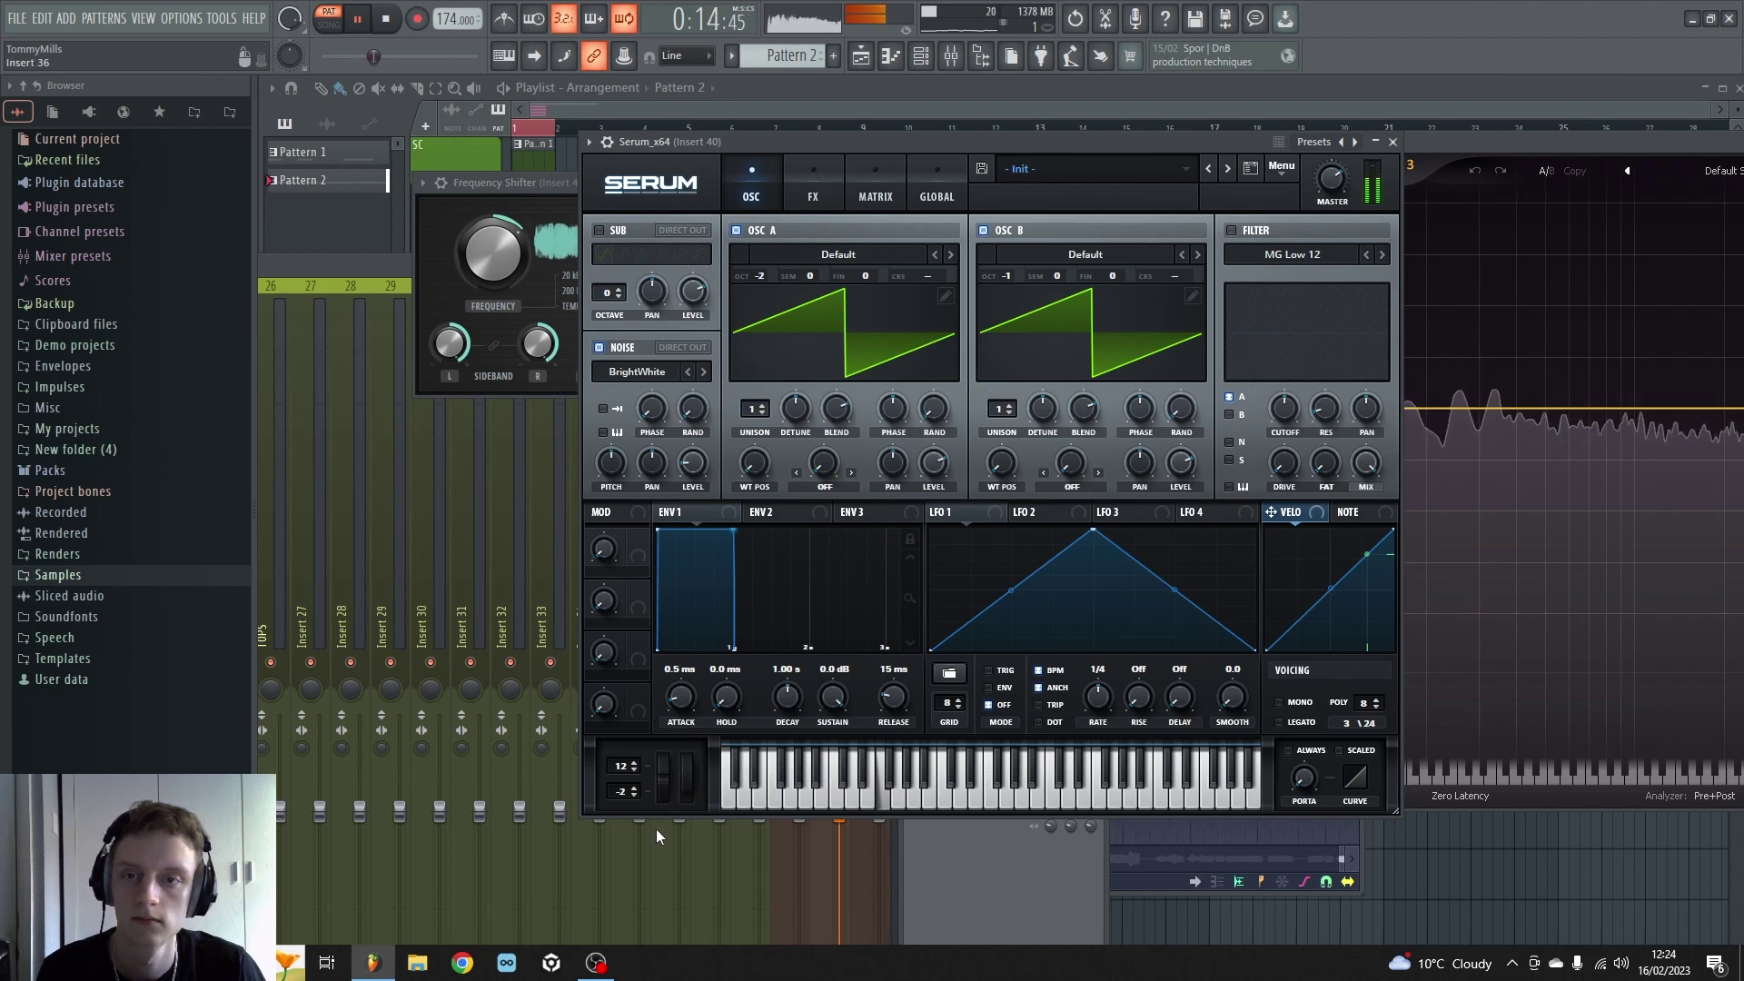
Step: Enable Serum's sub oscillator and set its octave to -2
click(599, 232)
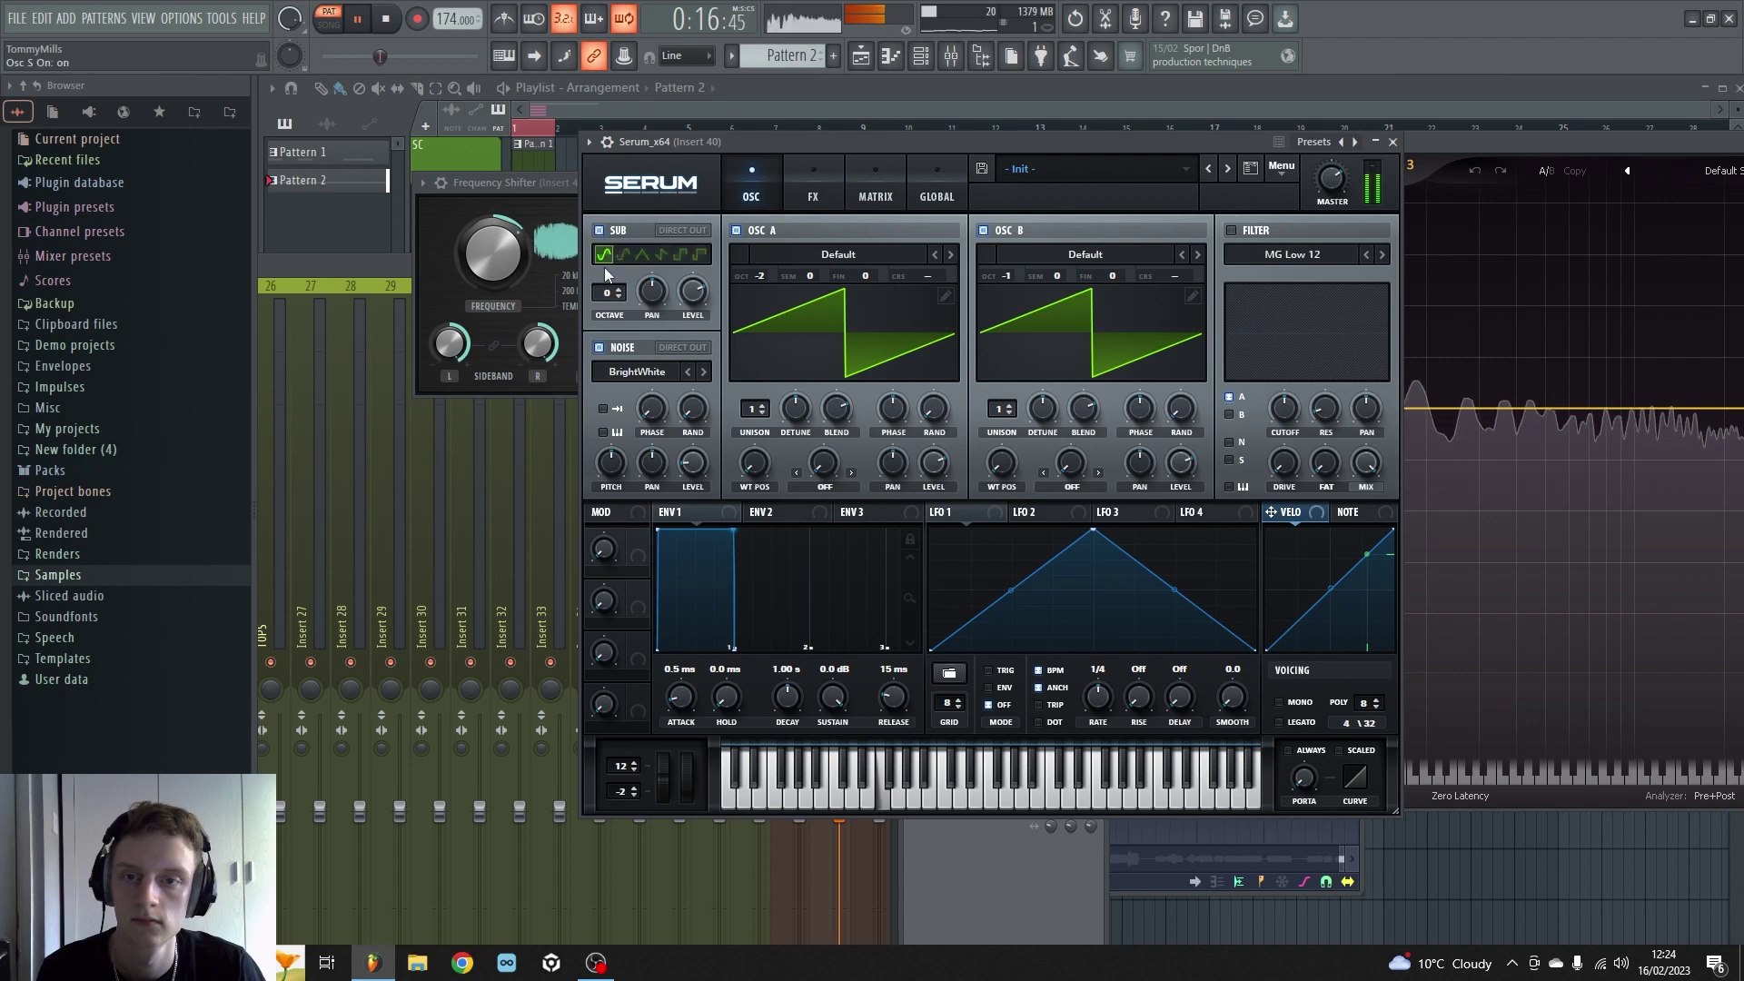
drag(606, 293, 601, 318)
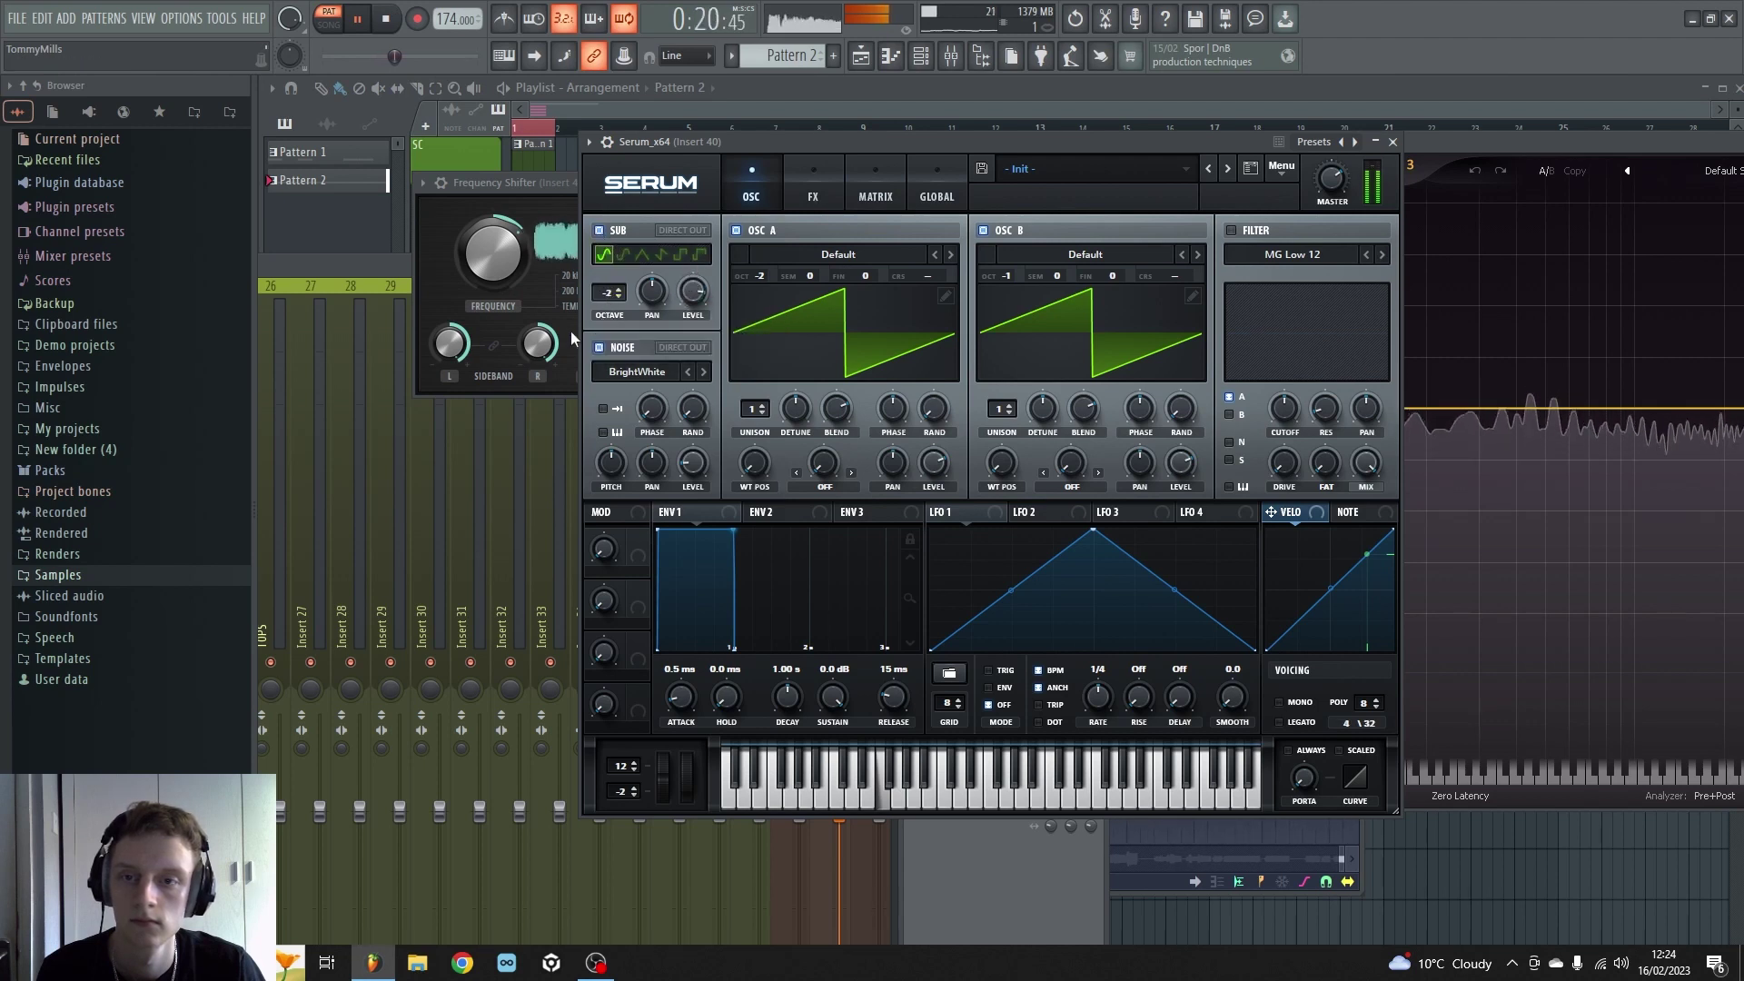
Step: Set the Frequency Shifter to 0.67 Hz, adjust its feedback and audition the pitch bend
mouse_move(492, 252)
mouse_down()
mouse_move(492, 291)
mouse_move(492, 274)
mouse_up()
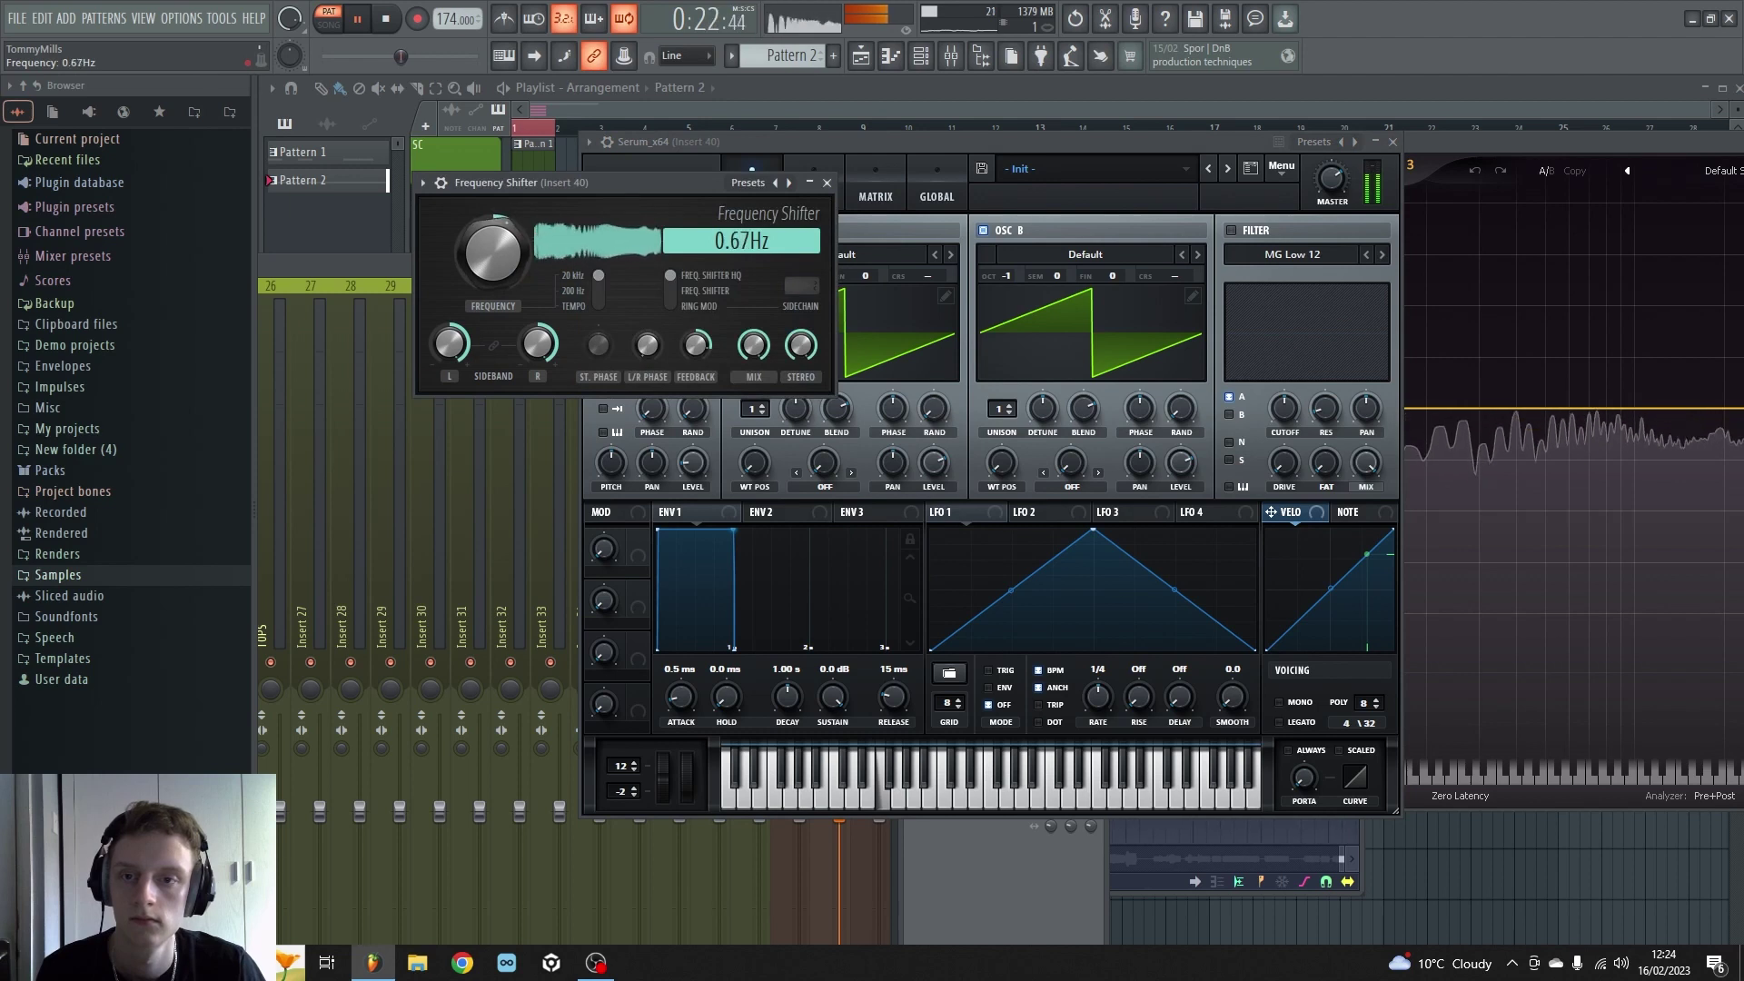
drag(696, 344, 753, 356)
click(670, 778)
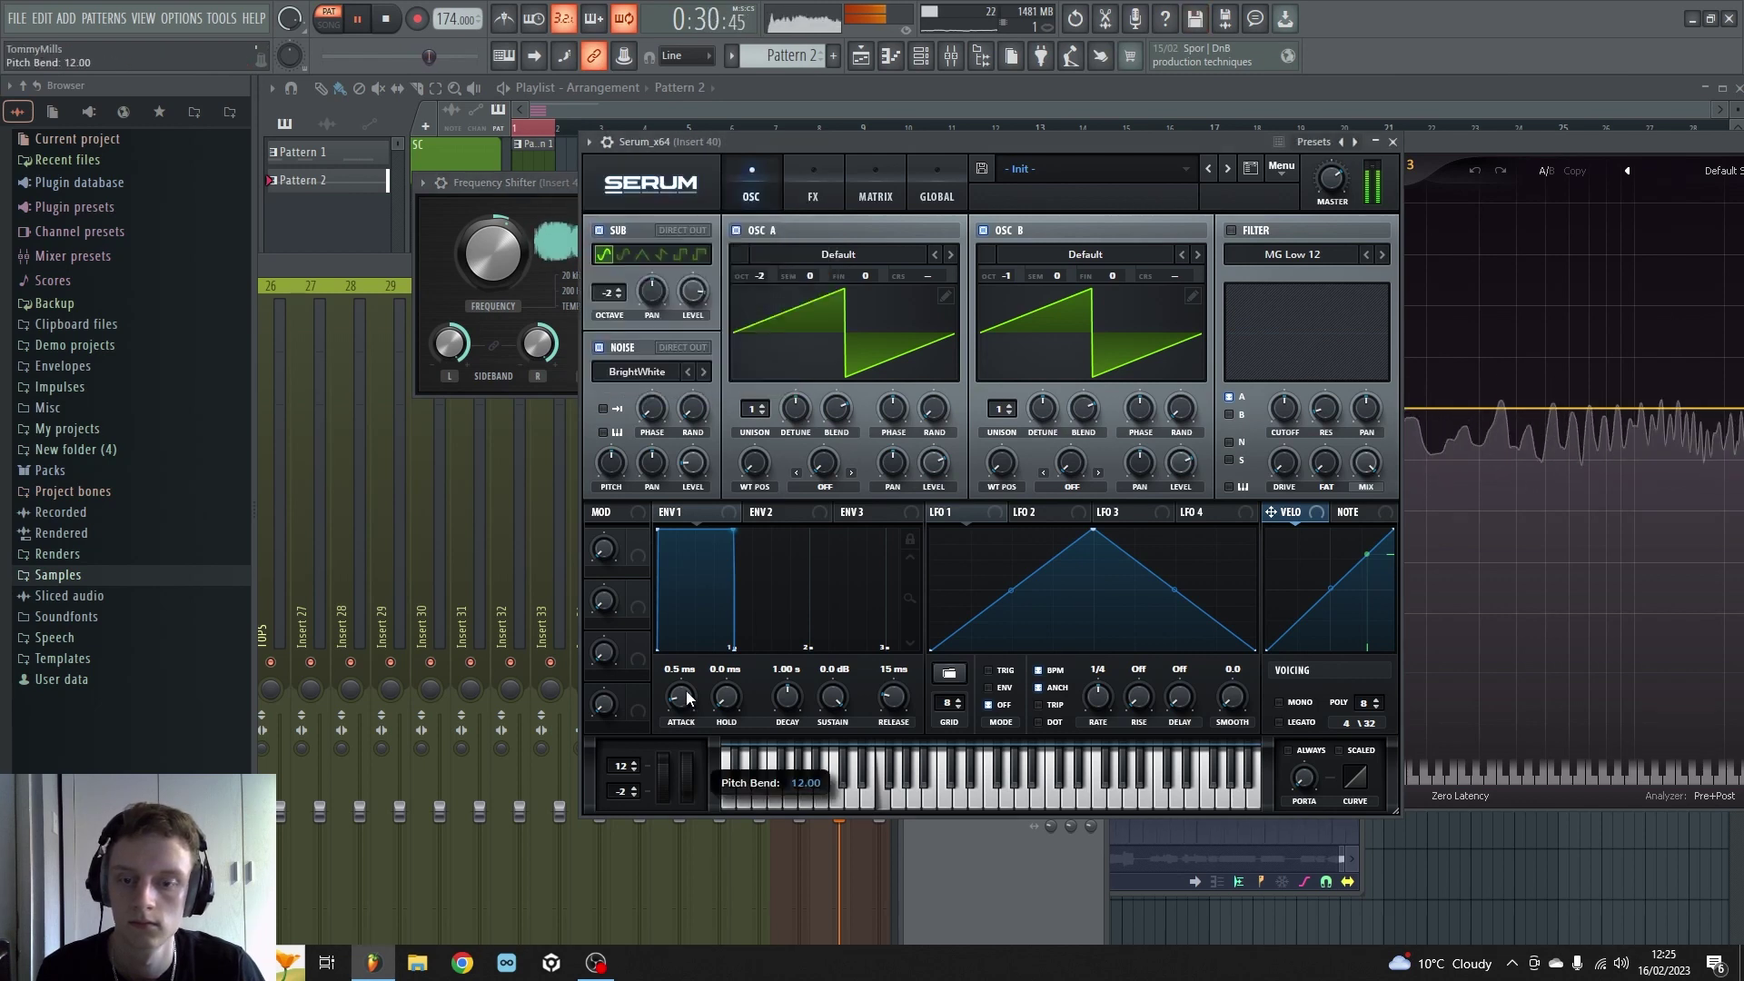
drag(685, 712, 655, 809)
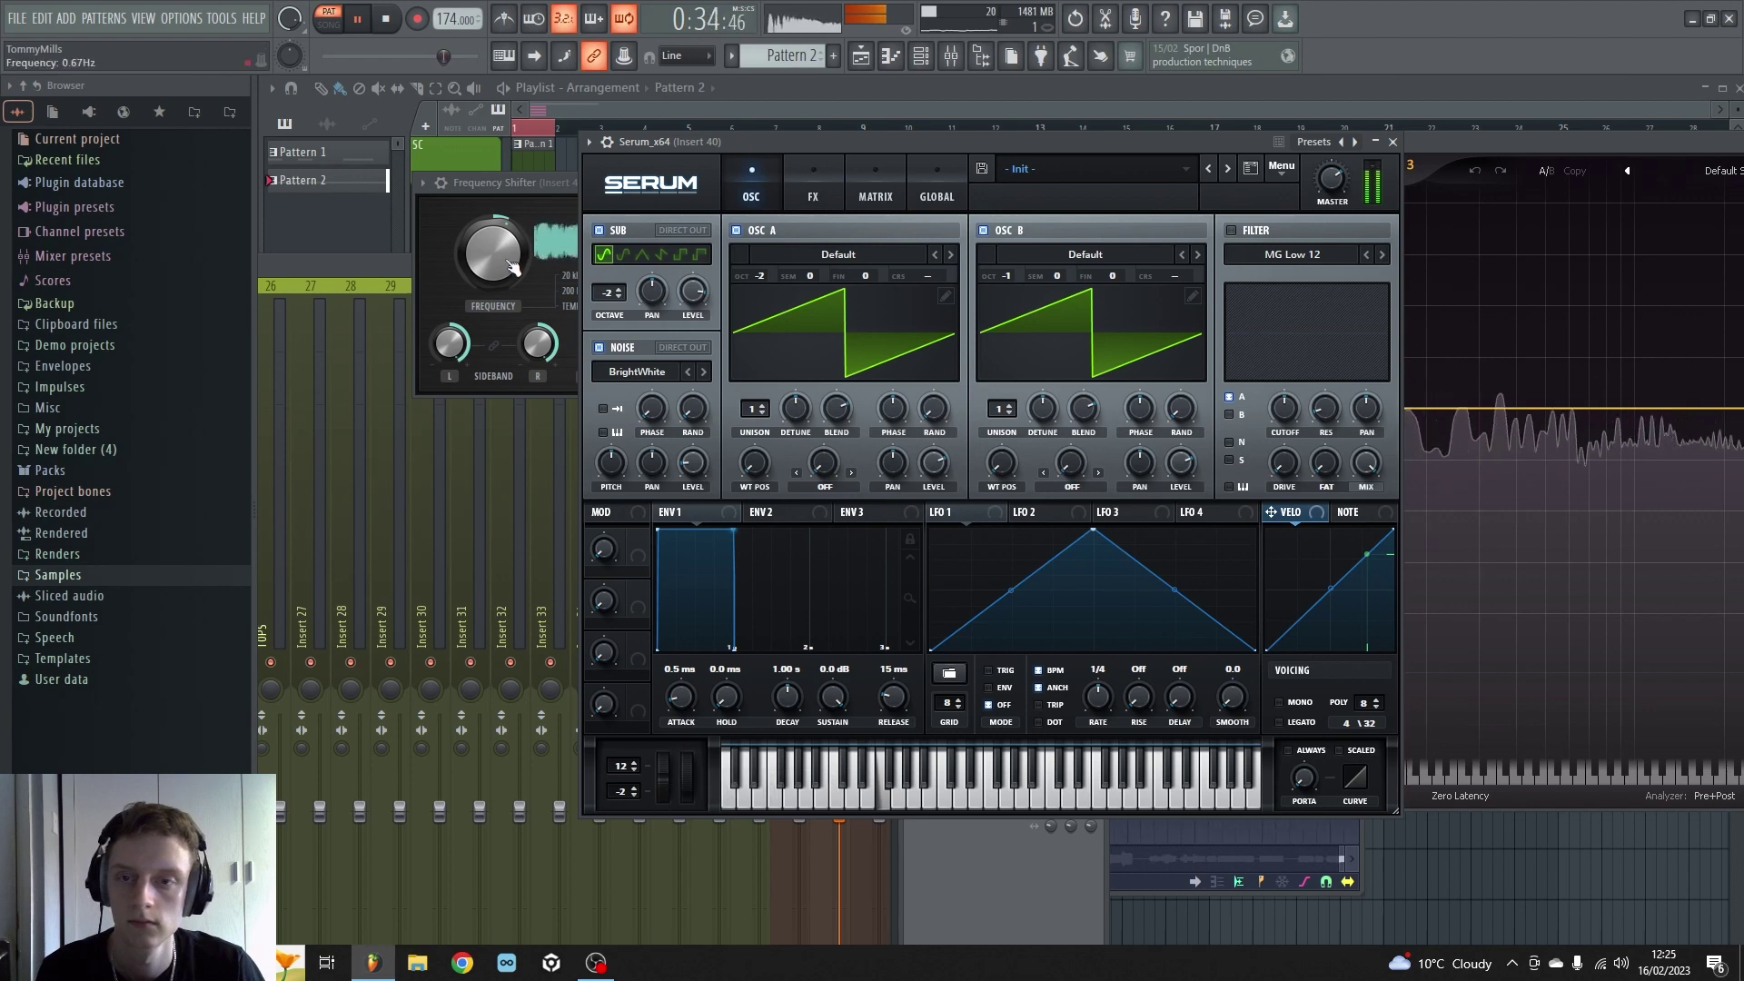
Step: Raise the Frequency Shifter to 41.6 Hz, audition the pitch bend and stop playback
mouse_move(492, 252)
mouse_down()
mouse_move(492, 281)
mouse_move(492, 213)
mouse_move(492, 232)
mouse_up()
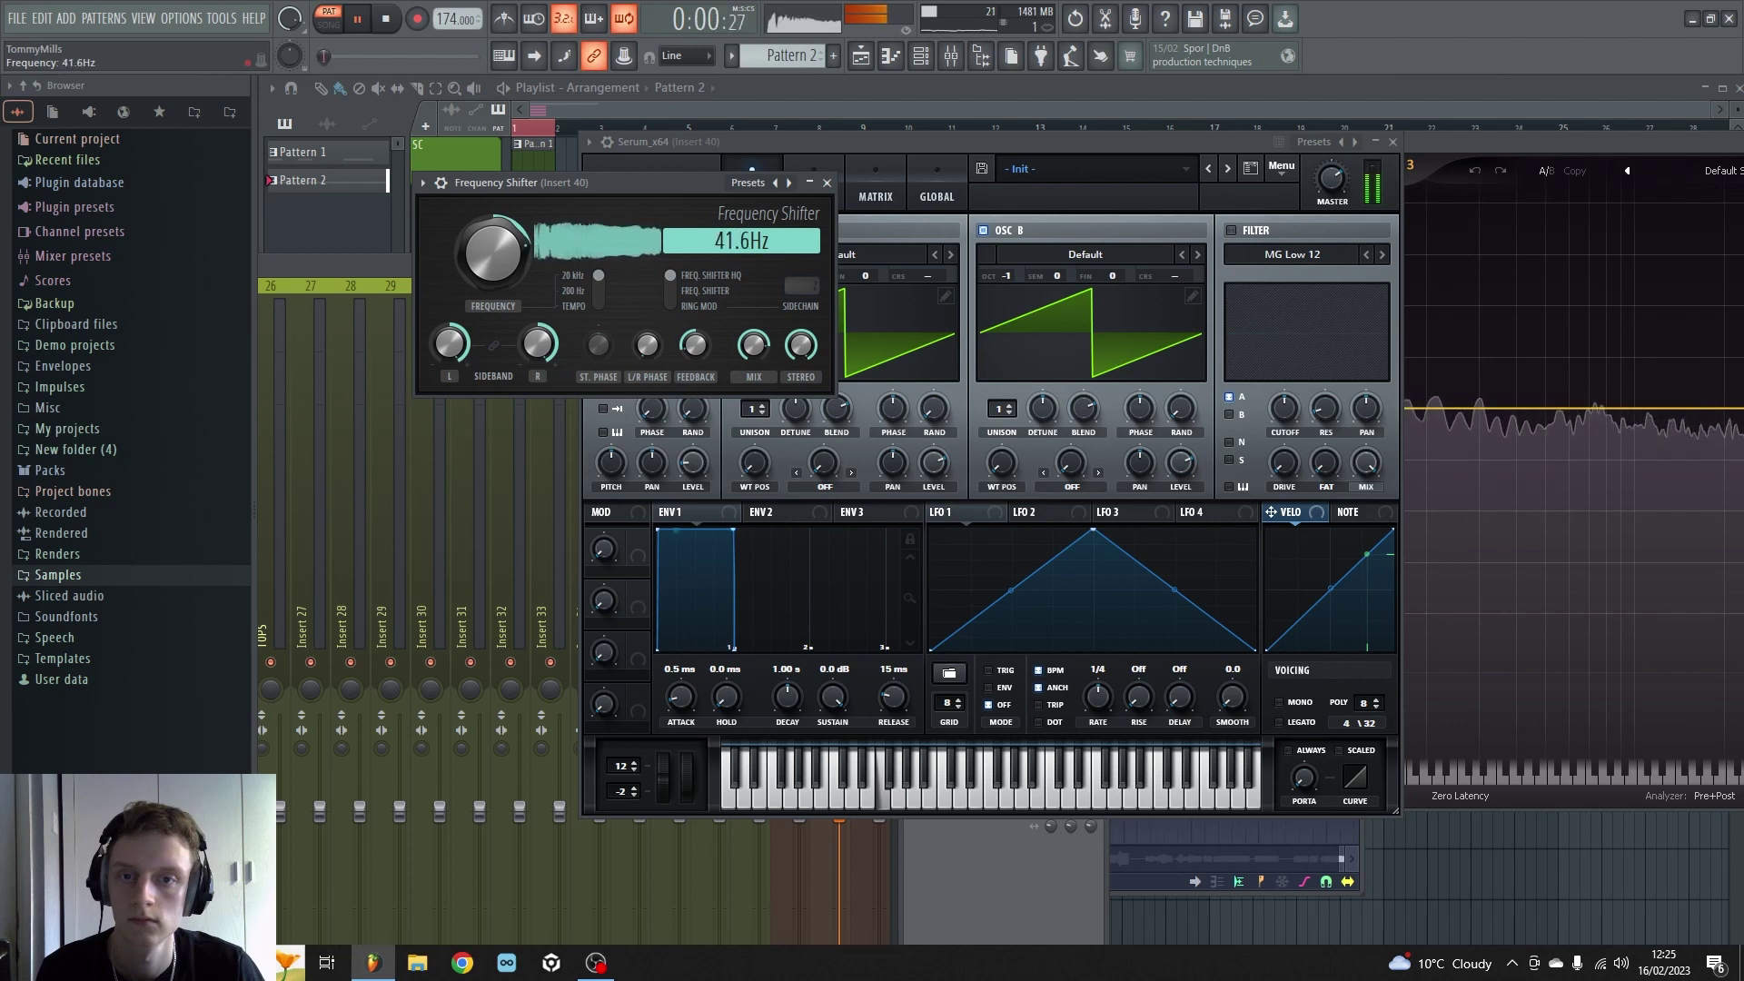
click(657, 771)
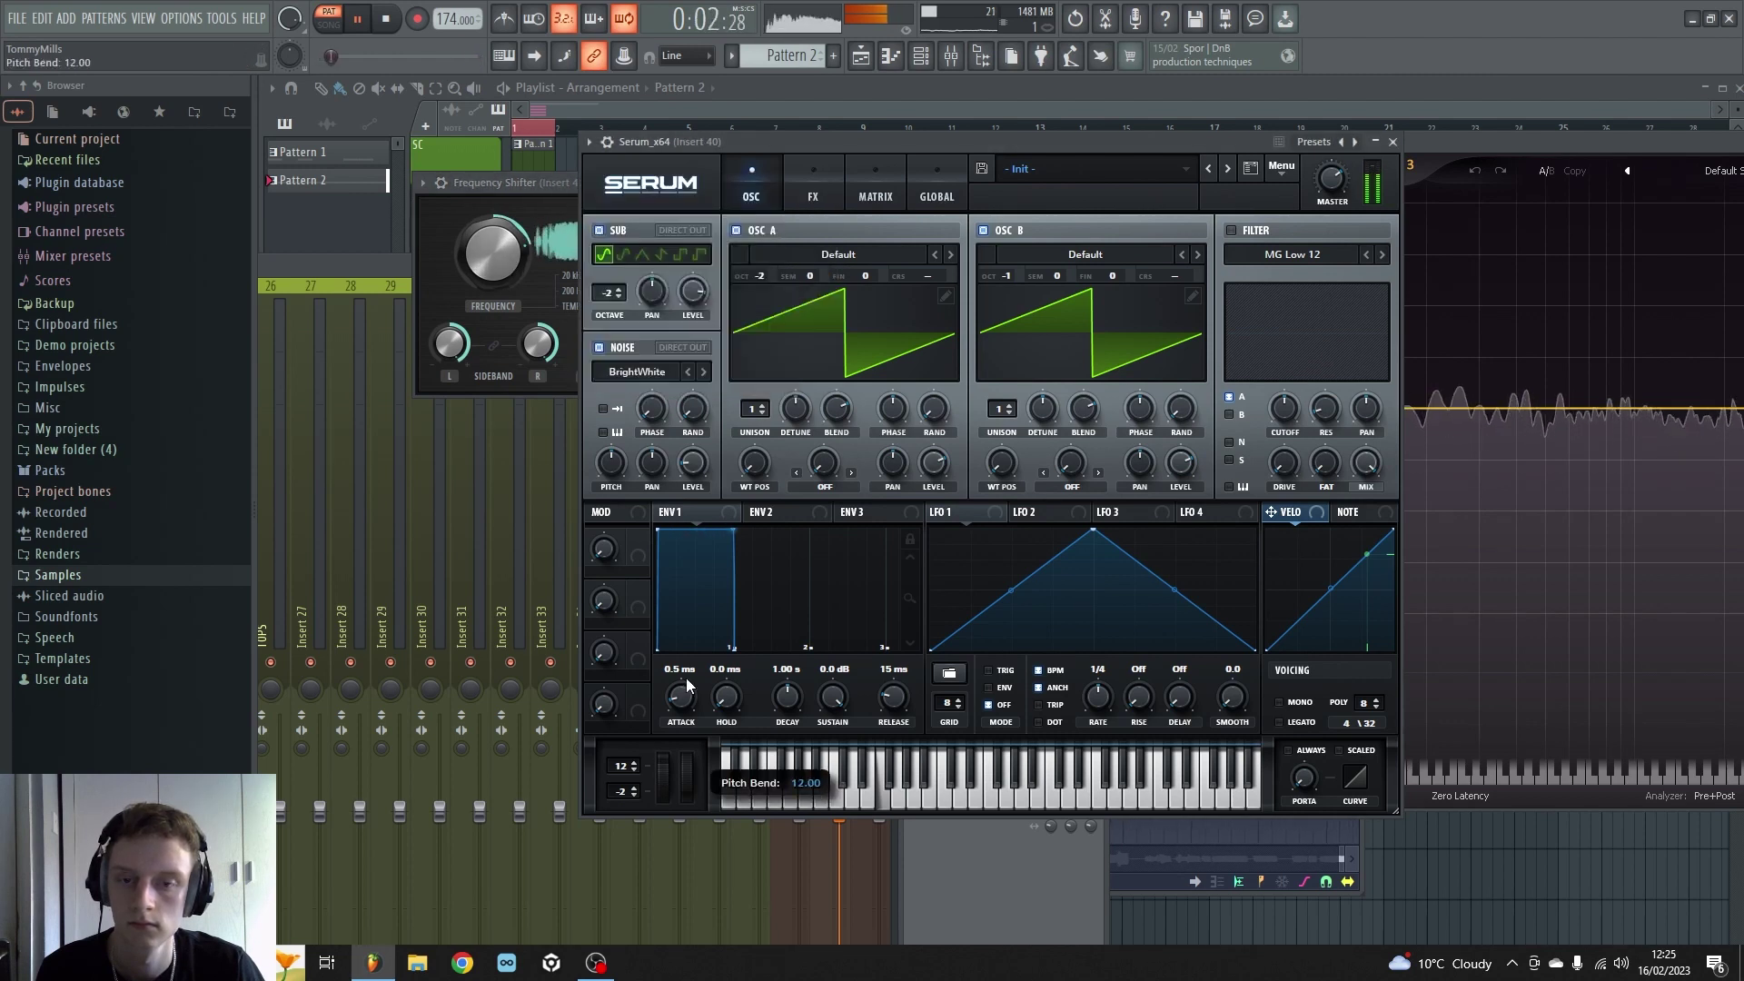
drag(677, 713, 662, 794)
key(space)
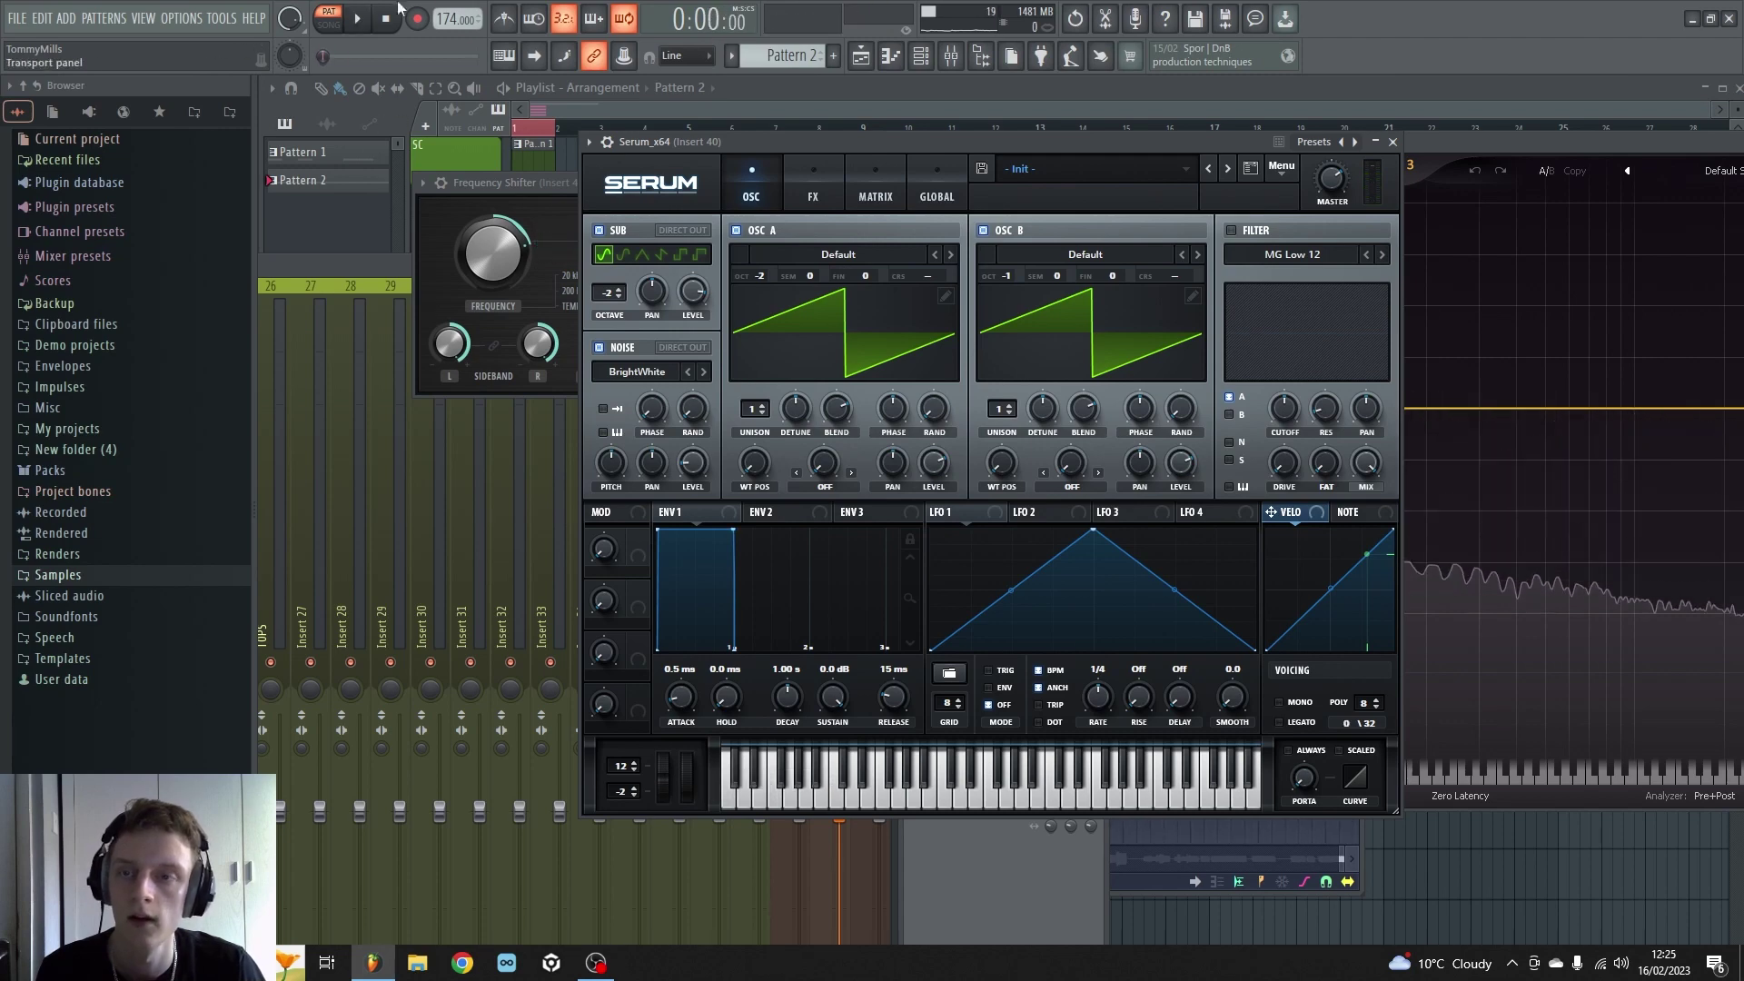
Step: Open Edison from Insert 40's effect chain, move the surrounding windows out of its way and toggle its recording
drag(1001, 141, 943, 671)
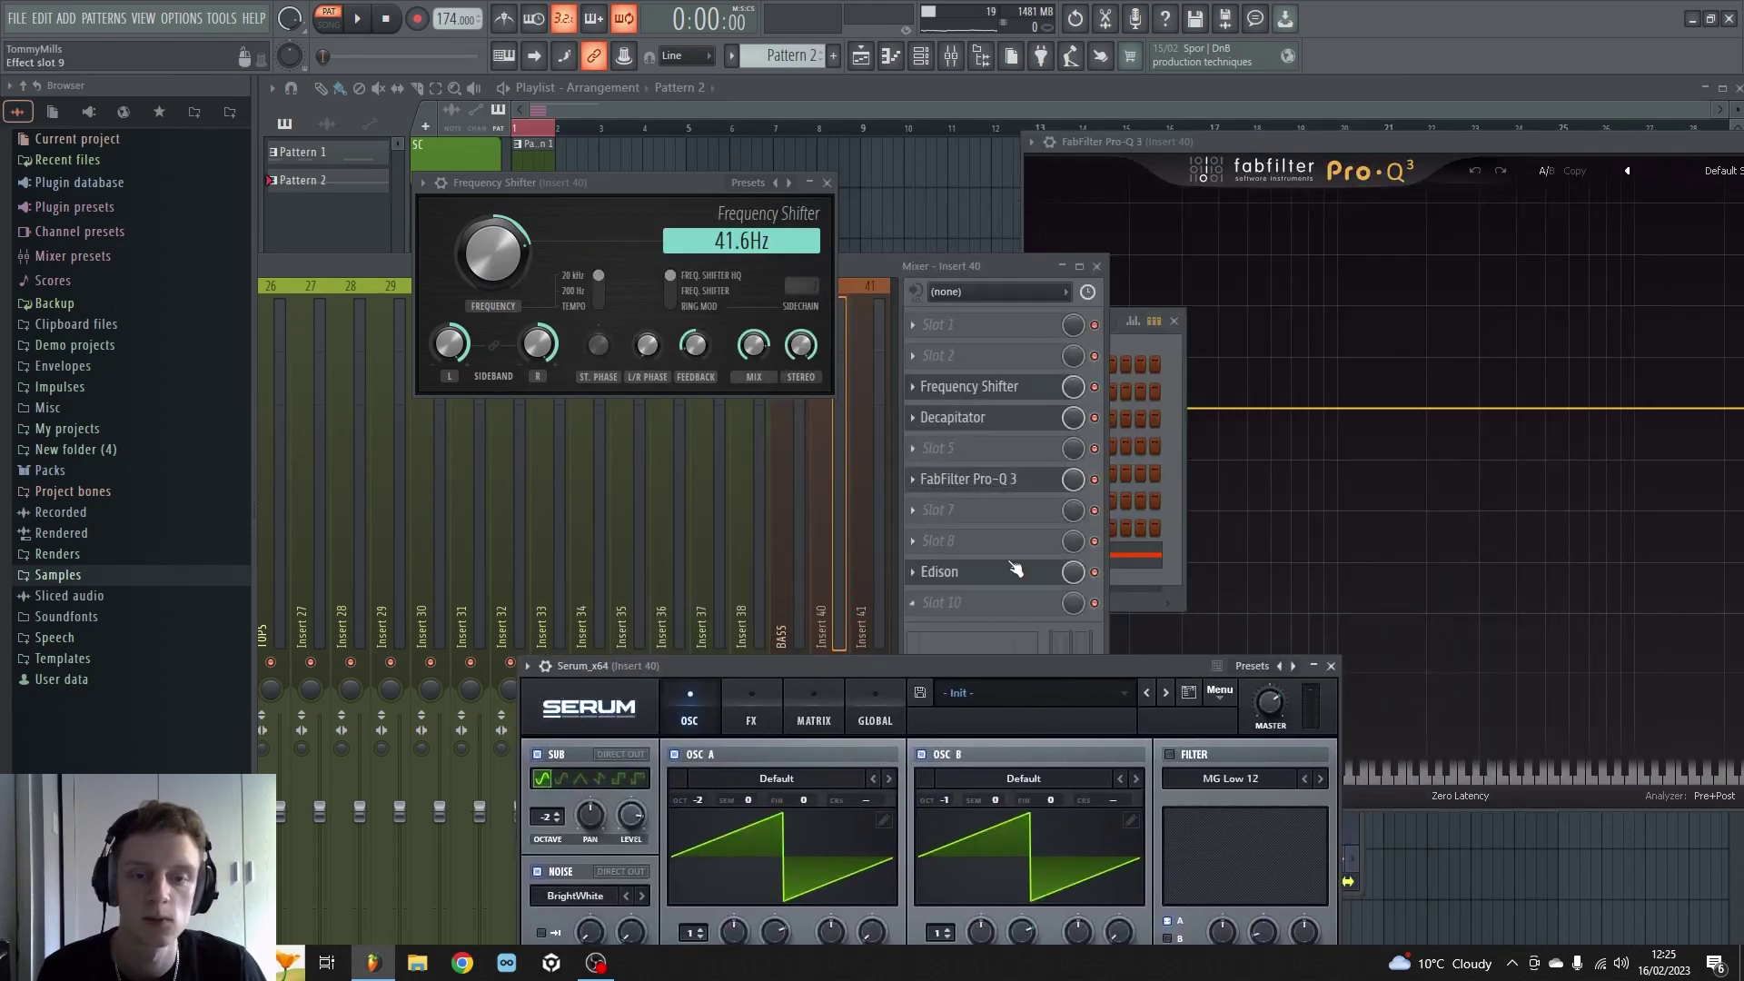
click(1010, 577)
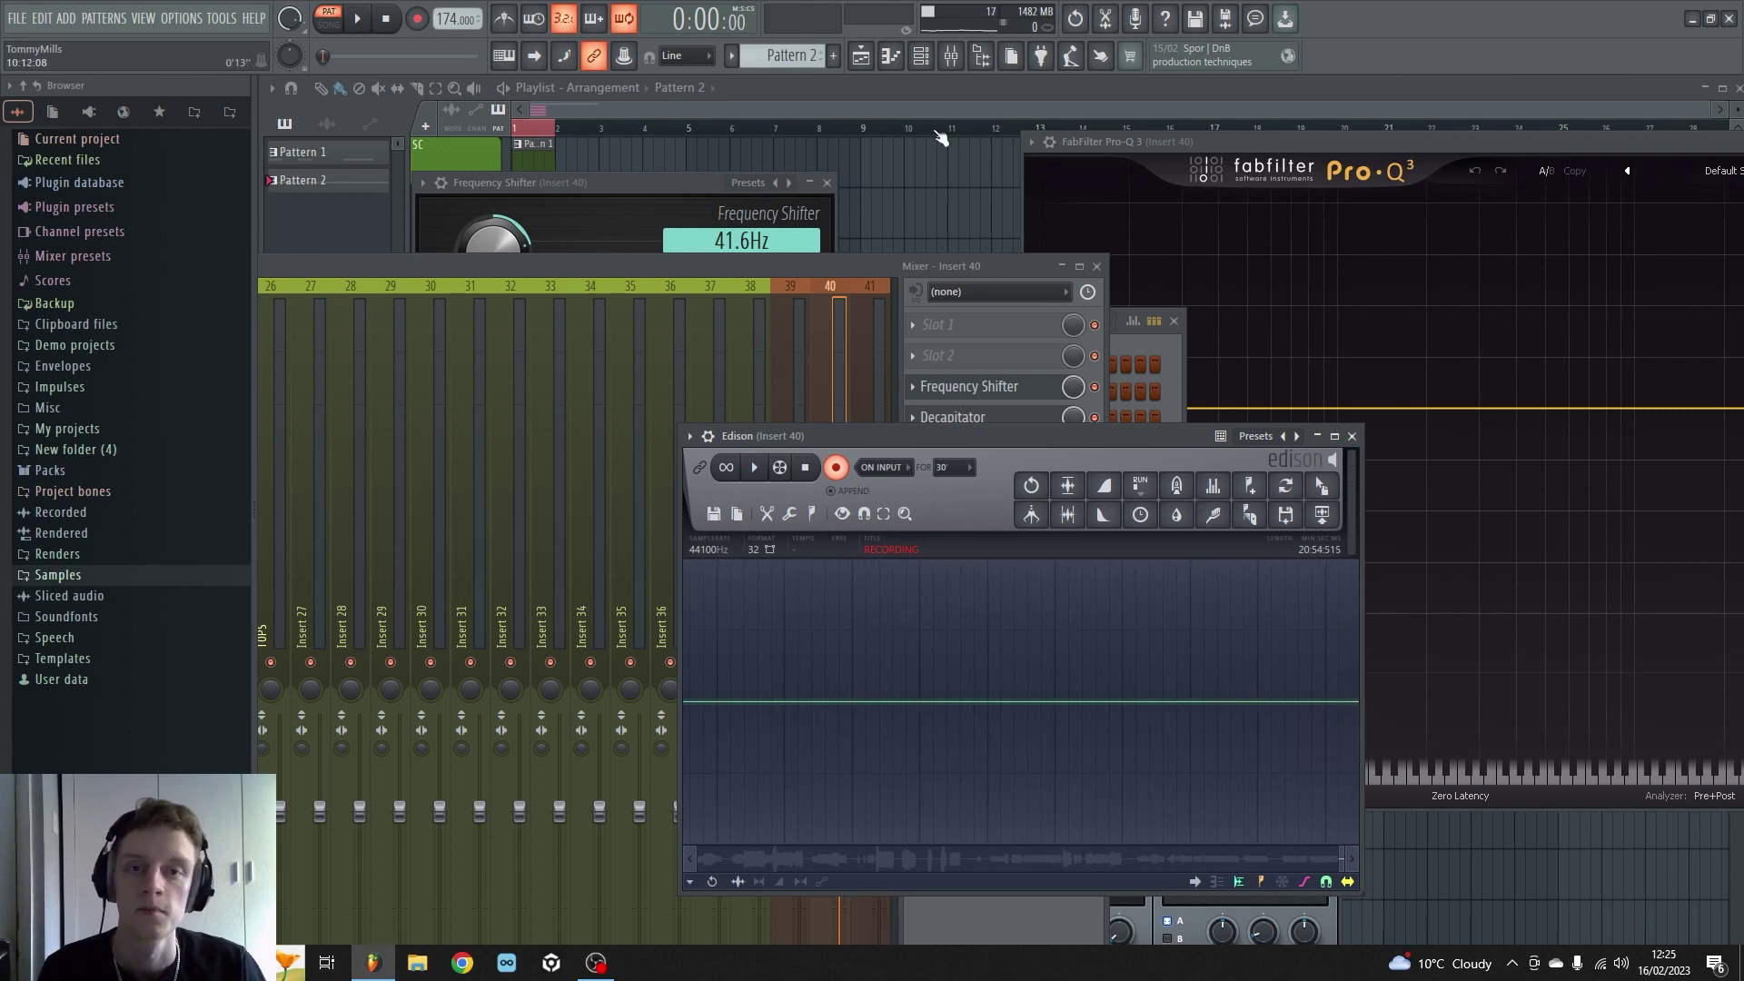
click(919, 55)
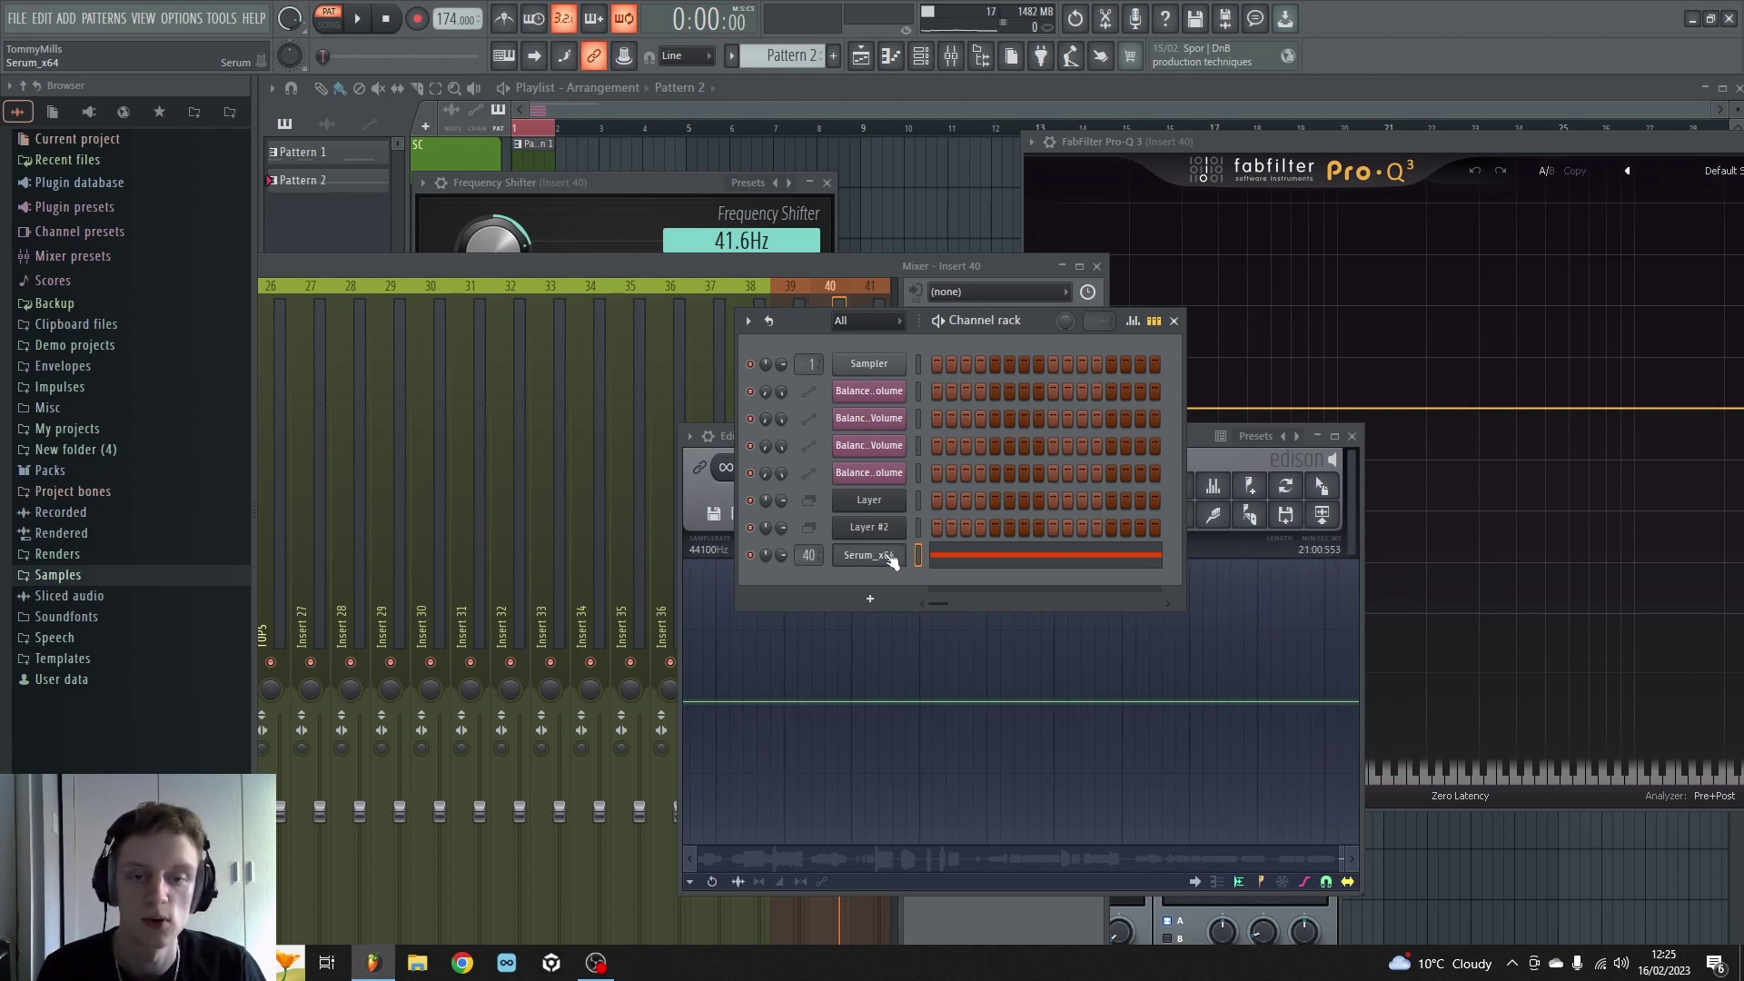
drag(650, 186, 556, 231)
drag(999, 266, 1036, 942)
click(1224, 461)
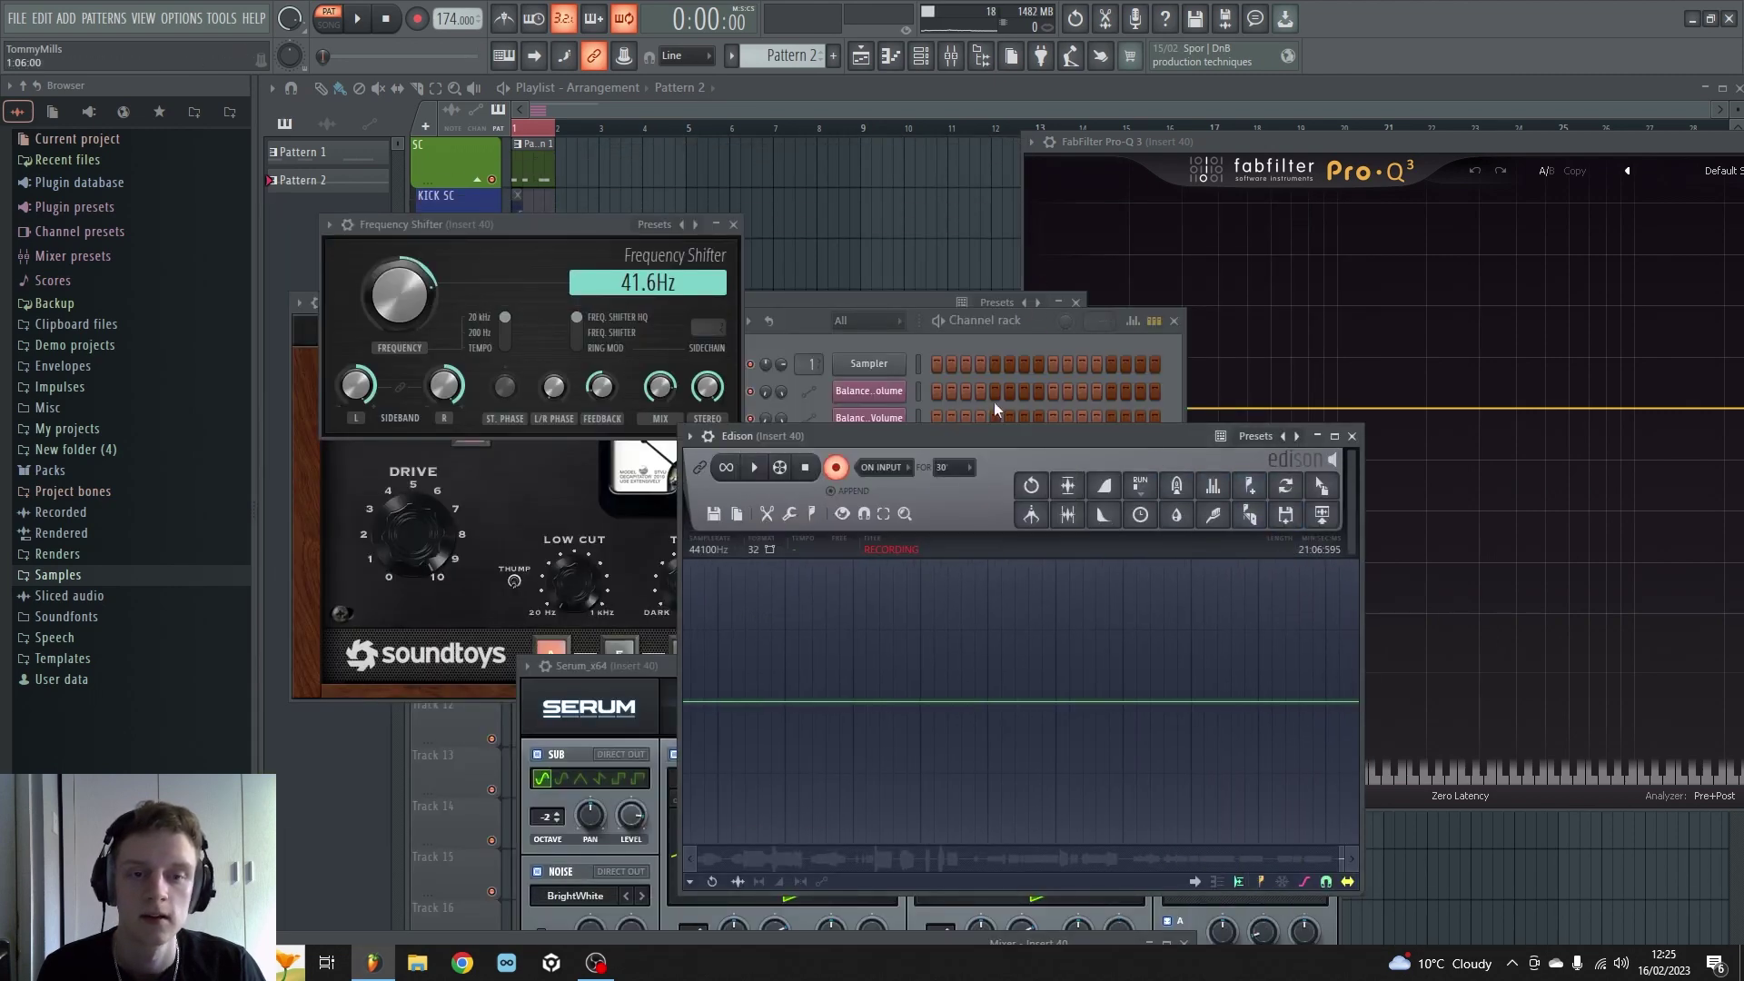
drag(1002, 443, 841, 279)
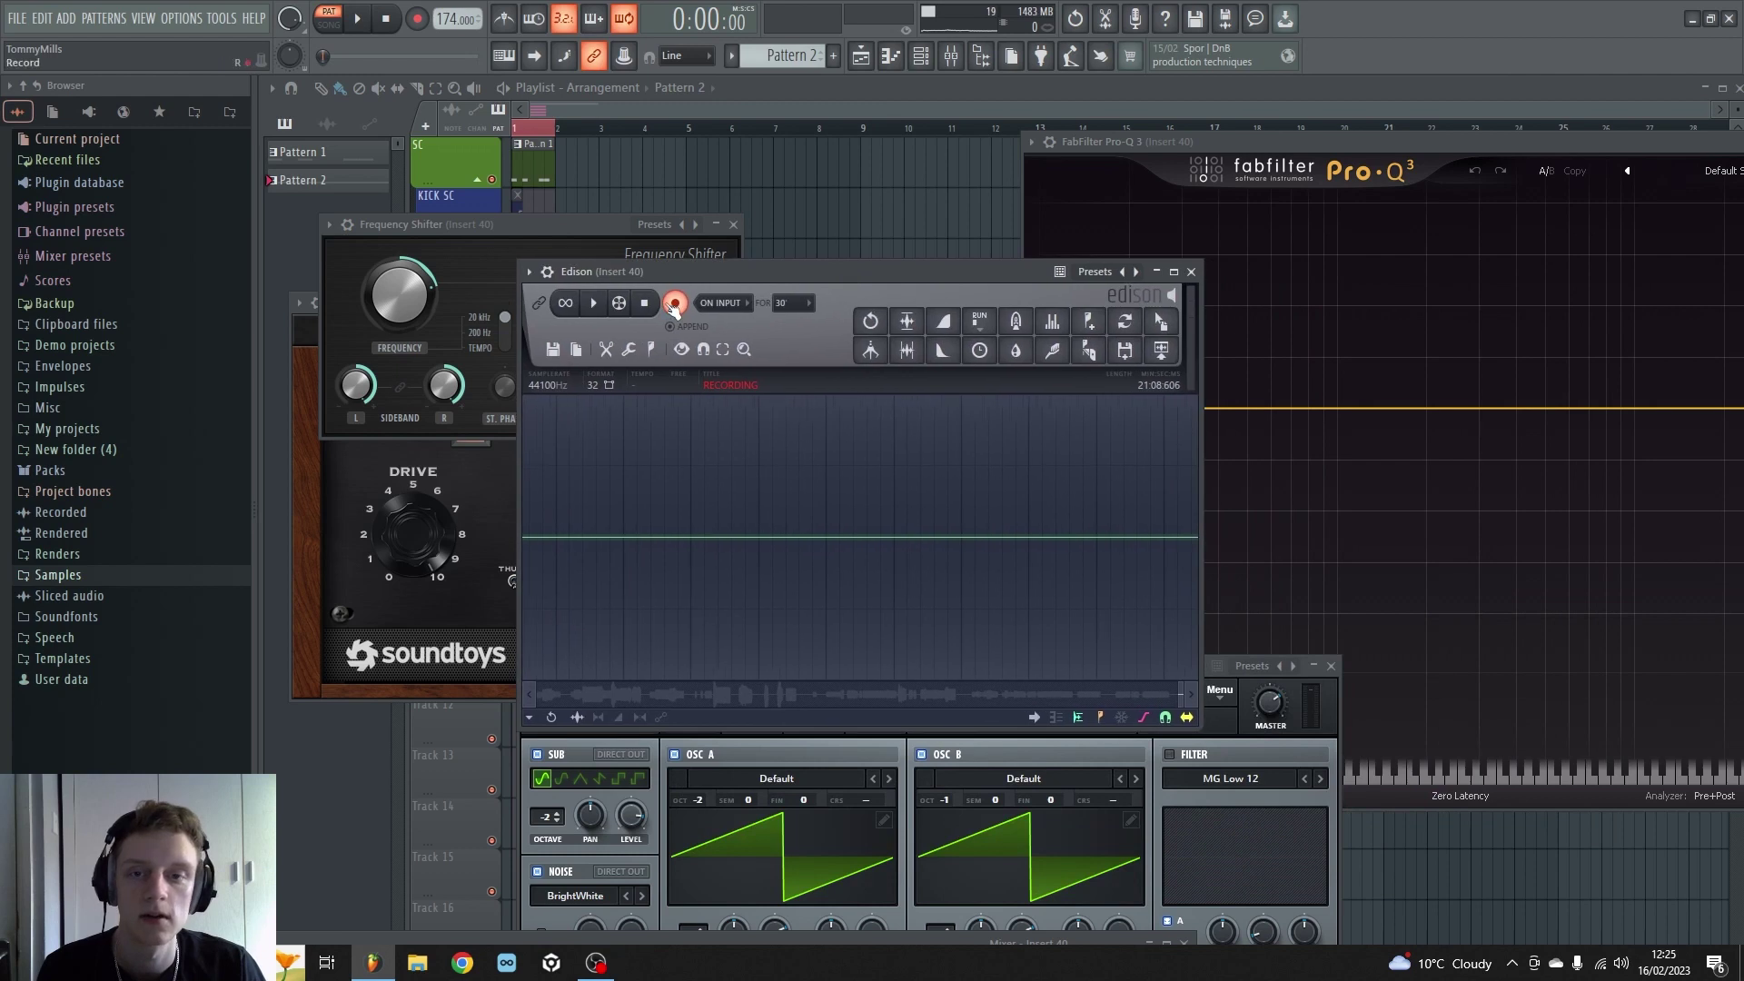
click(673, 304)
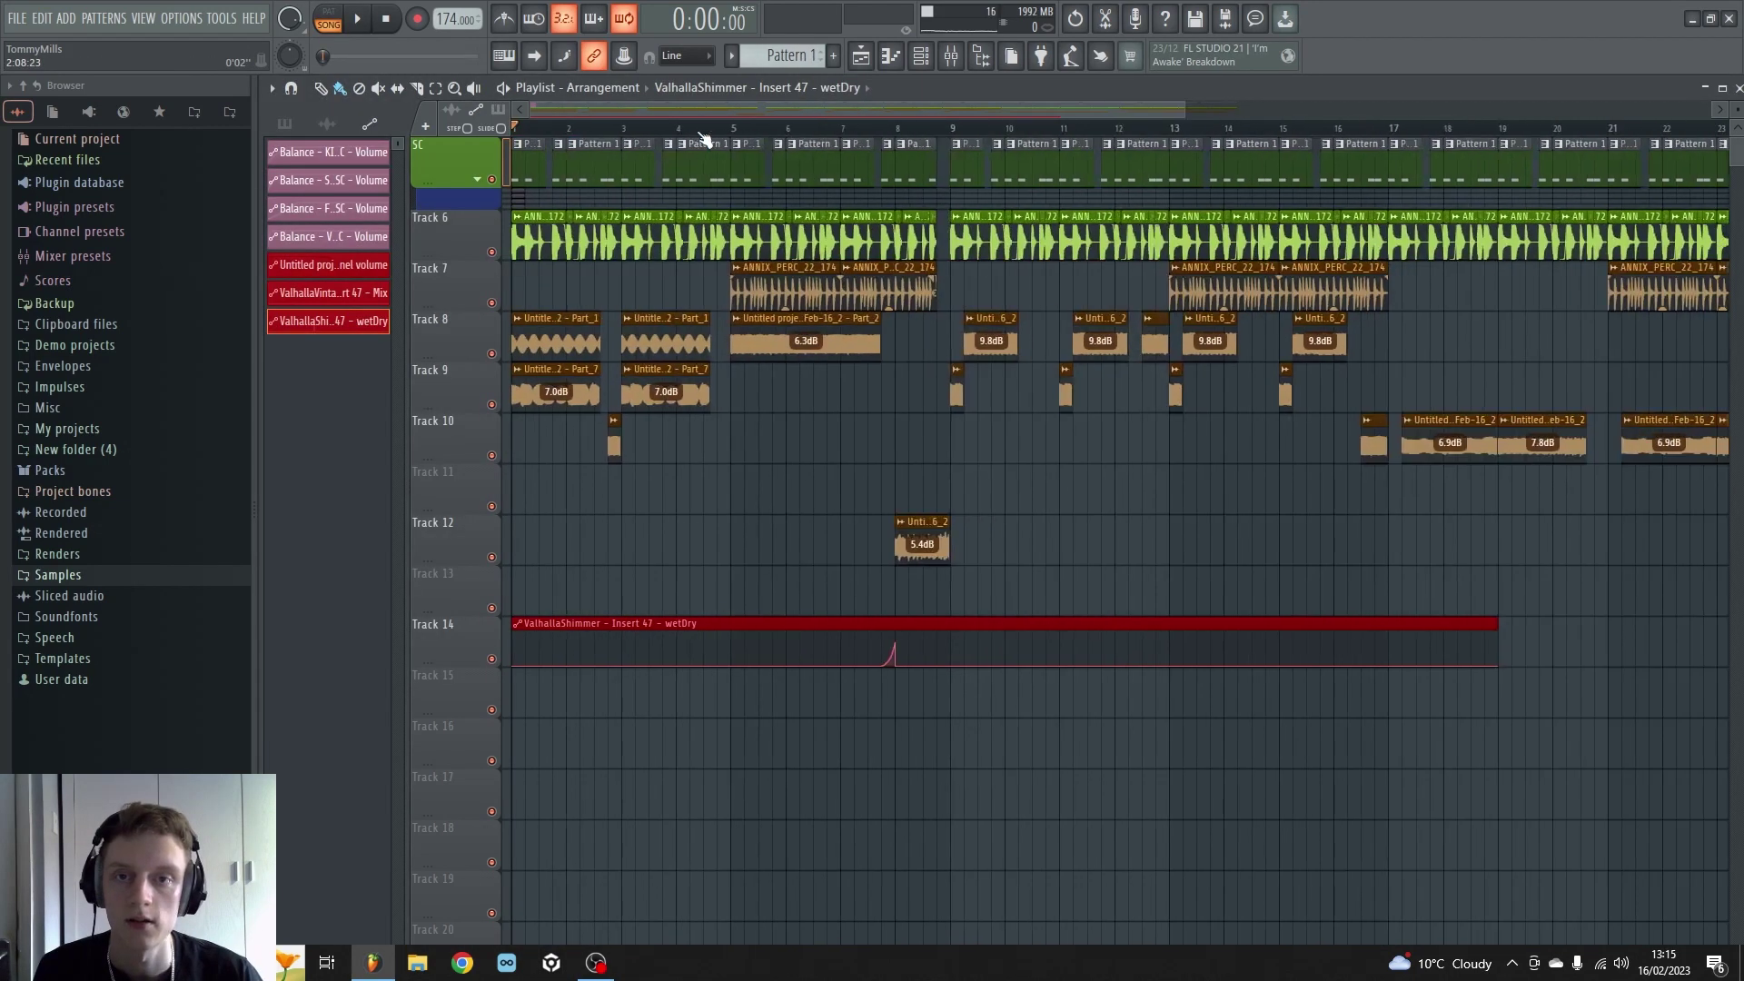
Step: Examine the finished playlist arrangement, marking its sections from bar 9 and bar 17 up to bar 25, and clear the selection
scroll(703, 136, down, 3)
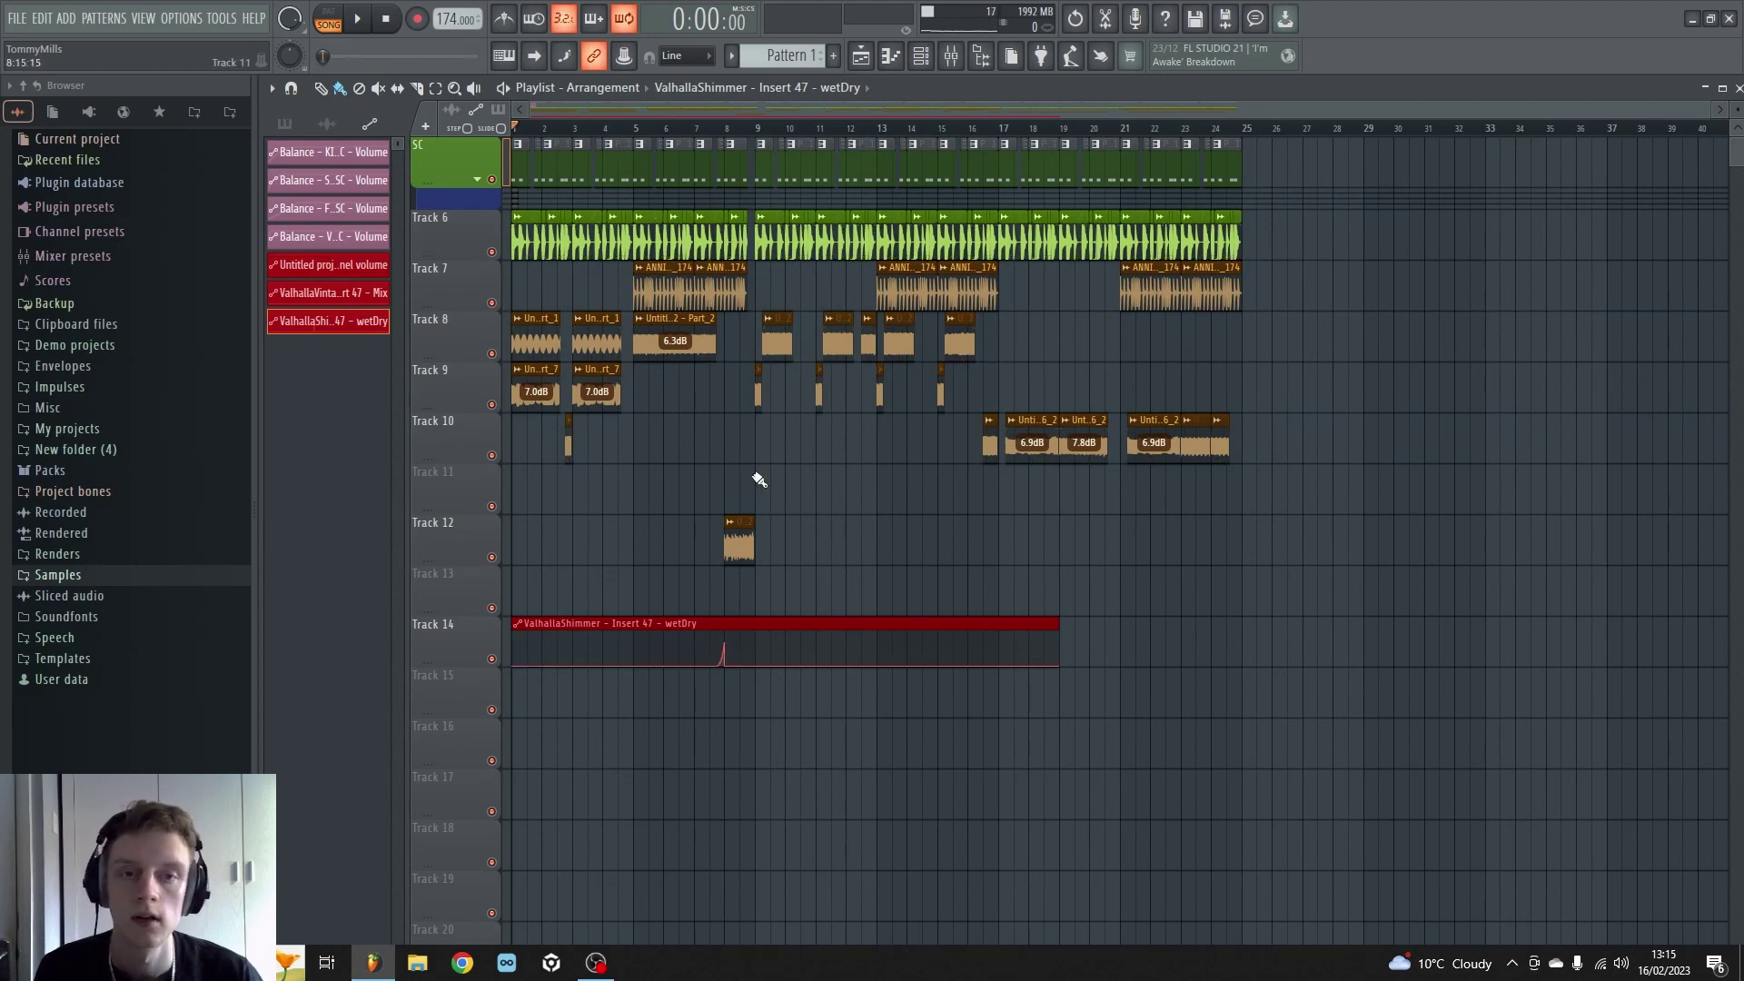
scroll(563, 116, up, 3)
scroll(600, 112, left, 1)
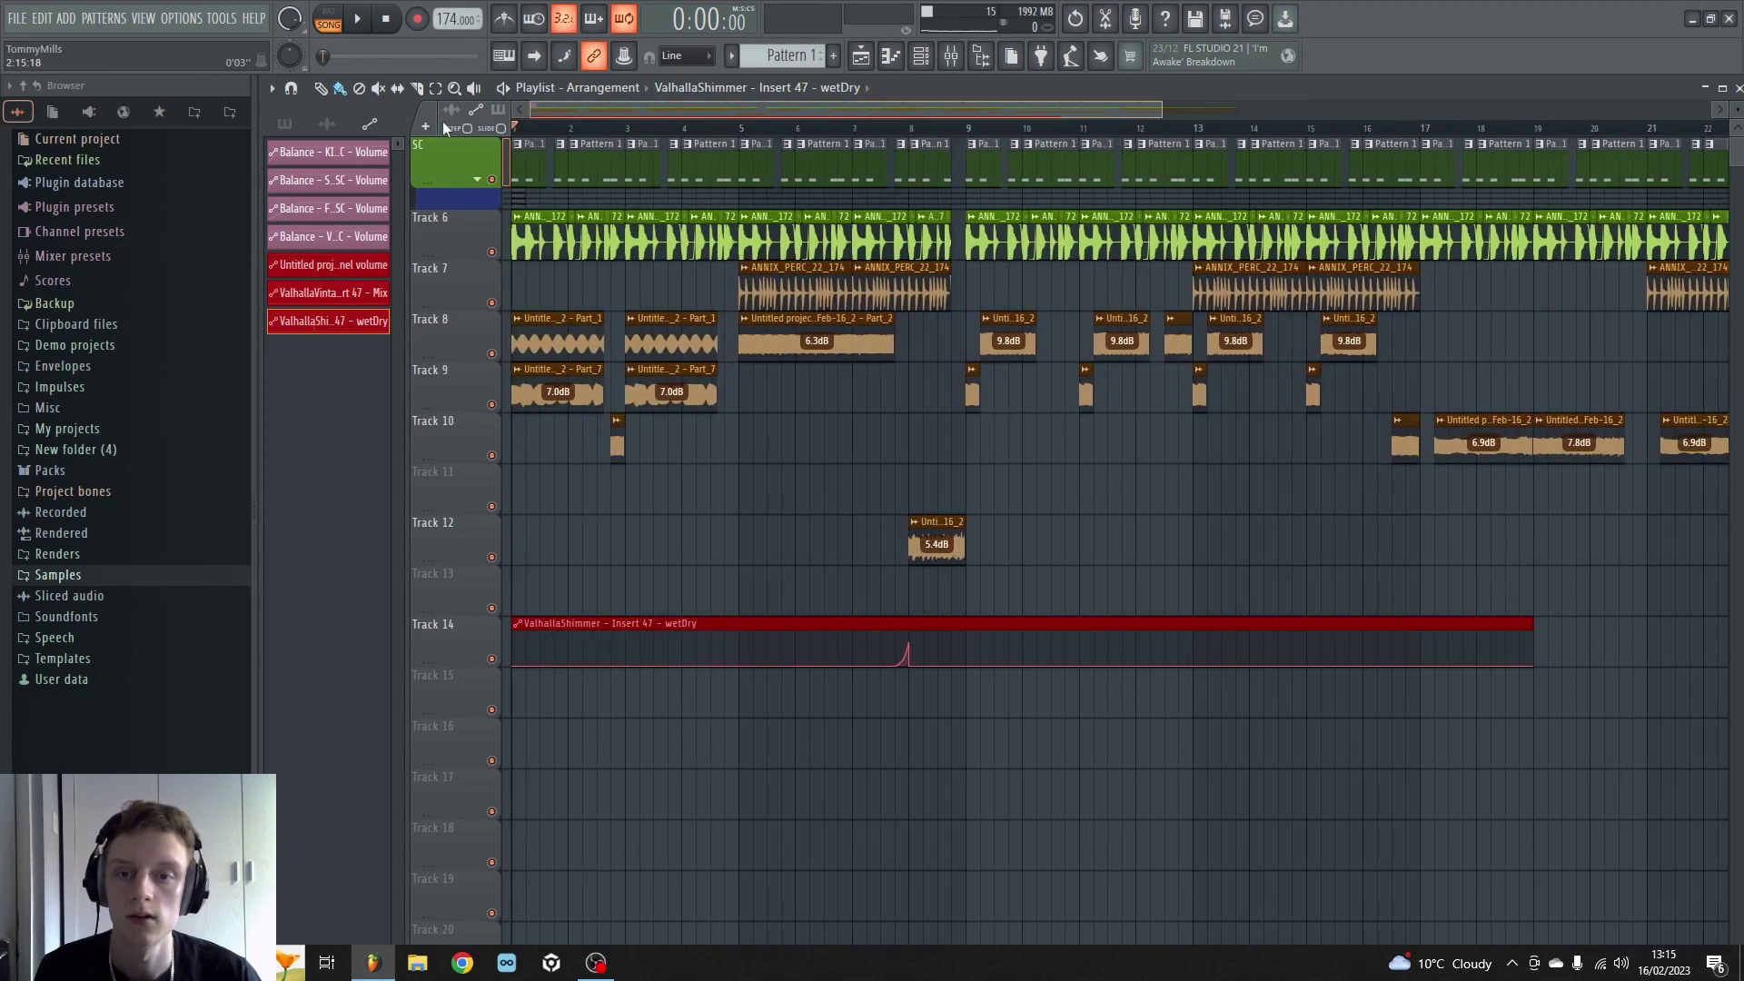
scroll(555, 130, down, 2)
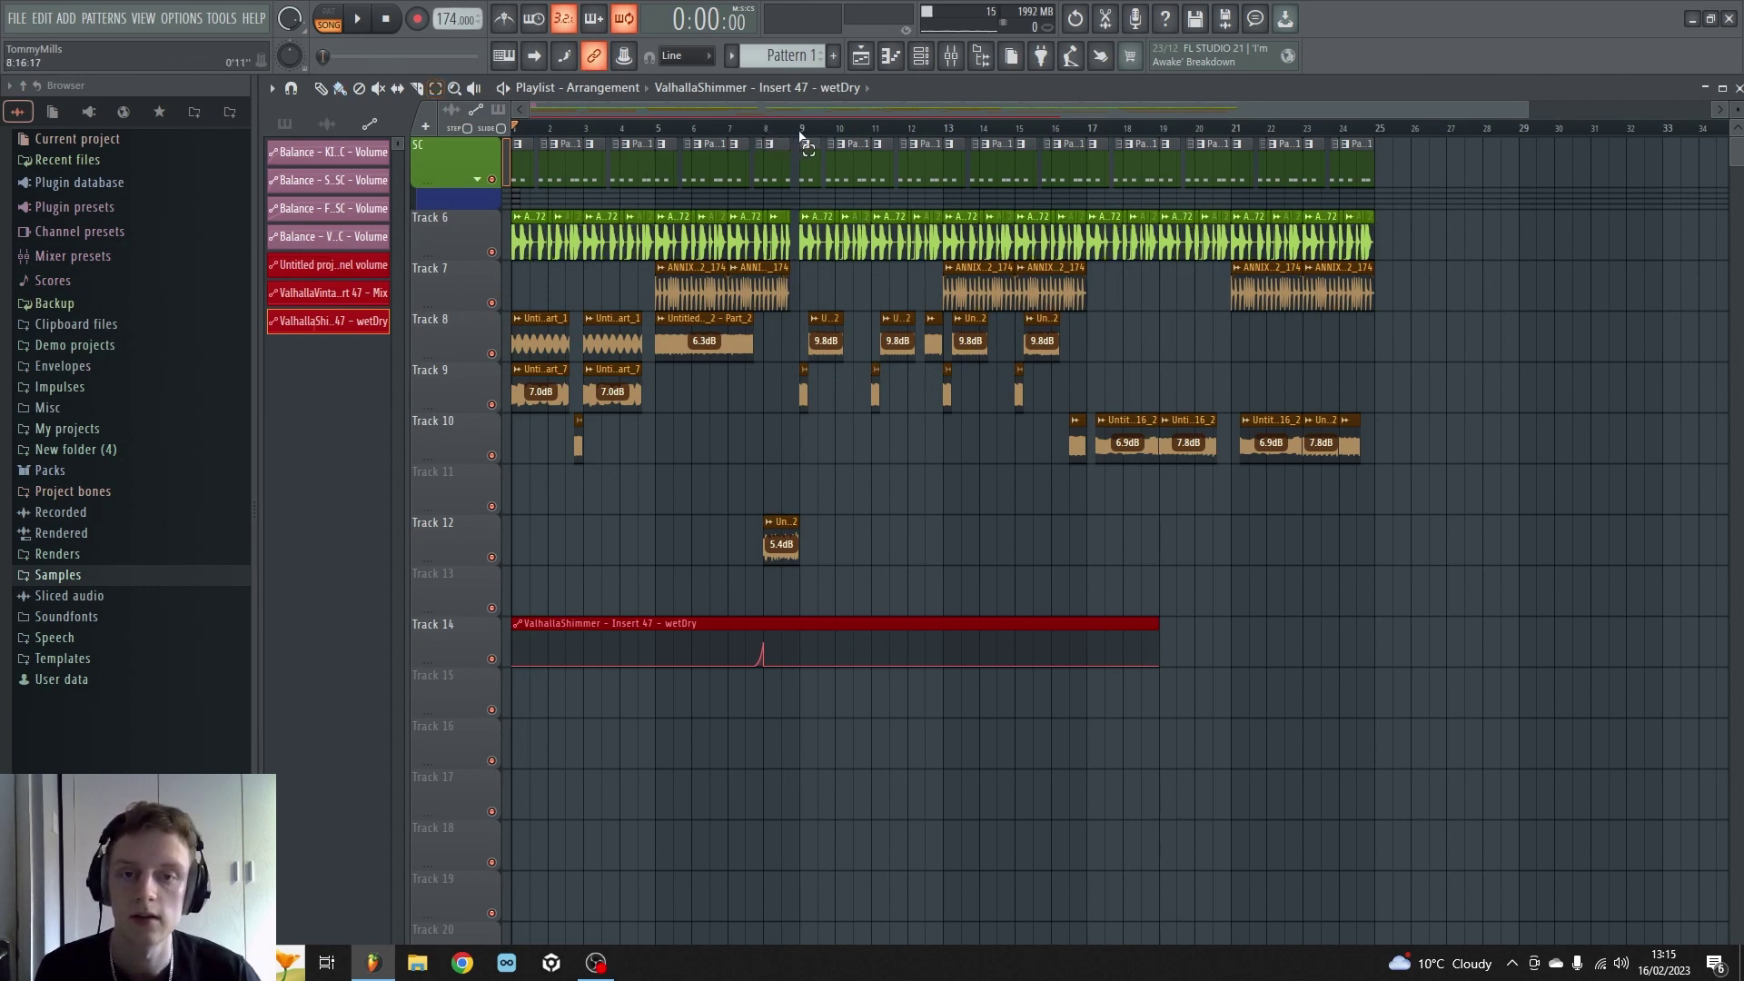
drag(801, 135, 410, 106)
drag(801, 135, 1379, 143)
click(1093, 370)
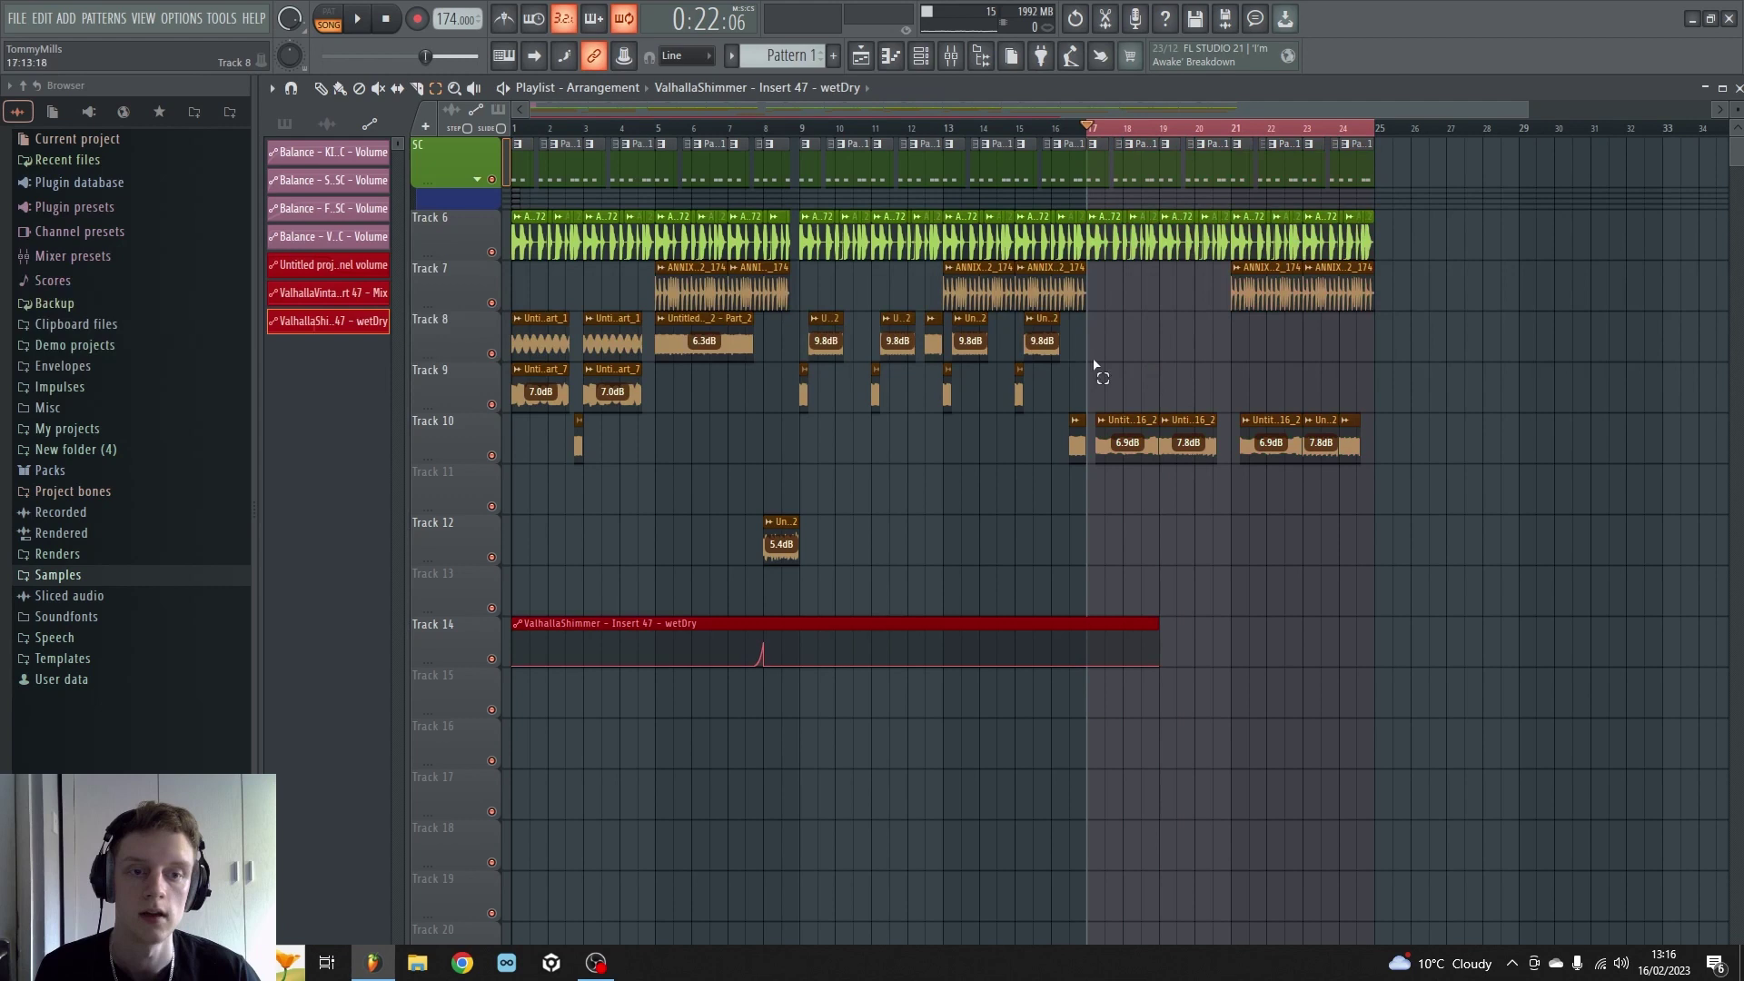
click(1053, 129)
click(405, 27)
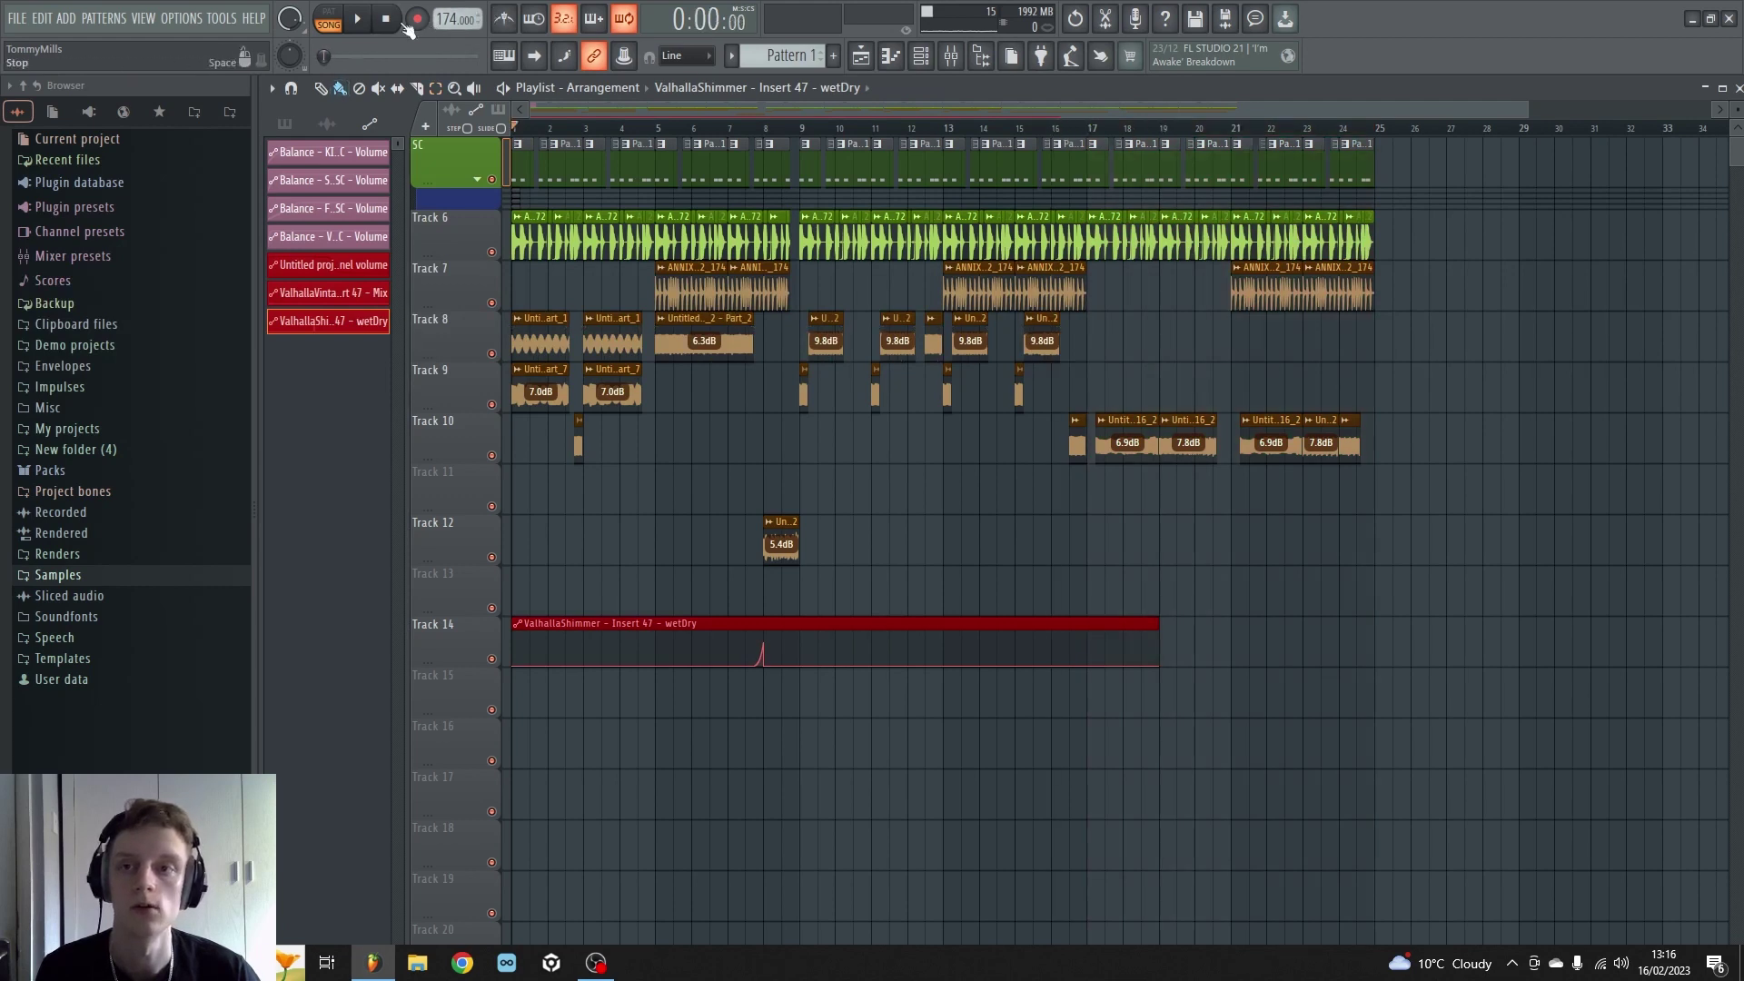
Step: Play the whole arrangement from the start, following it through to its last bars, and stop playback
click(359, 27)
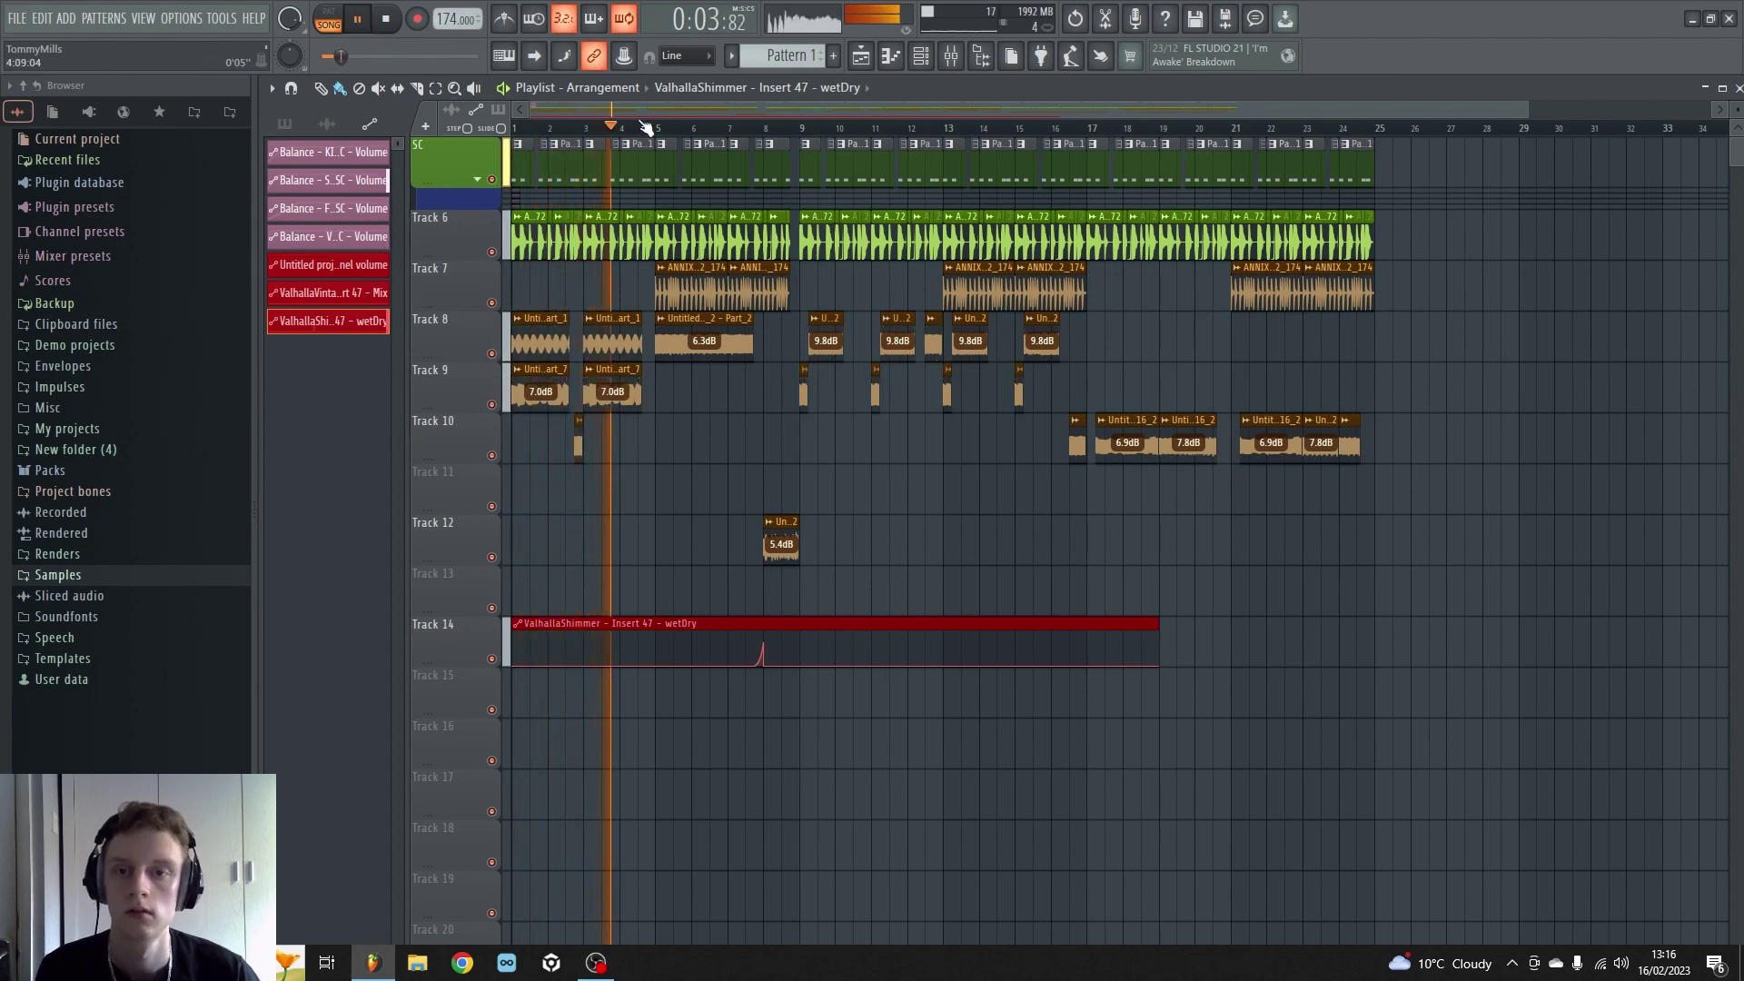
scroll(645, 127, up, 6)
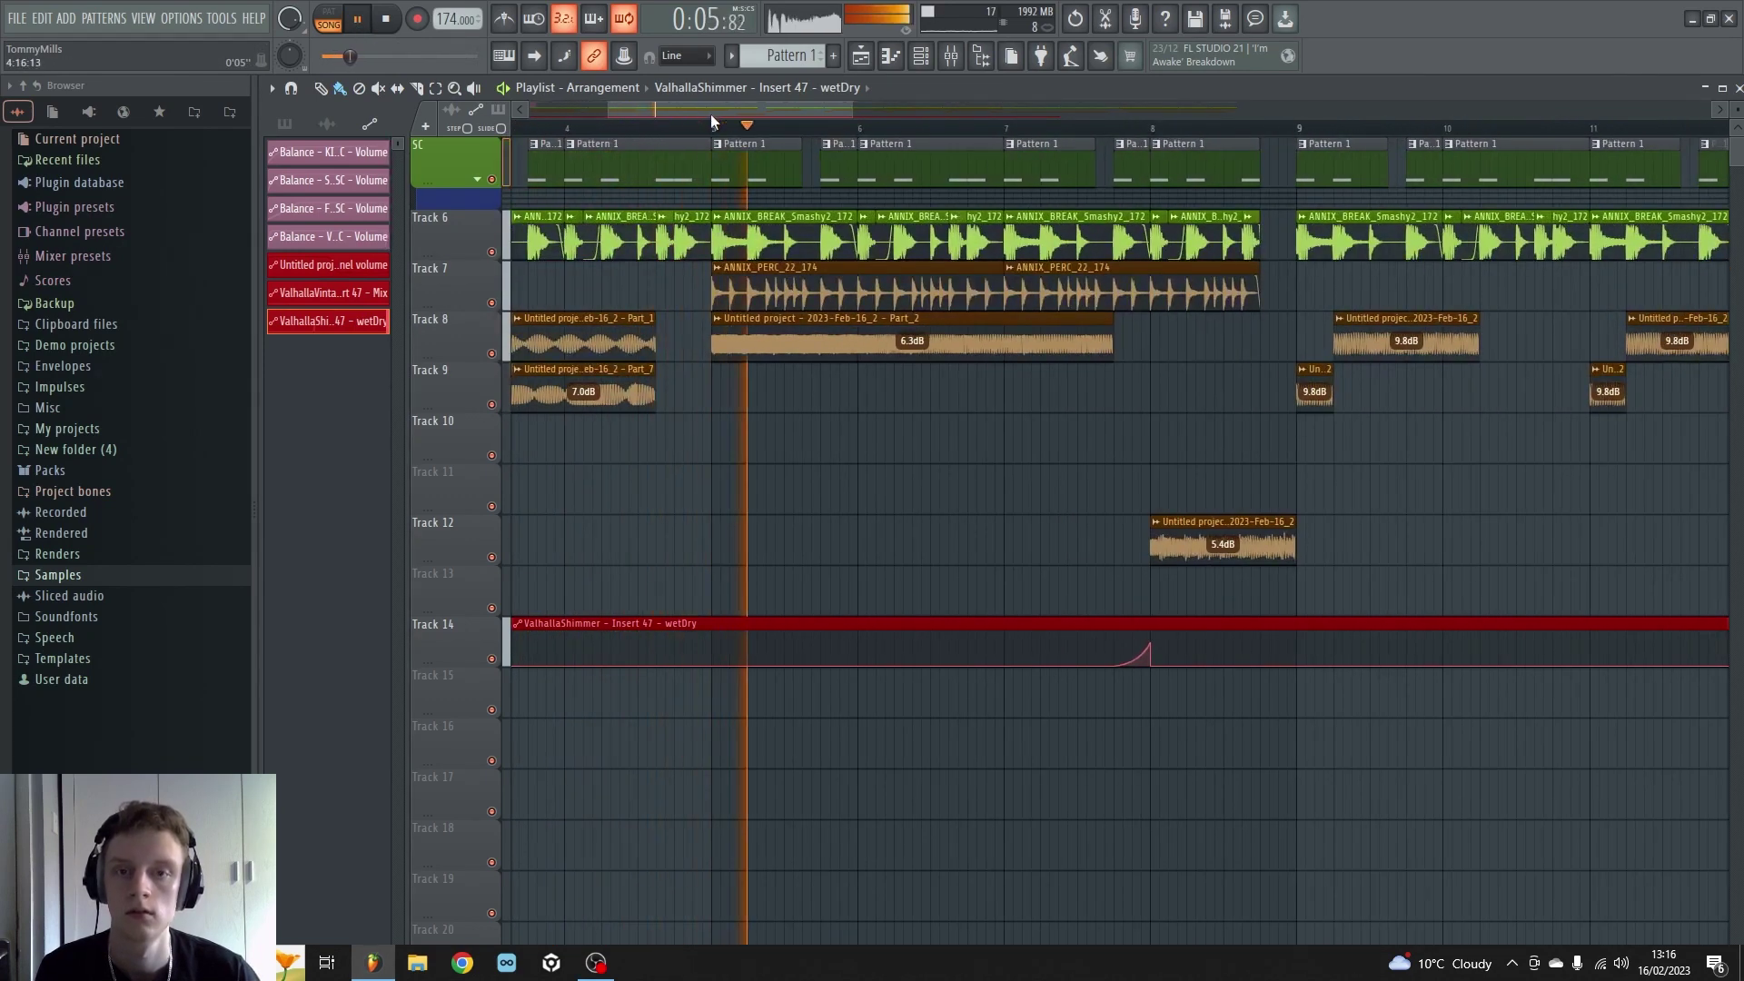
scroll(799, 118, down, 2)
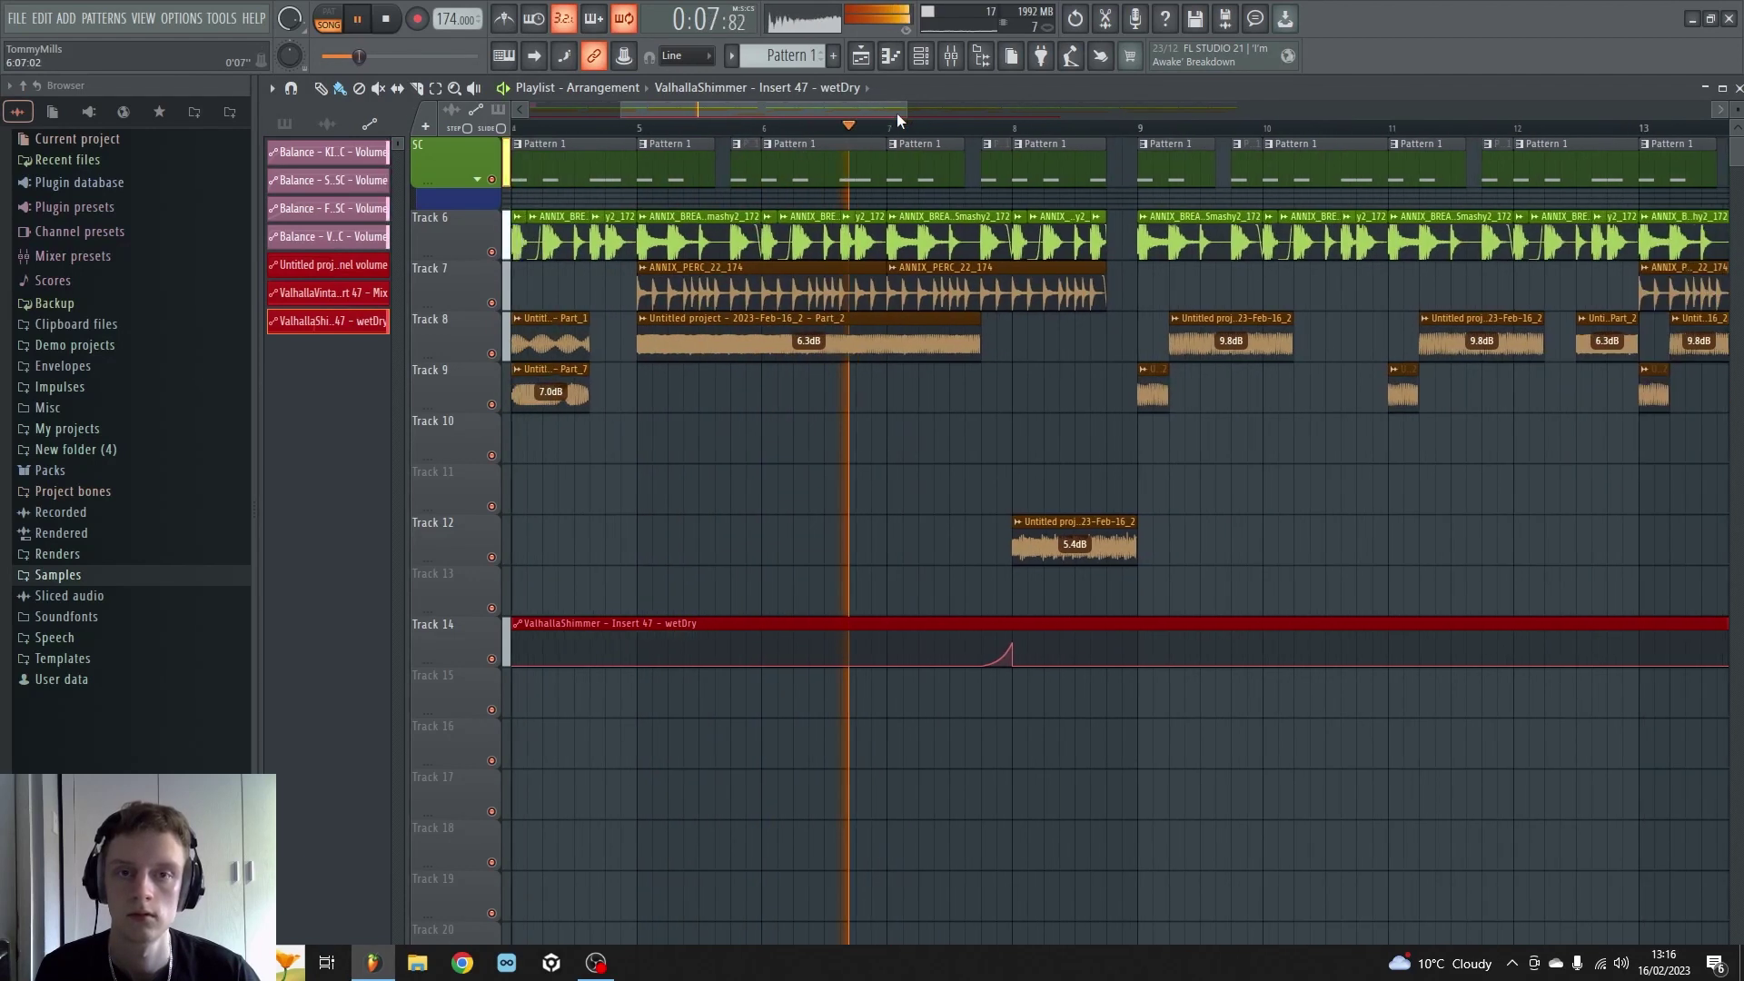
drag(897, 113, 1097, 116)
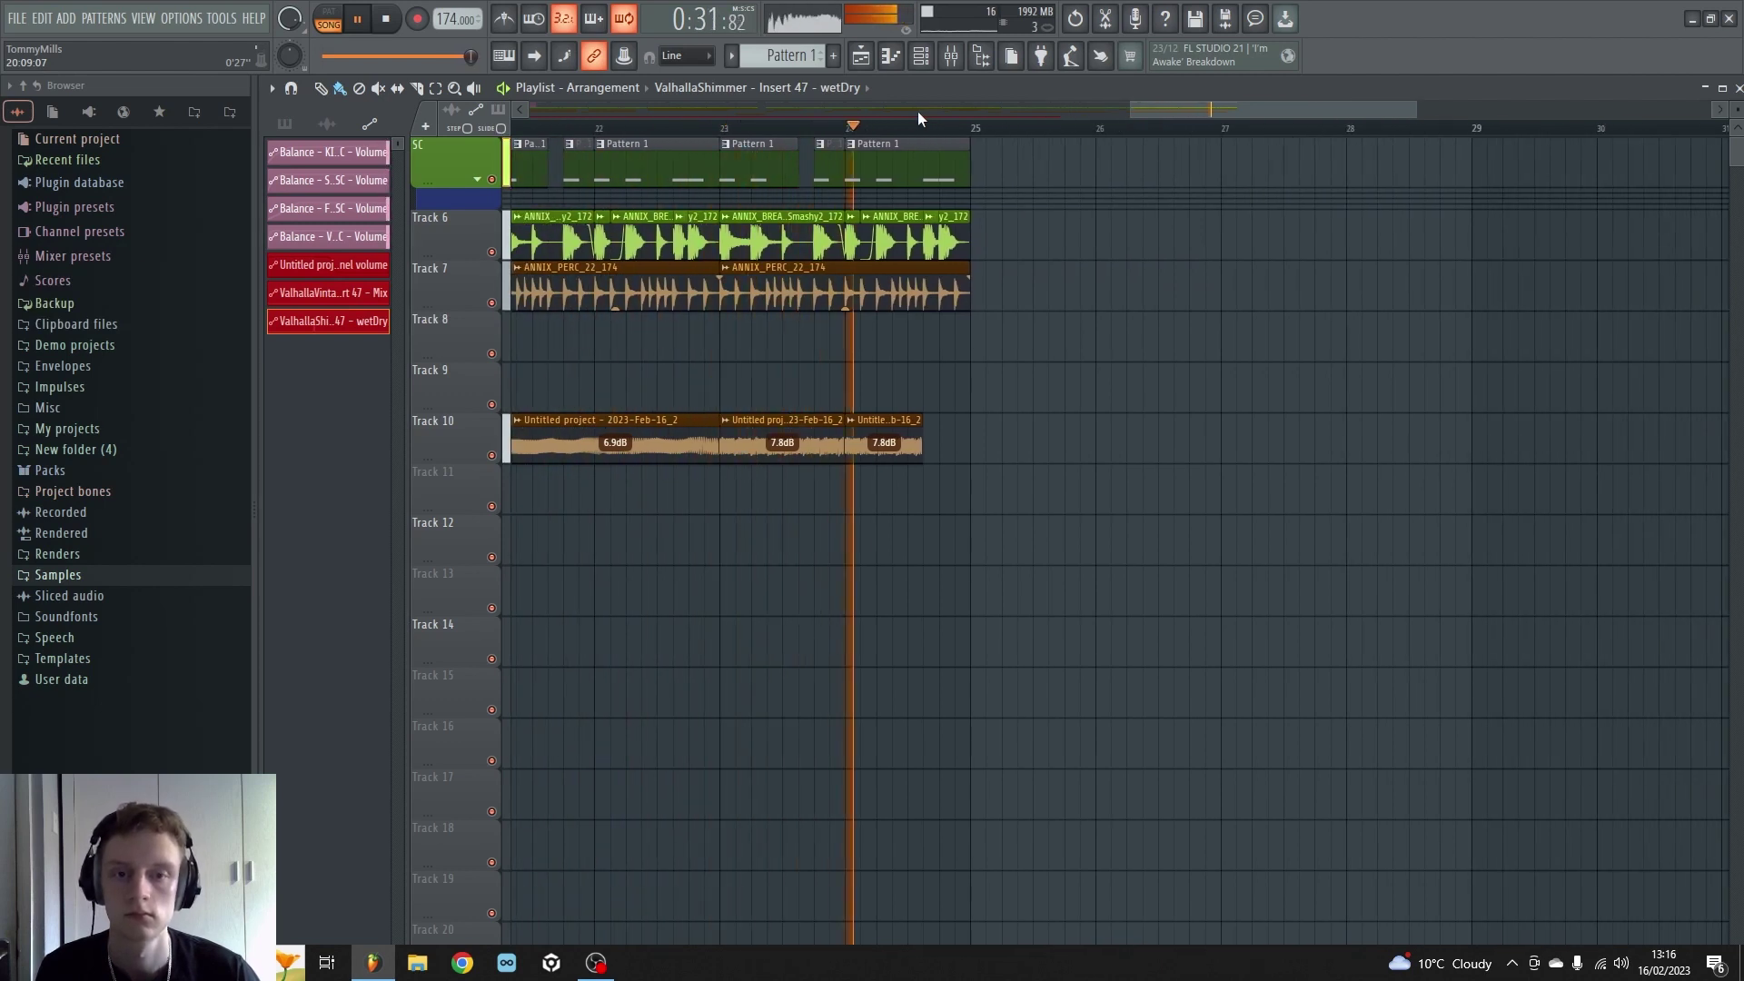
scroll(836, 250, down, 5)
key(space)
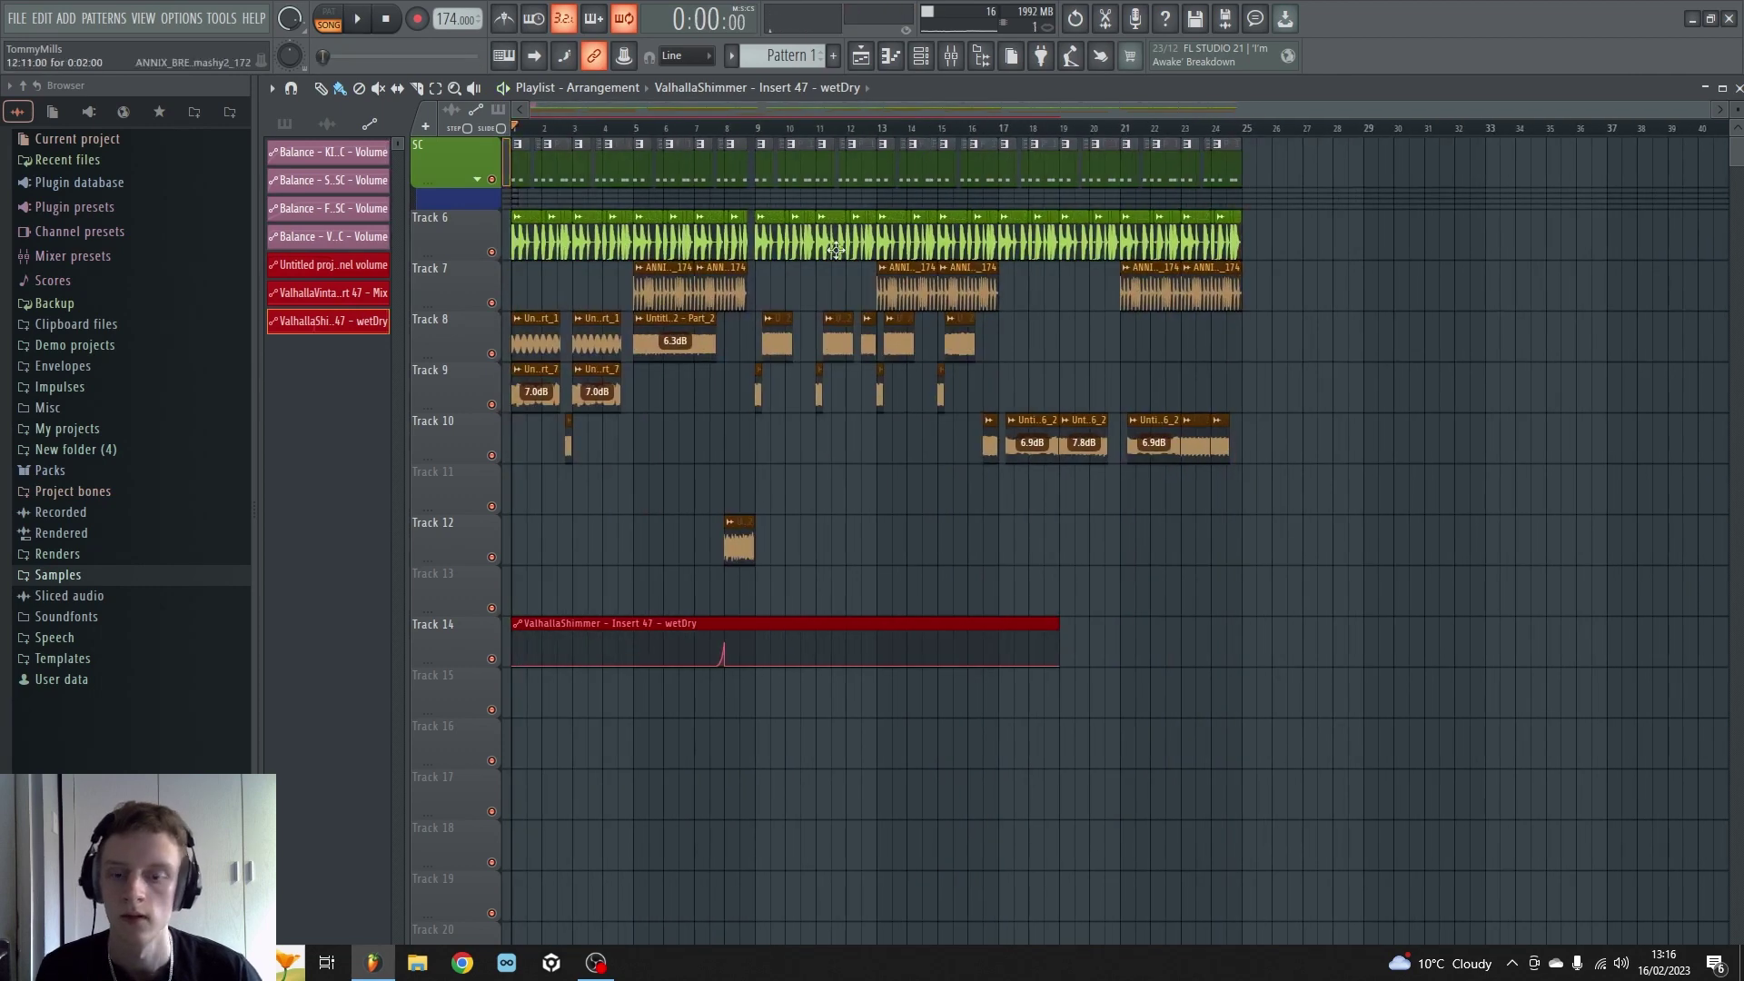
Step: Inspect the Part_1 bass clip on Track 8 and the FabFilter Pro-Q 3 on its mixer insert 51
scroll(556, 109, up, 6)
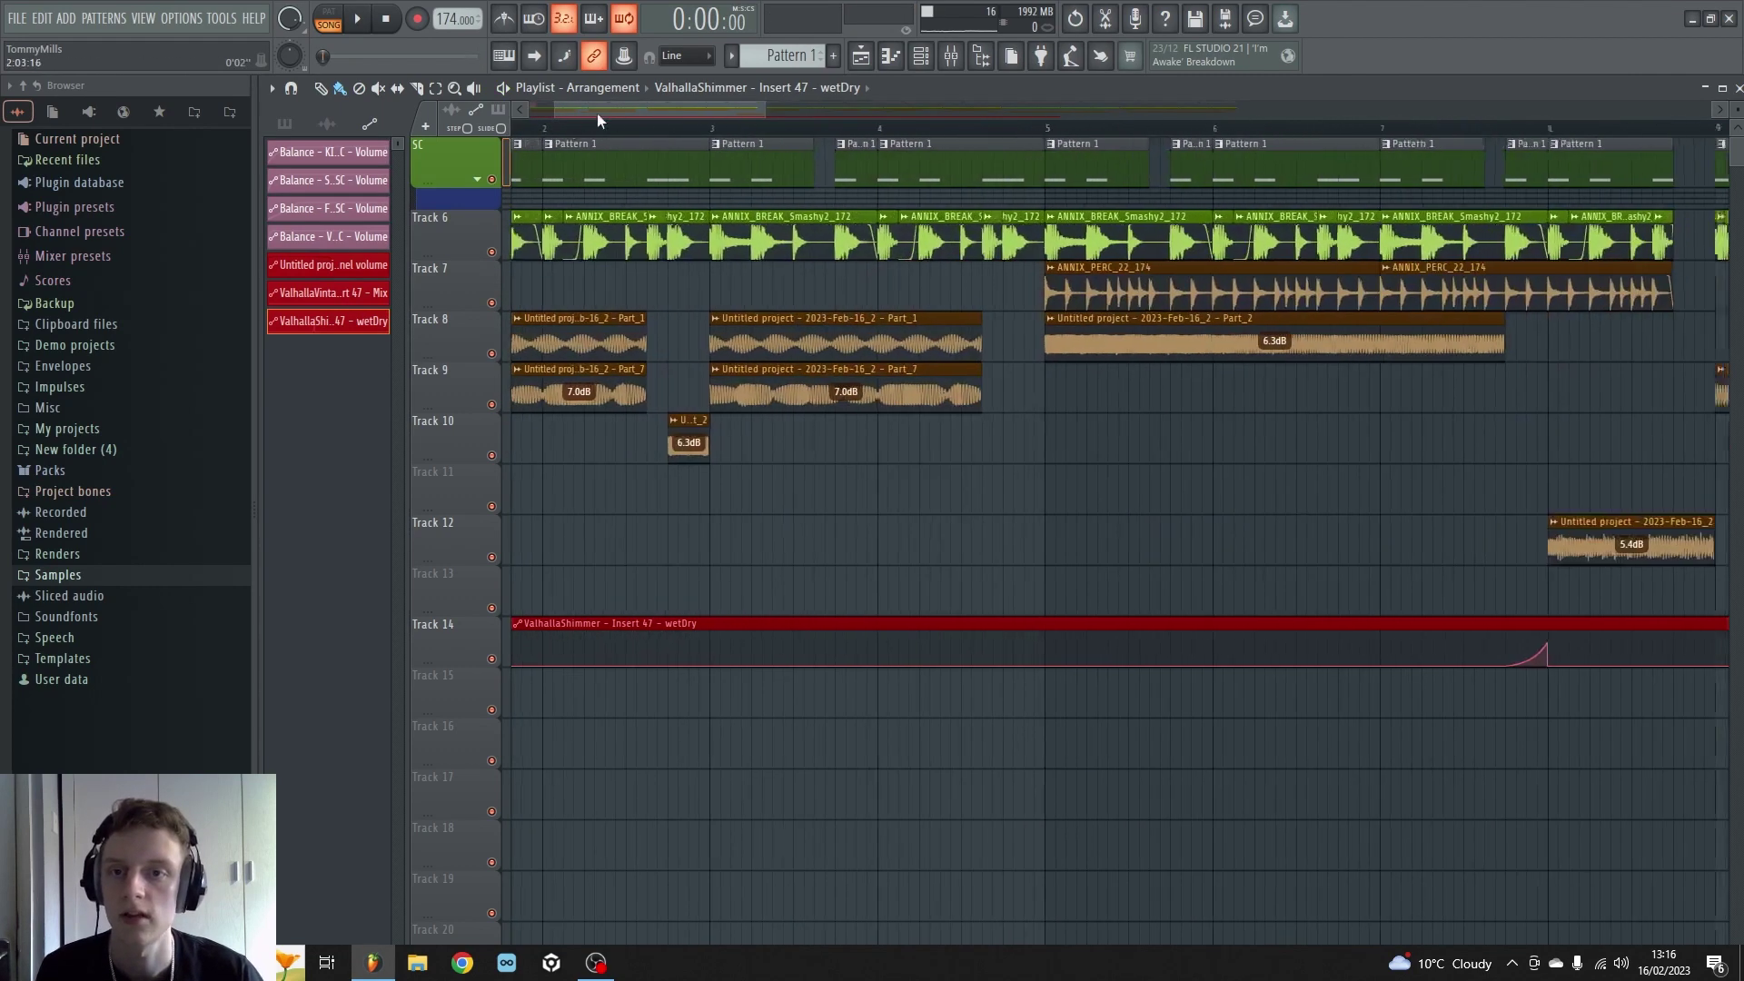
scroll(563, 117, up, 3)
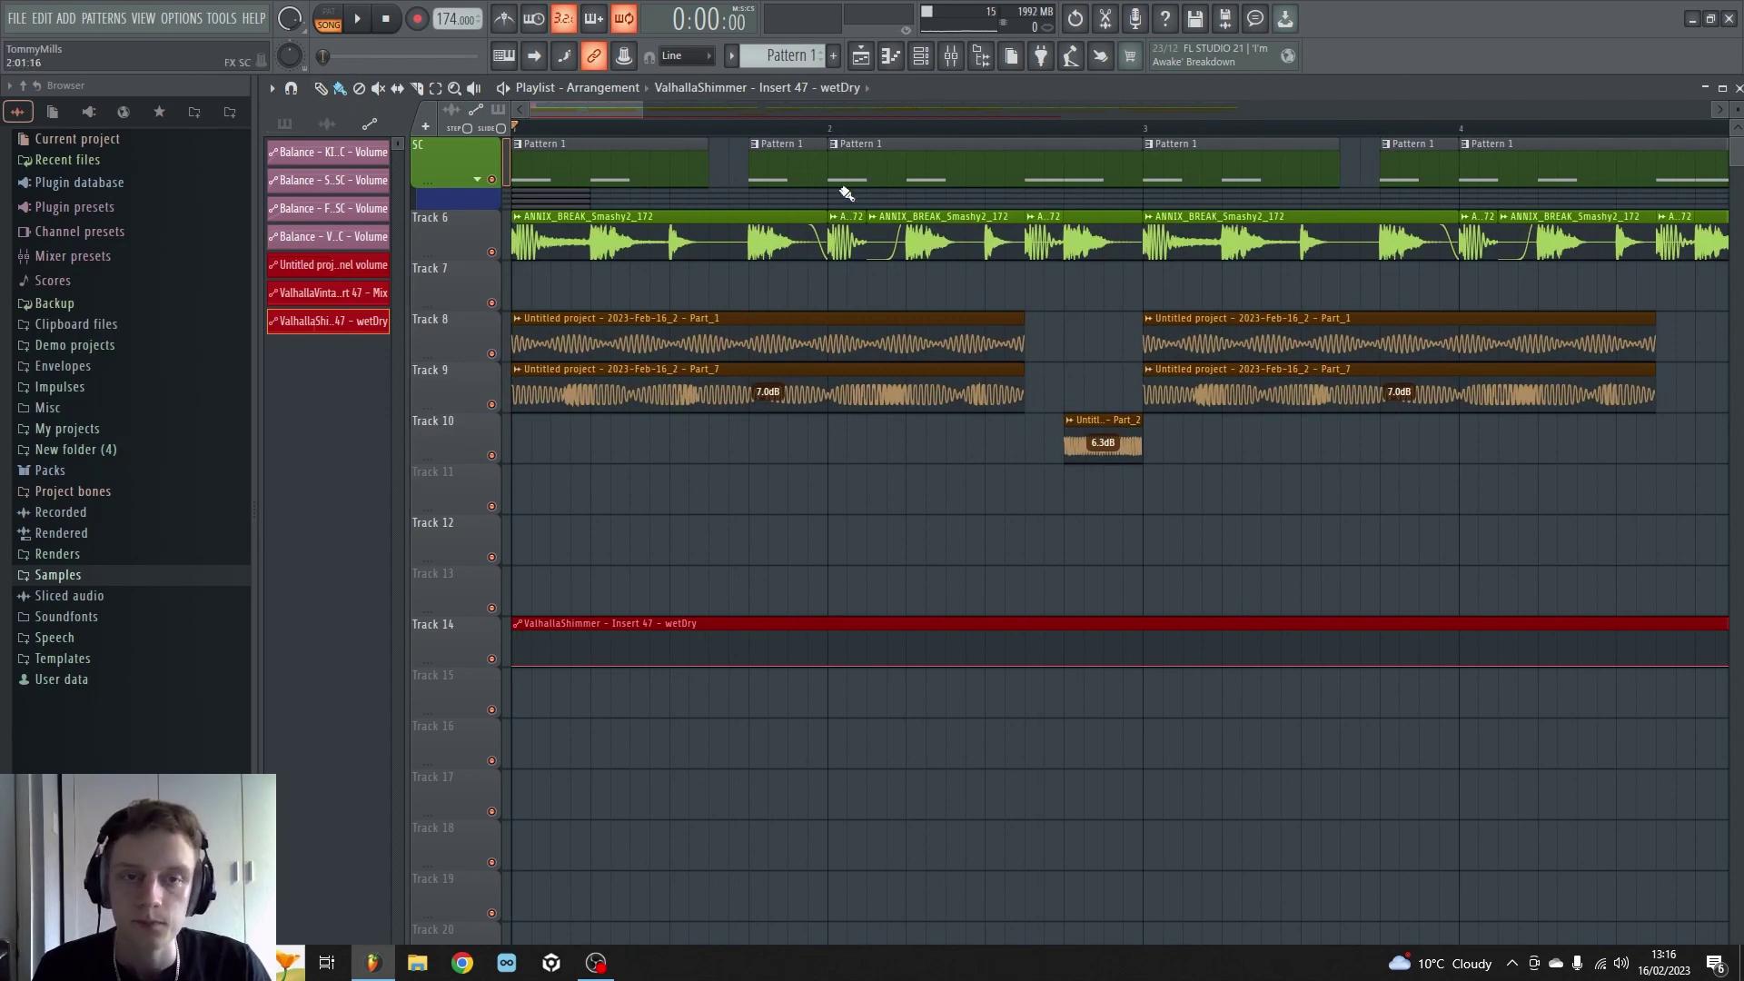
scroll(846, 132, down, 3)
scroll(846, 132, down, 4)
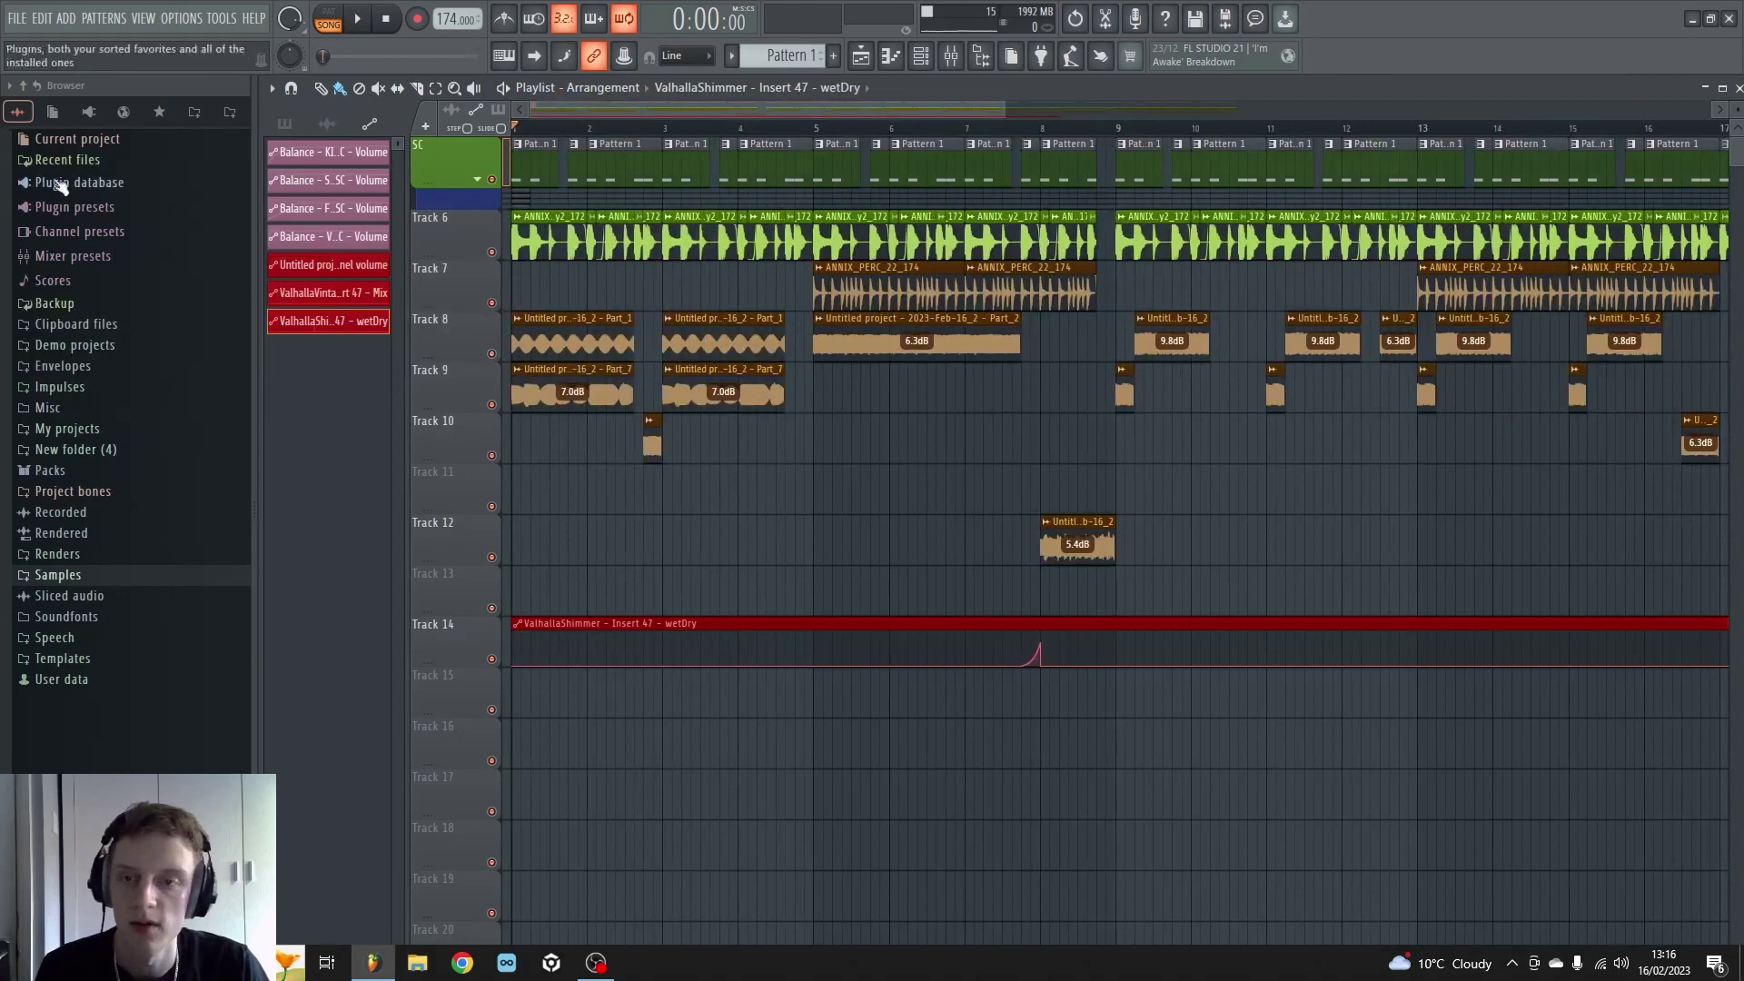
scroll(545, 127, up, 4)
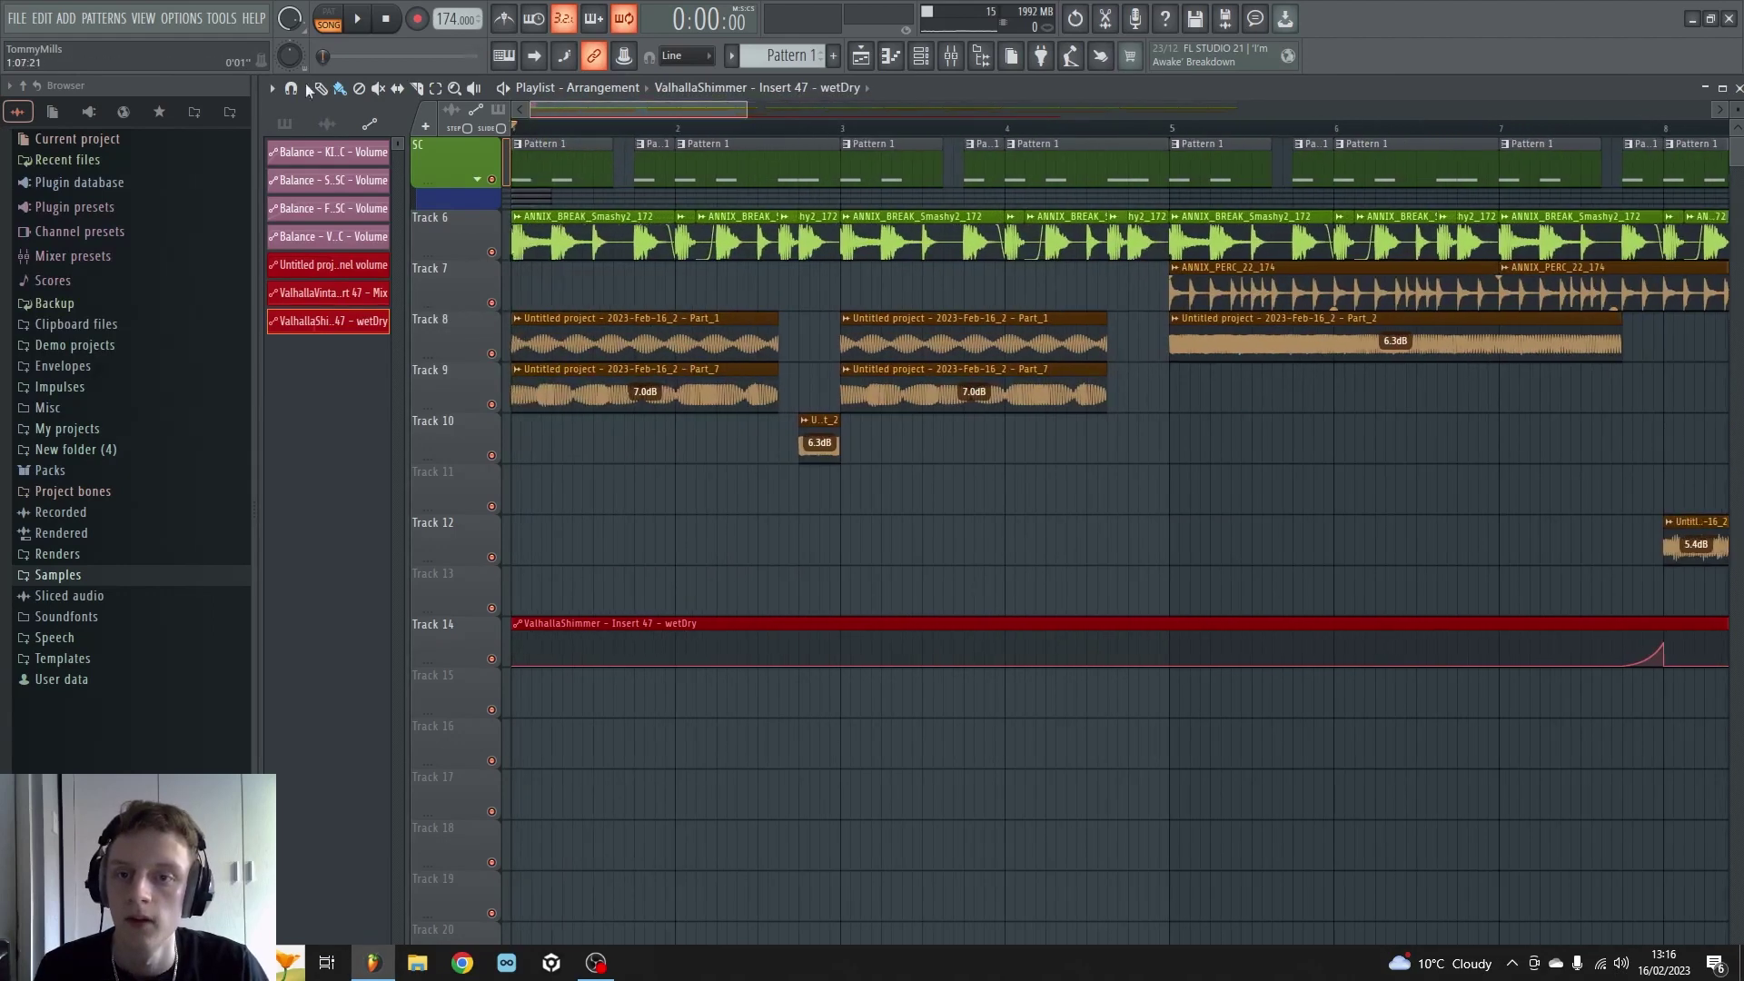
double_click(614, 336)
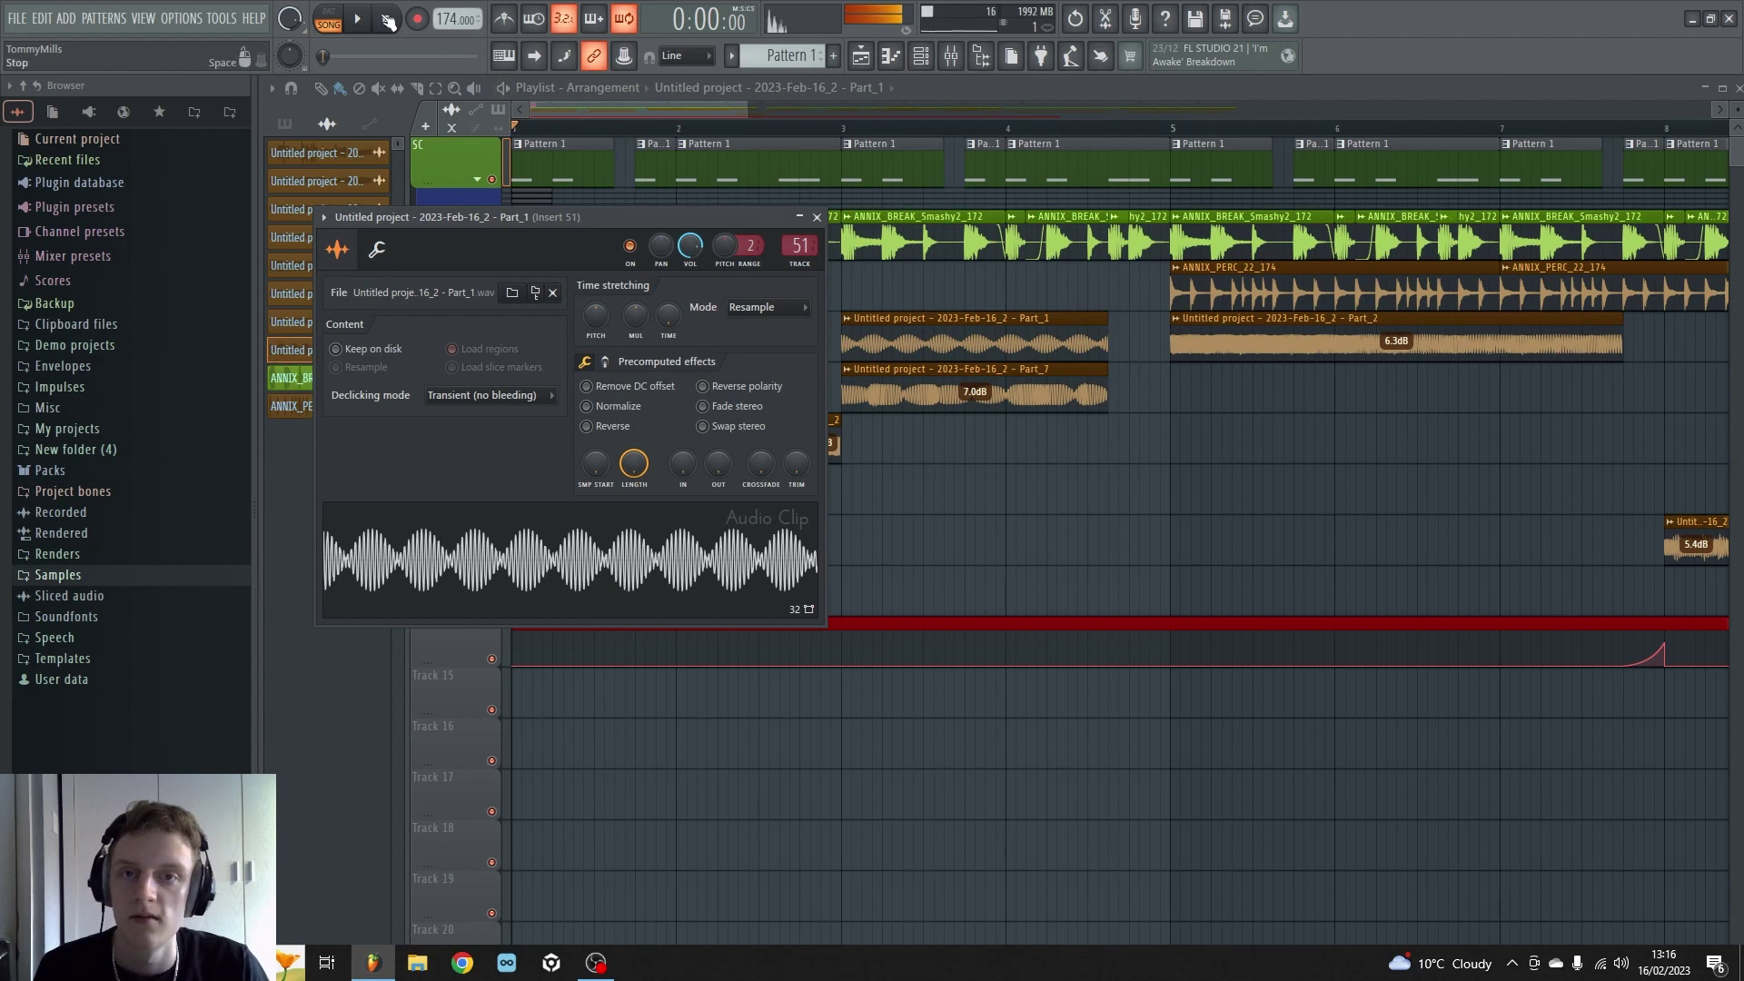
click(950, 55)
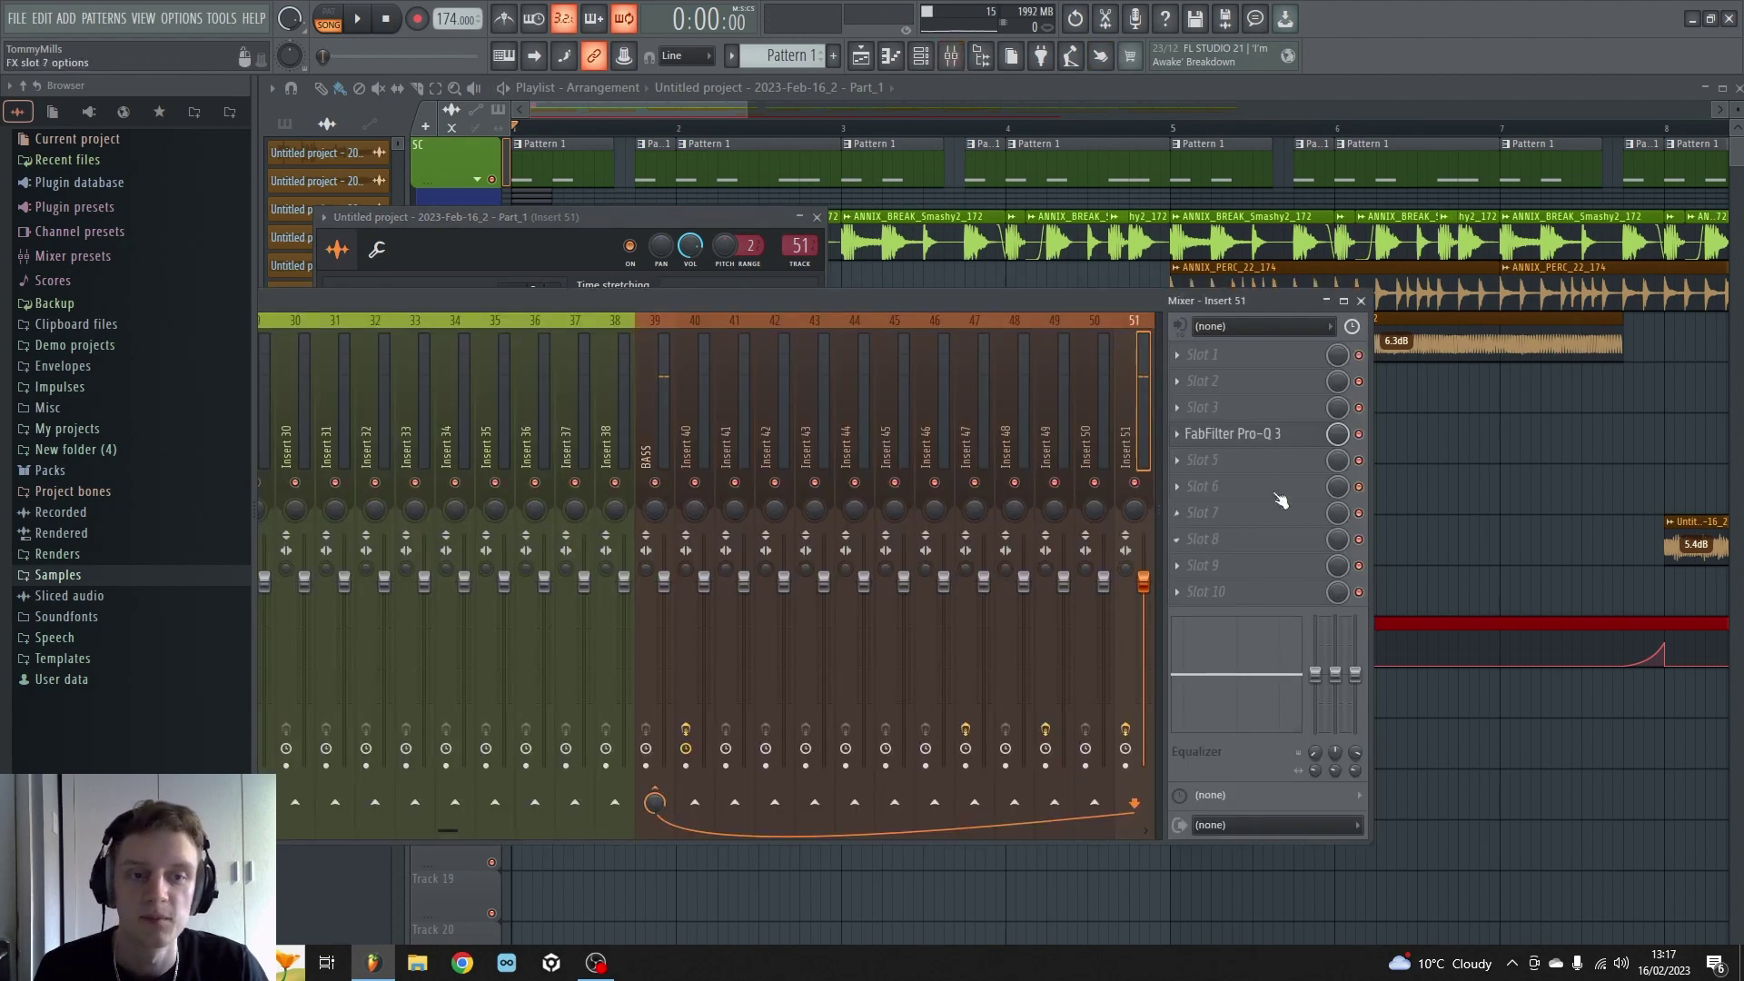
click(1248, 444)
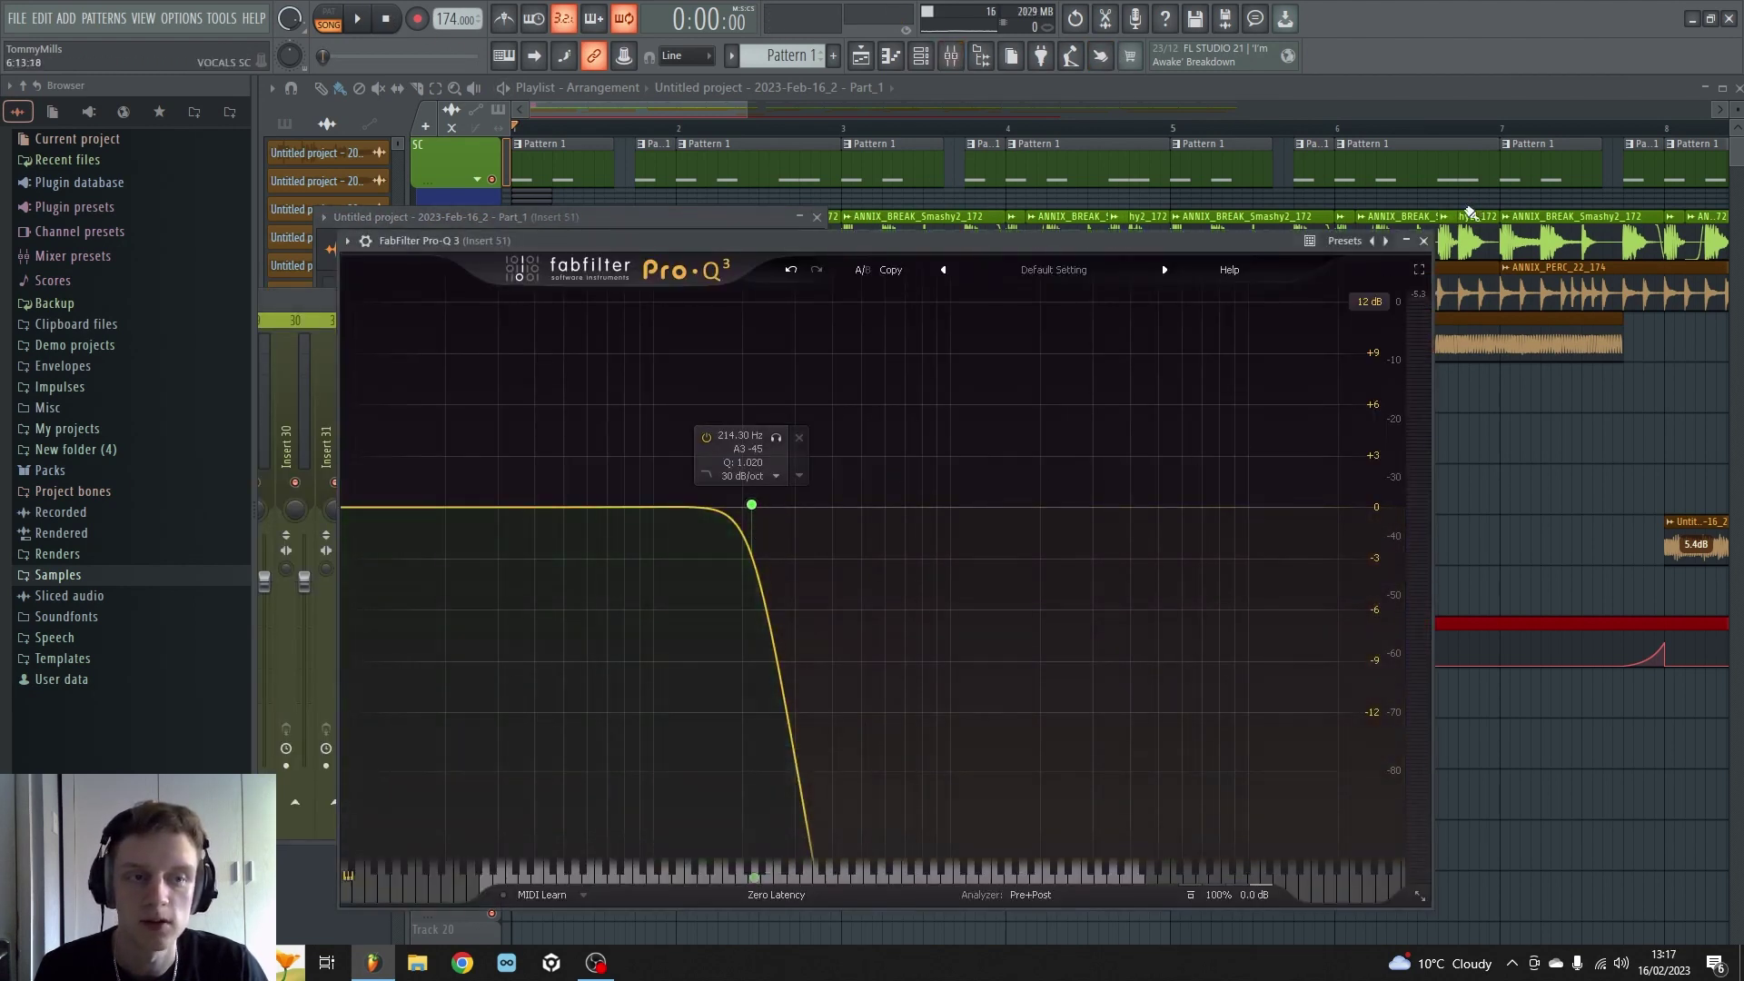
Step: Close the EQ, audition the Part_1 clip with FabFilter Pro-Q 3 on insert 51 bypassed, re-enable it and return to the playlist
click(1423, 241)
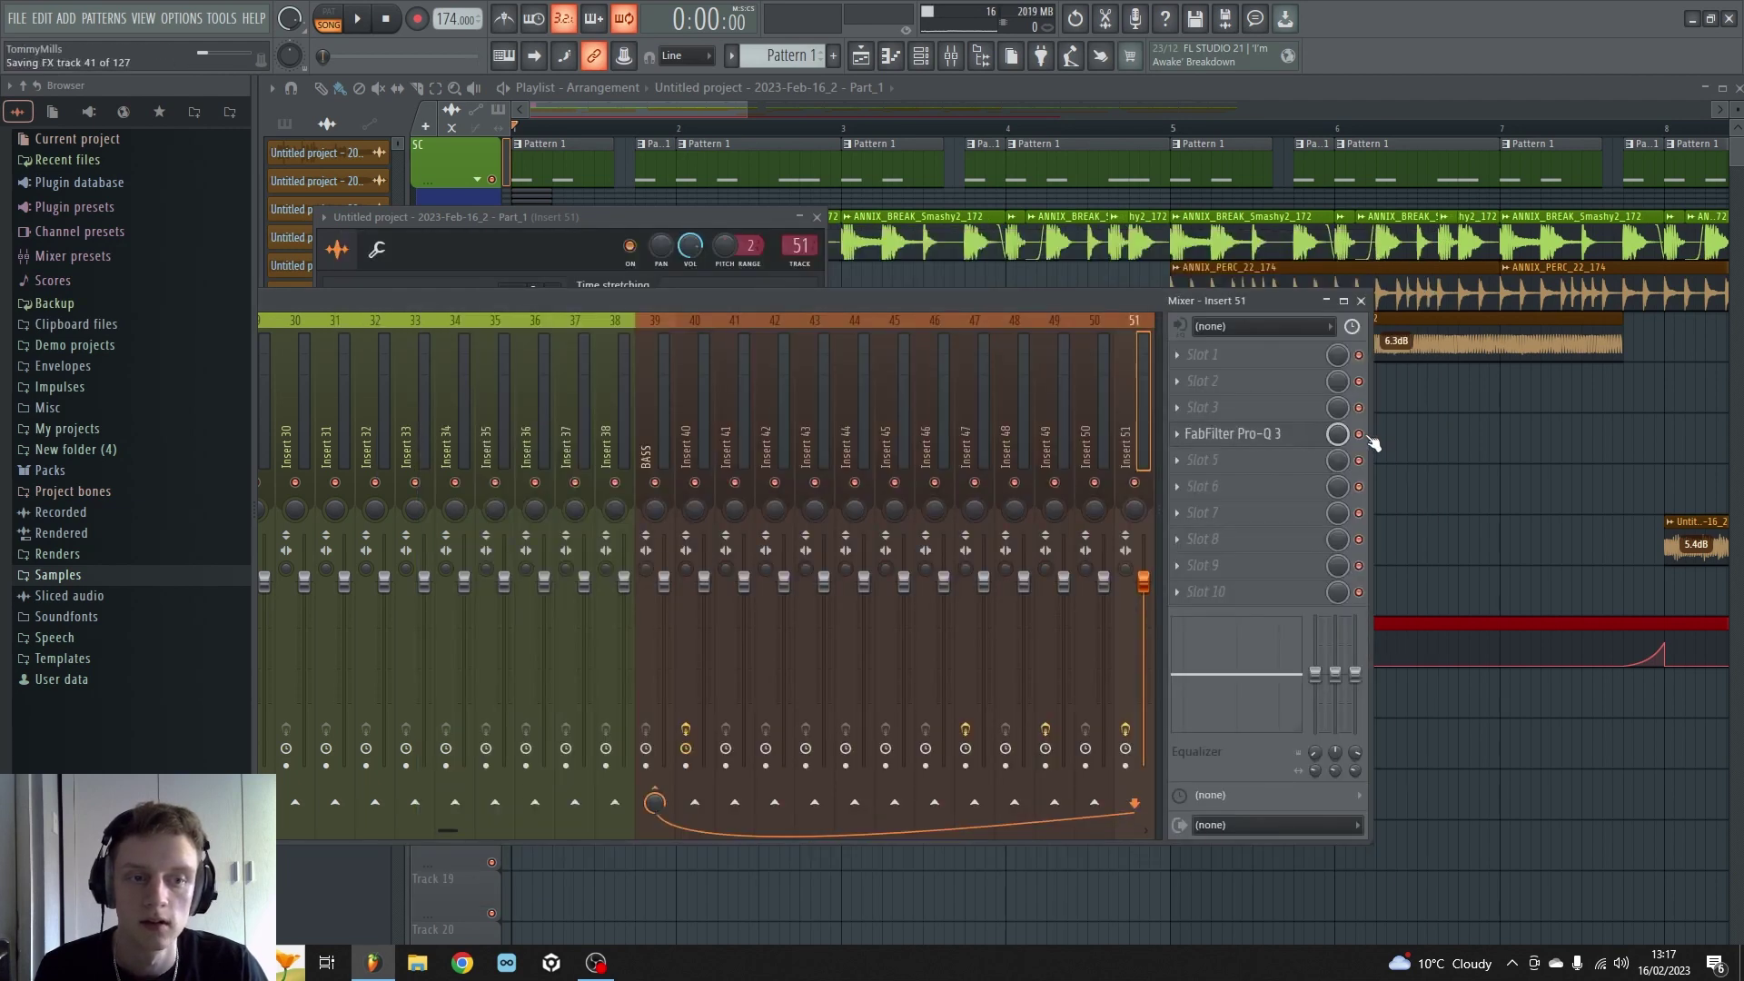
key(space)
key(space)
click(599, 277)
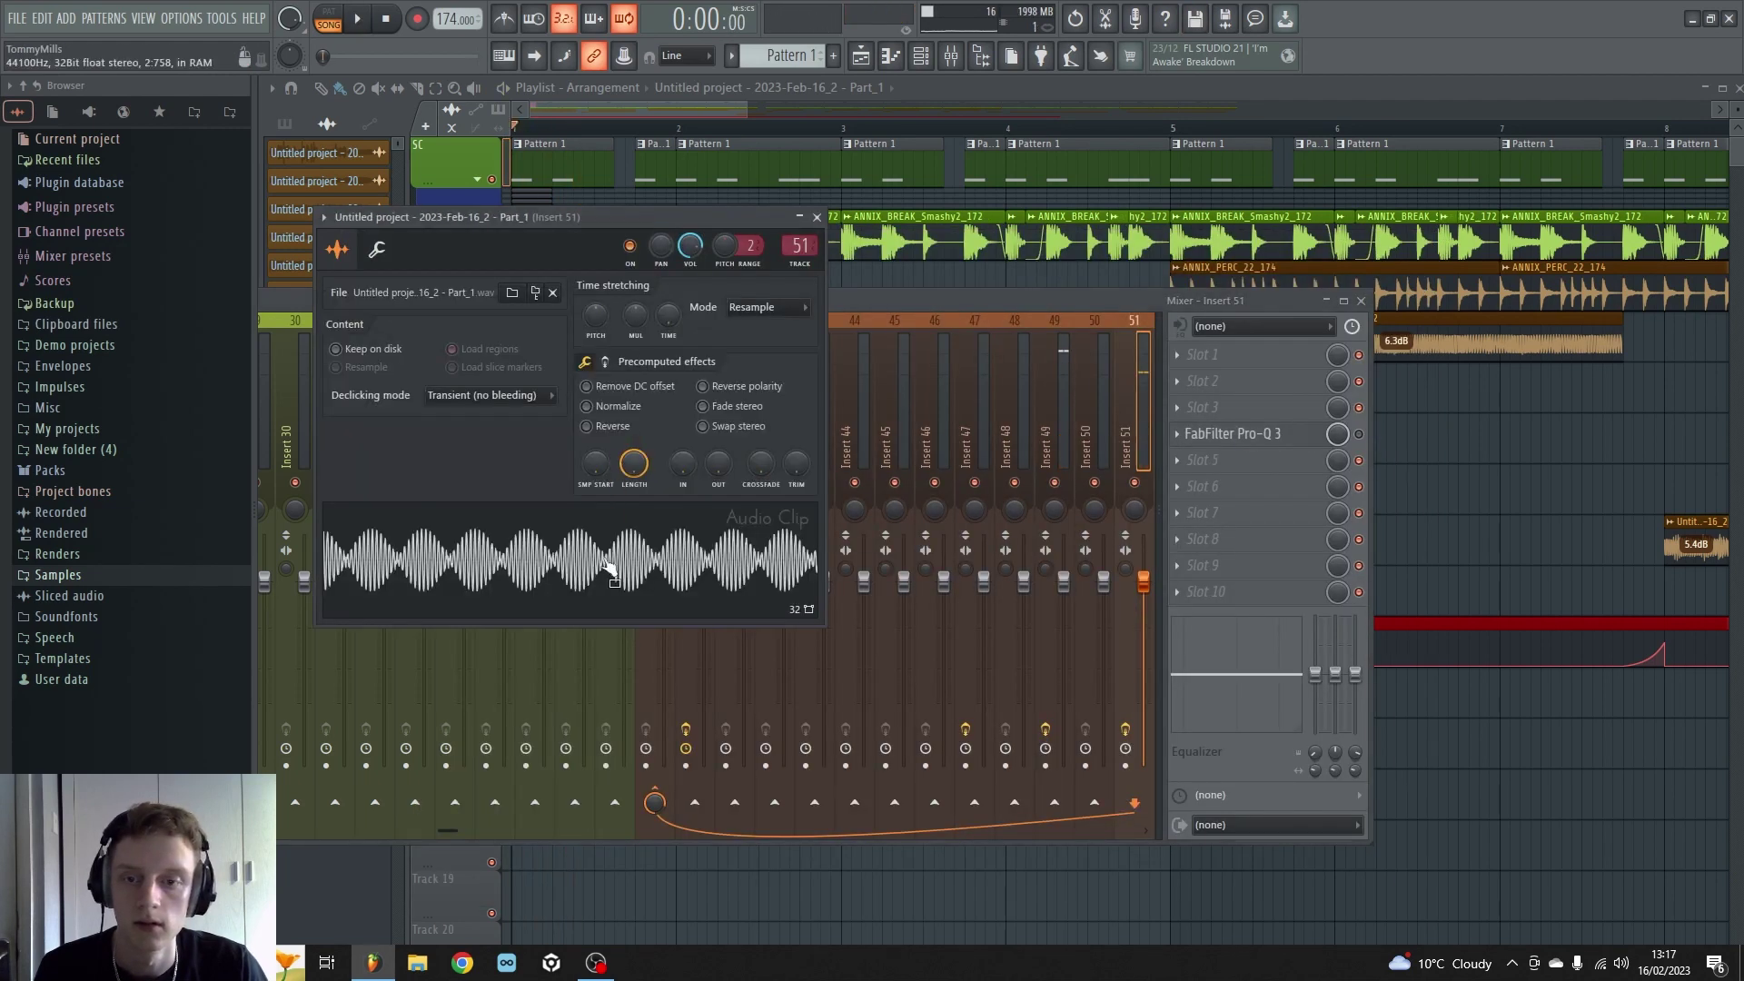
click(1369, 451)
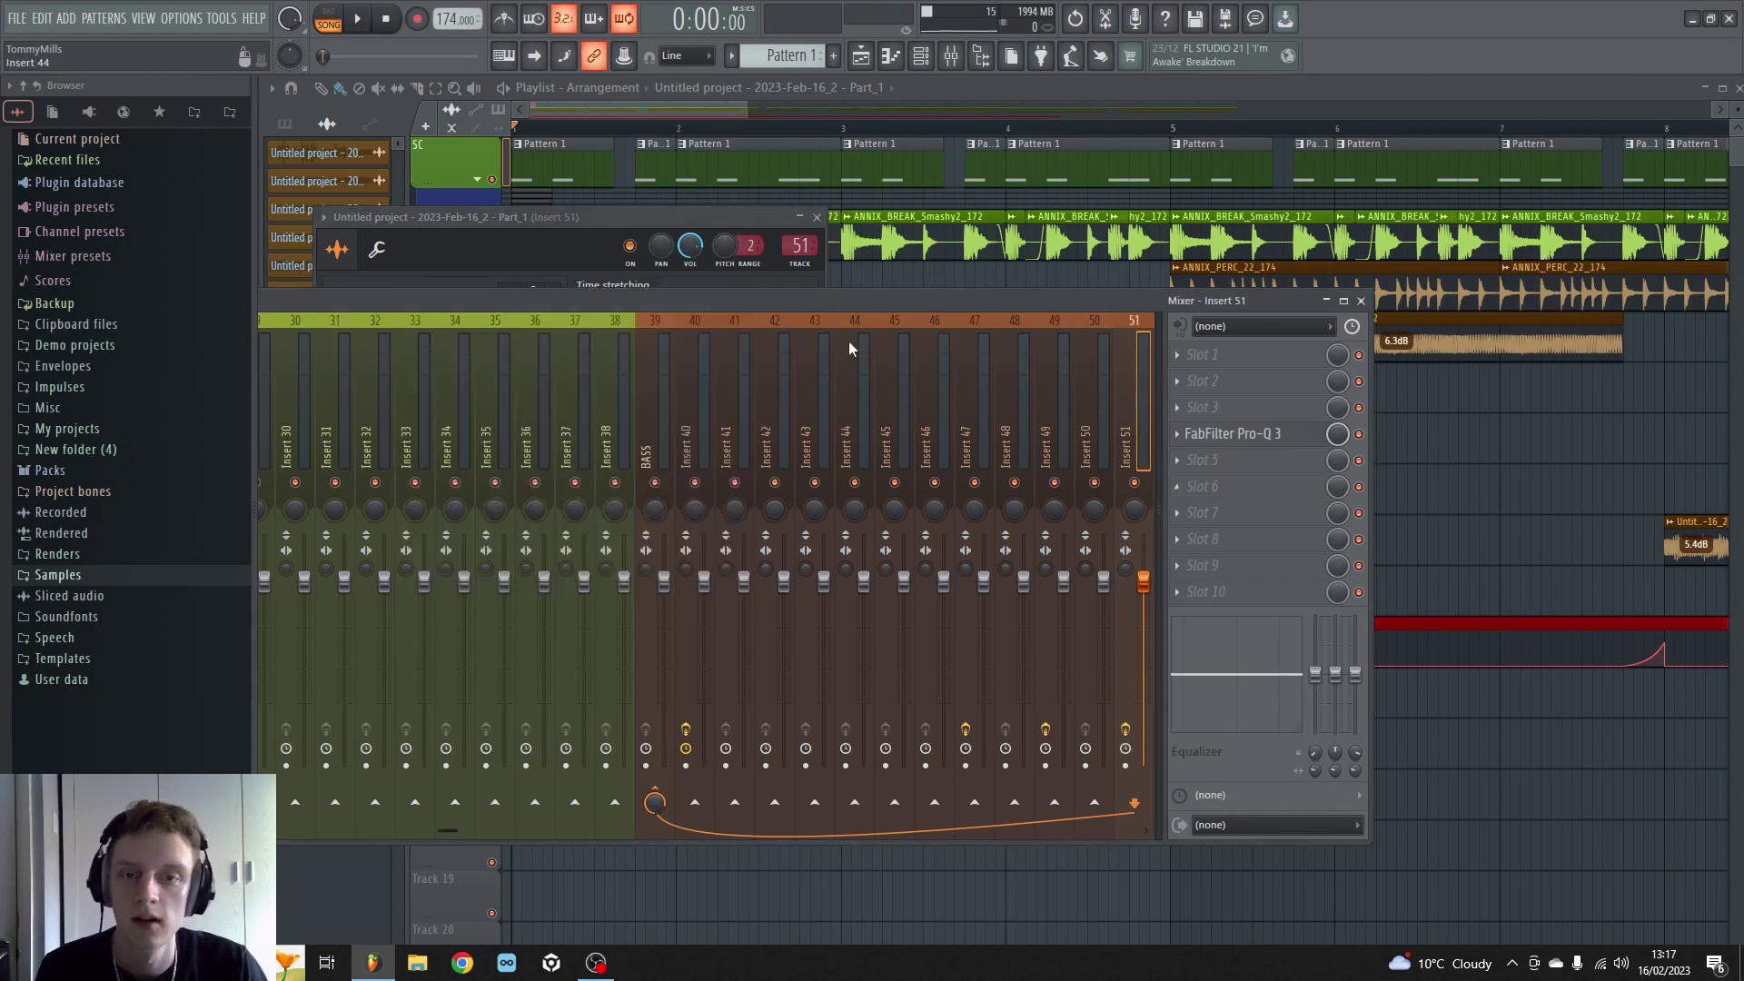
click(895, 287)
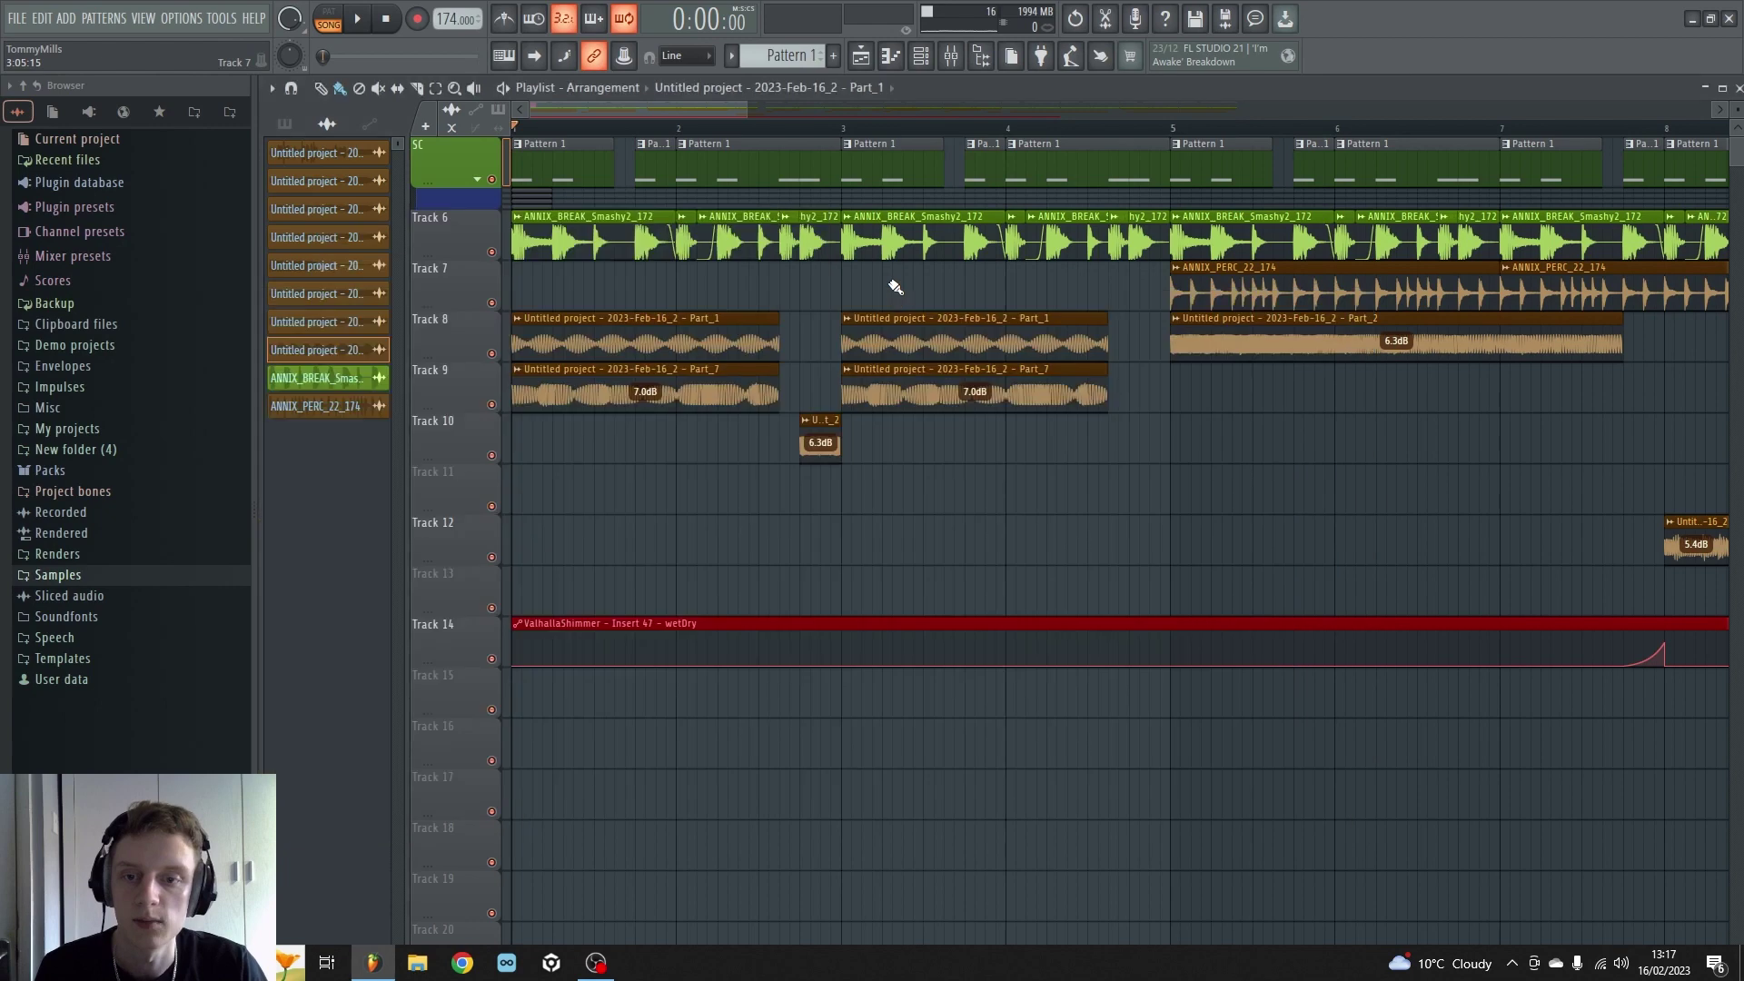
Step: Solo Tracks 8 and 9 together and play their layered bass clips from the start of the arrangement
right_click(492, 405)
click(492, 354)
key(space)
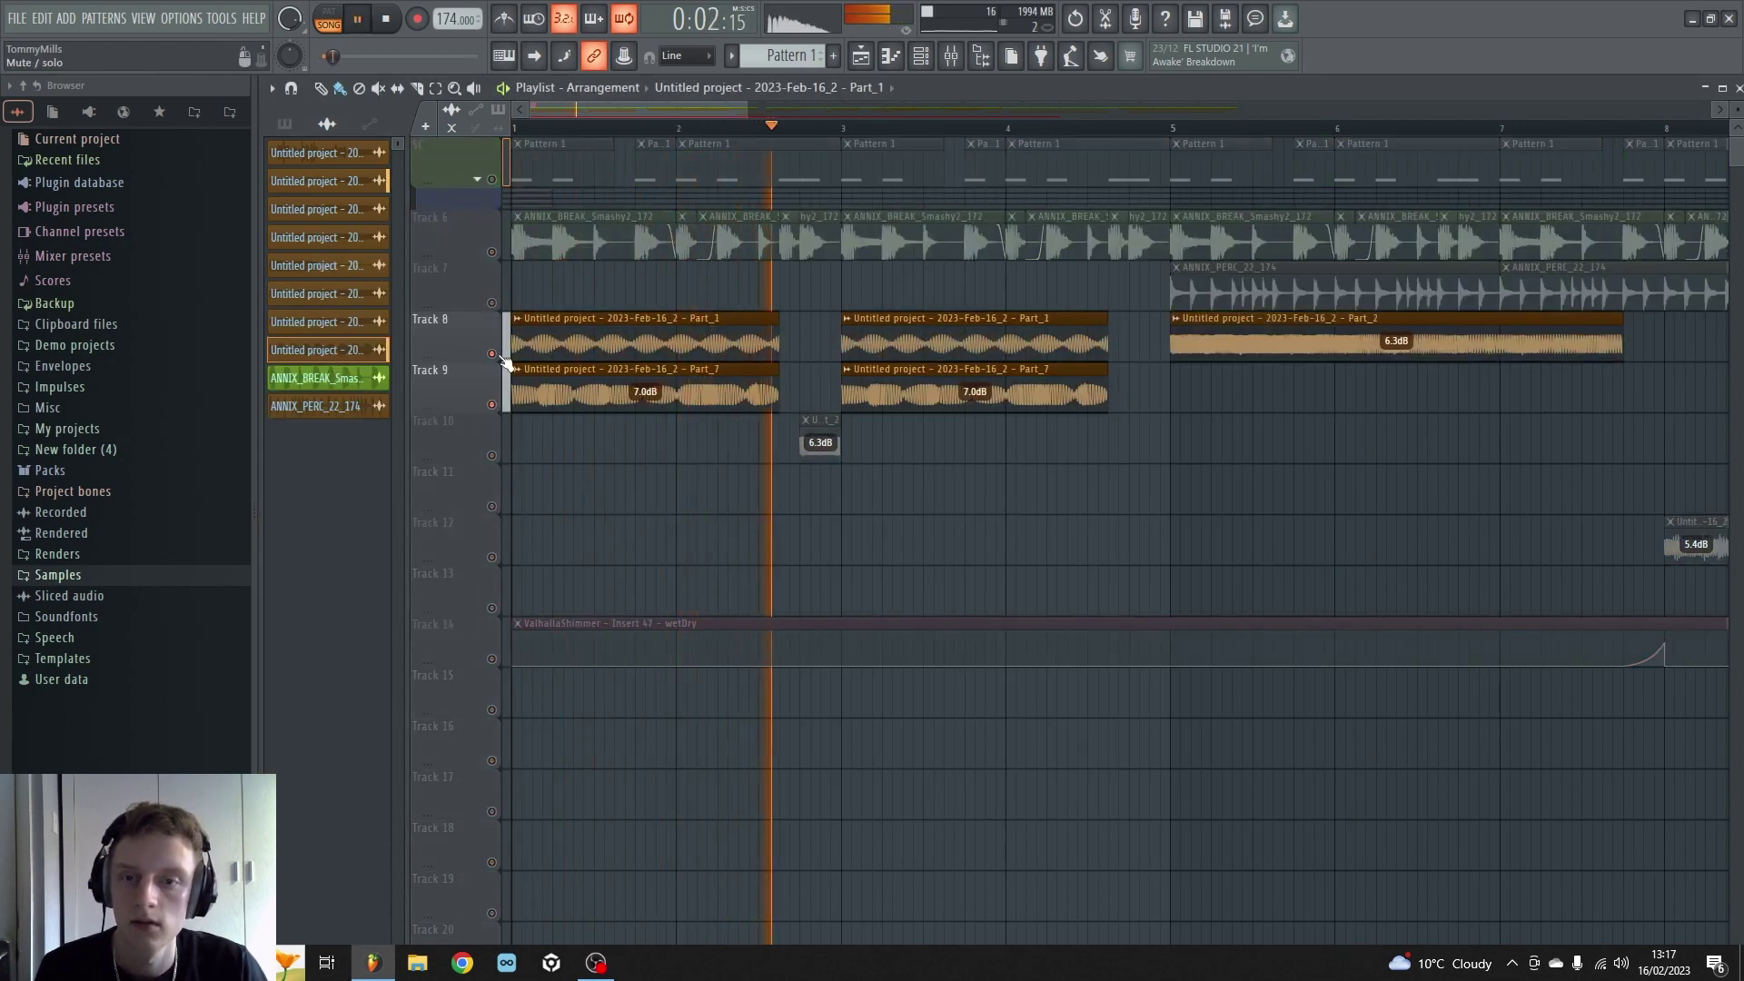
key(space)
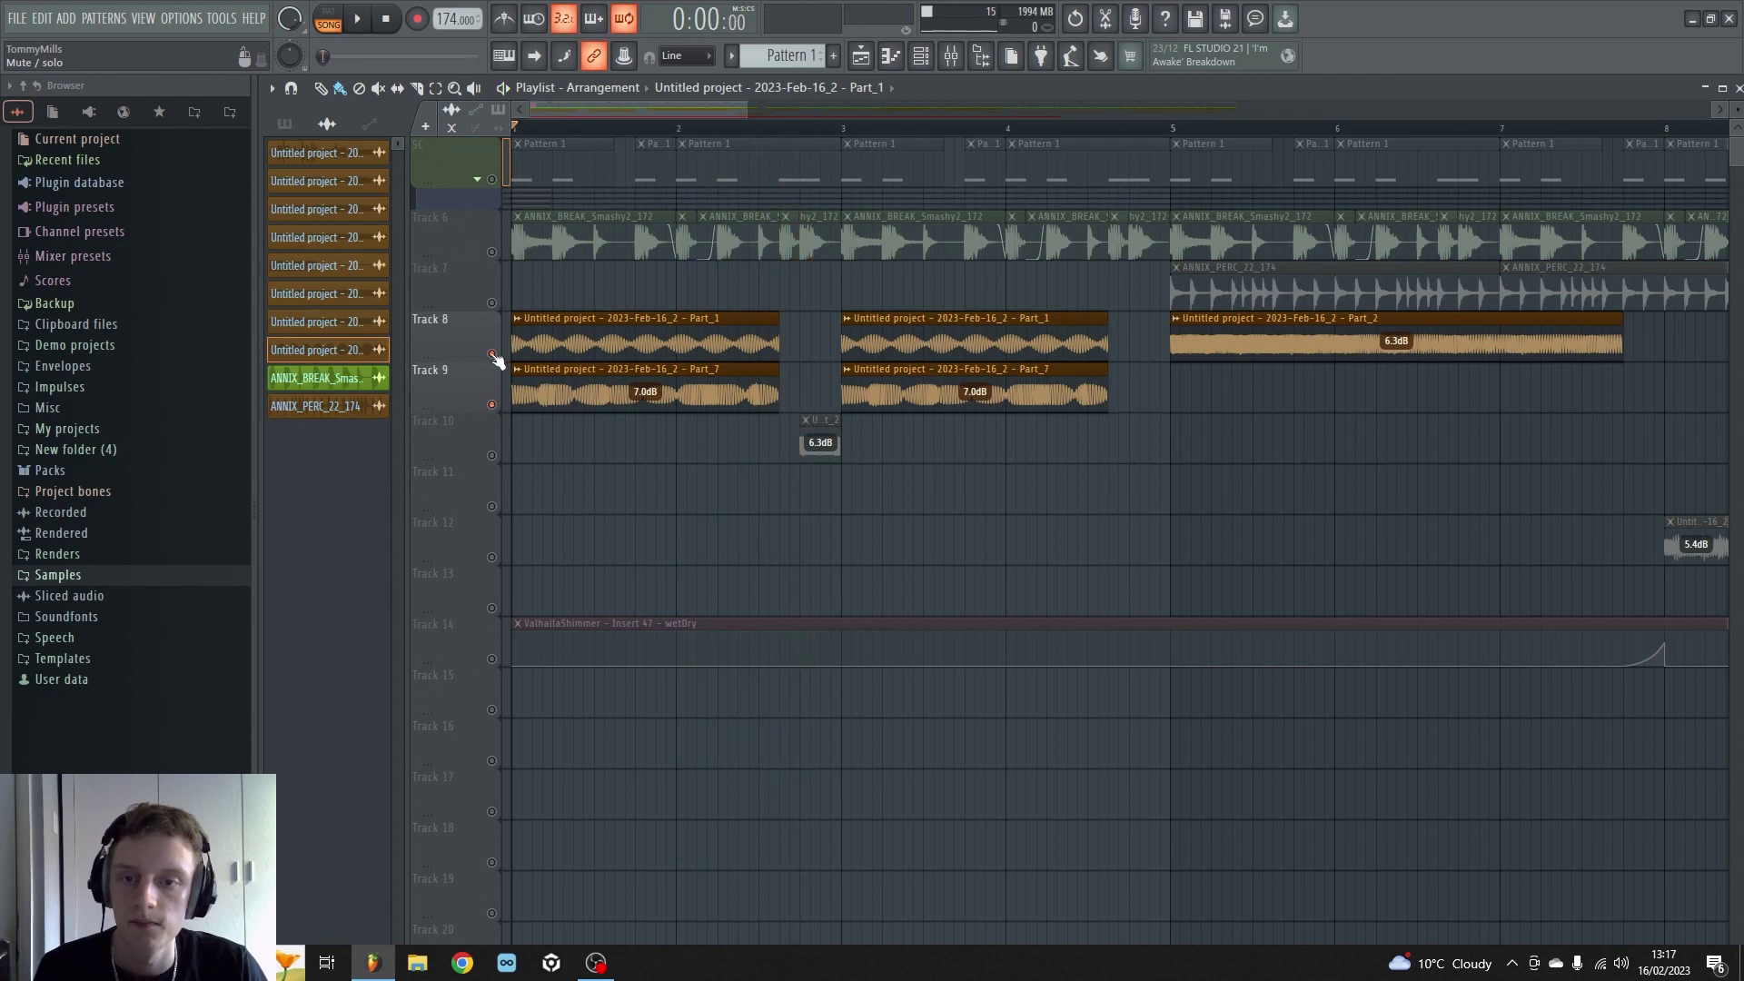
Step: Inspect the Part_7 clip on Track 9, audition its waveform and close its settings
double_click(643, 398)
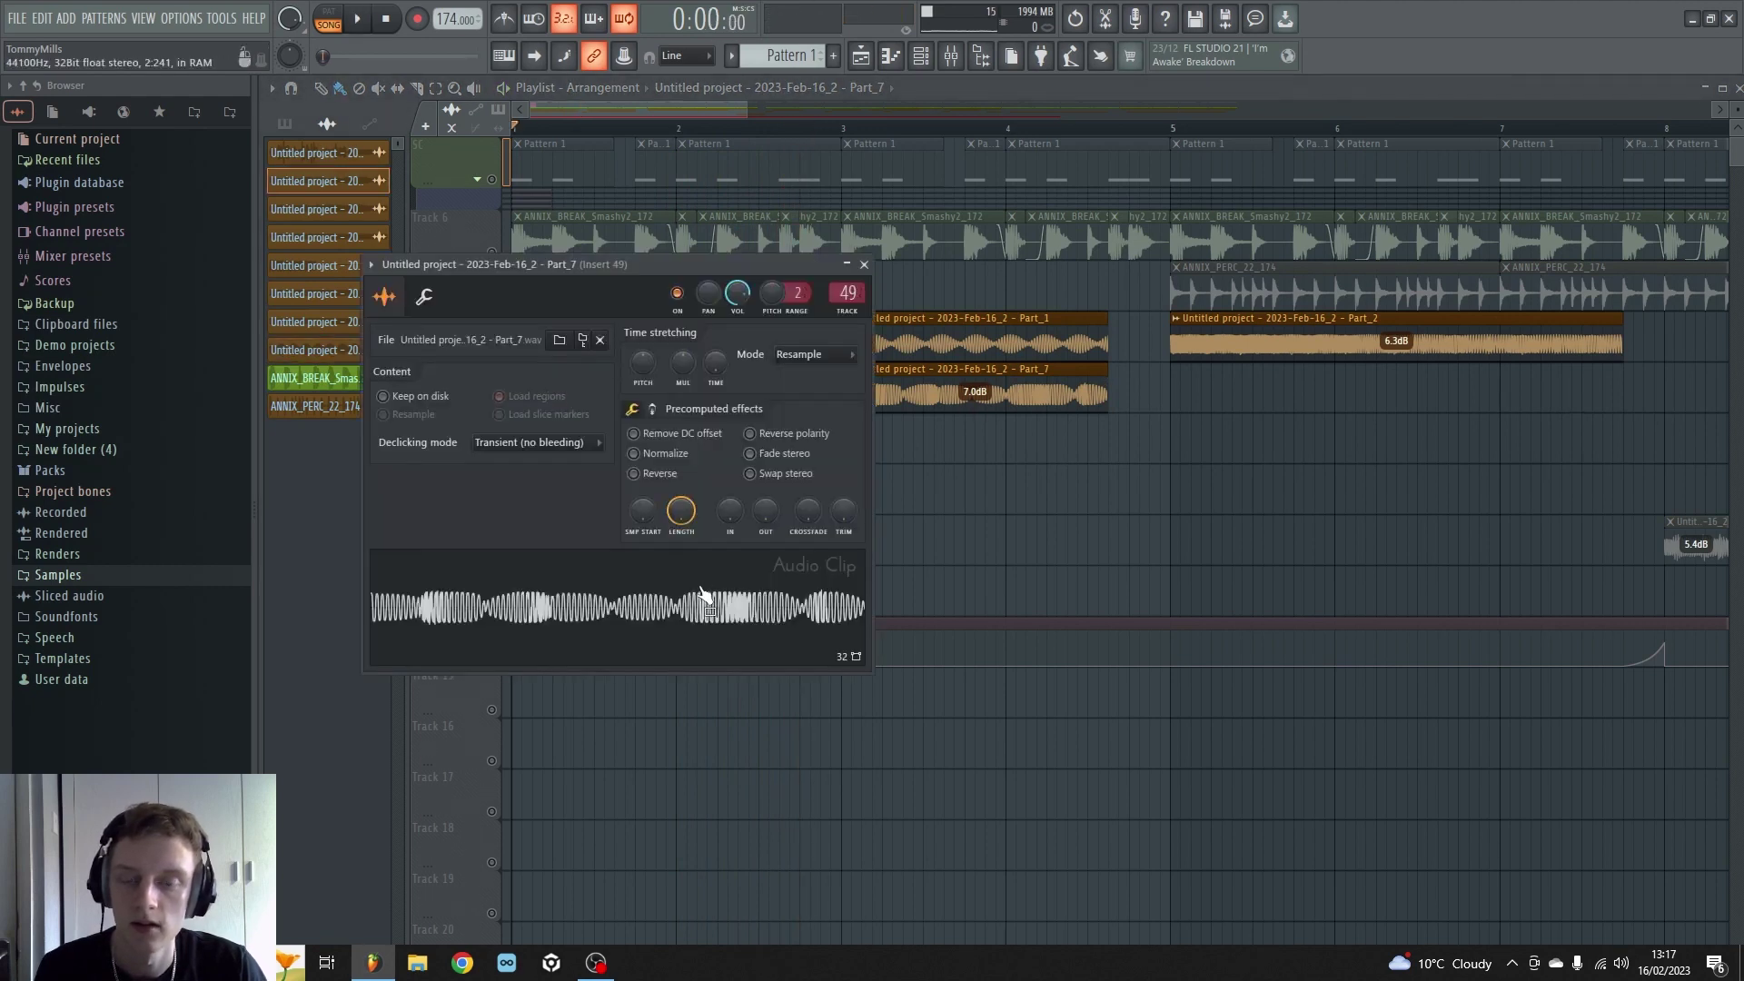
click(704, 594)
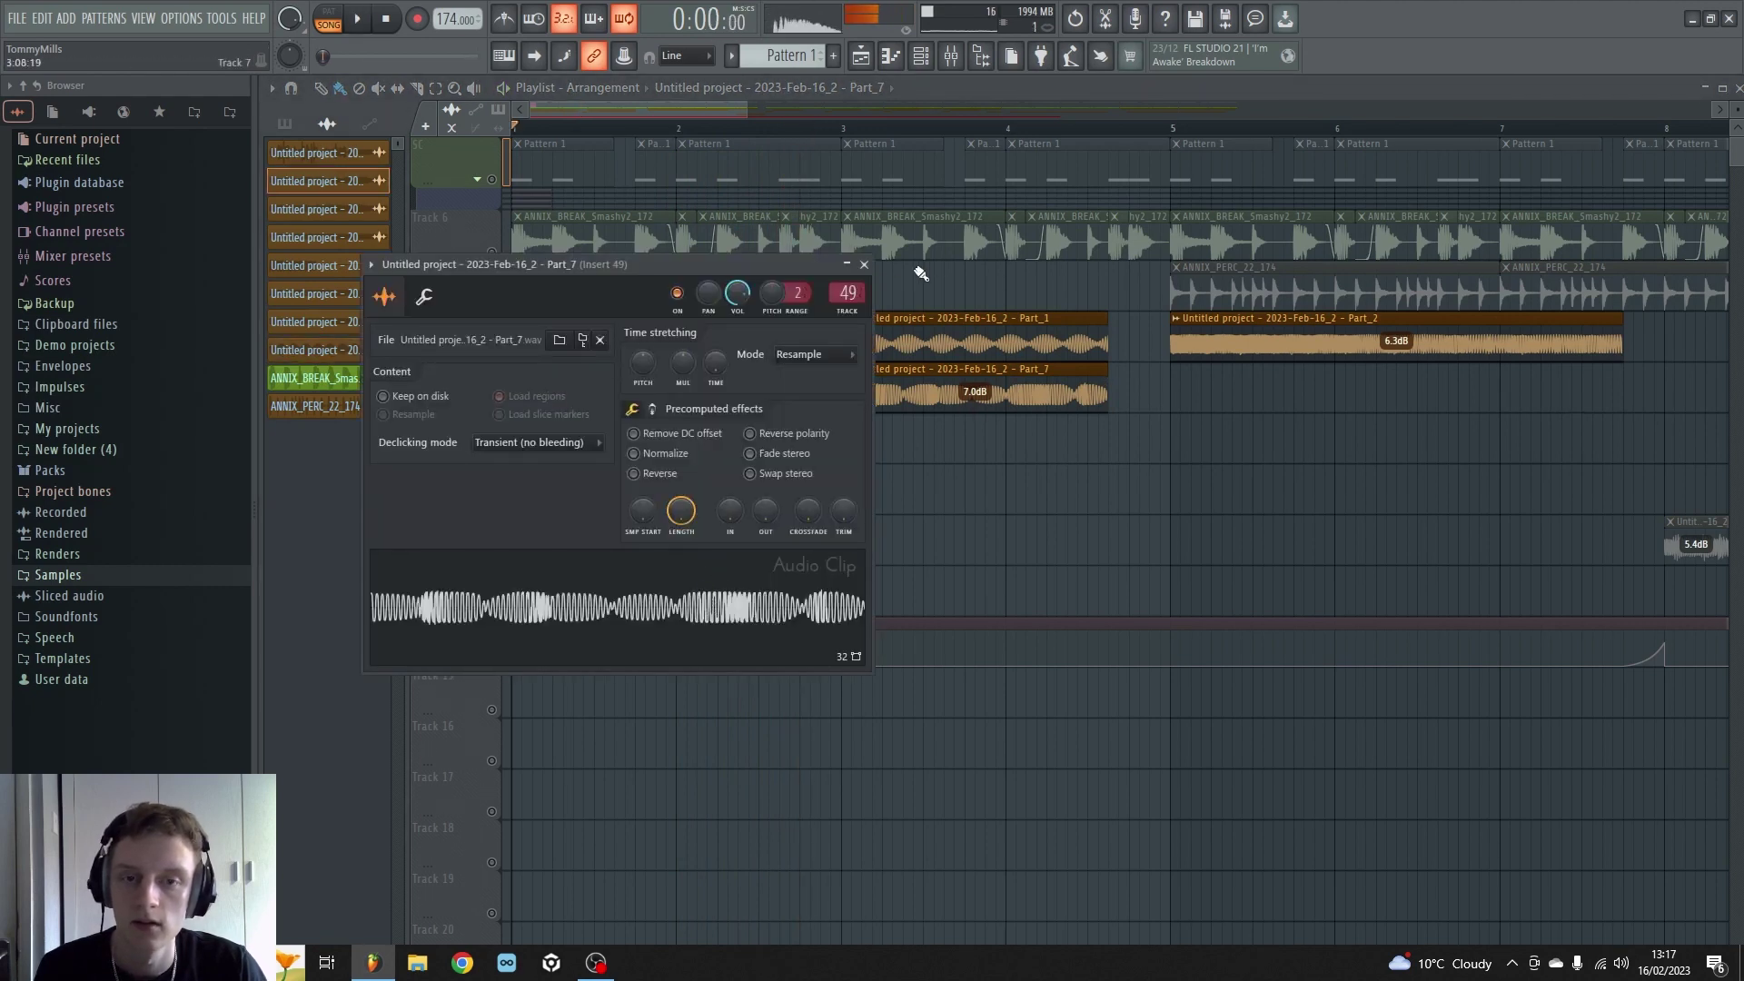
click(864, 265)
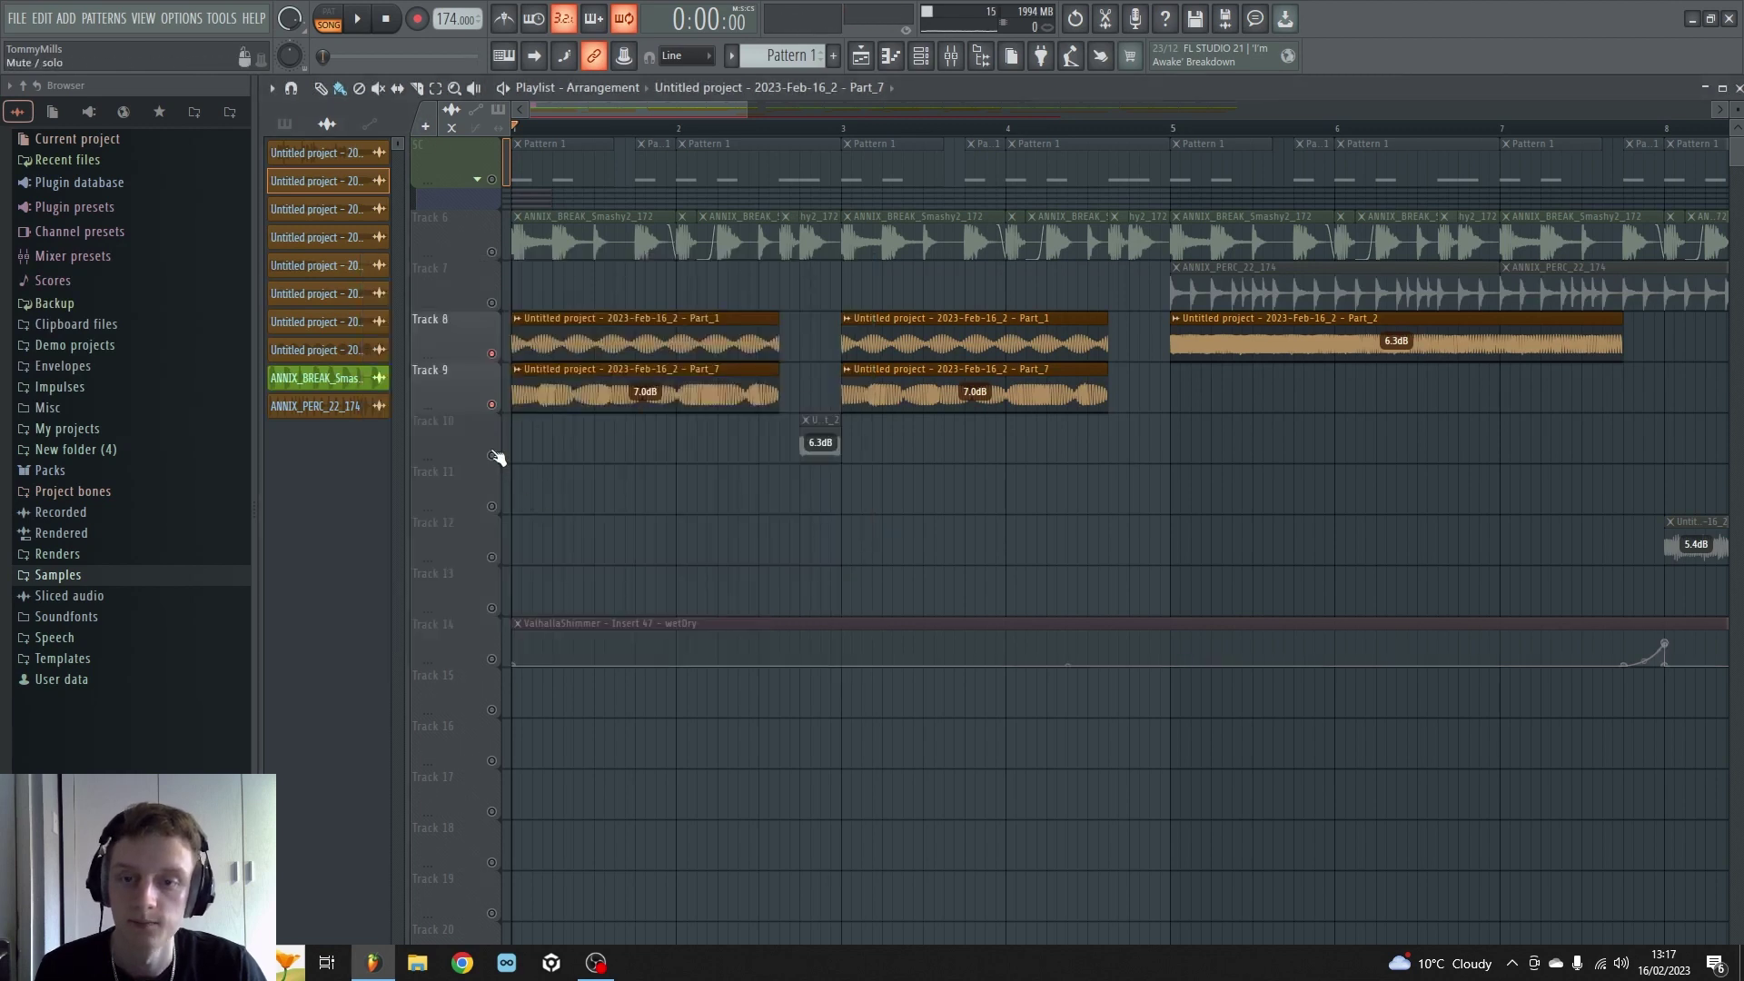
double_click(560, 408)
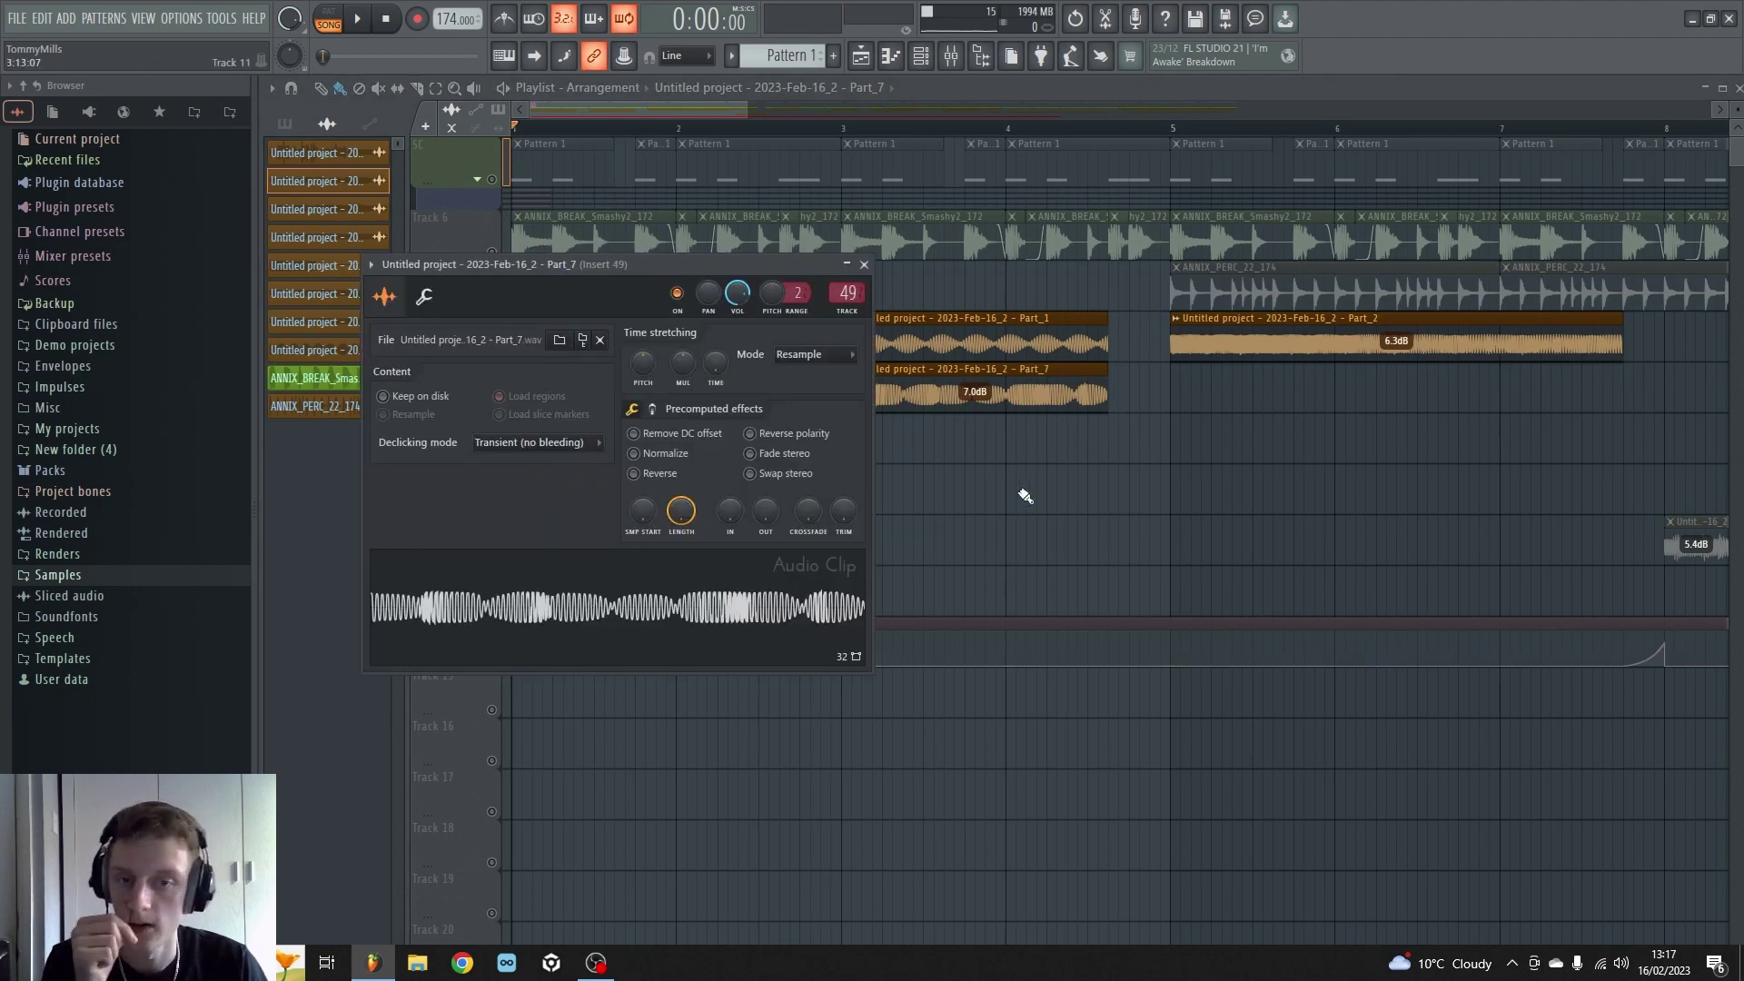
key(Escape)
Step: Unmute Track 10 alongside the soloed tracks and play its short bass clip at the end of bar 2
click(494, 456)
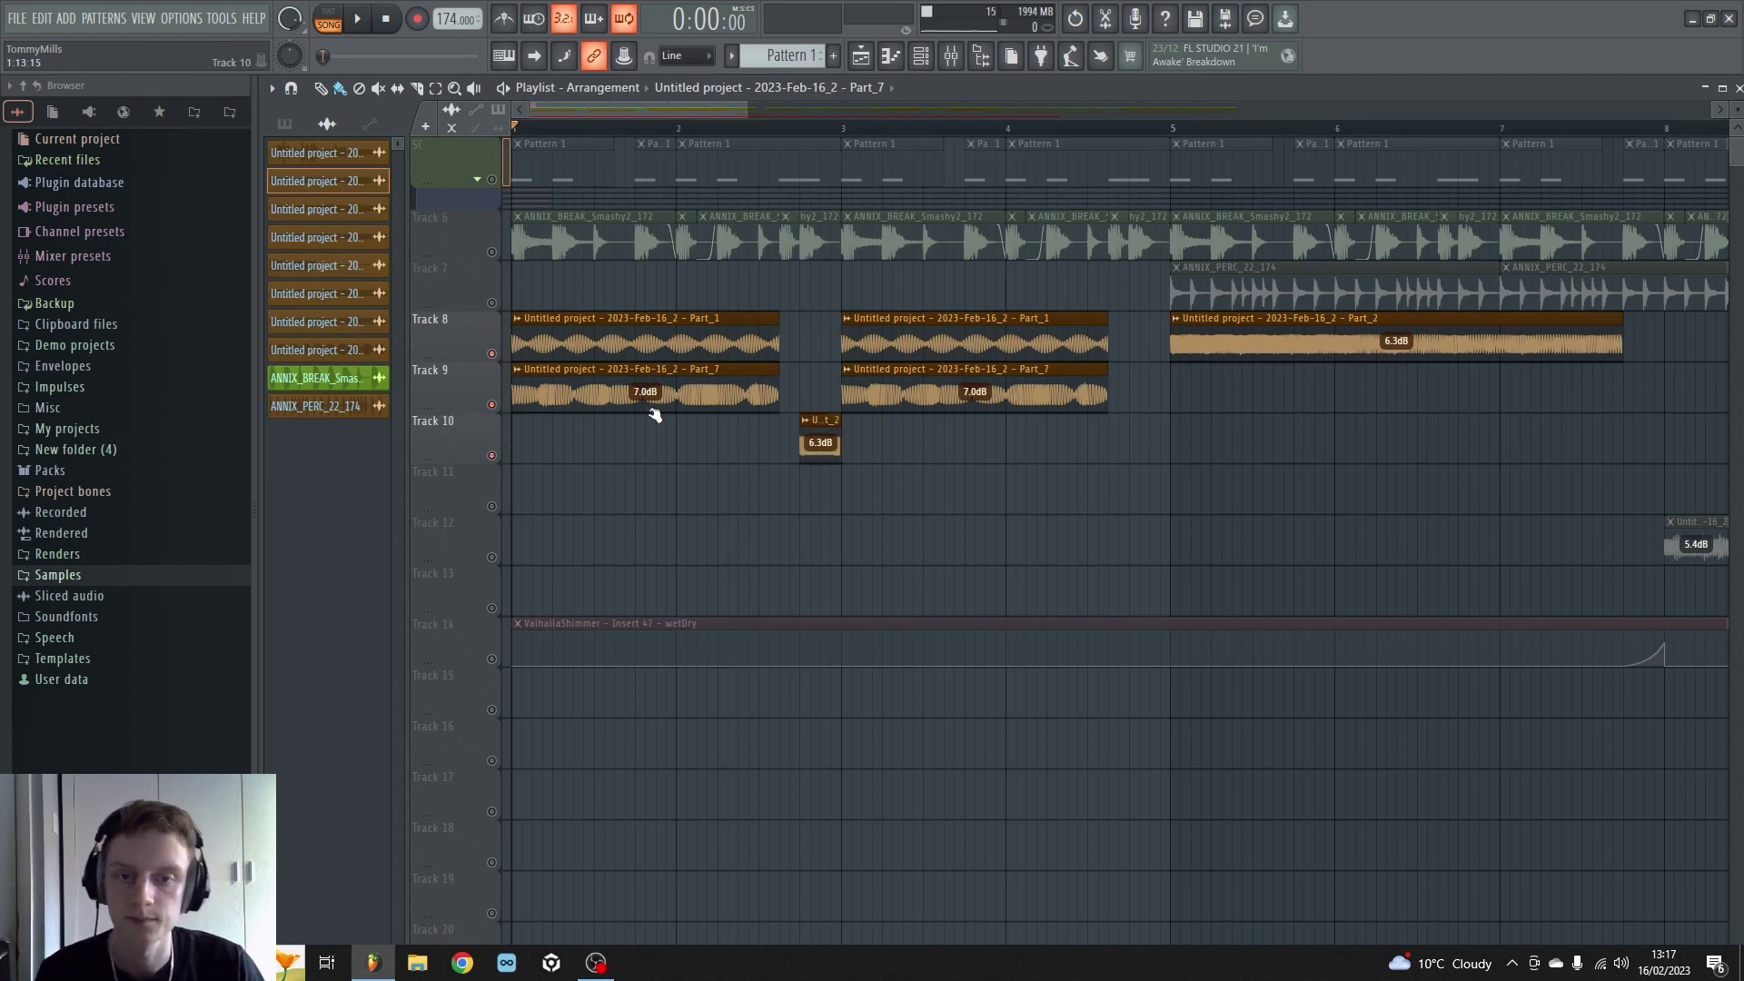
click(805, 132)
double_click(1272, 350)
key(Escape)
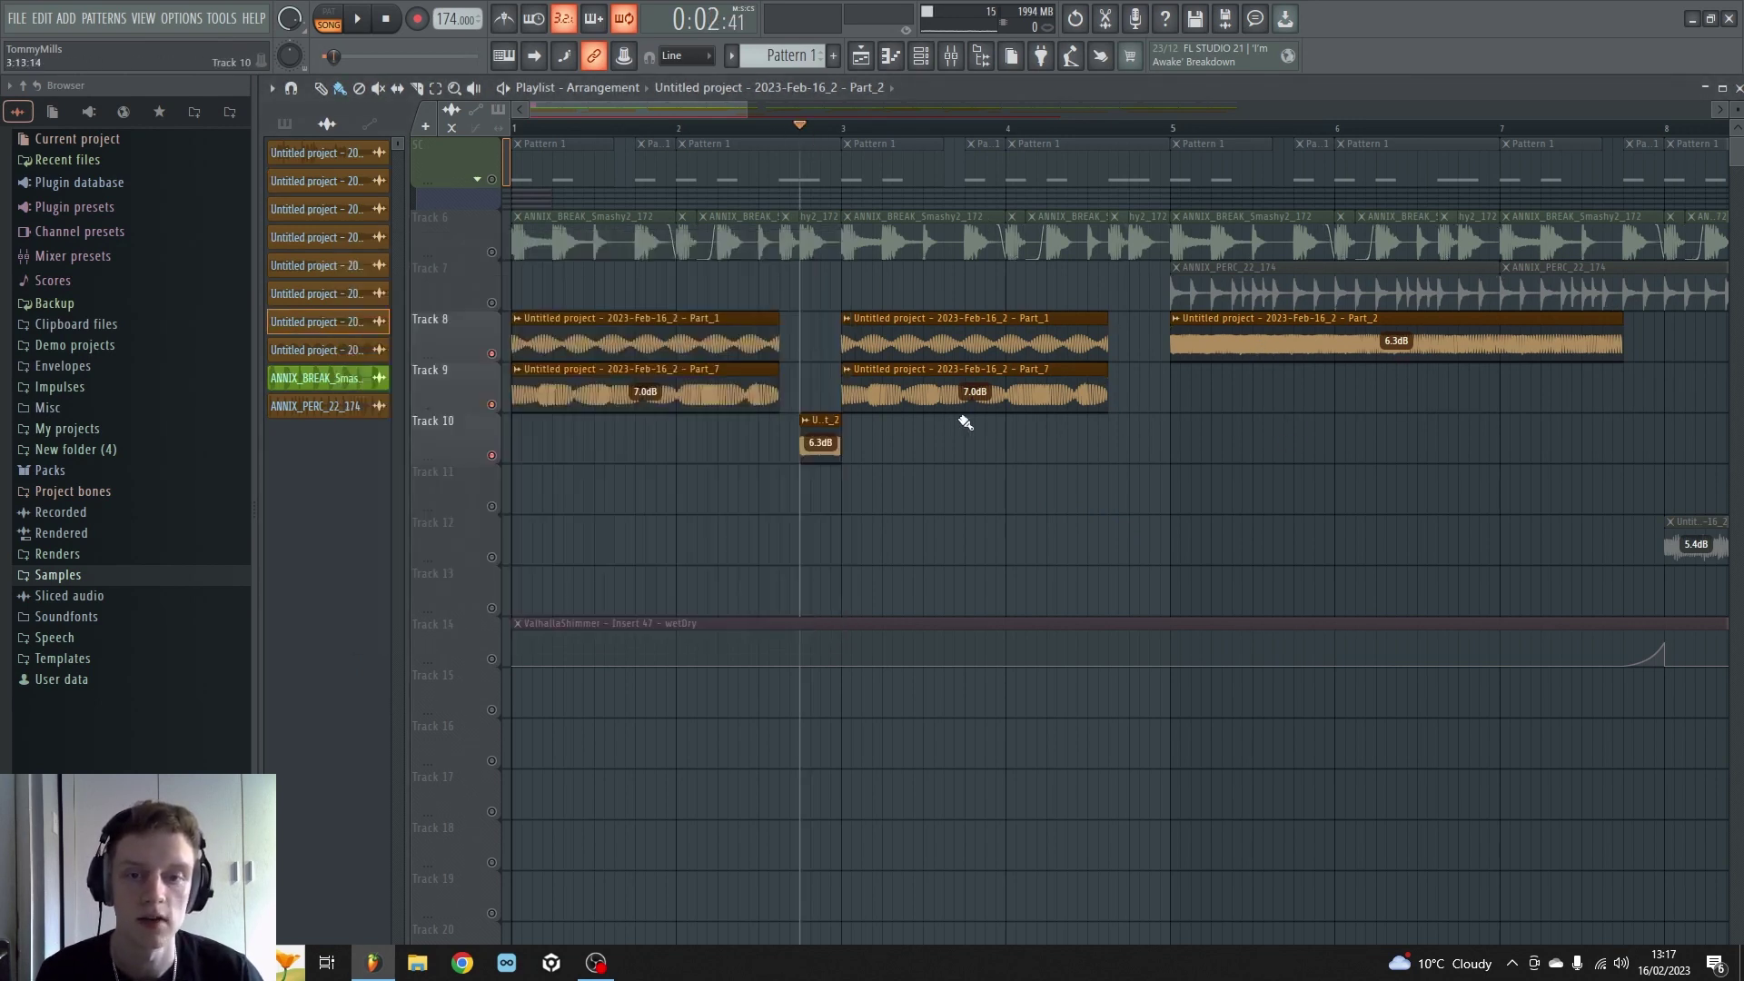
key(space)
key(space)
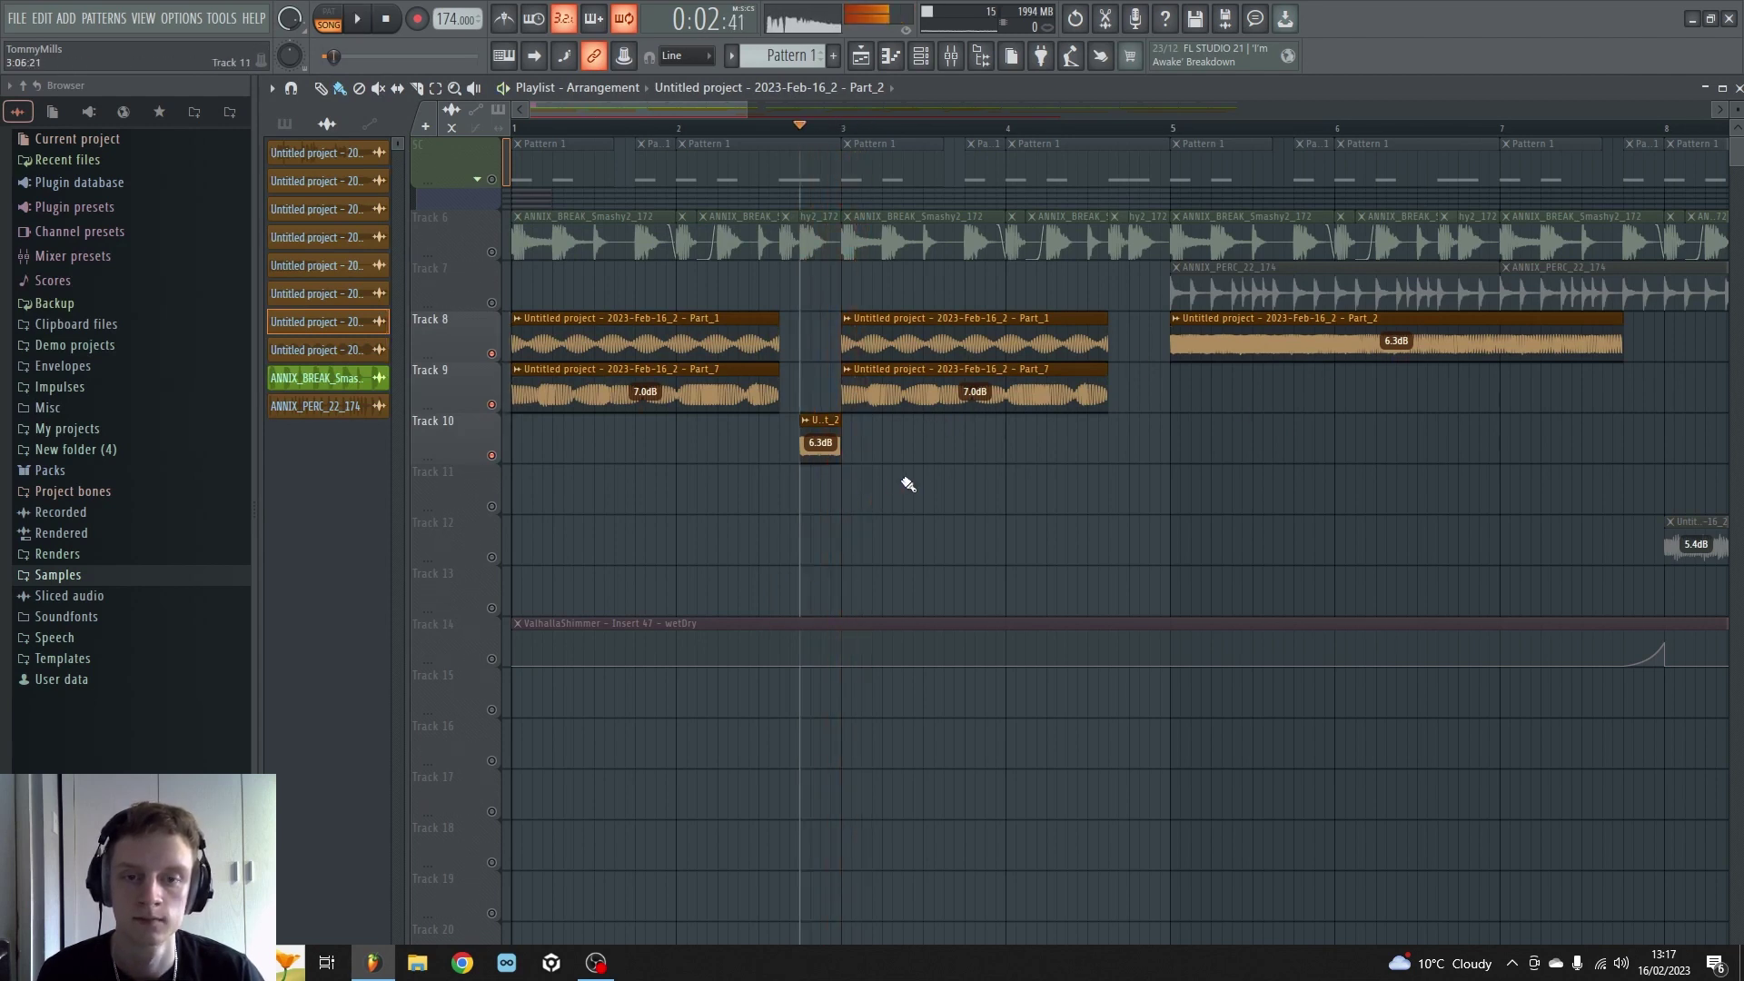
click(391, 17)
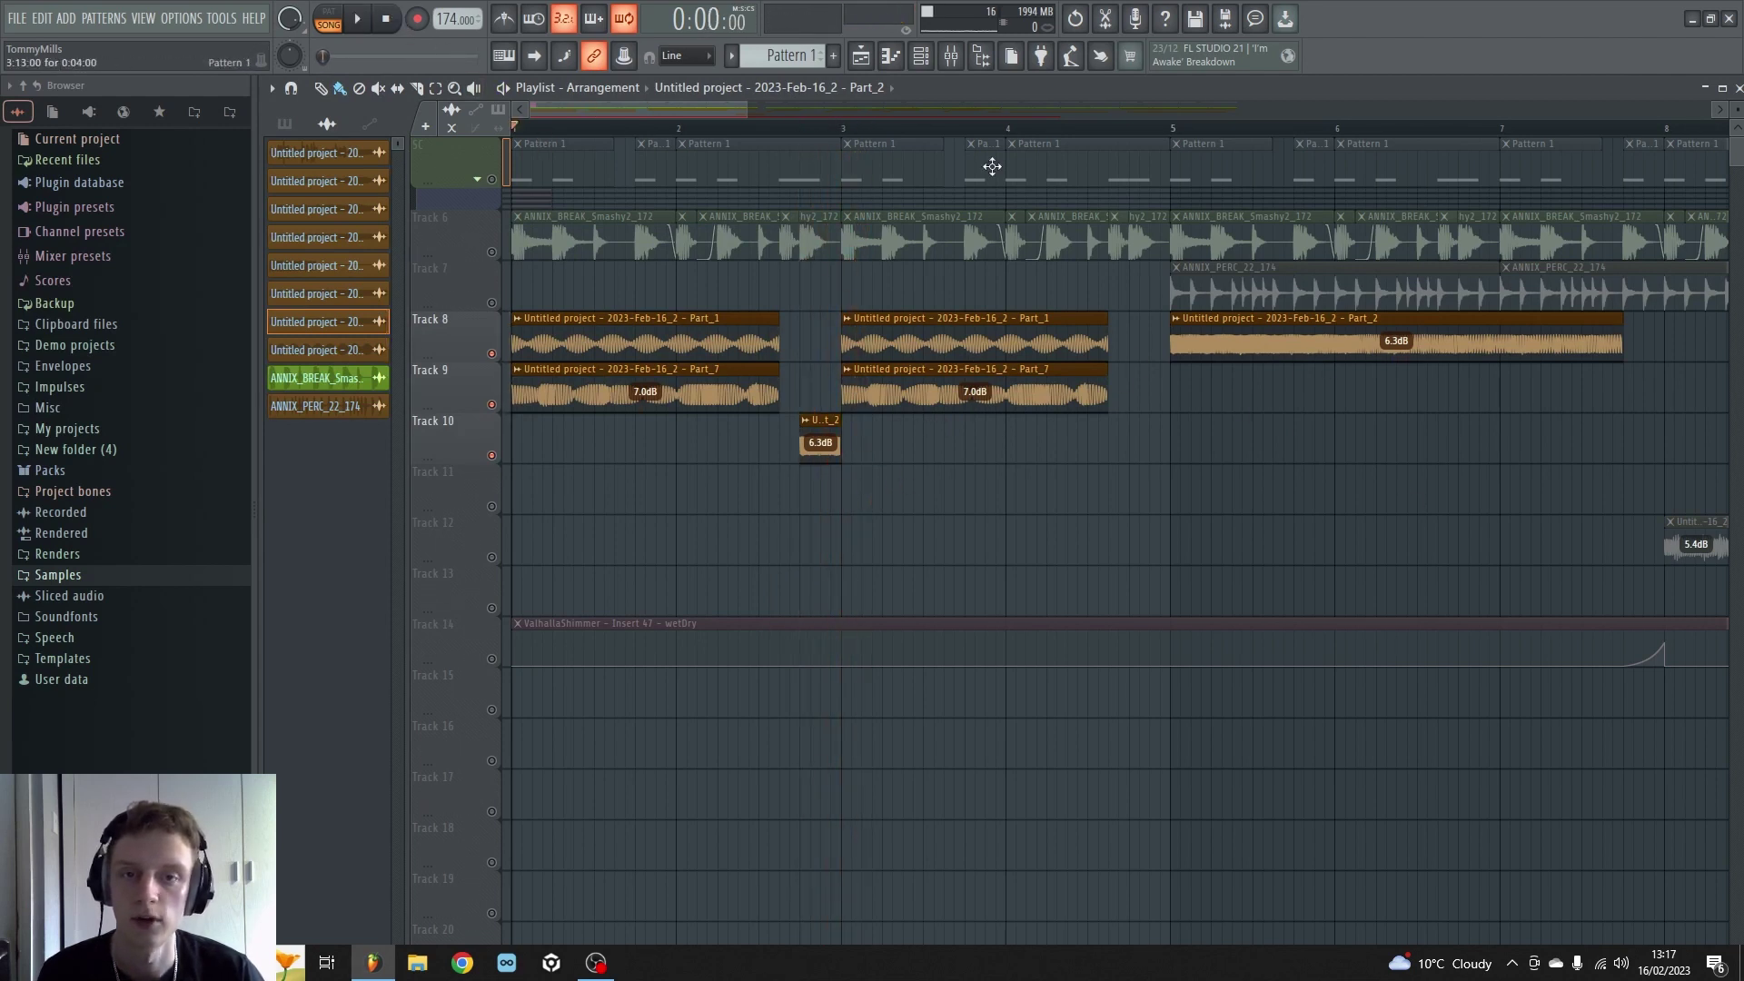
Step: Play the soloed bass tracks from the start through bar 6, following the playhead, and stop playback
key(space)
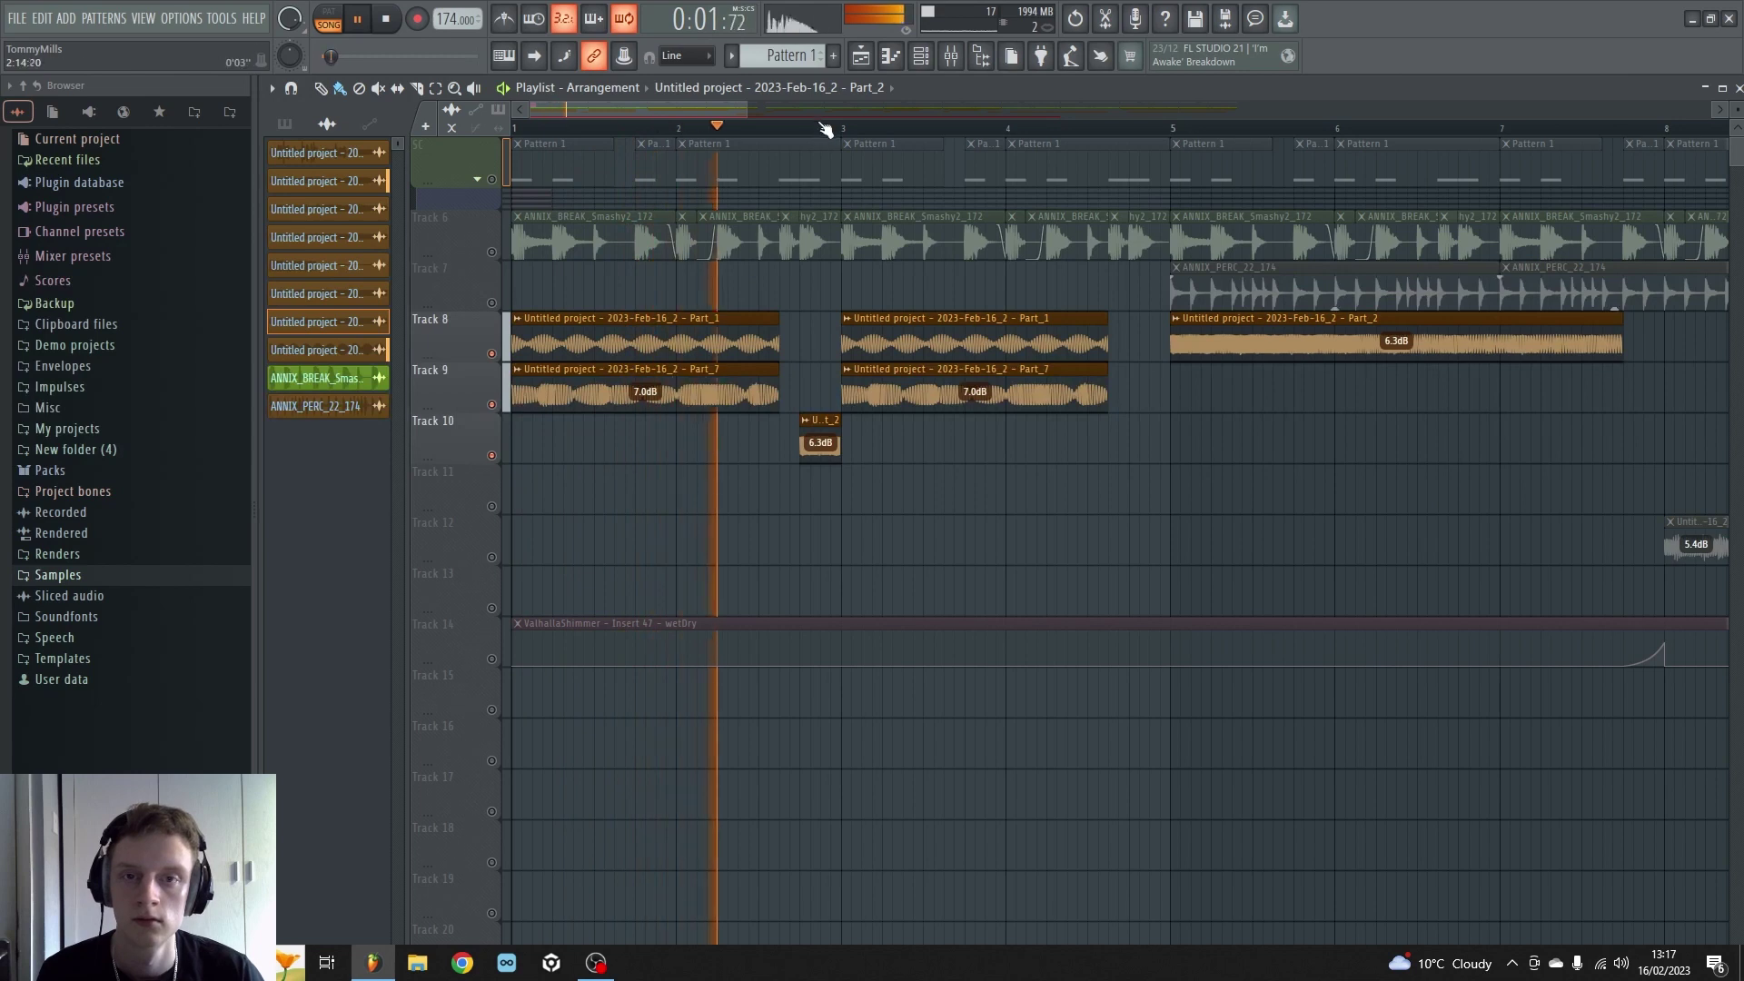
scroll(816, 116, down, 1)
scroll(929, 116, down, 2)
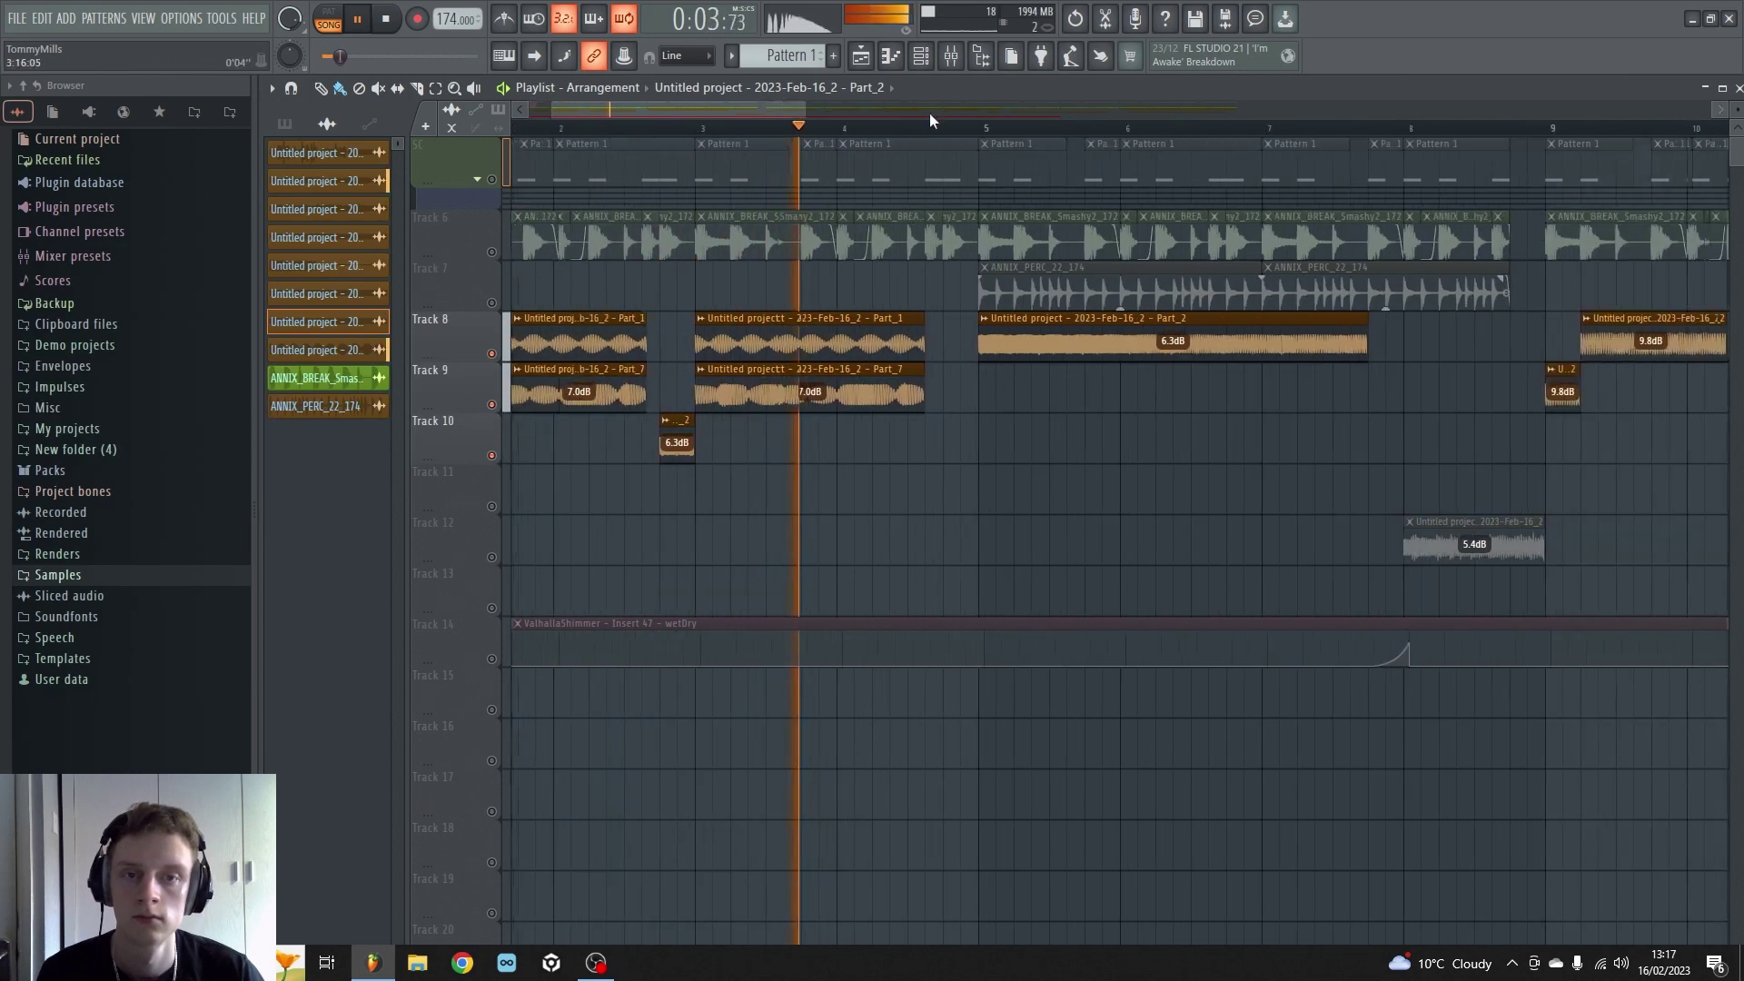
scroll(929, 113, down, 2)
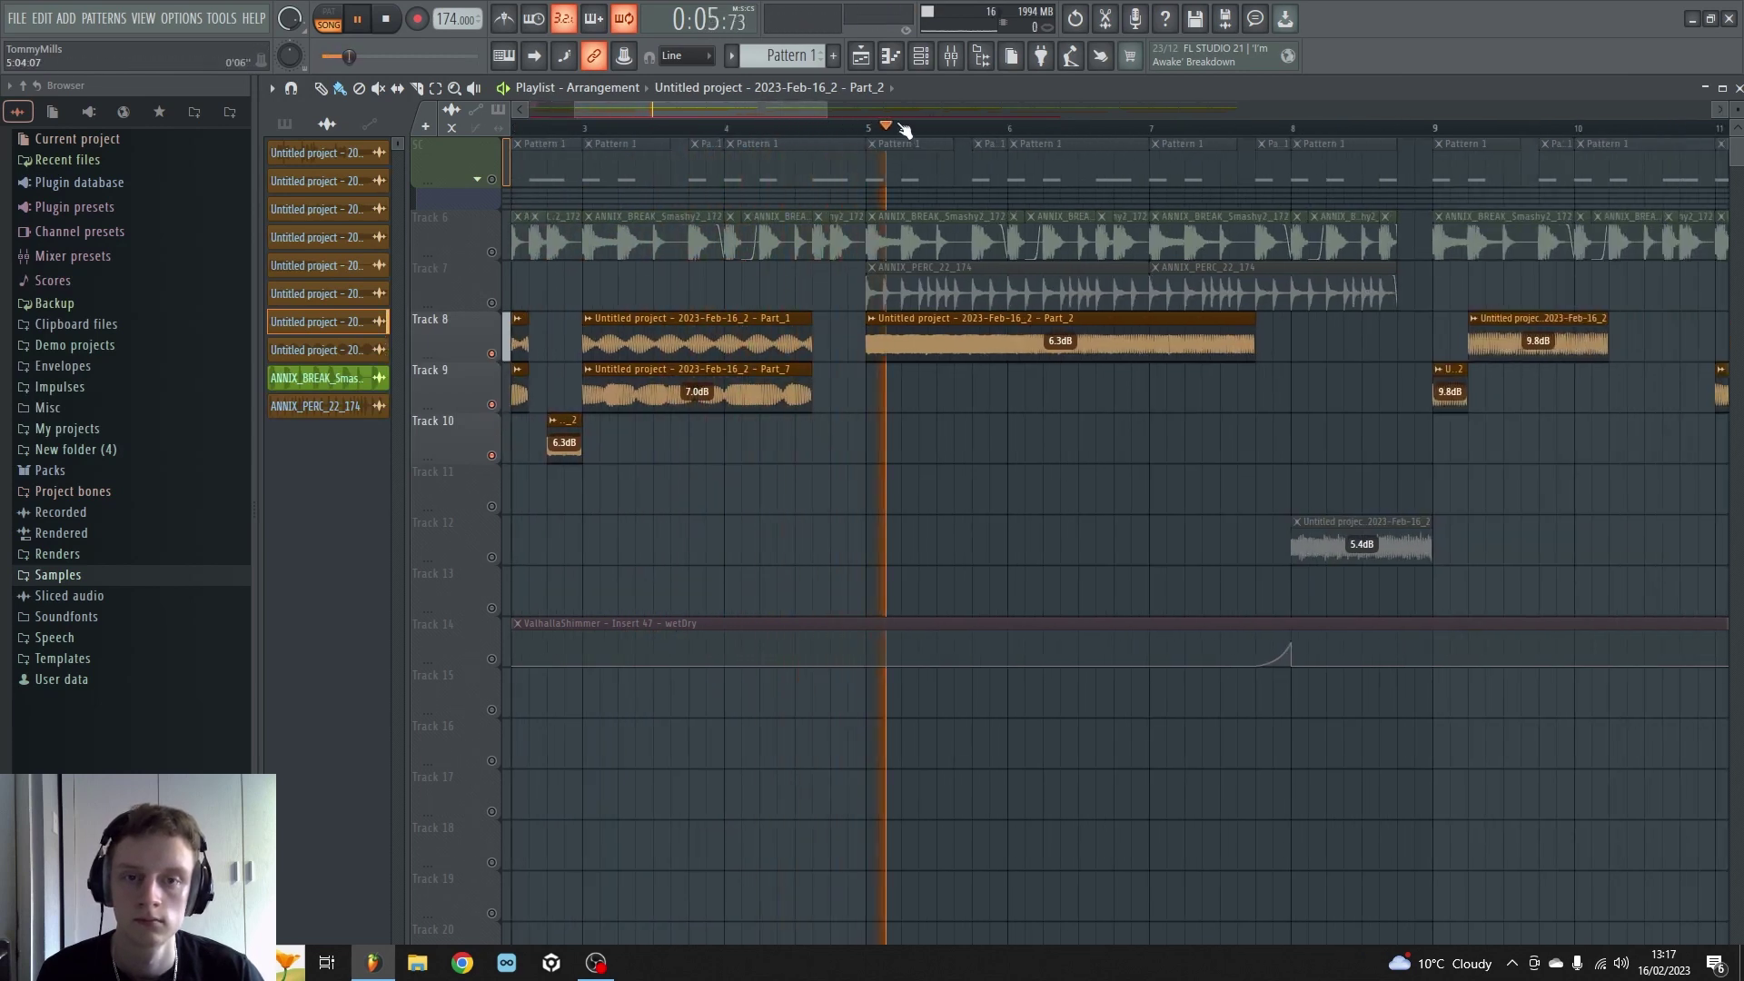
scroll(958, 118, down, 3)
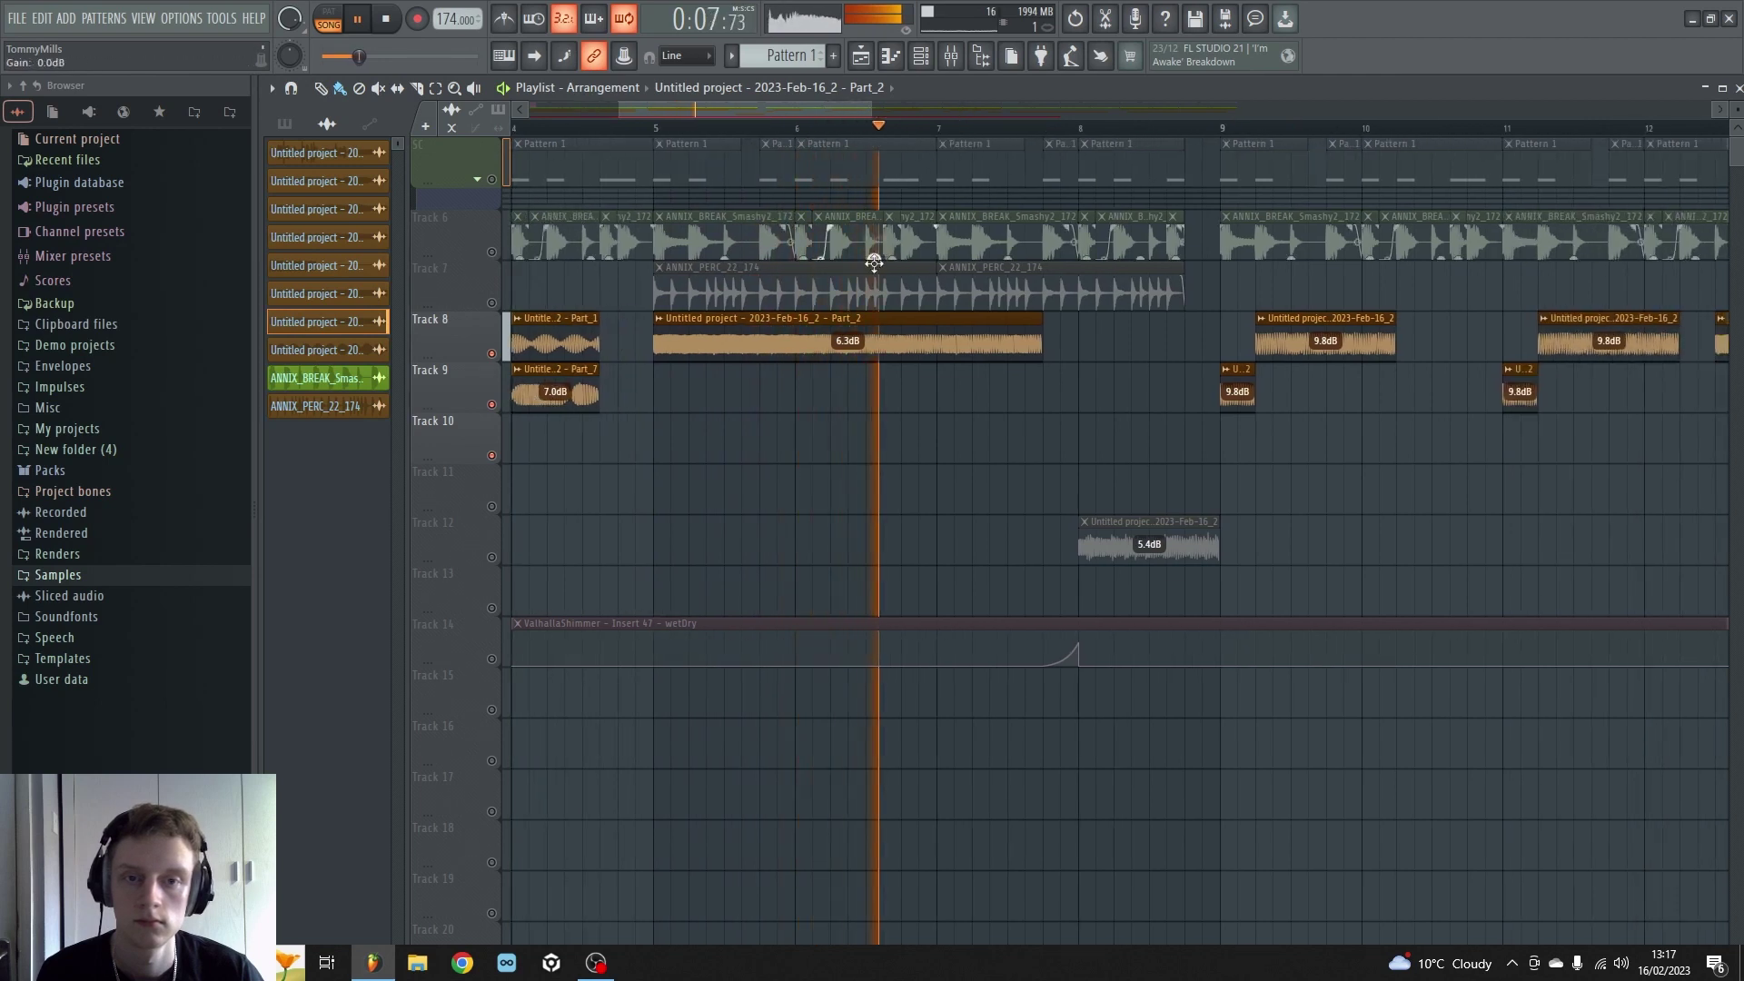
key(space)
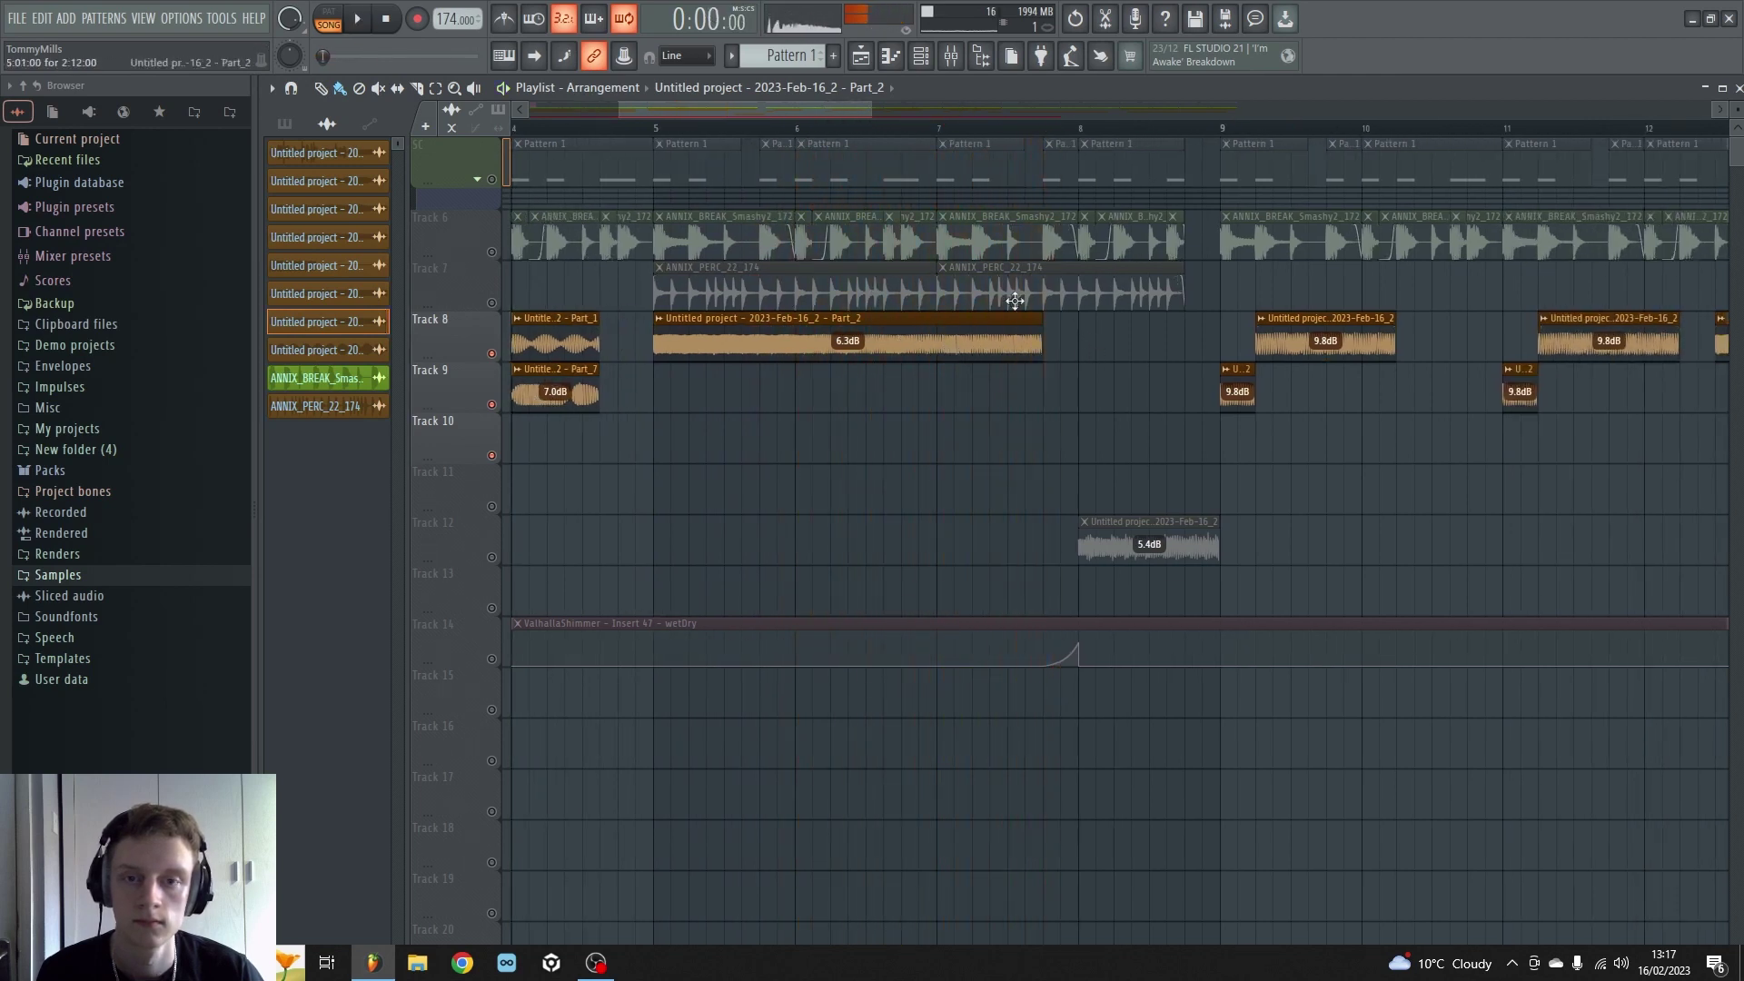
Step: Place the playhead at bar 5 and inspect the settings of the long Part_2 clip on Track 8
mouse_move(712, 316)
mouse_down()
mouse_move(713, 367)
mouse_move(713, 312)
mouse_up()
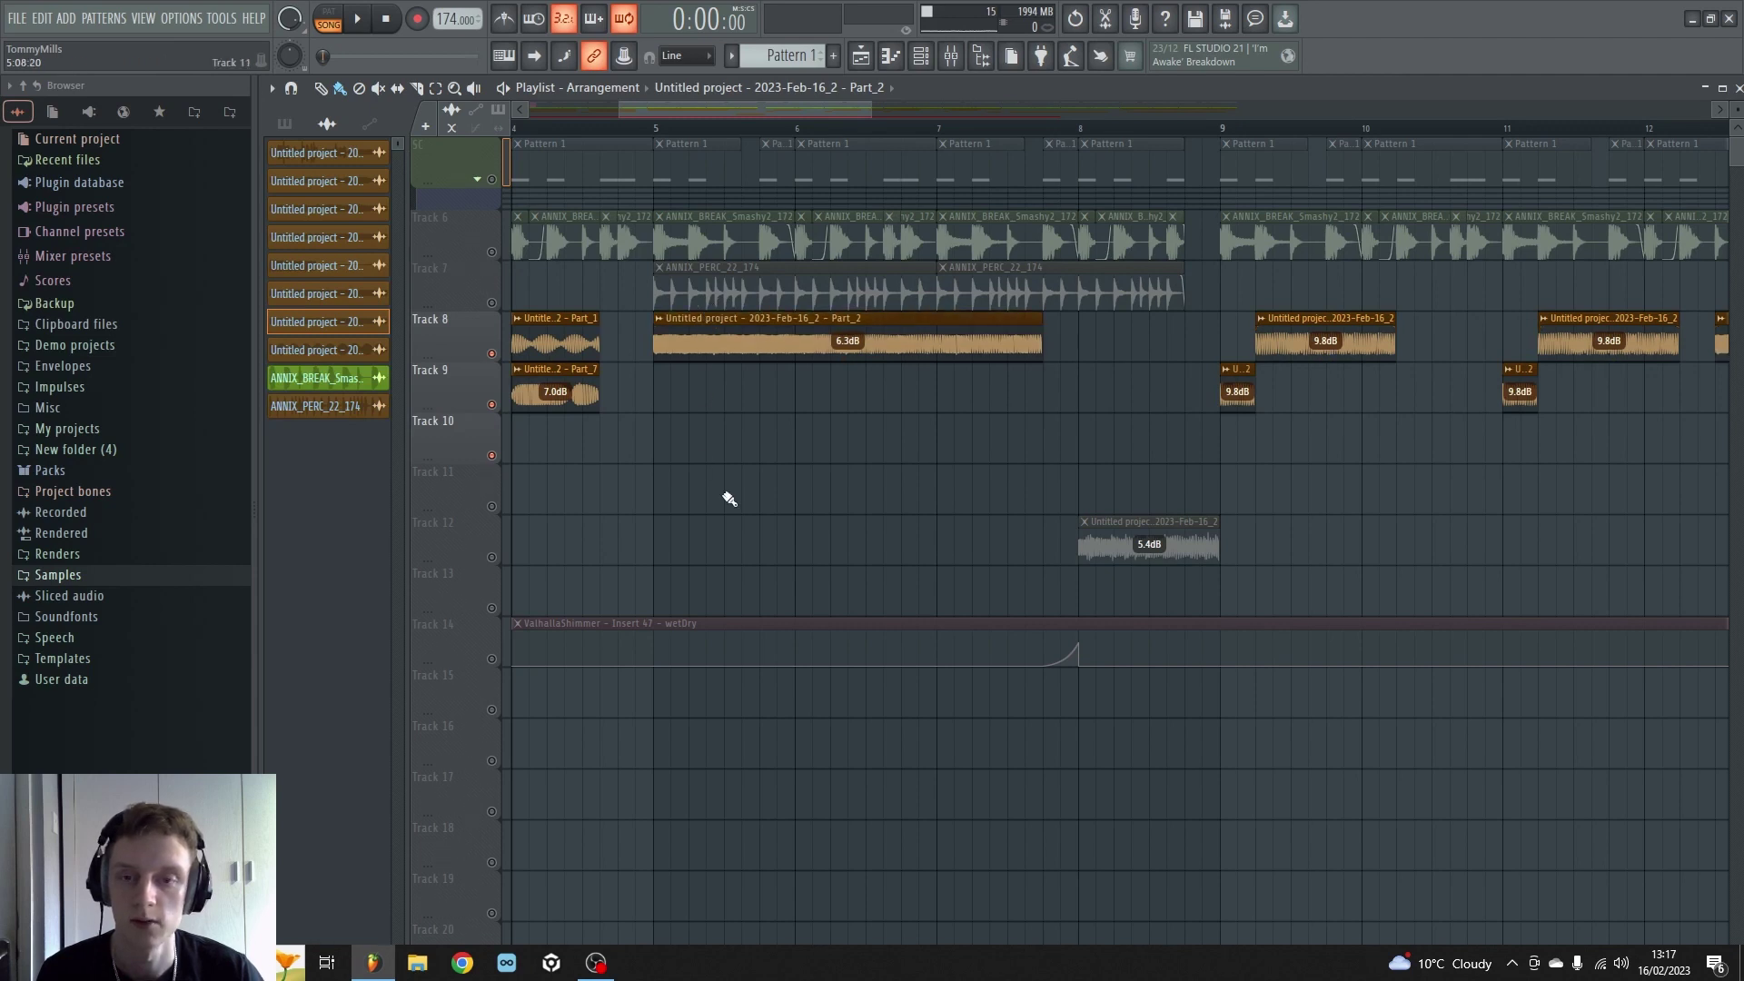
click(654, 128)
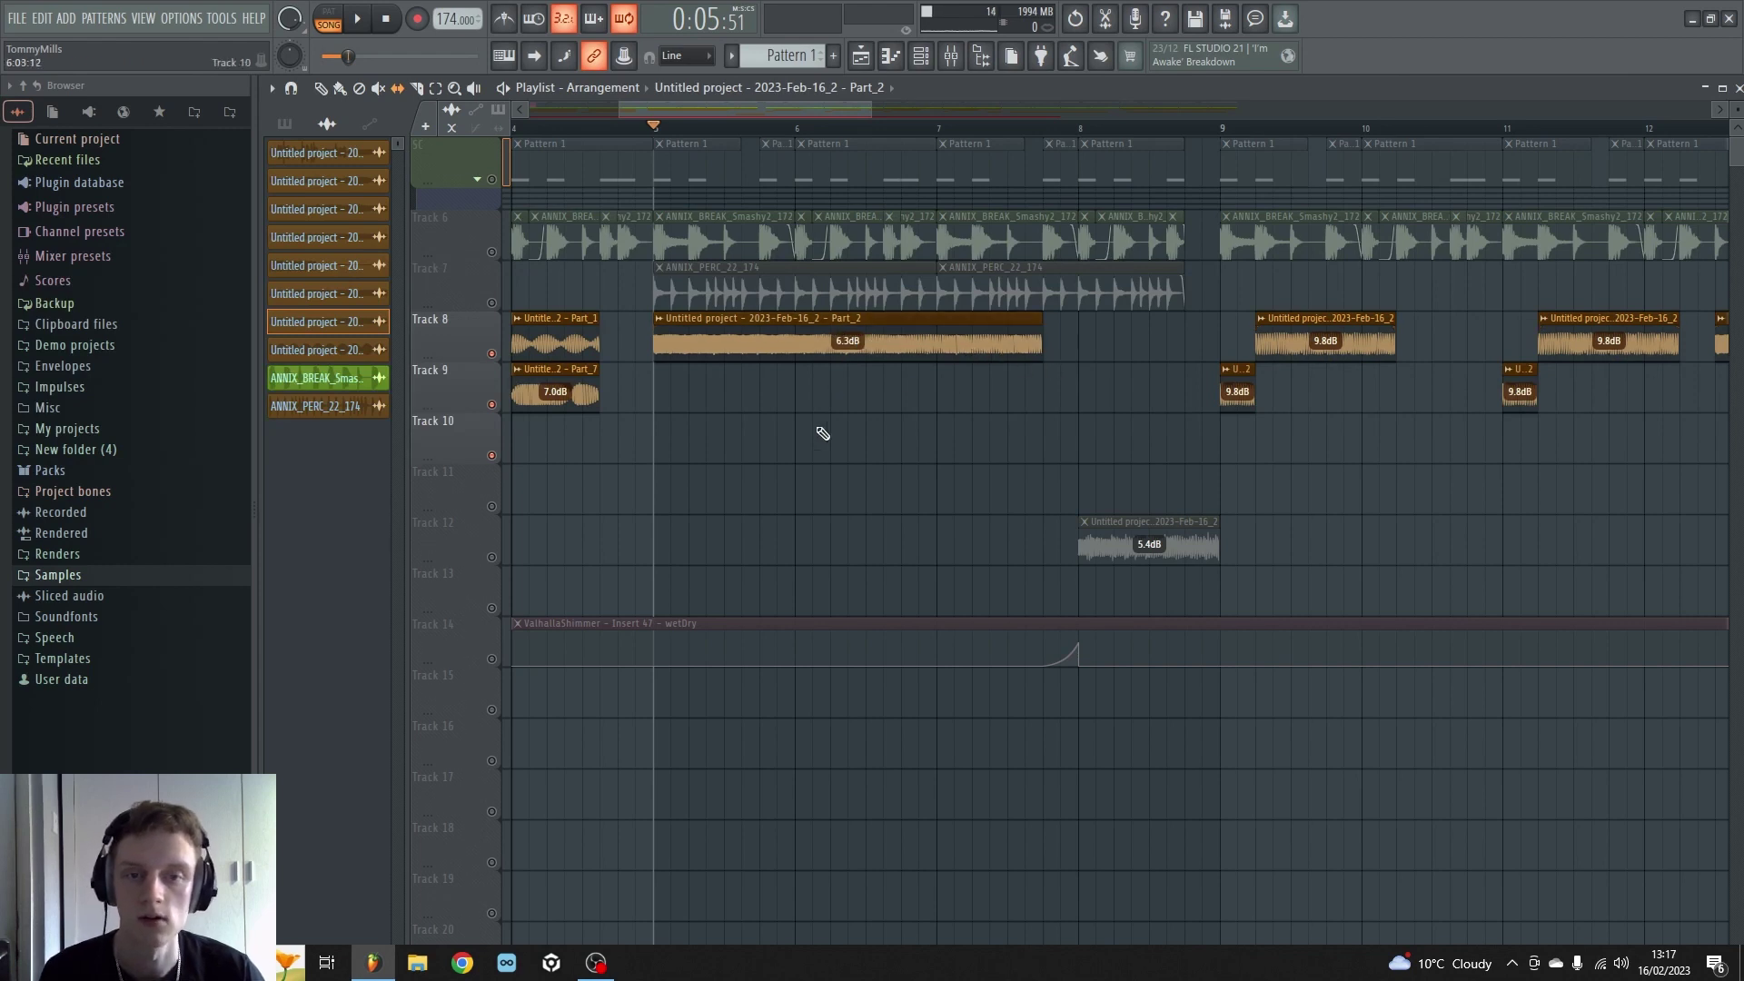
double_click(935, 329)
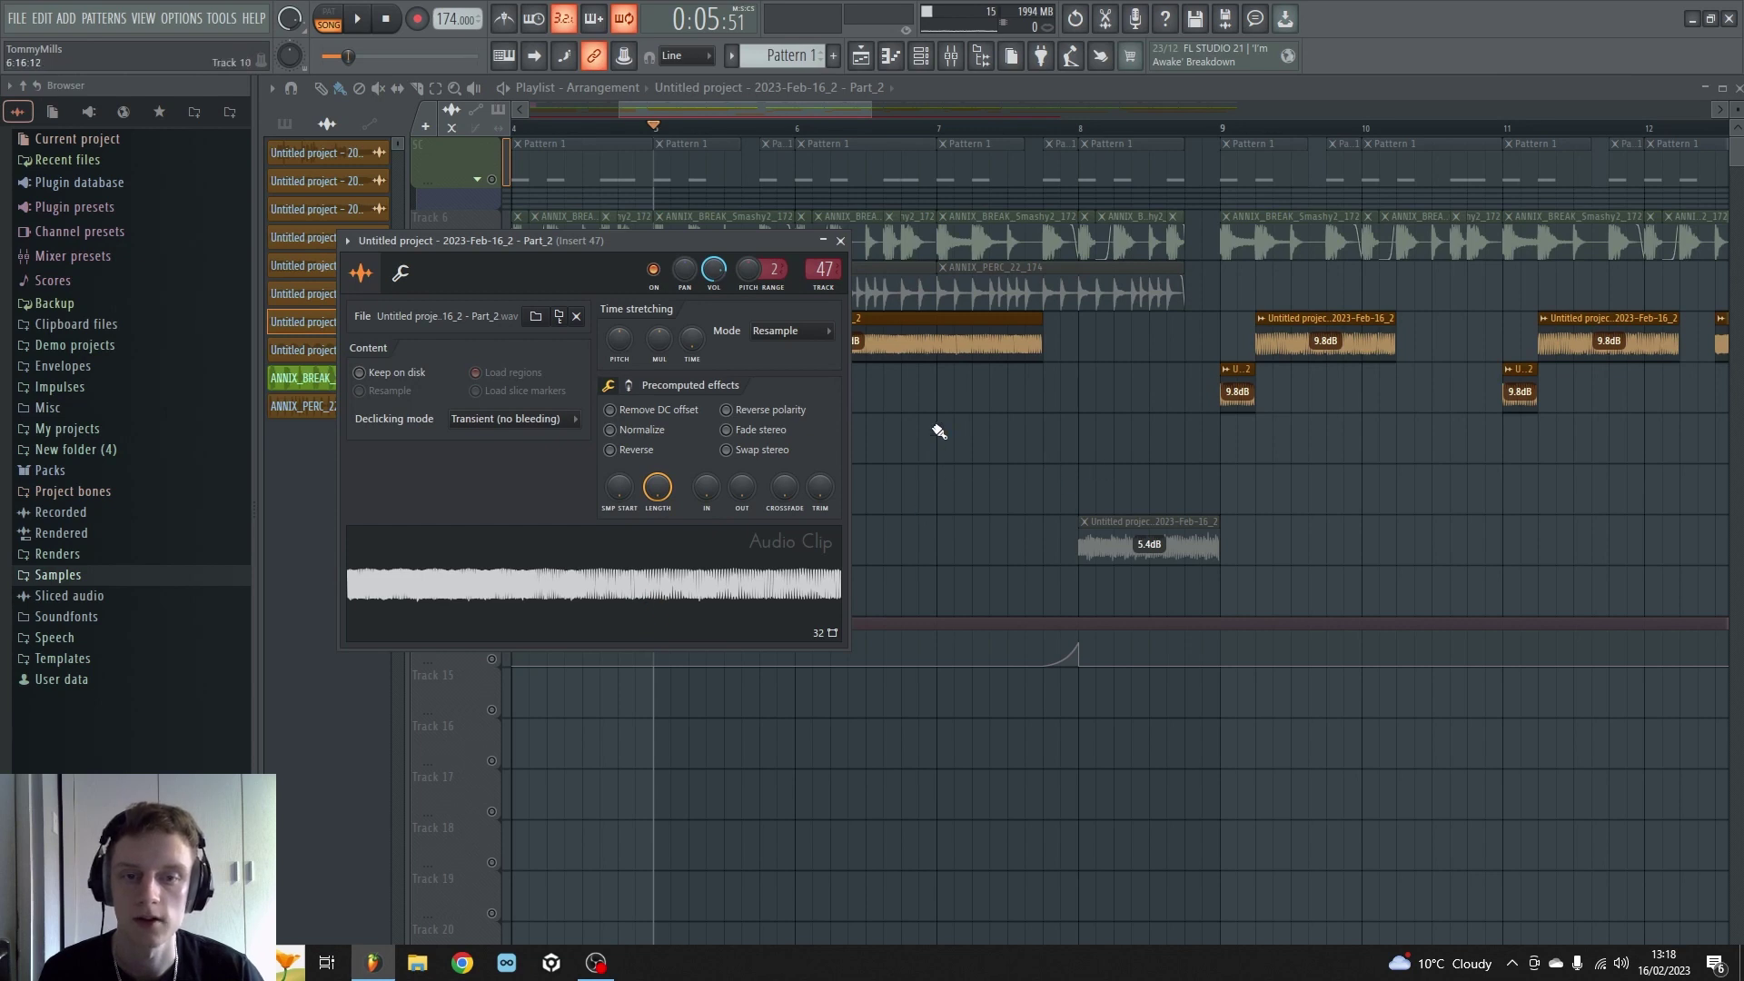
key(Escape)
scroll(677, 134, down, 3)
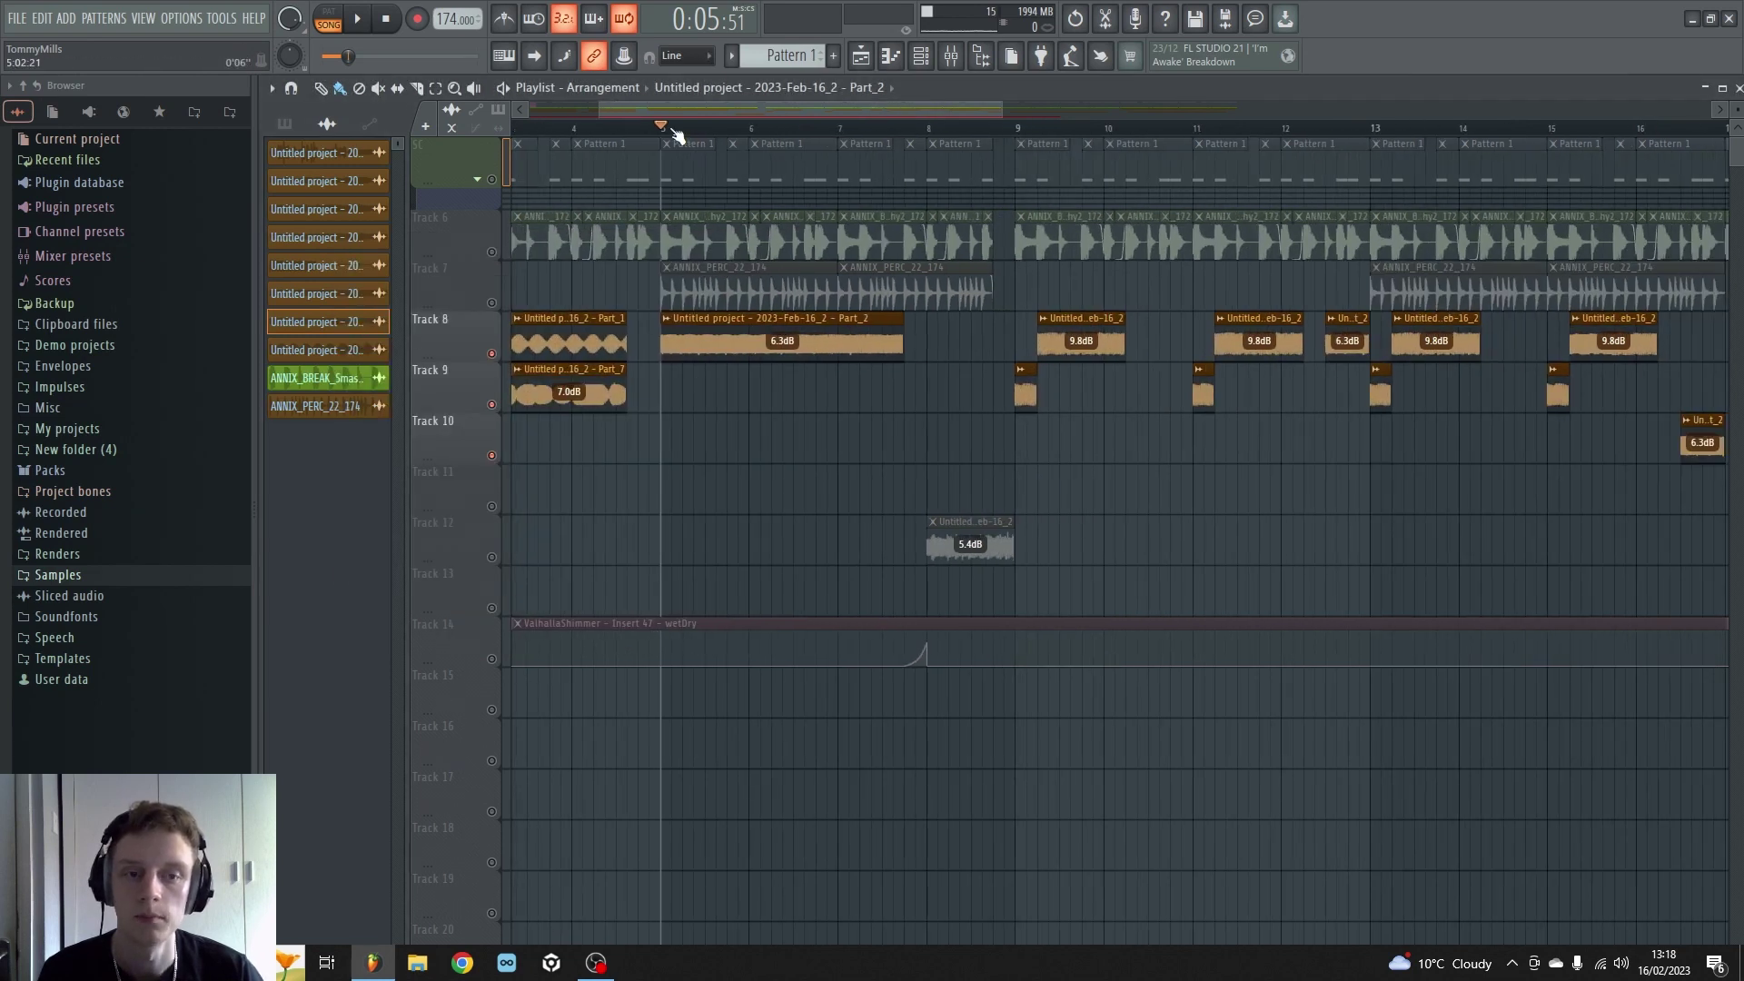
scroll(676, 135, up, 4)
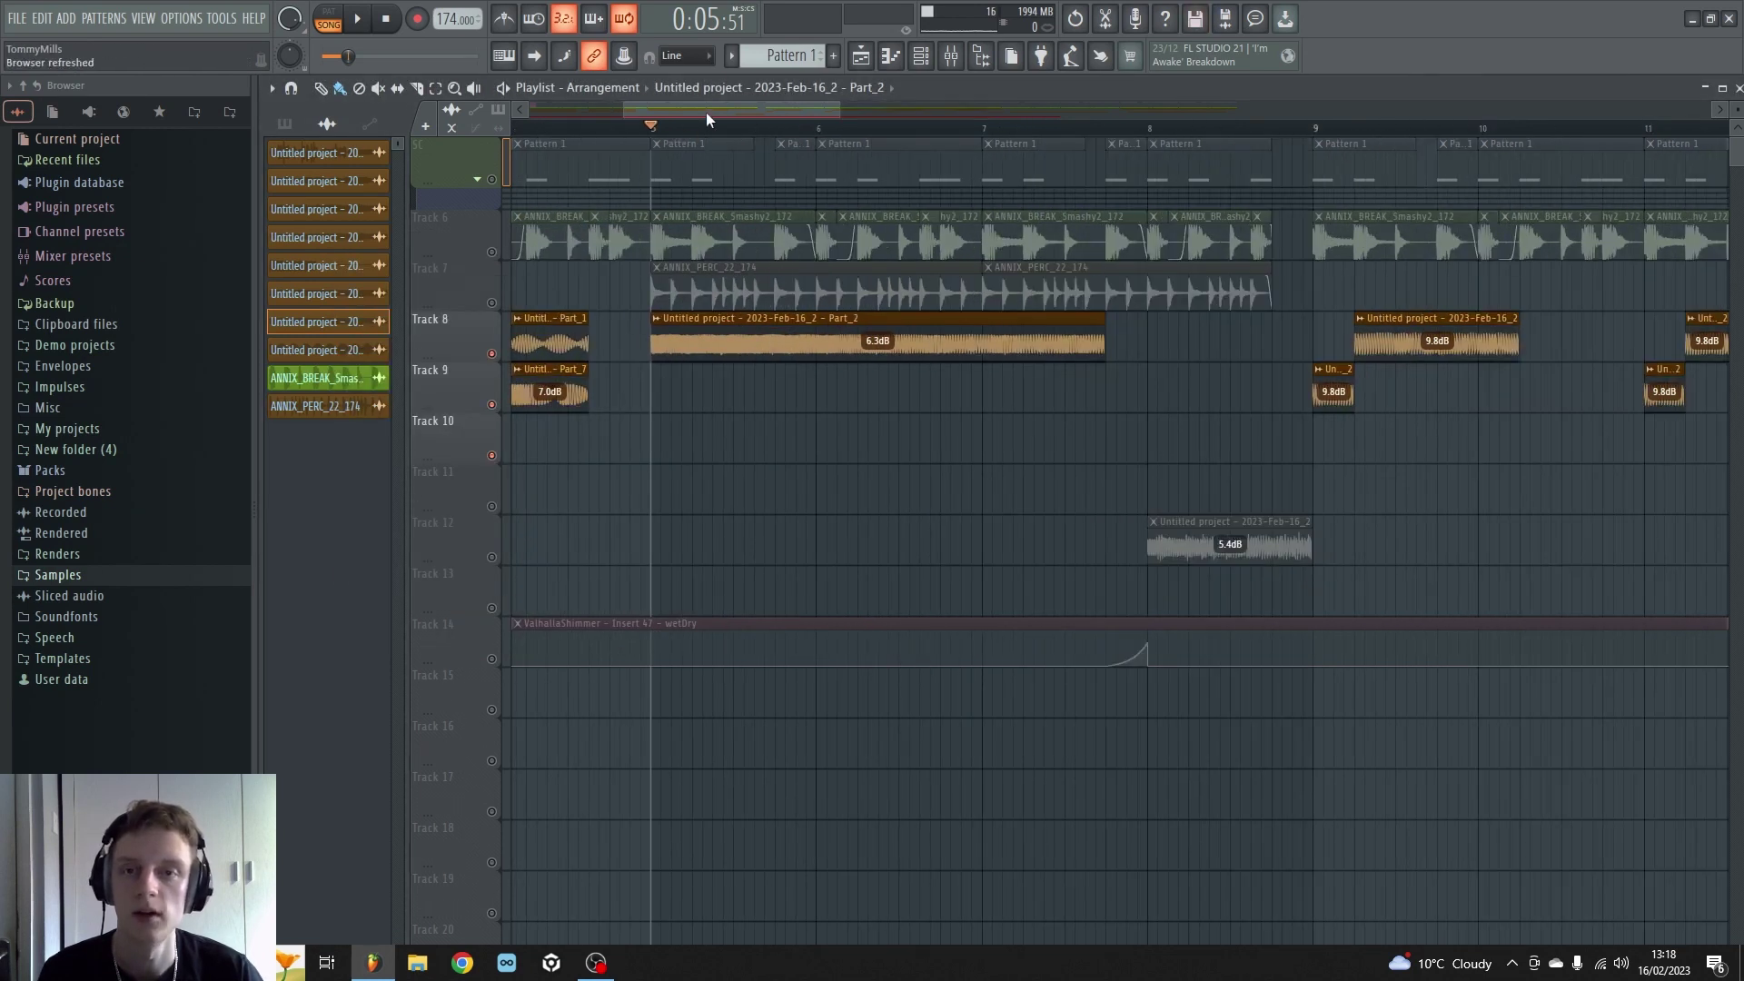
drag(706, 112, 719, 117)
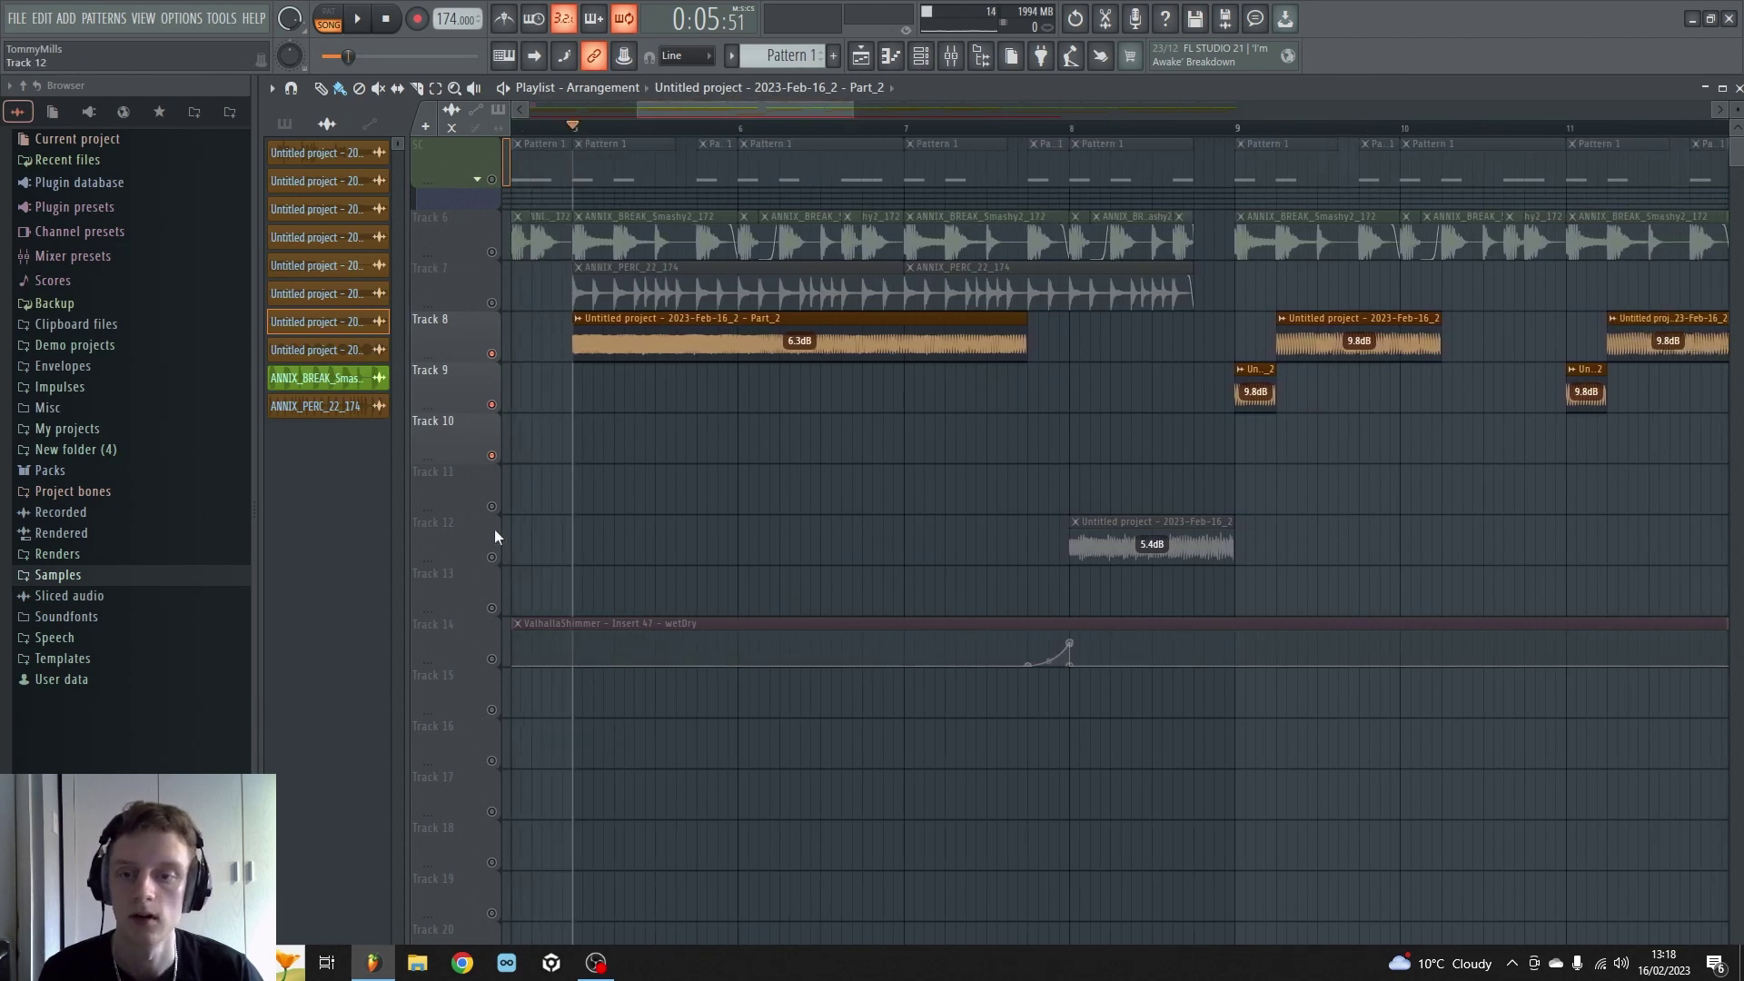
Step: Unmute Track 12 and play its bass clip from bar 8
click(491, 558)
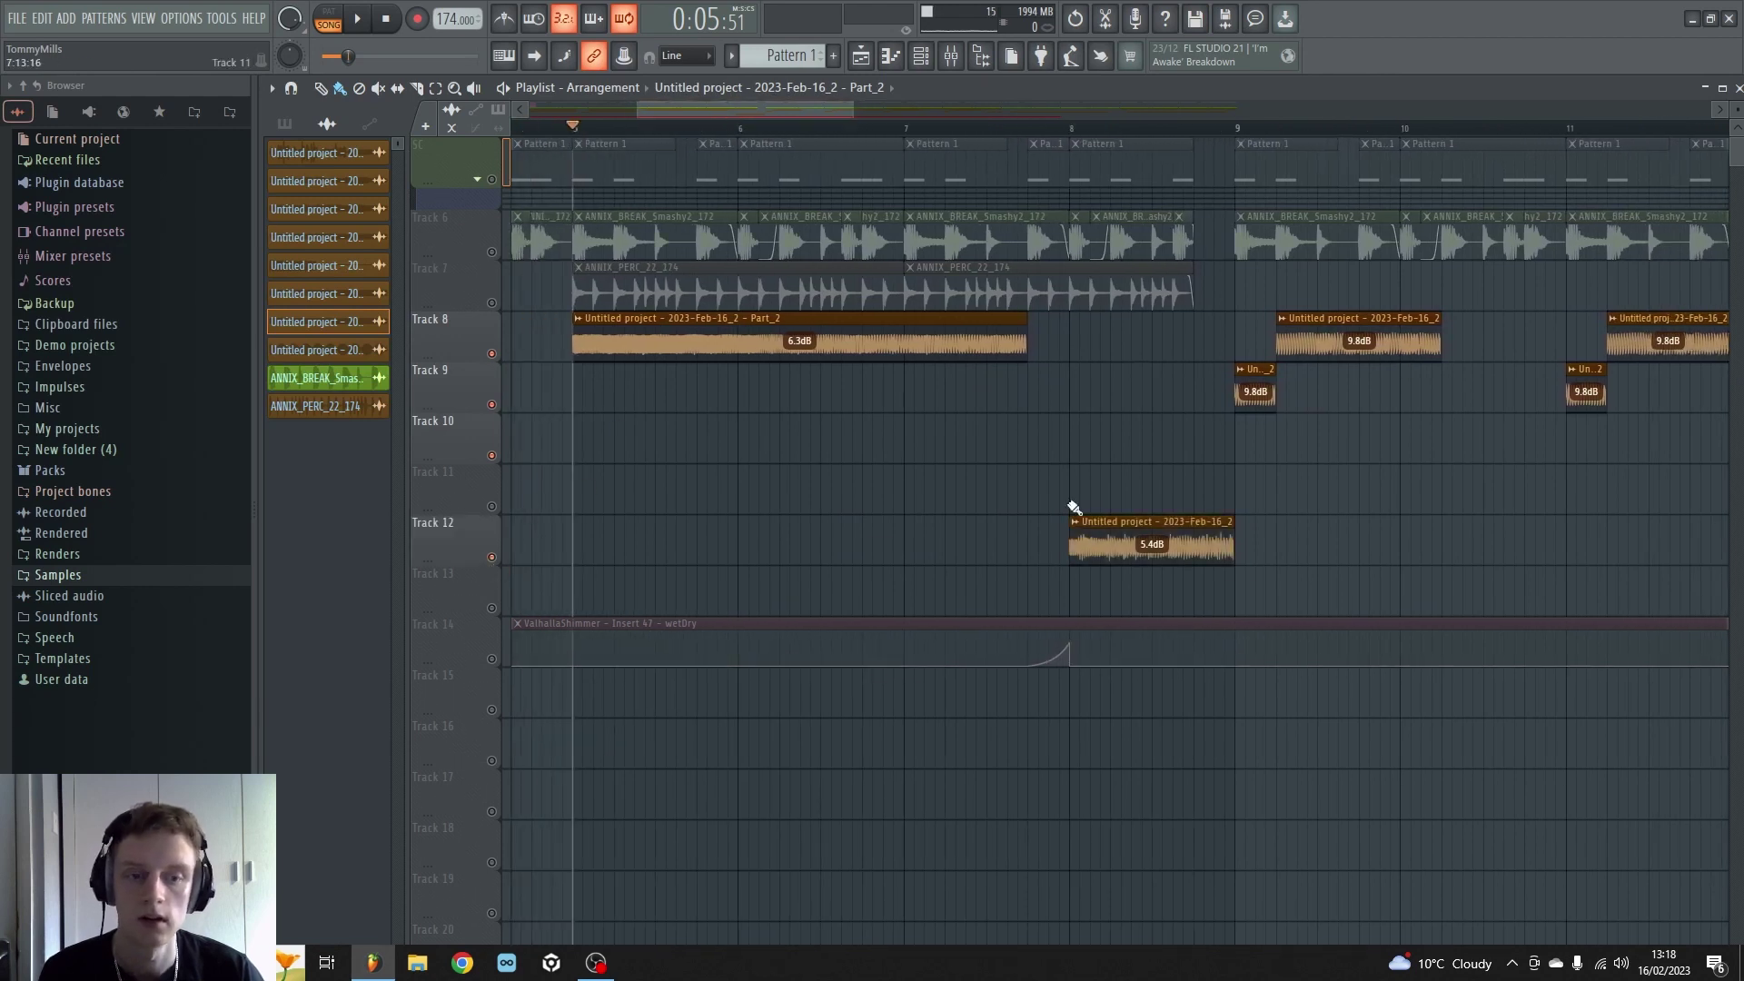
click(1072, 134)
key(space)
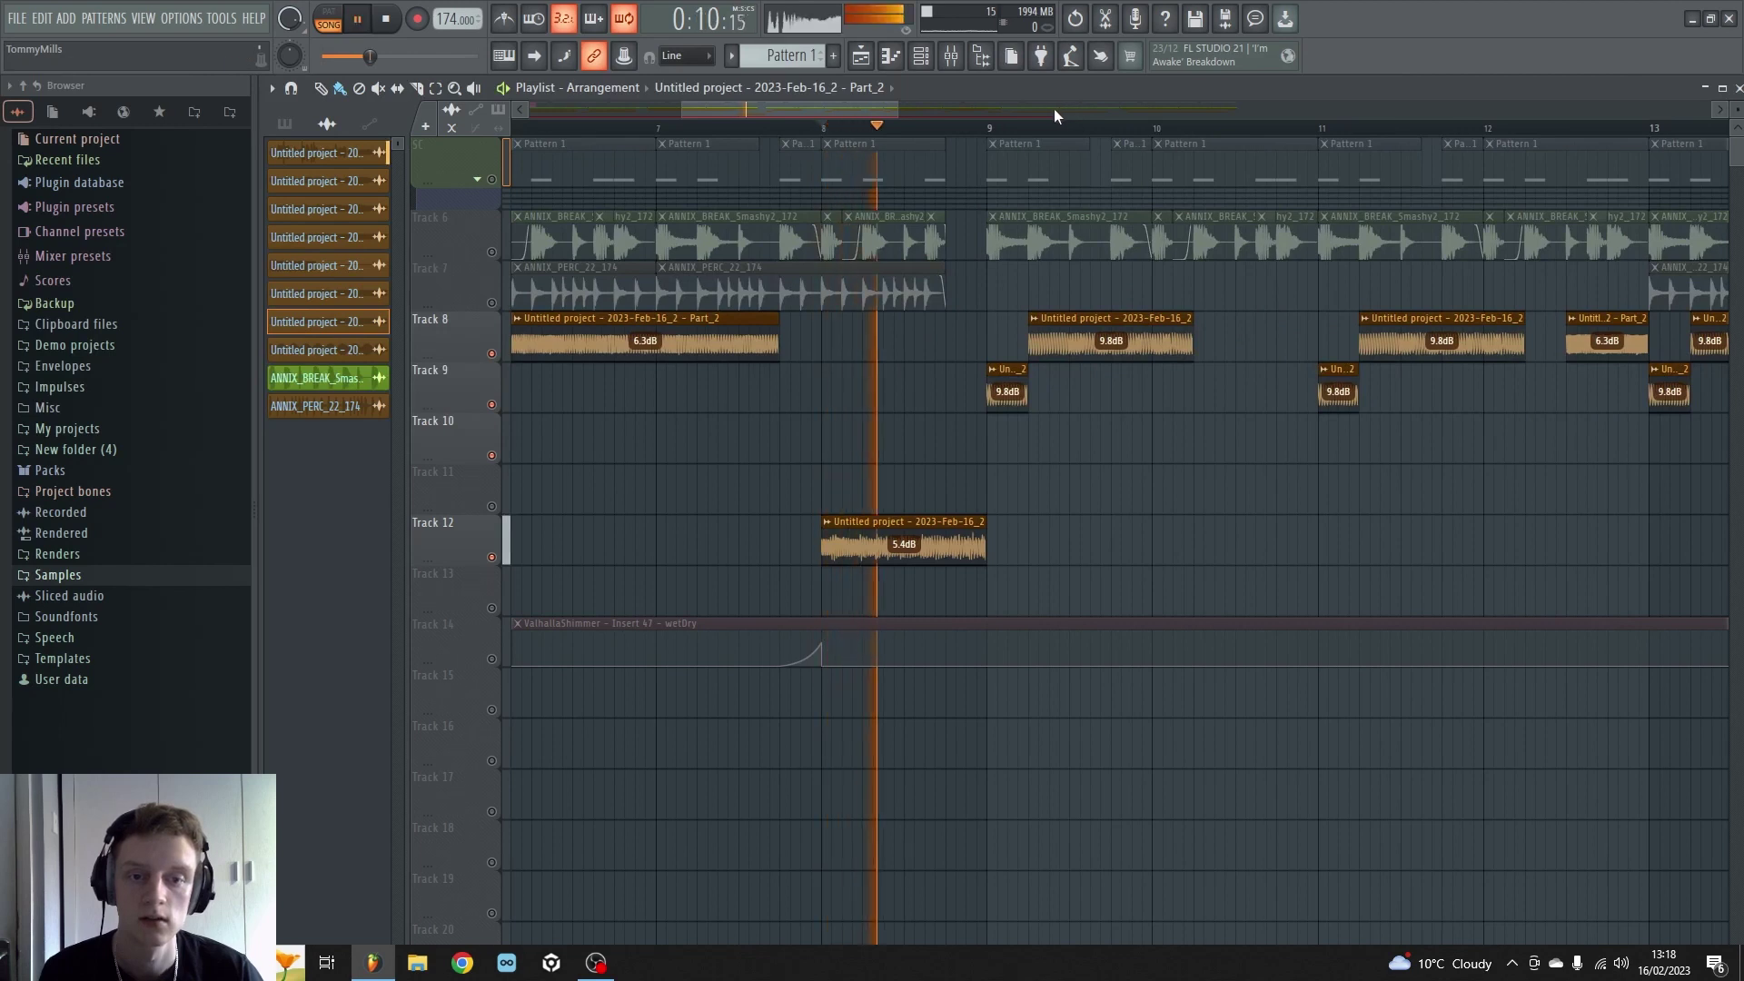
key(space)
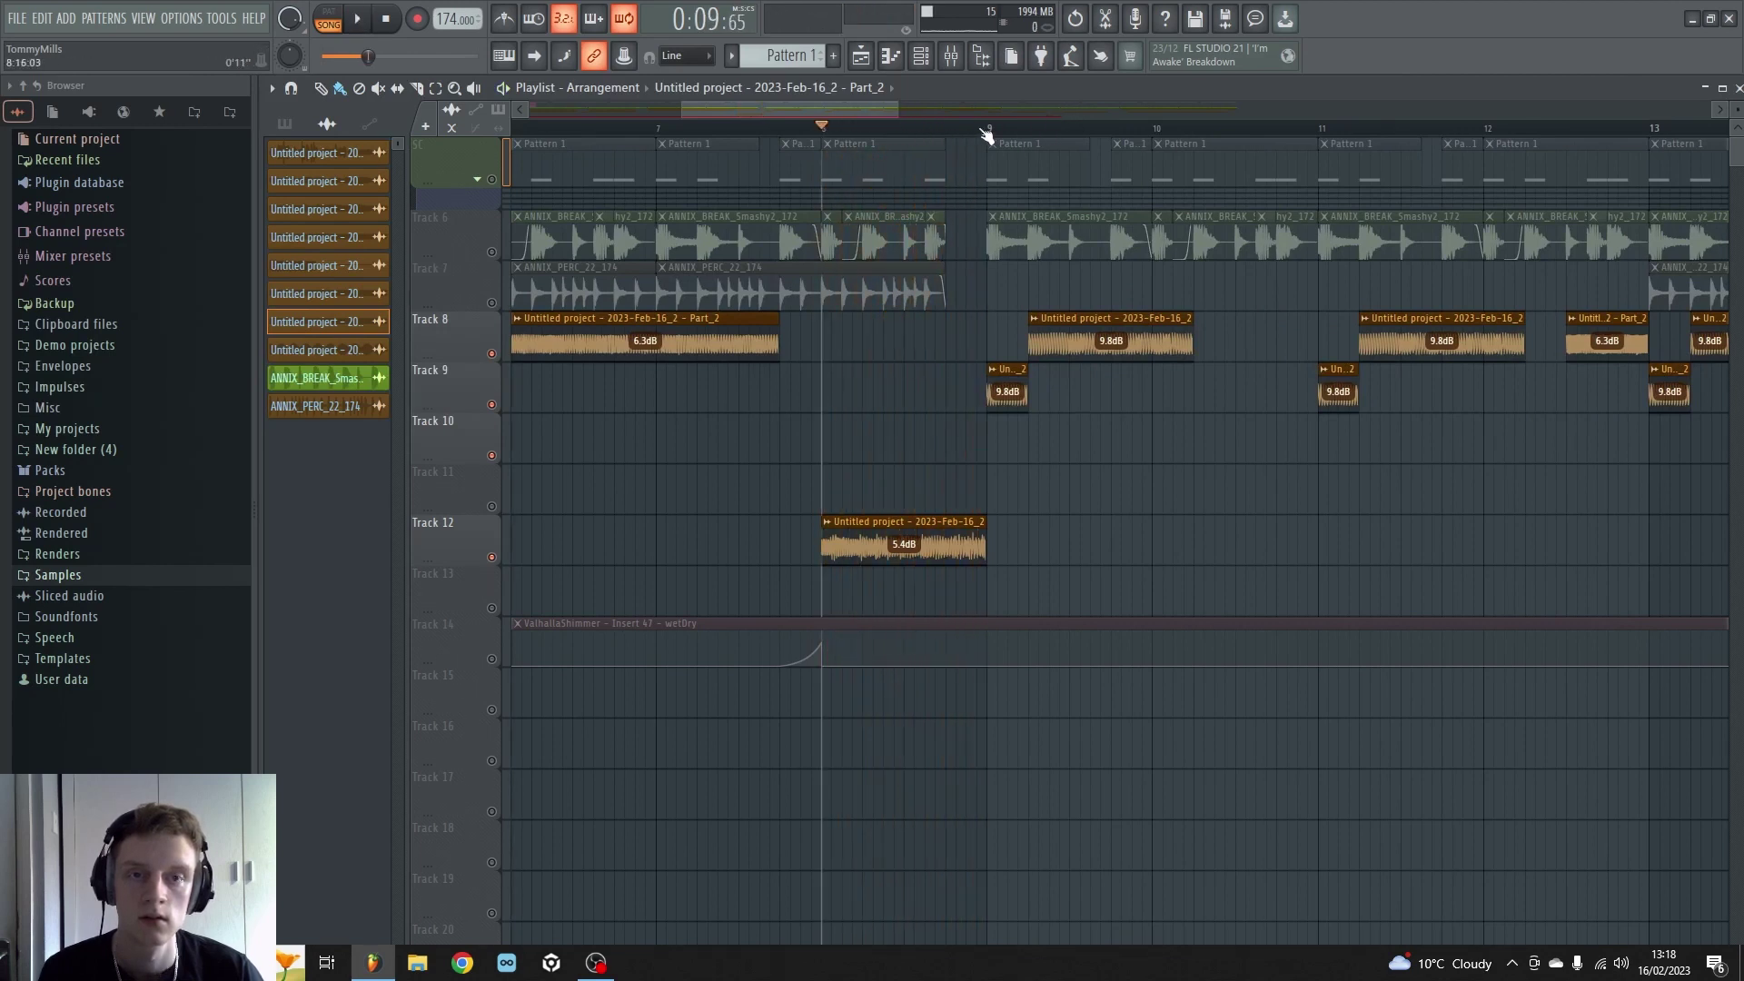
Step: Place the playhead at bar 9 and audition the short bass clip on Track 9 up close
click(986, 135)
scroll(1017, 109, right, 2)
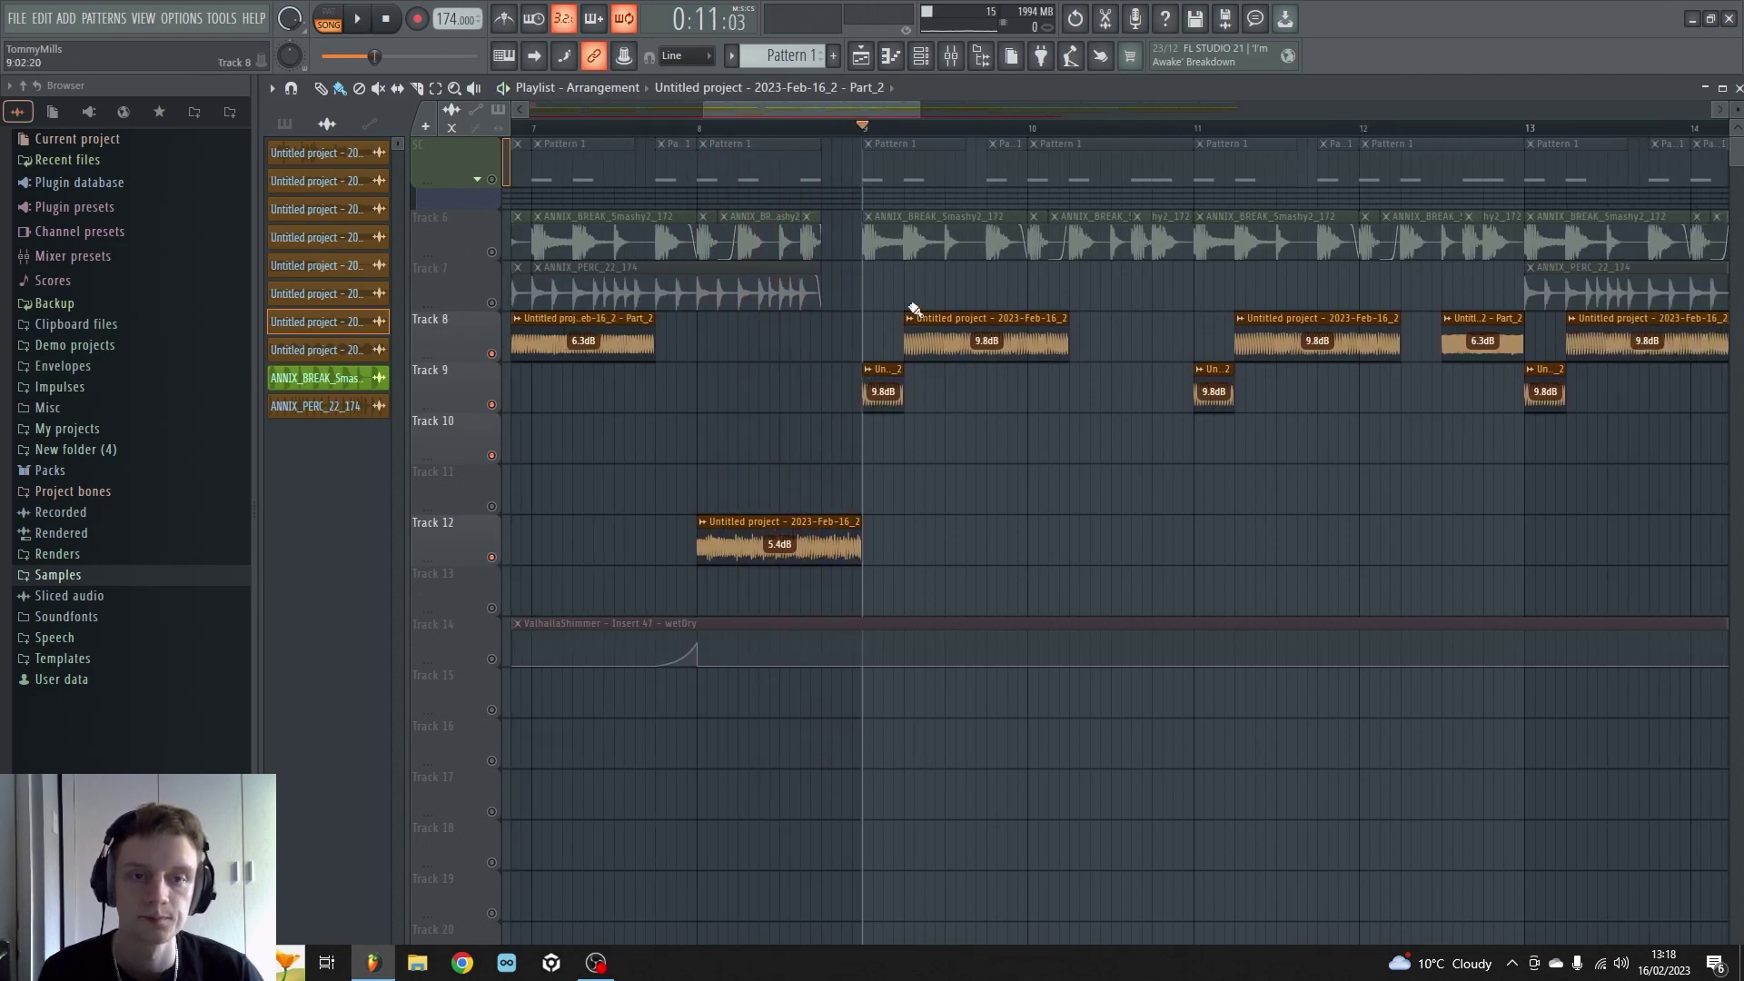
scroll(965, 145, up, 3)
key(space)
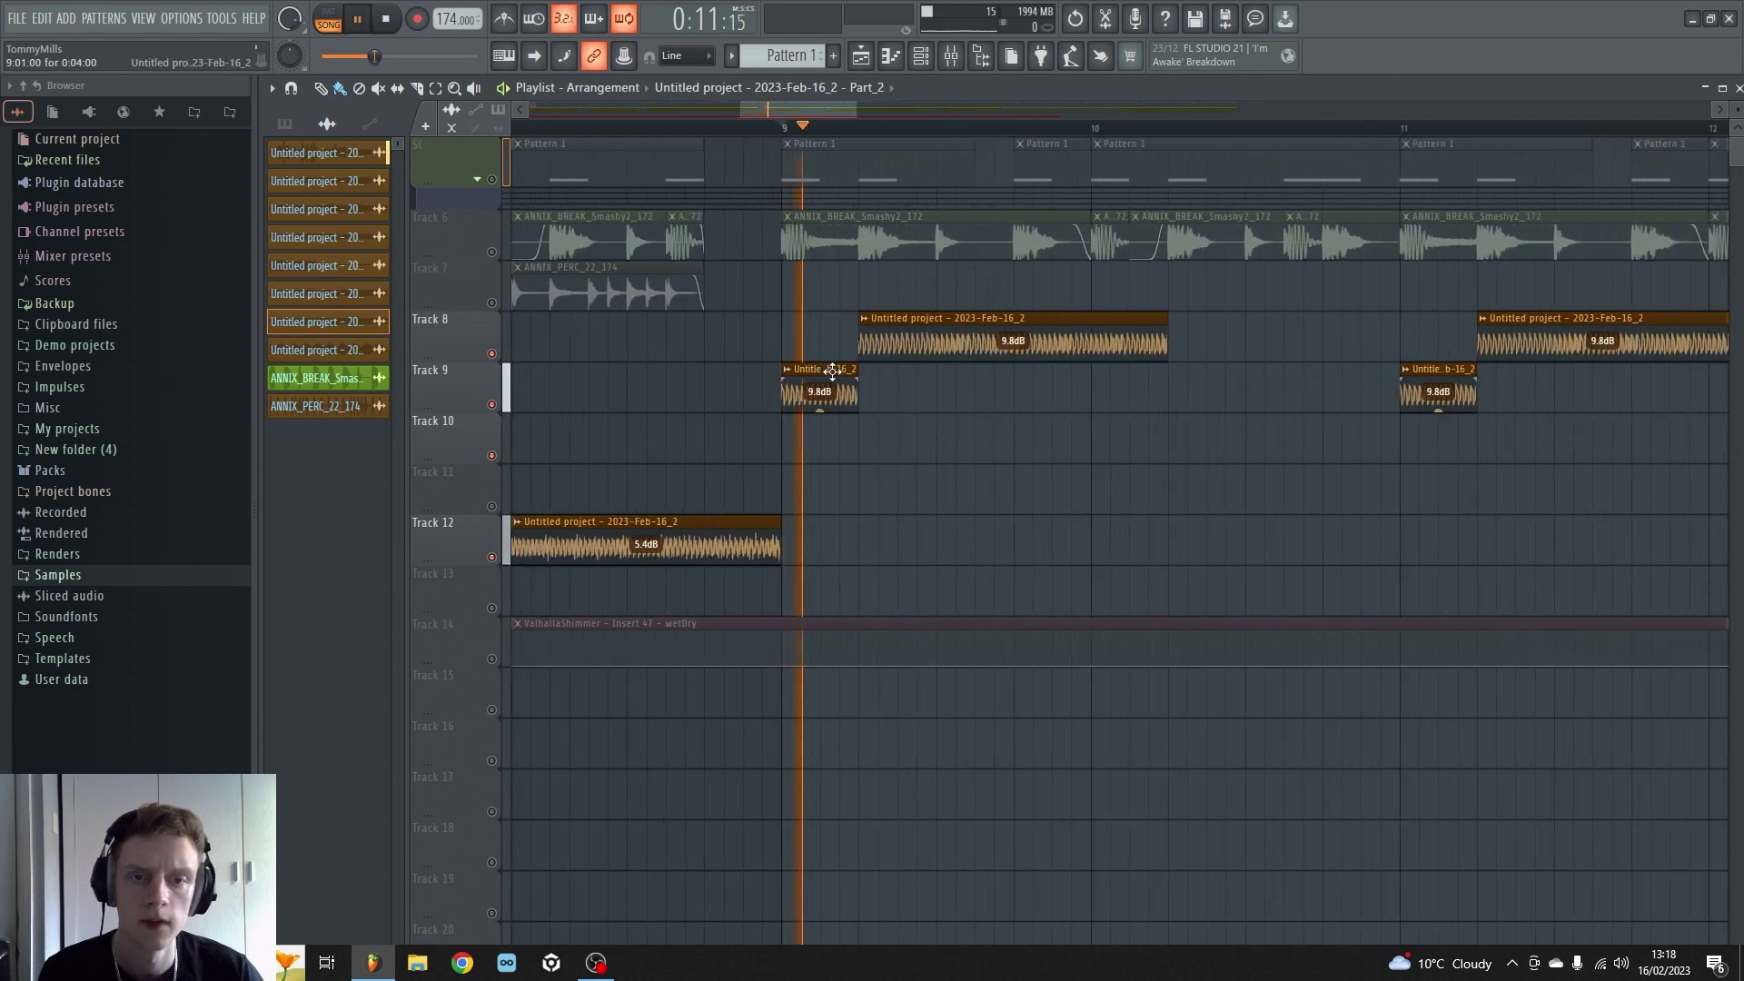
key(space)
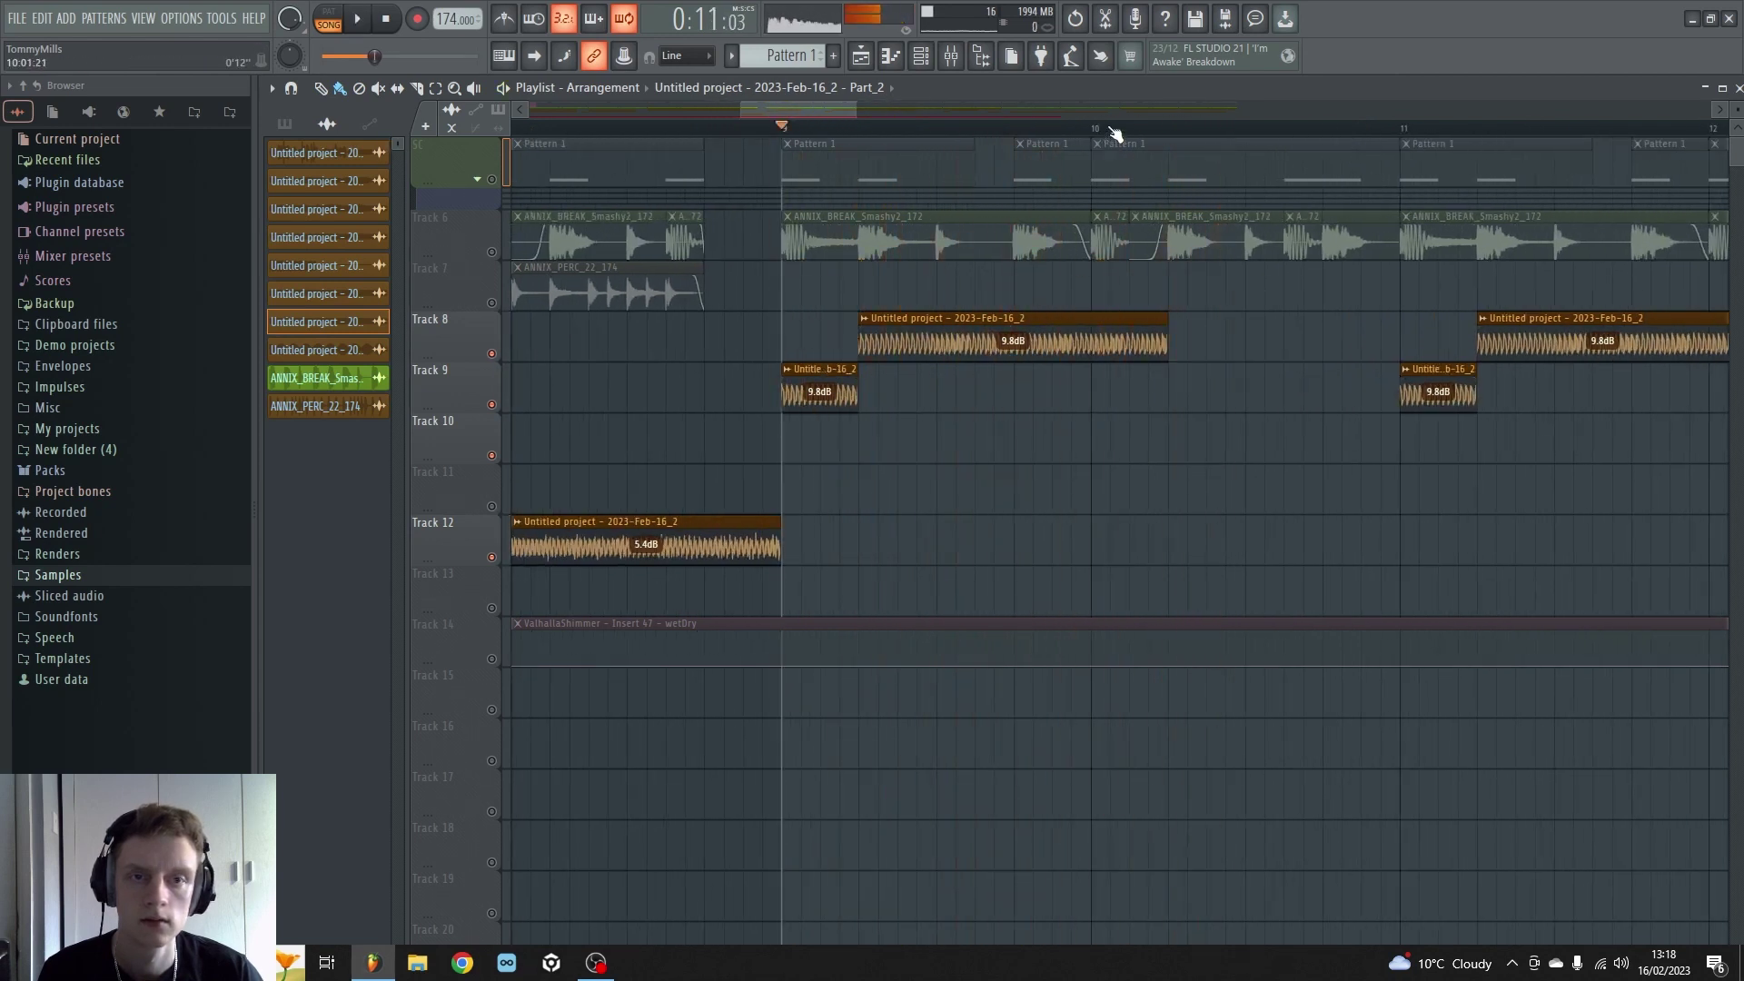
Step: Replay the bass clips from bar 9 past bar 10 and inspect the Track 8 clip's source recording
scroll(1108, 132, down, 3)
key(space)
scroll(1098, 111, right, 2)
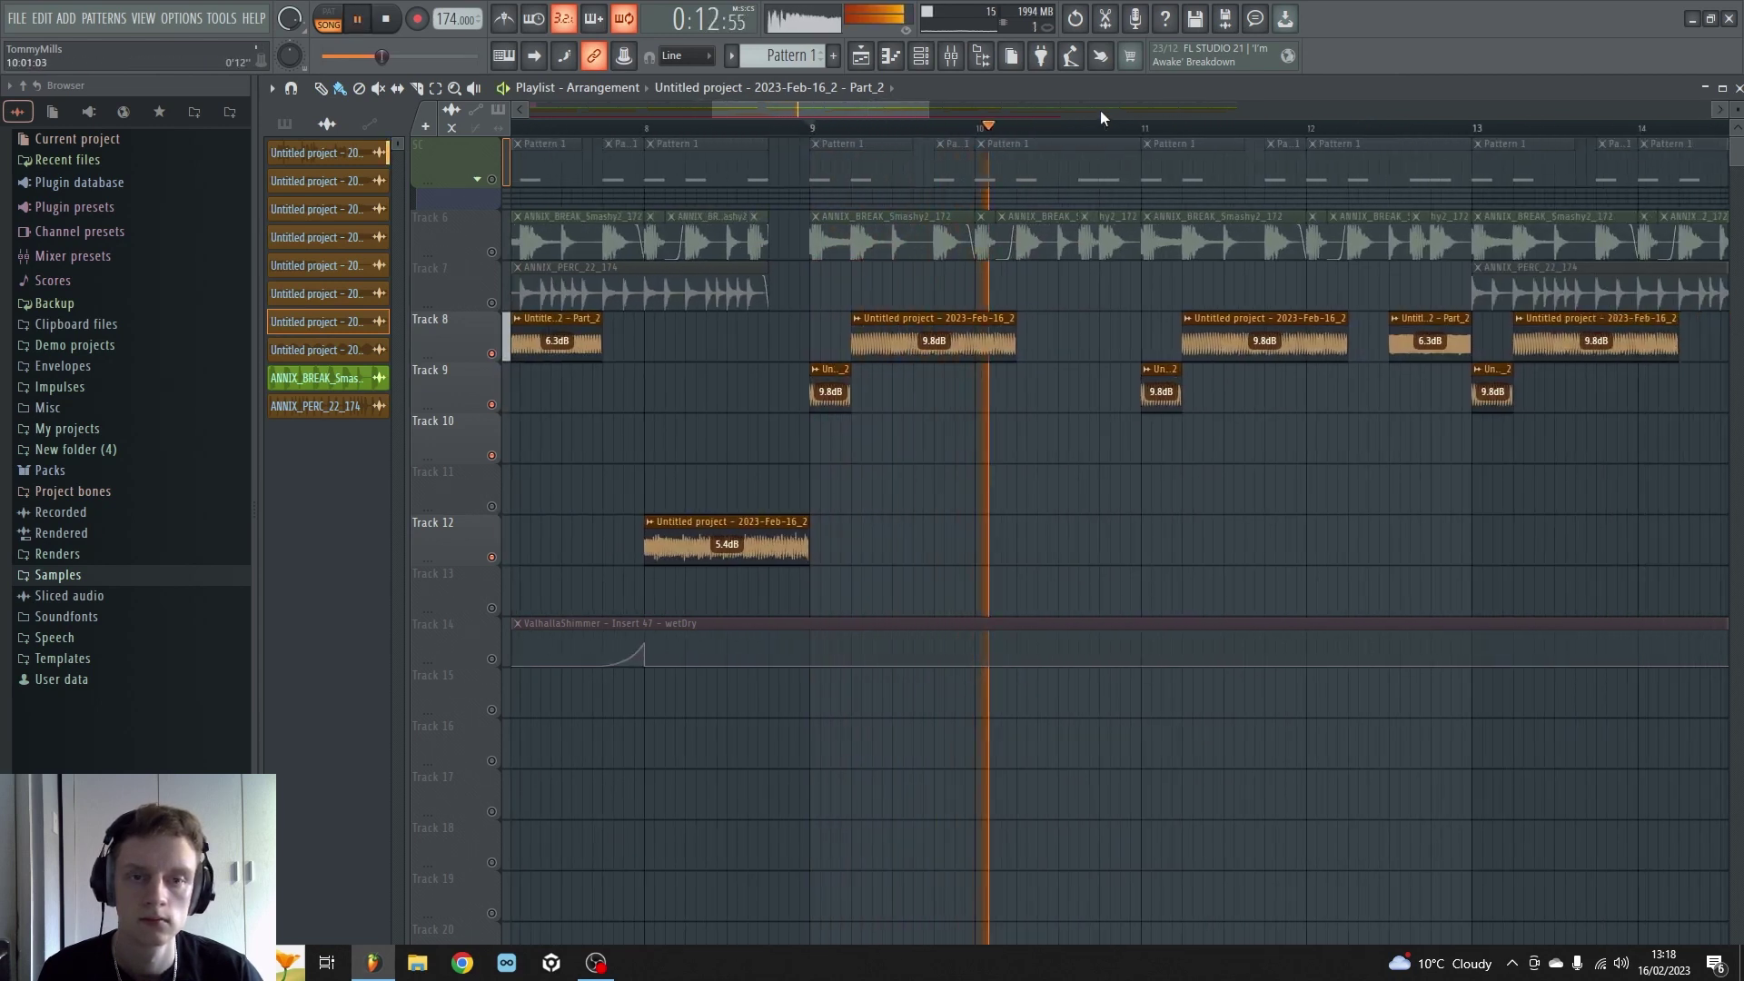
key(space)
scroll(1071, 127, right, 3)
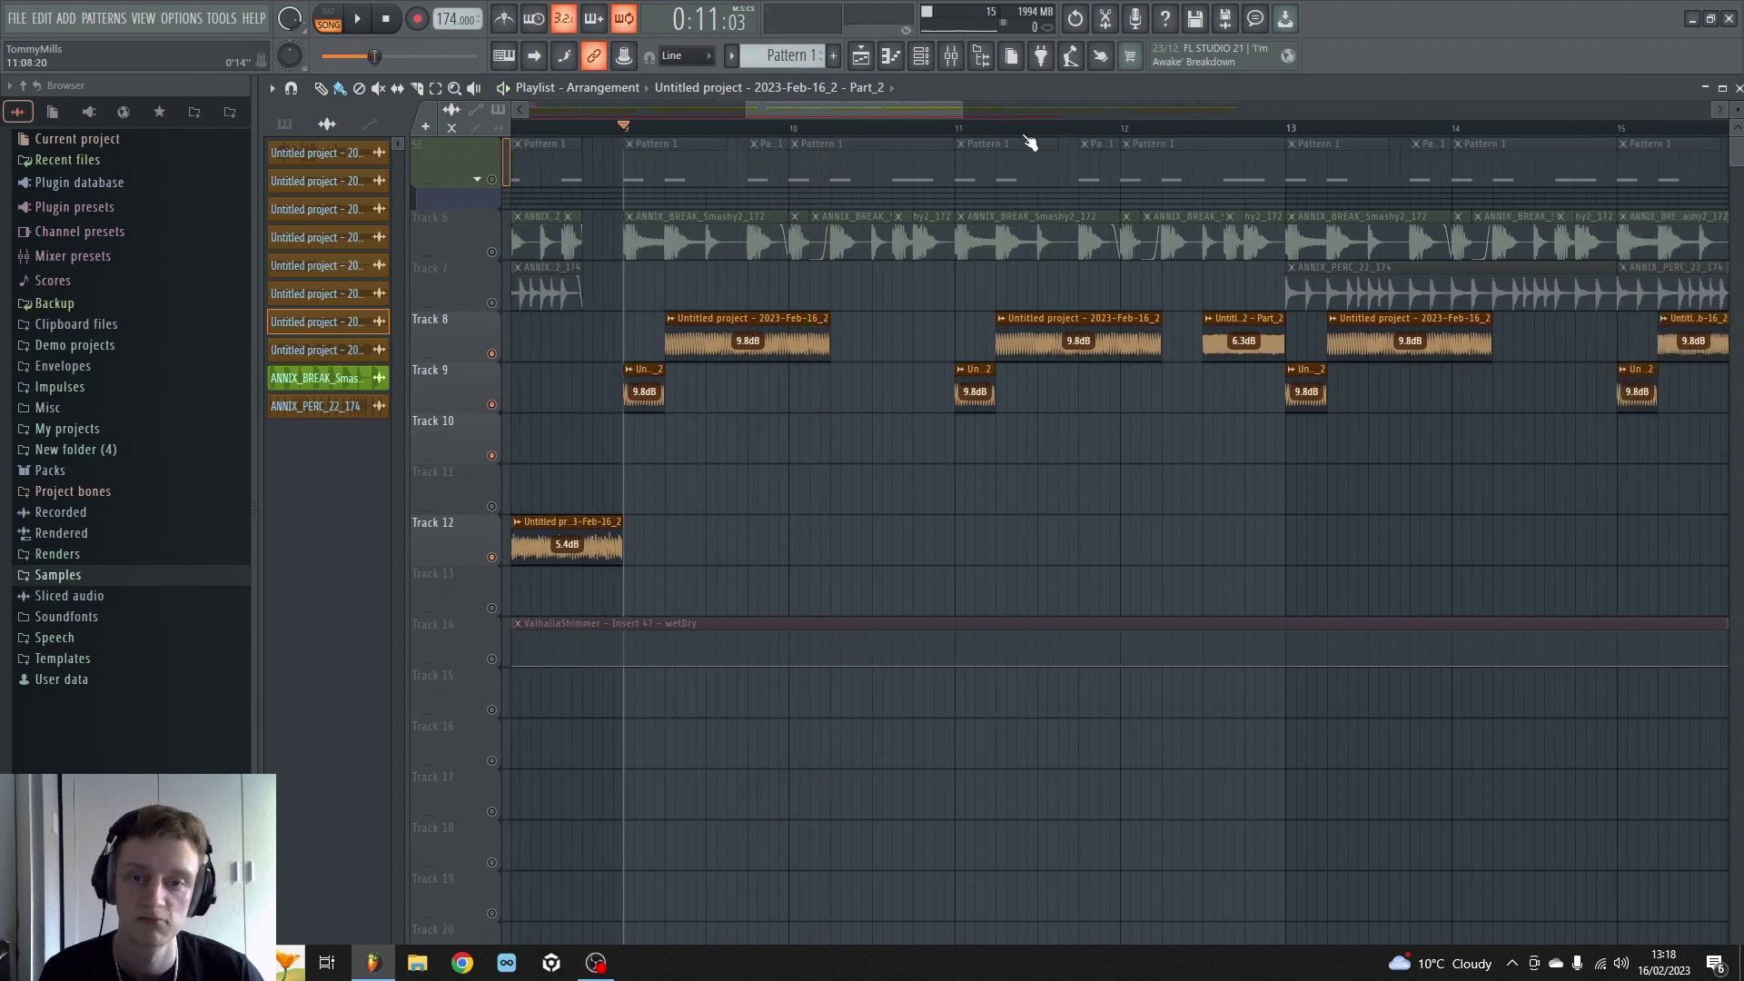
double_click(704, 353)
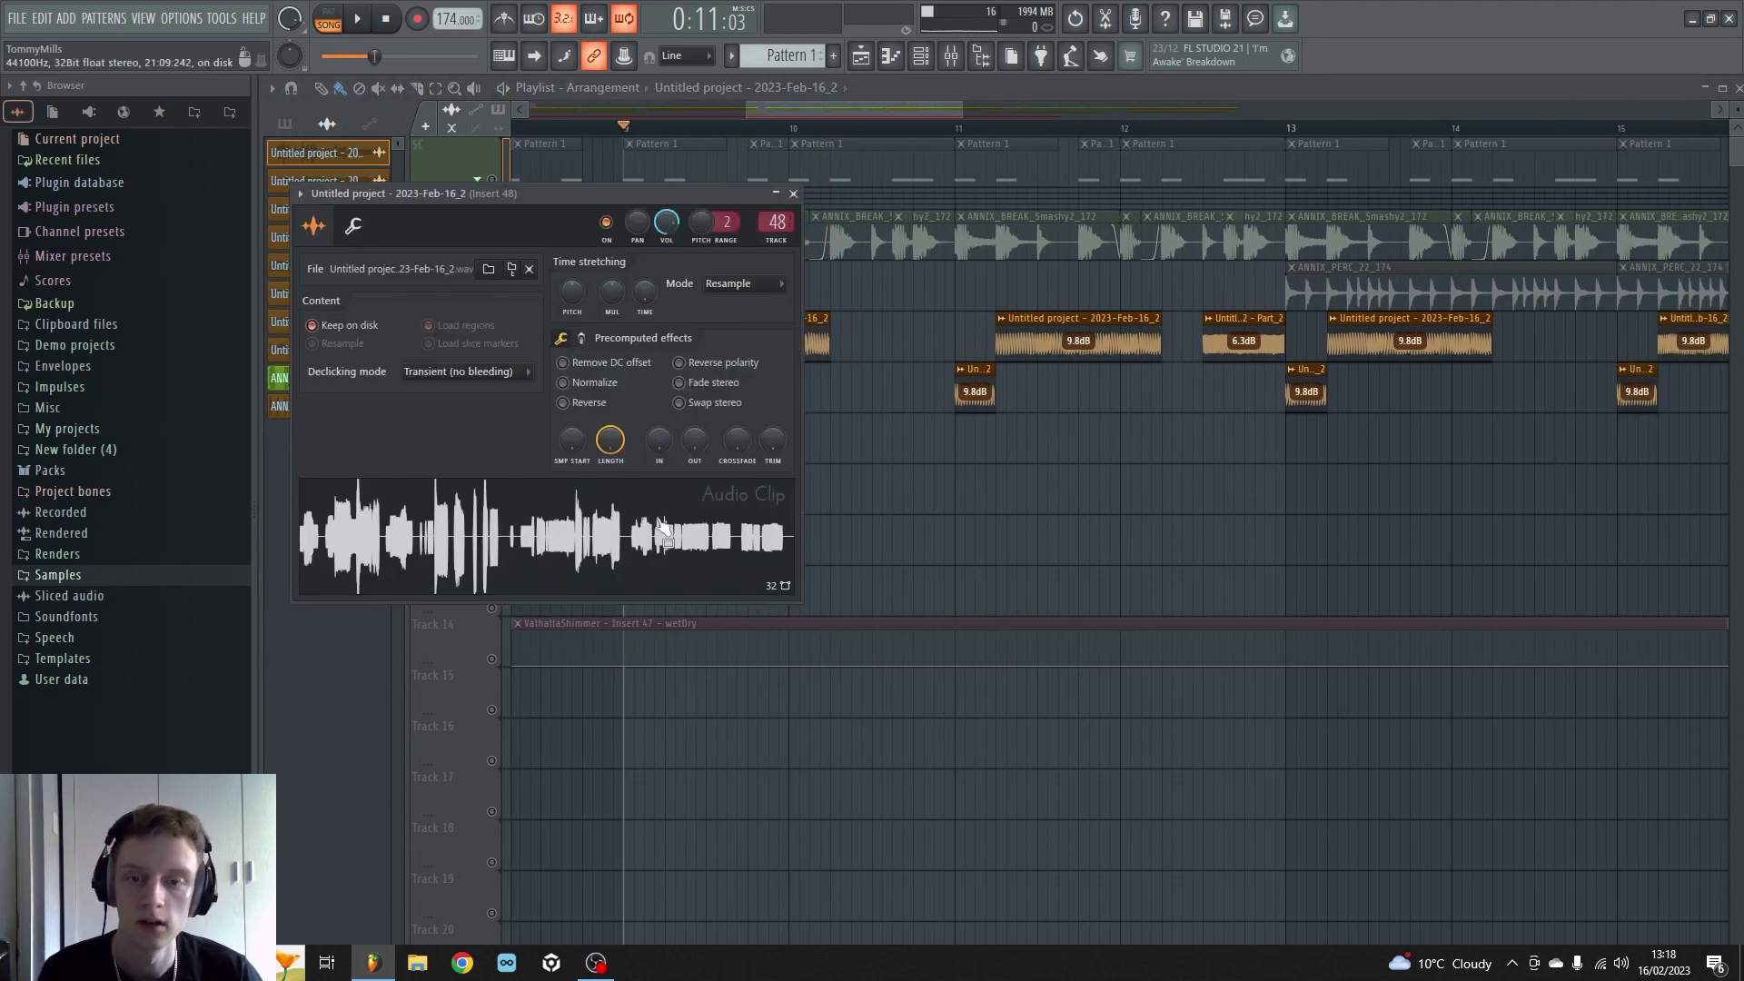
key(Escape)
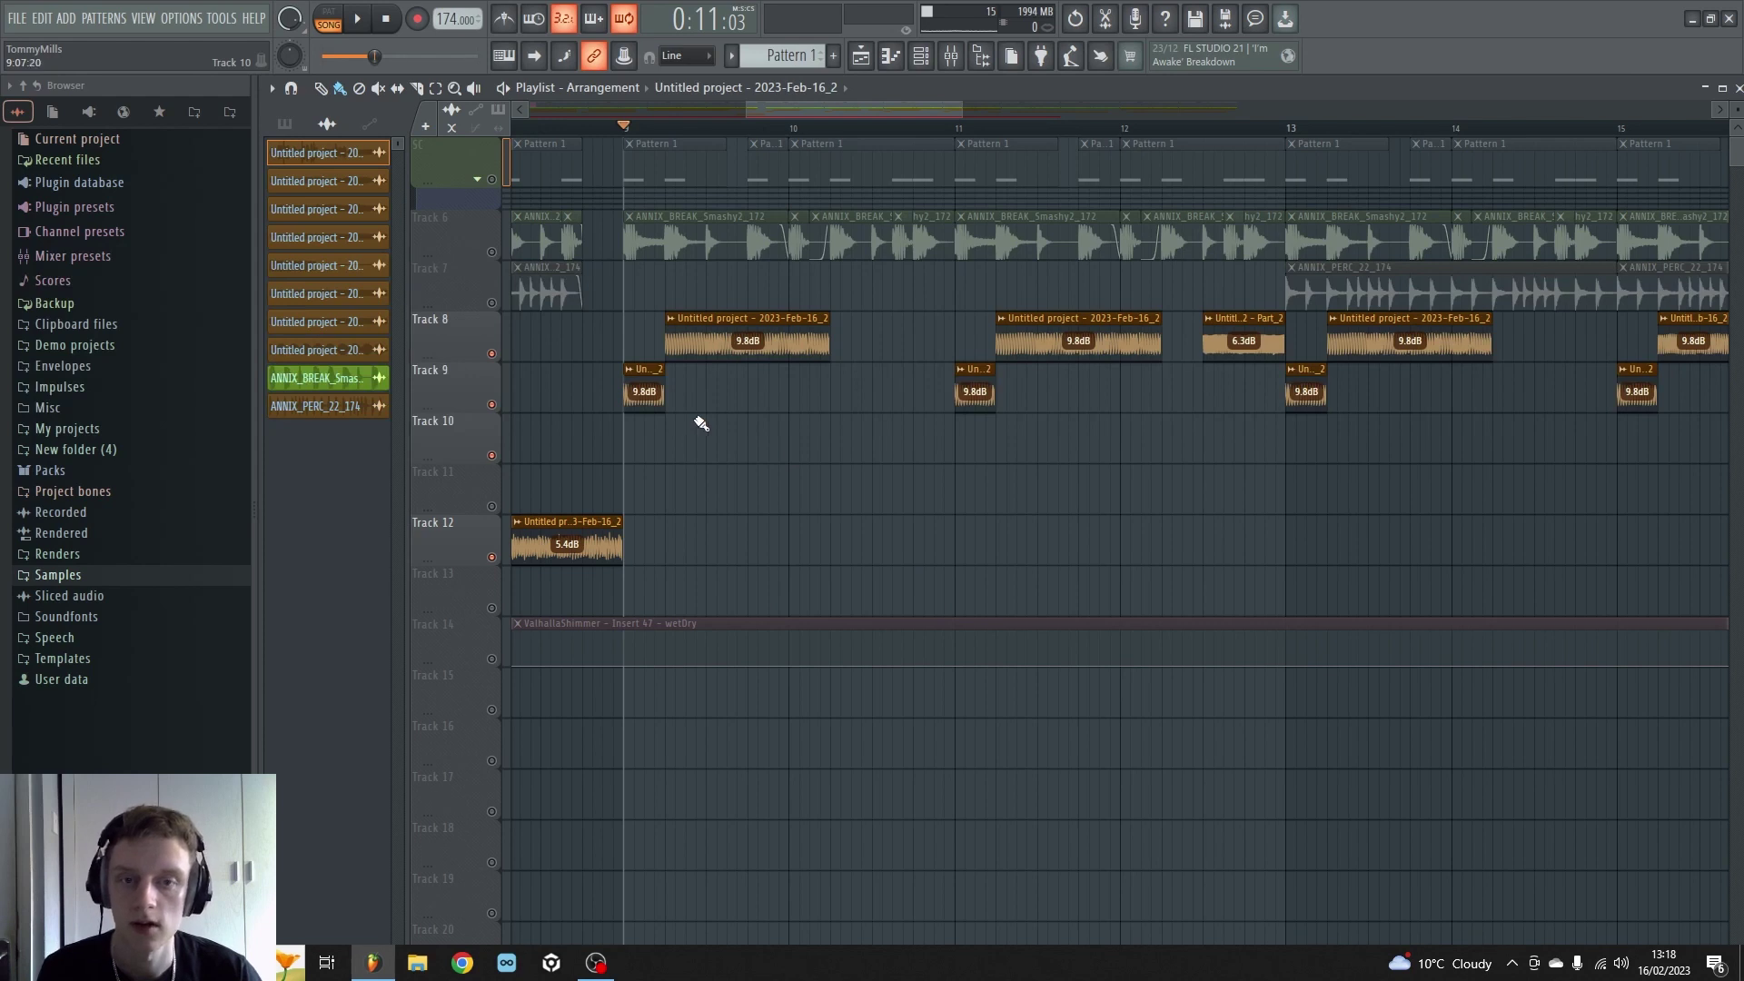
Step: Audition the bass clips on Tracks 8 and 9 from bar 9, and again from bar 13
key(space)
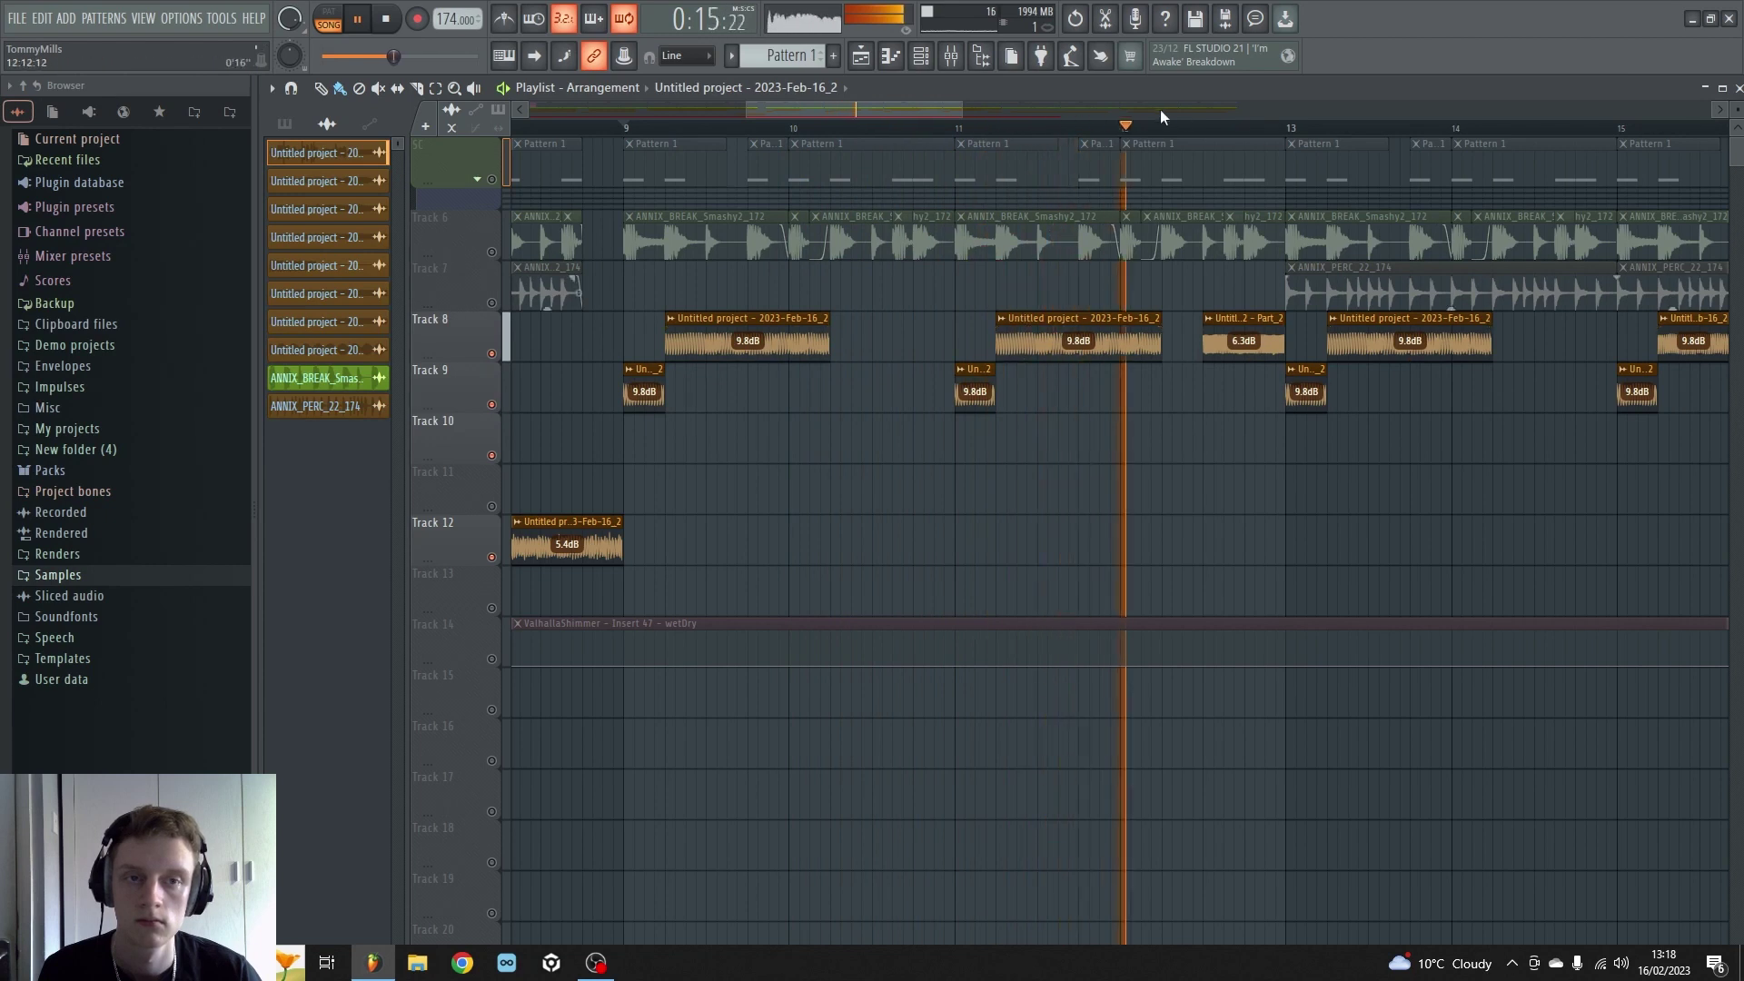
key(space)
scroll(1081, 140, down, 4)
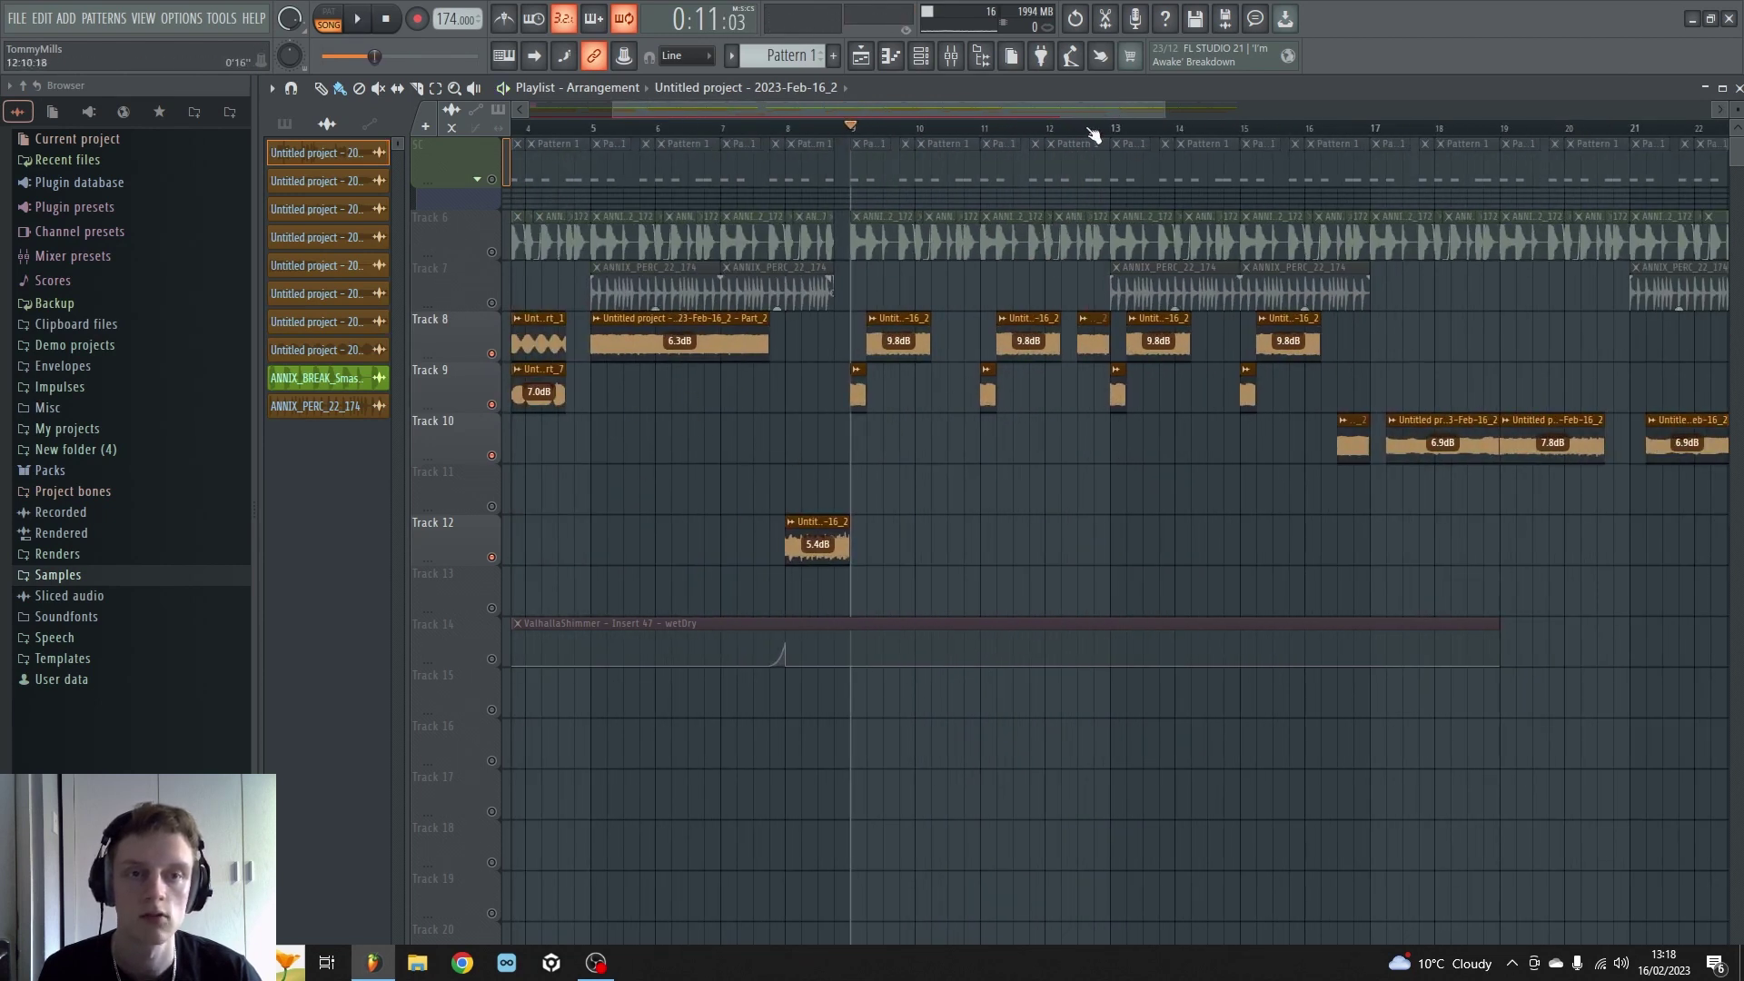
scroll(1092, 135, up, 5)
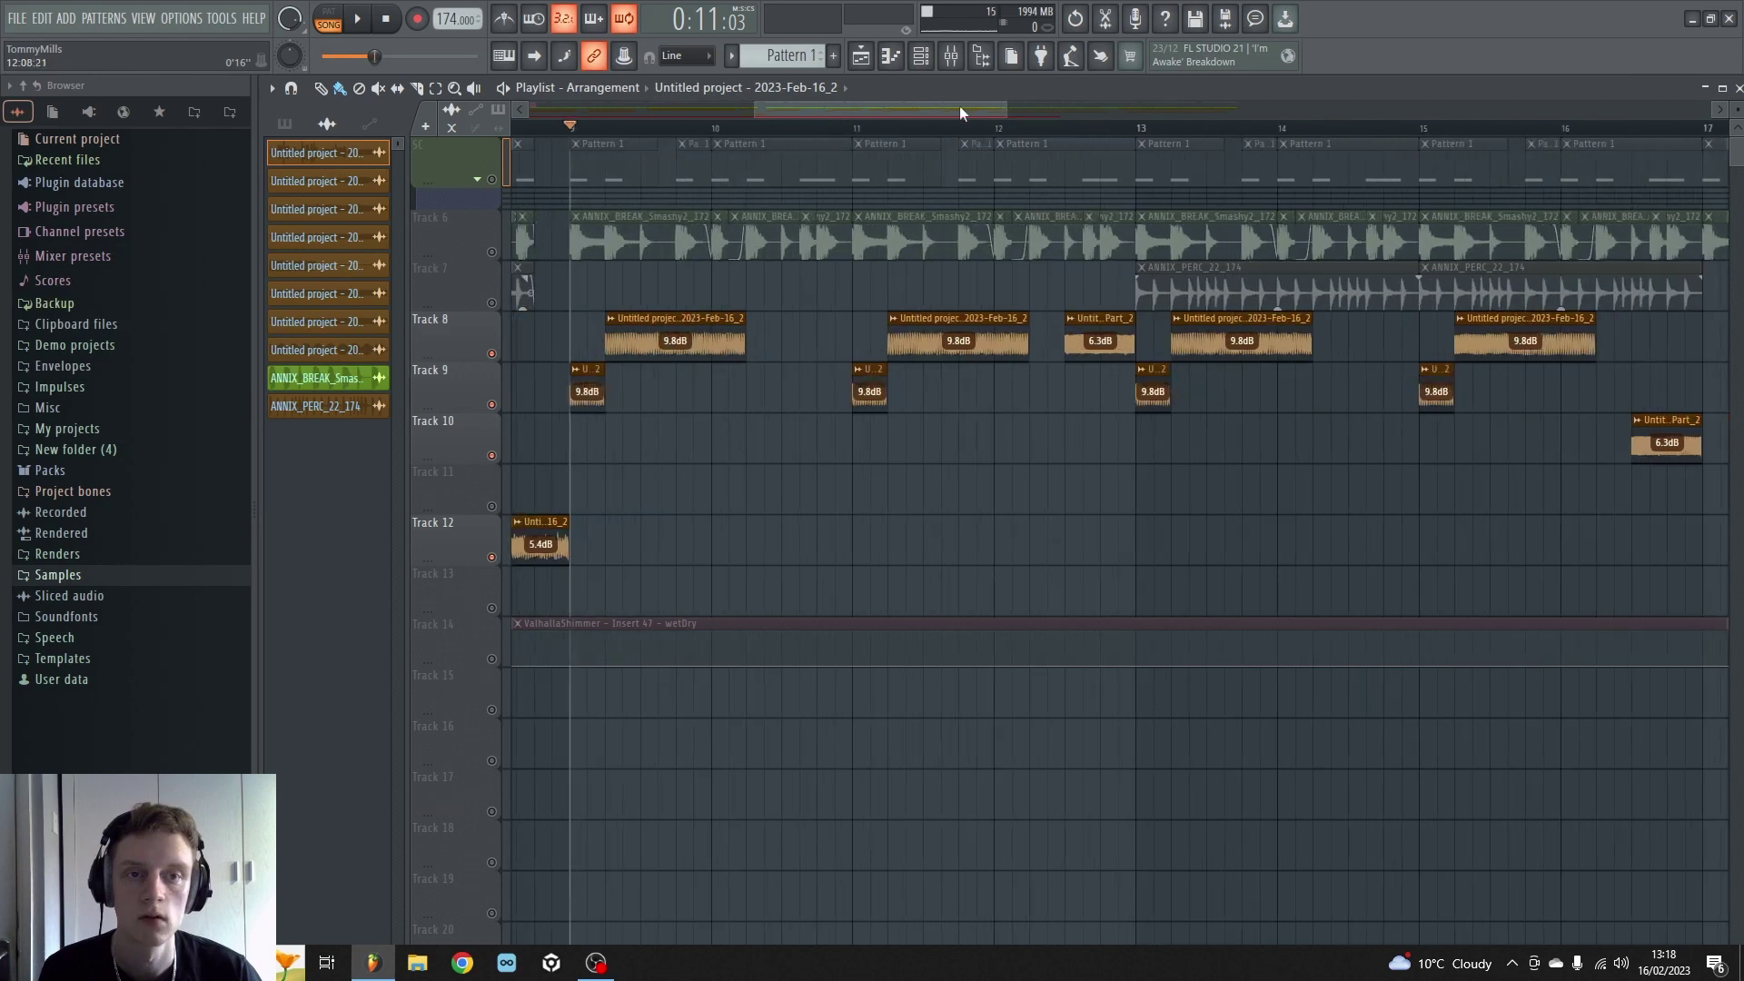
click(560, 128)
key(space)
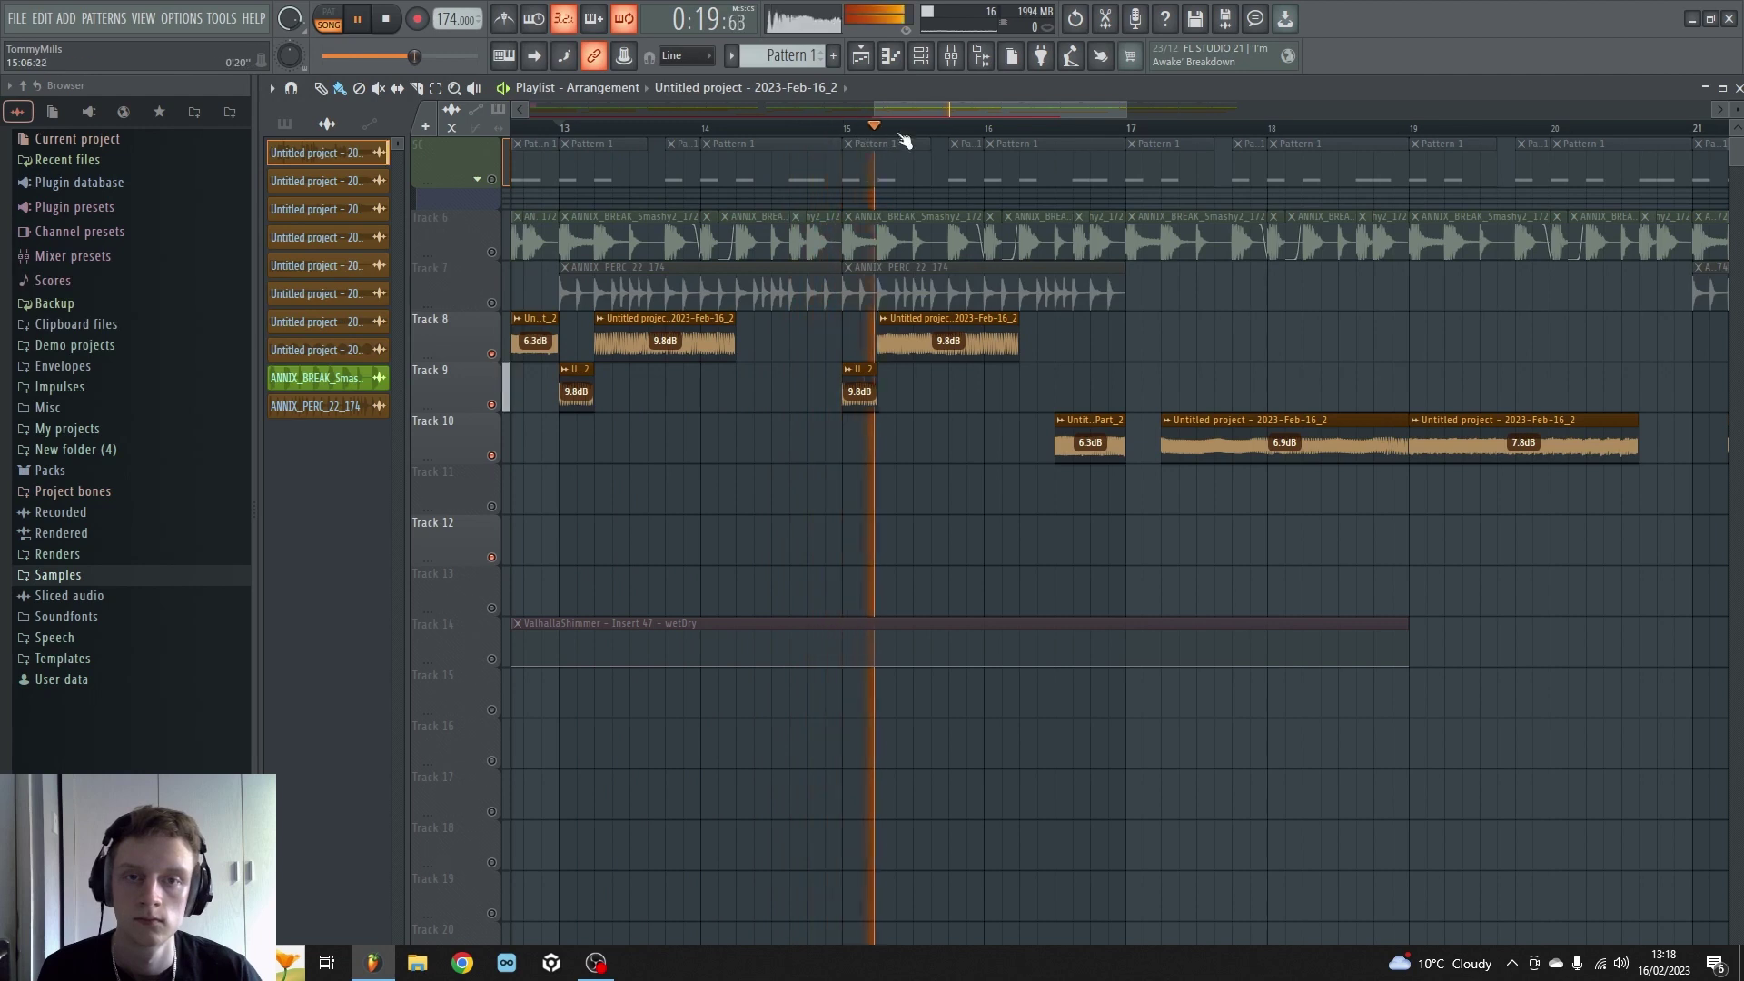
key(space)
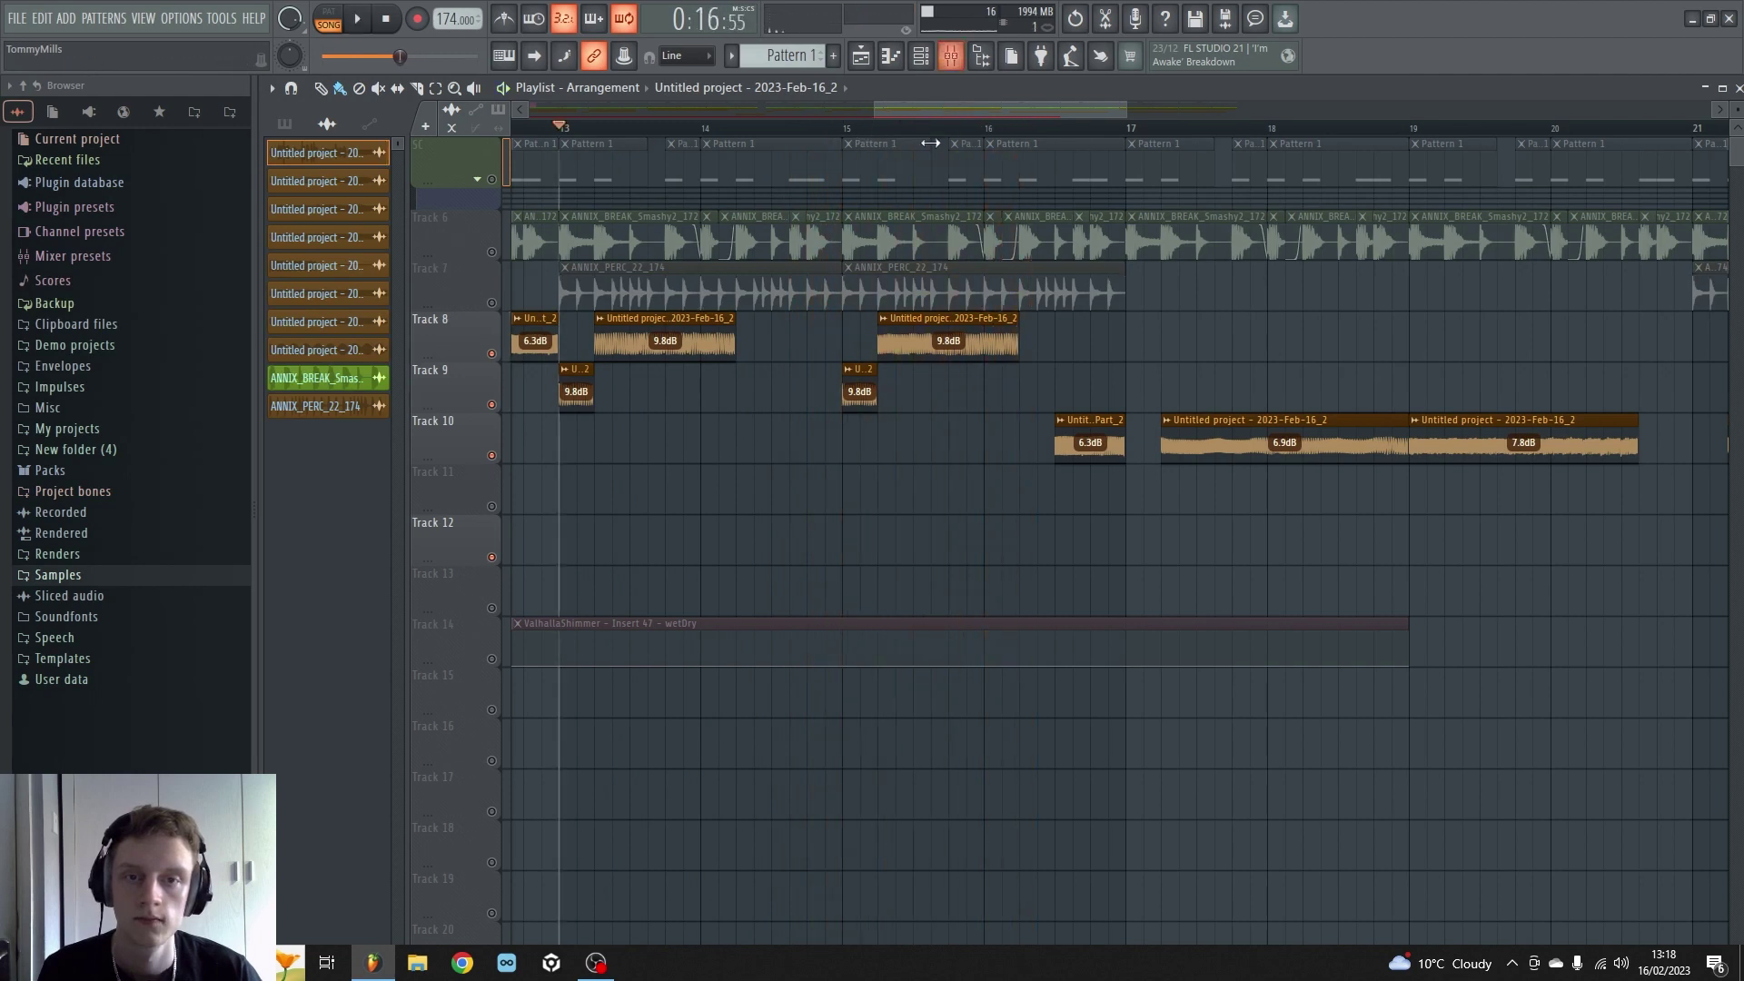
Step: Place the playhead at bar 17 and play the bass clips on Track 10 past bar 20
drag(949, 110, 875, 111)
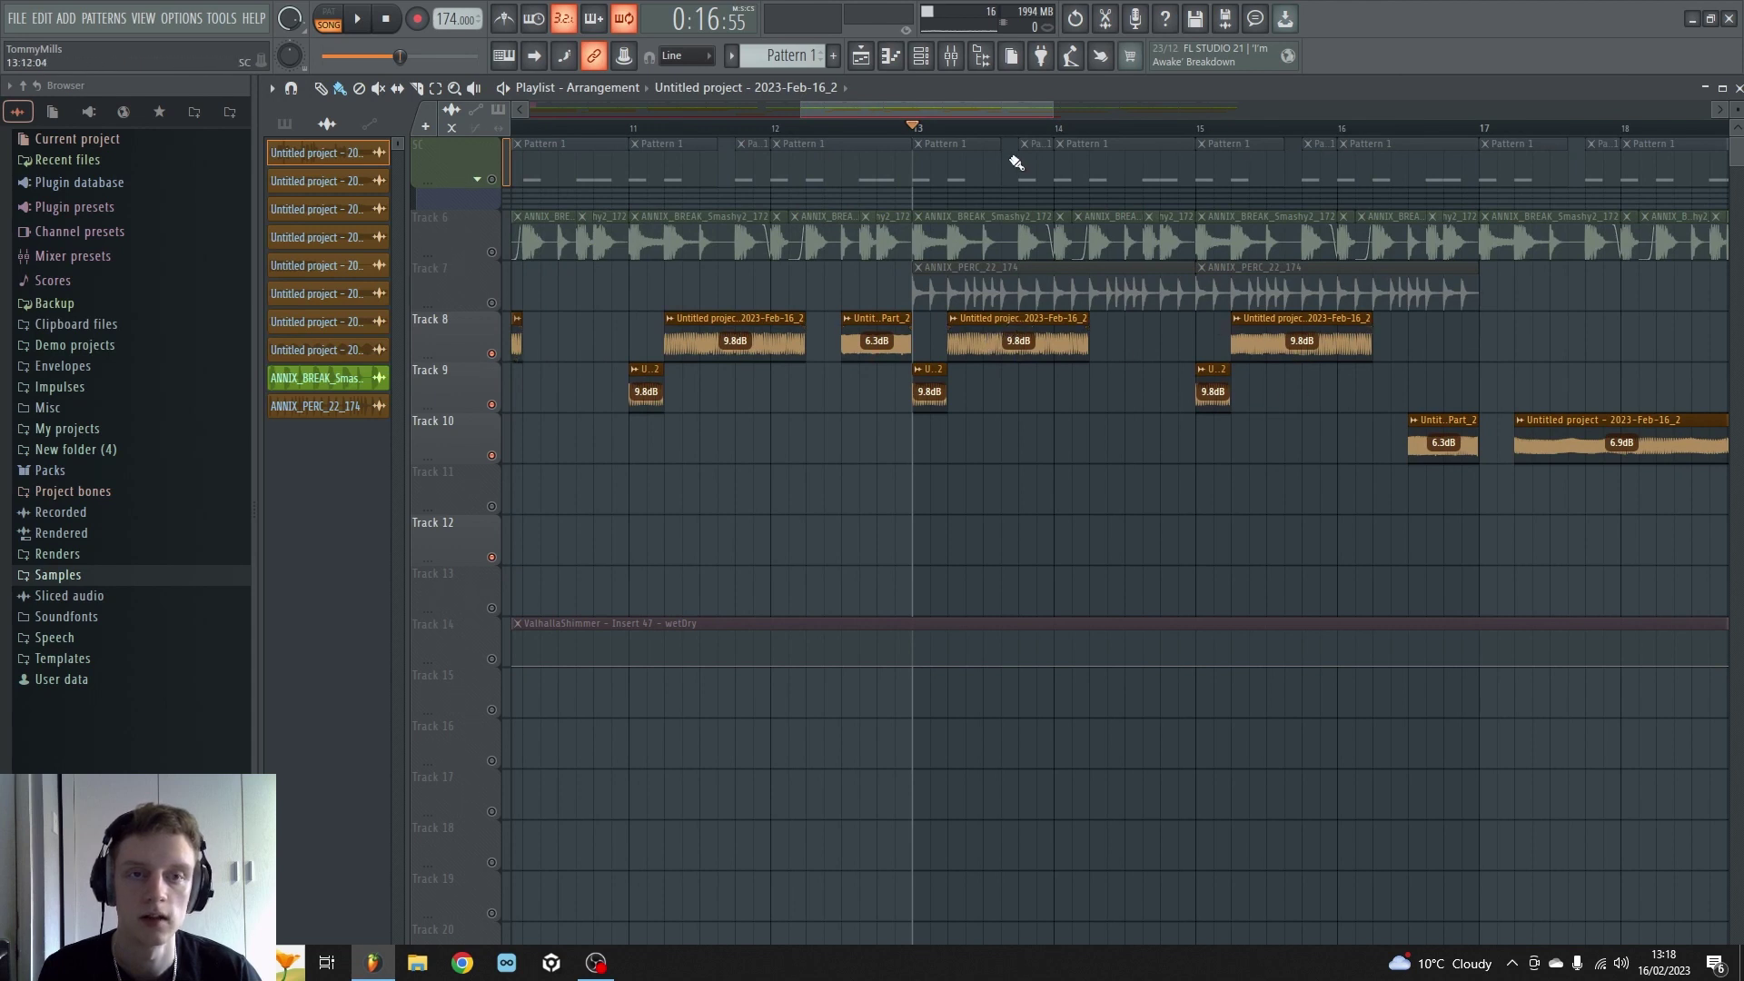
drag(996, 113, 1158, 113)
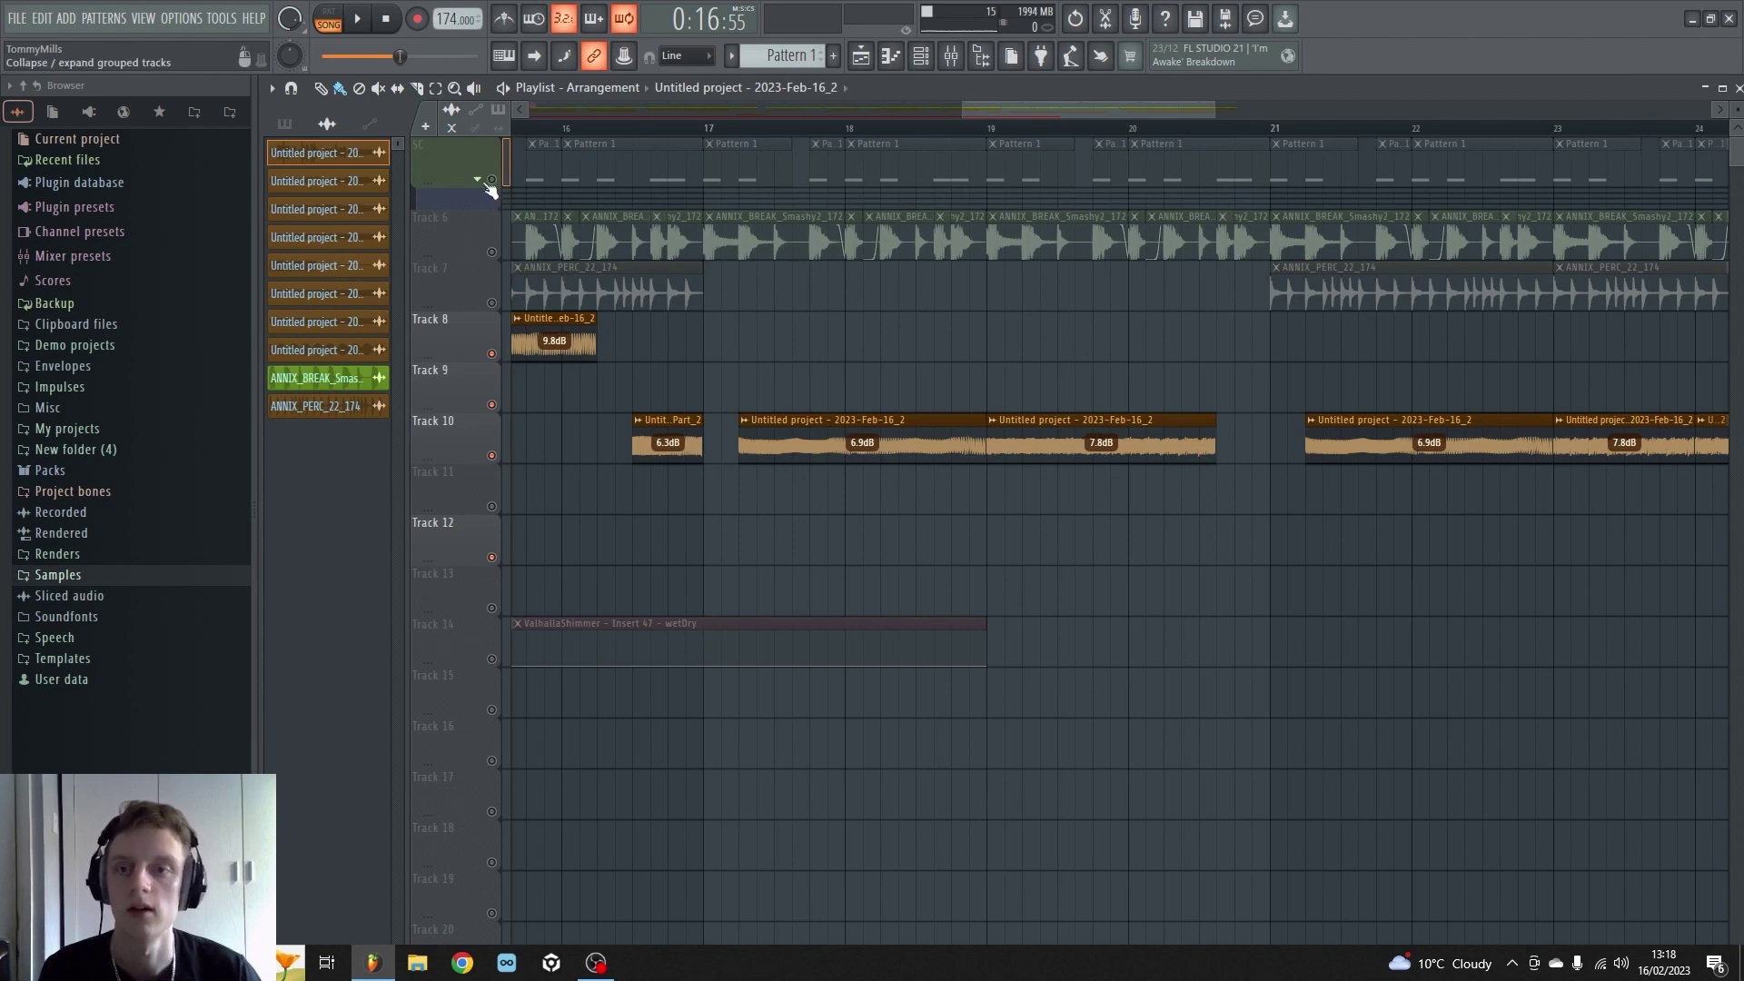
click(704, 132)
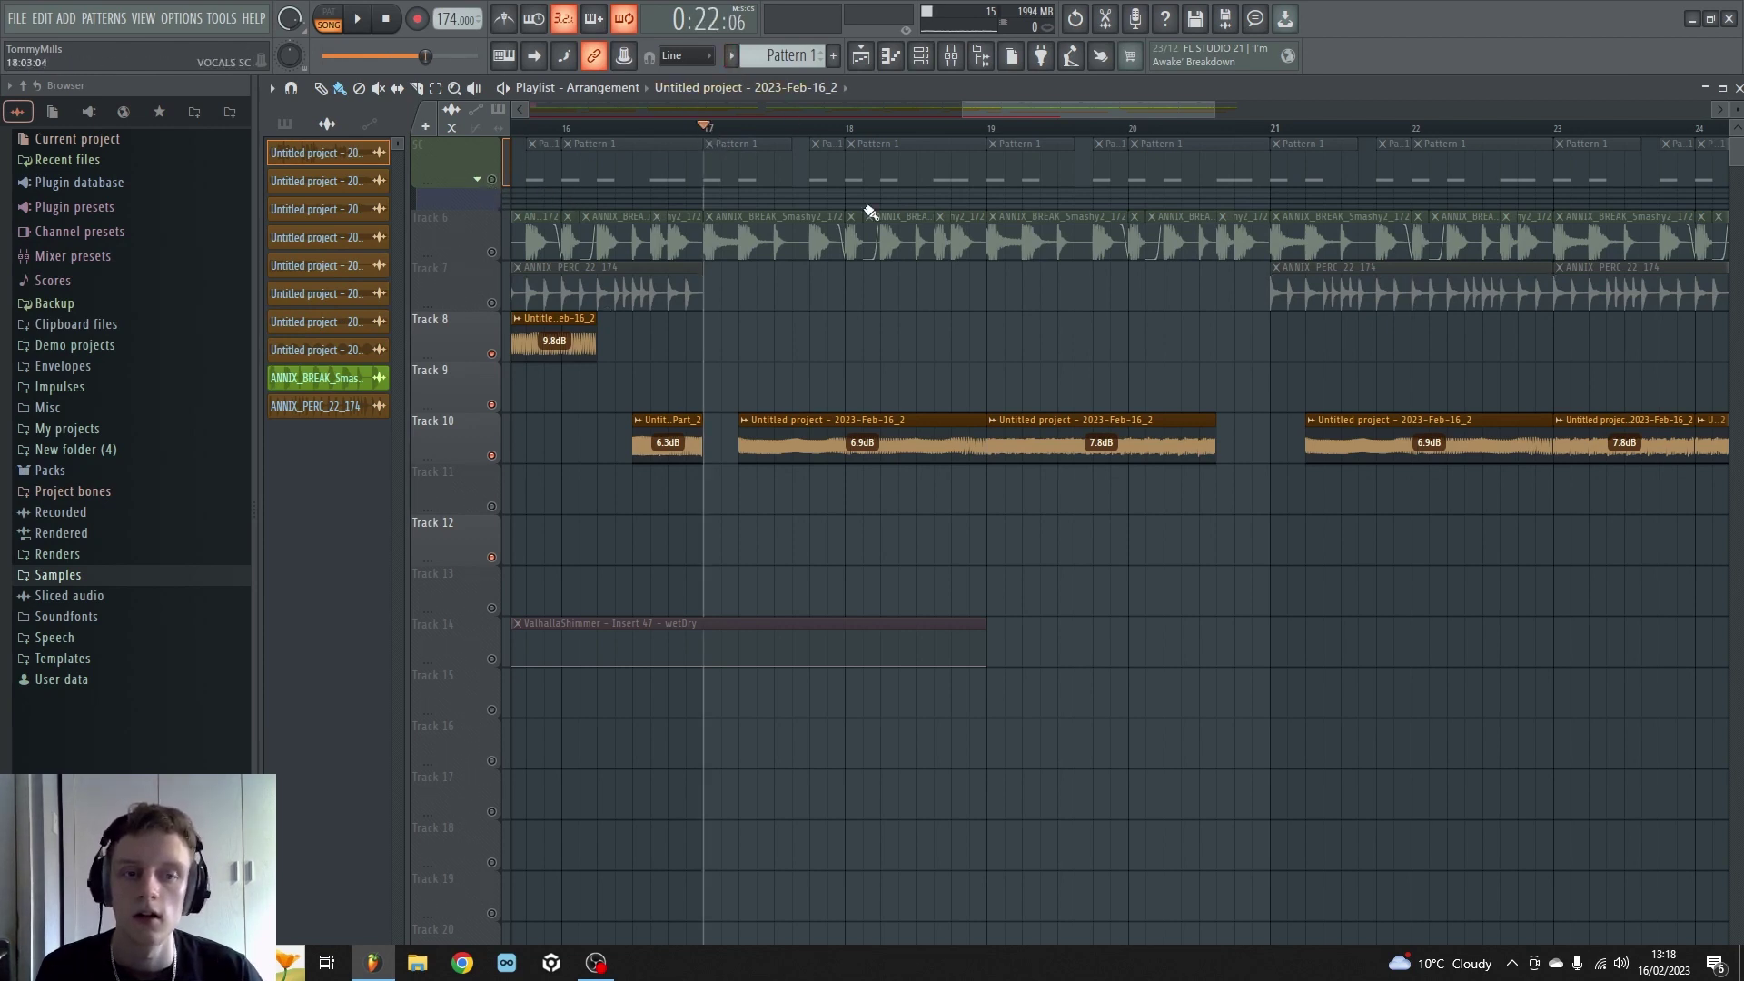
click(1060, 124)
drag(869, 110, 704, 110)
drag(987, 108, 1014, 131)
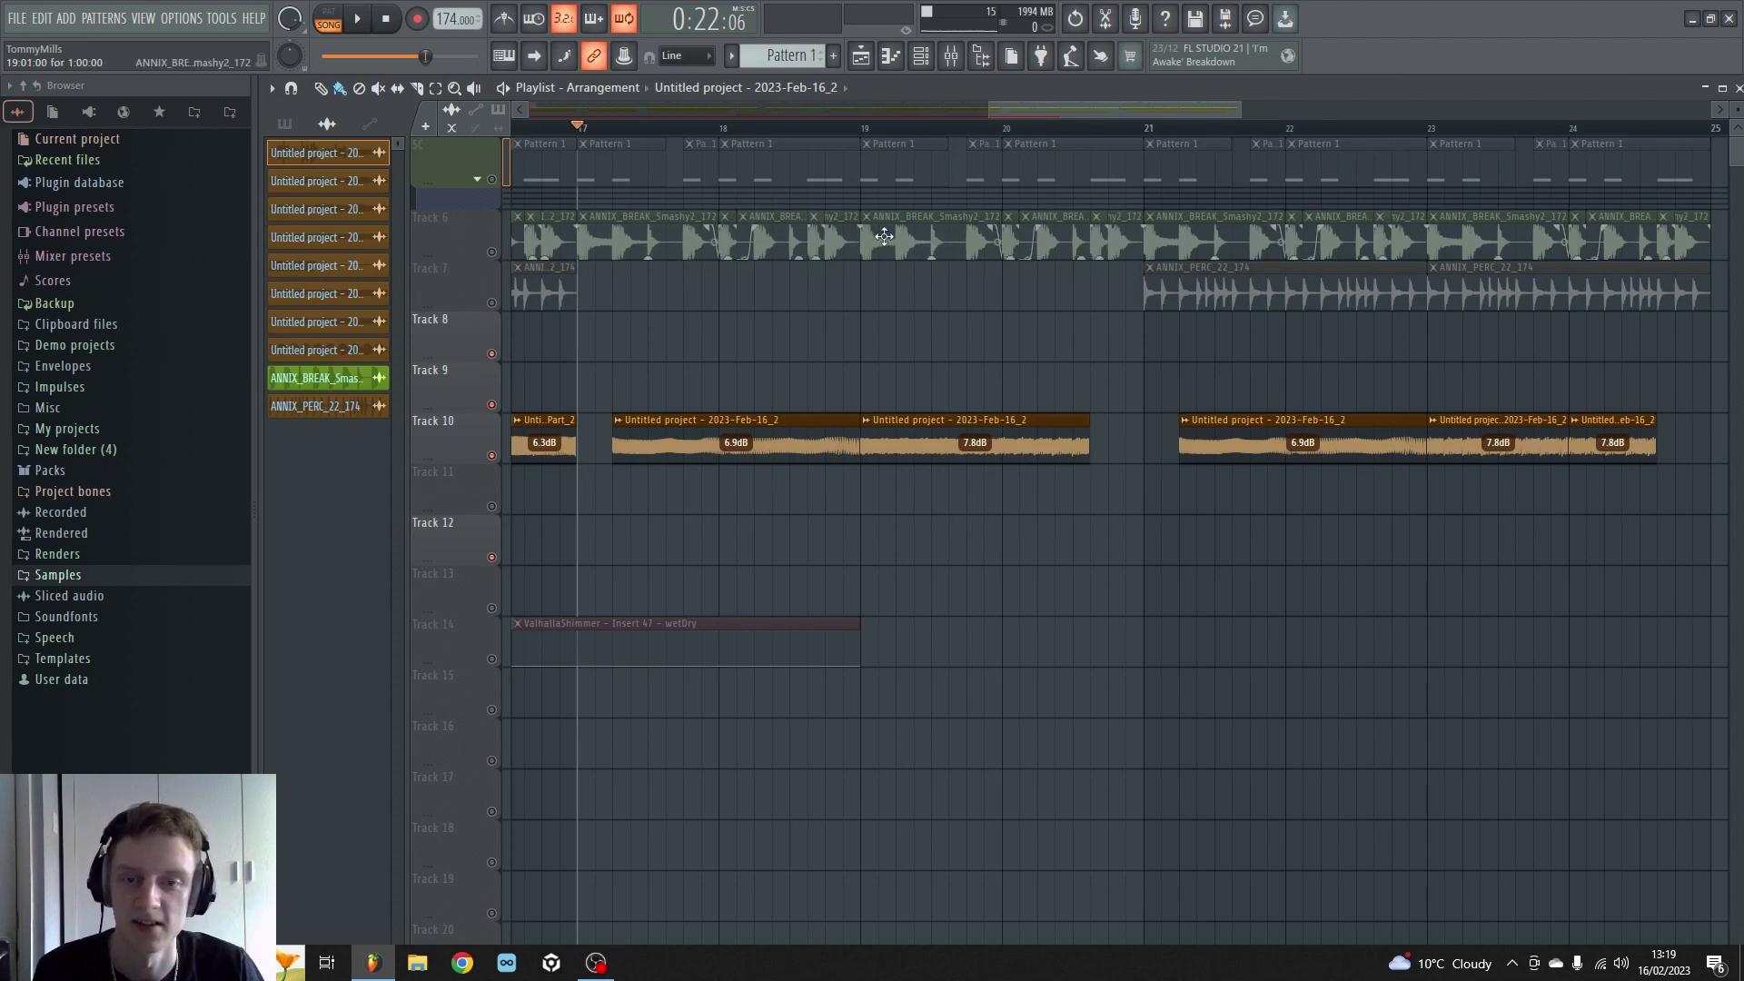
key(space)
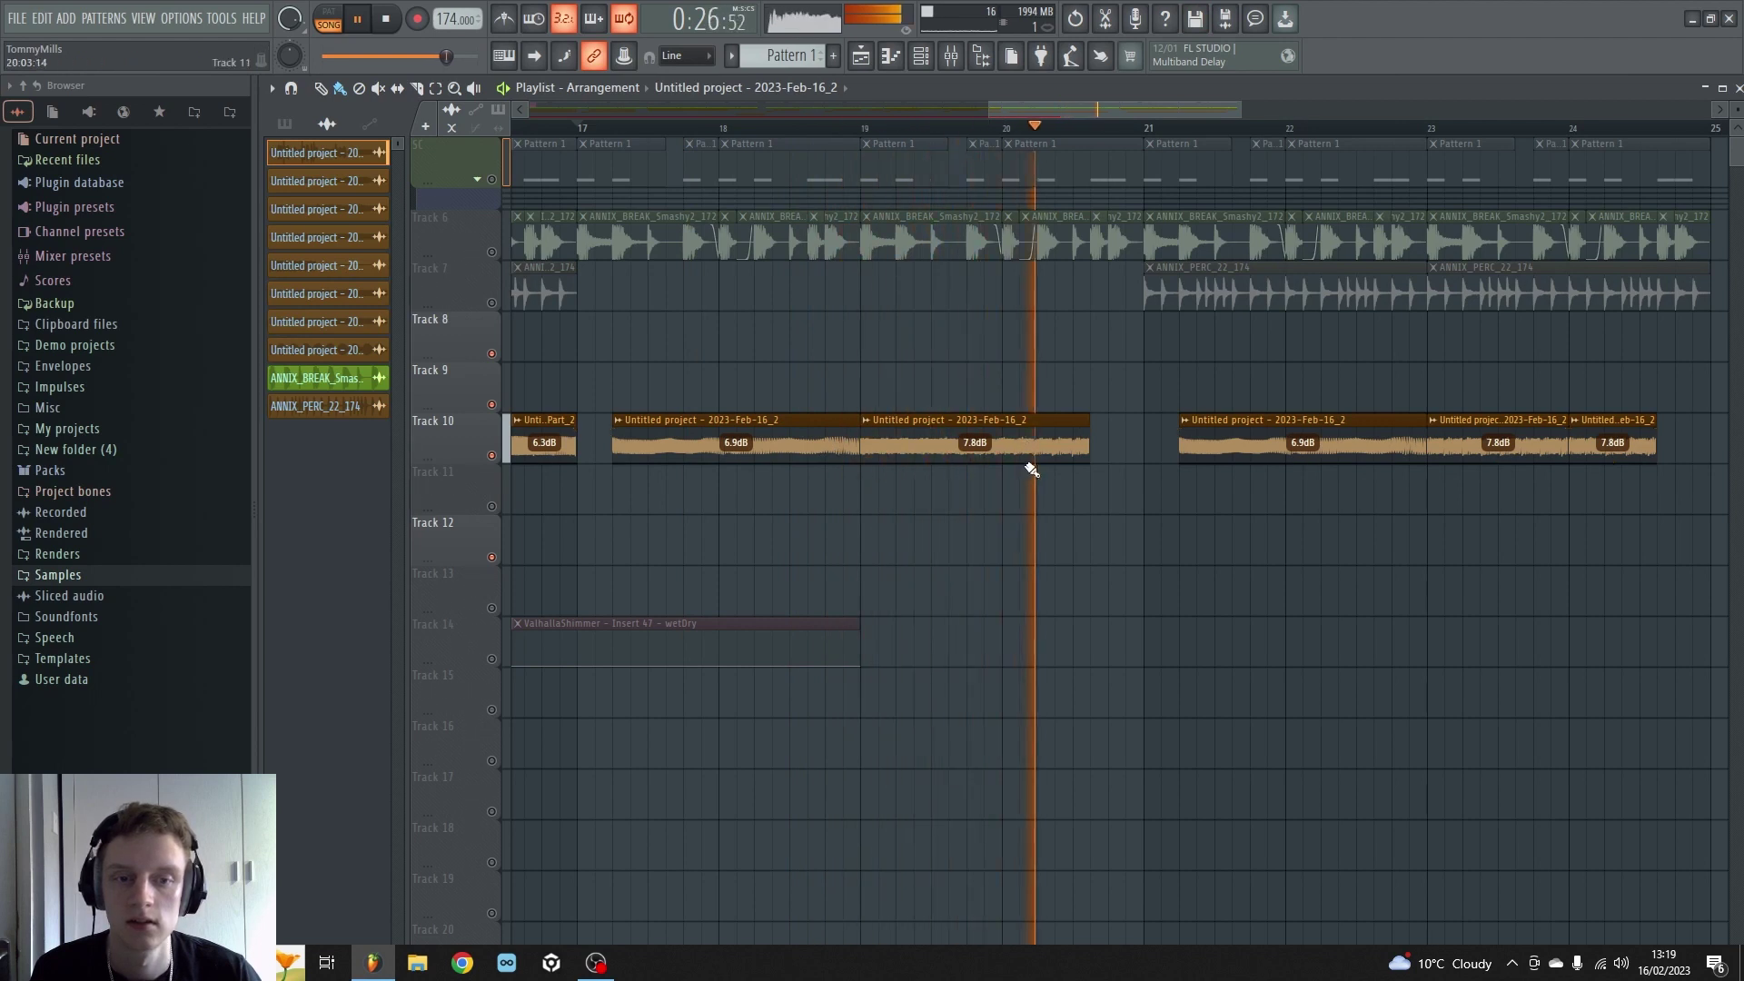
key(space)
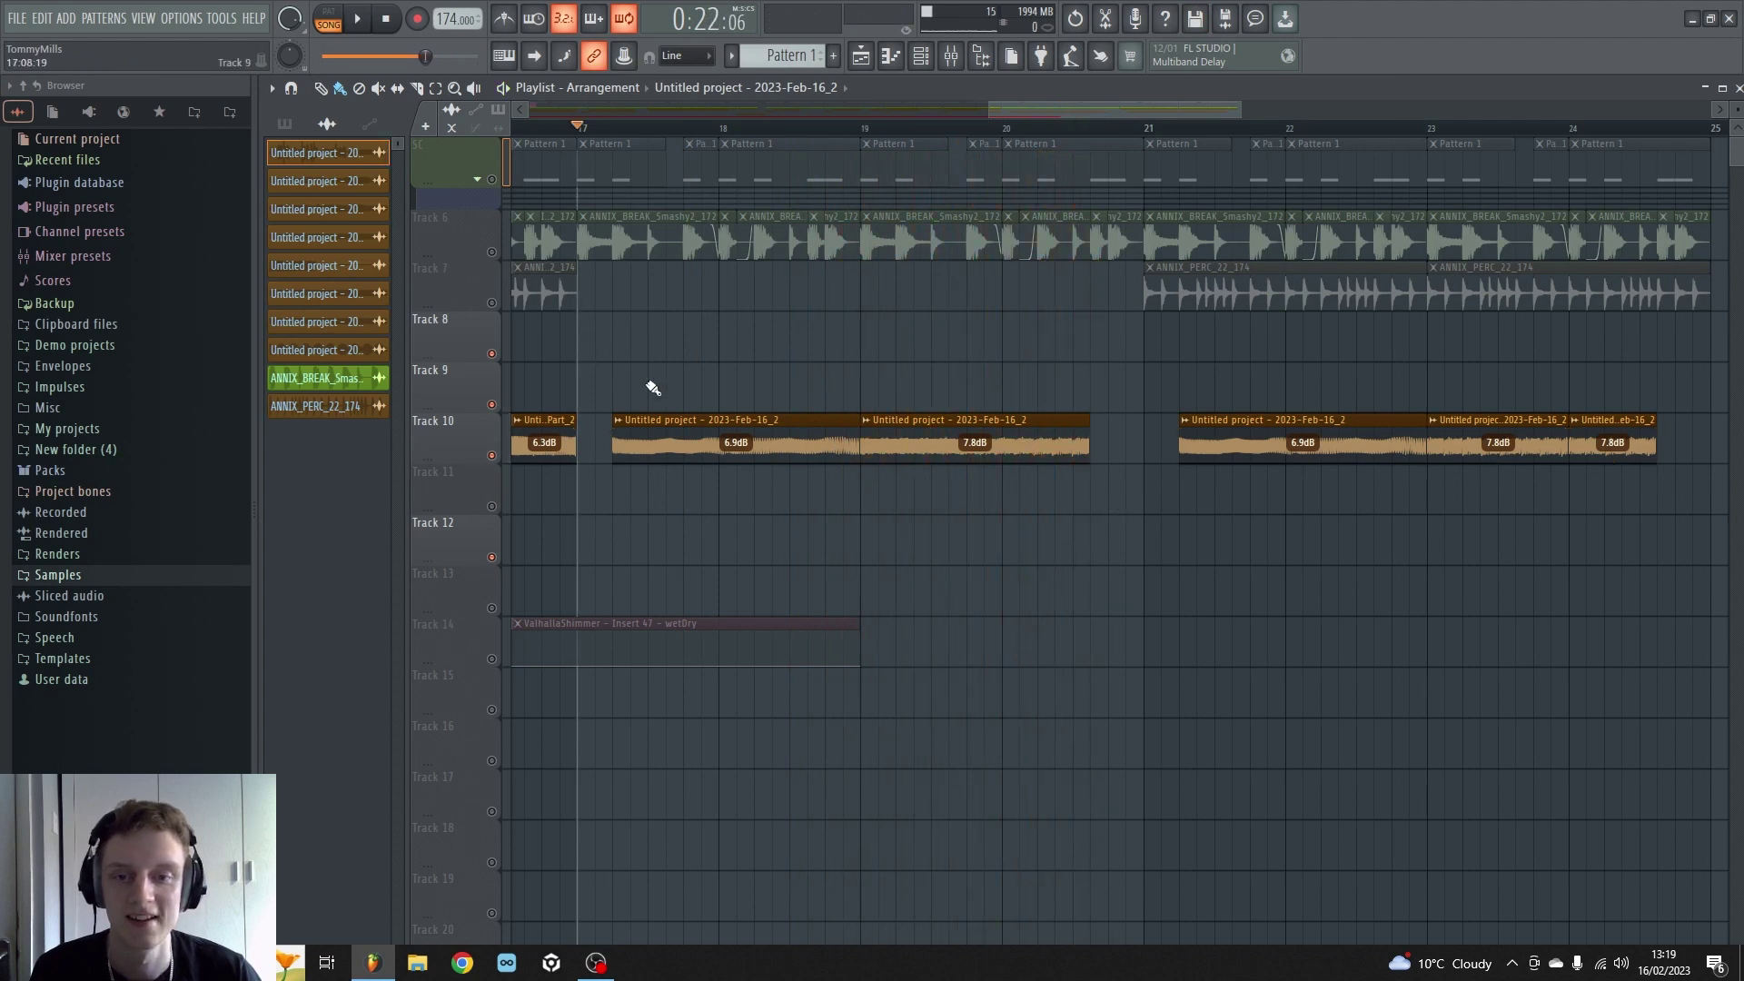
Step: Inspect the audio clip settings and source recording of the Track 10 bass clip after bar 17
scroll(652, 388, down, 3)
double_click(792, 307)
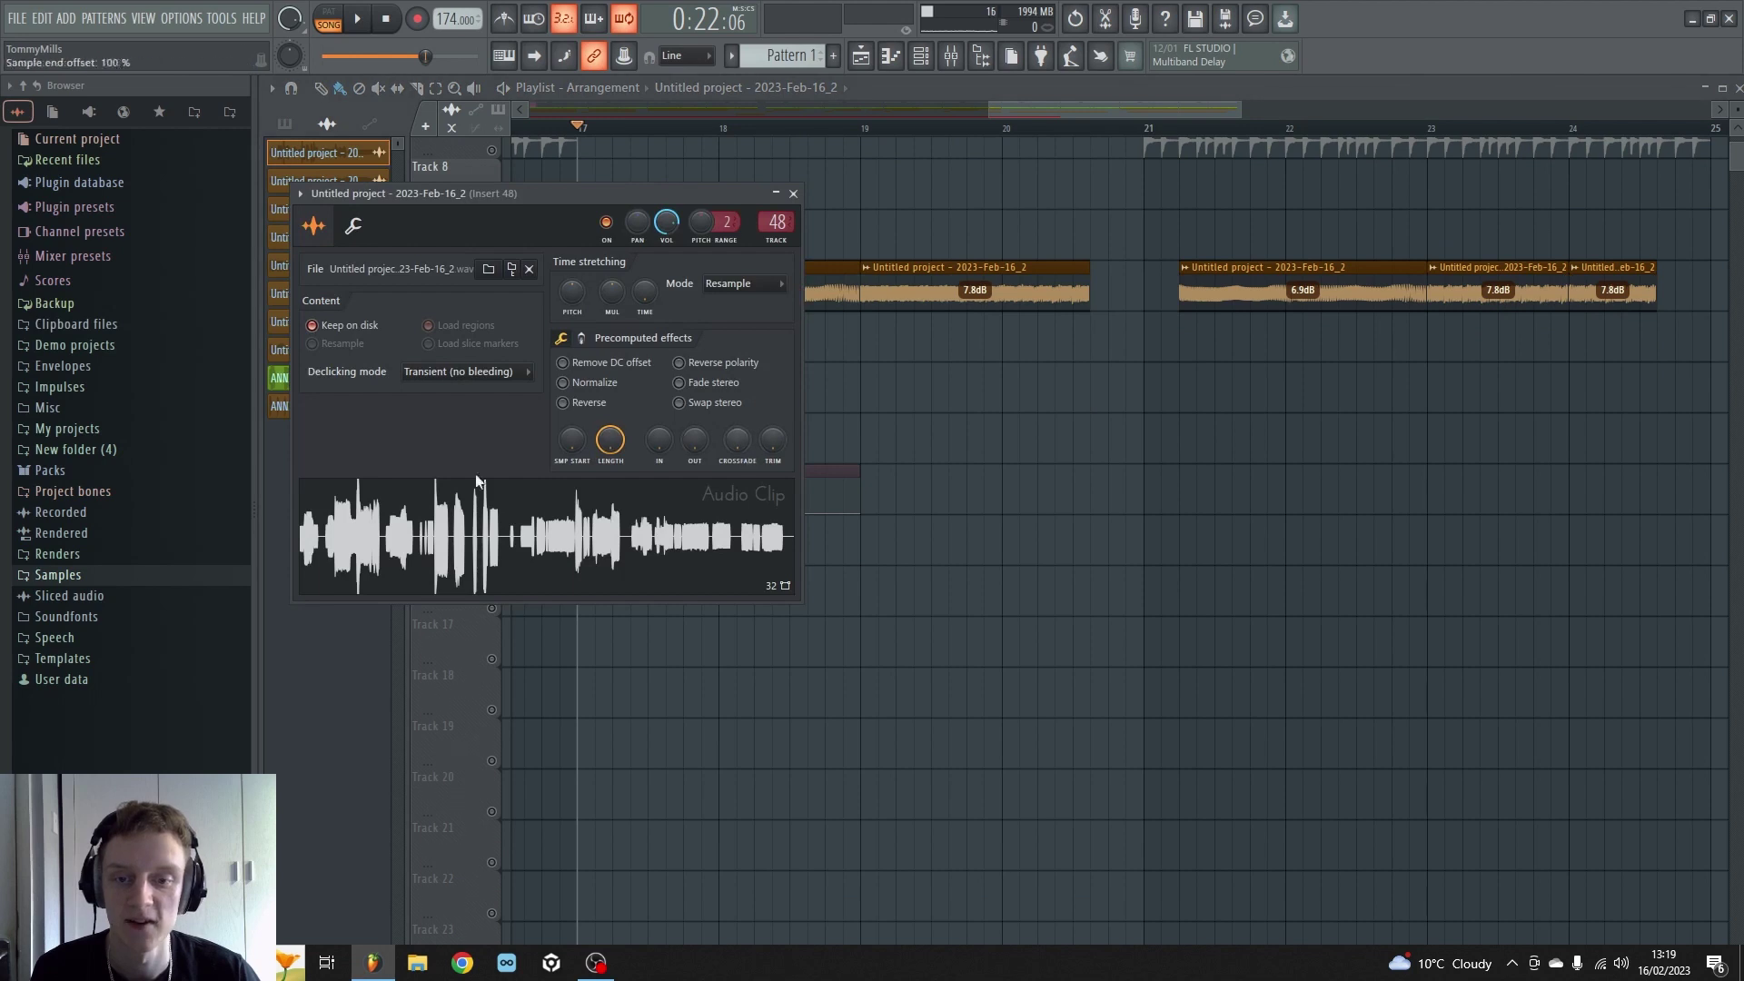
key(Escape)
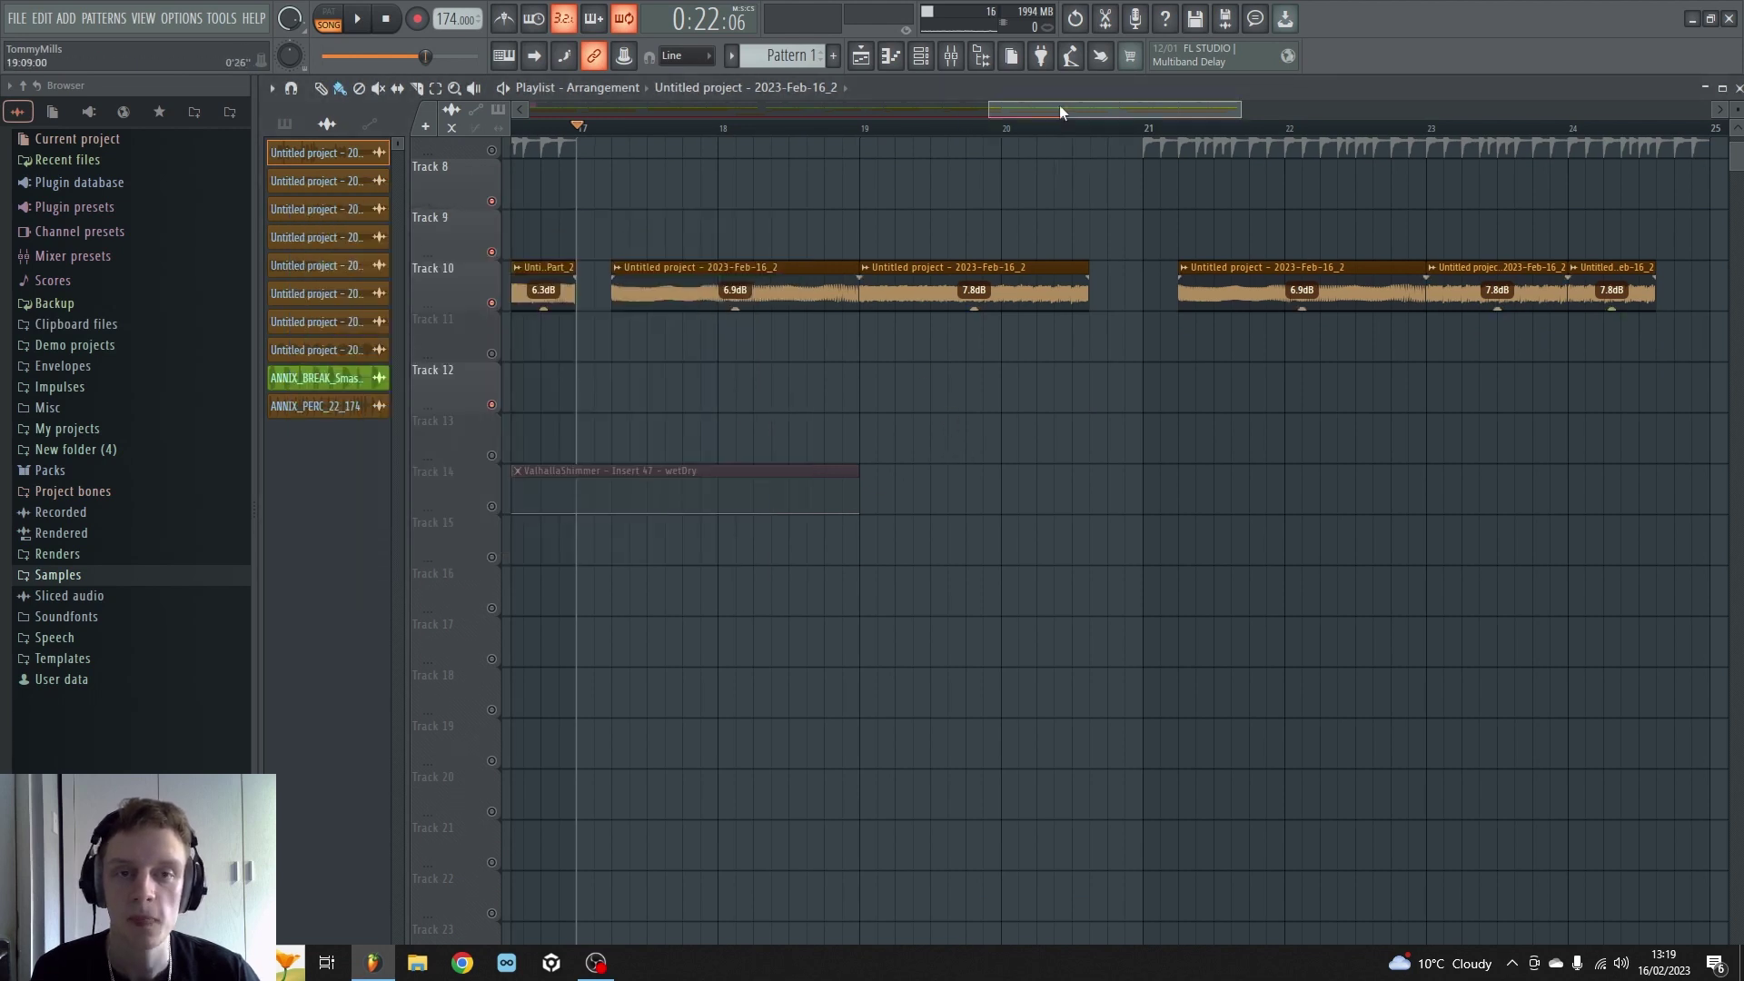
Step: Place the playhead at bar 21 and audition the closing bass clips on Track 10
drag(1060, 107, 1168, 103)
scroll(659, 368, up, 3)
click(606, 134)
key(space)
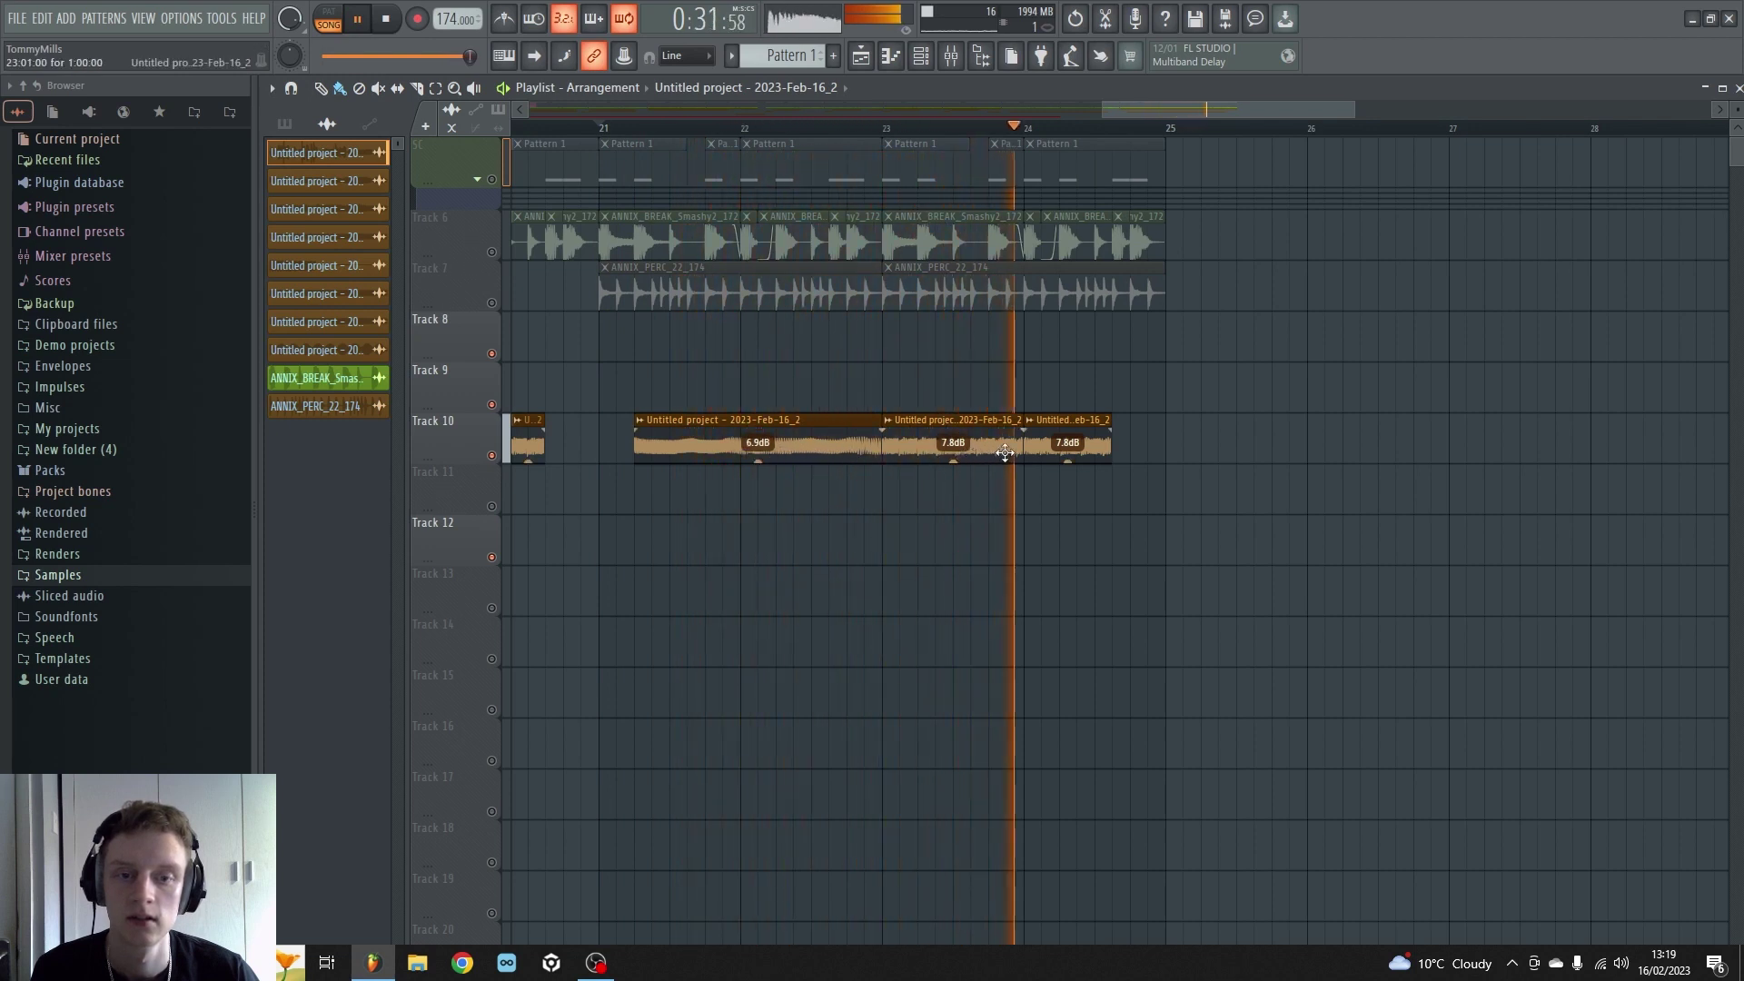
key(space)
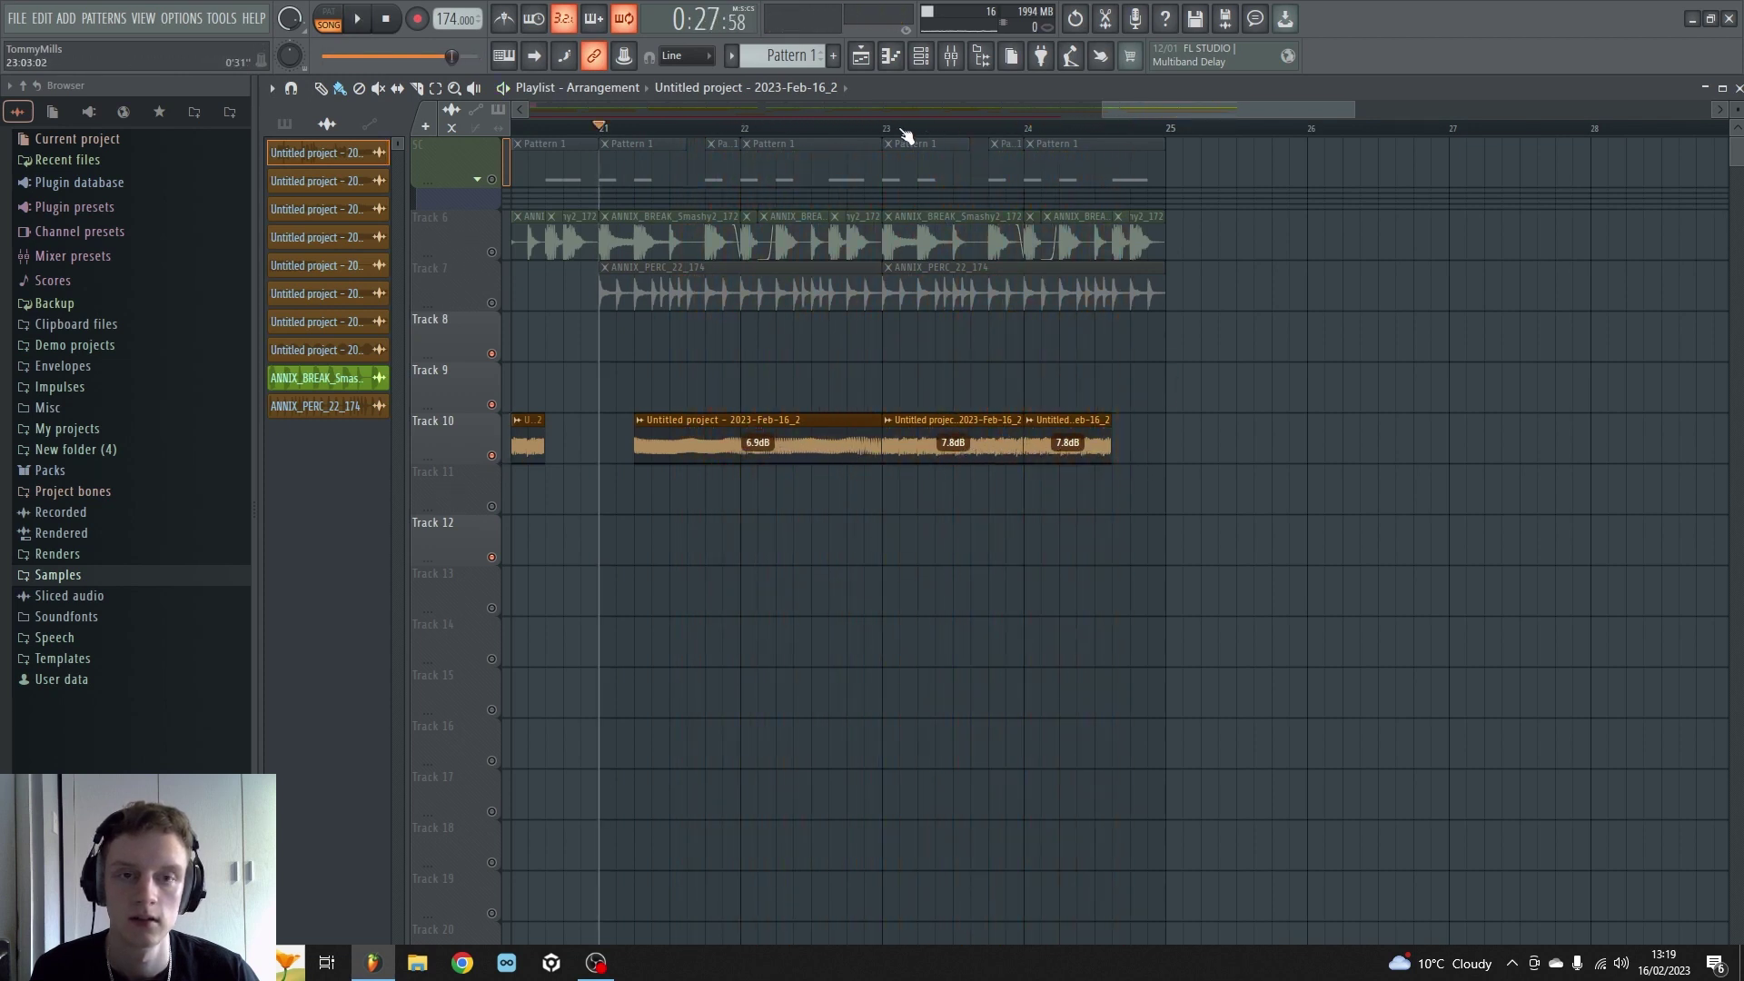
Step: Unmute all the muted tracks, including the SC group, the Track 6 and 7 drums and the Track 14 automation
scroll(893, 135, down, 5)
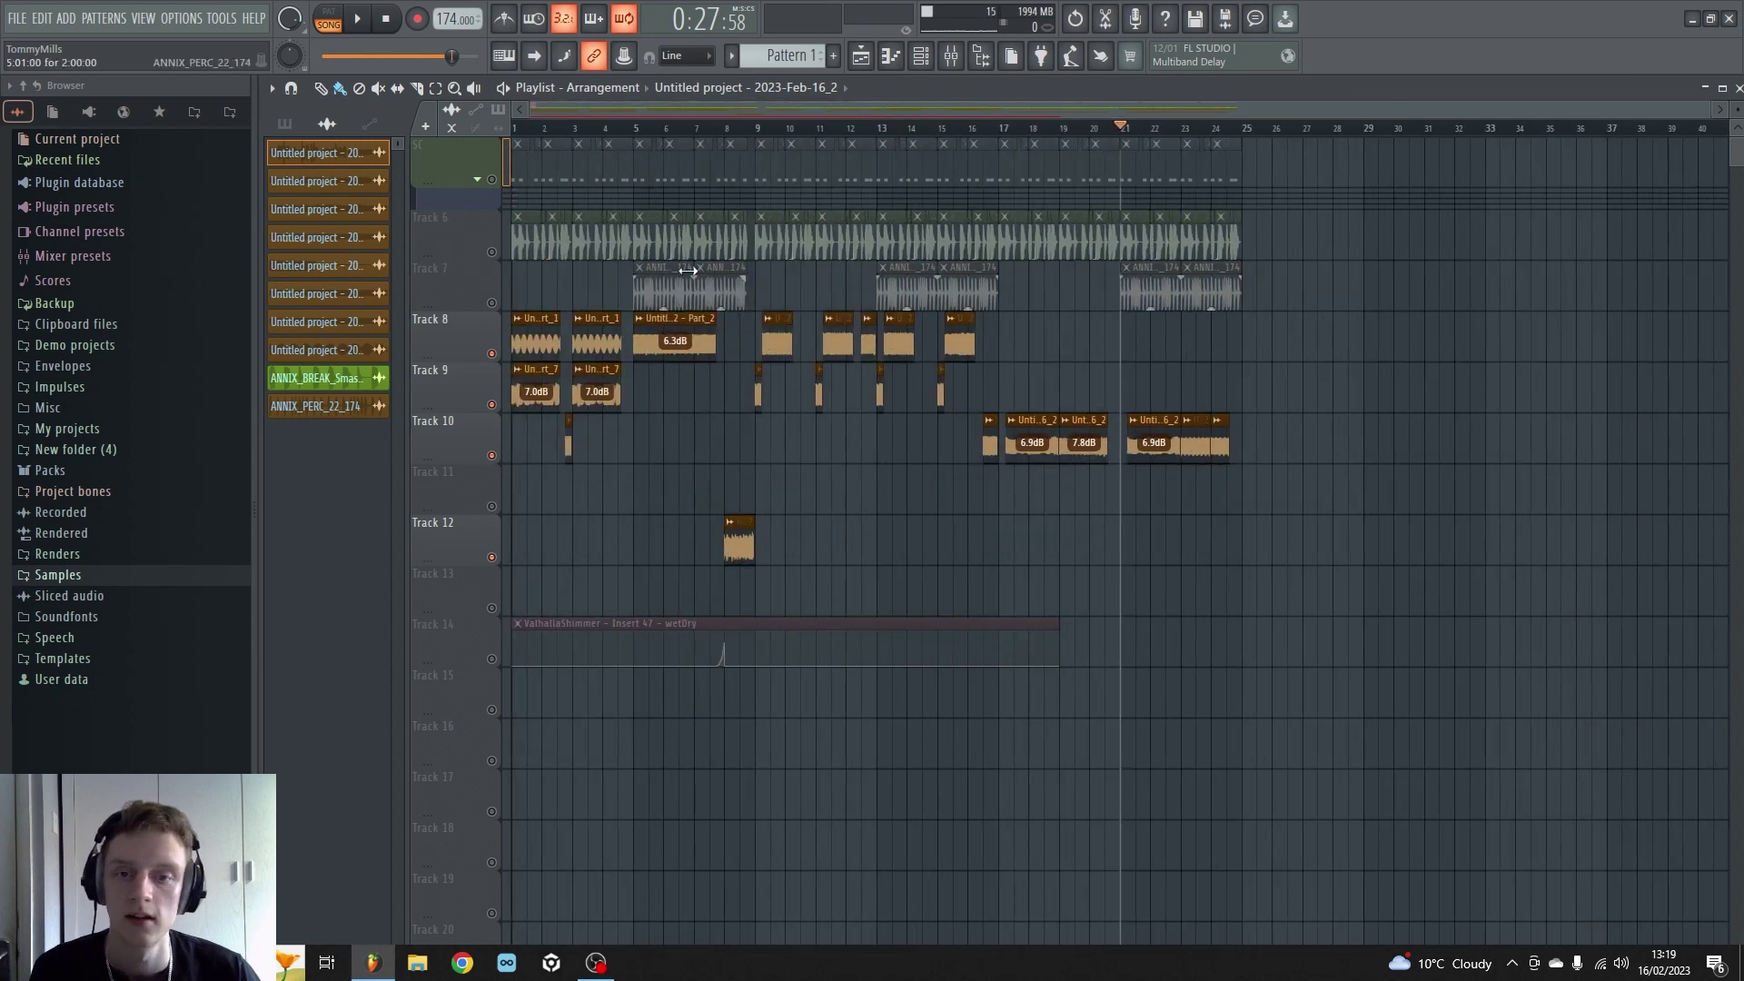
click(495, 305)
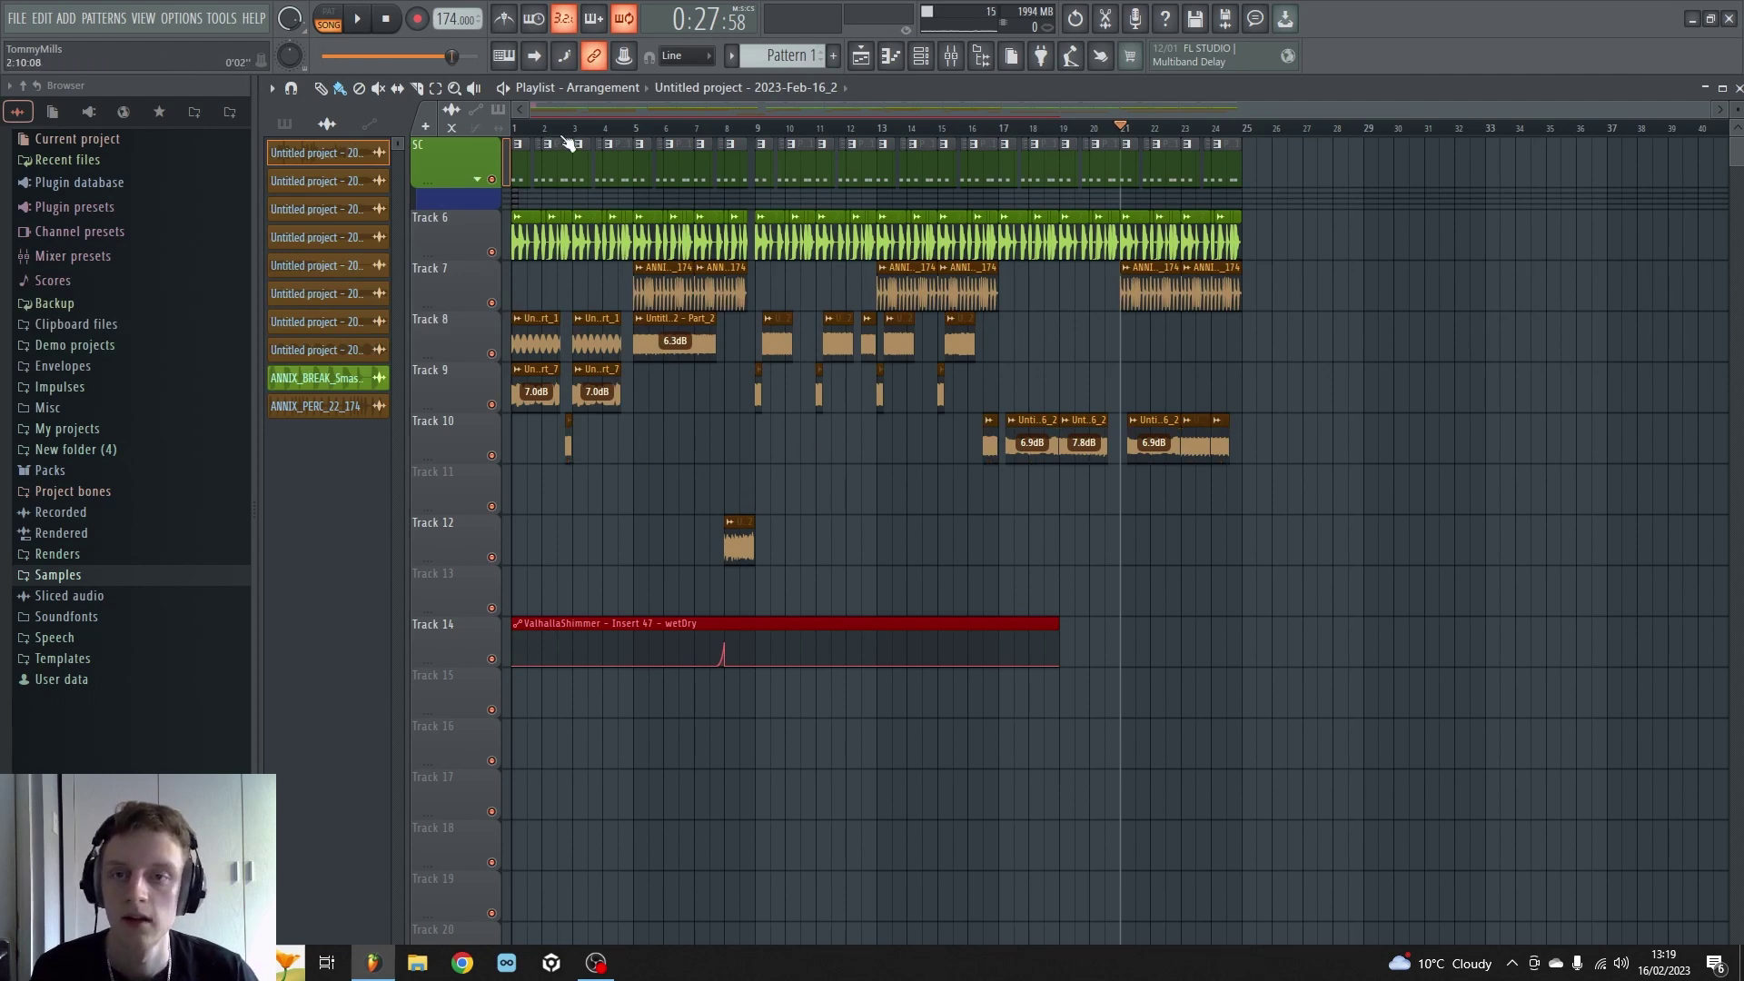
scroll(561, 136, up, 3)
drag(665, 104, 357, 117)
scroll(557, 130, down, 3)
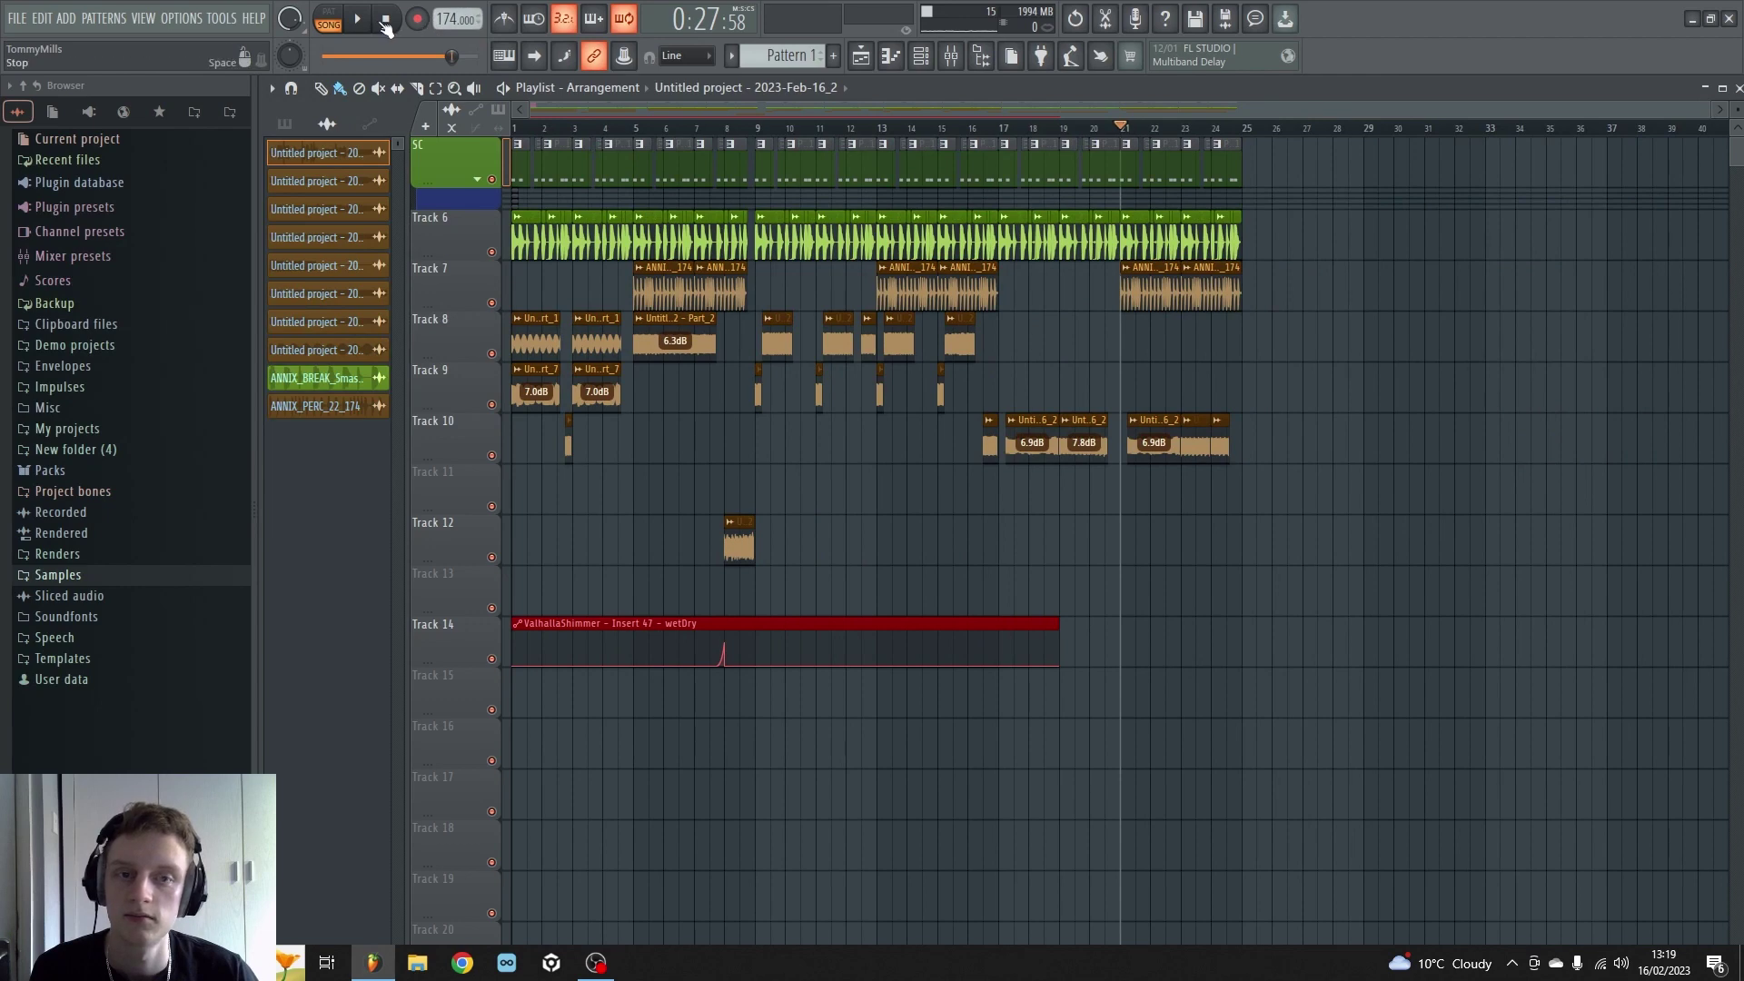
Step: Return the playhead to the start of the song and play the opening bars with drums and bass together
click(383, 21)
scroll(558, 122, up, 3)
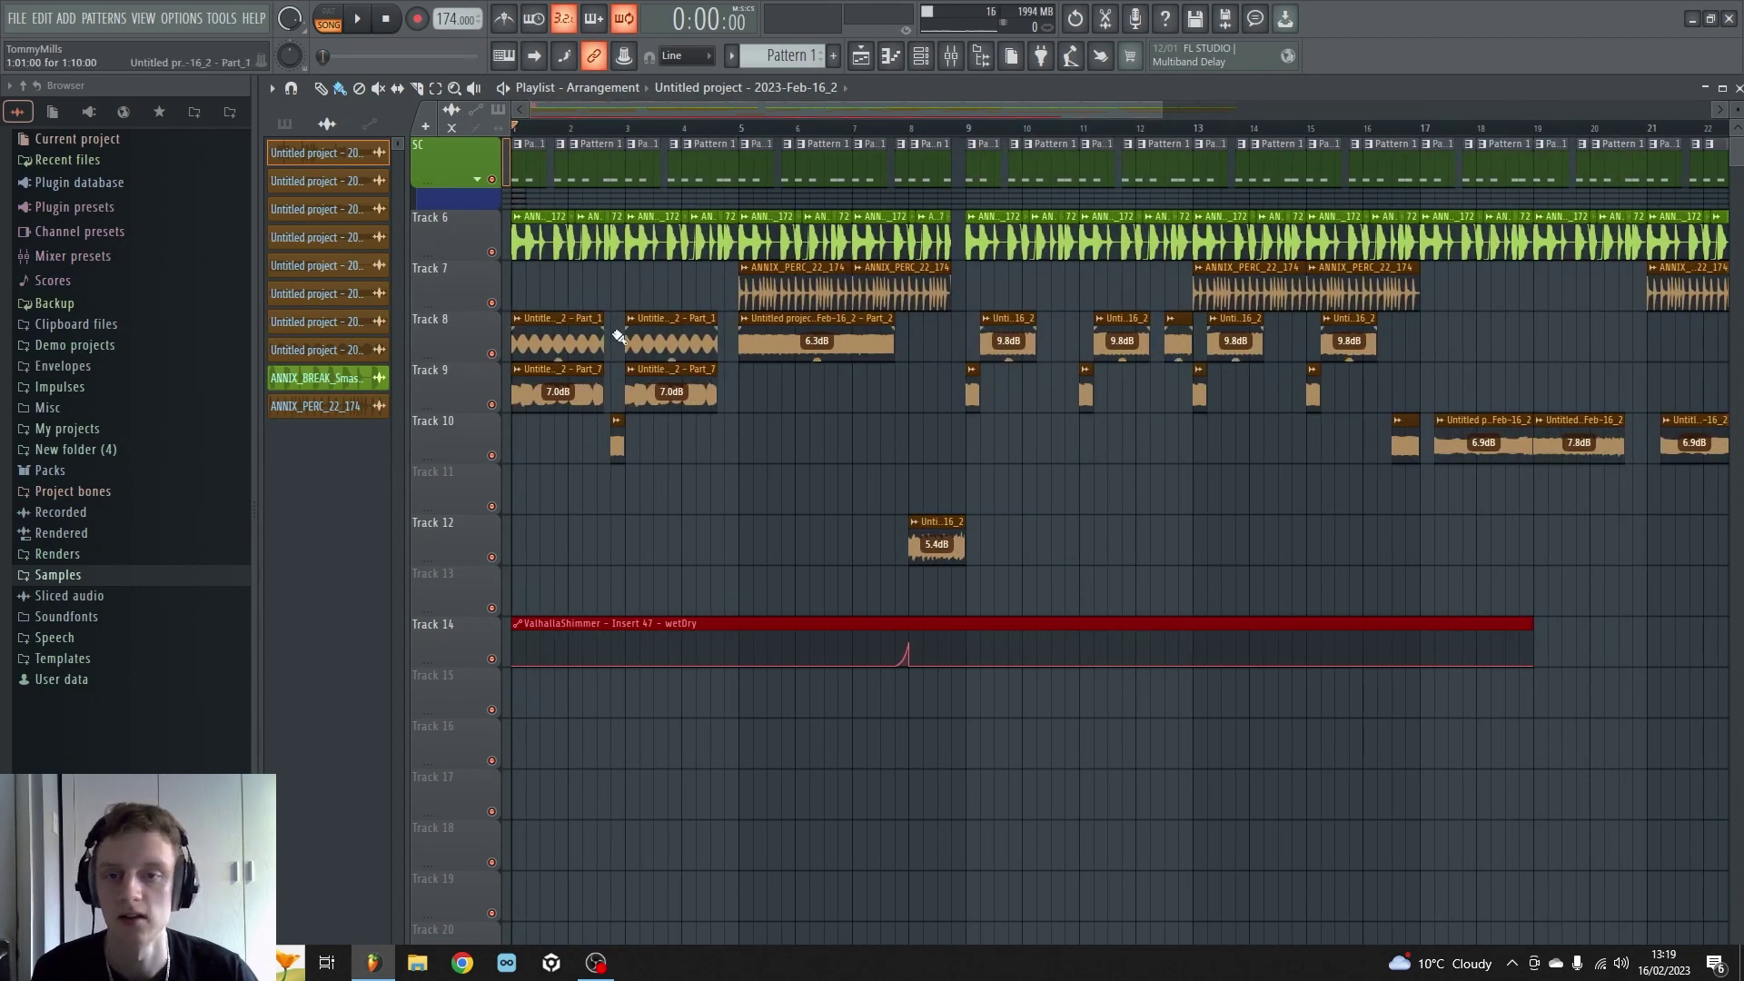
key(space)
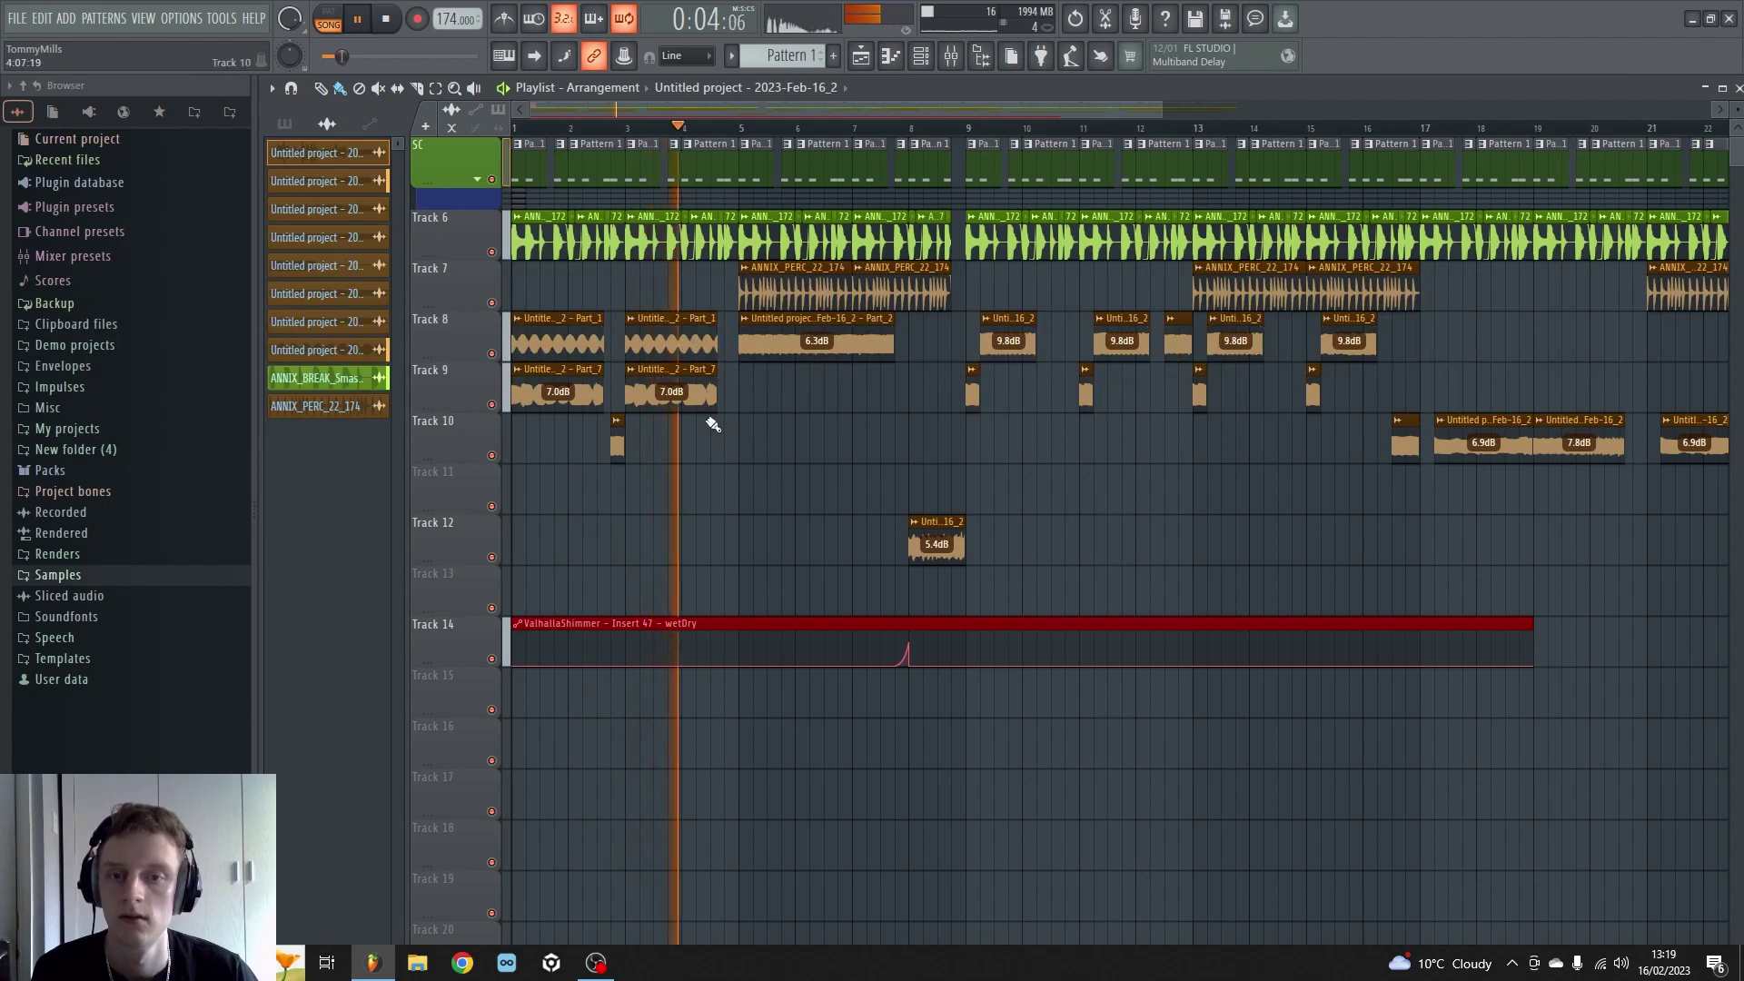
key(space)
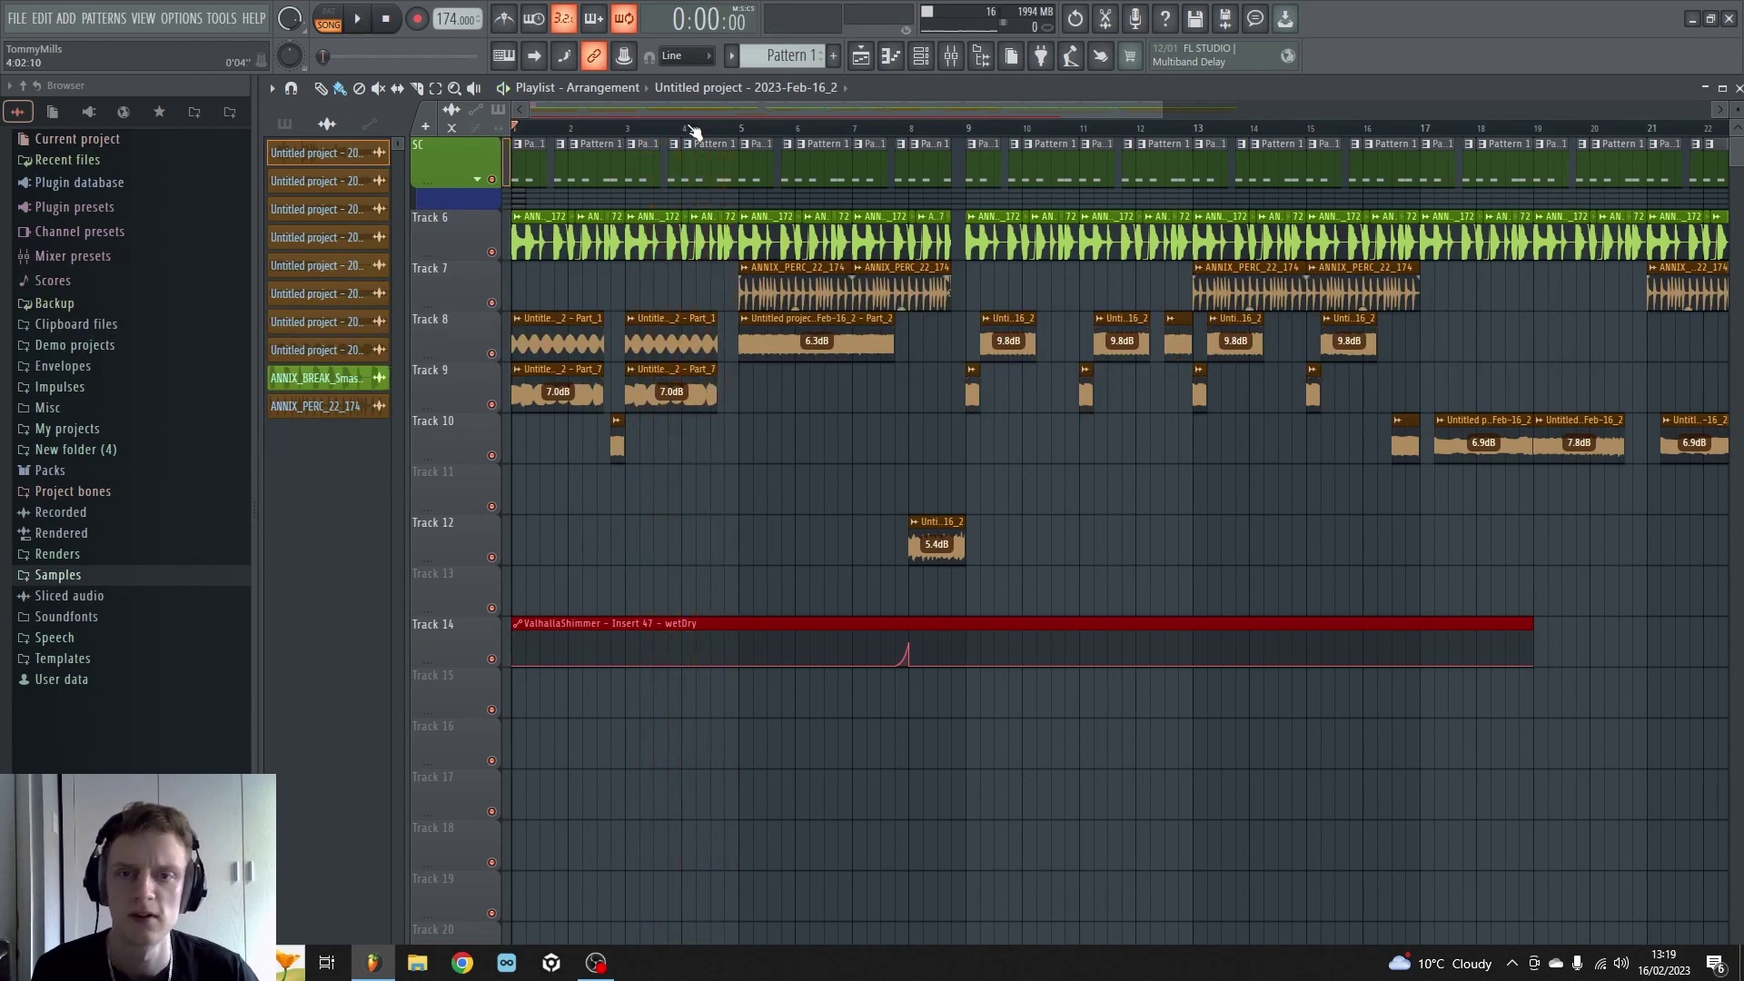
scroll(920, 313, up, 3)
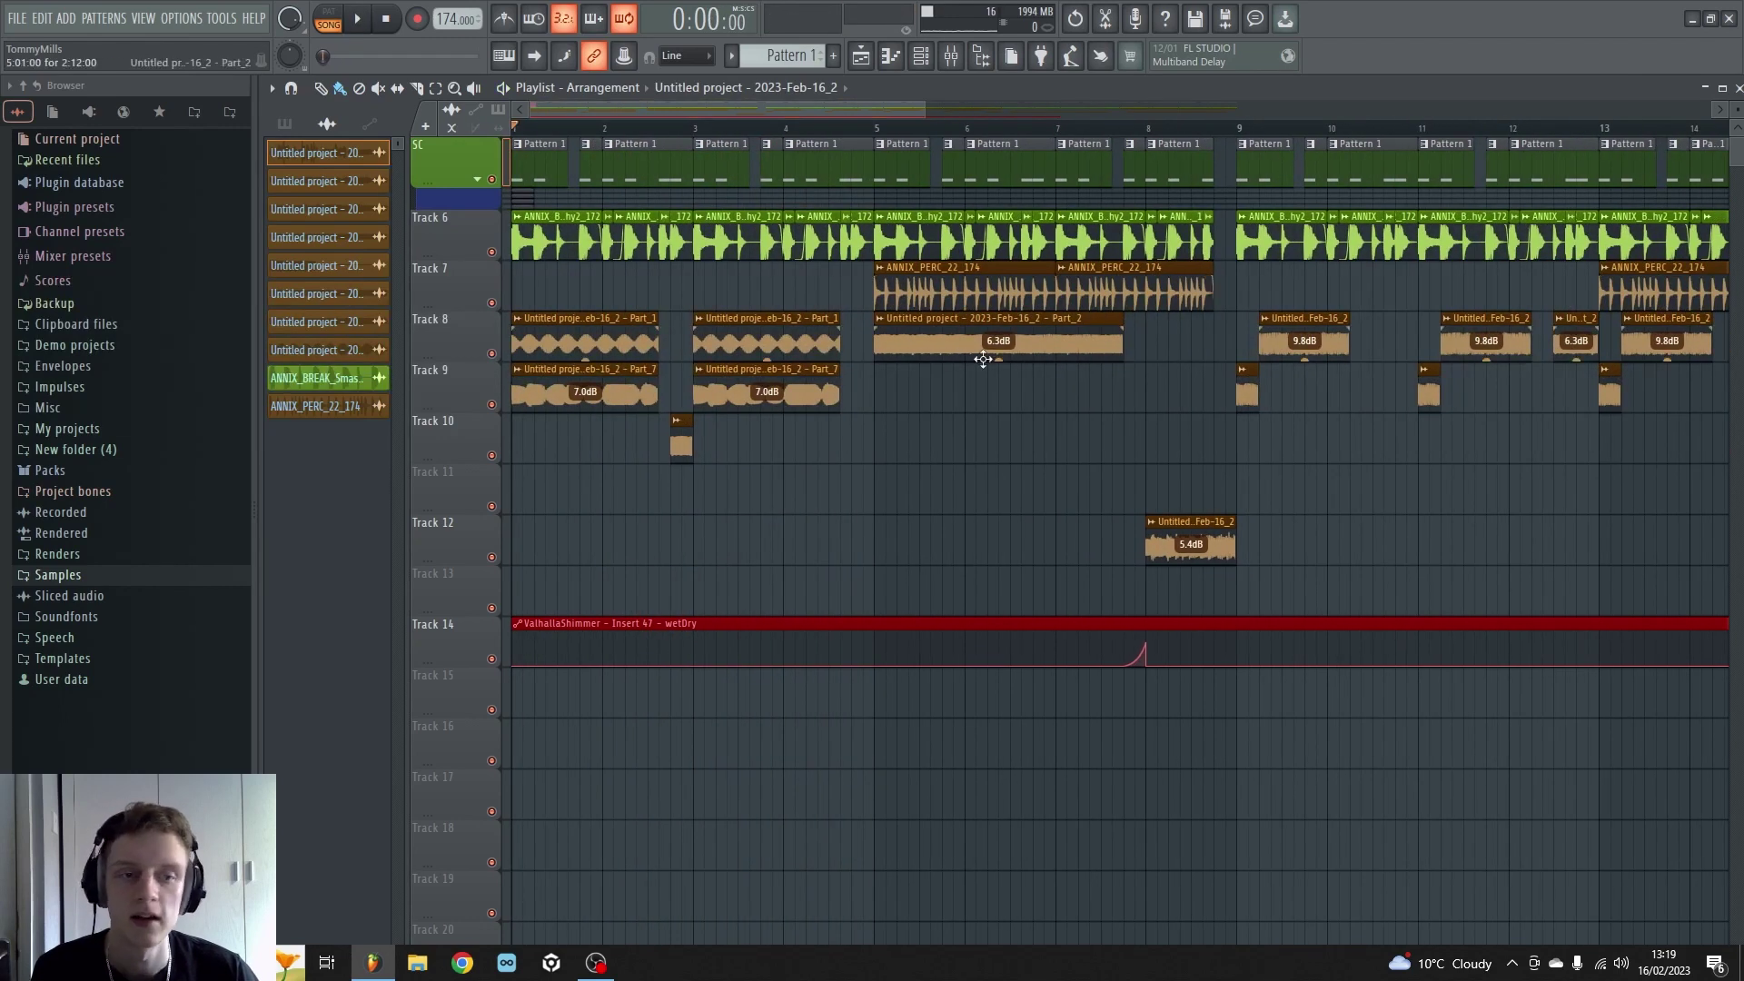
scroll(1131, 129, down, 5)
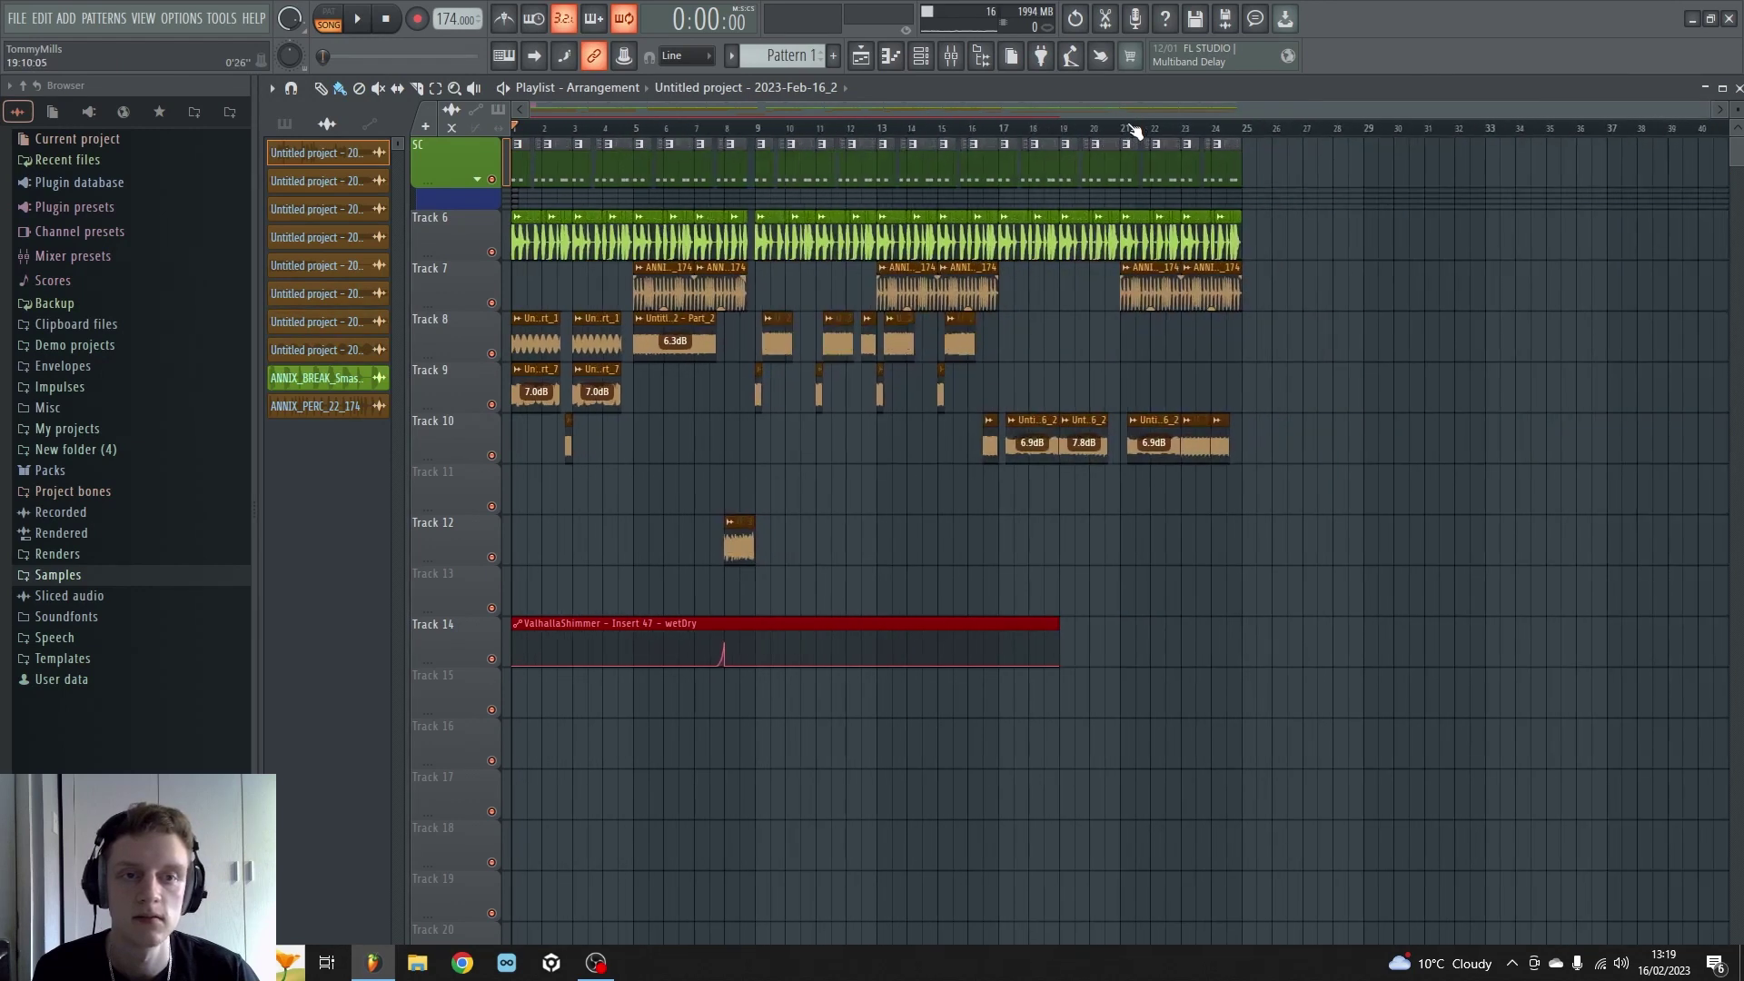
scroll(1180, 140, down, 4)
scroll(1180, 139, up, 4)
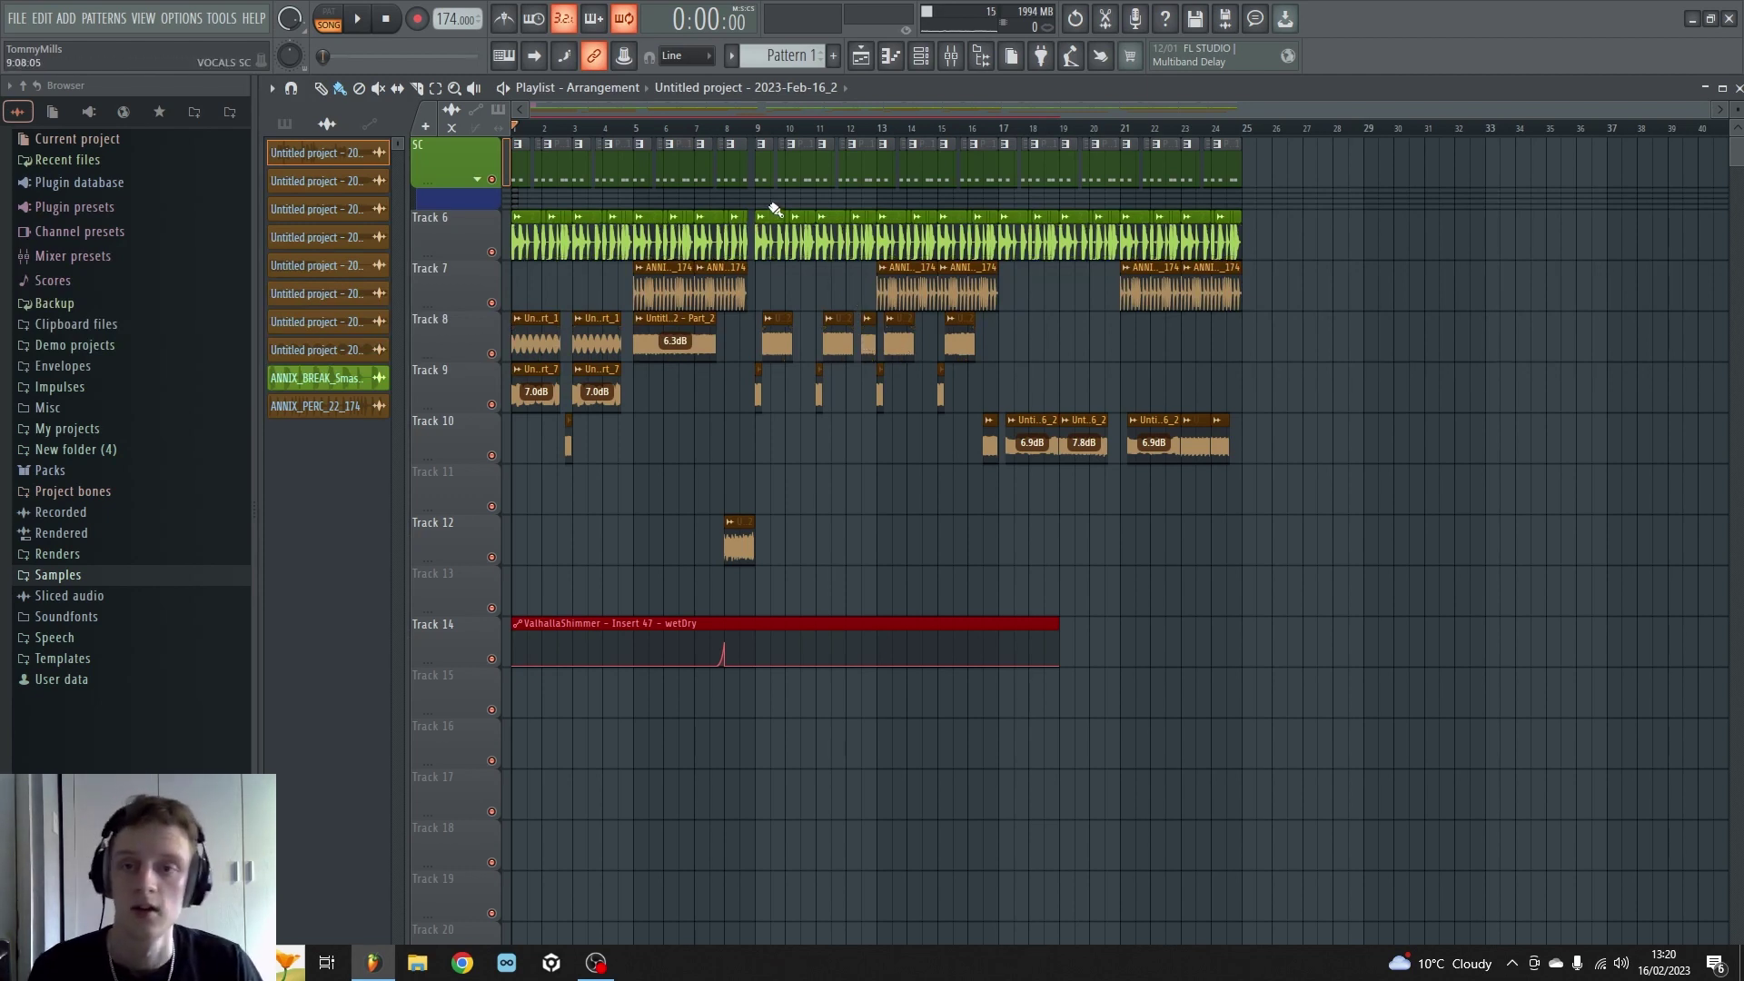
Step: Expand the SC track group and look over its kick, snare, FX and vocals sidechain tracks
click(477, 195)
scroll(708, 250, down, 2)
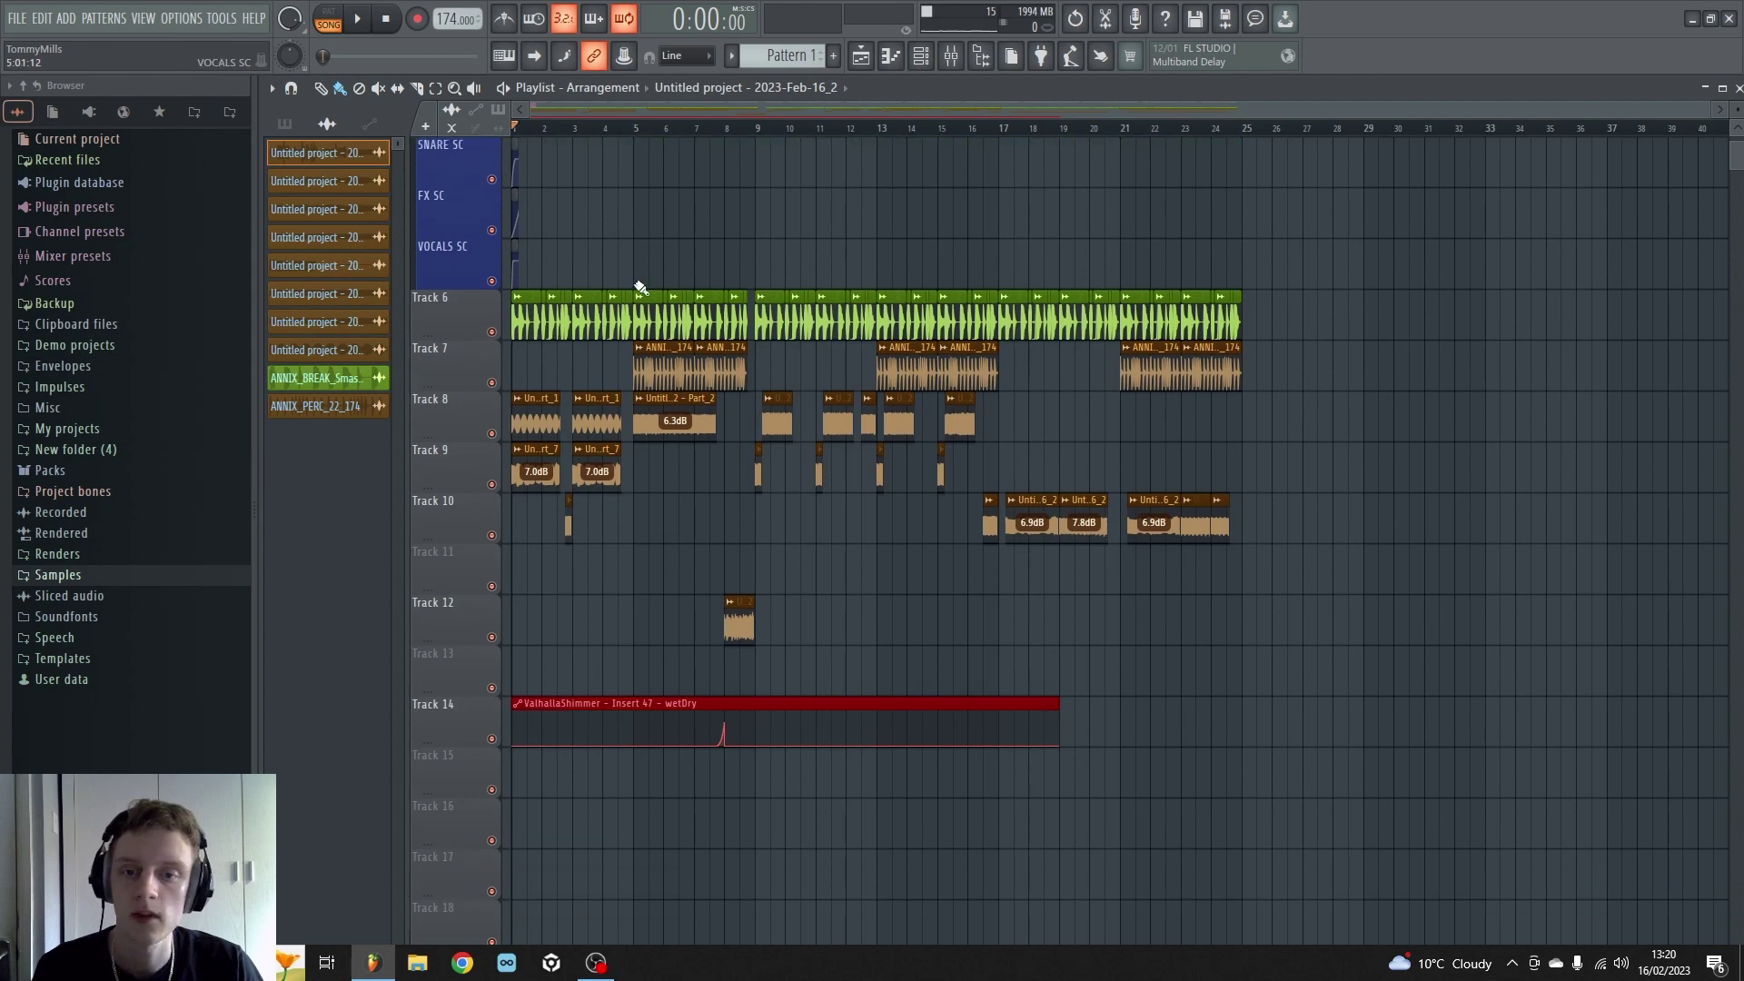
scroll(700, 478, down, 2)
scroll(708, 494, up, 4)
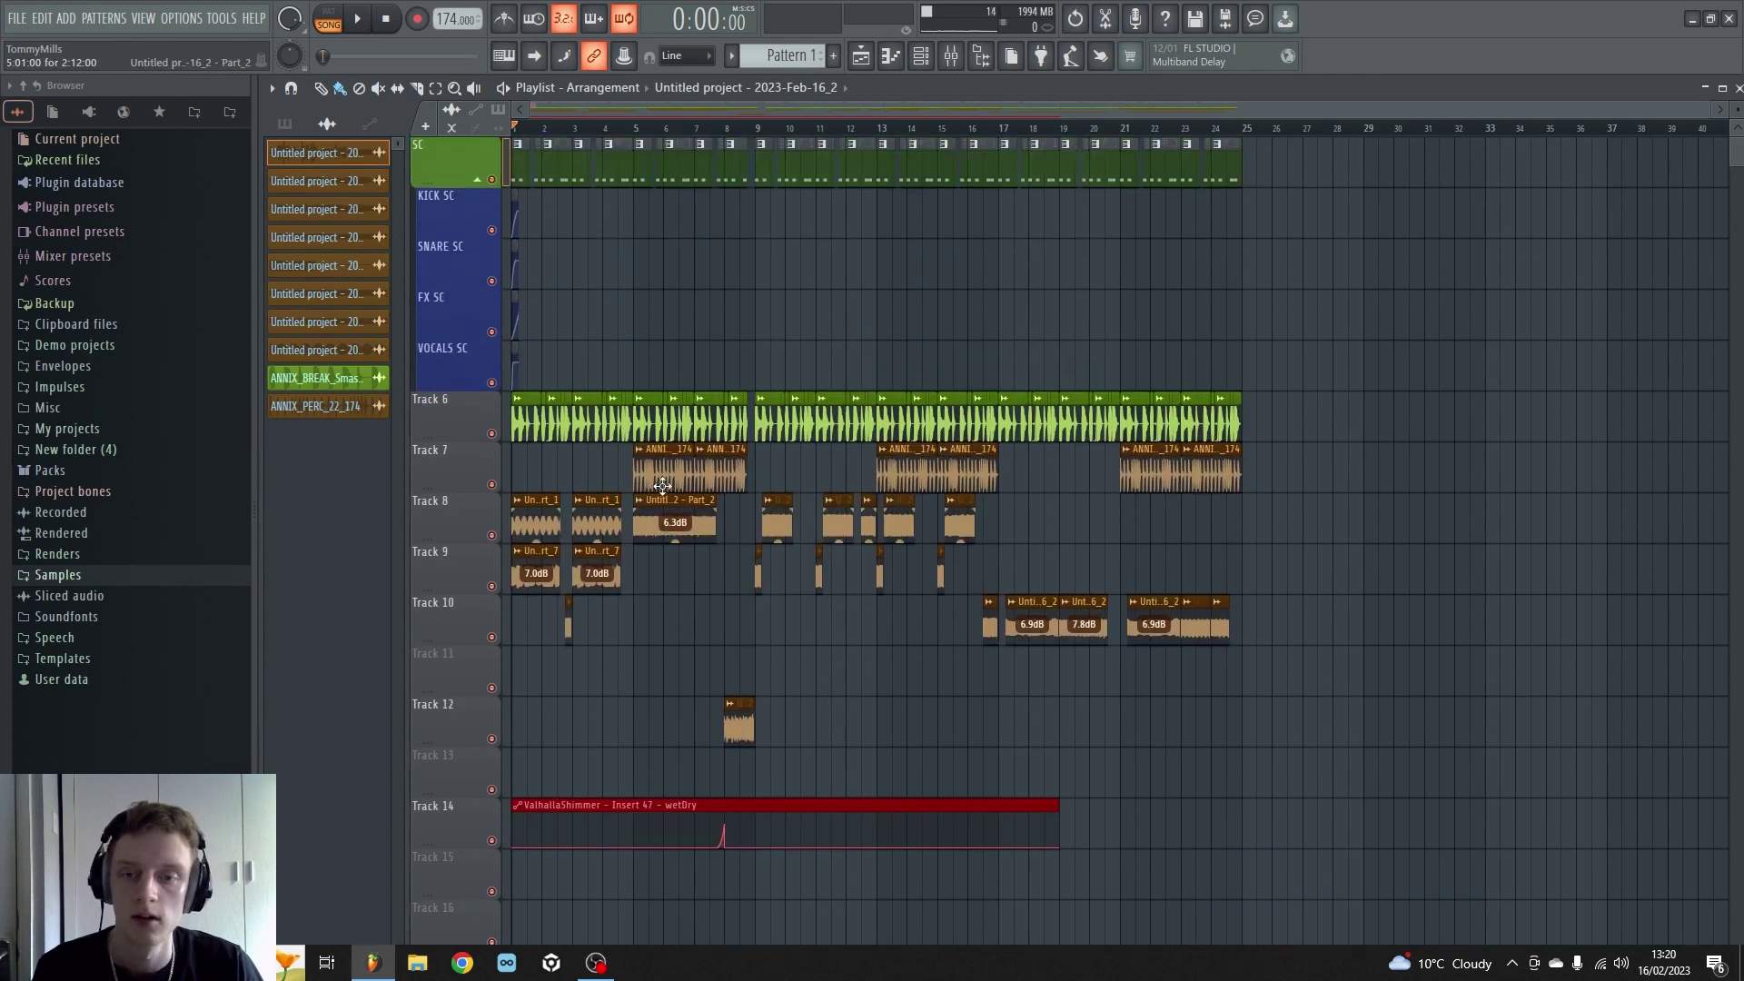